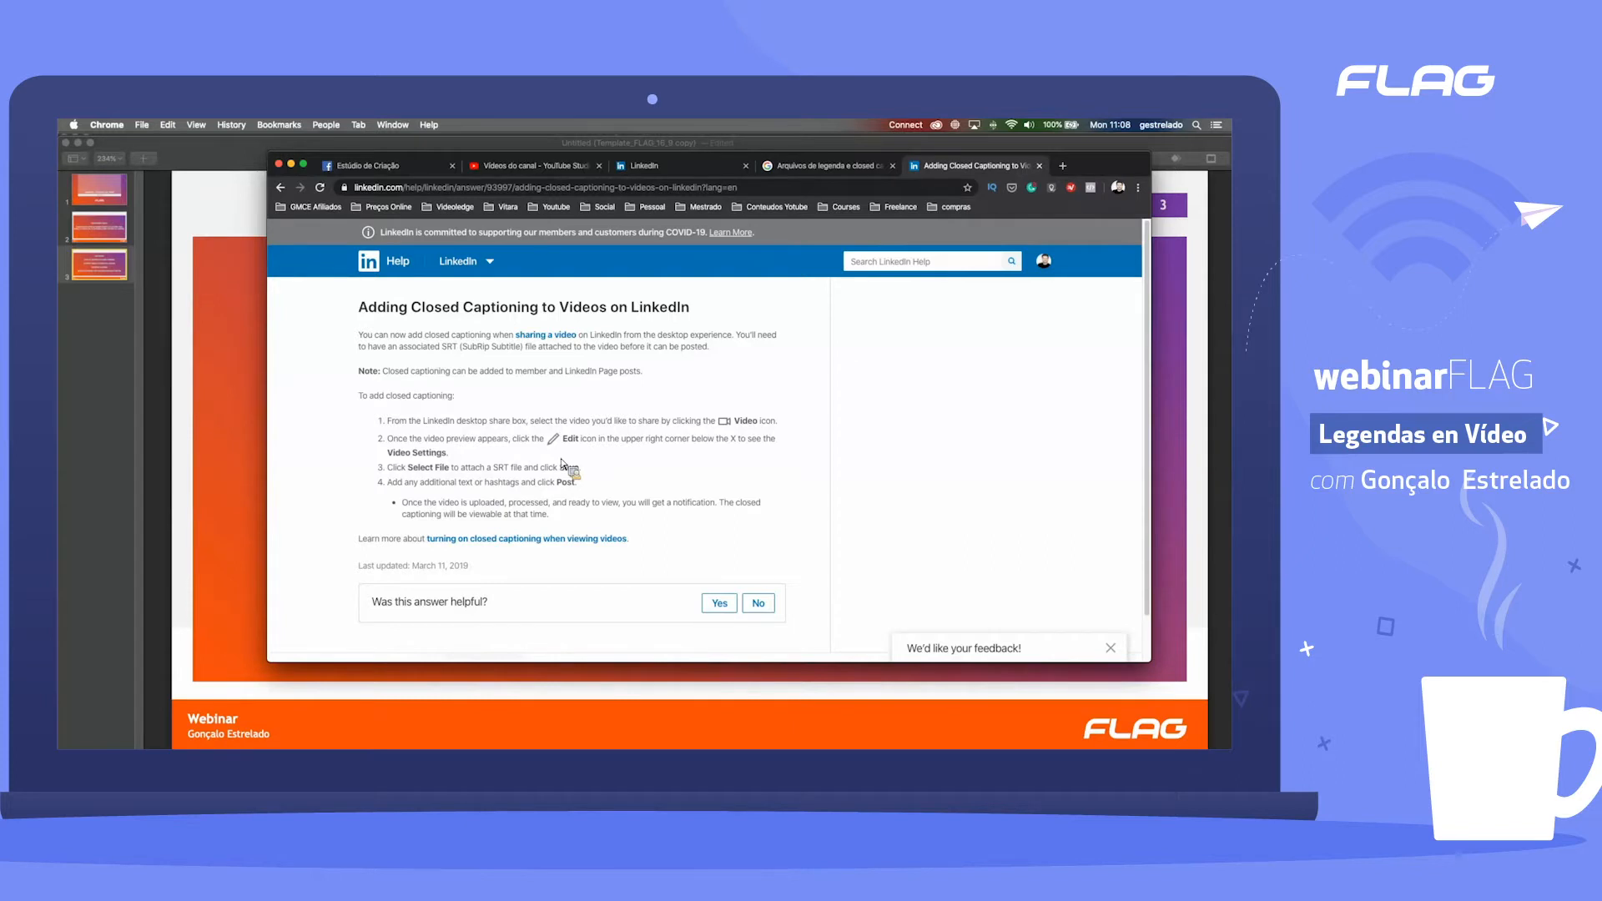
Step: Open the YouTube Help article on accepted subtitle and closed caption files and look over its basic file formats table
left_click(831, 174)
scroll(626, 472, "up", 5)
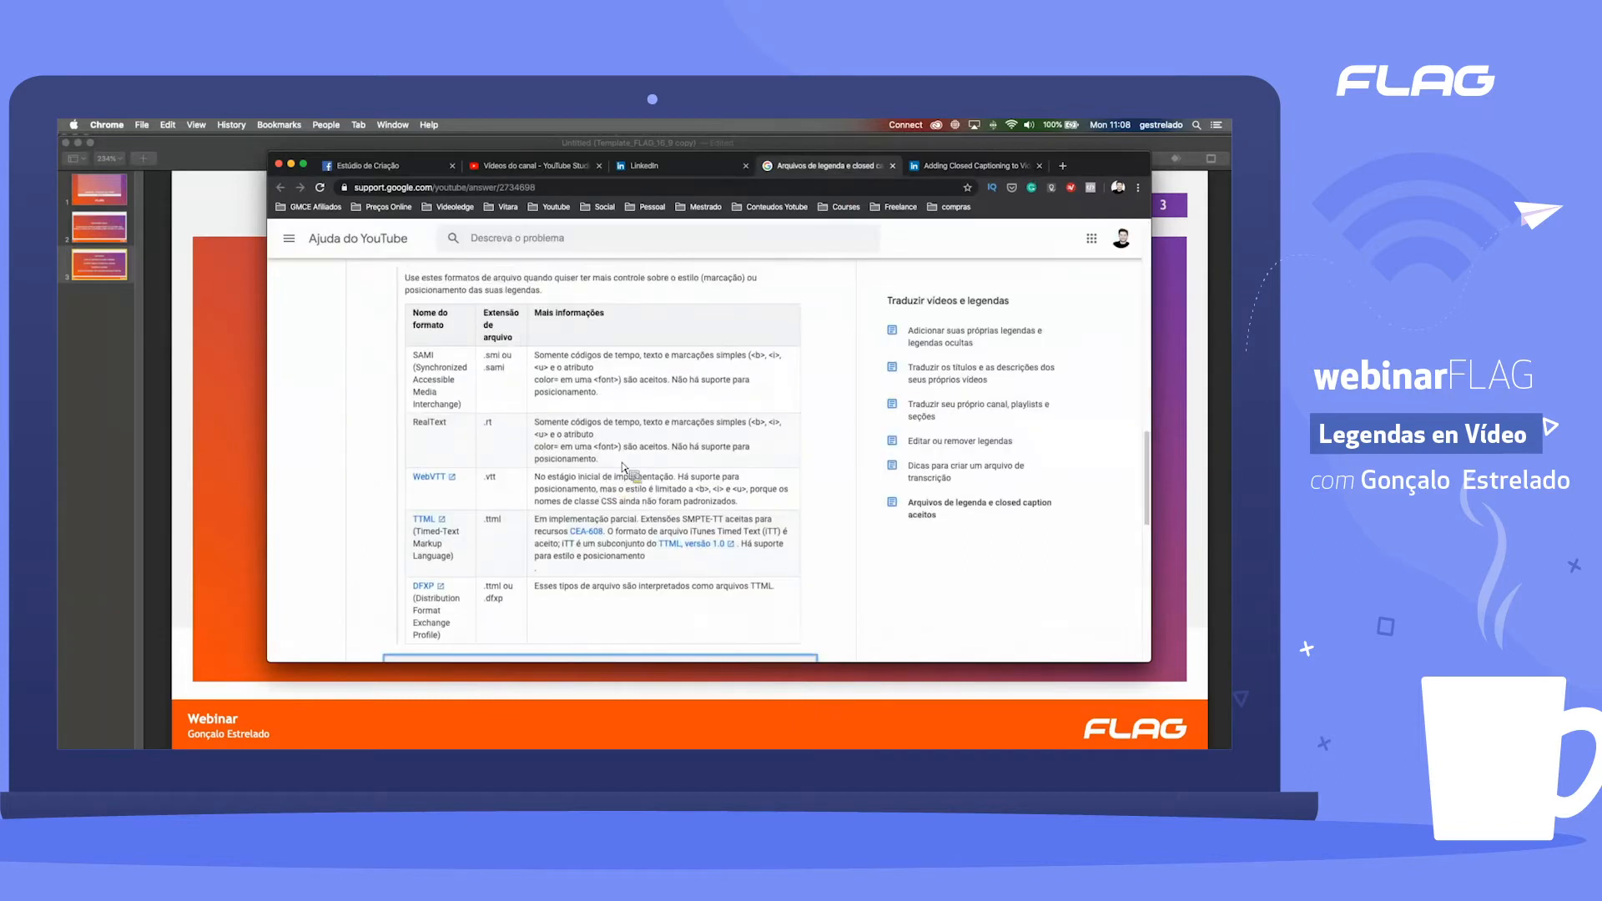
scroll(625, 477, "up", 10)
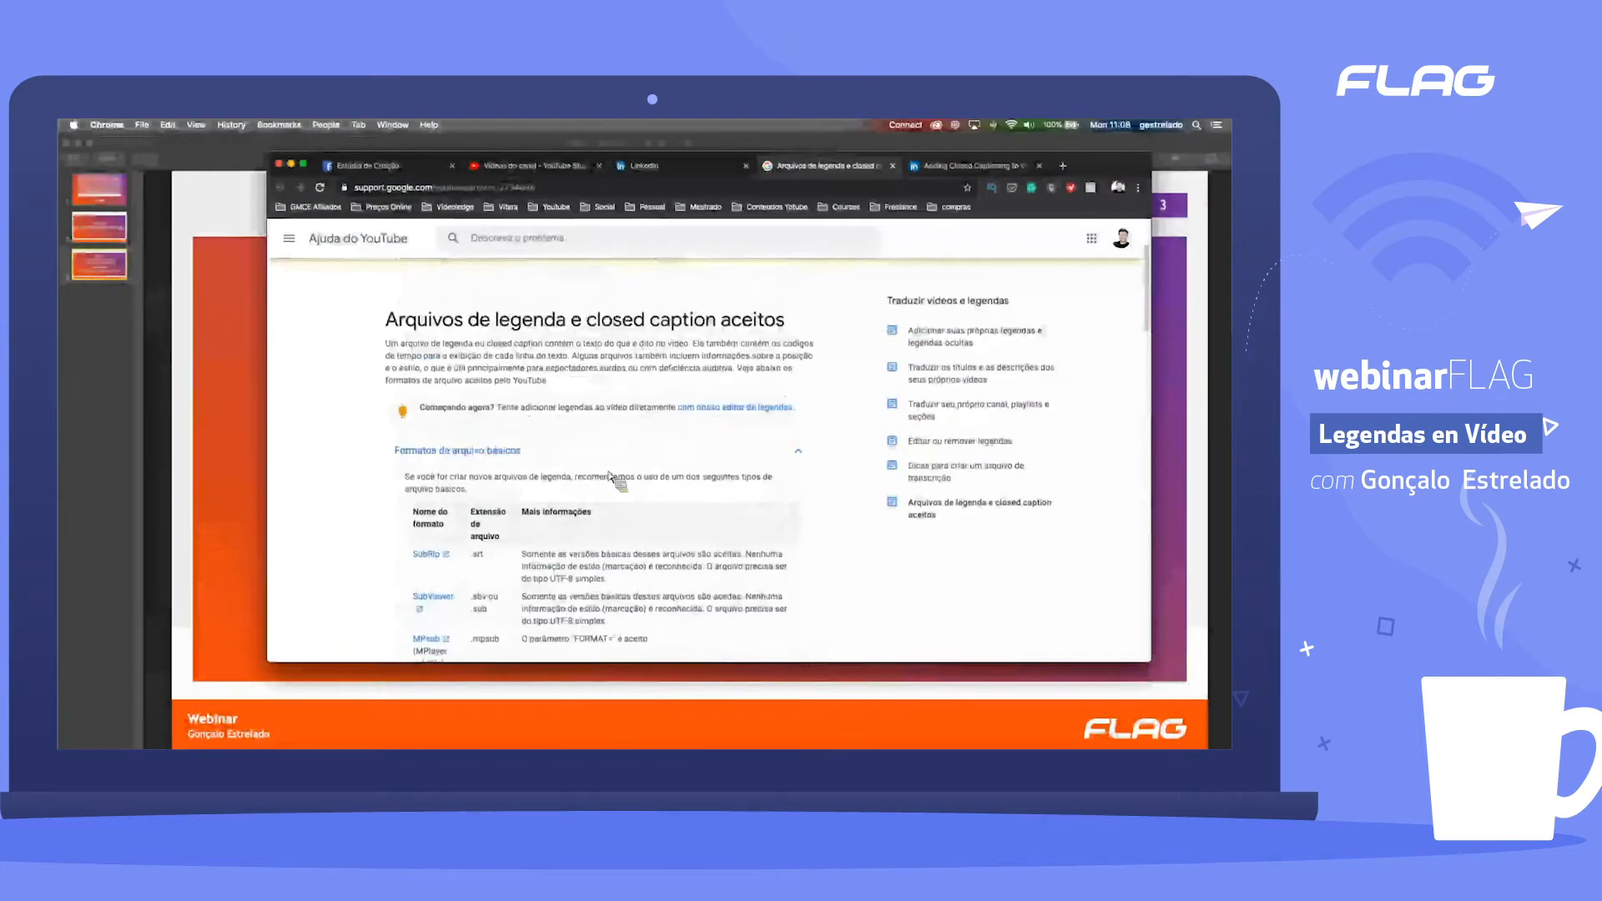
scroll(599, 471, "down", 1)
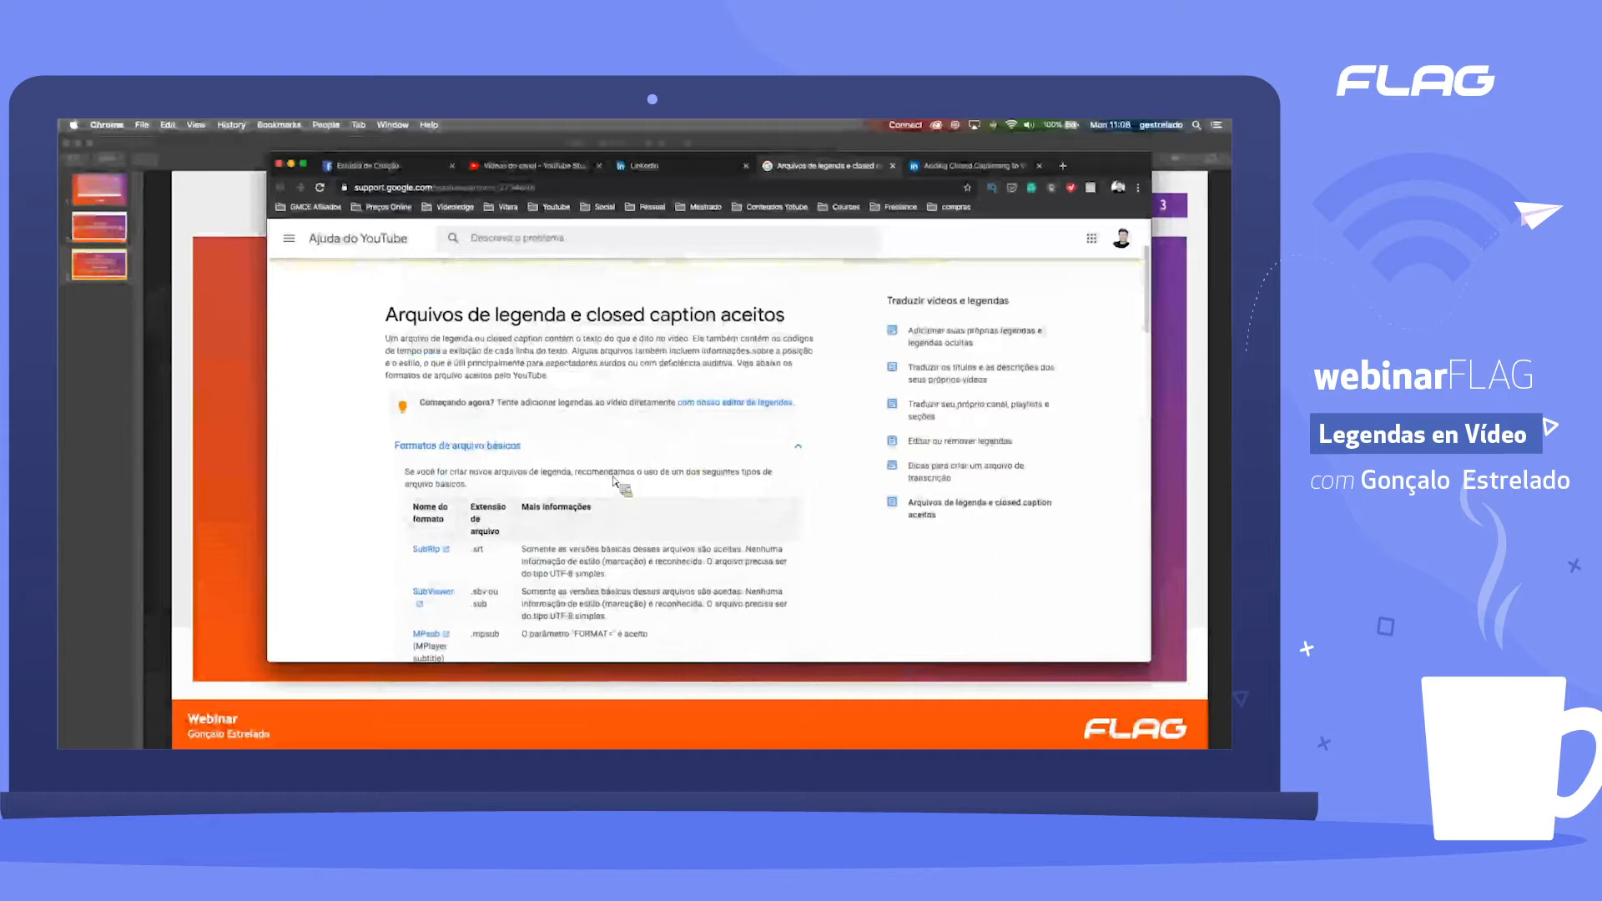
scroll(622, 484, "down", 1)
scroll(615, 482, "down", 3)
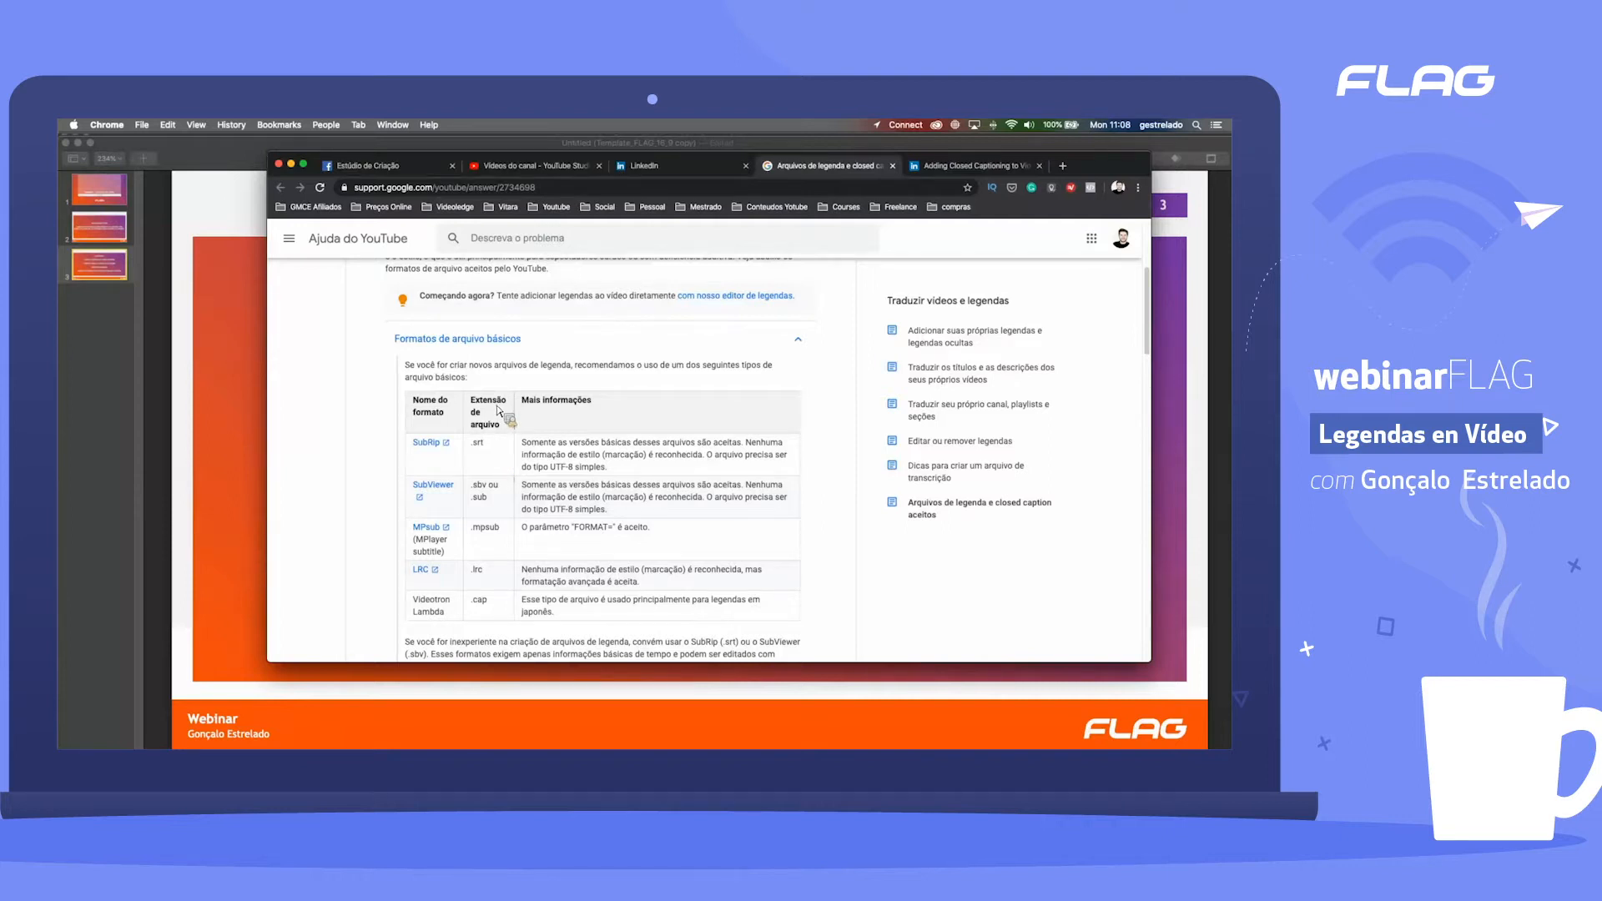
Step: Copy the web address of the YouTube Help caption formats article and bring up the LinkedIn Help closed captioning article
left_click(553, 189)
key("super+c")
key("super+Tab")
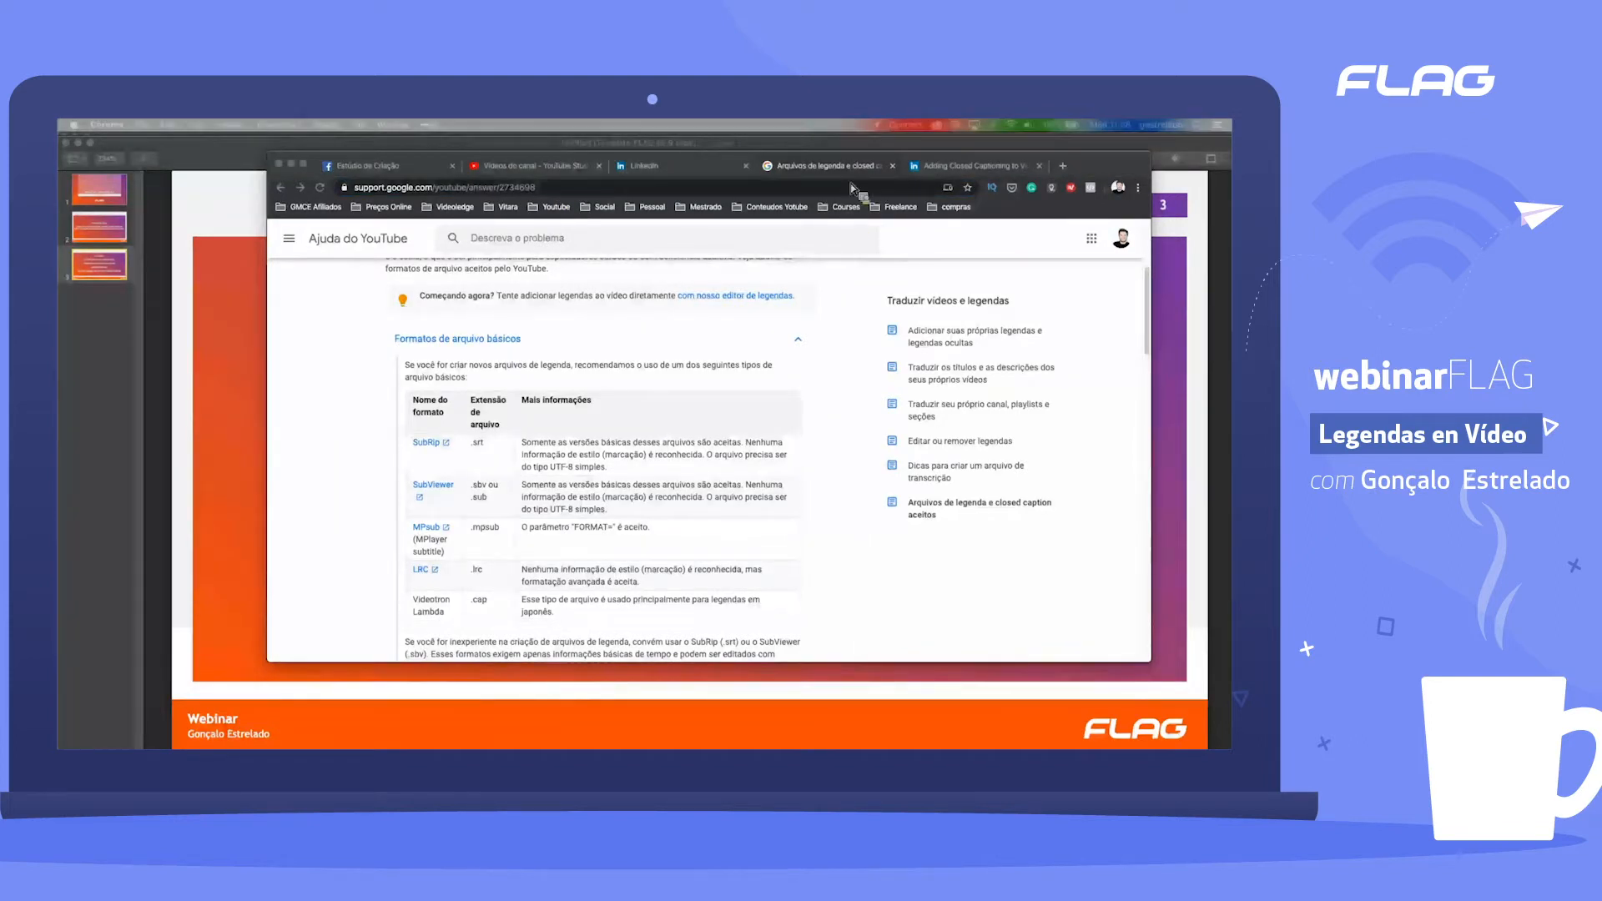
left_click(956, 171)
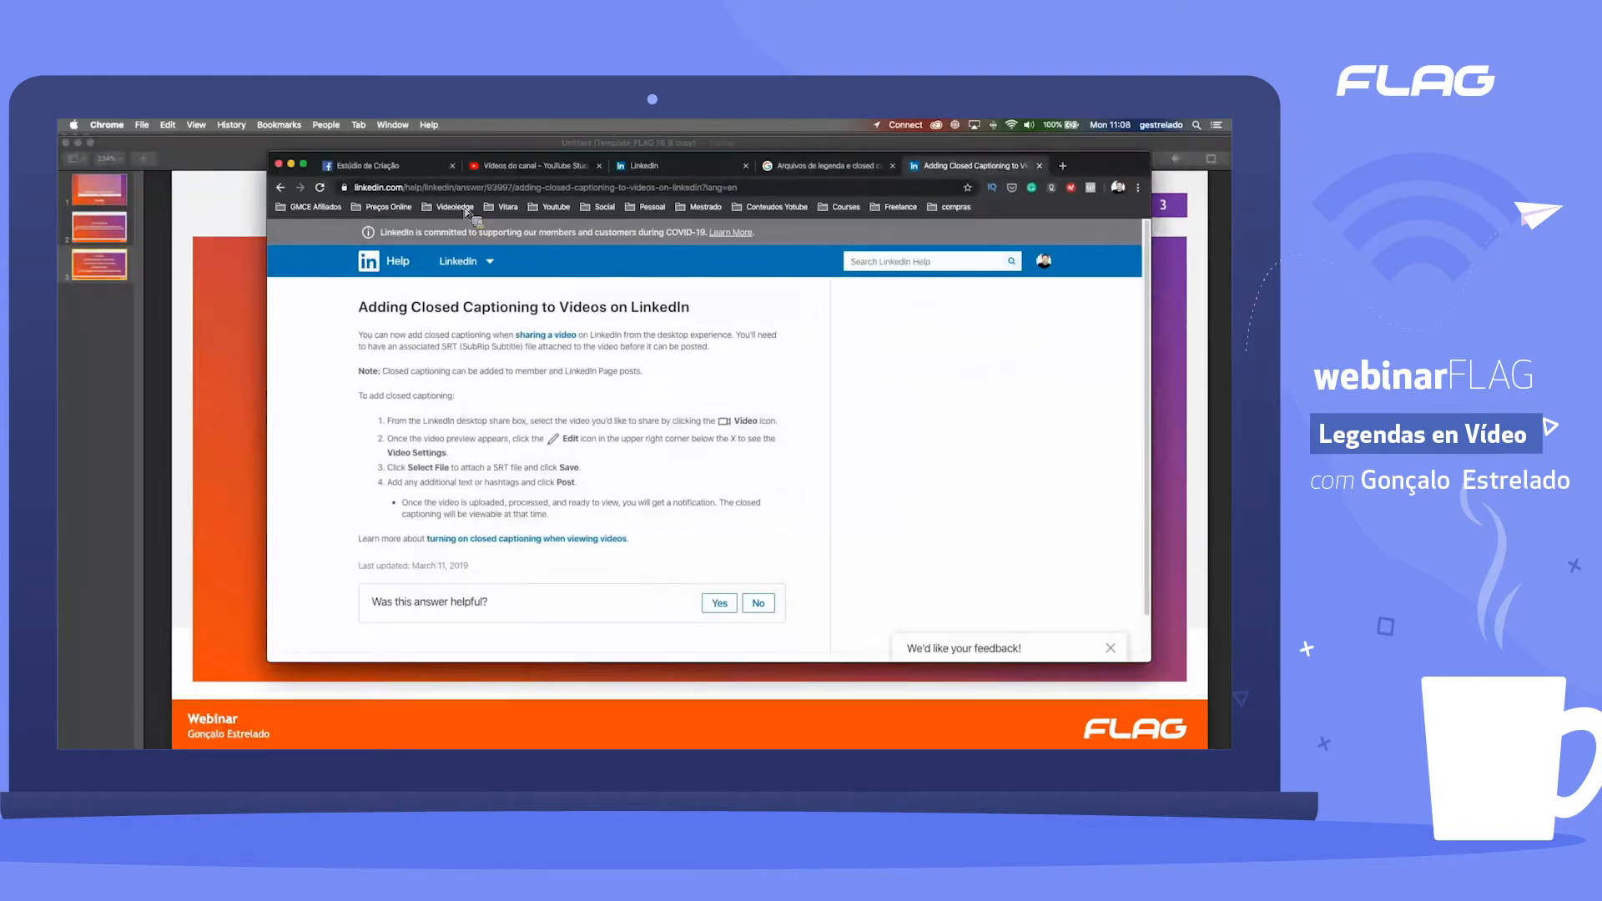
key("super+Tab")
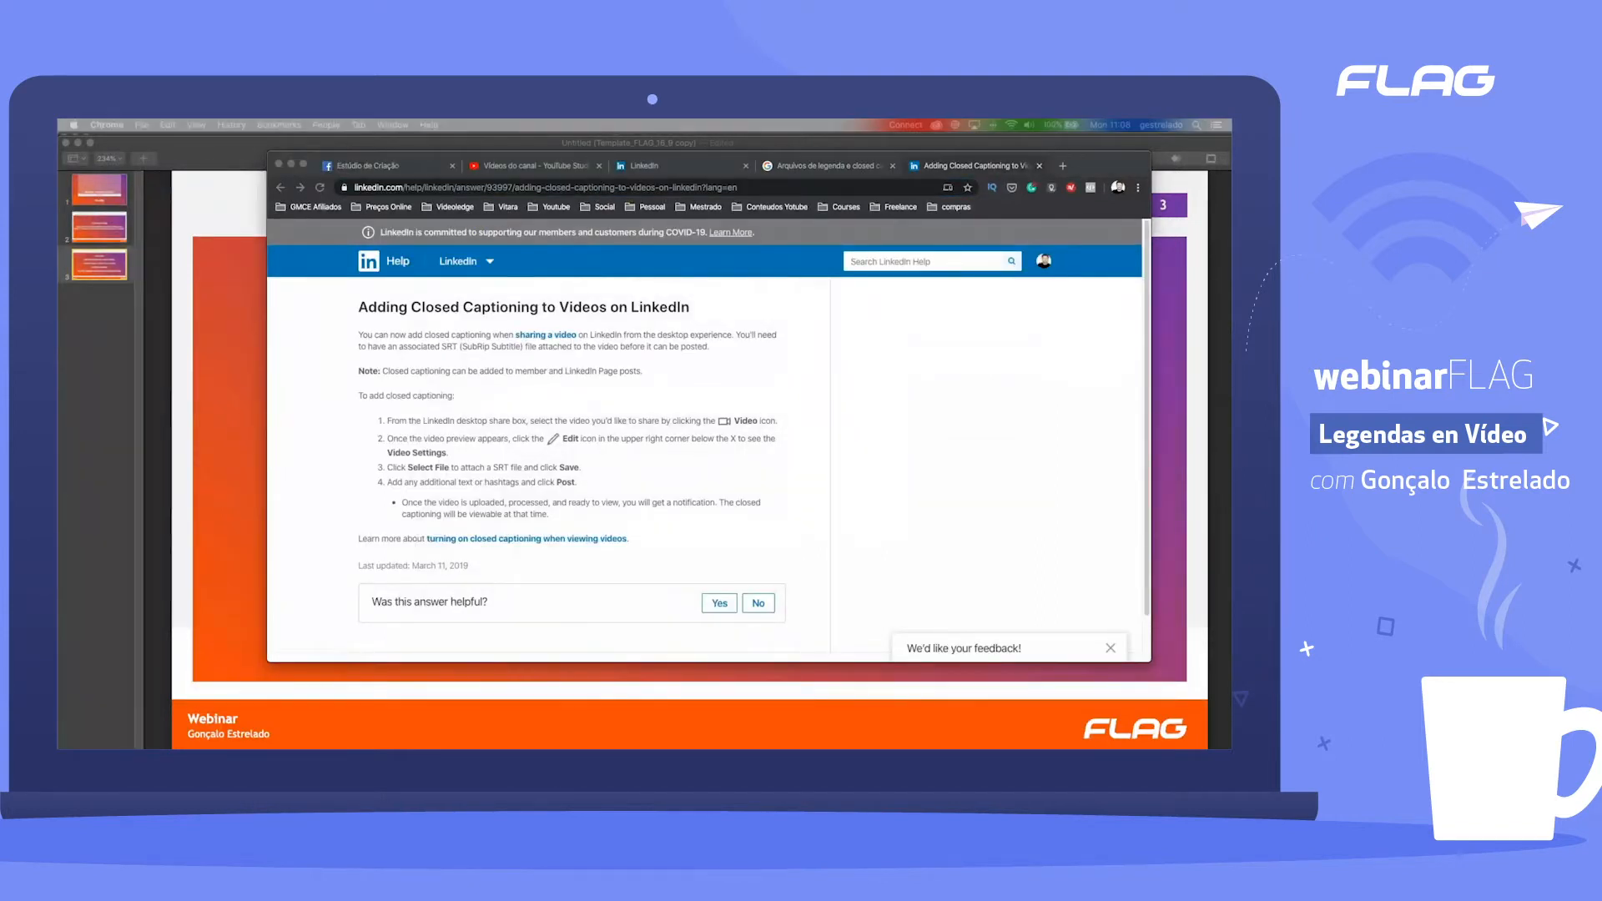
Step: Return to the YouTube Help article and read the basic file formats table, including the SubRip and SubViewer advice
left_click(844, 169)
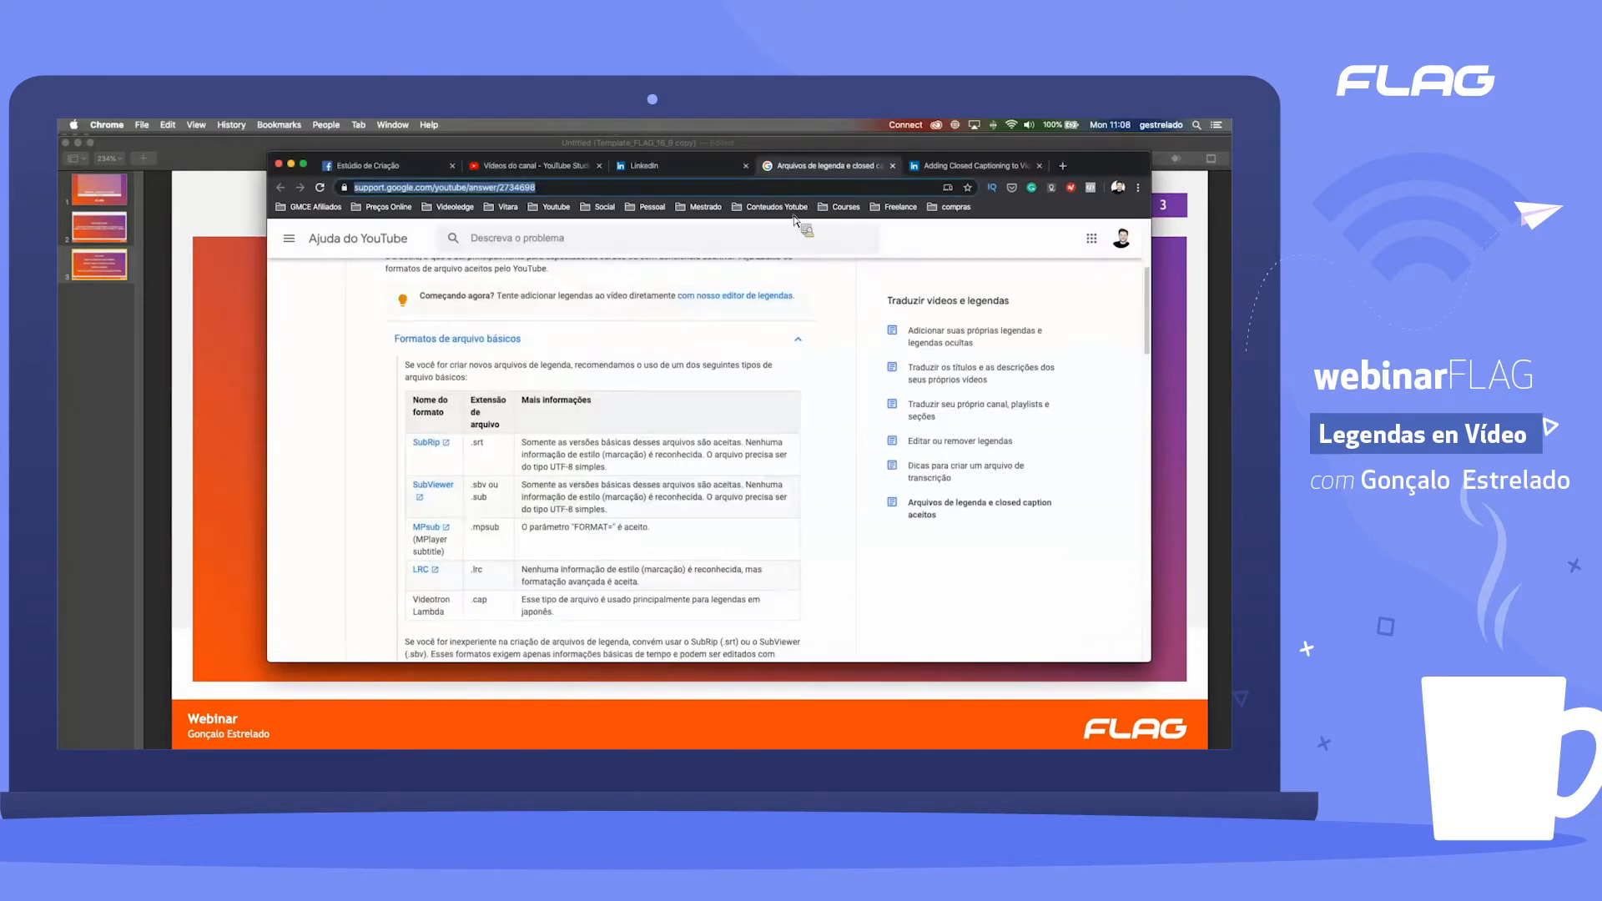
scroll(603, 469, "down", 1)
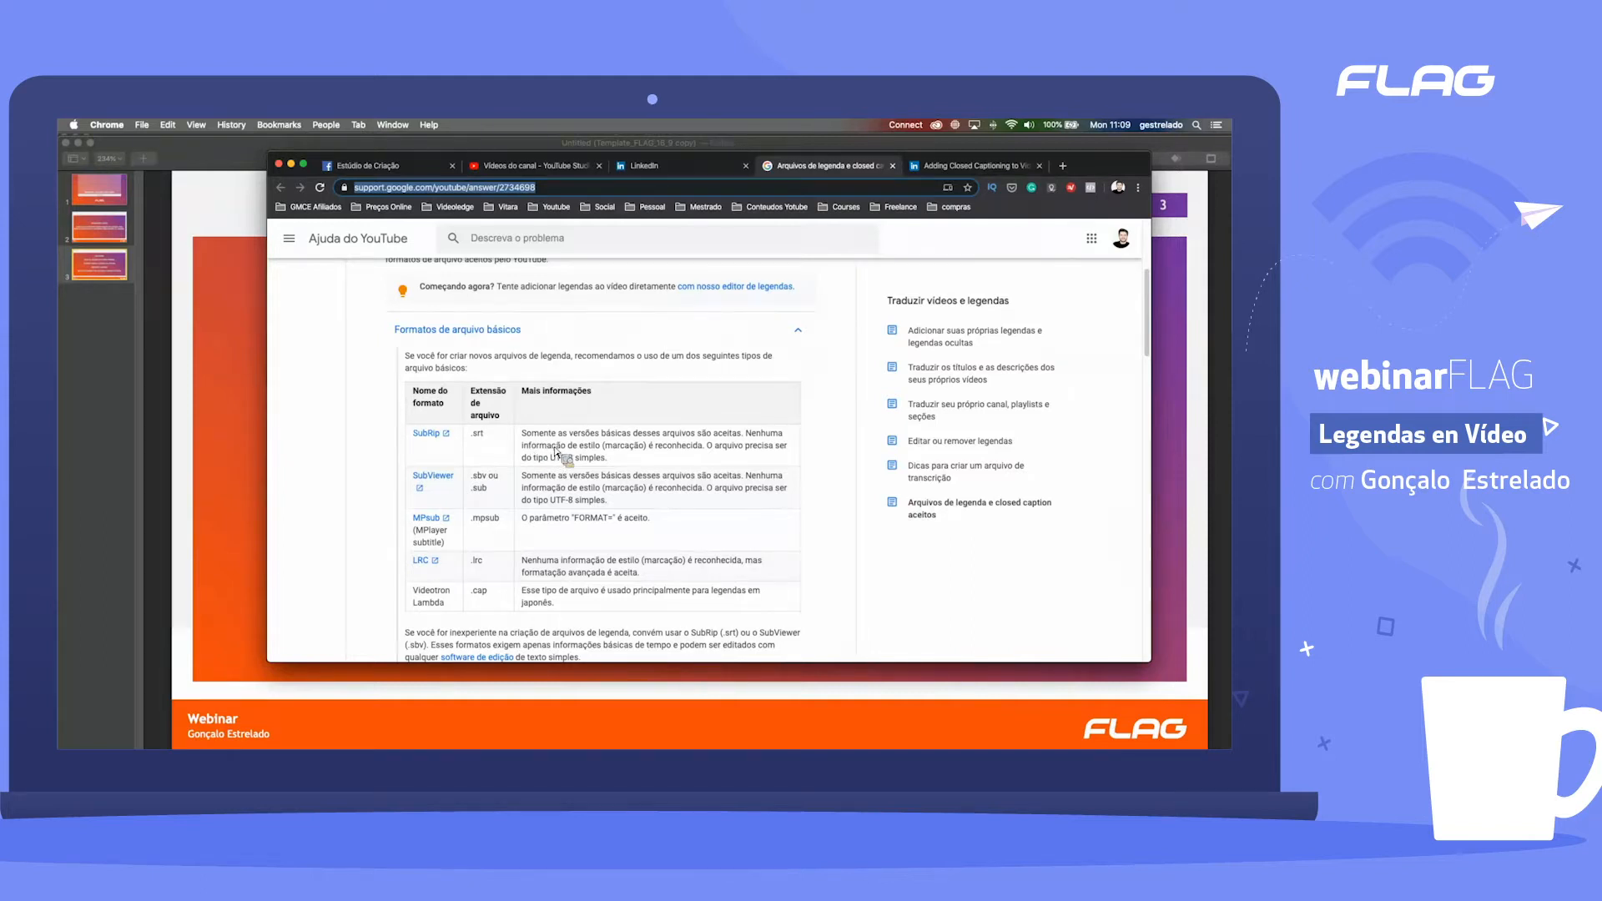
scroll(542, 448, "down", 2)
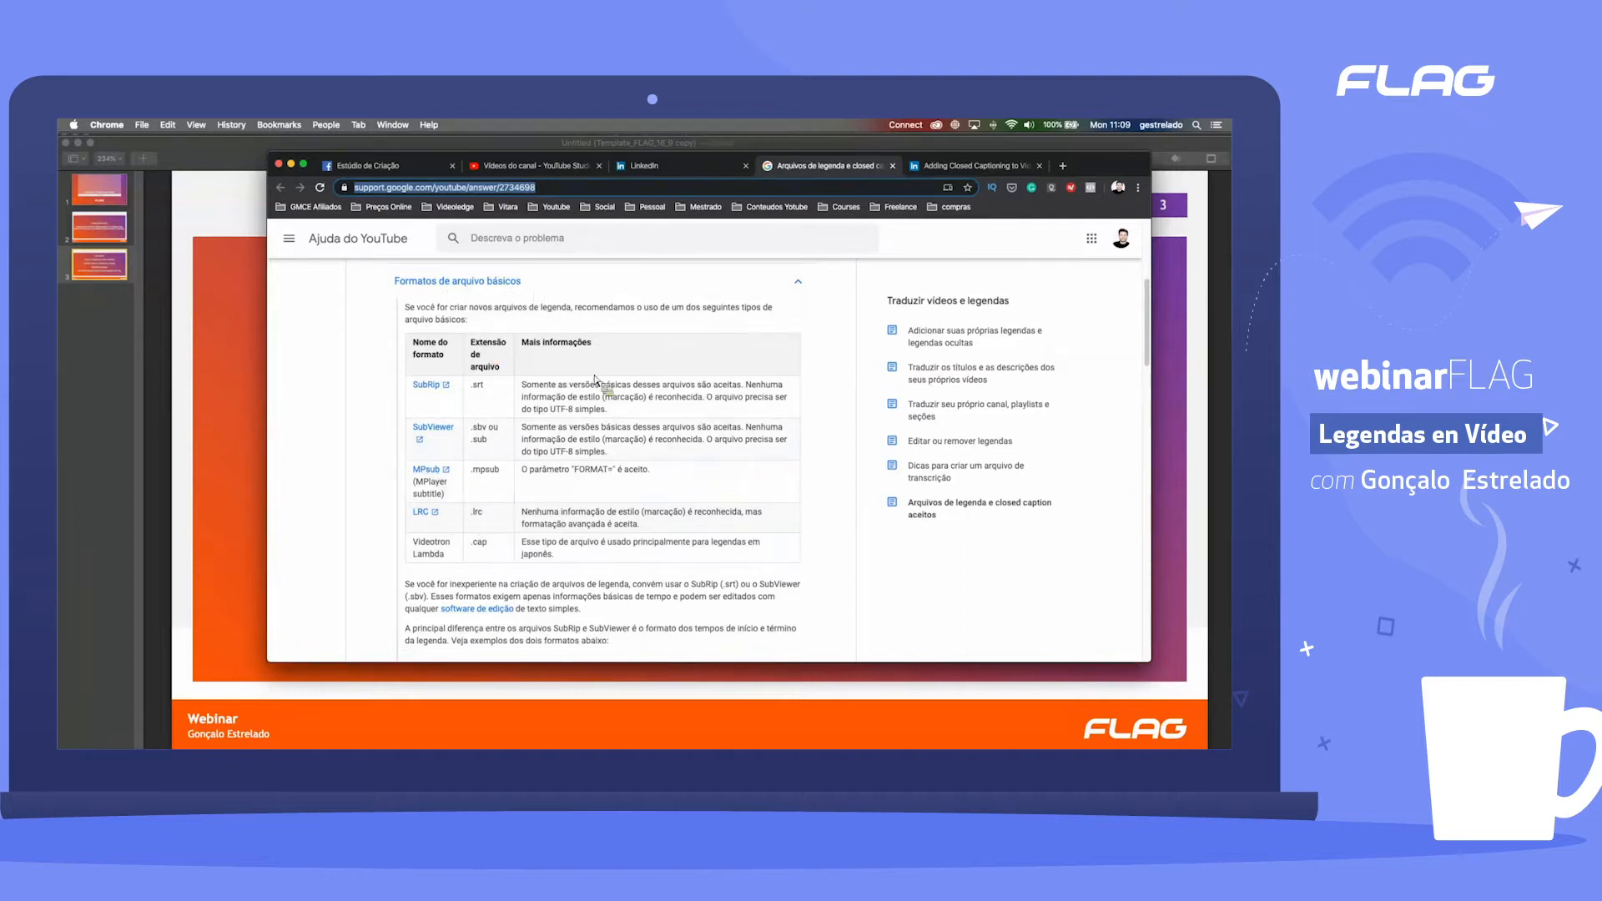
scroll(607, 395, "down", 1)
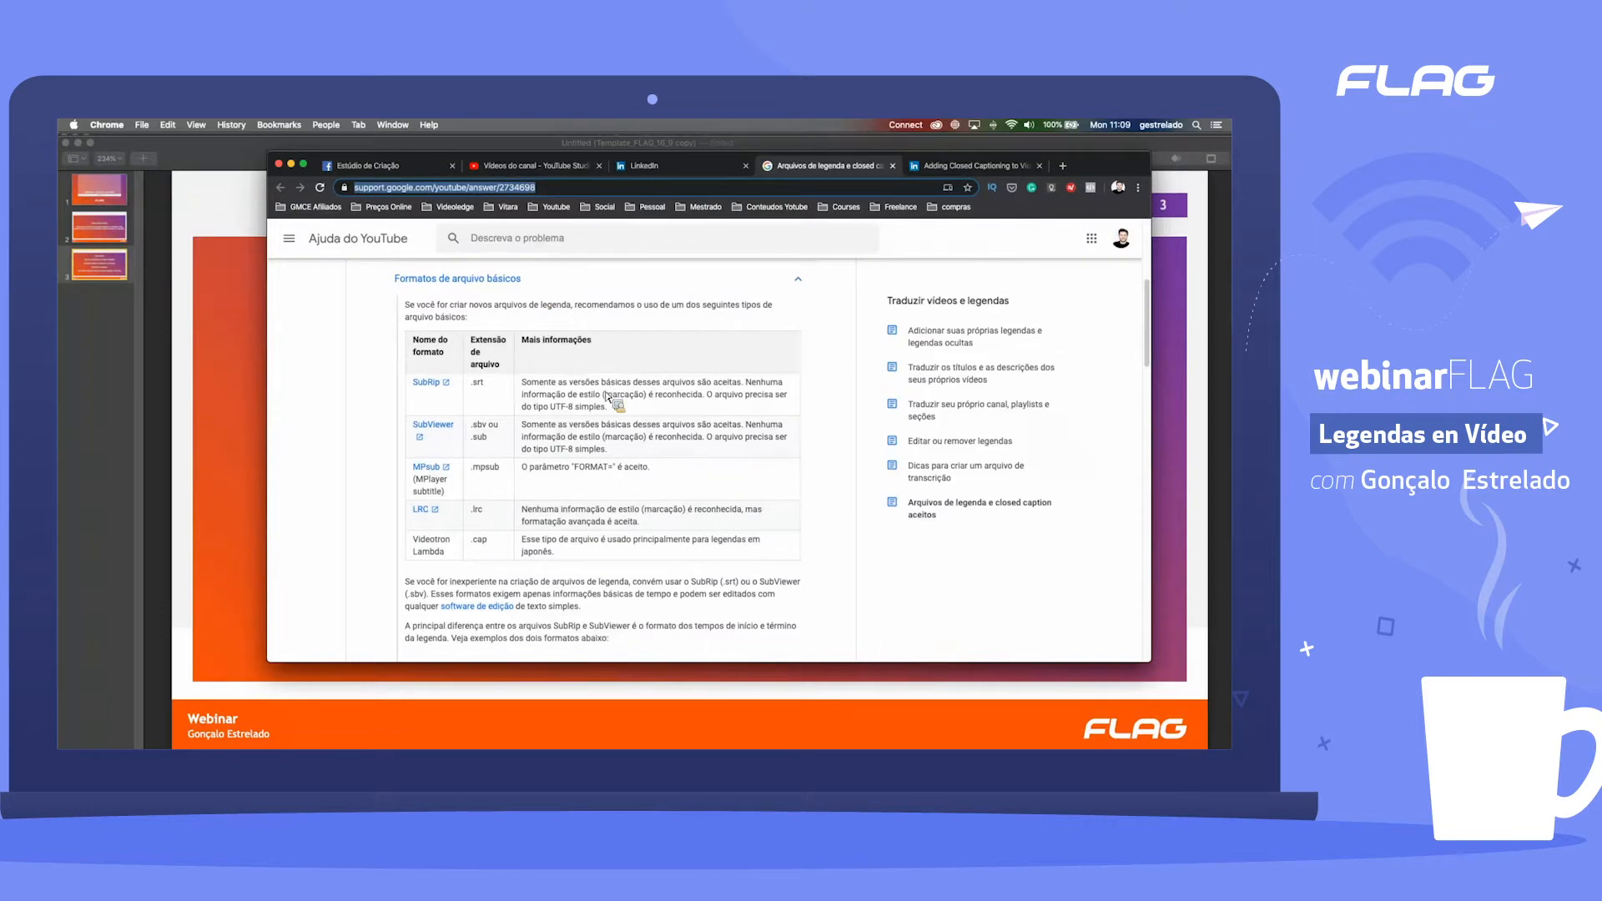
scroll(607, 394, "down", 1)
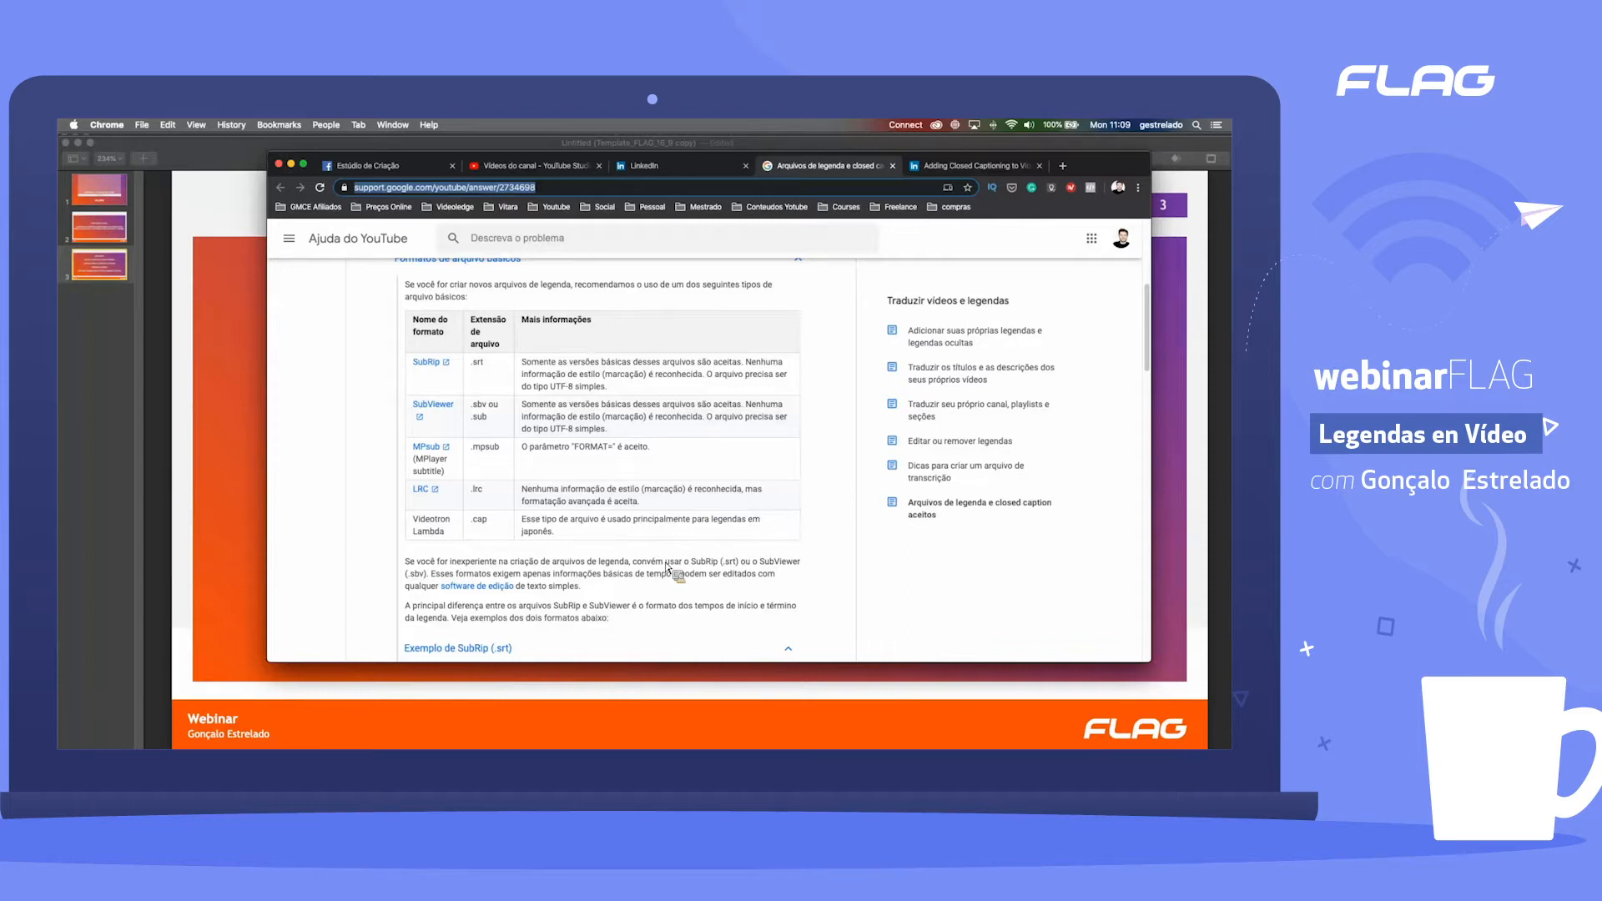
Step: Switch to Finder and open the subtitle file frase.pt_PT.srt from the Webinar folder in TextEdit
key("super+Tab")
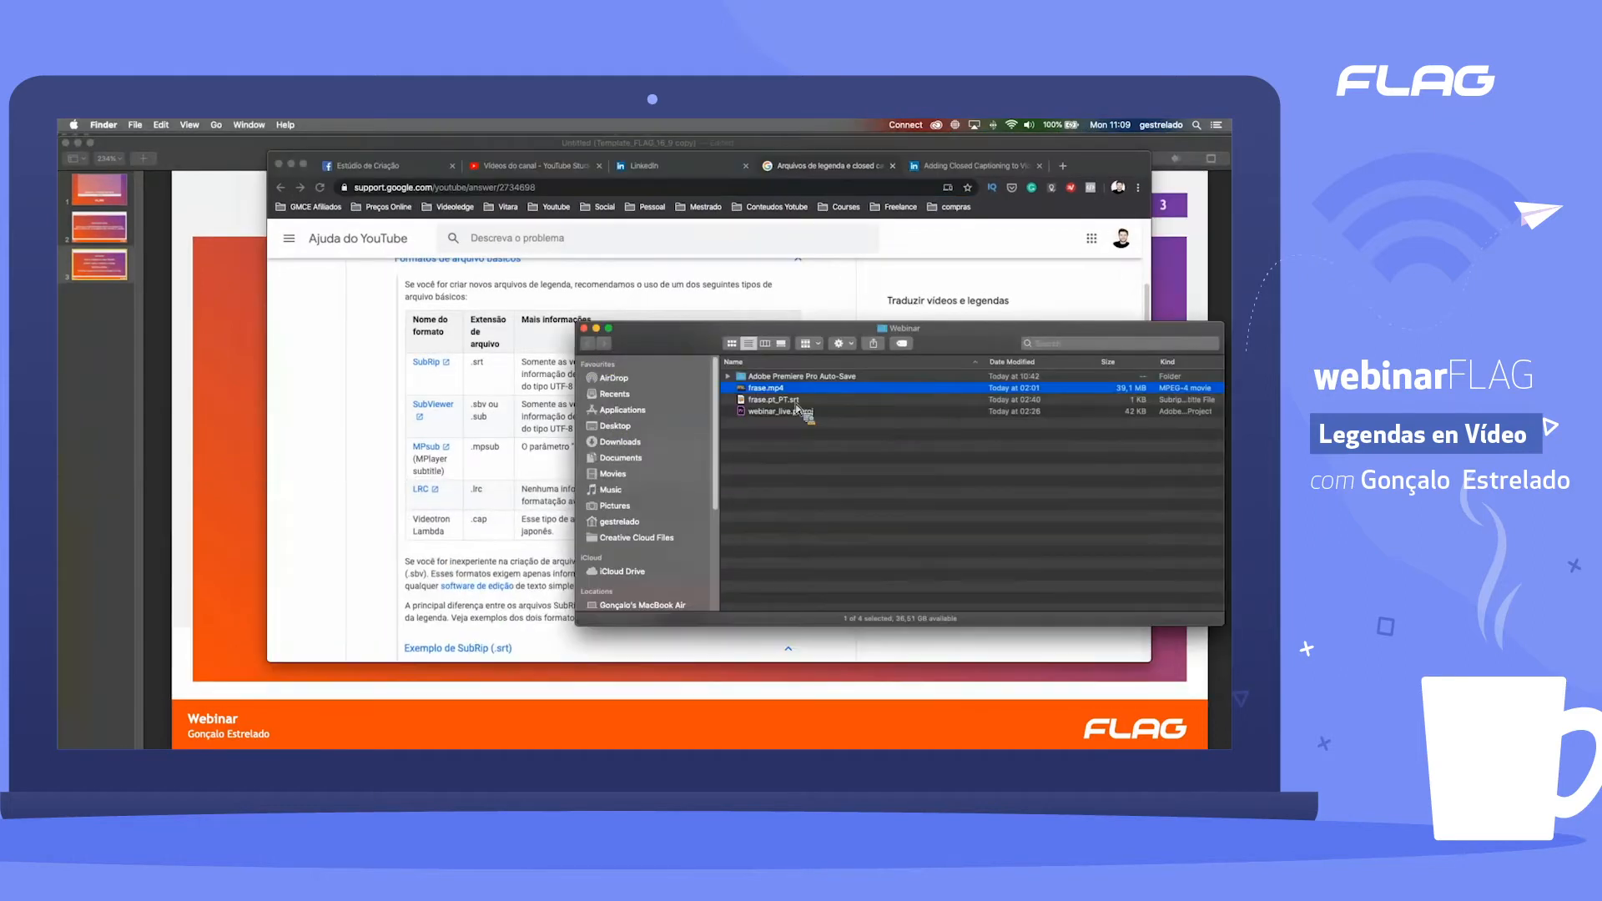
right_click(794, 402)
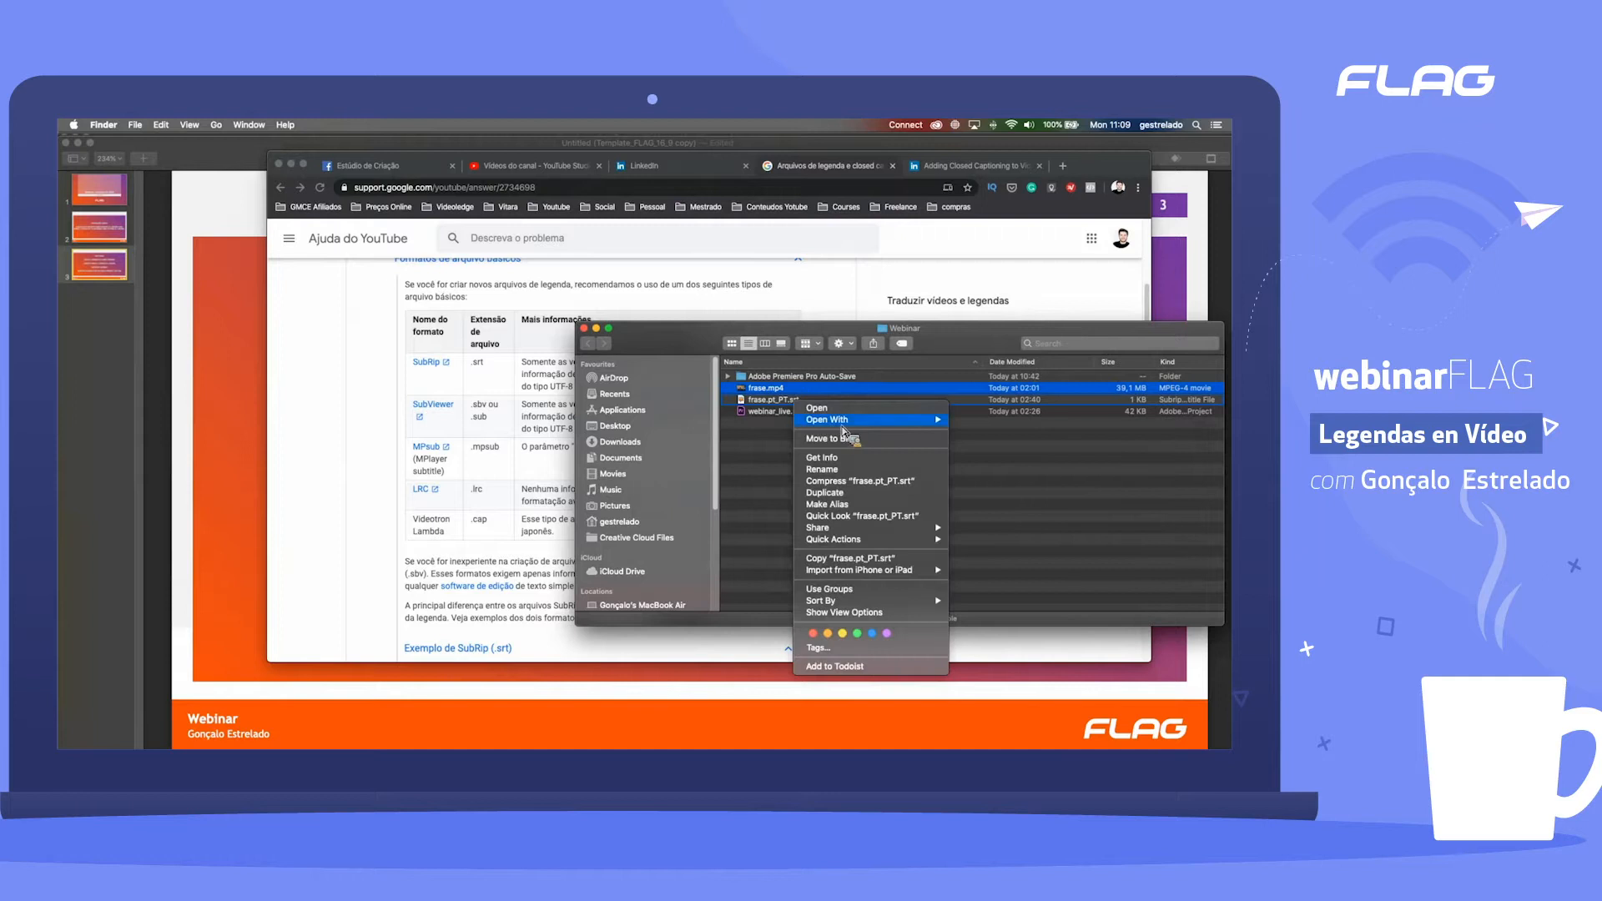
left_click(954, 426)
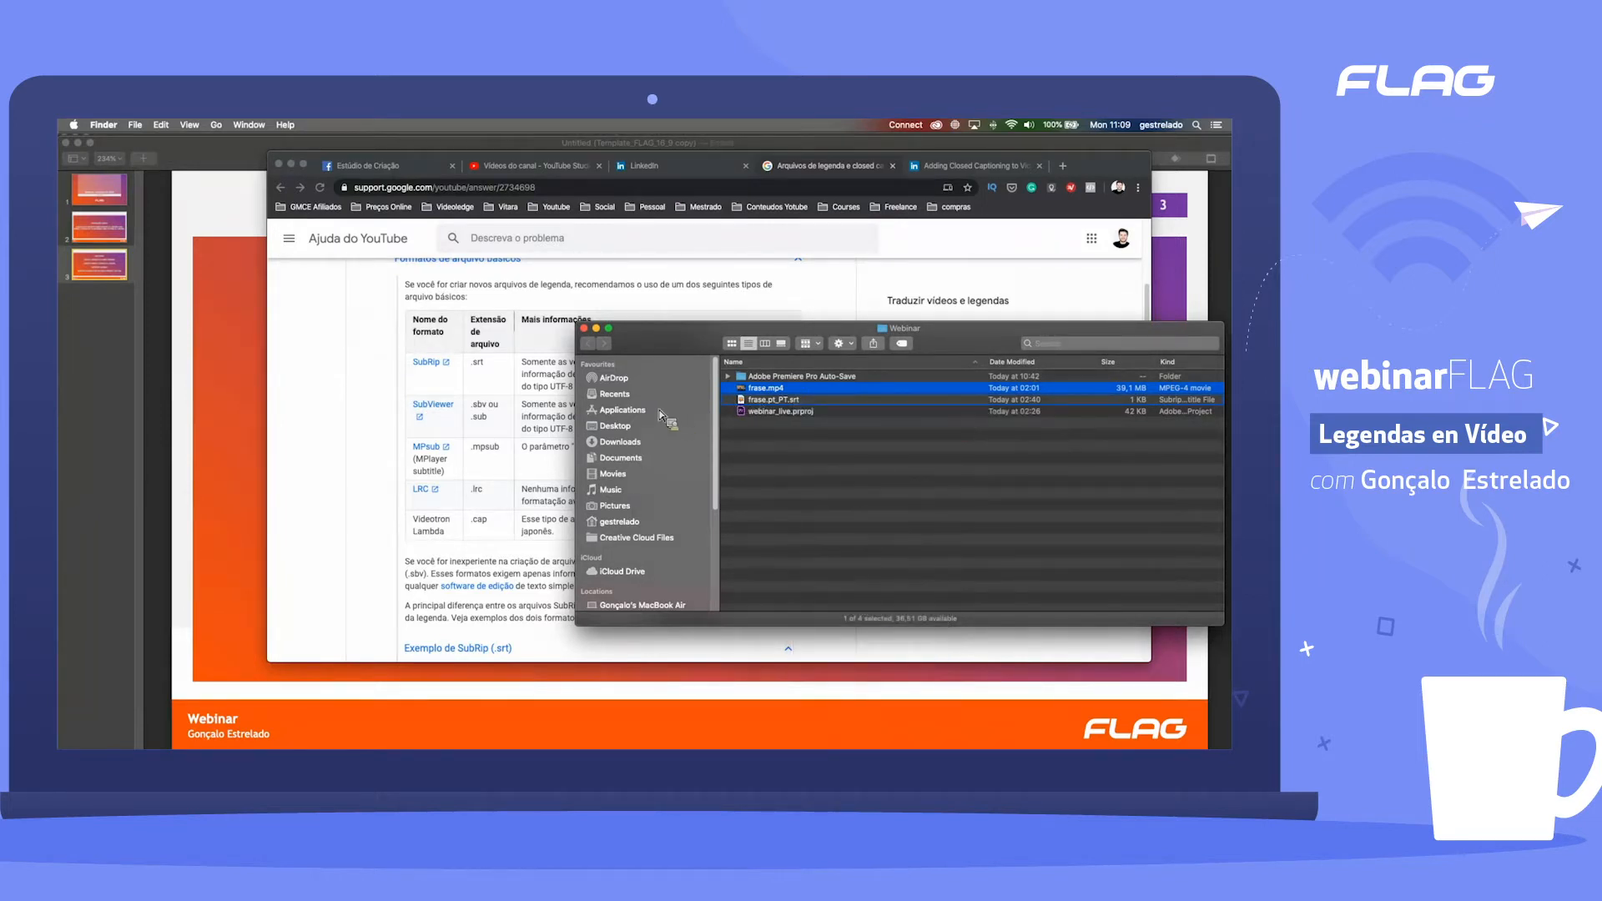
scroll(847, 519, "down", 8)
left_click(802, 429)
left_click(1110, 617)
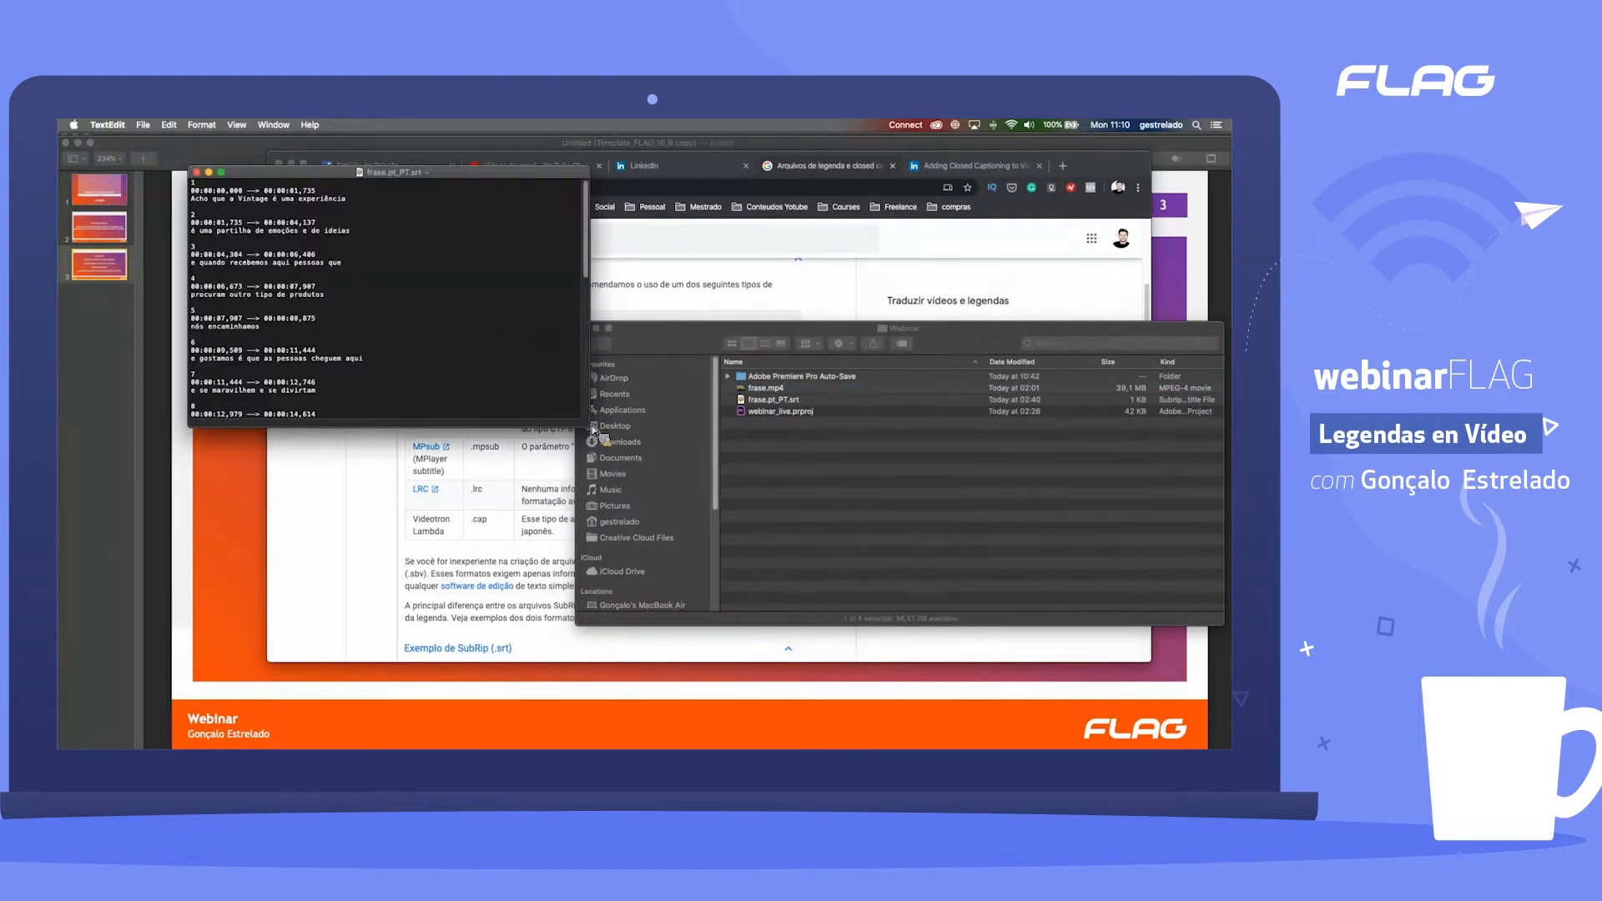
Step: Enlarge and reposition the TextEdit window, and look through the numbered captions and timecodes in frase.pt_PT.srt
left_click_drag(598, 435, 833, 592)
left_click_drag(394, 182, 527, 203)
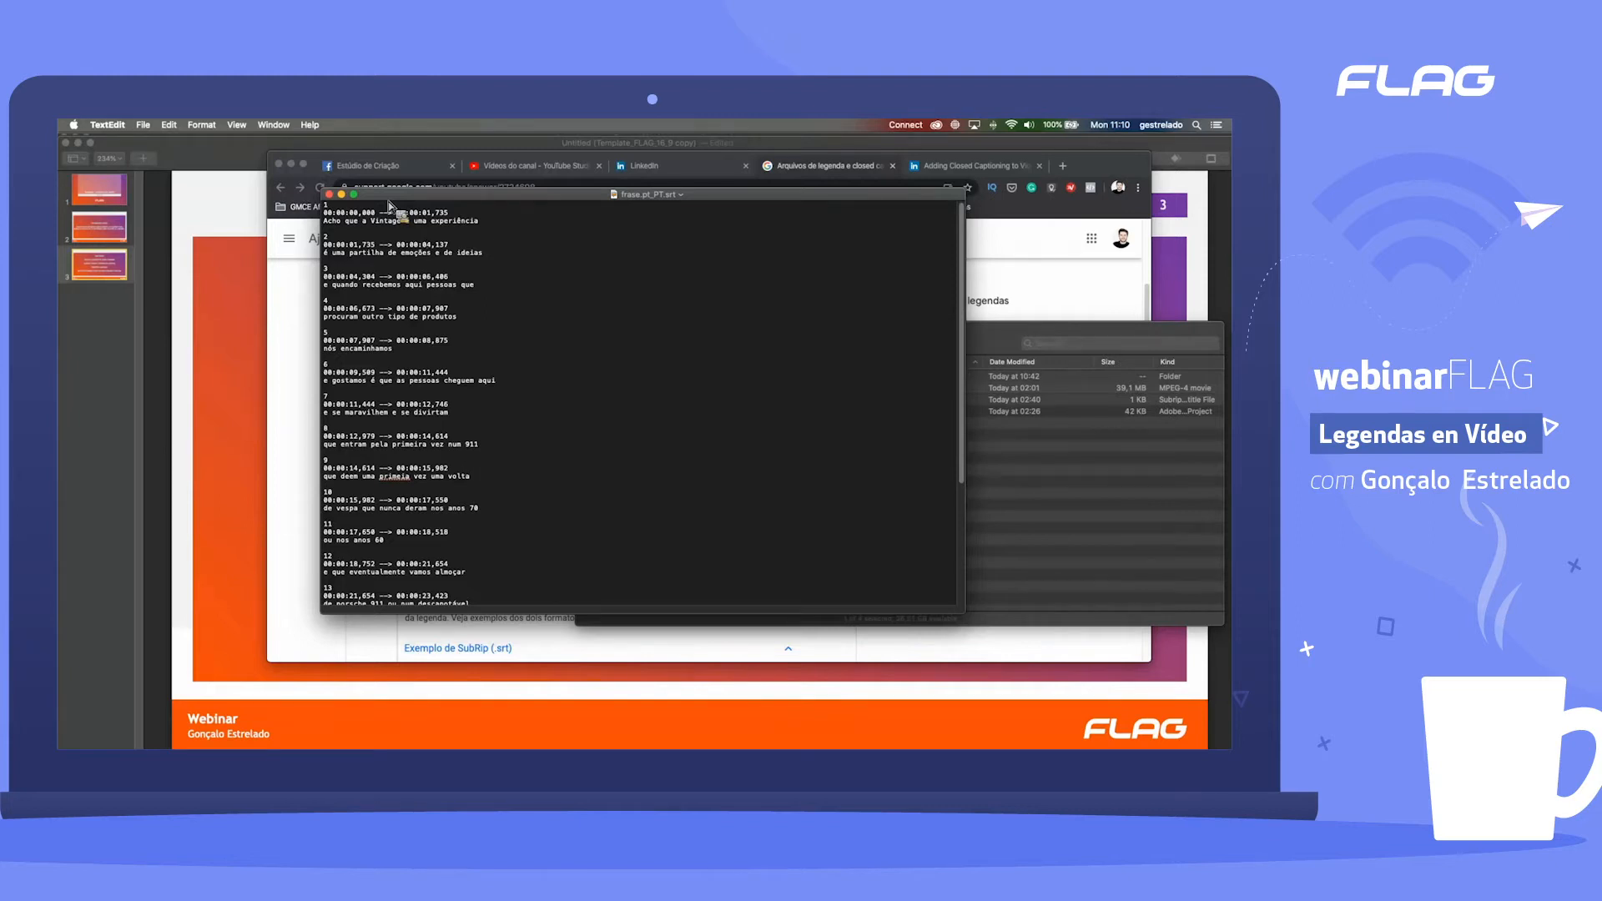
scroll(443, 326, "down", 3)
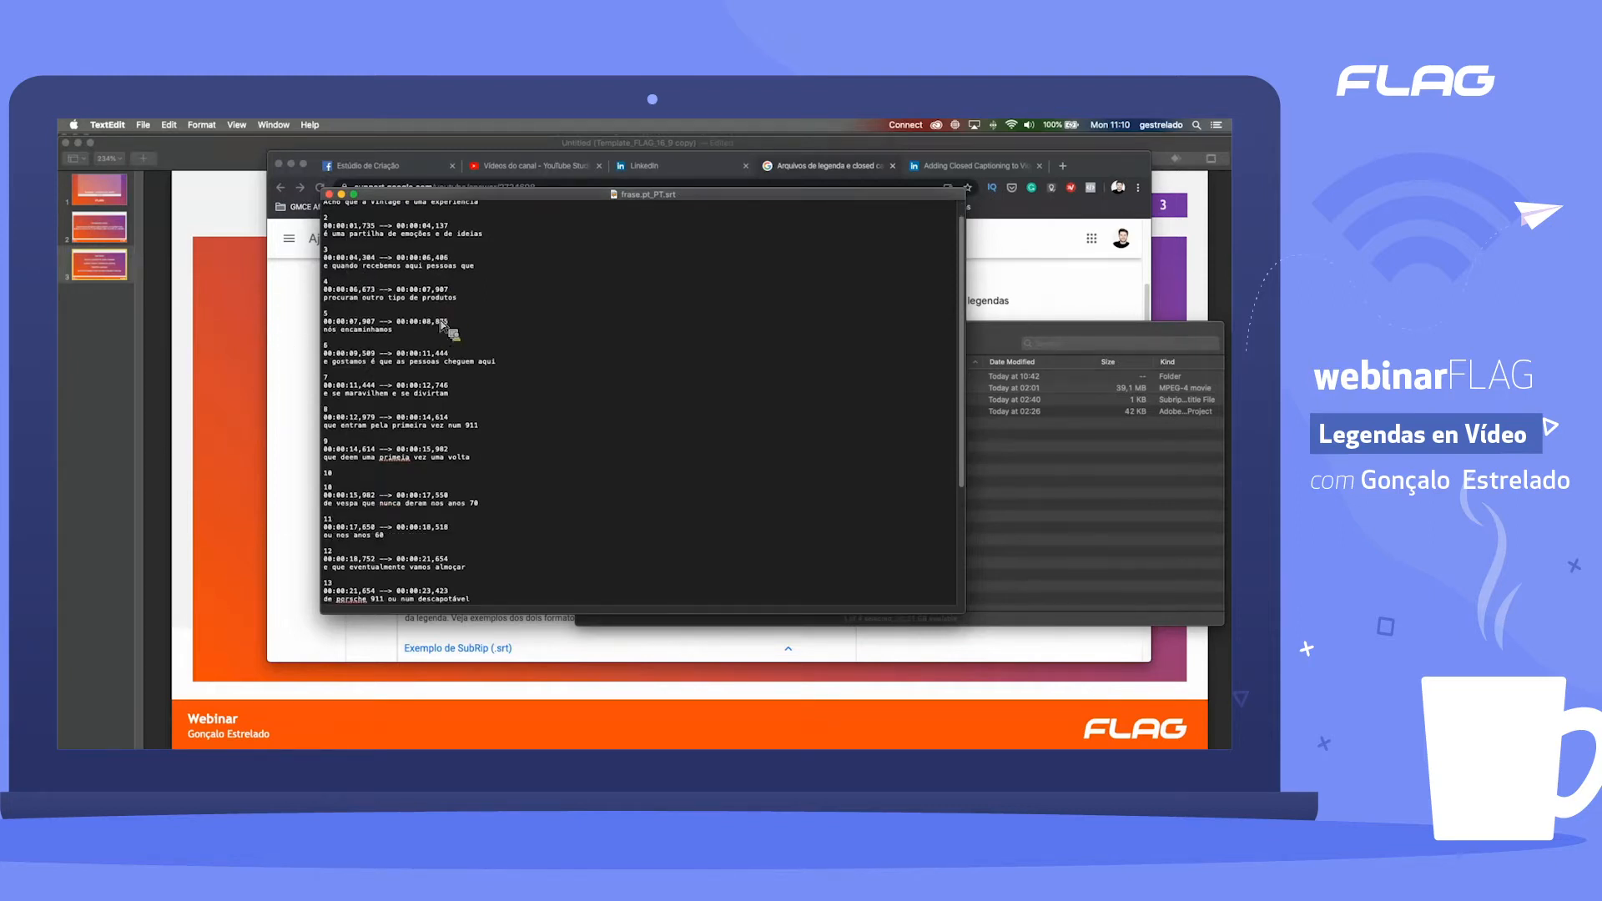
scroll(443, 325, "down", 4)
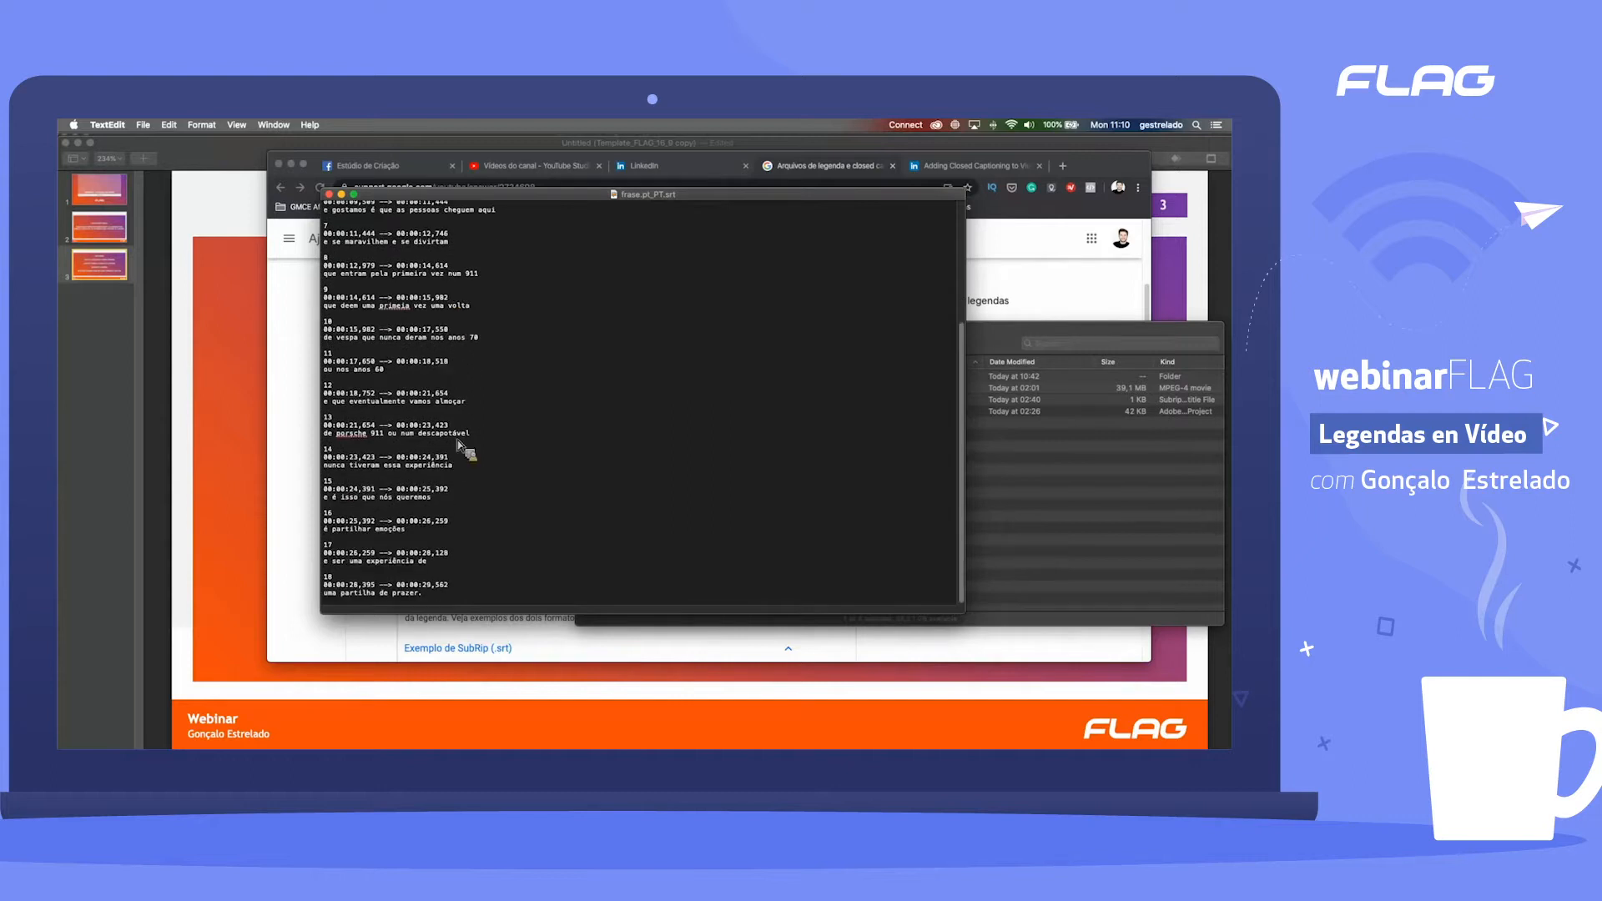
scroll(457, 461, "up", 5)
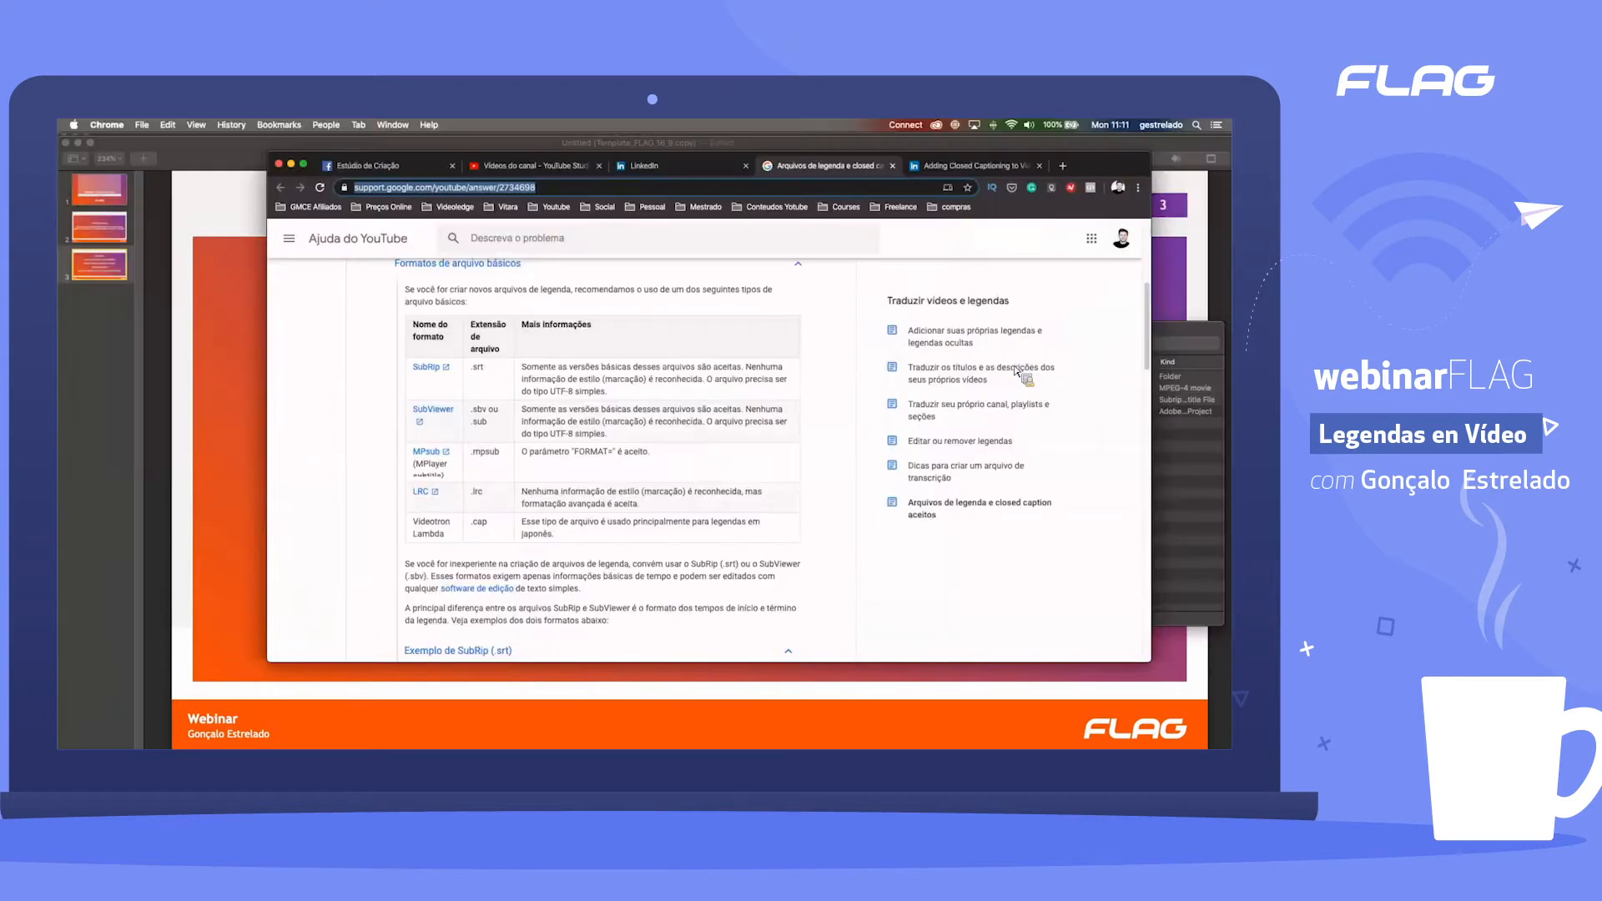
Step: Switch back to Chrome and examine the advanced file formats section of the YouTube Help article
scroll(701, 428, "down", 10)
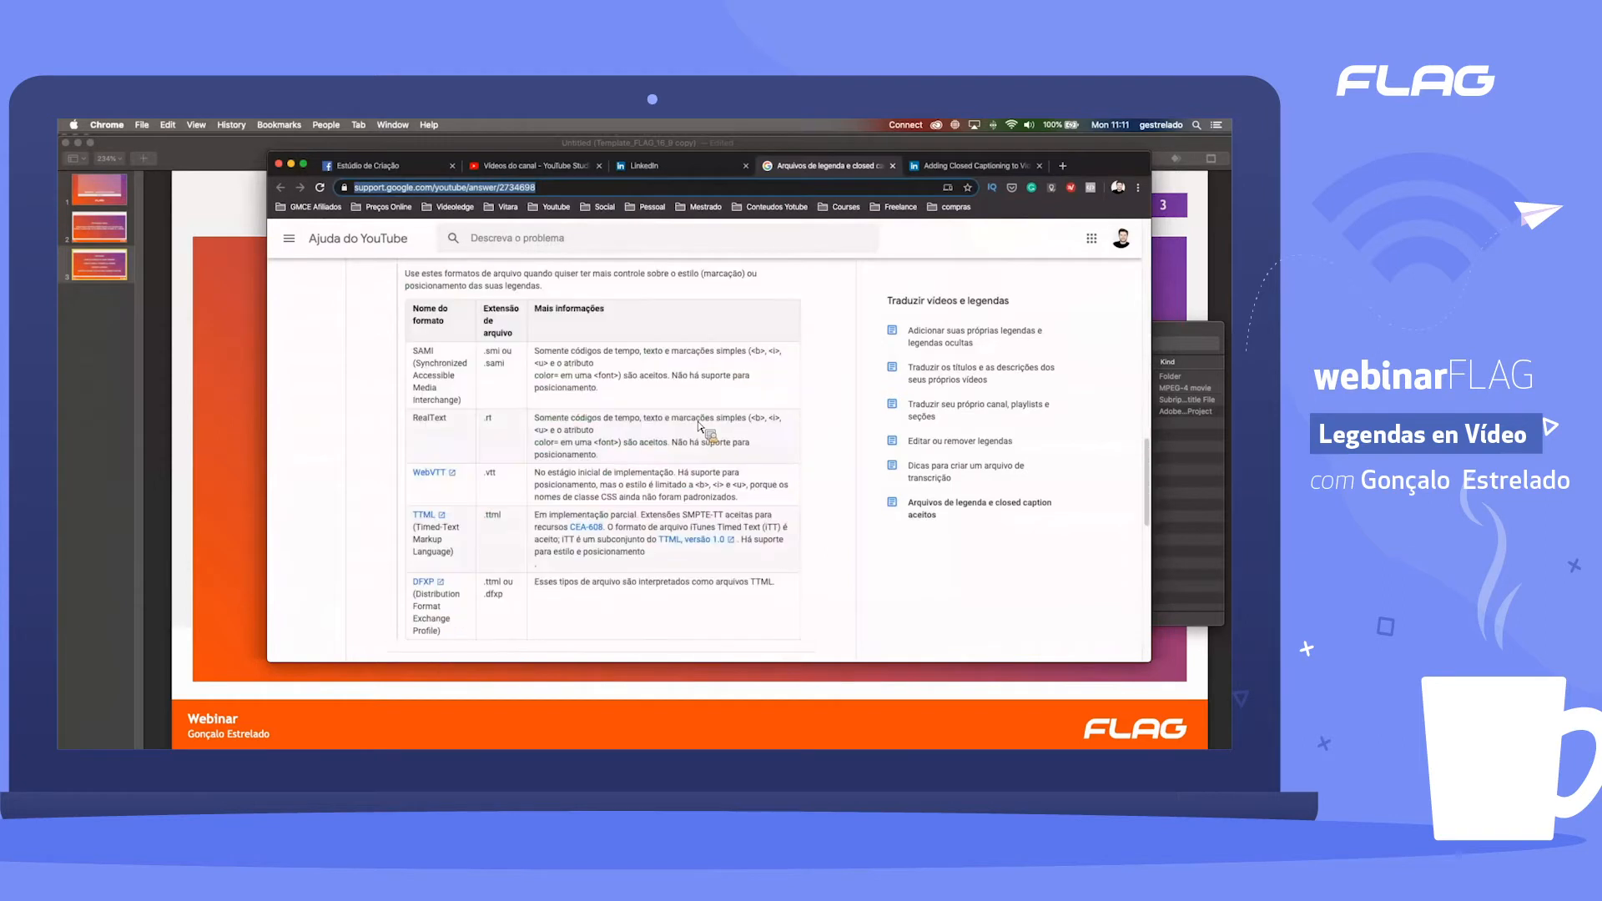
scroll(676, 424, "up", 2)
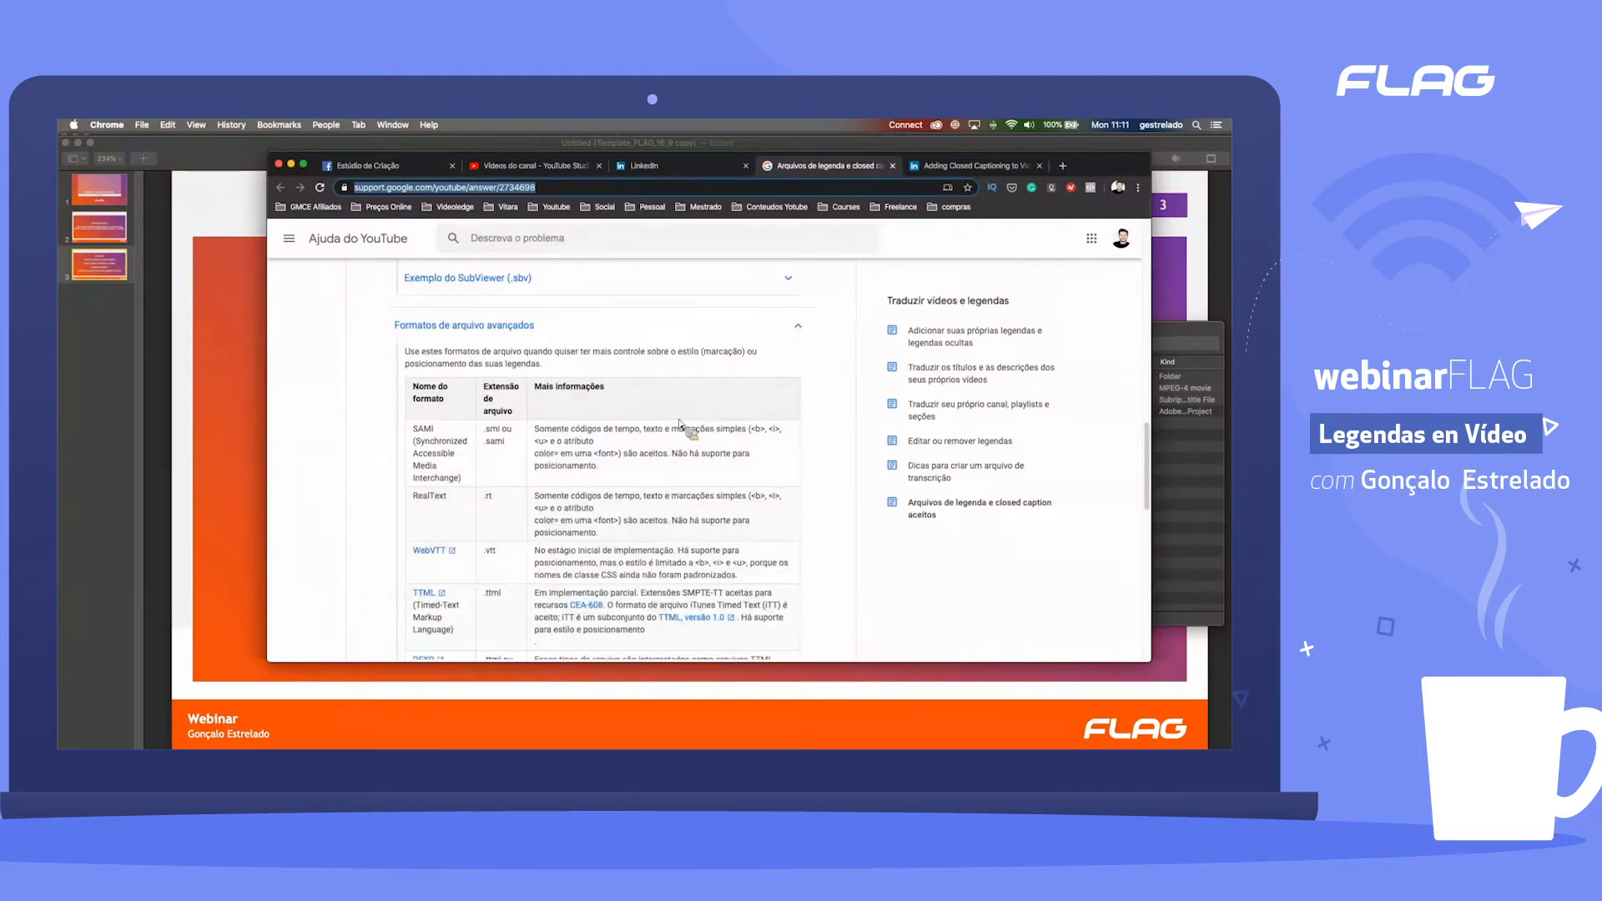
scroll(654, 423, "up", 1)
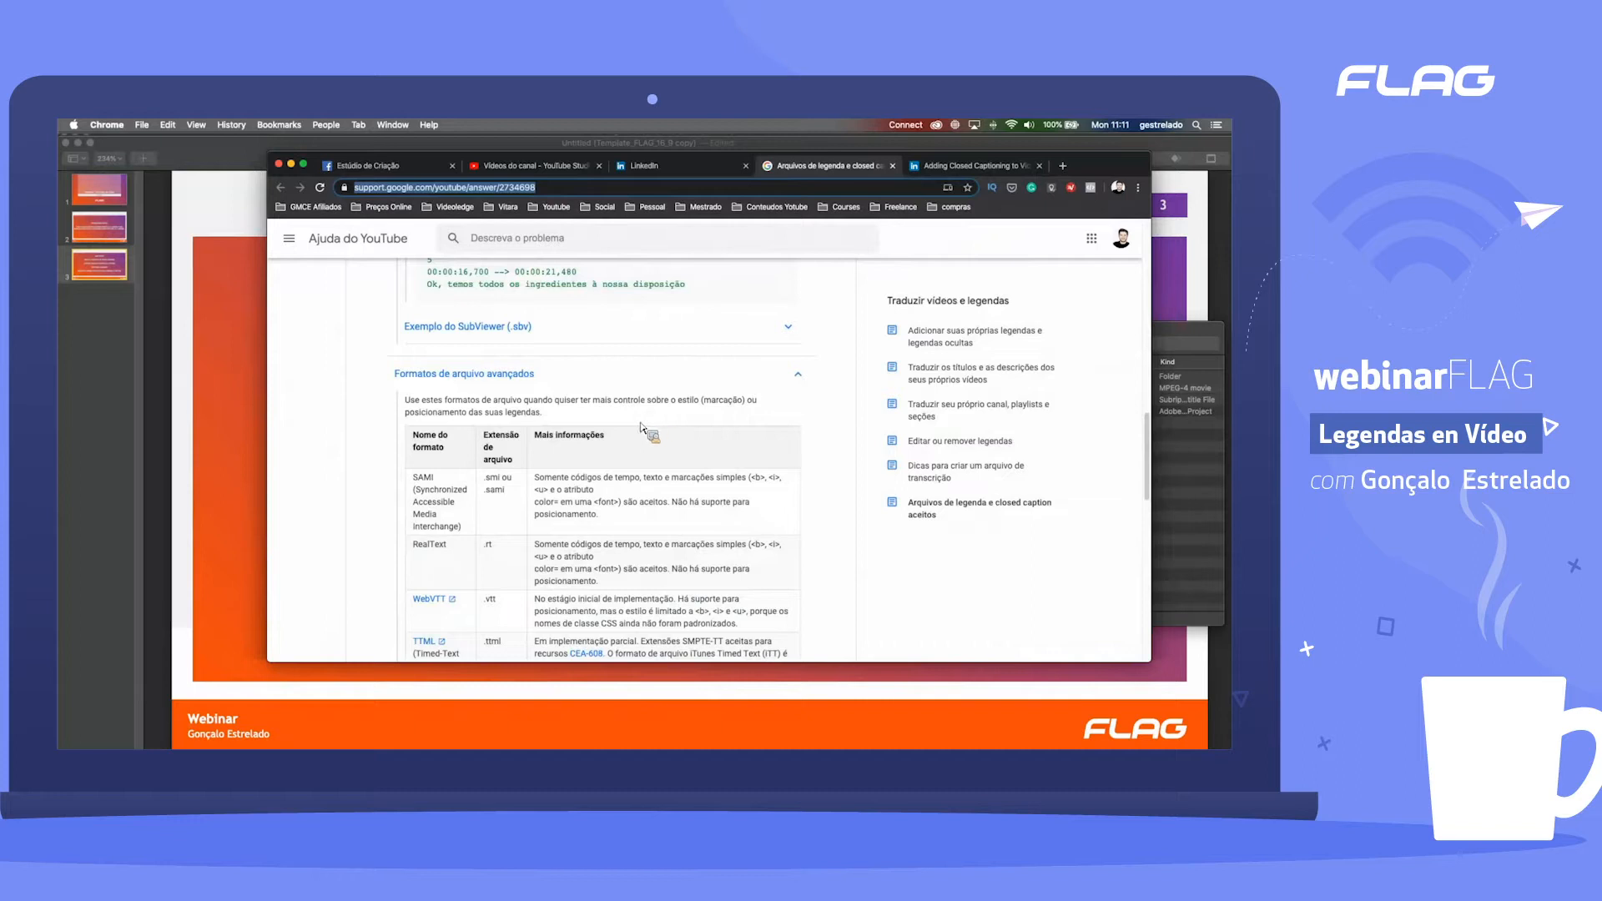
scroll(641, 424, "up", 1)
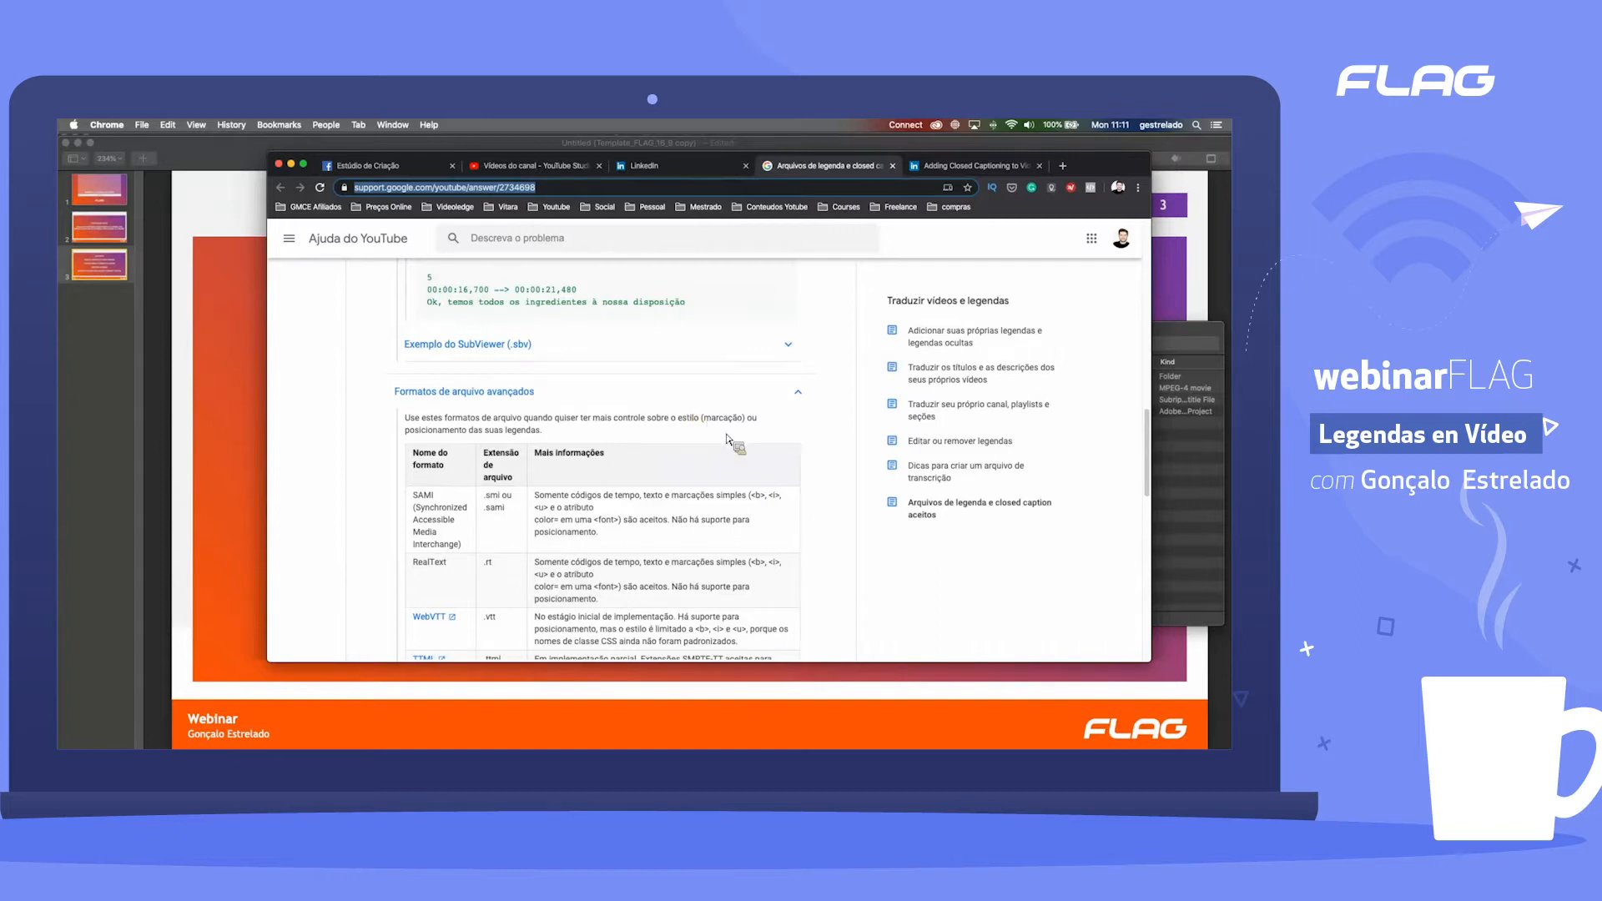
scroll(728, 440, "down", 1)
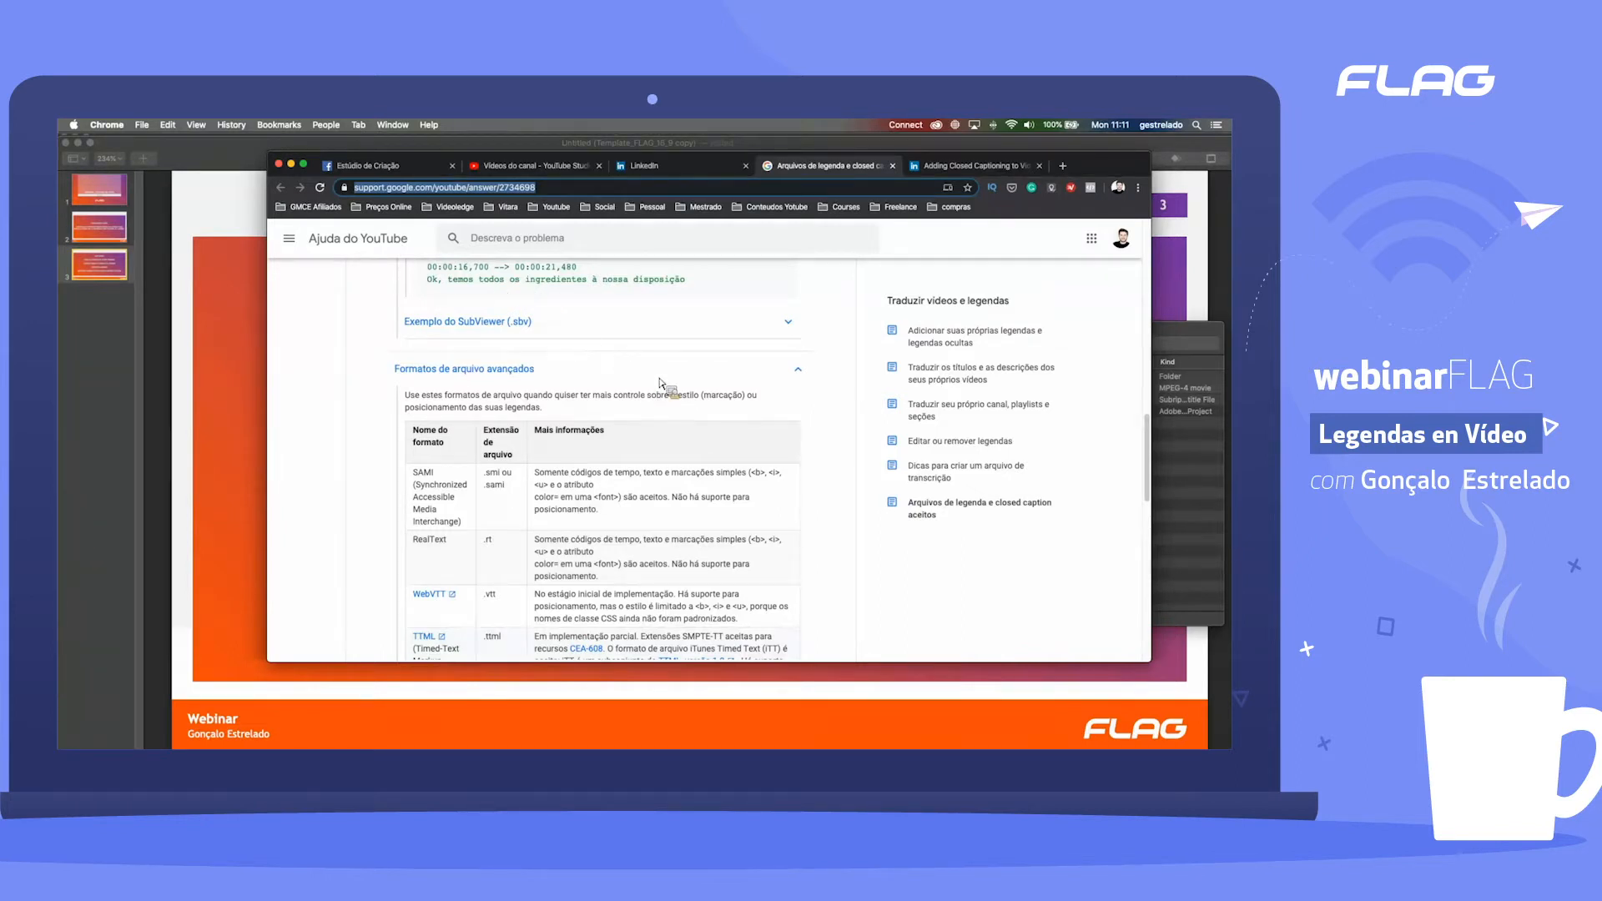
scroll(661, 384, "down", 1)
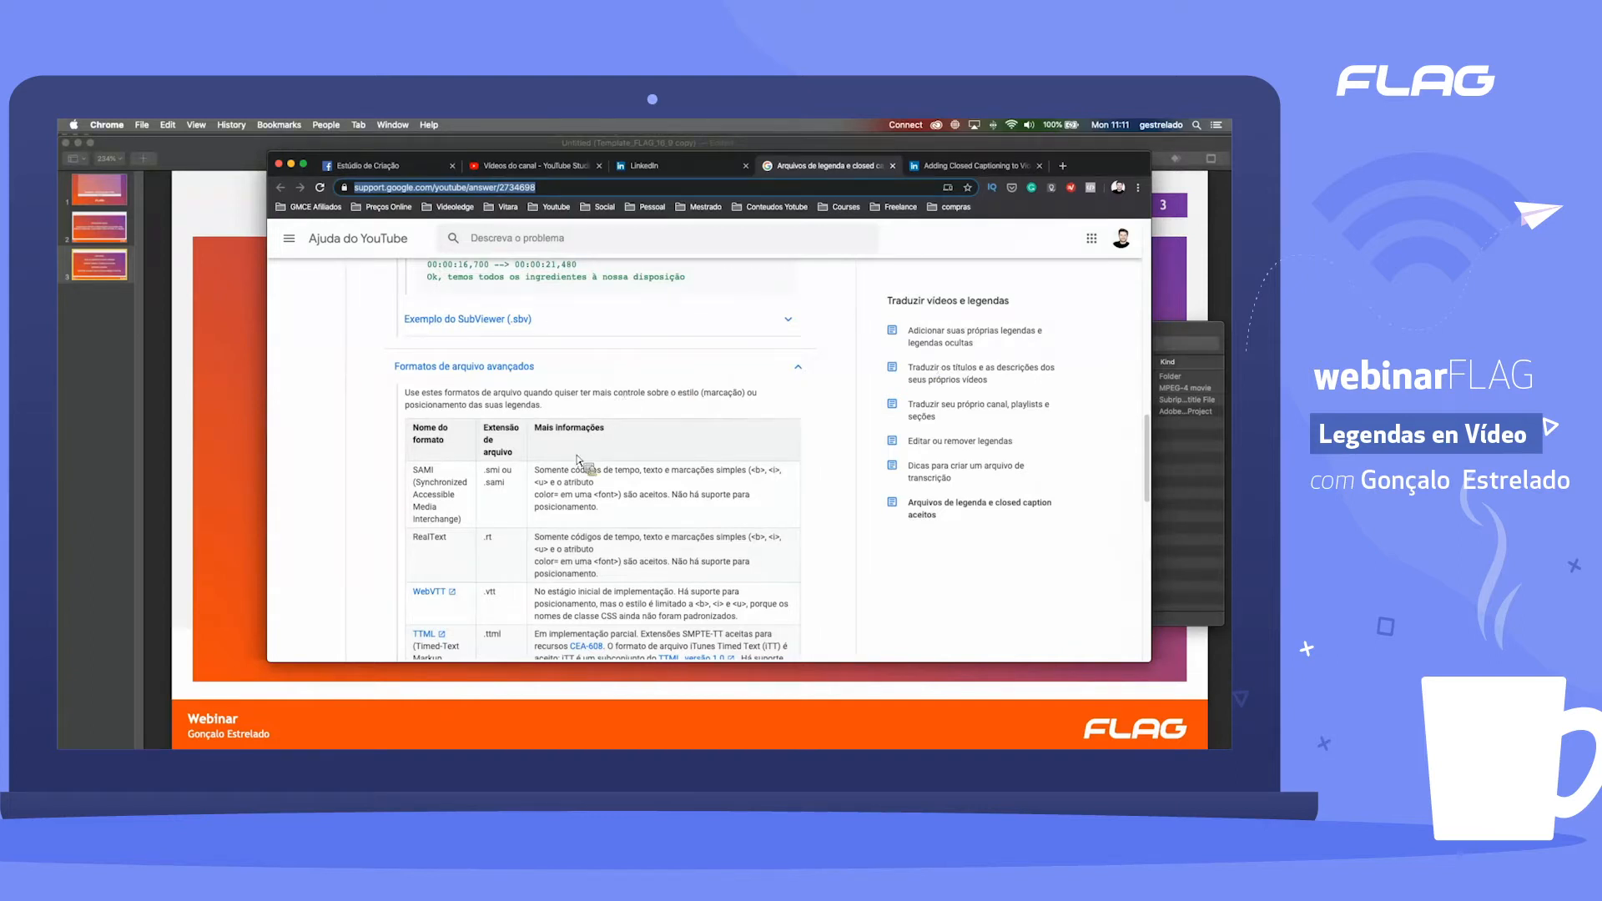
Step: Examine the SubRip (.srt) example, and expand the SubViewer (.sbv) example to compare how their timecodes are written
scroll(578, 461, "up", 5)
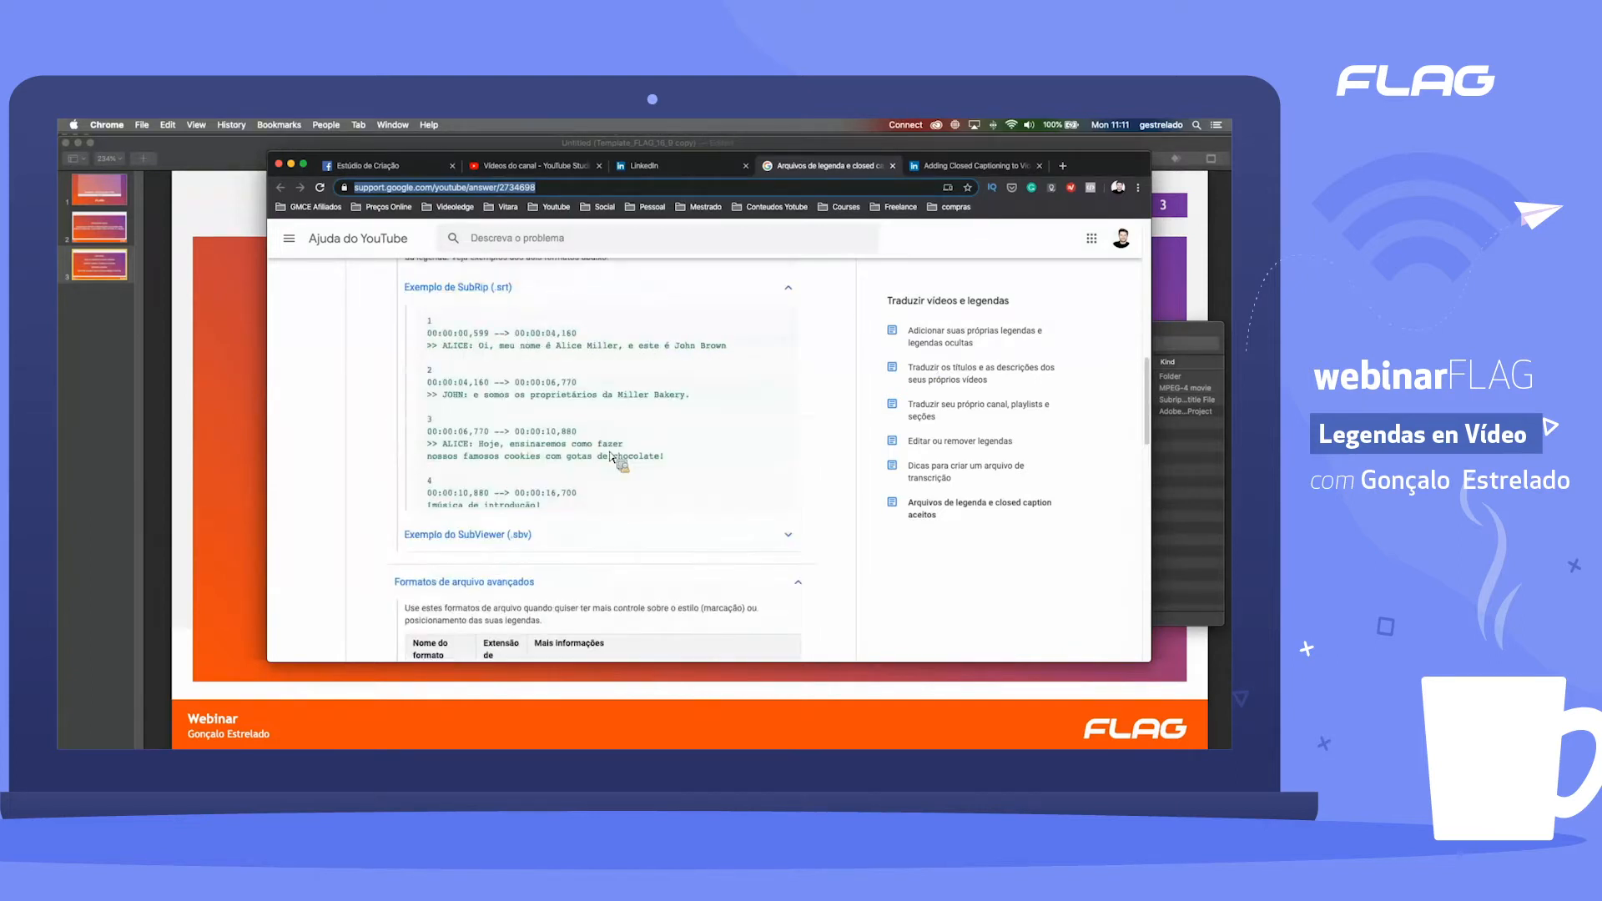
scroll(610, 454, "up", 5)
scroll(559, 417, "down", 3)
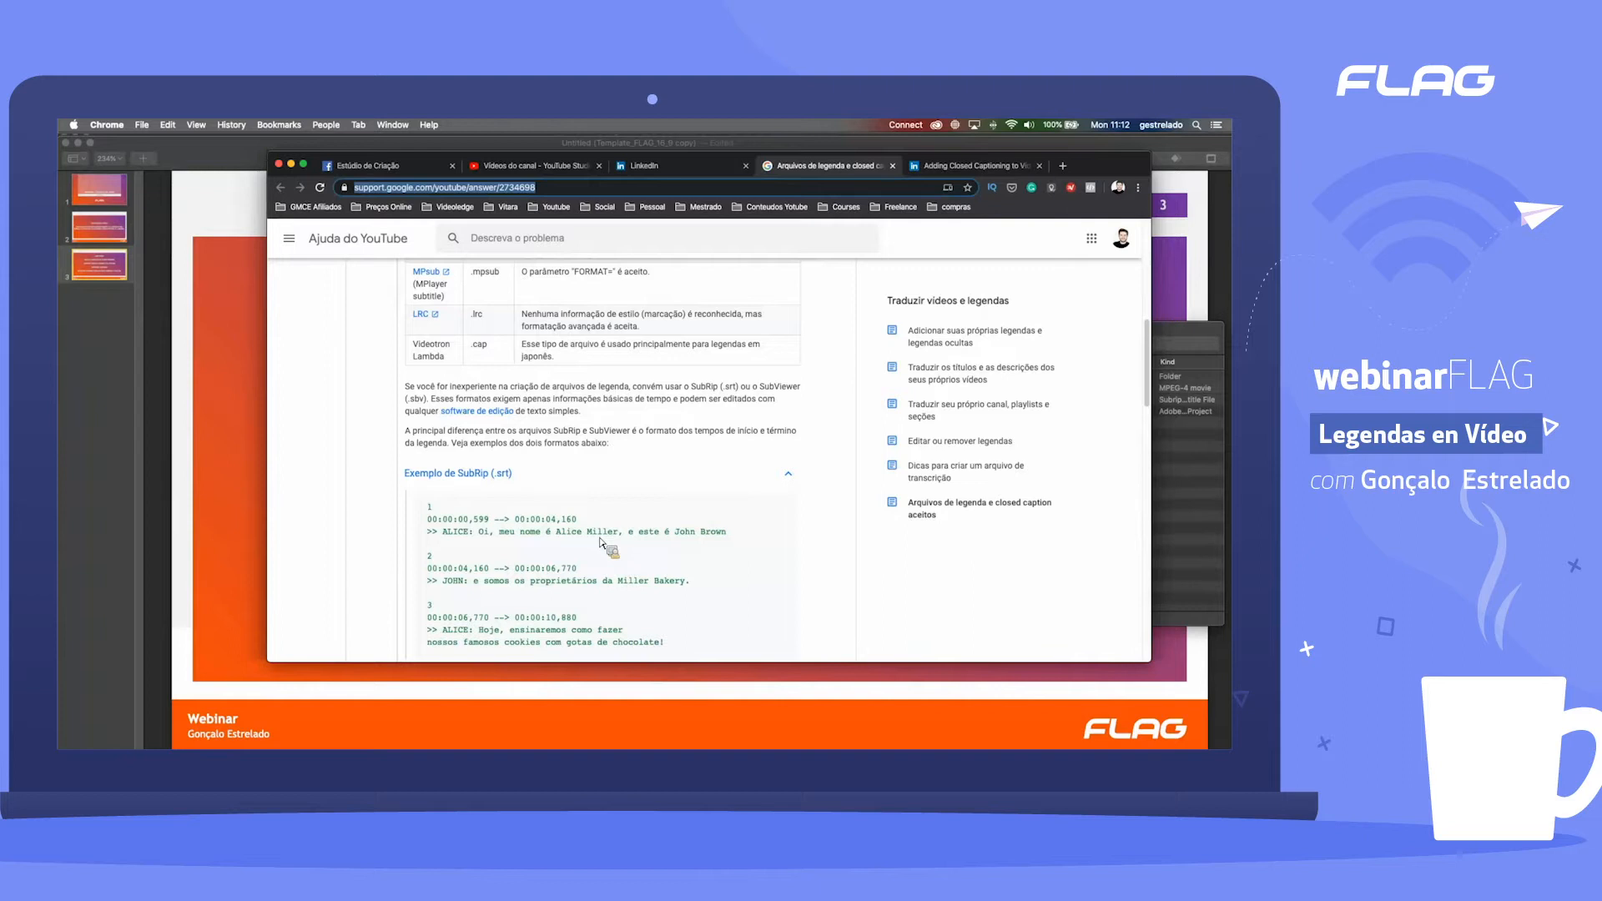
scroll(543, 500, "down", 2)
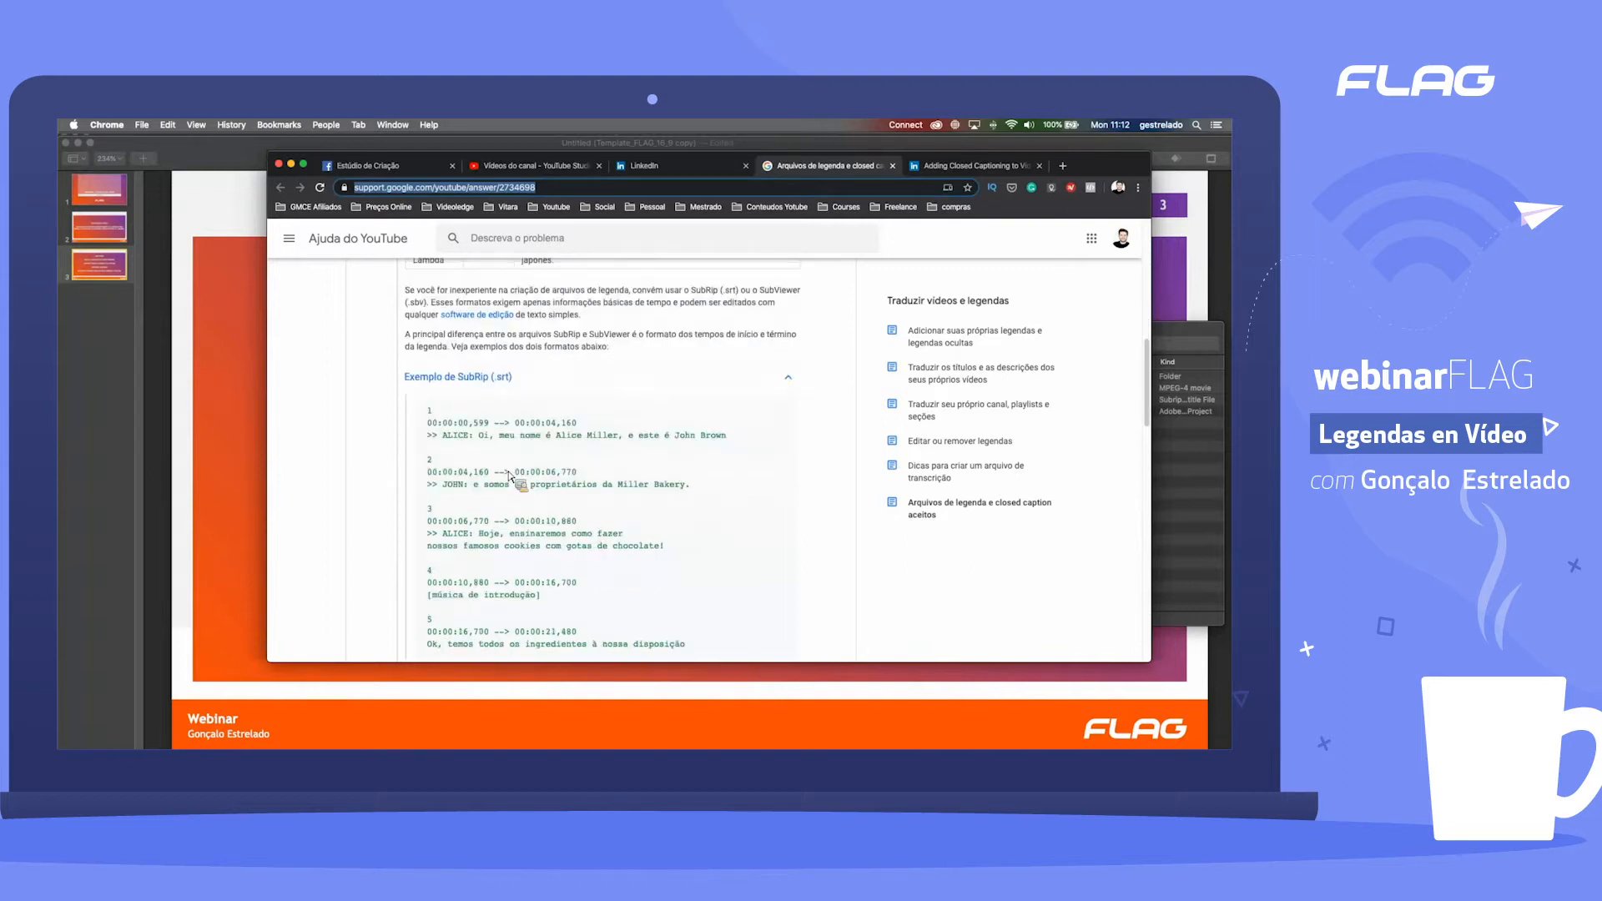
scroll(589, 425, "down", 1)
scroll(588, 424, "down", 4)
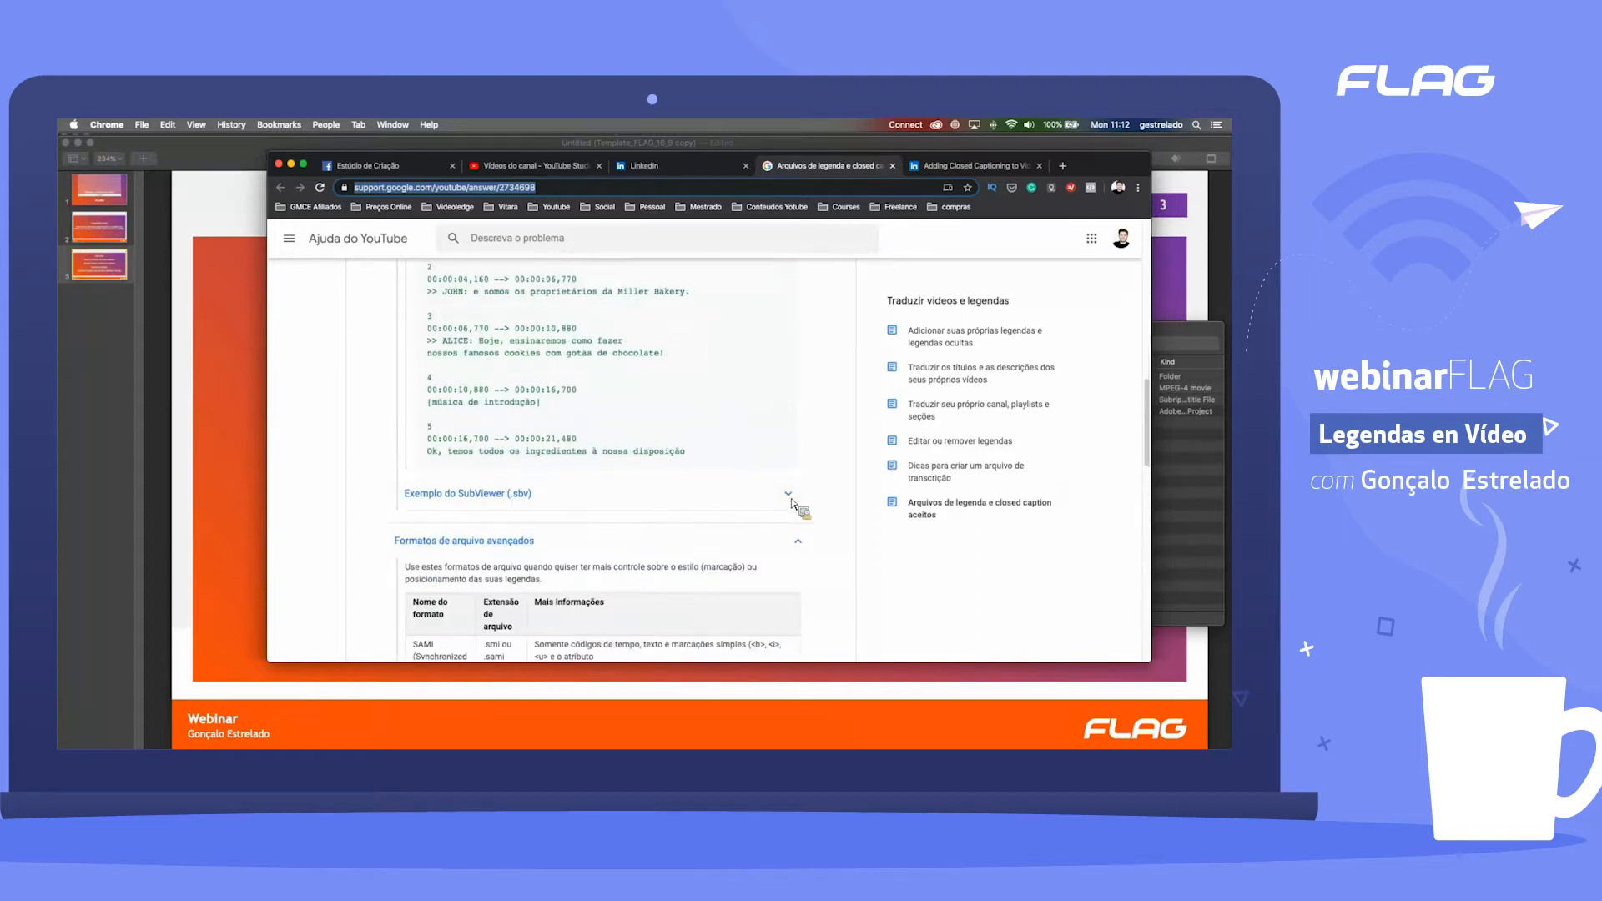
left_click(795, 503)
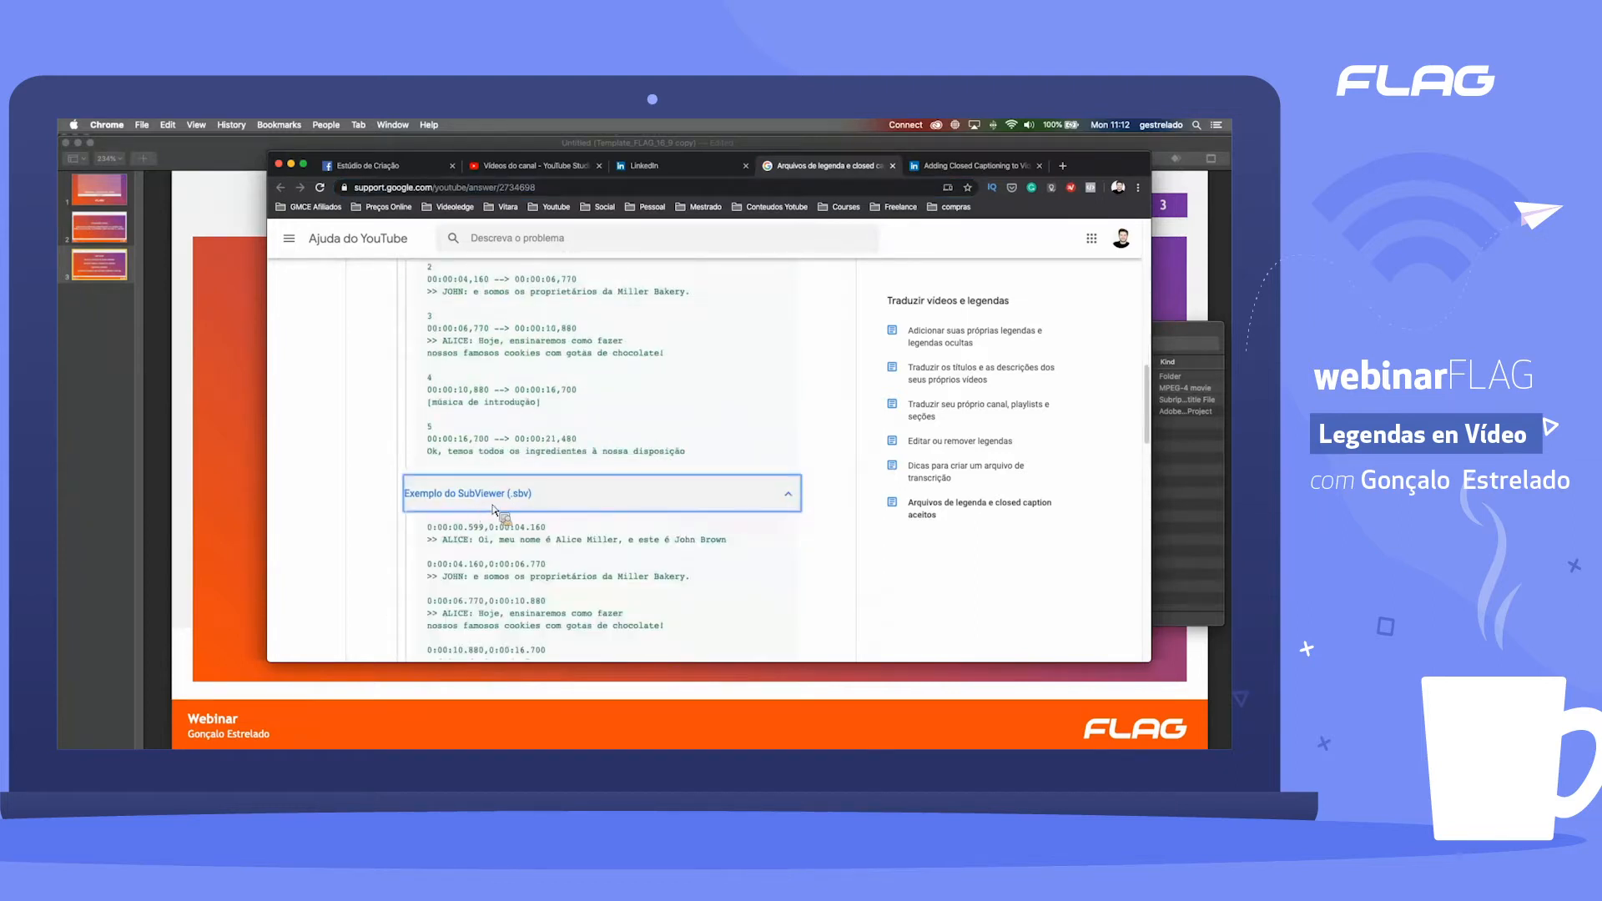
scroll(542, 505, "down", 1)
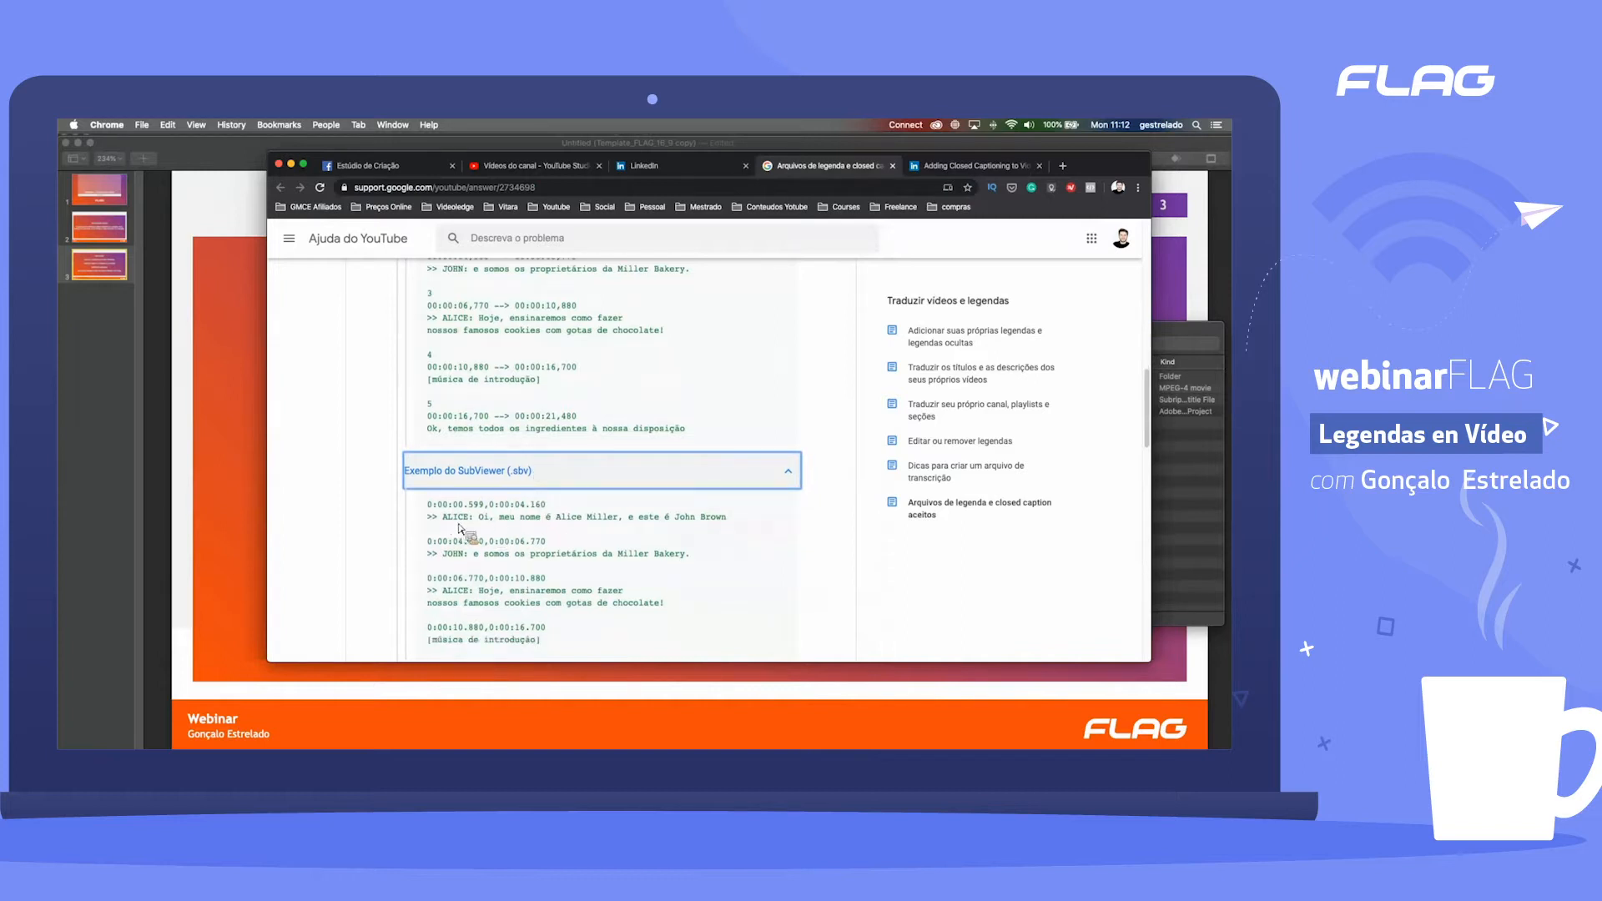
scroll(538, 513, "up", 1)
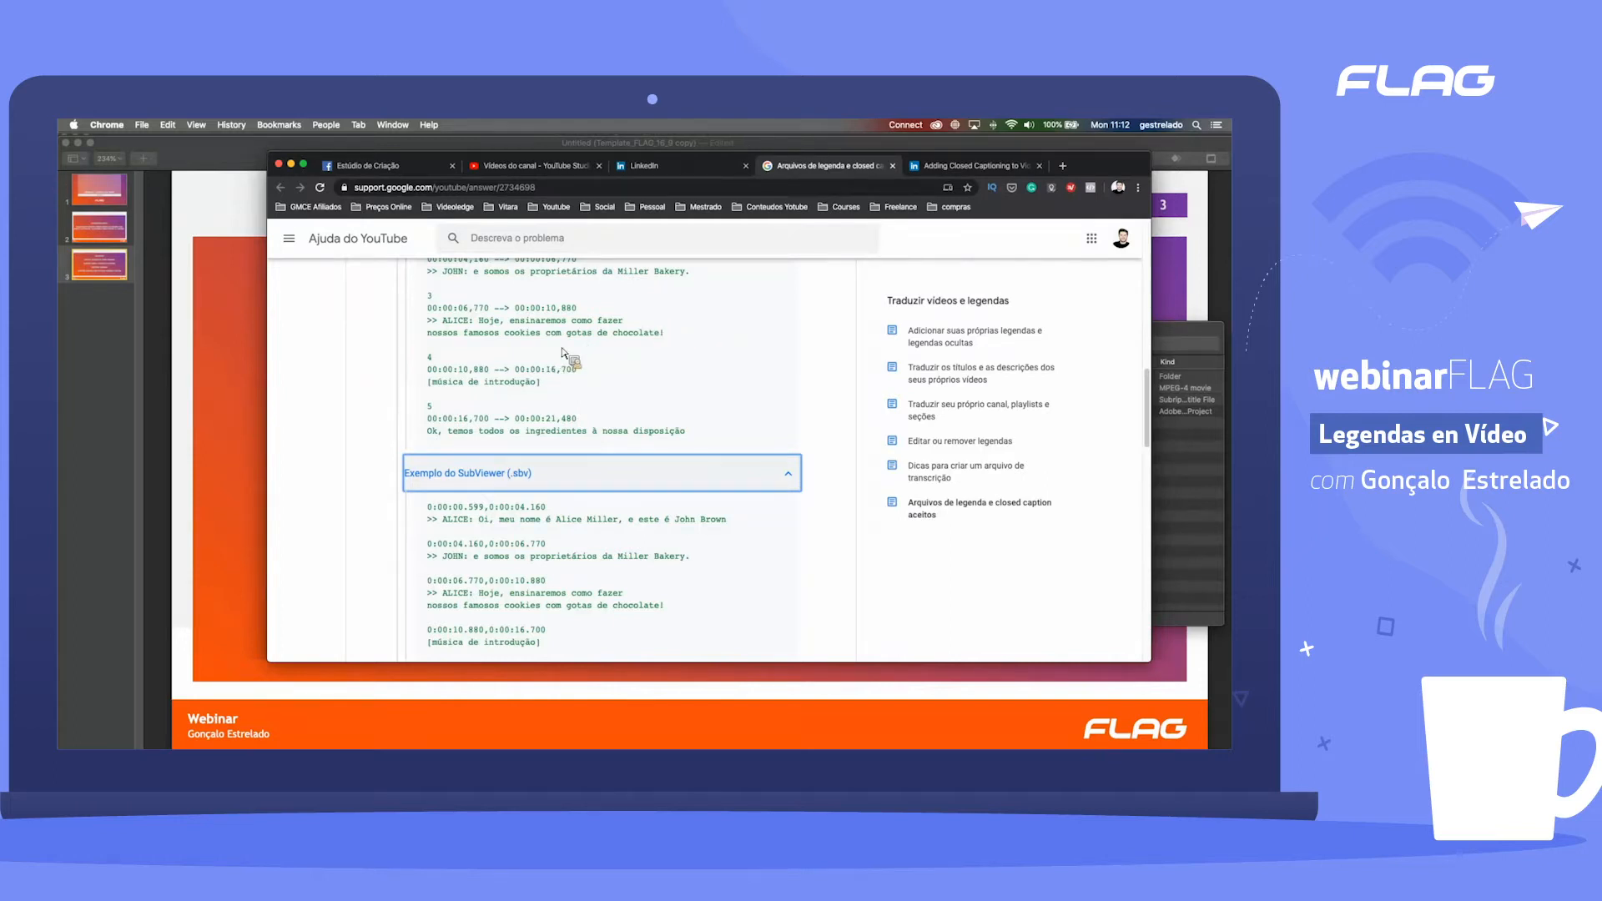
Step: Read through the advanced formats table, from SAMI and RealText to the WebVTT, TTML and DFXP entries
scroll(564, 354, "down", 5)
scroll(638, 384, "down", 1)
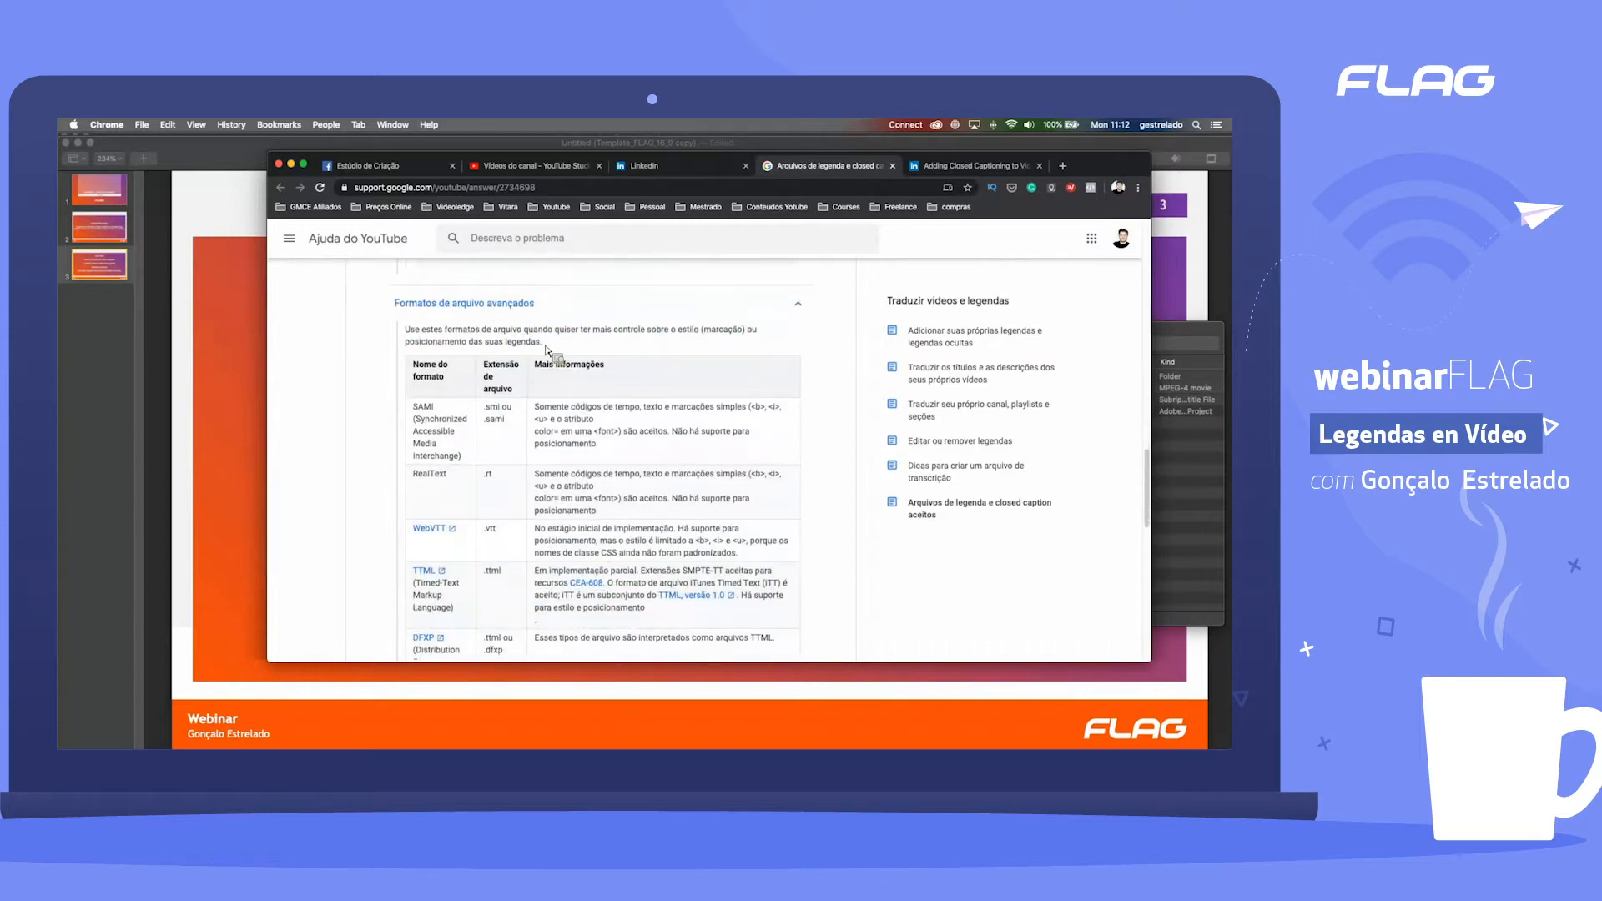
scroll(551, 355, "down", 2)
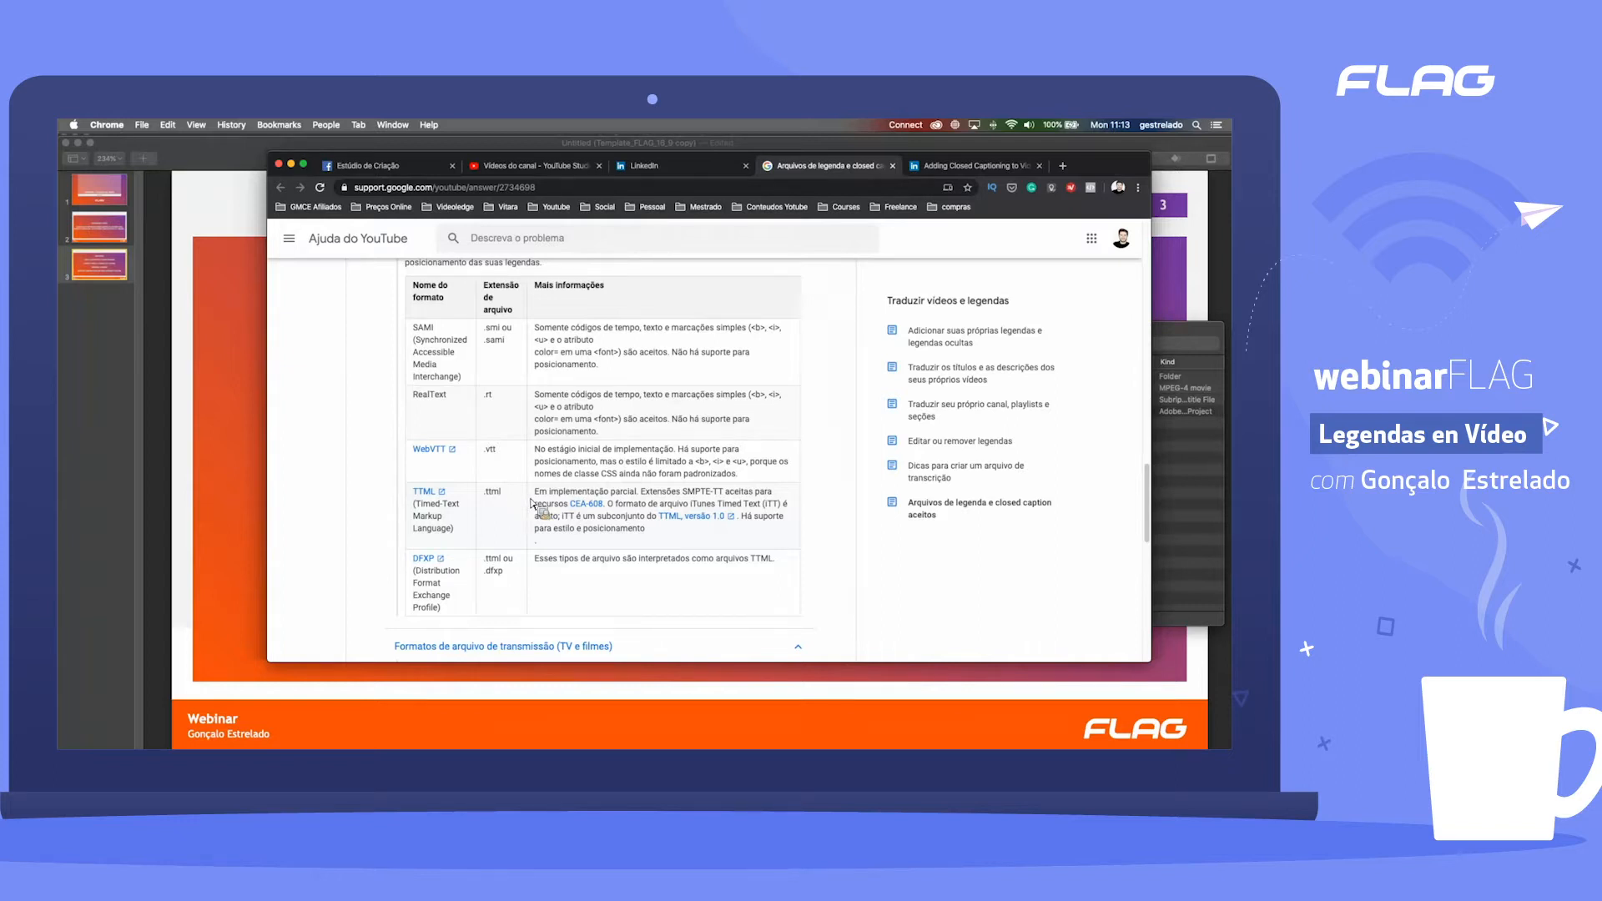
Step: Read through the broadcast file formats table for TV and films, down to the closing note on the recommended .scc format
scroll(526, 488, "down", 1)
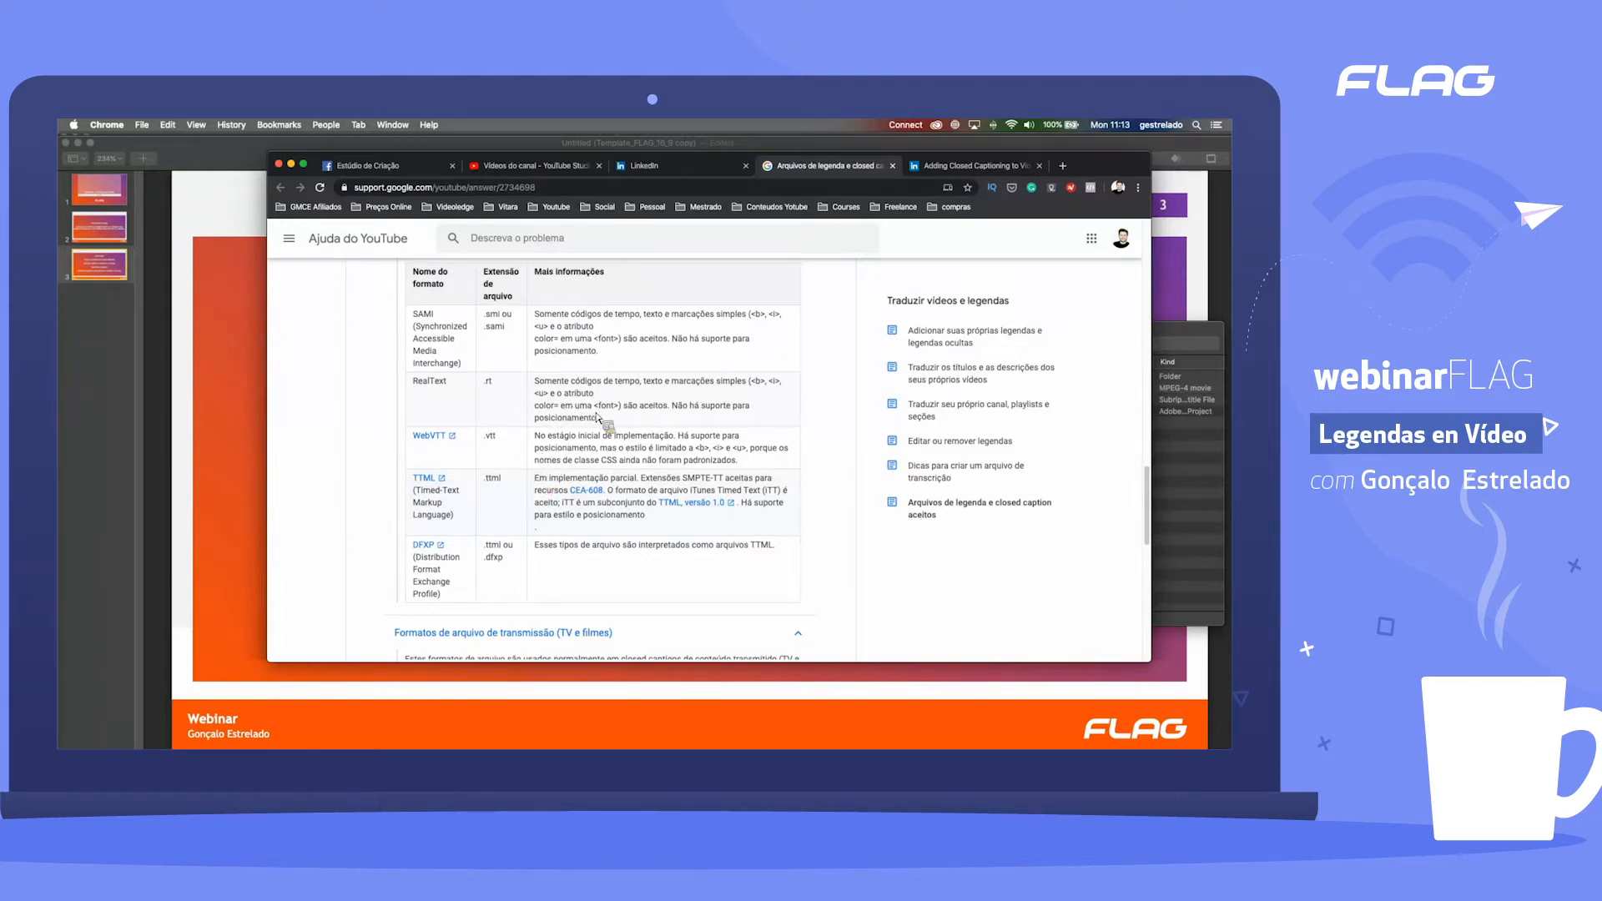
scroll(597, 415, "down", 5)
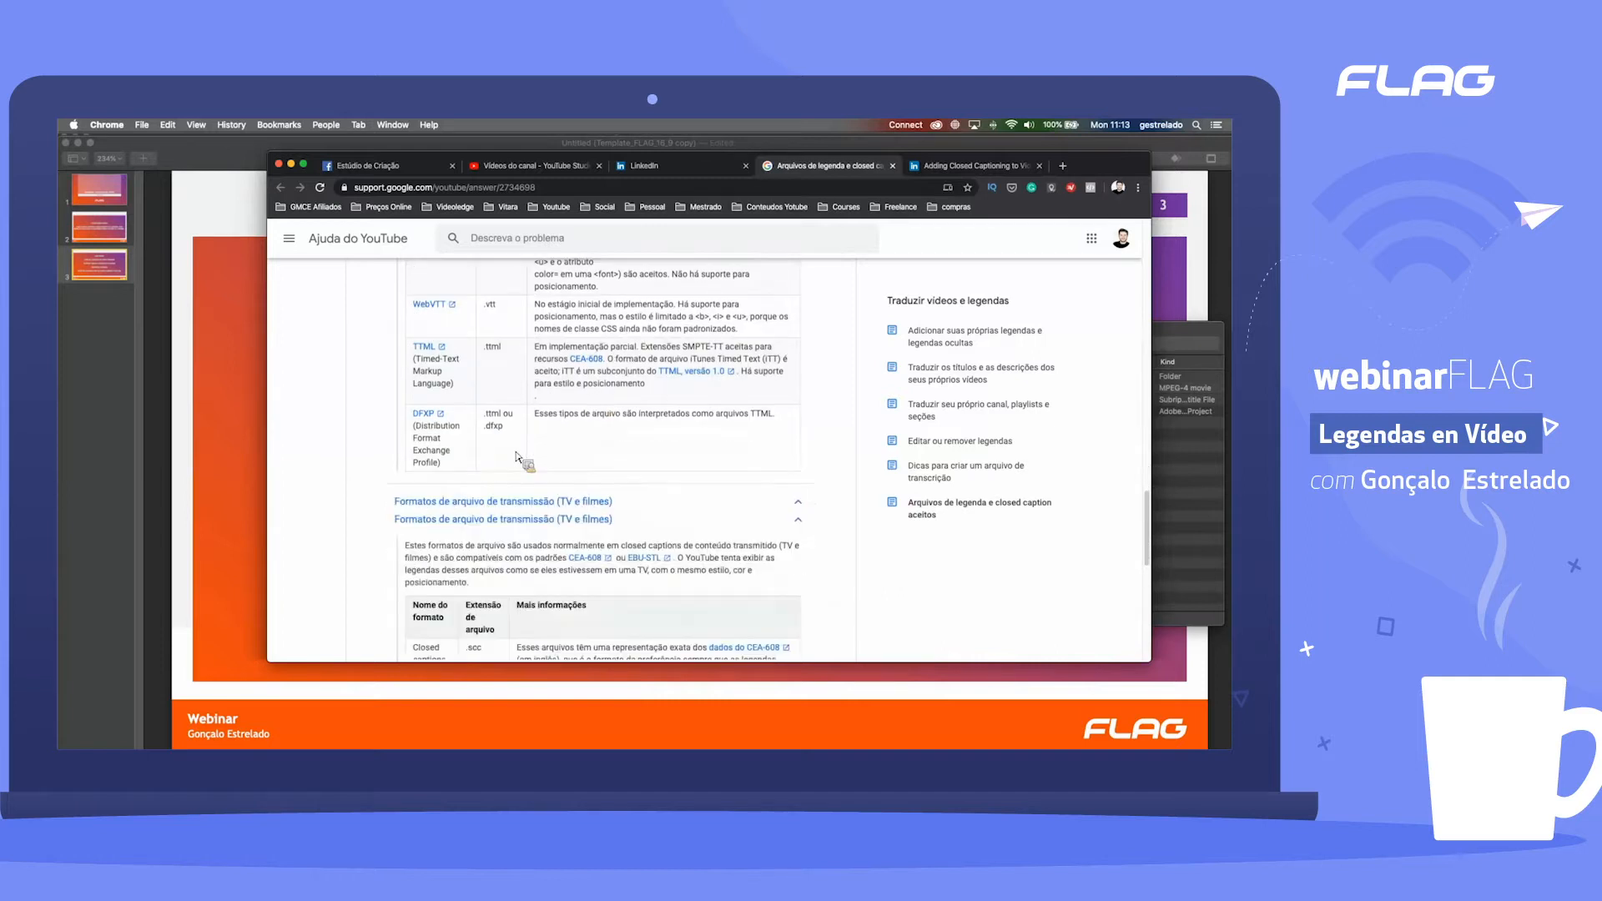
scroll(517, 456, "down", 2)
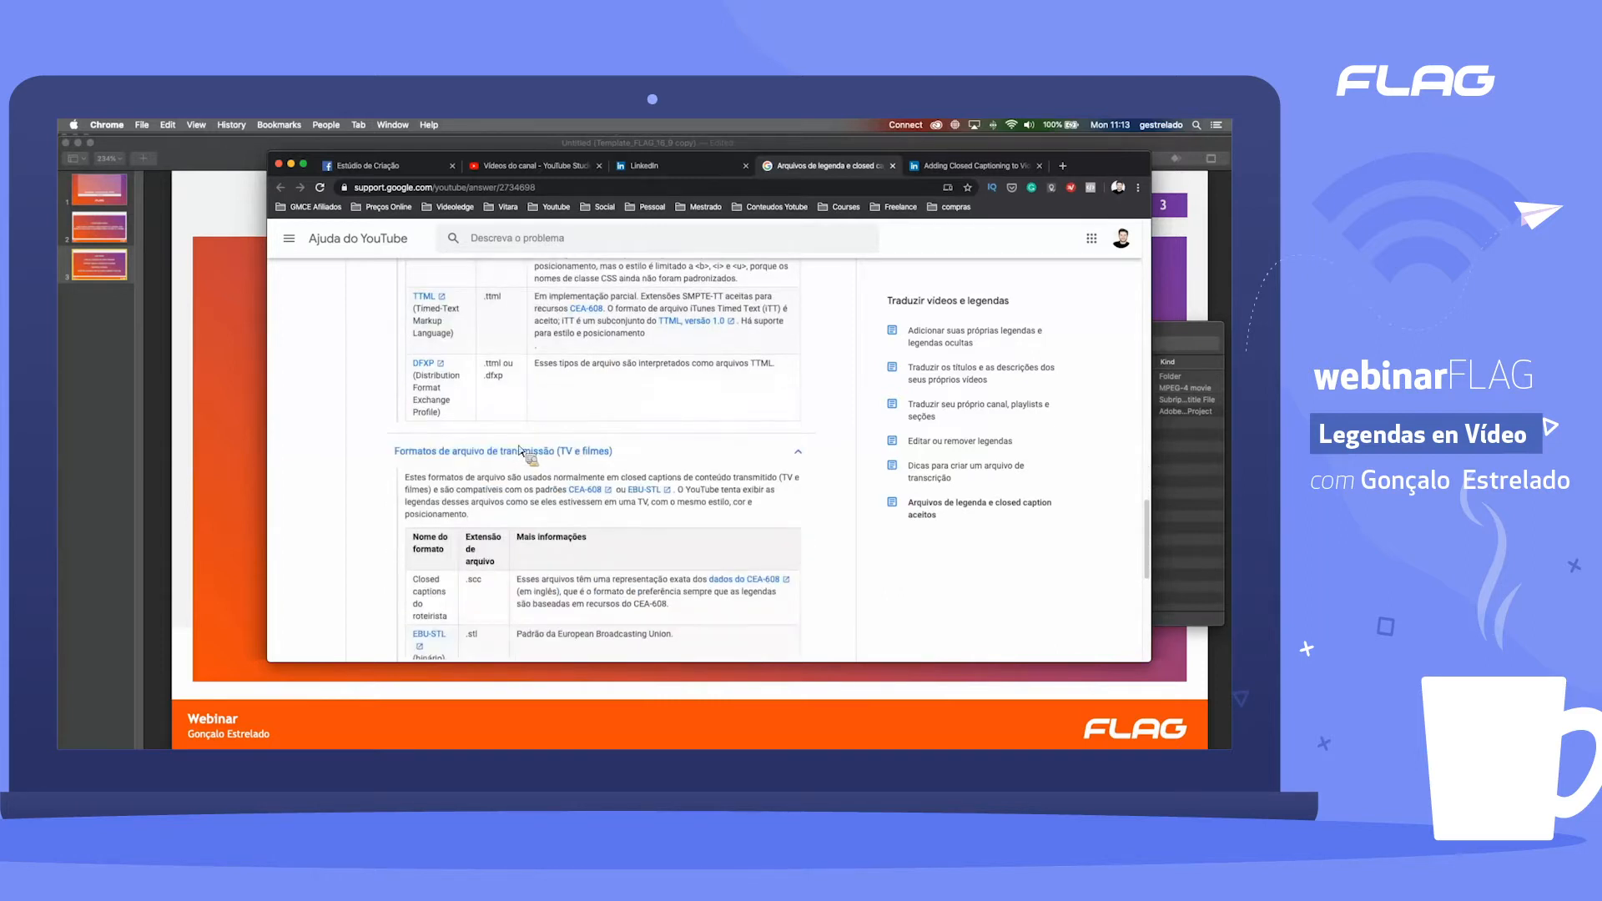
scroll(526, 450, "down", 6)
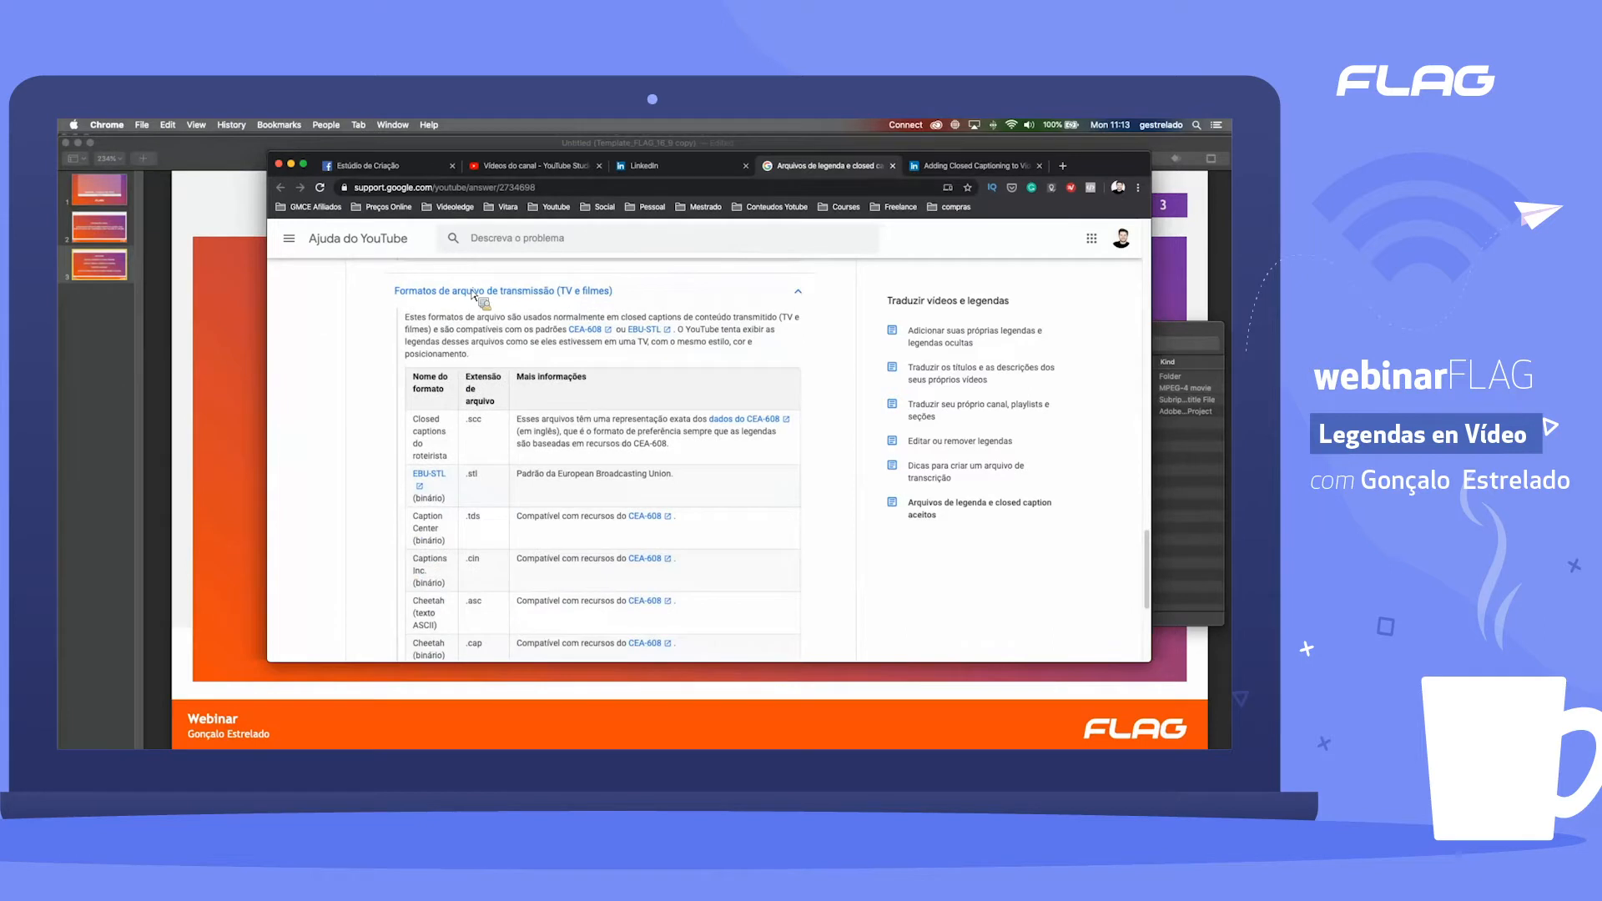
scroll(531, 417, "down", 2)
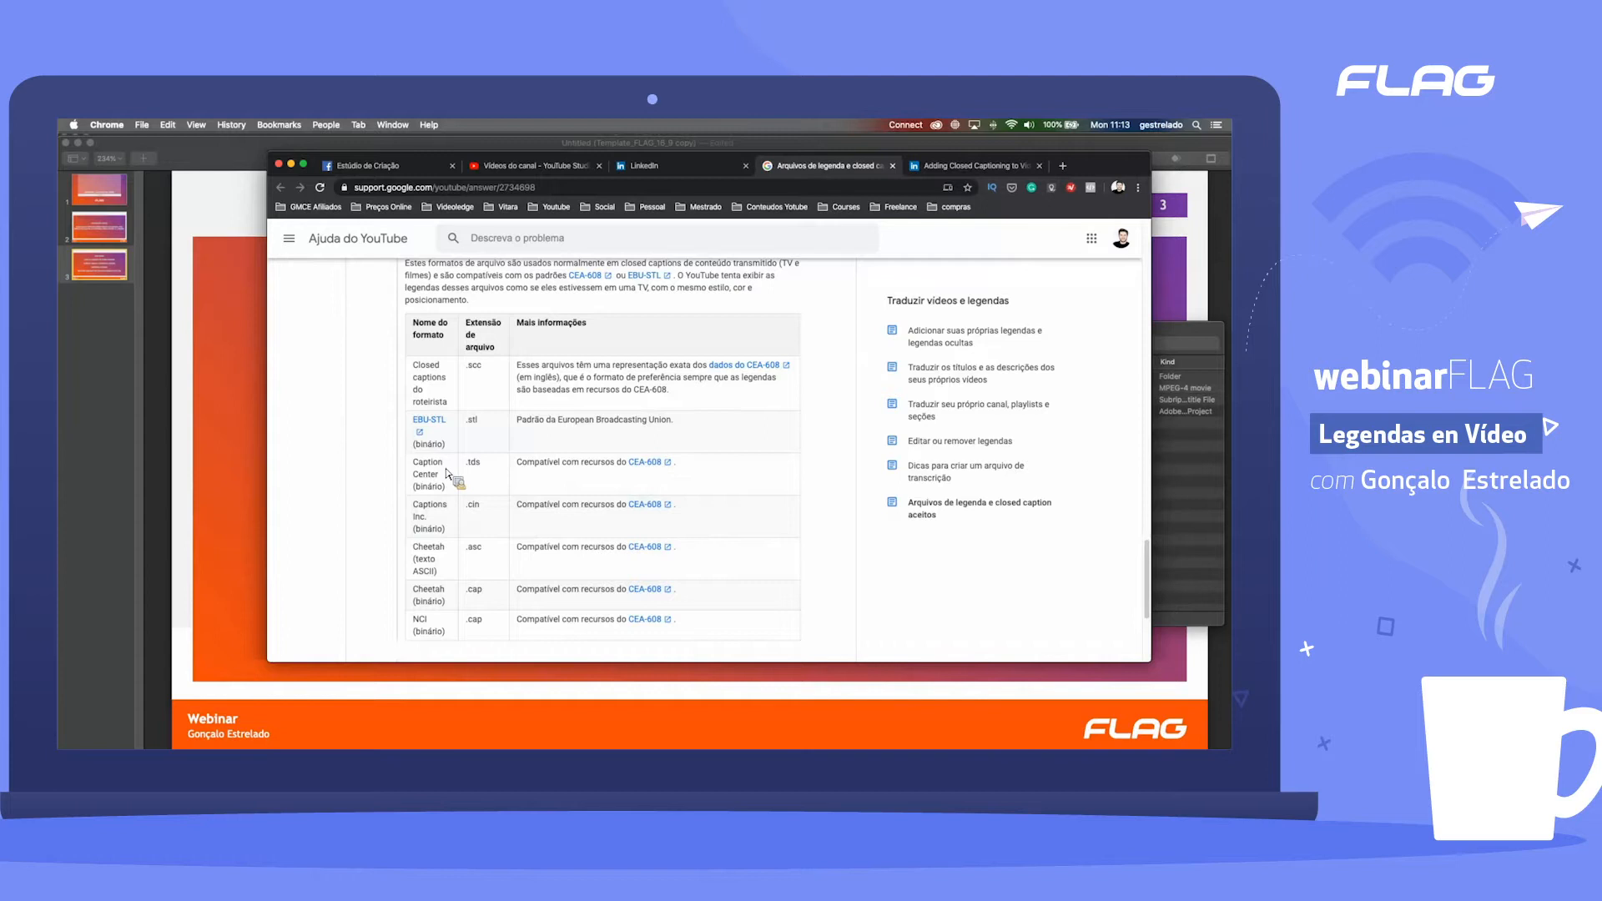
scroll(638, 464, "down", 1)
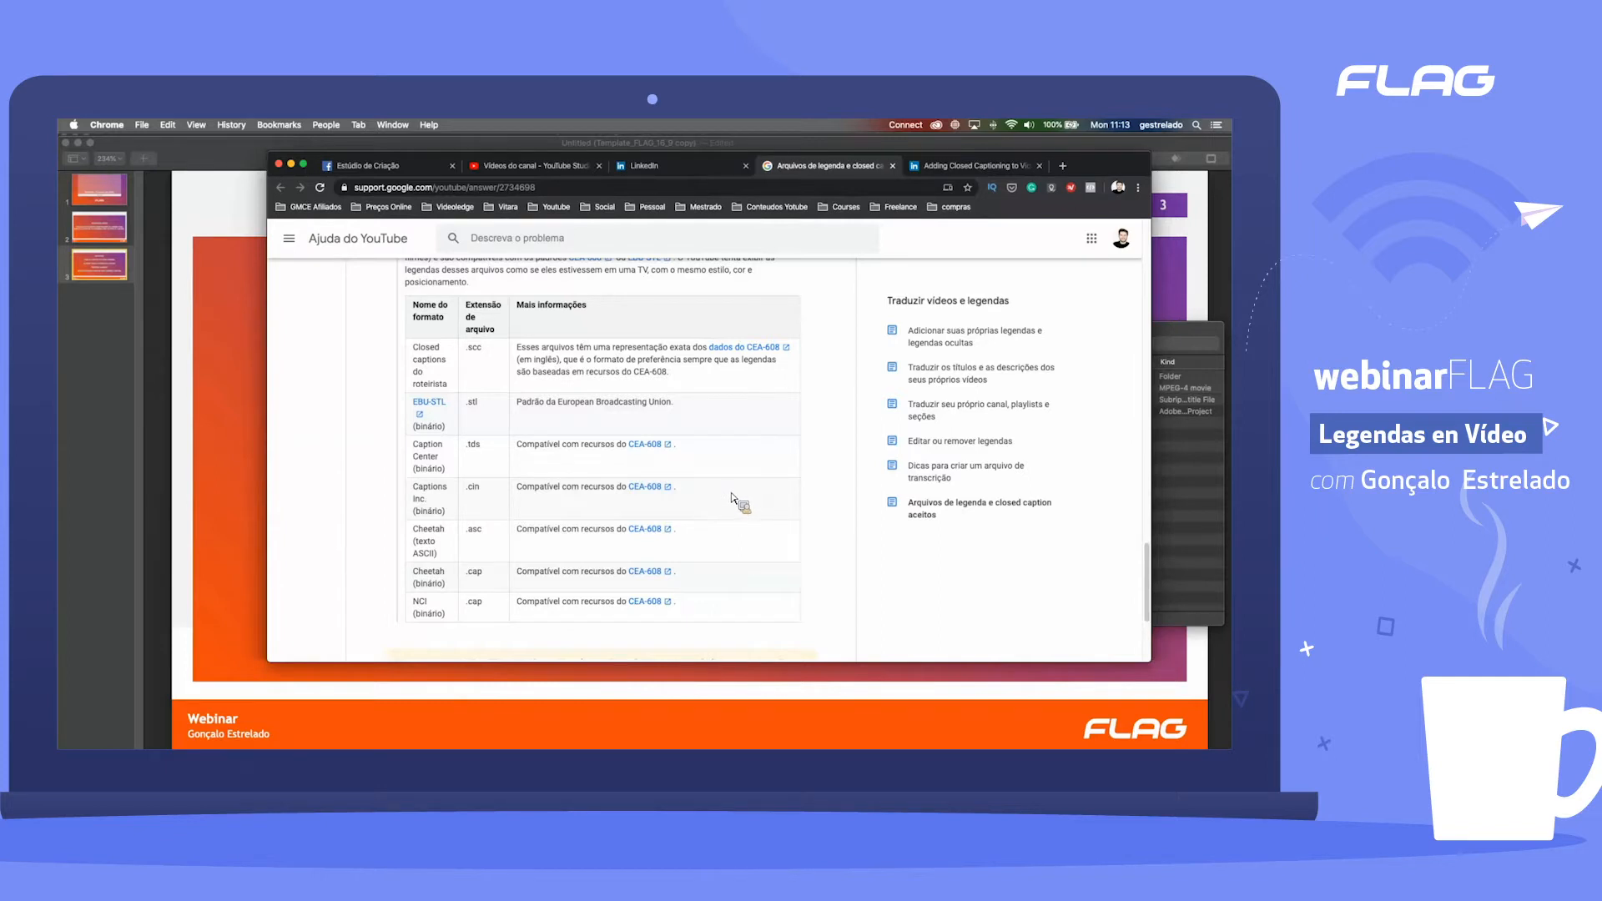
scroll(736, 496, "down", 3)
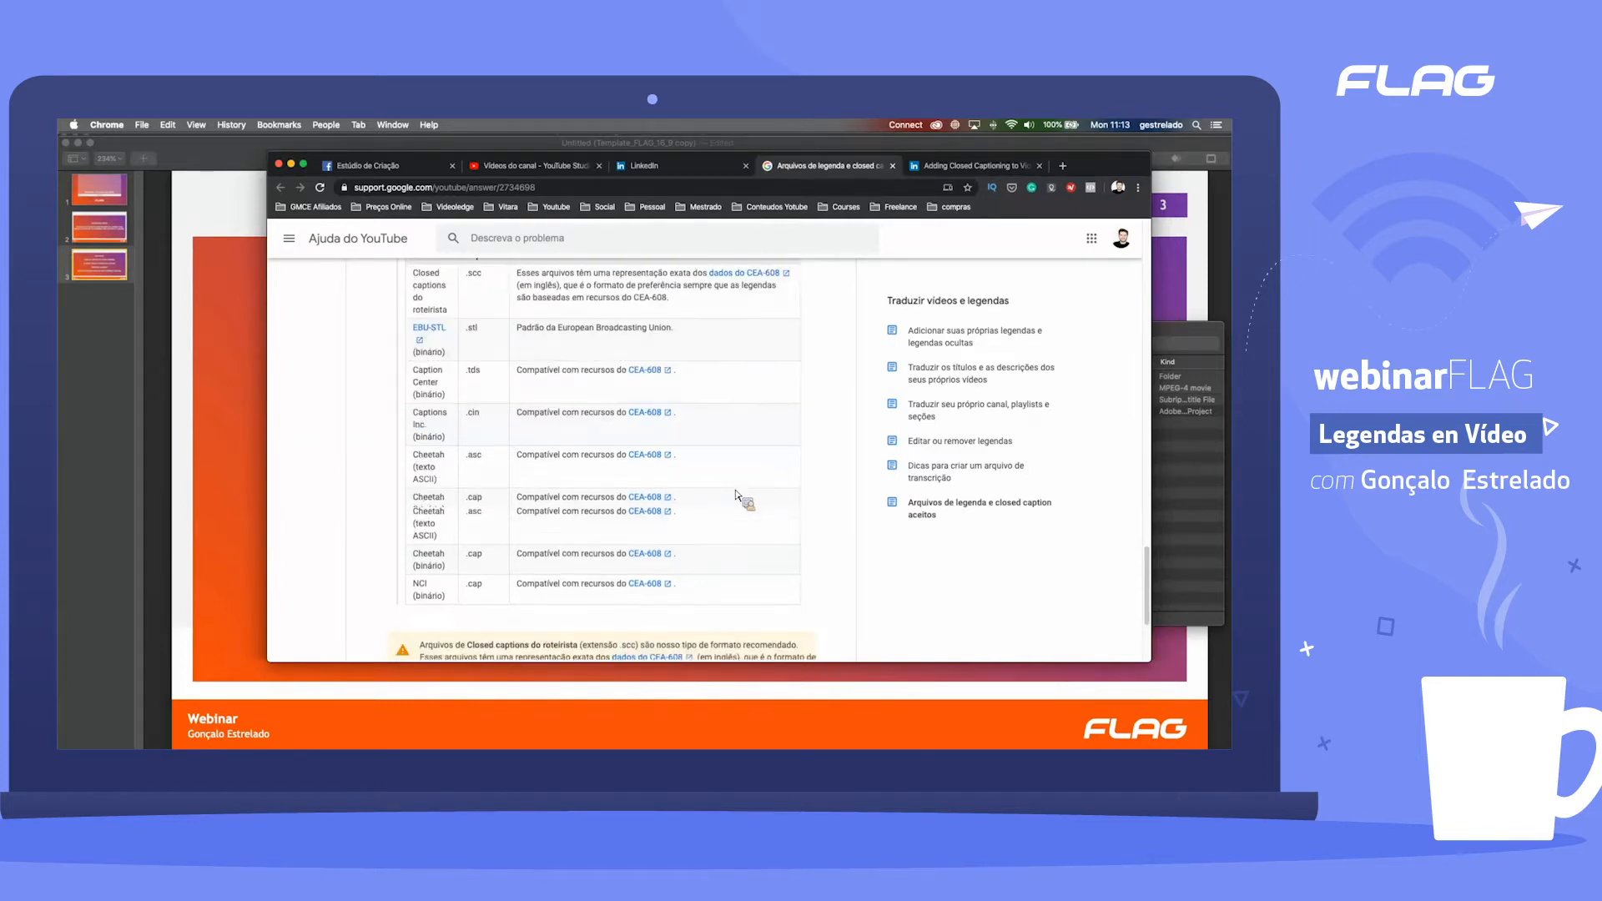
scroll(736, 506, "down", 2)
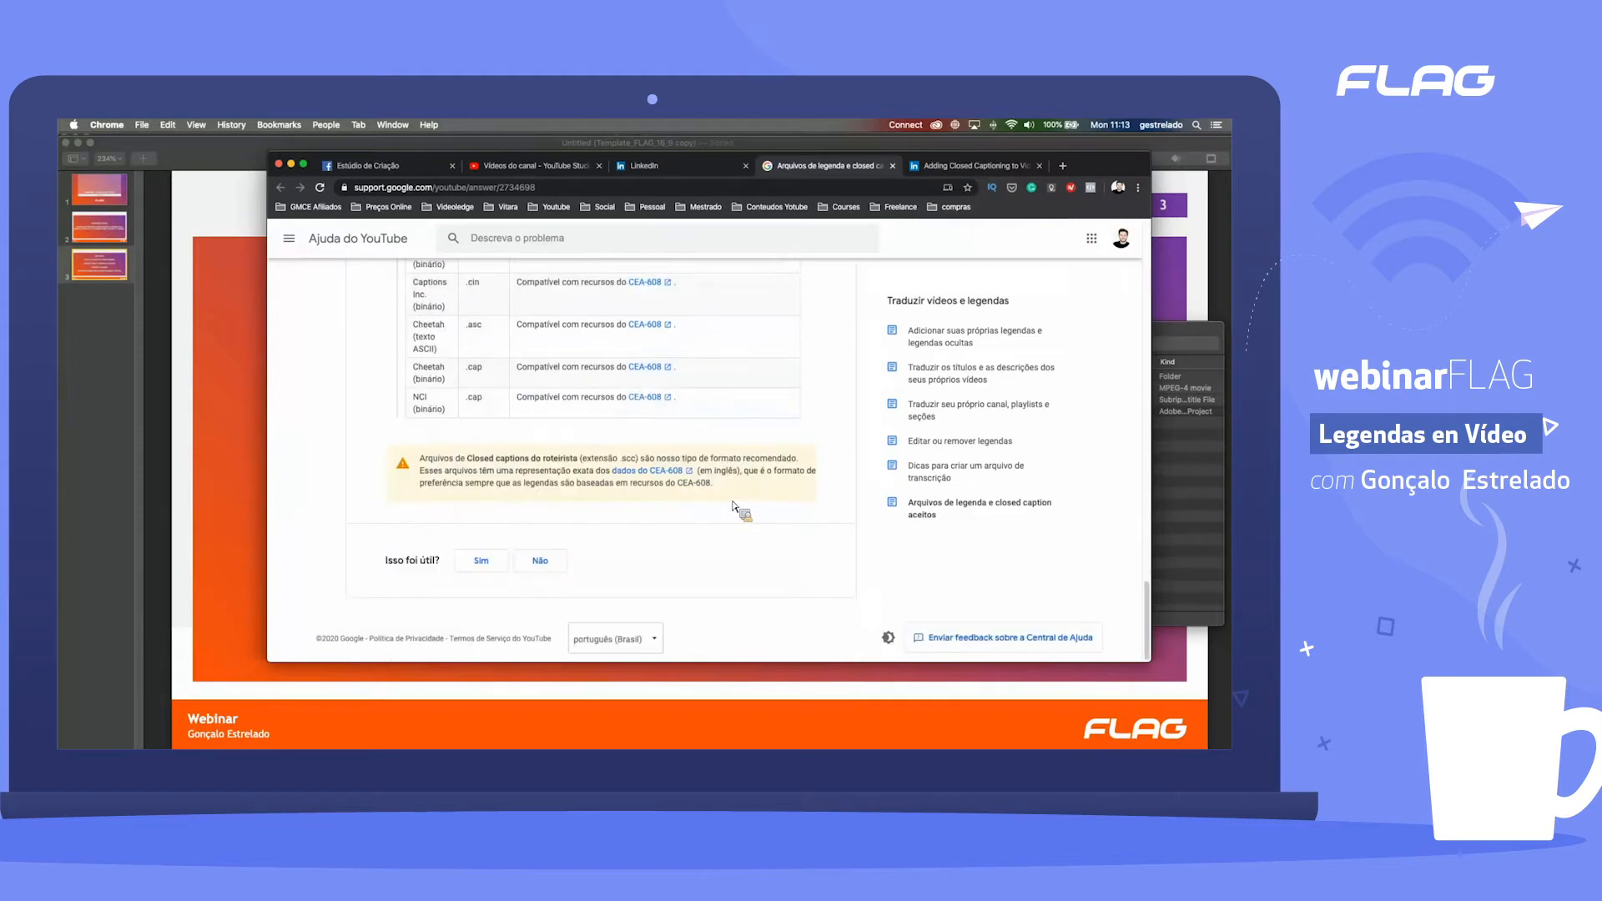
Step: Return to the start of the YouTube Help article, and open the LinkedIn Help page on adding closed captioning to videos
scroll(731, 507, "up", 10)
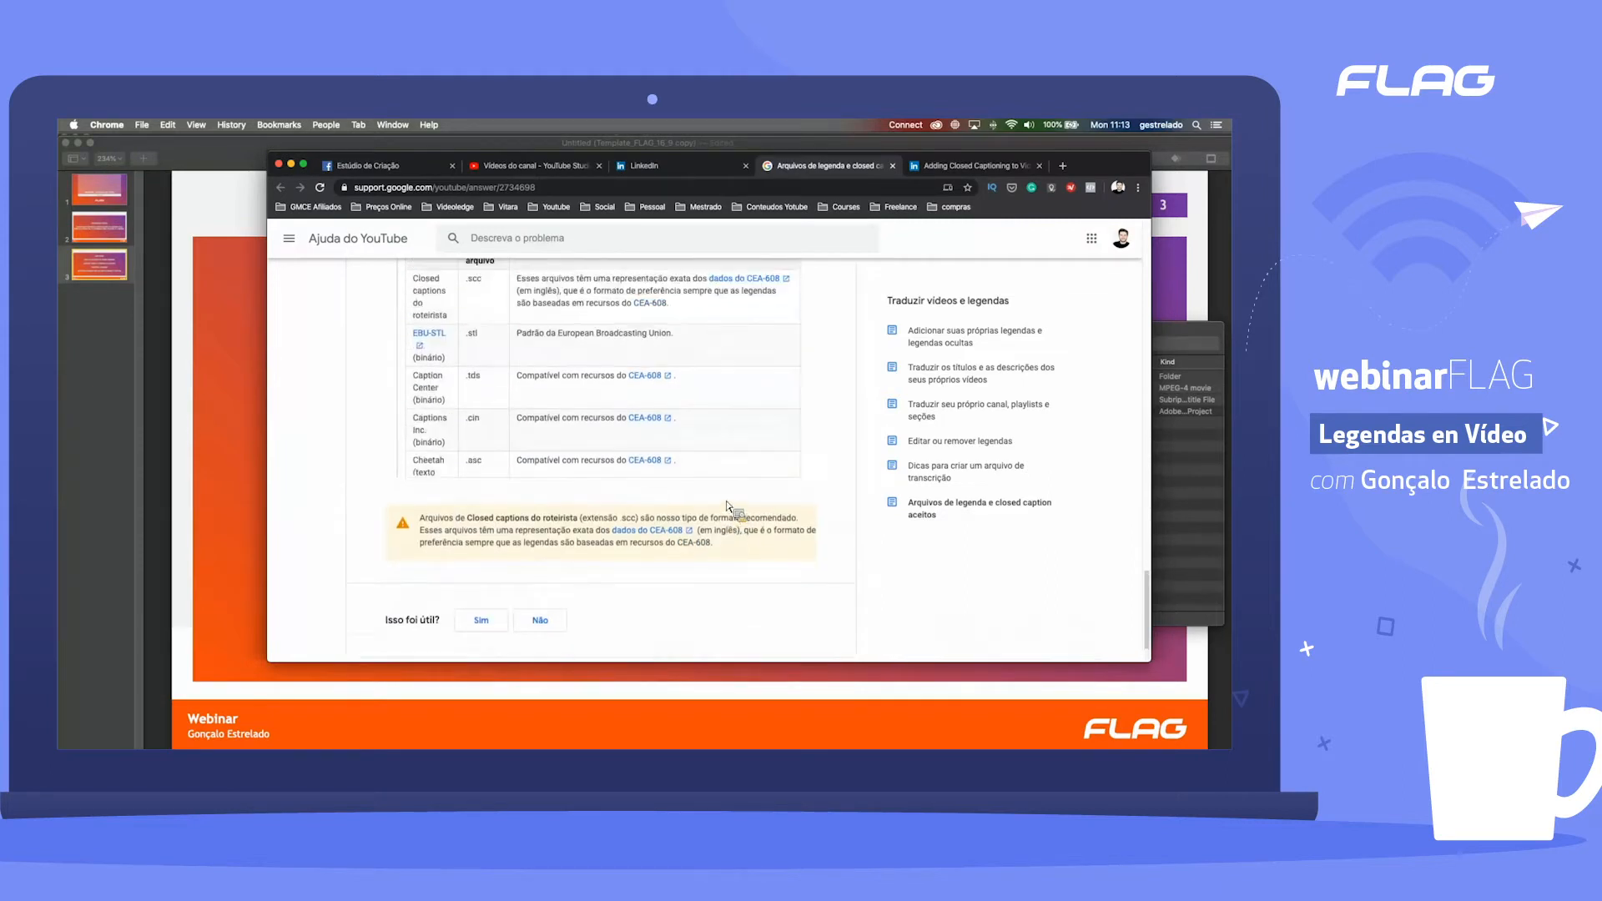
scroll(581, 507, "up", 10)
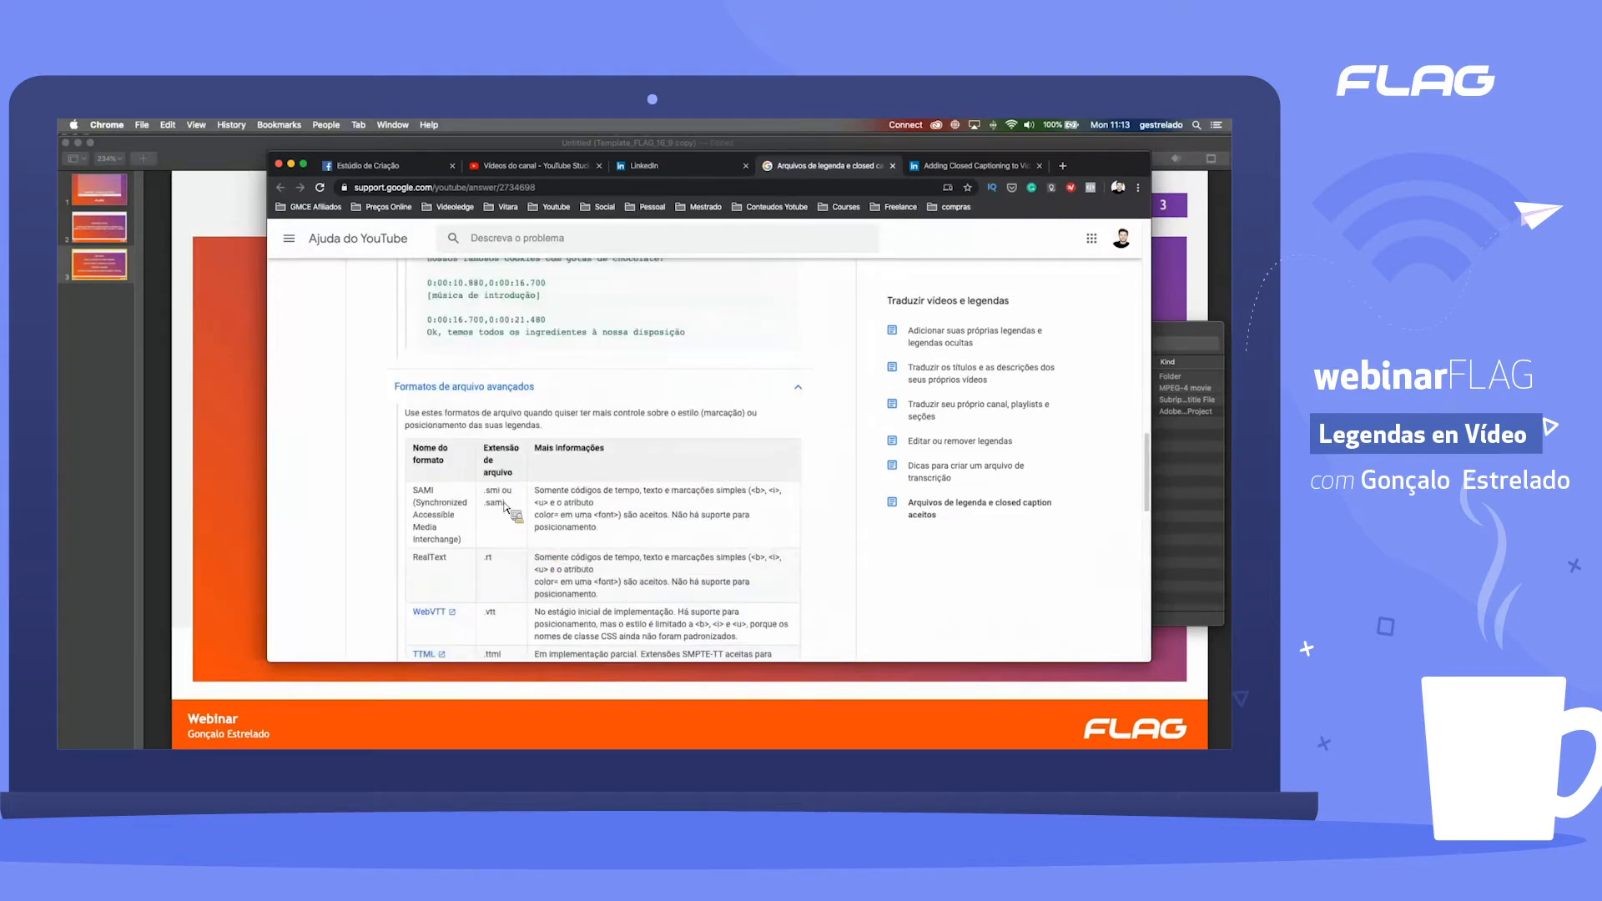
scroll(493, 496, "up", 15)
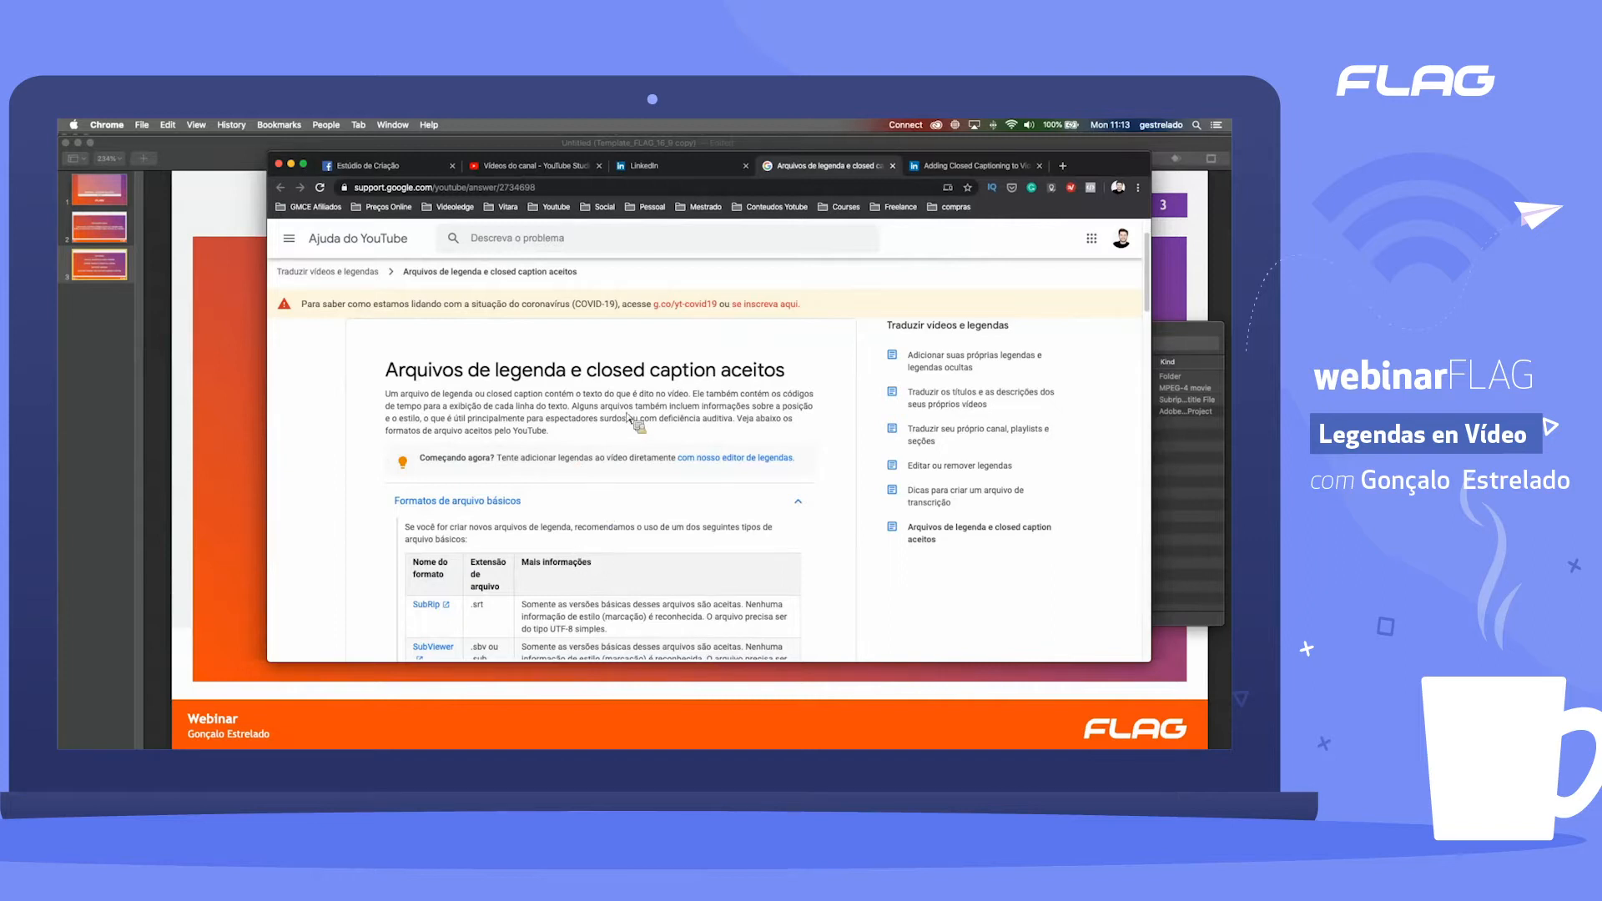
left_click(987, 168)
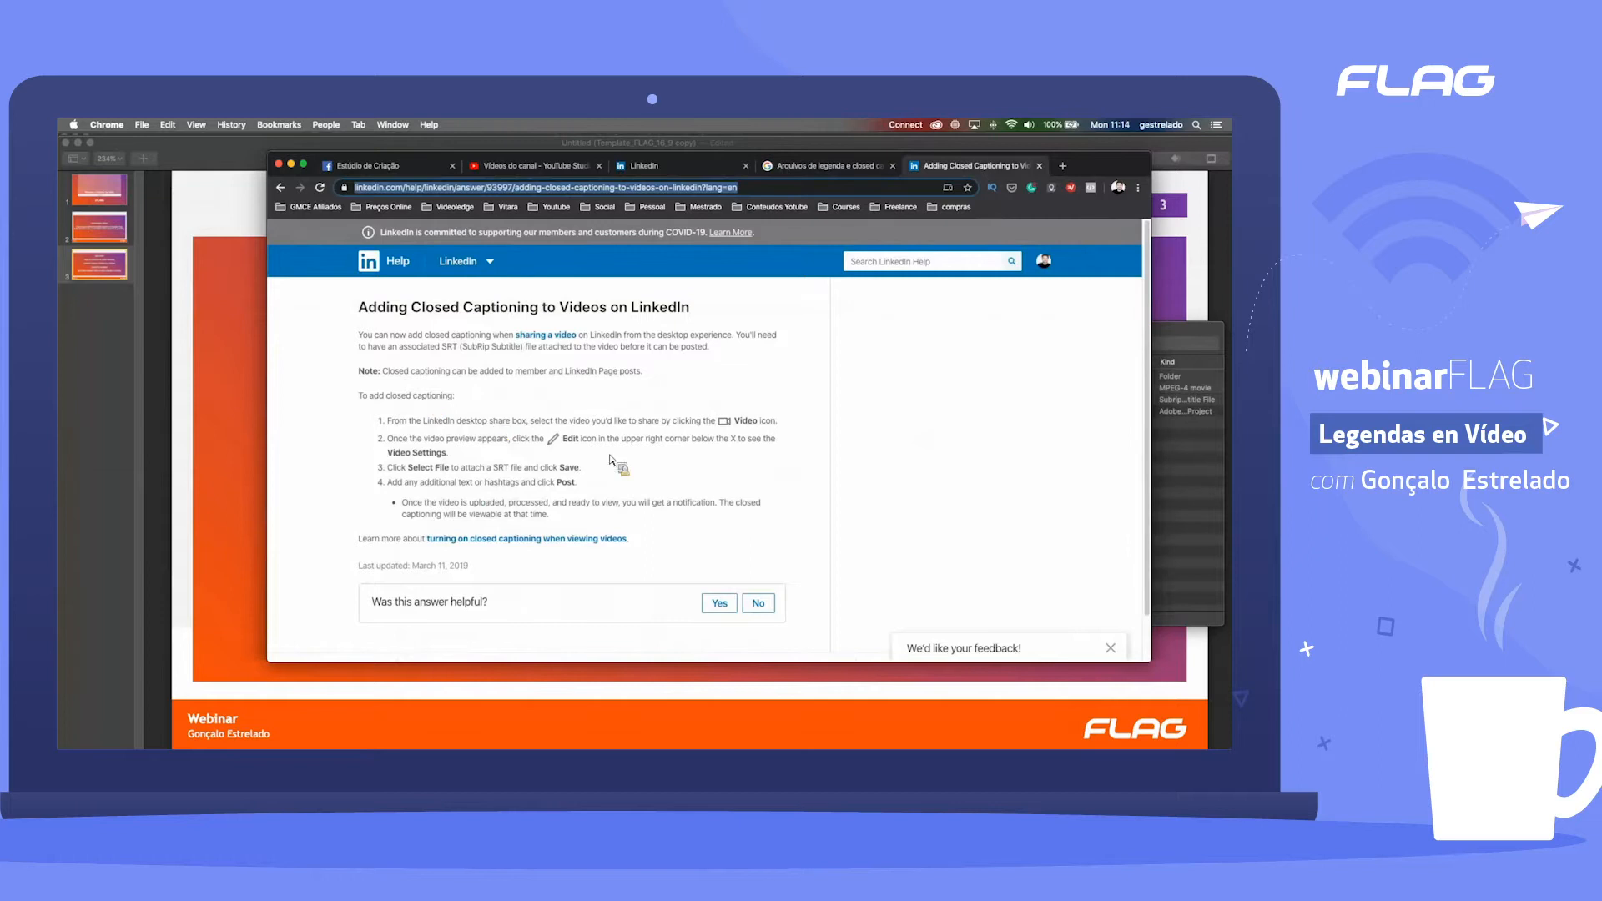
Step: Switch to Facebook Creator Studio's content library and start uploading a single video
left_click_drag(386, 182, 453, 335)
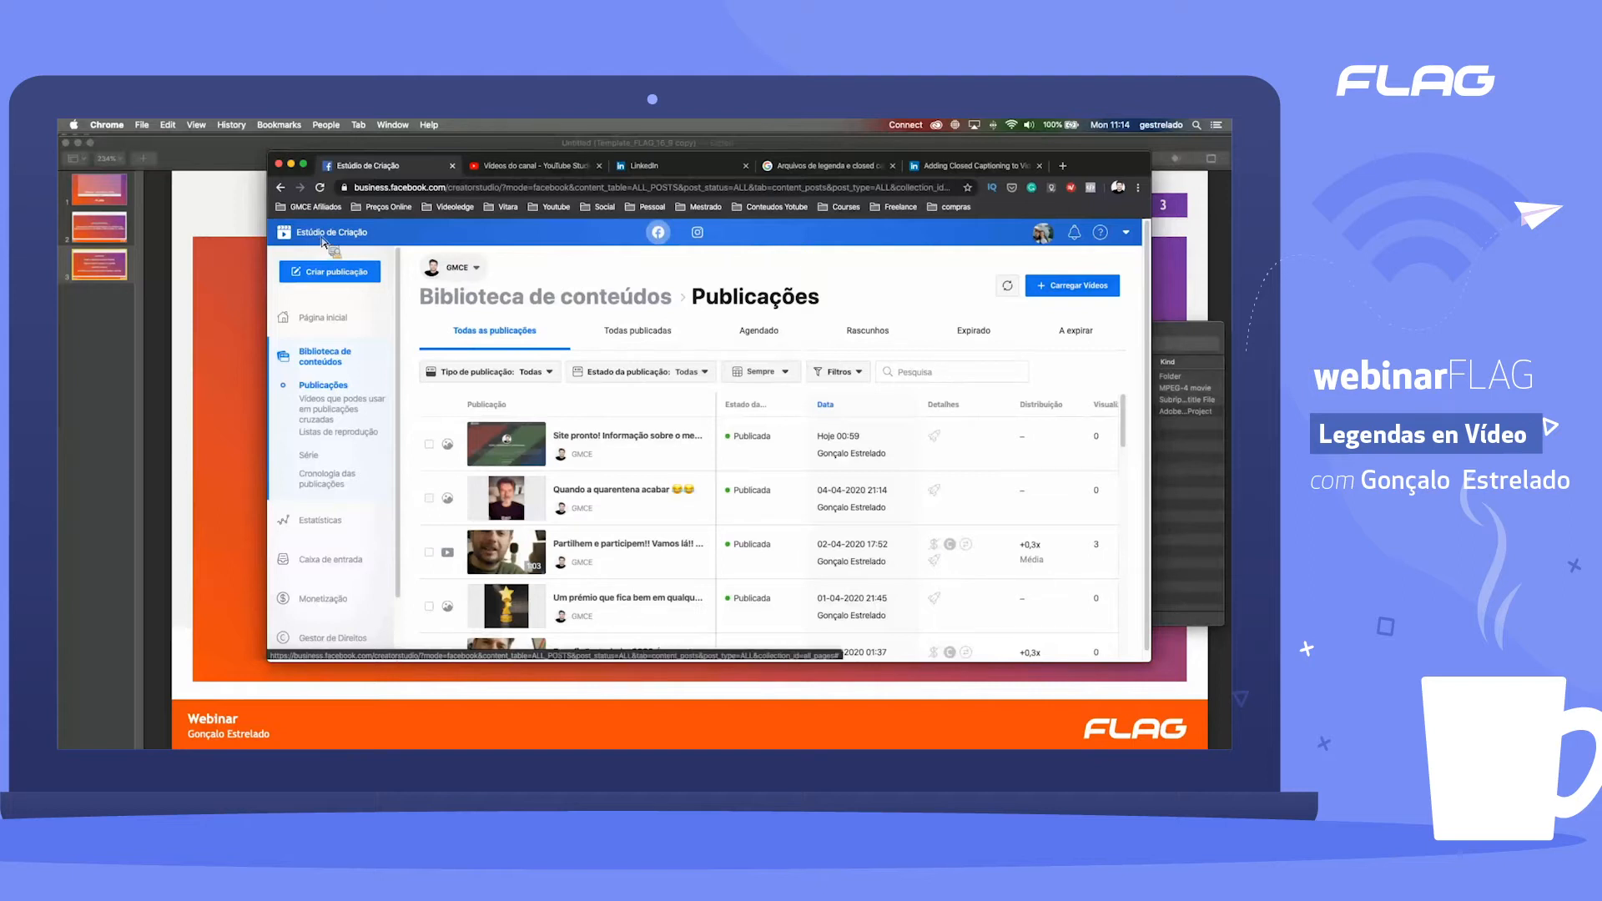
left_click(1089, 291)
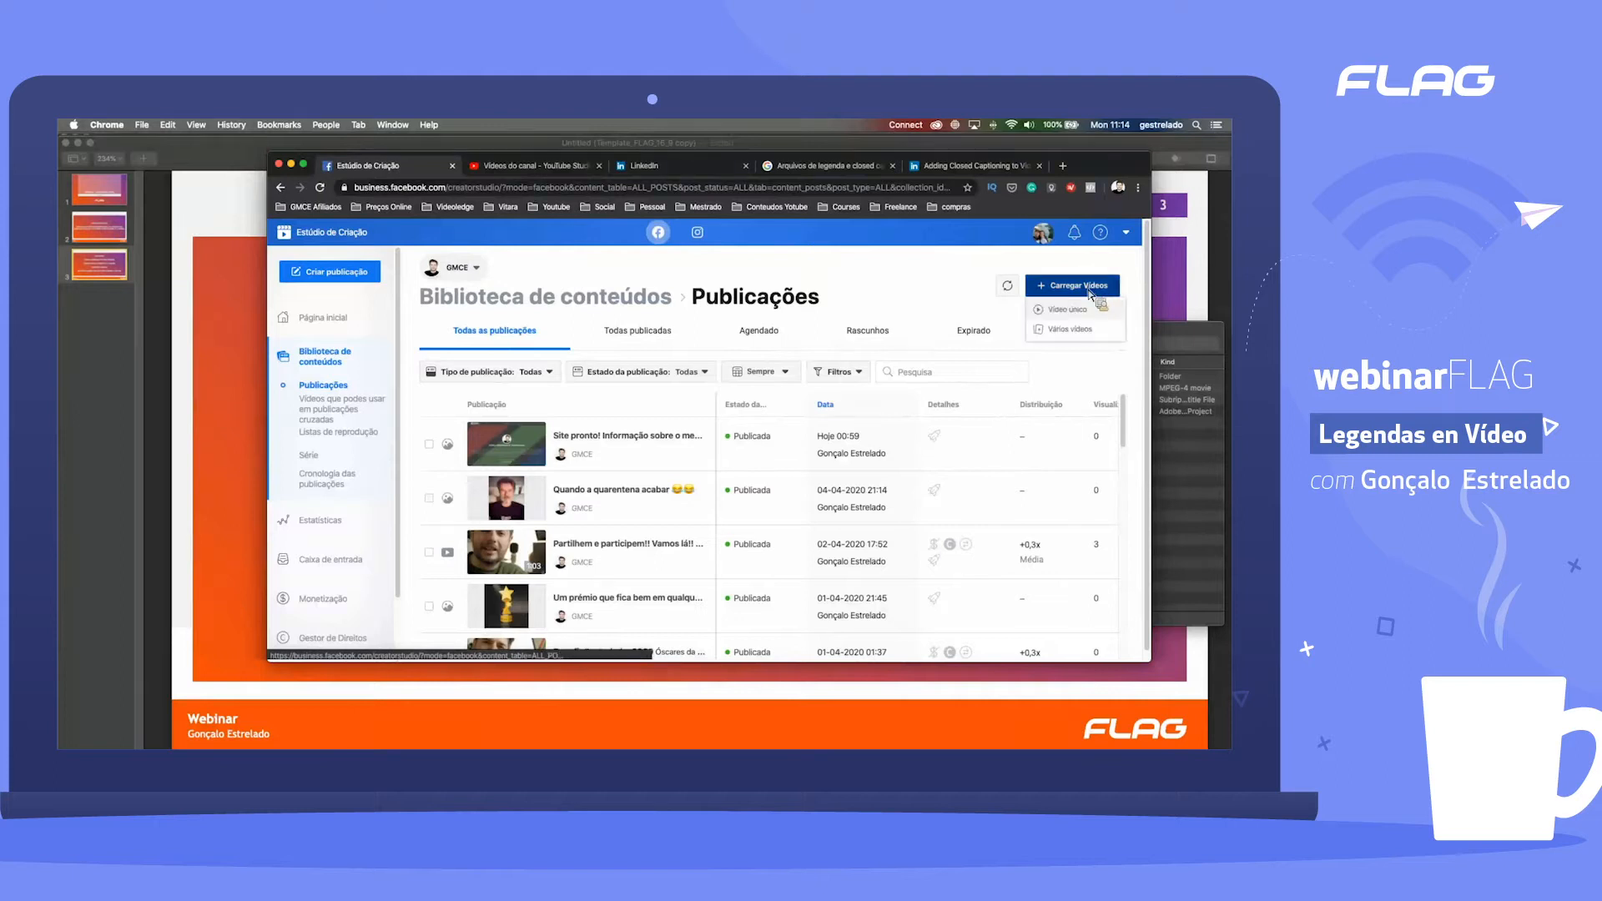
left_click(1080, 312)
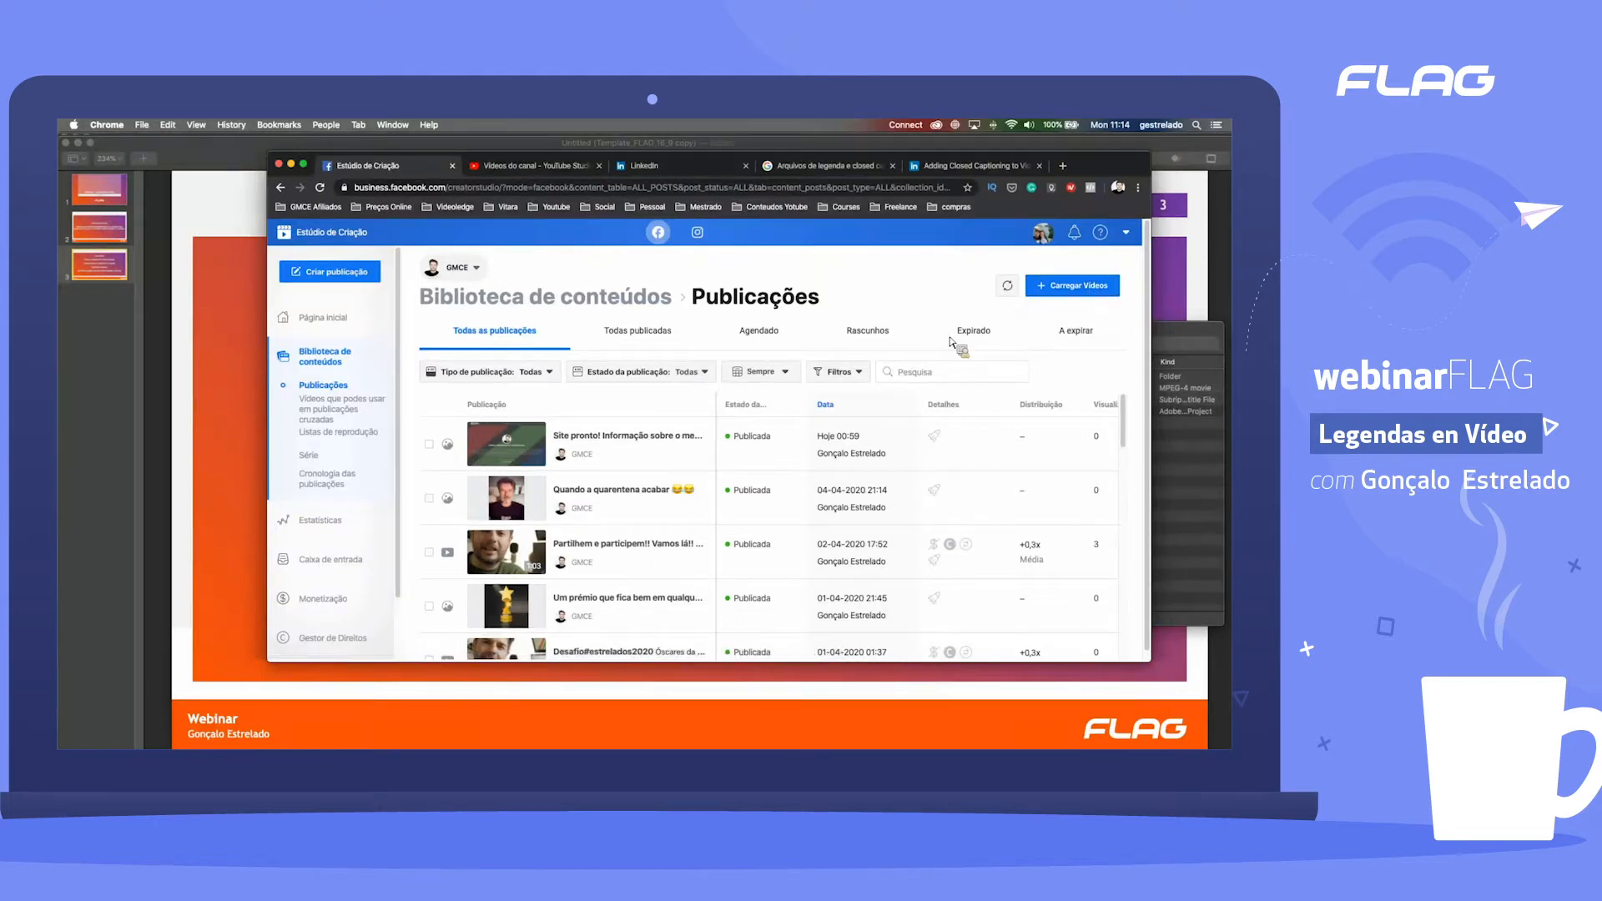
left_click(430, 259)
key("Return")
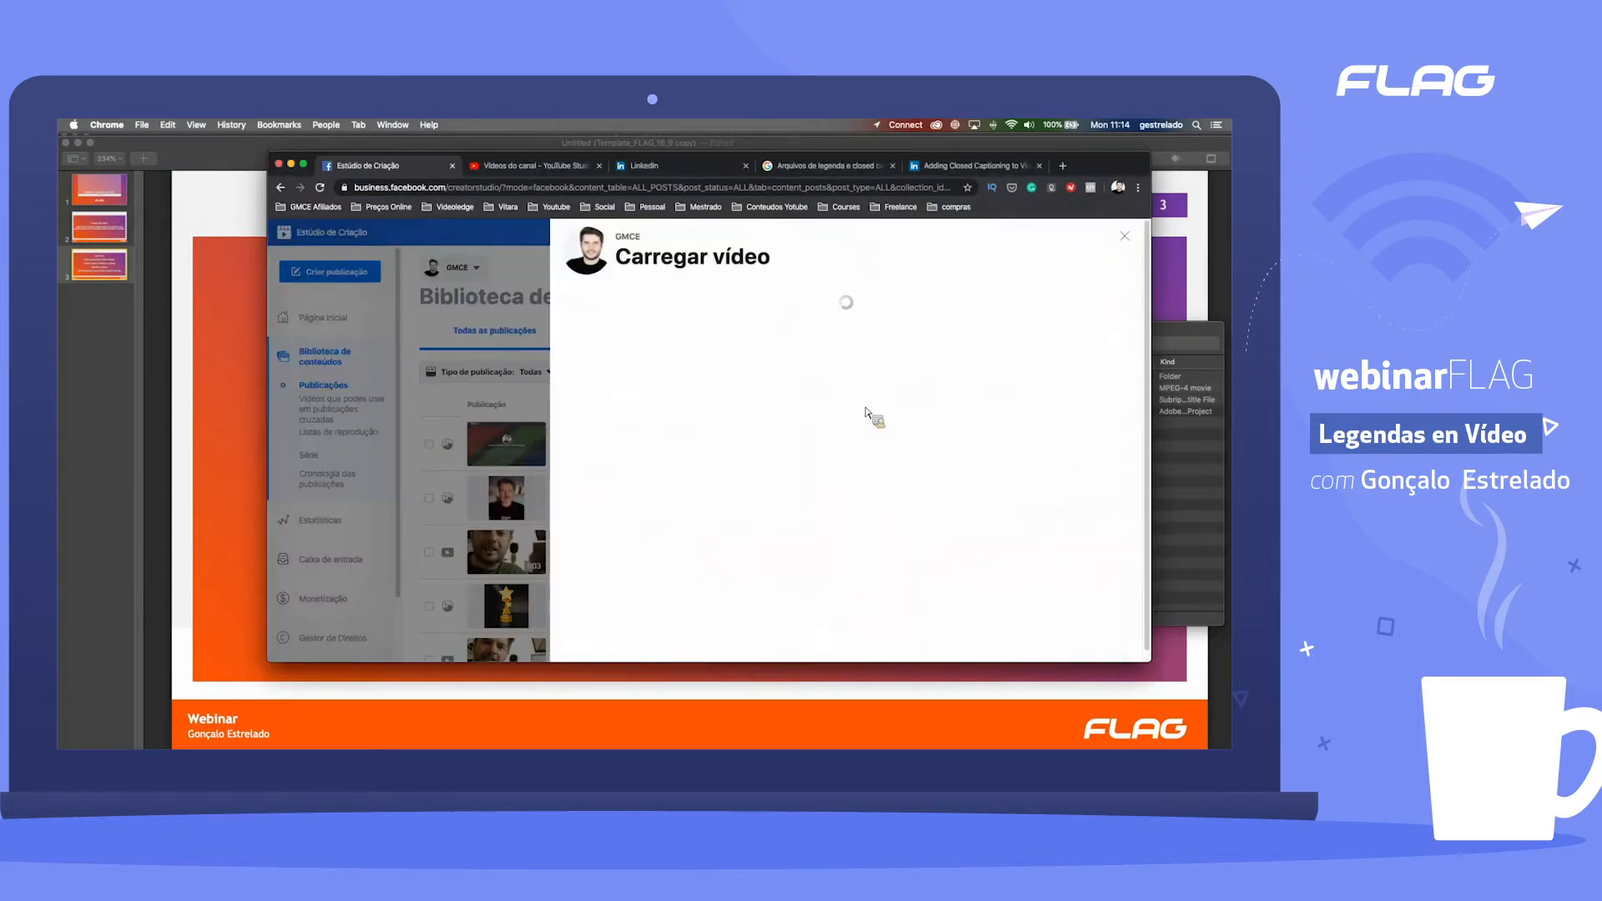
Step: Open the upload's subtitles and closed captions settings and set the video language to Português
left_click(1044, 441)
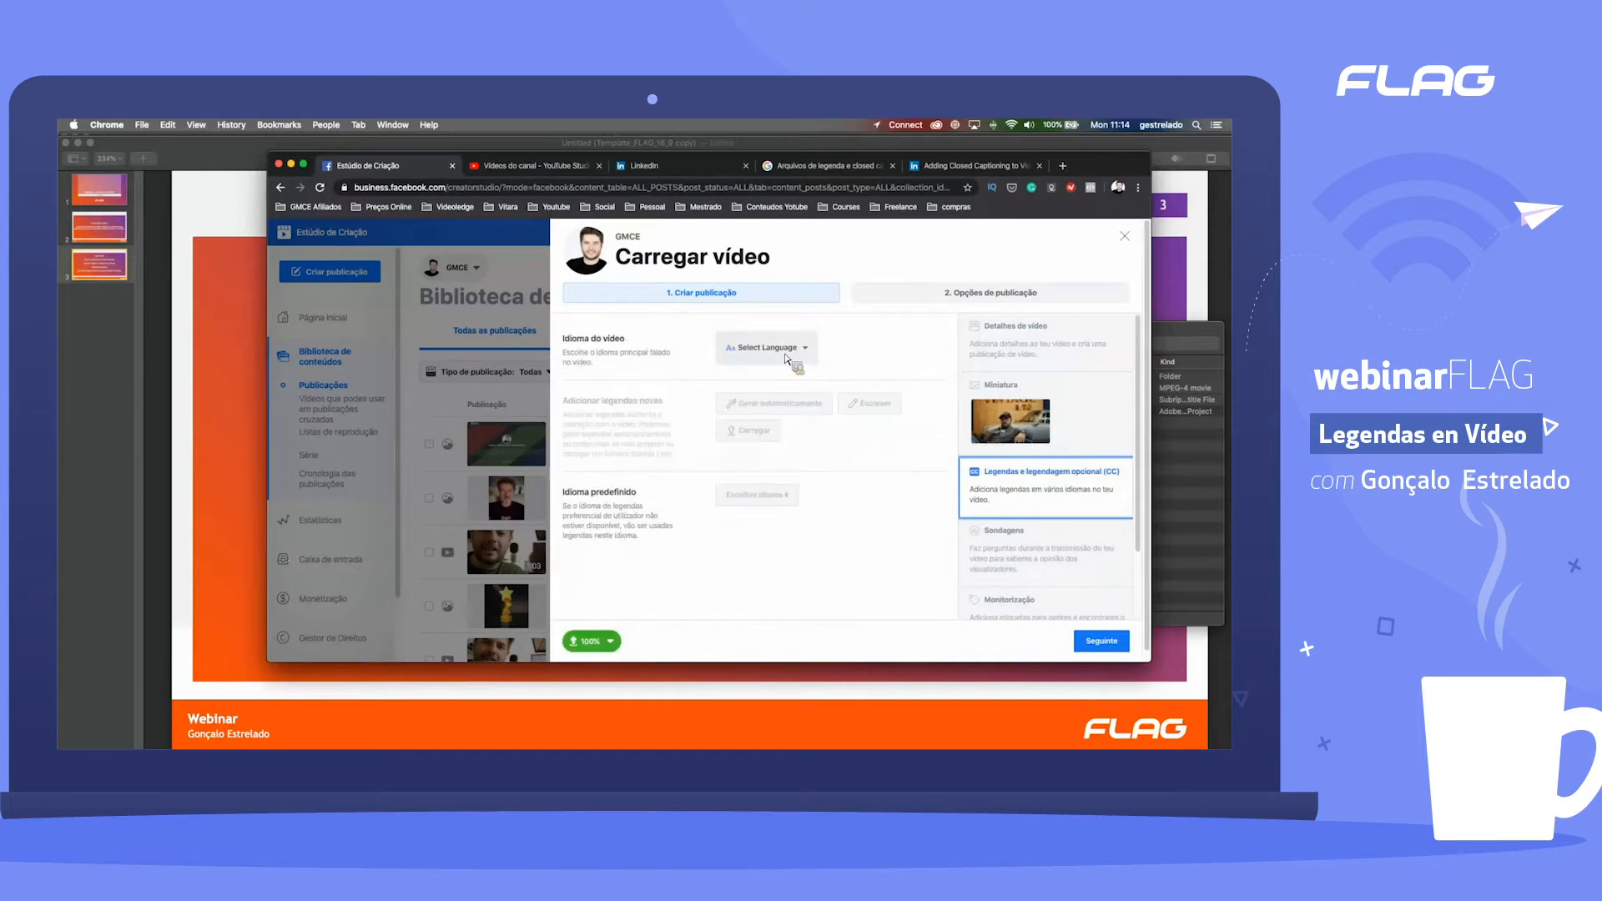
left_click(789, 355)
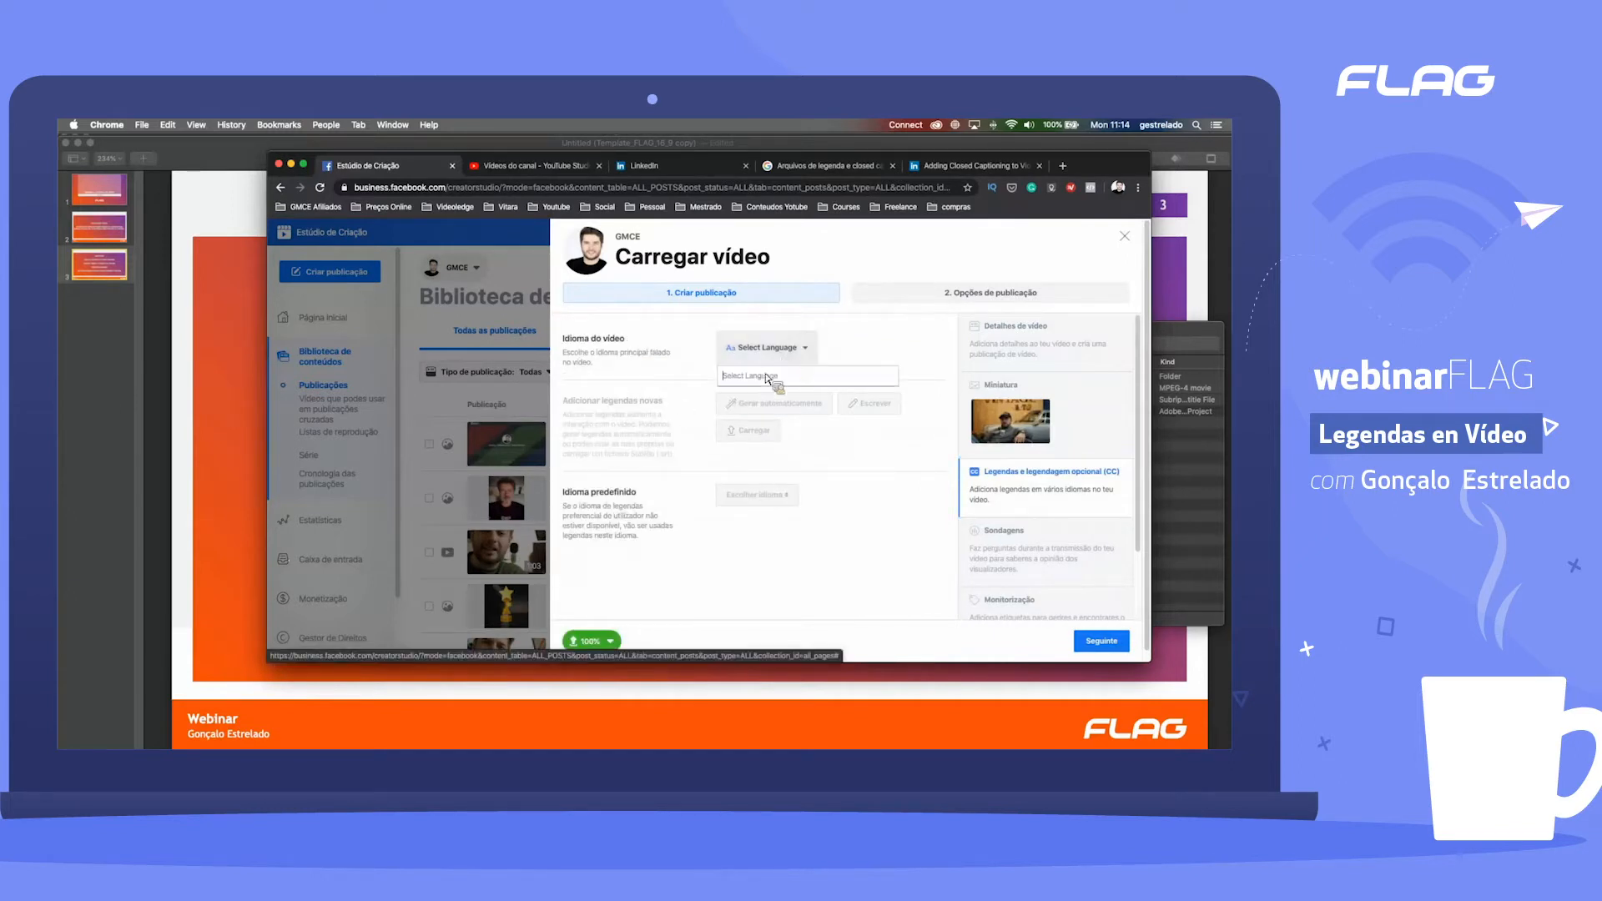
type("po")
Step: Browse for a caption file to upload, cancel the selection, and leave the video upload without saving
left_click(743, 423)
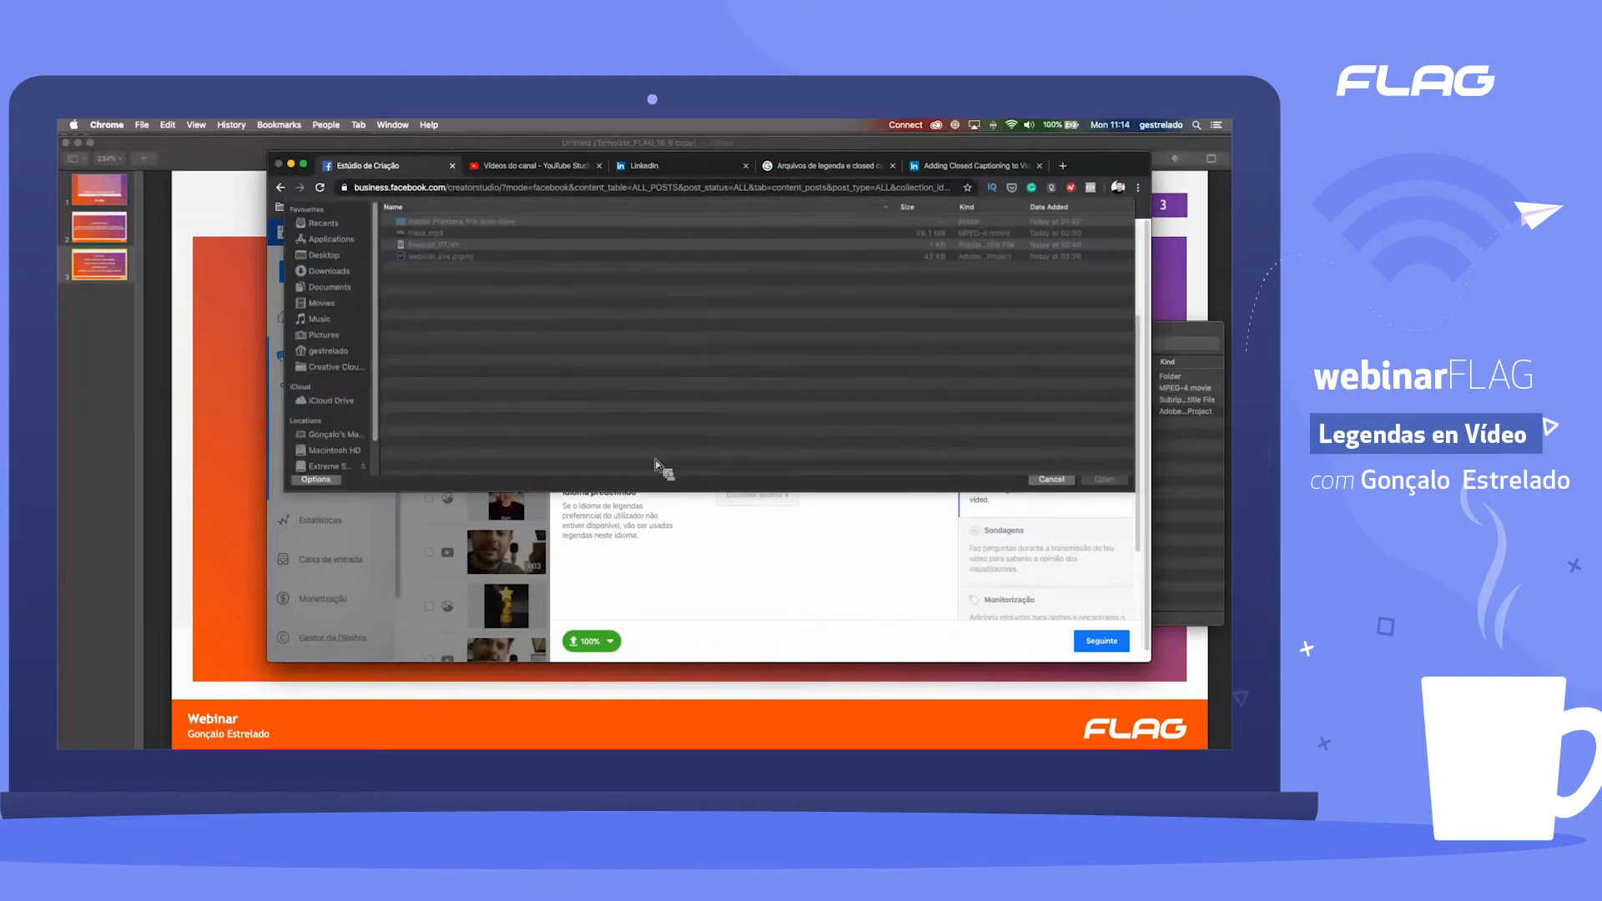
key("Escape")
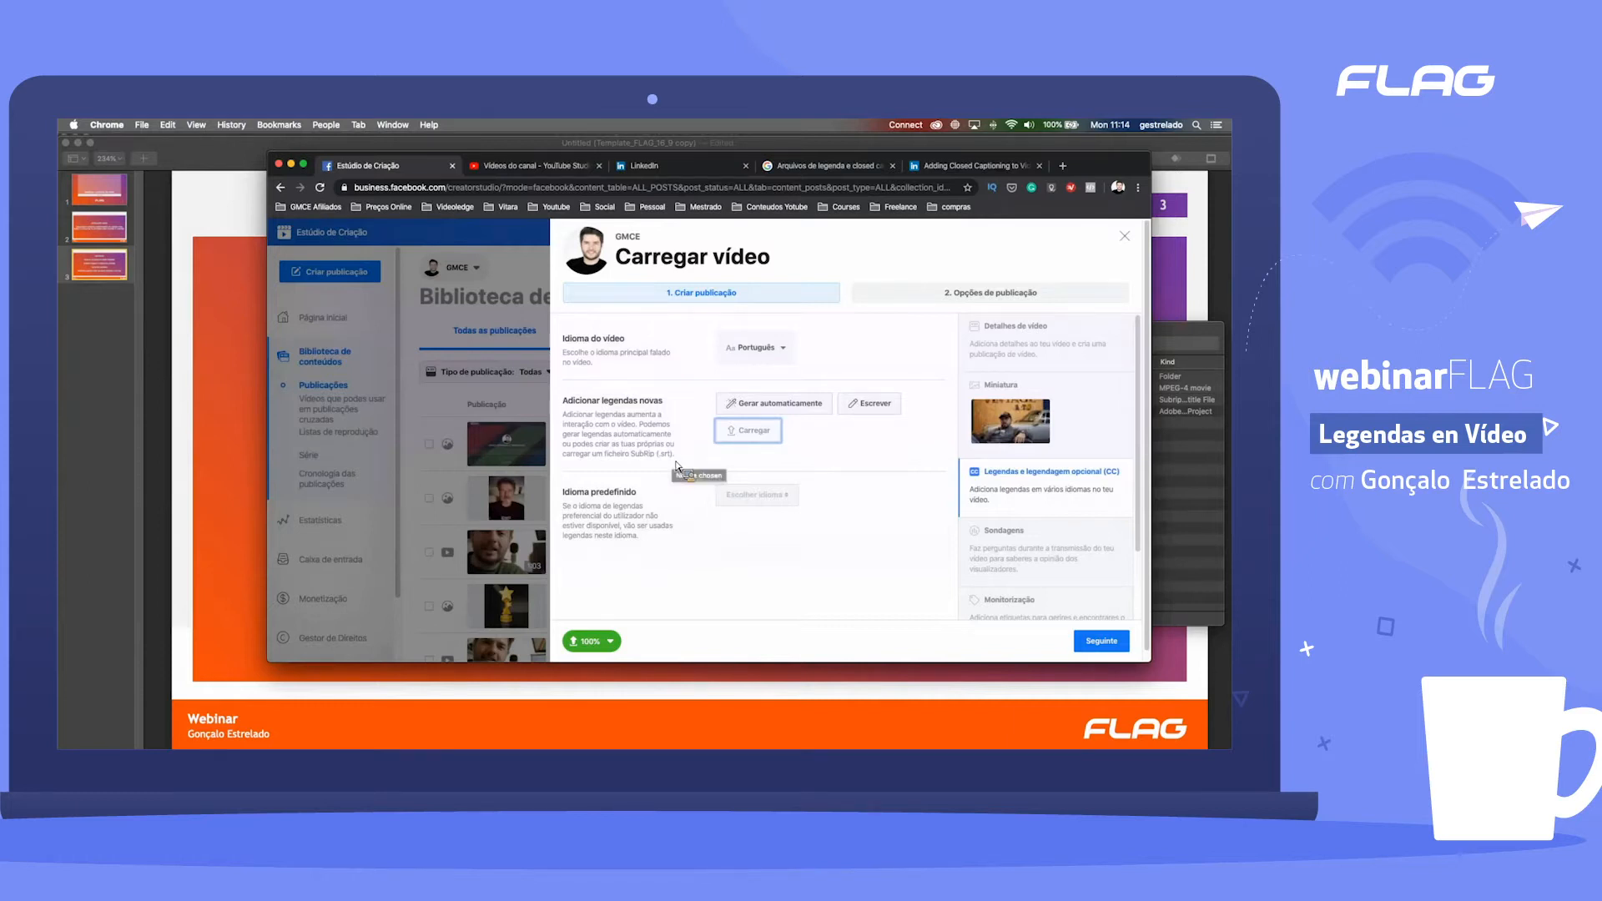
left_click(1125, 238)
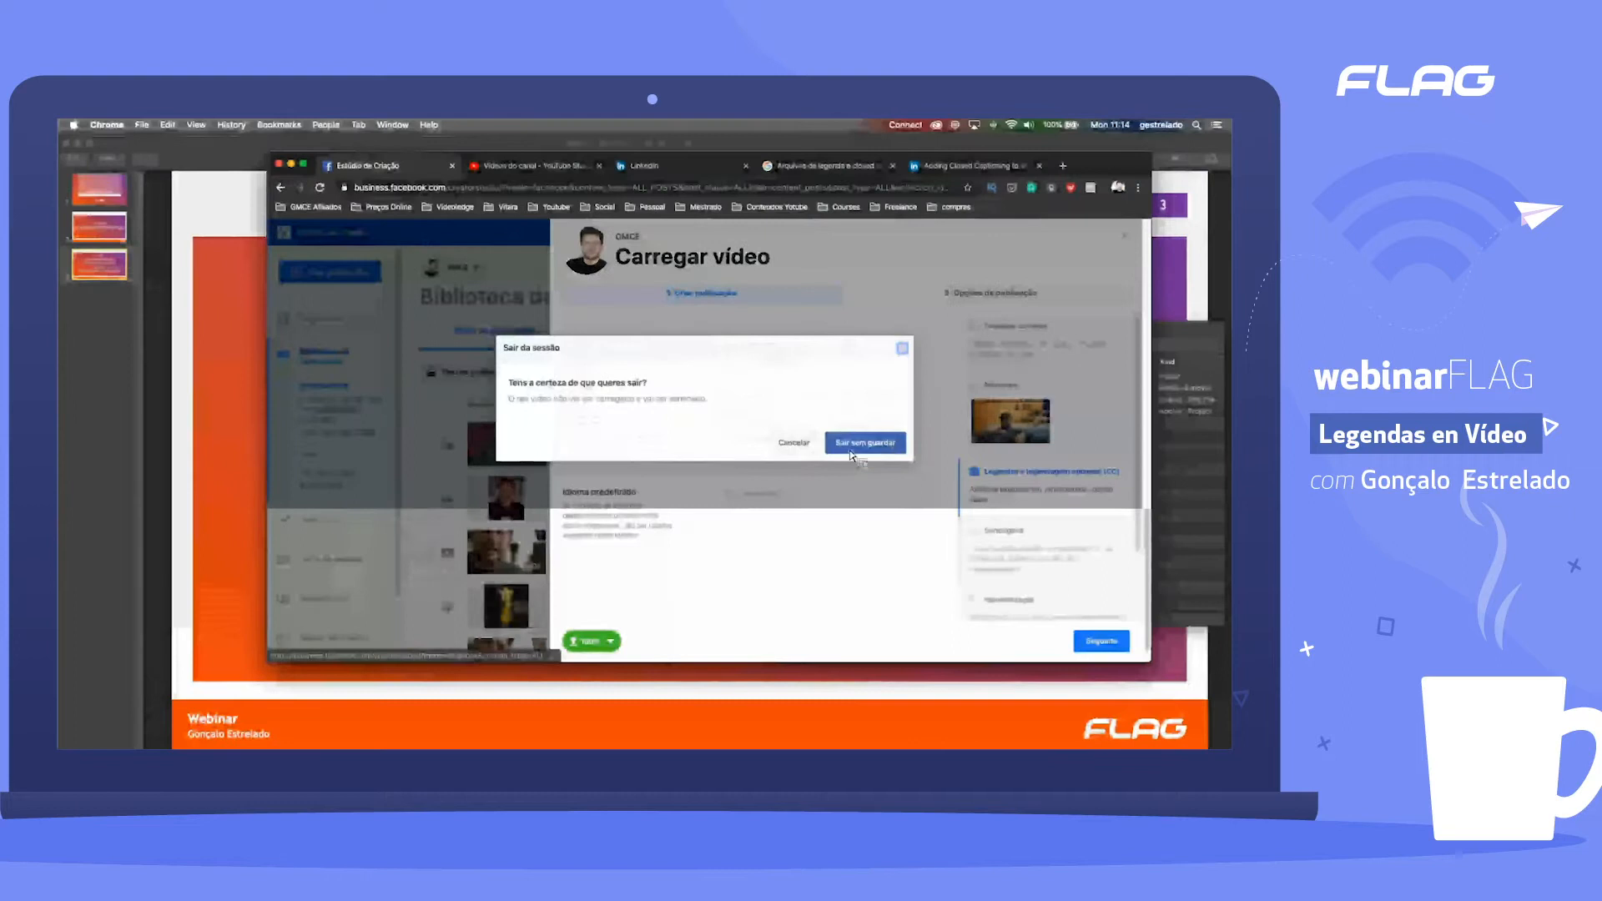
left_click(853, 453)
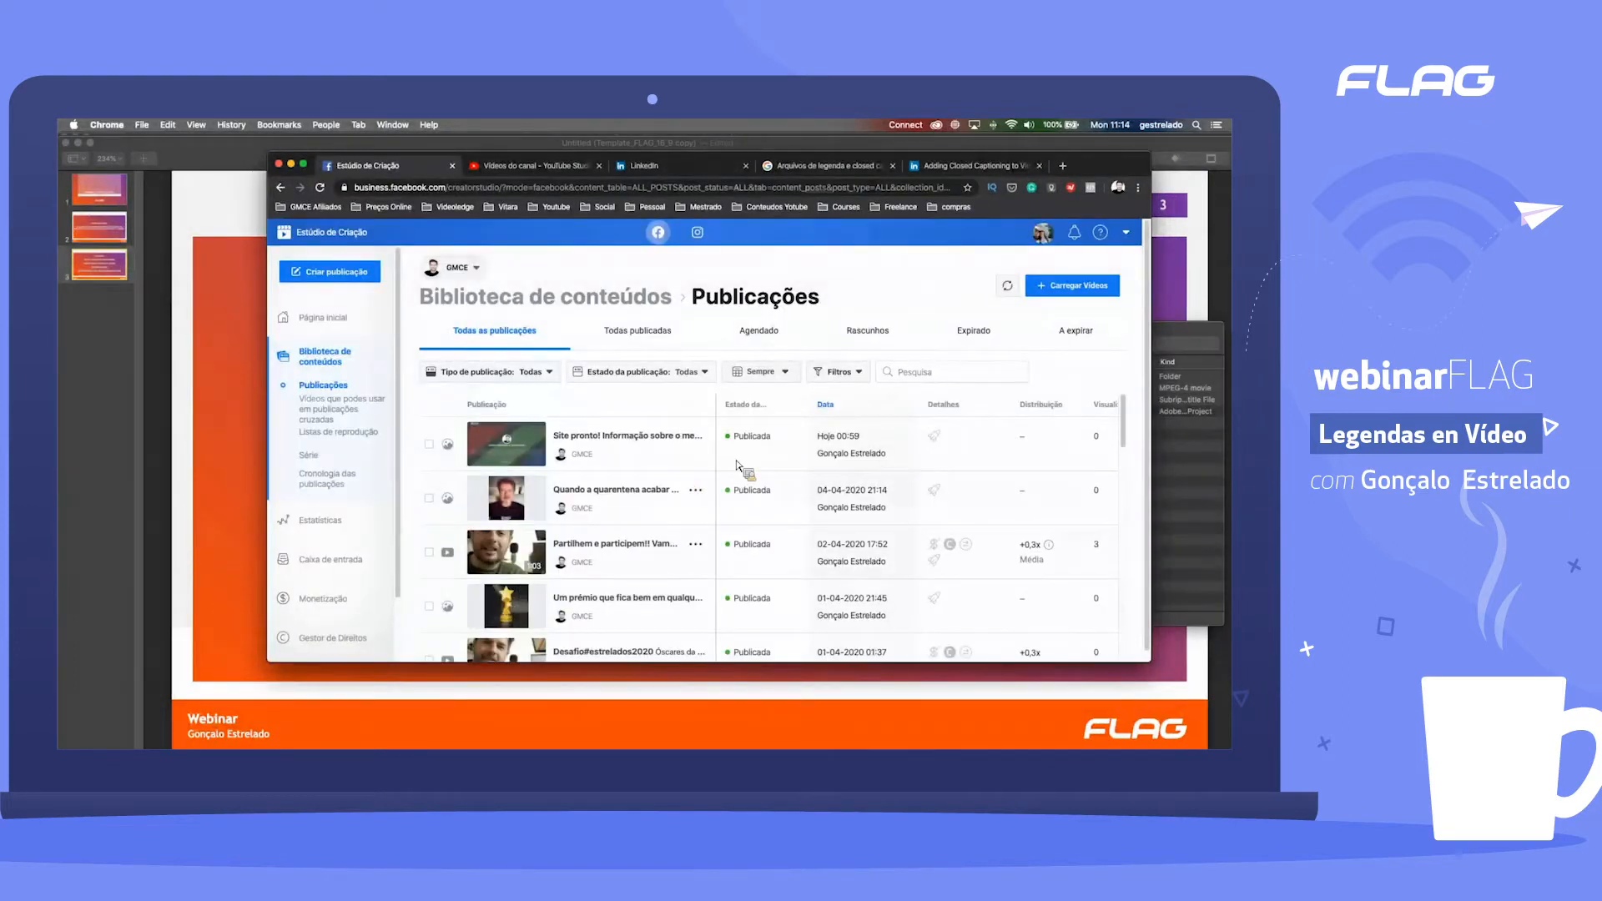
Step: Switch to Premiere Pro and import the subtitle file frase.pt_PT.srt into the webinar_live project
key("ctrl+Up")
left_click(644, 584)
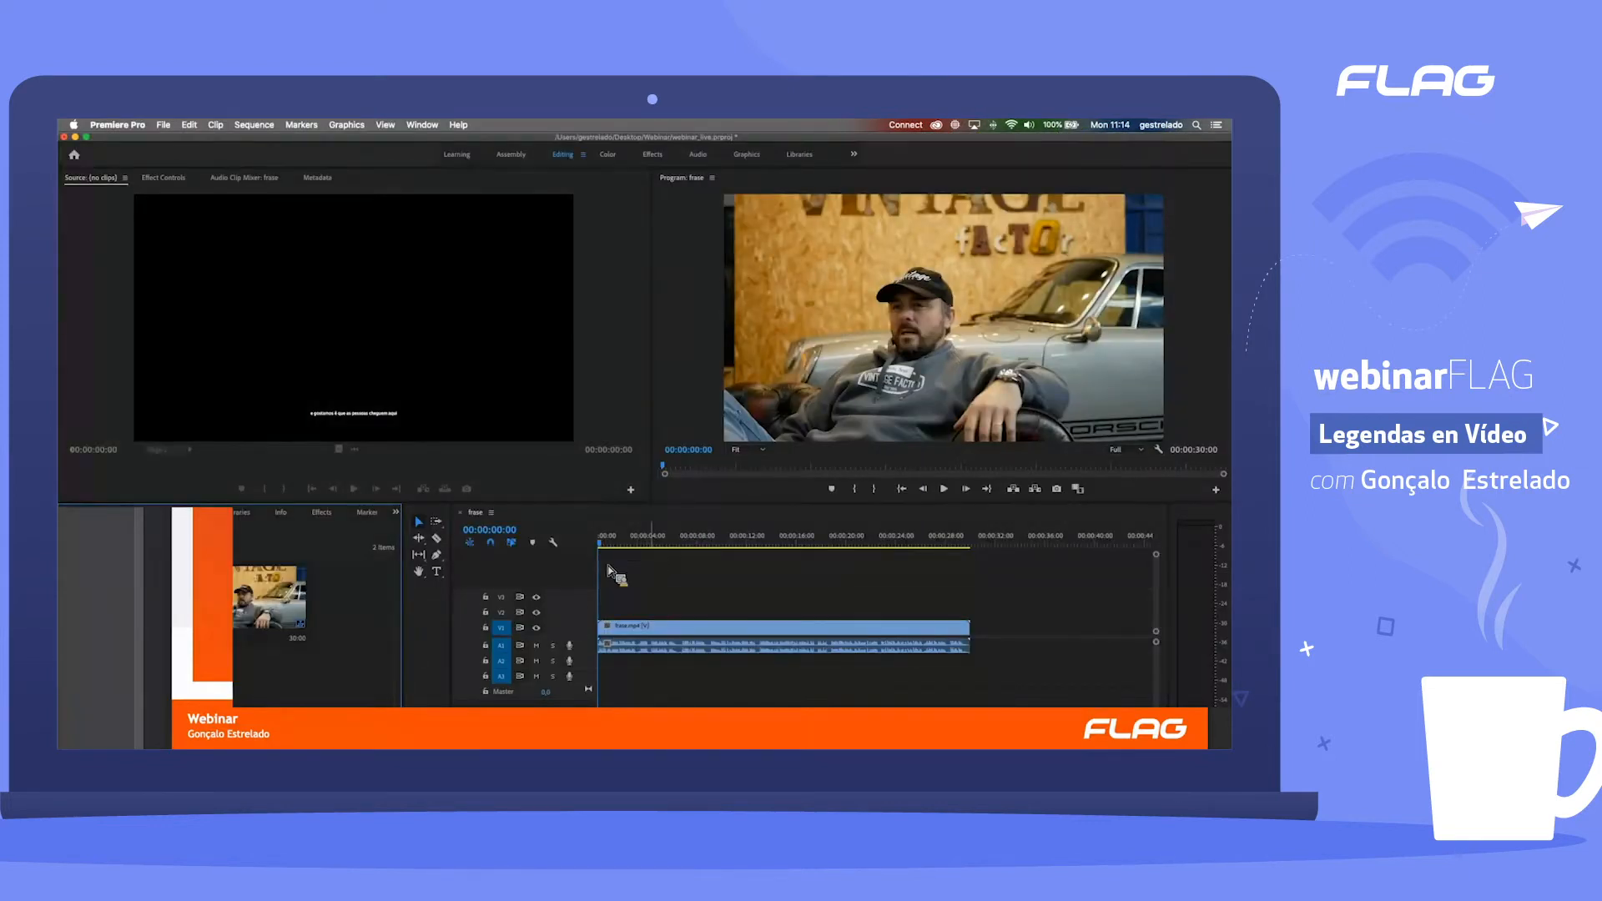
mouse_move(324, 652)
left_mouse_down()
mouse_move(505, 605)
mouse_move(544, 577)
mouse_move(325, 654)
mouse_move(534, 660)
mouse_move(345, 645)
left_mouse_up()
double_click(347, 646)
left_click(585, 297)
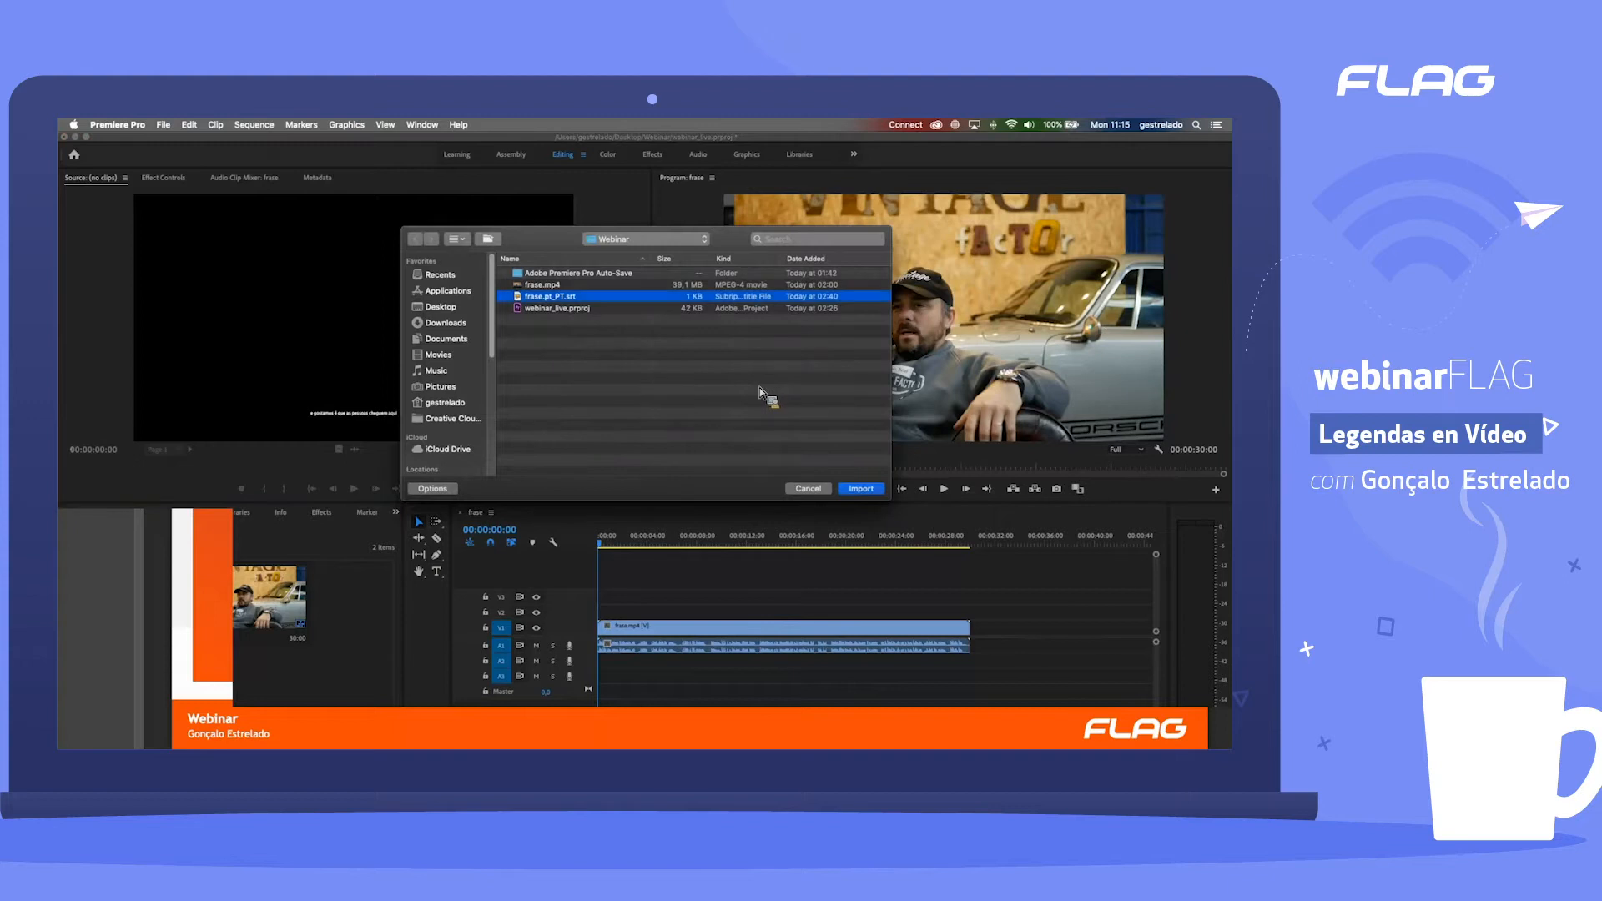
left_click(880, 493)
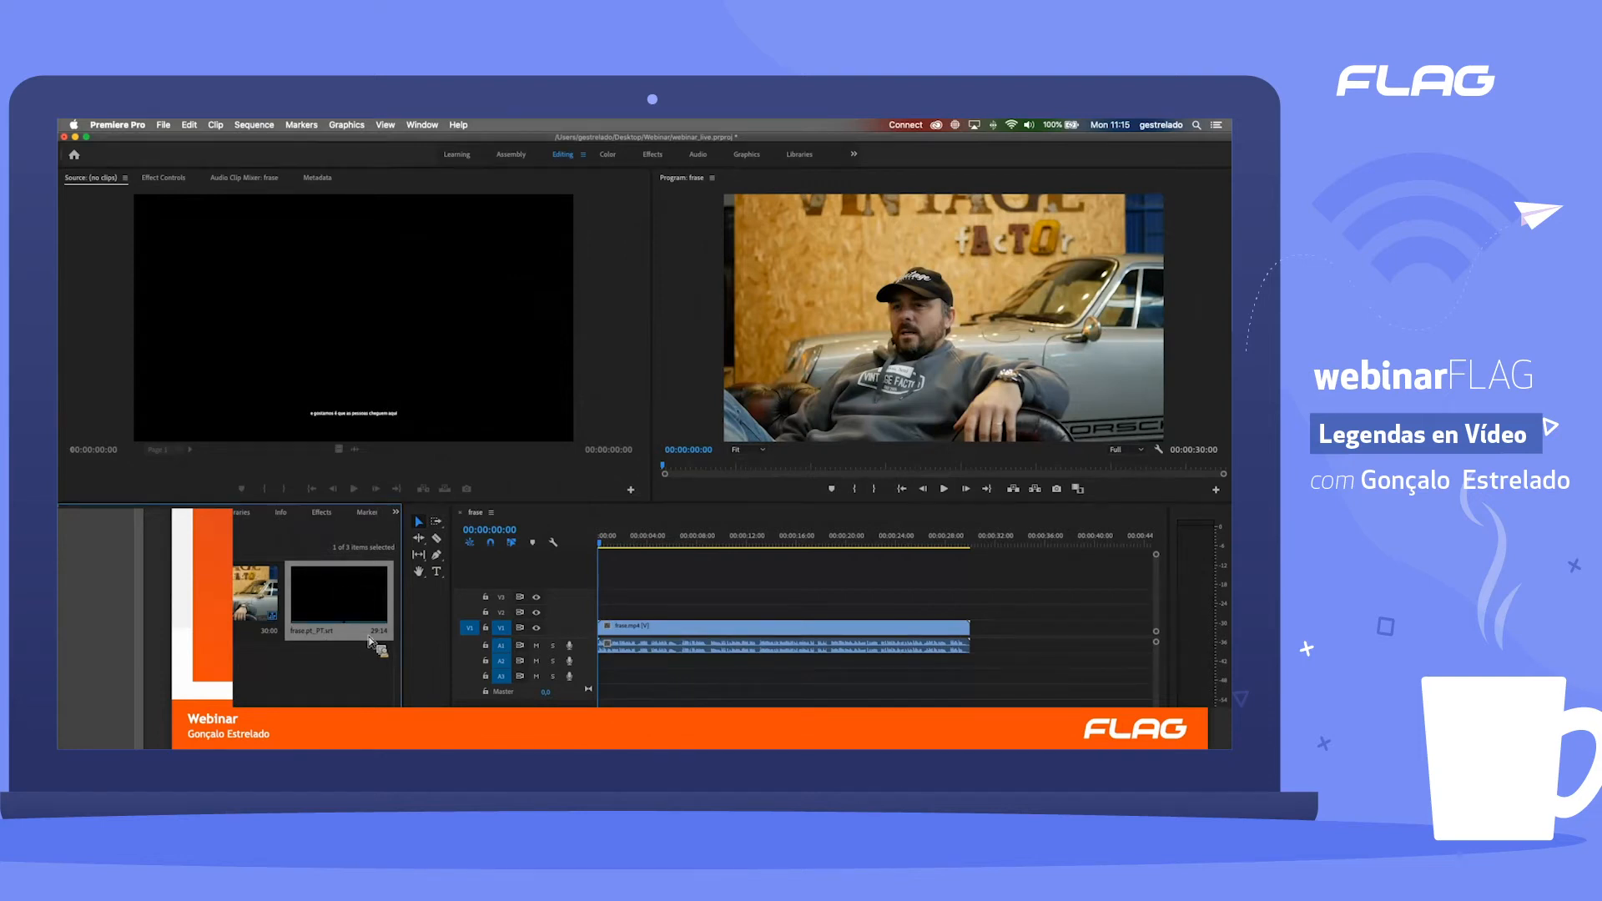
Step: Place the frase.pt_PT.srt captions on track V2 at the start of the sequence, and expand the track's height
left_click(330, 596)
left_click_drag(769, 604, 595, 618)
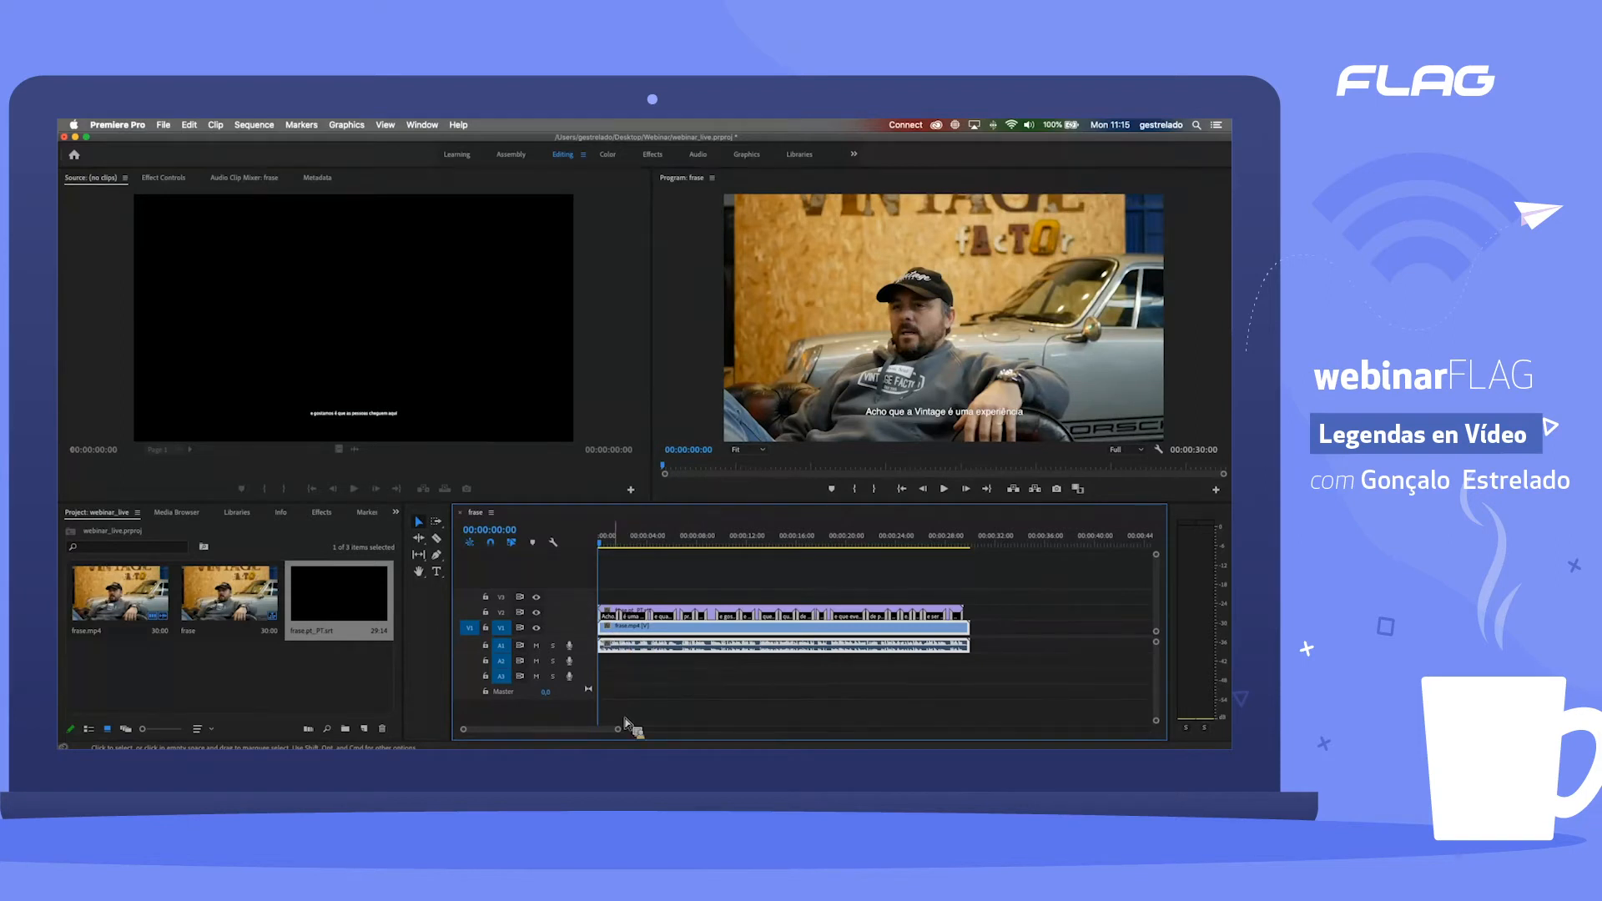
mouse_move(620, 731)
left_mouse_down()
mouse_move(594, 731)
mouse_move(623, 730)
left_mouse_up()
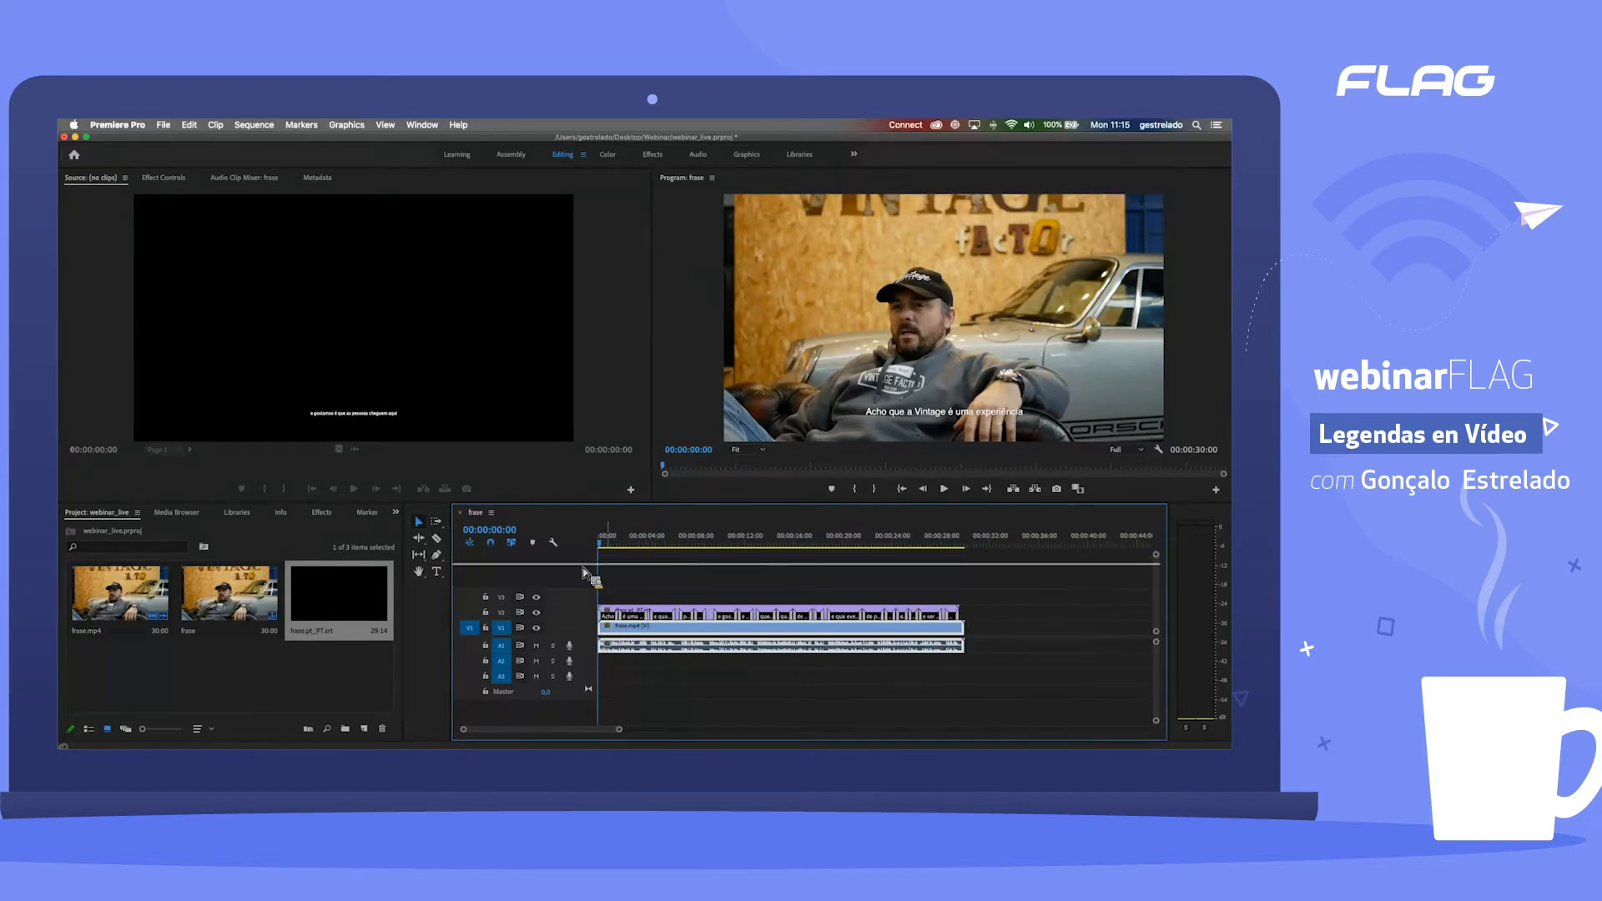
double_click(587, 614)
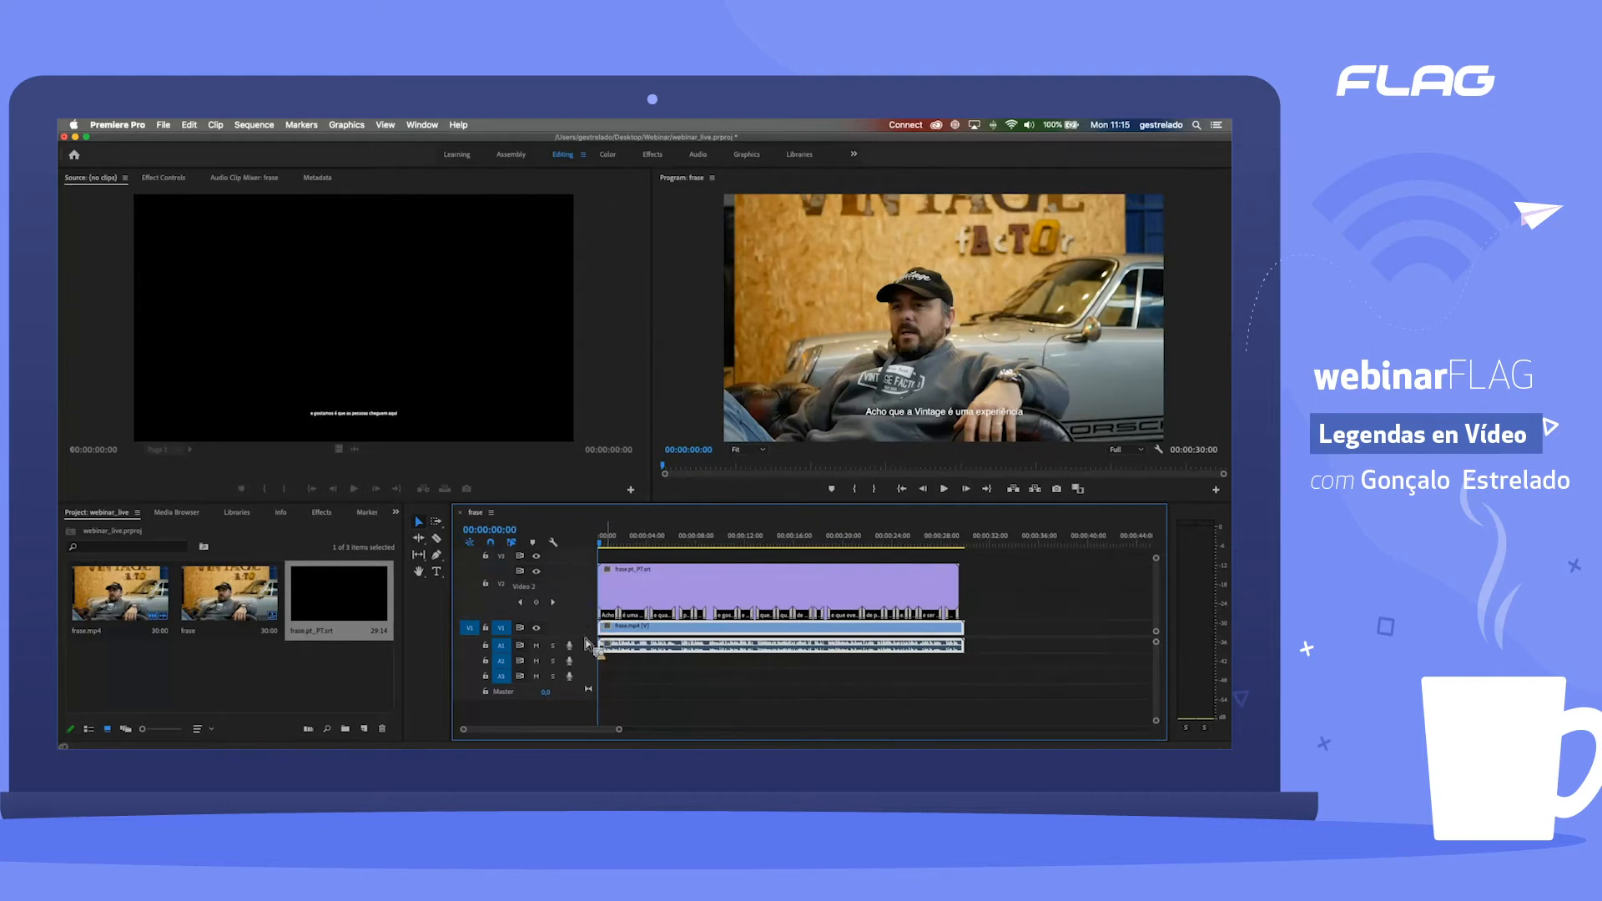
scroll(588, 680, "up", 2)
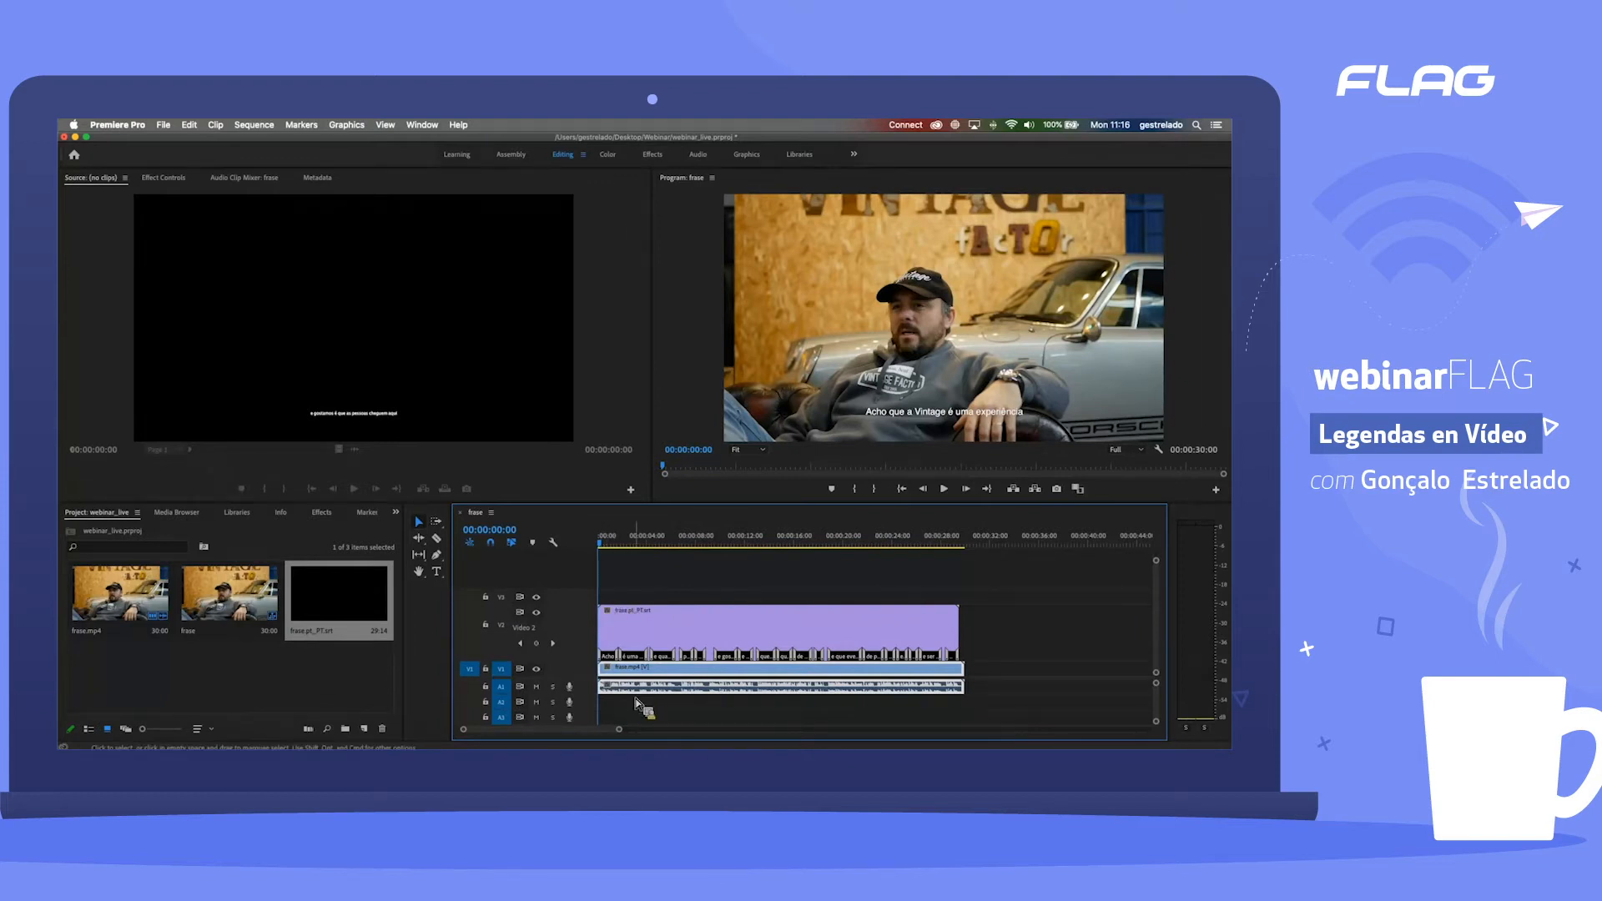
left_click_drag(619, 733, 590, 733)
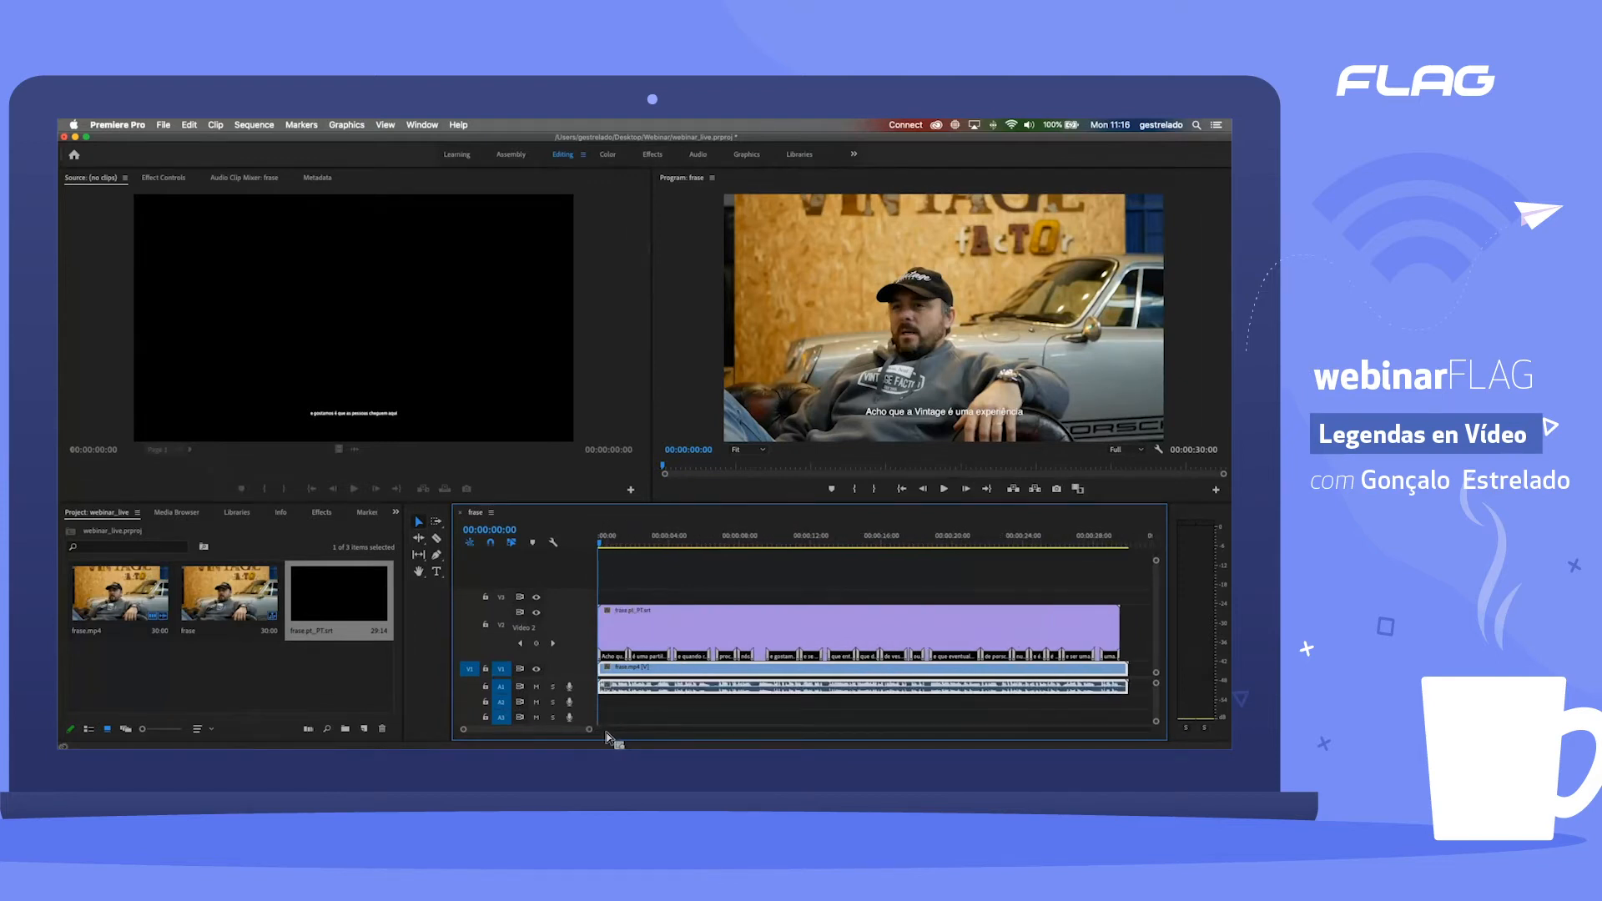
Step: Play the opening of the frase sequence to check that the captions match the speech
left_click(699, 628)
key("space")
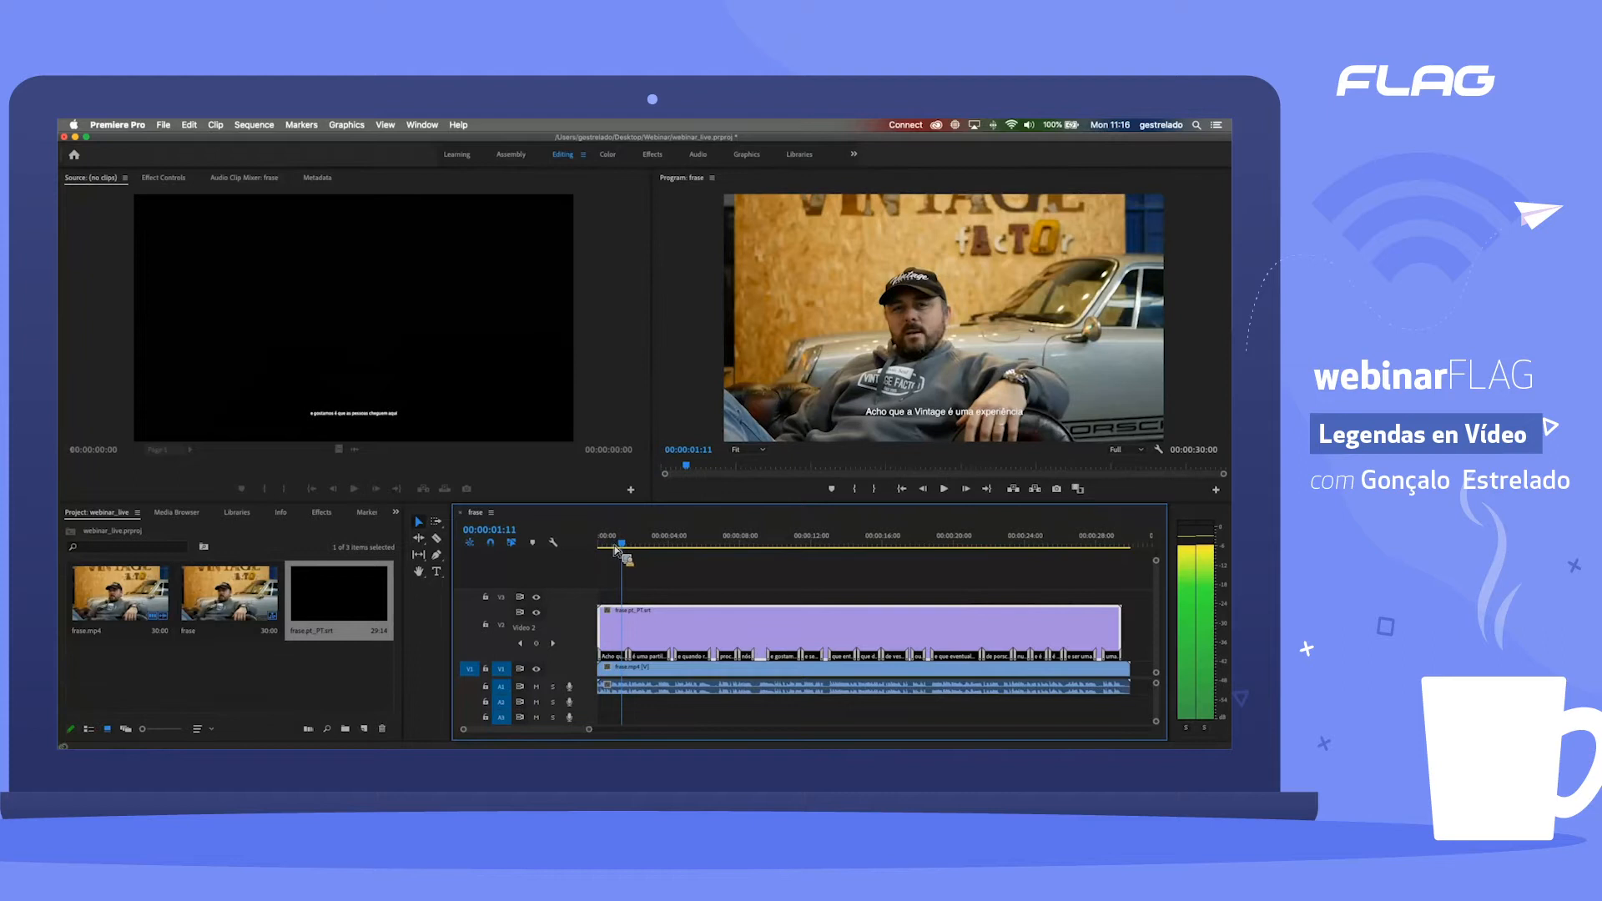
key("space")
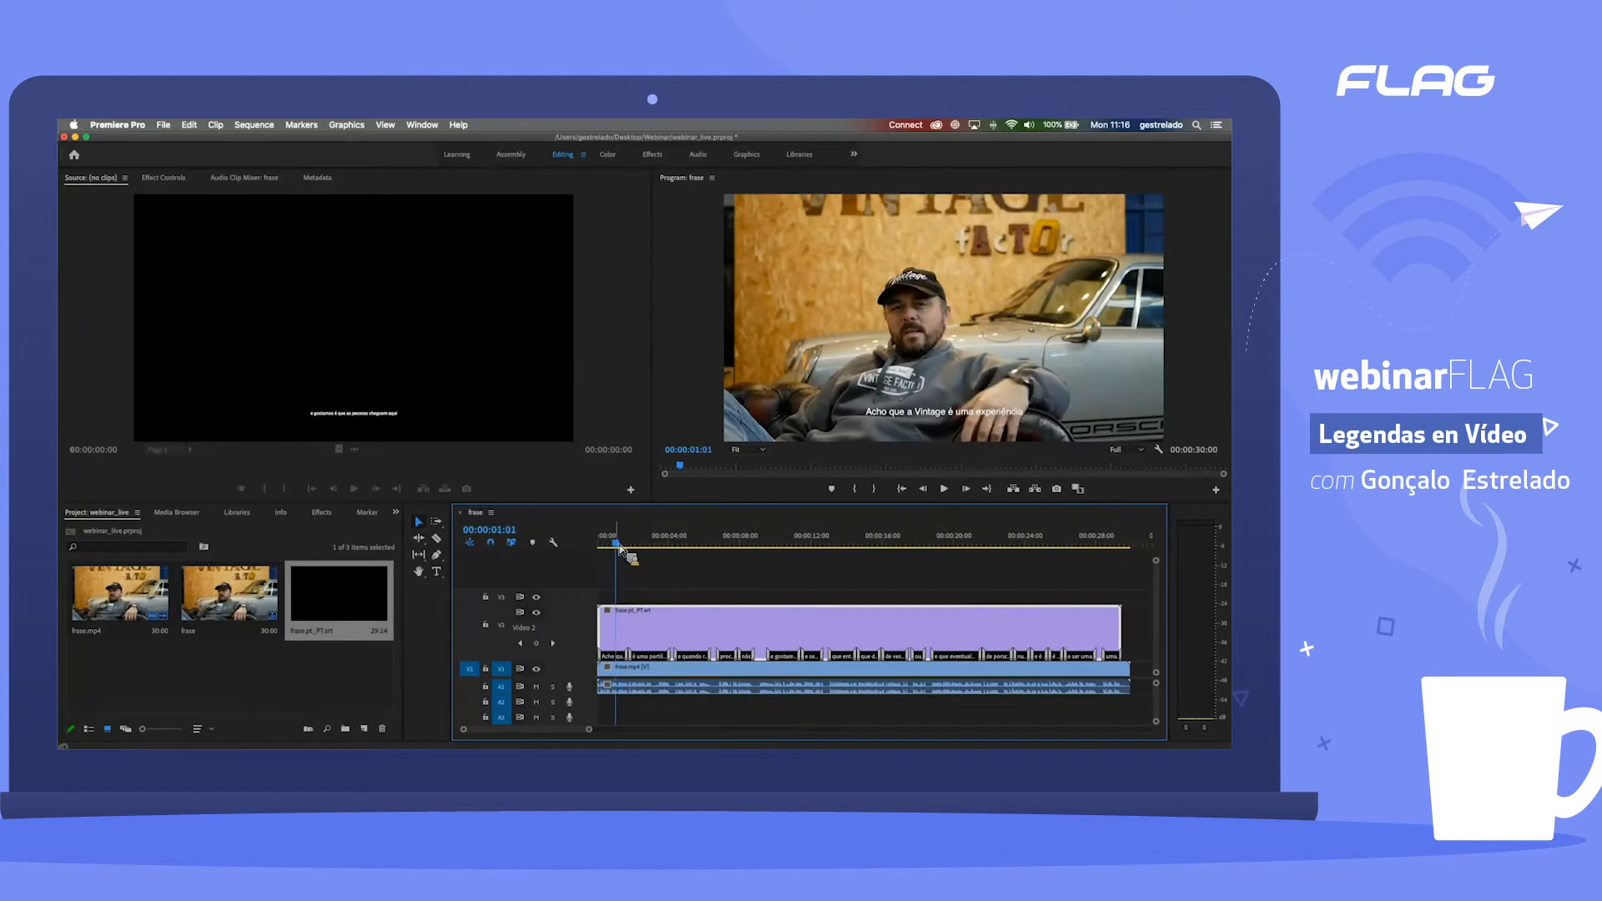
key("space")
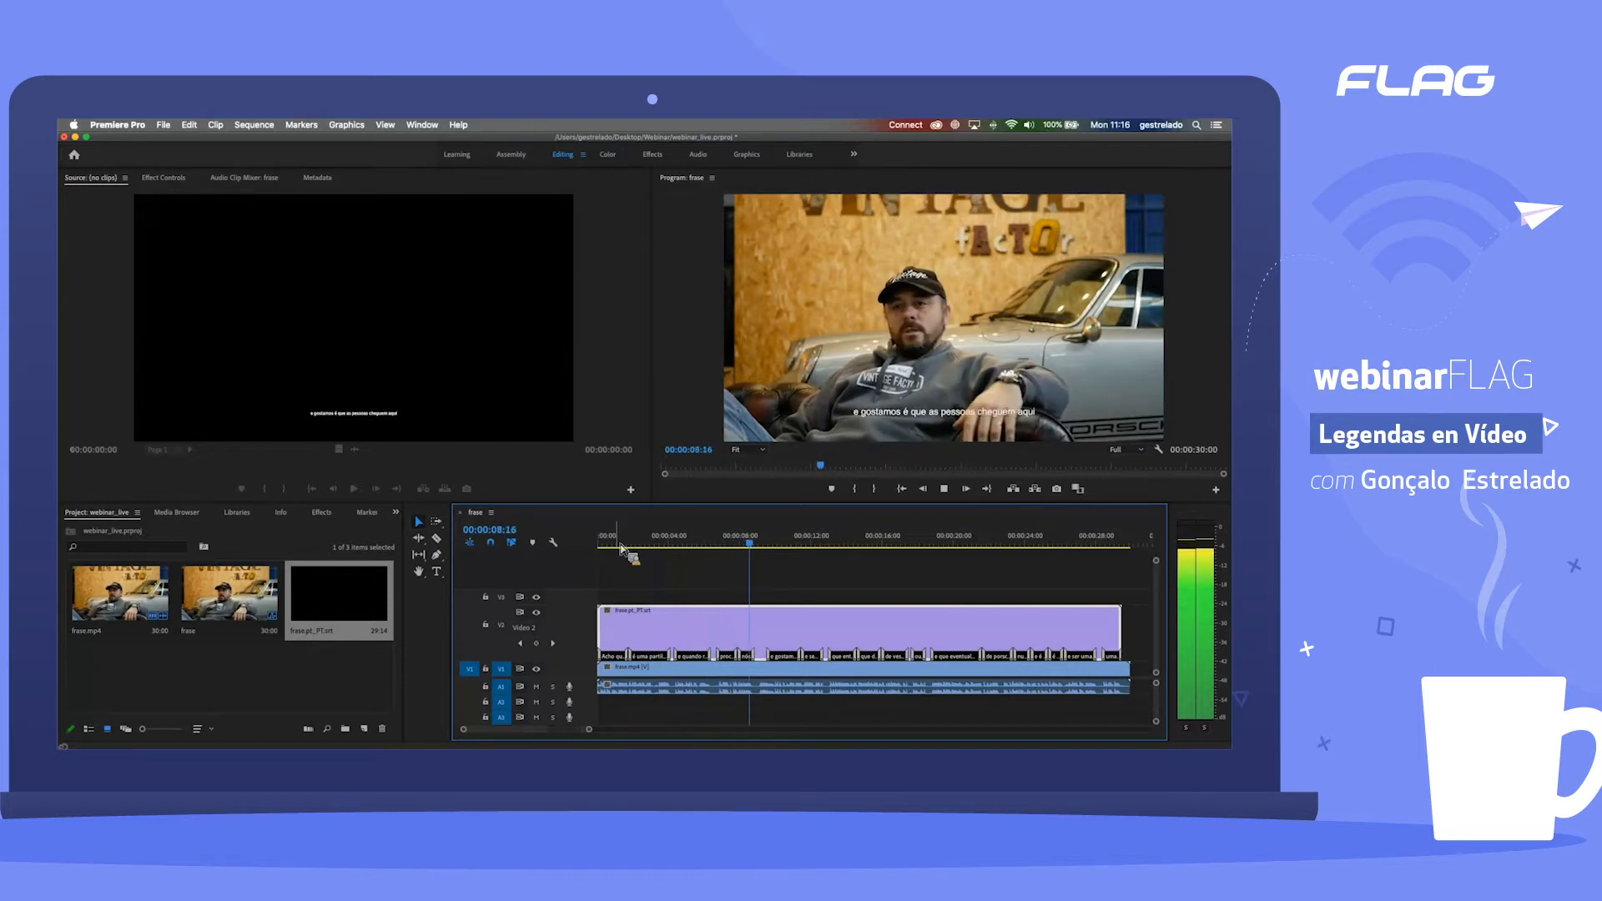
left_click(945, 491)
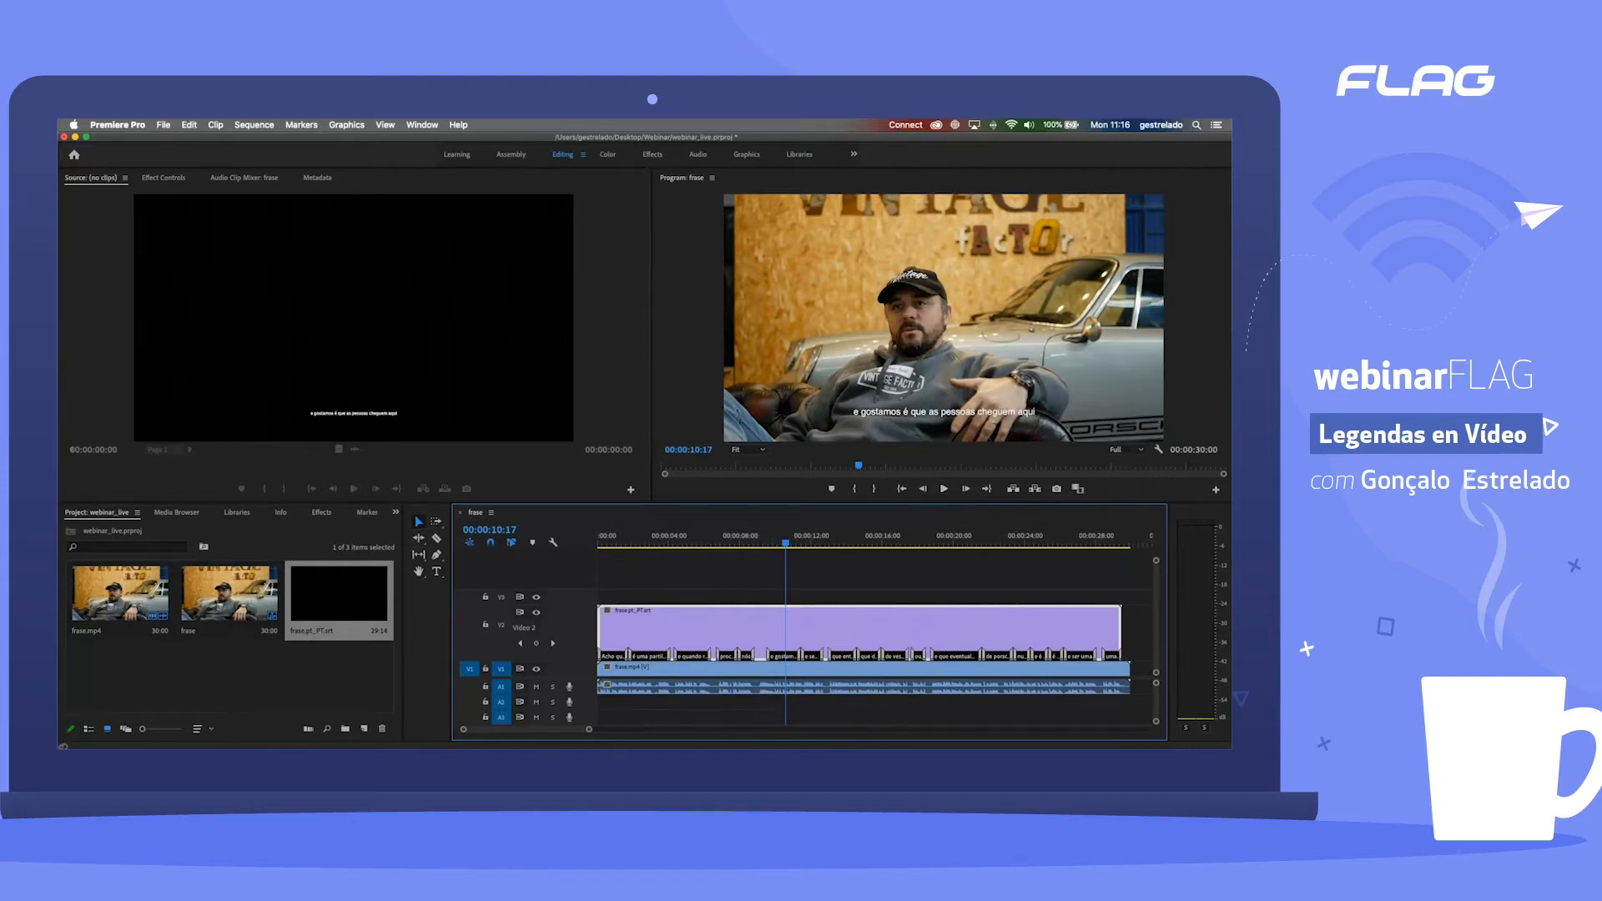
key("super+Tab")
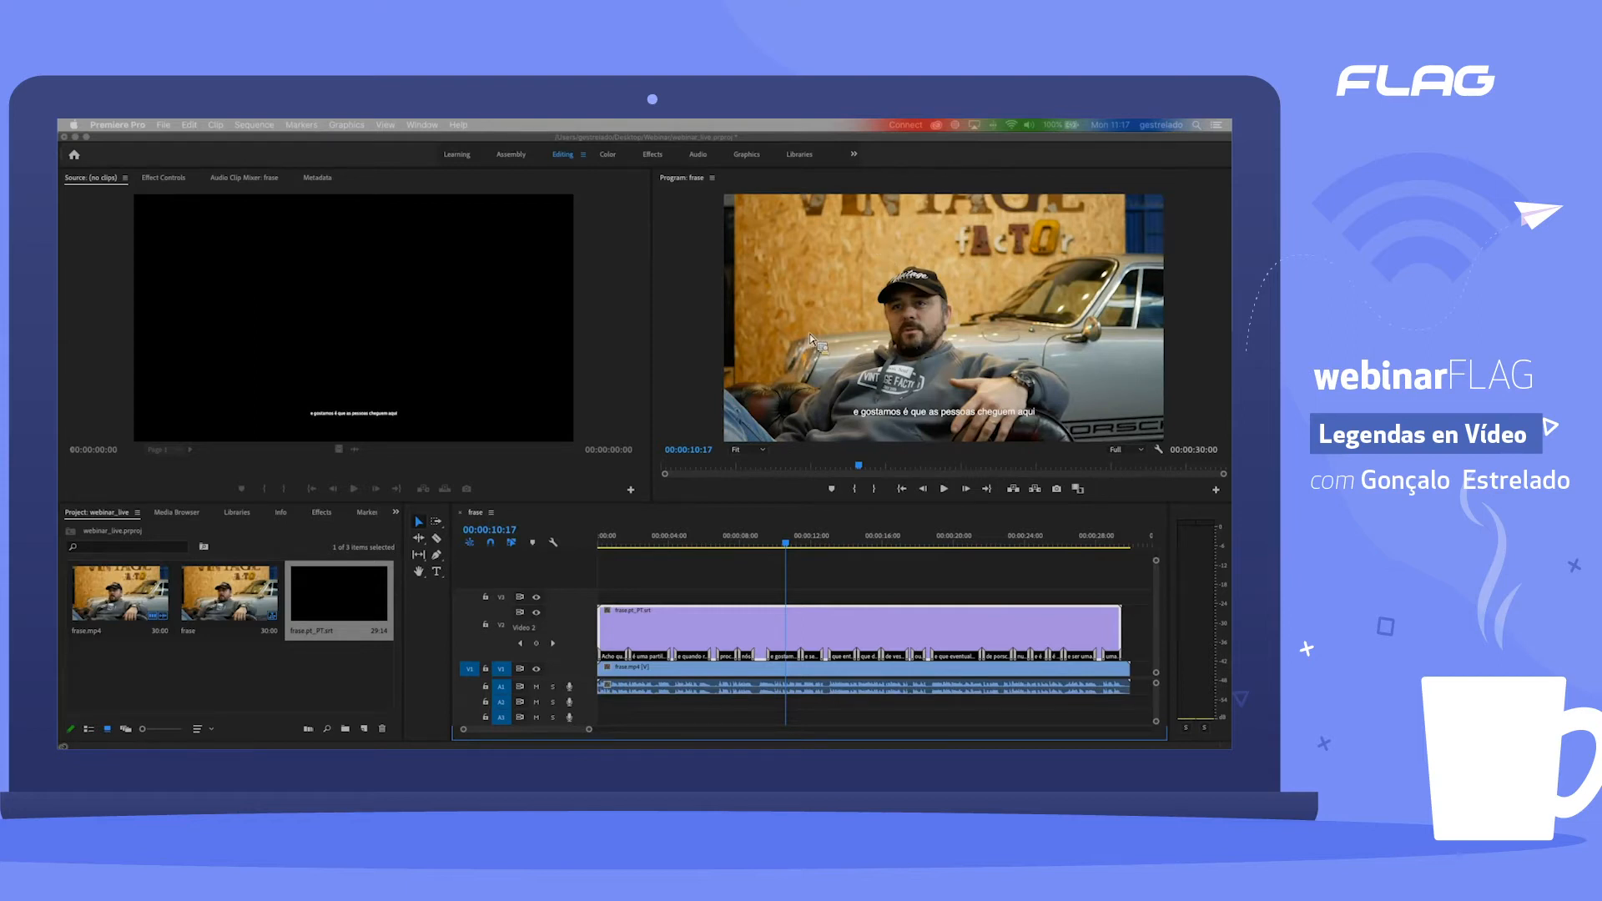
Step: Replay the frase sequence from about 2 seconds to check the captions against the speech
left_click(634, 545)
key("space")
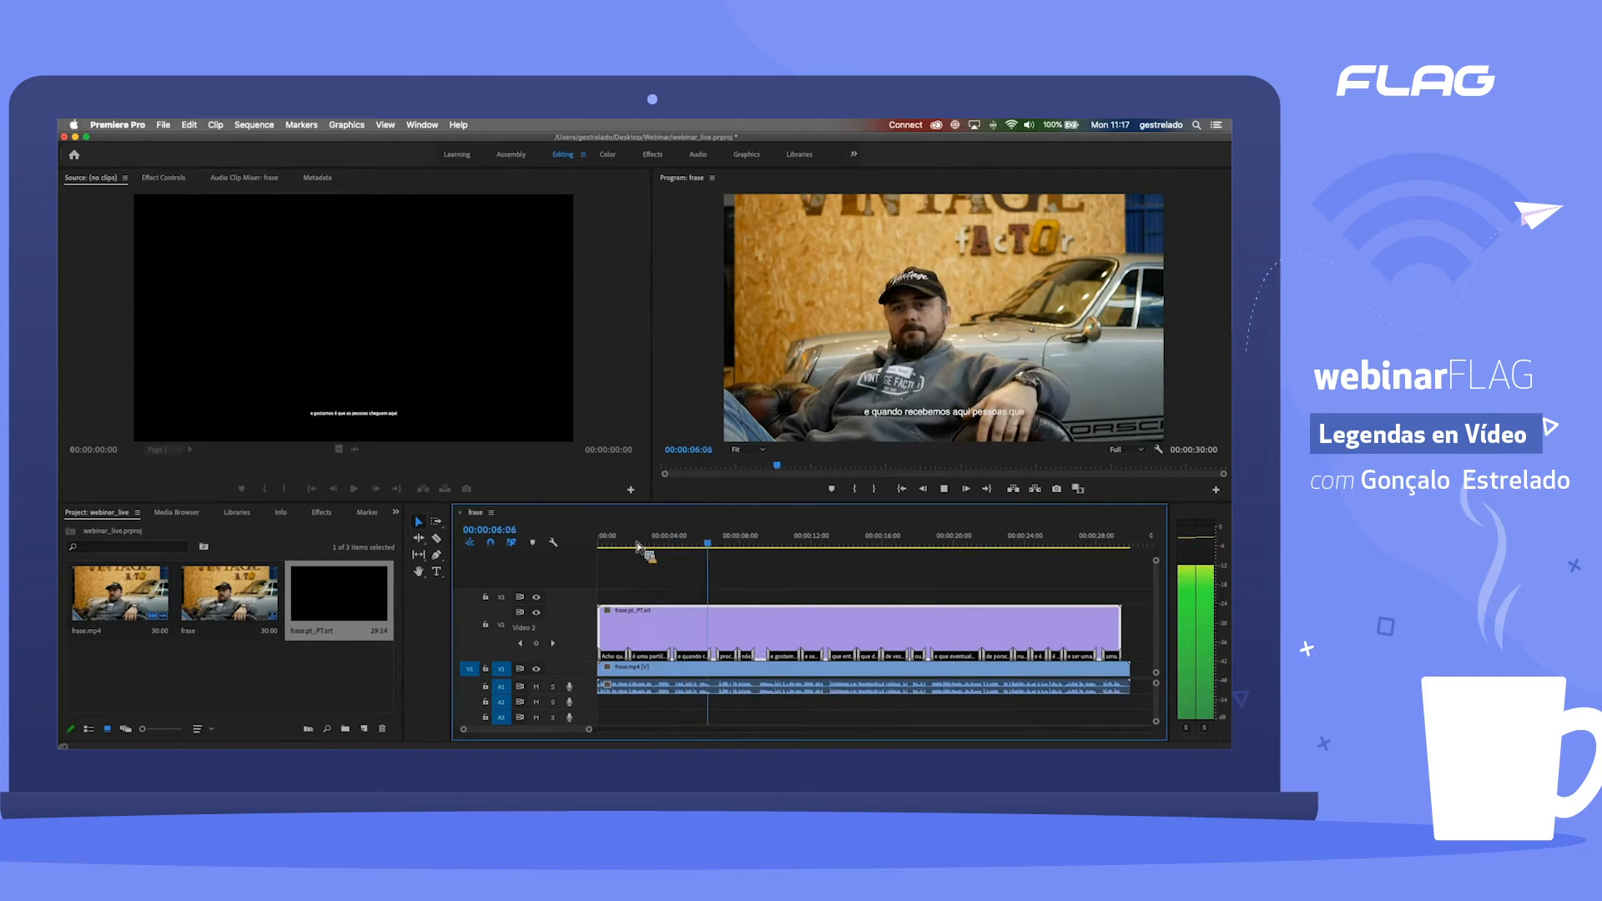
key("space")
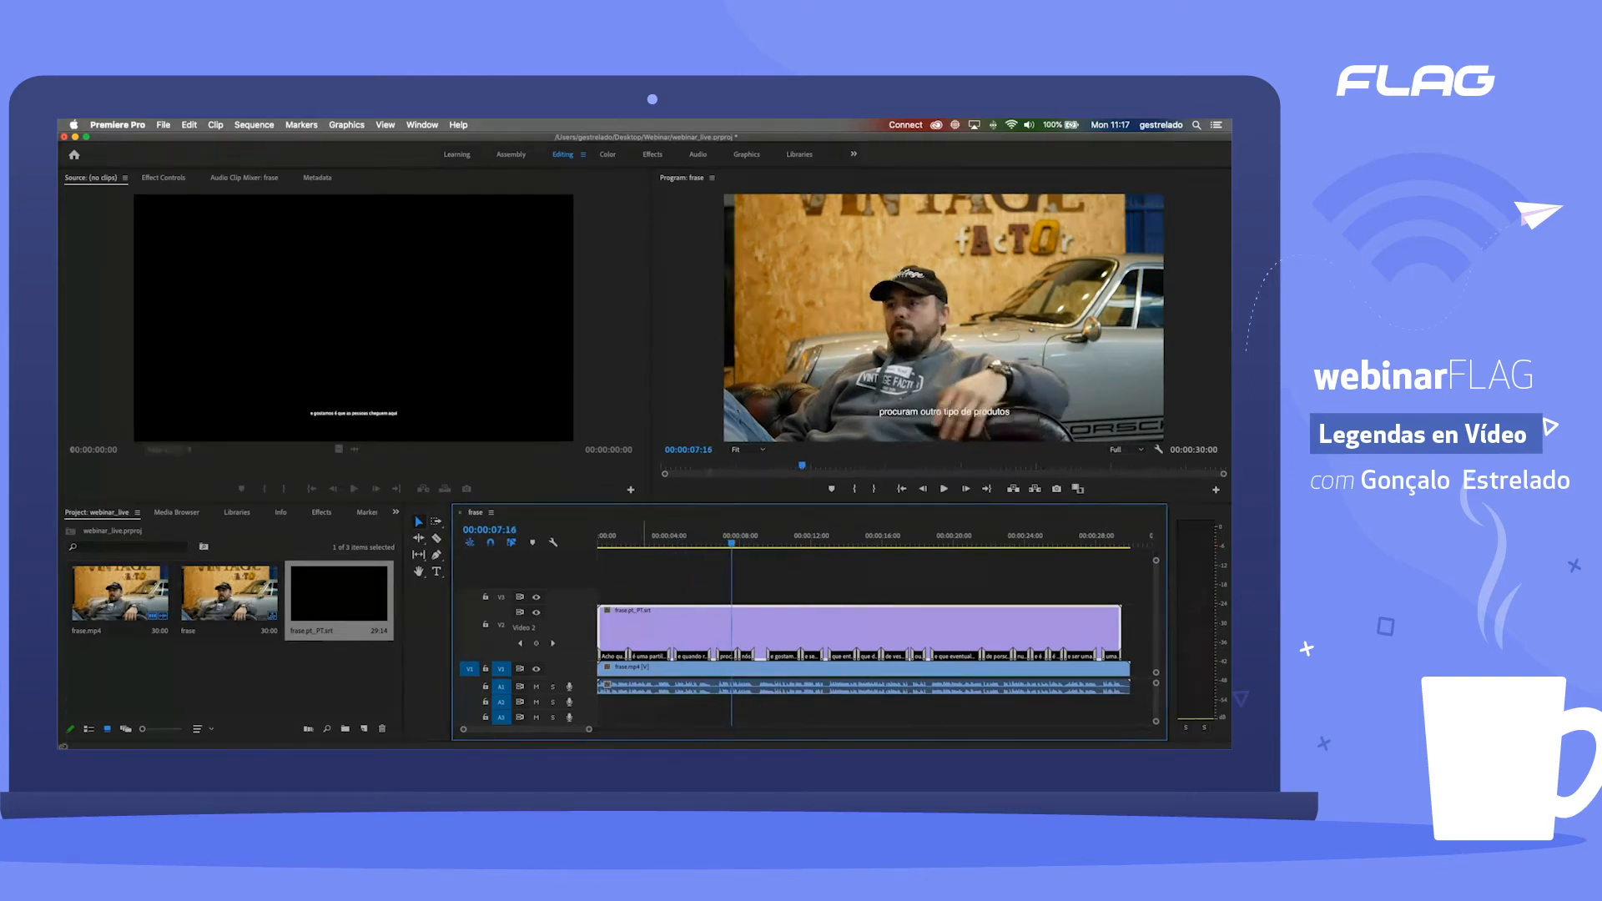
key("super+Tab")
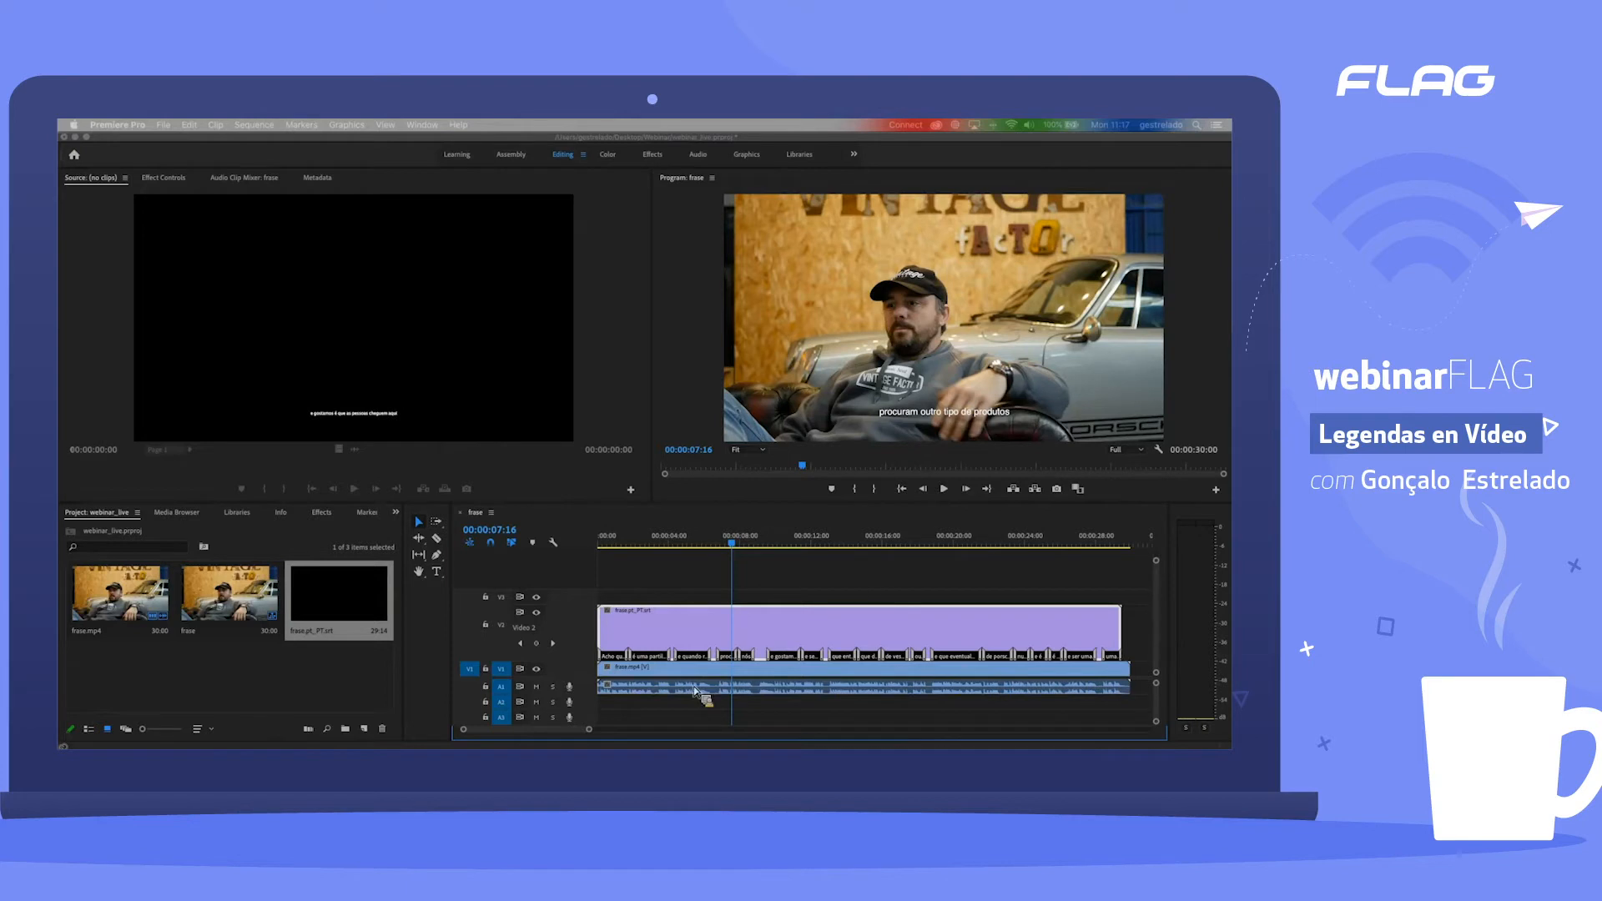
Step: Expand the Audio 1 track's height so its waveform can be read against the captions on V2
left_click(587, 703)
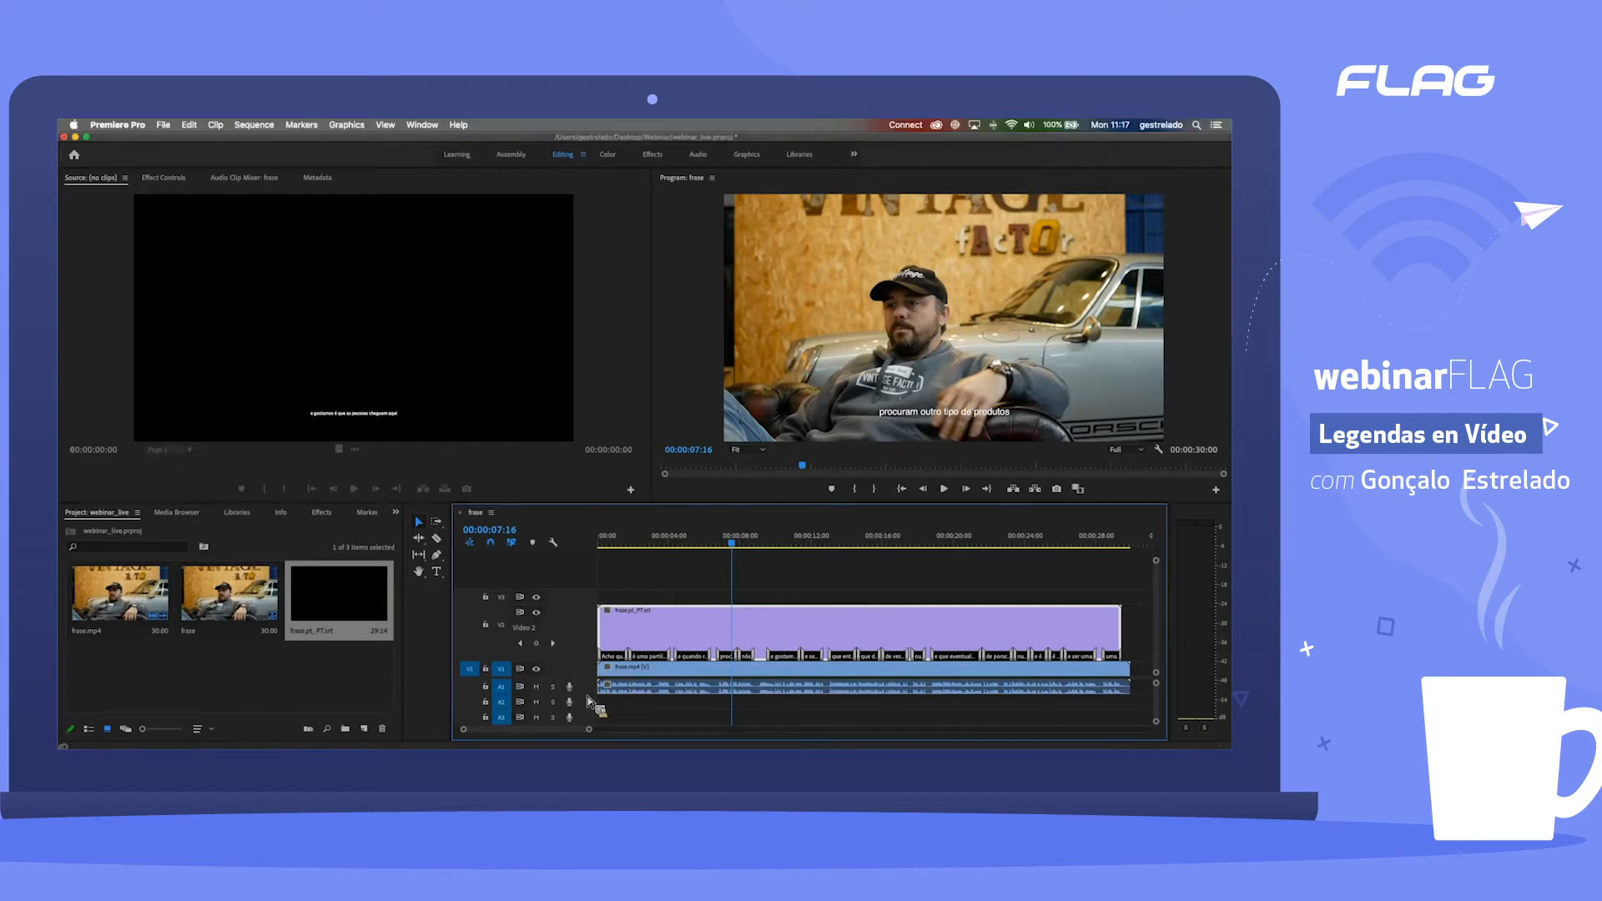
left_click_drag(586, 696, 590, 726)
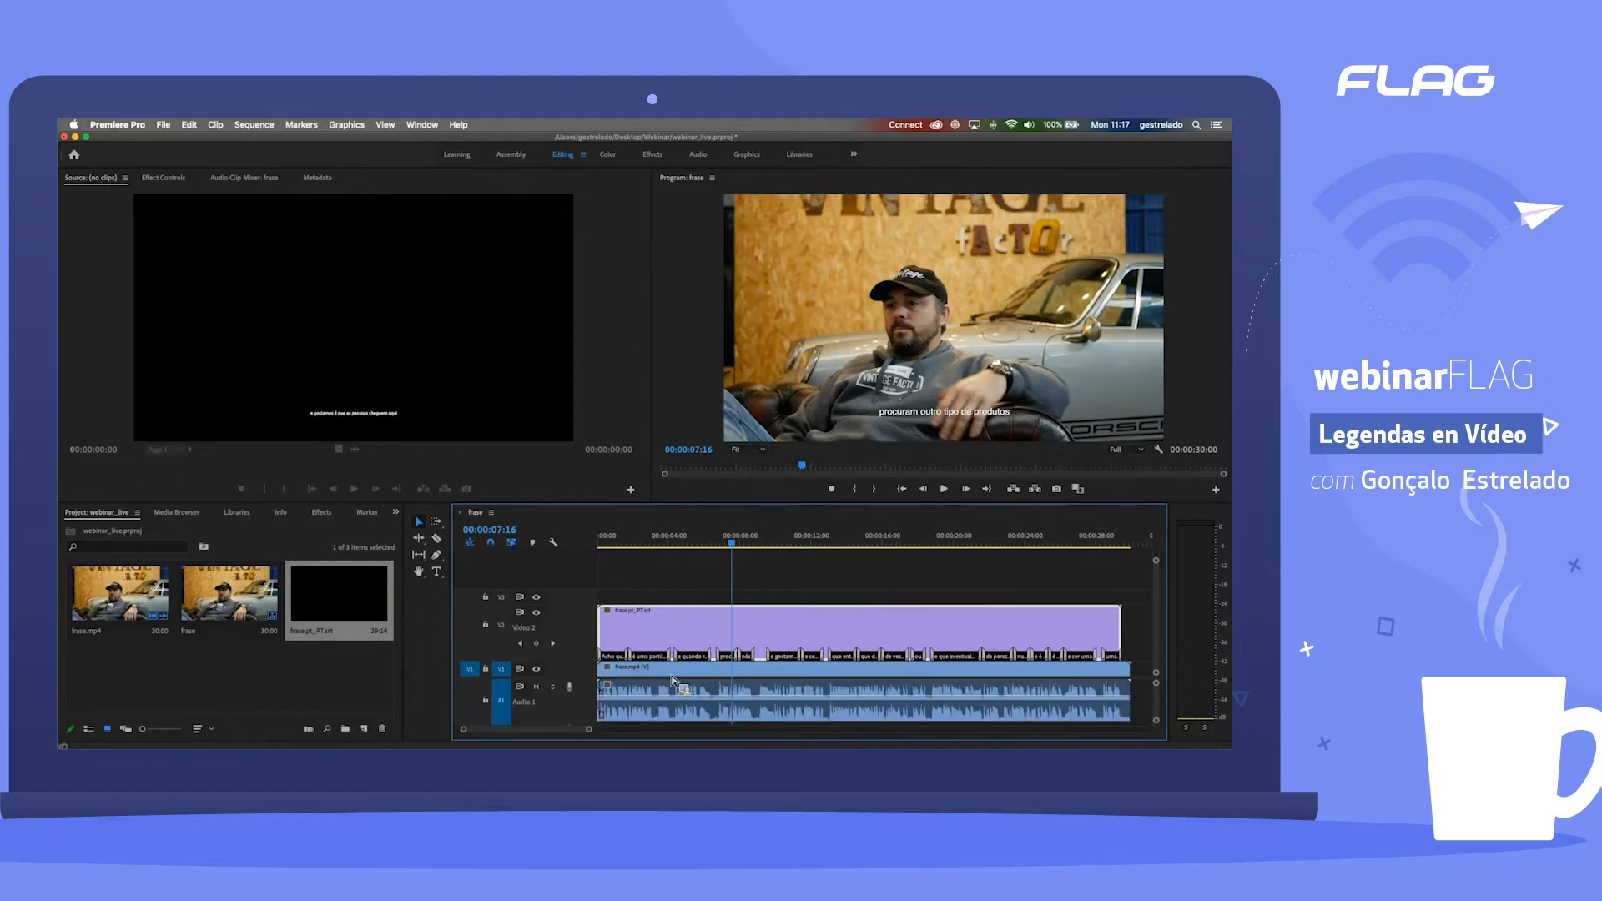
left_click_drag(587, 732, 545, 736)
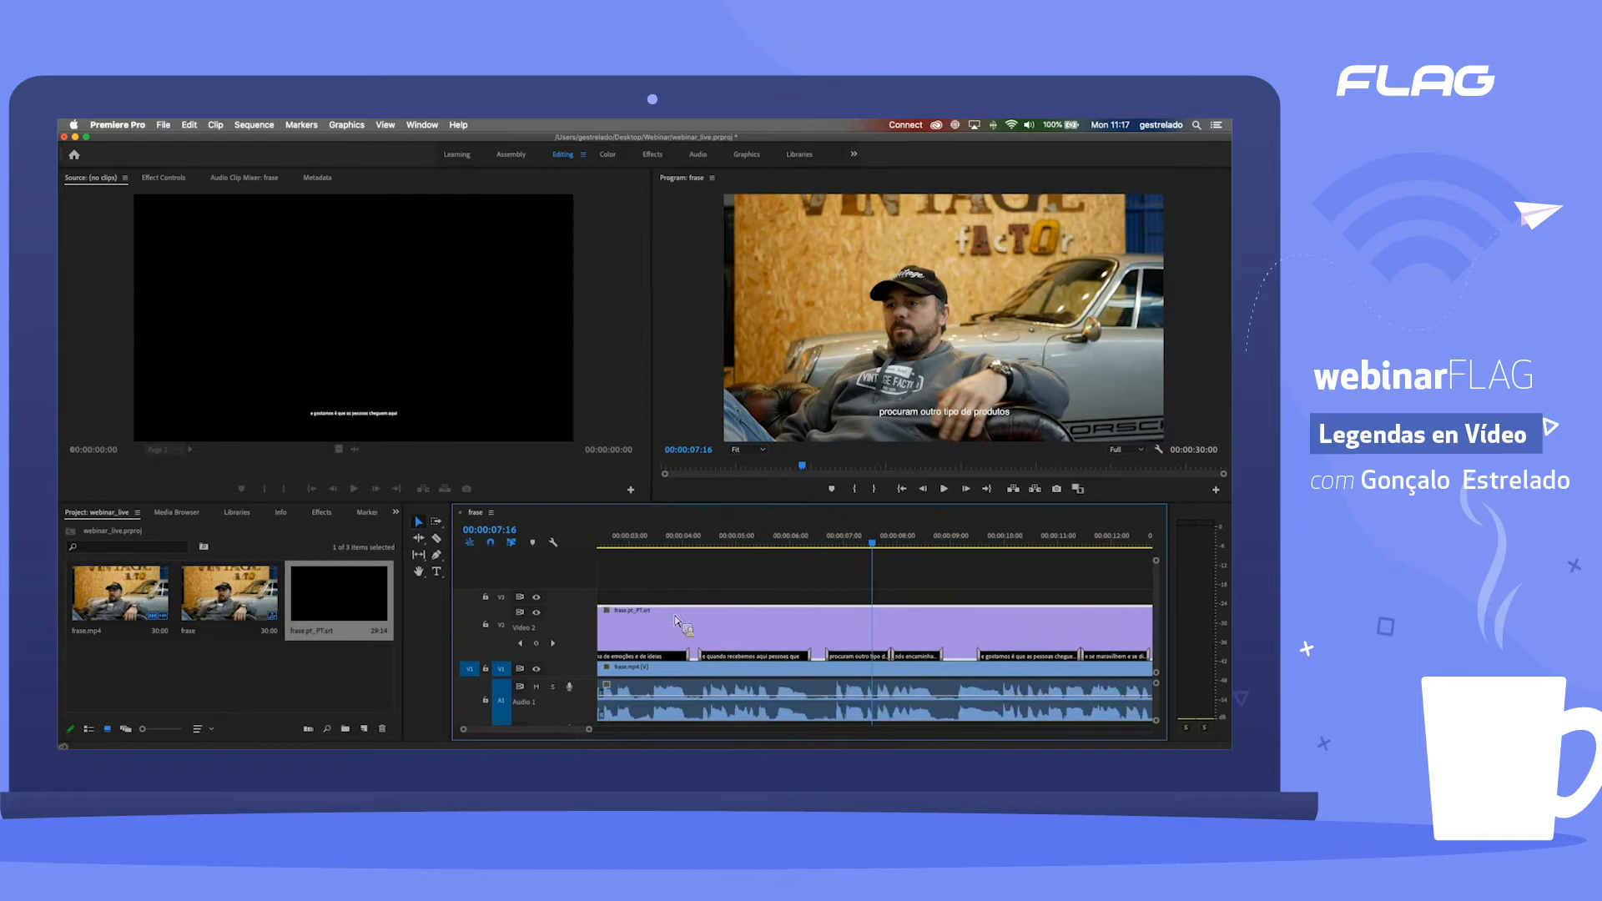
Step: Play the sequence from about 4 seconds to compare a caption's start and end with the audio waveform
left_click(696, 544)
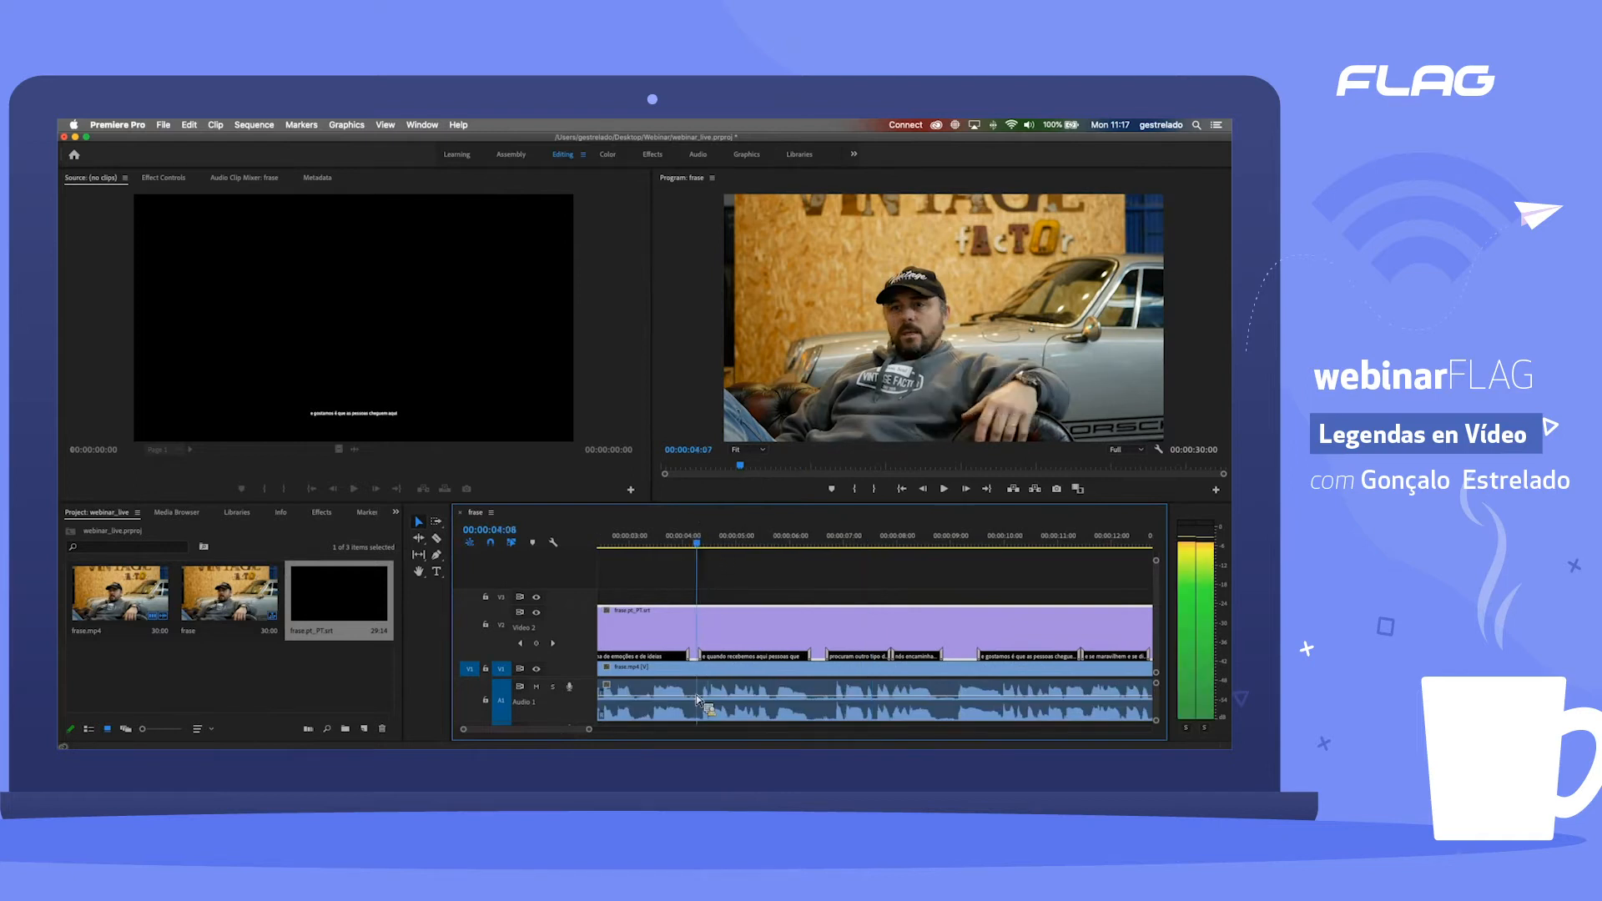
left_click(686, 544)
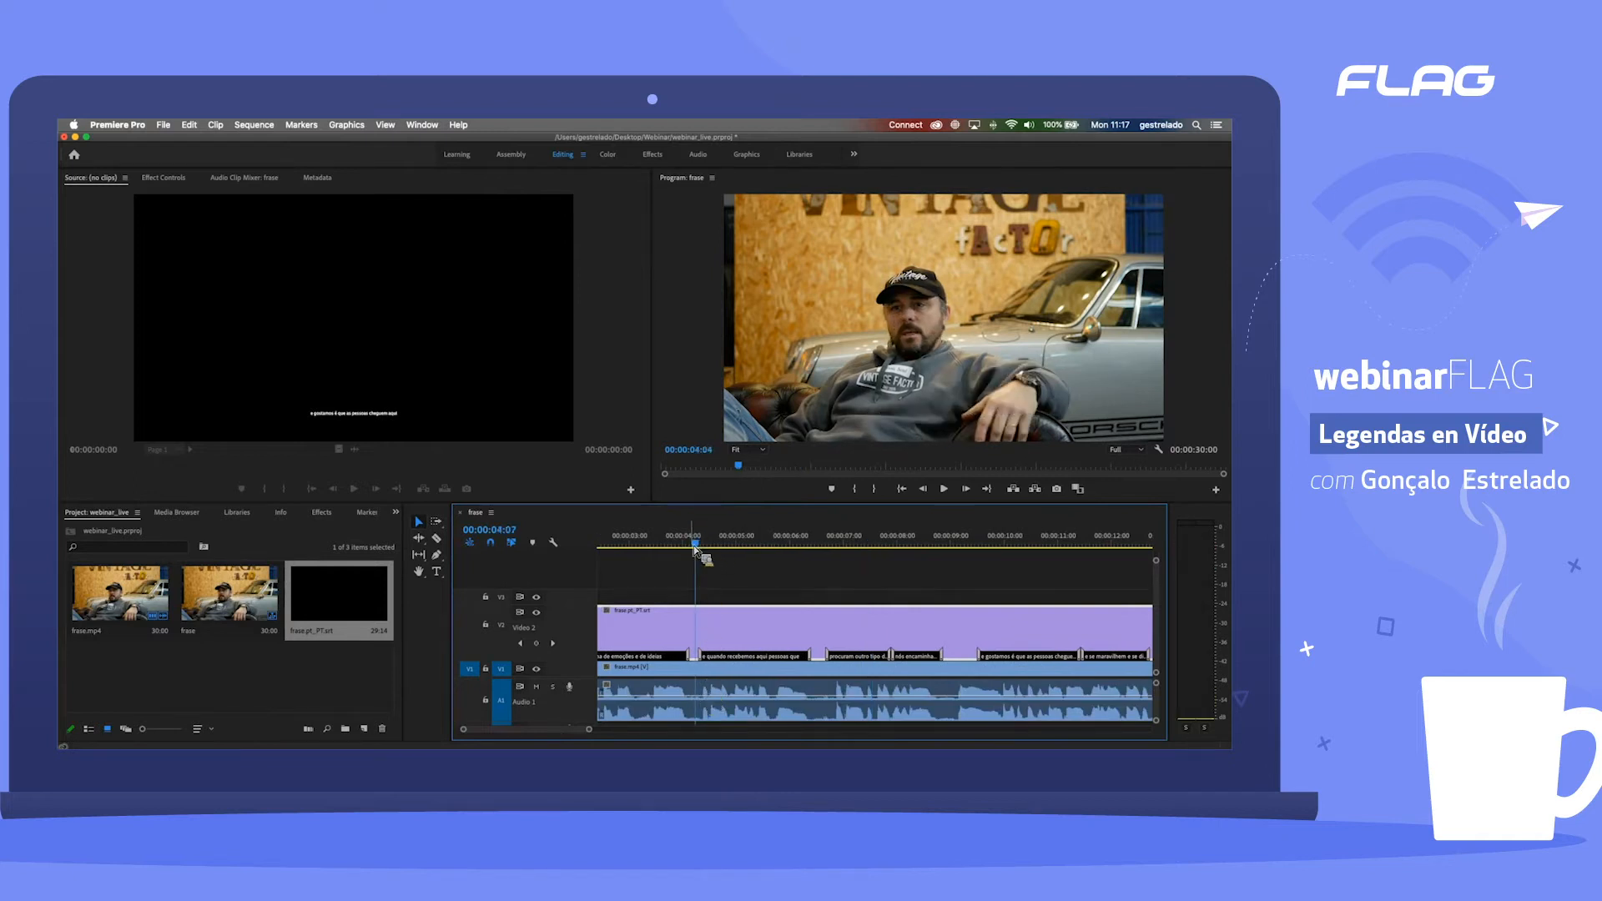
key("space")
key("space")
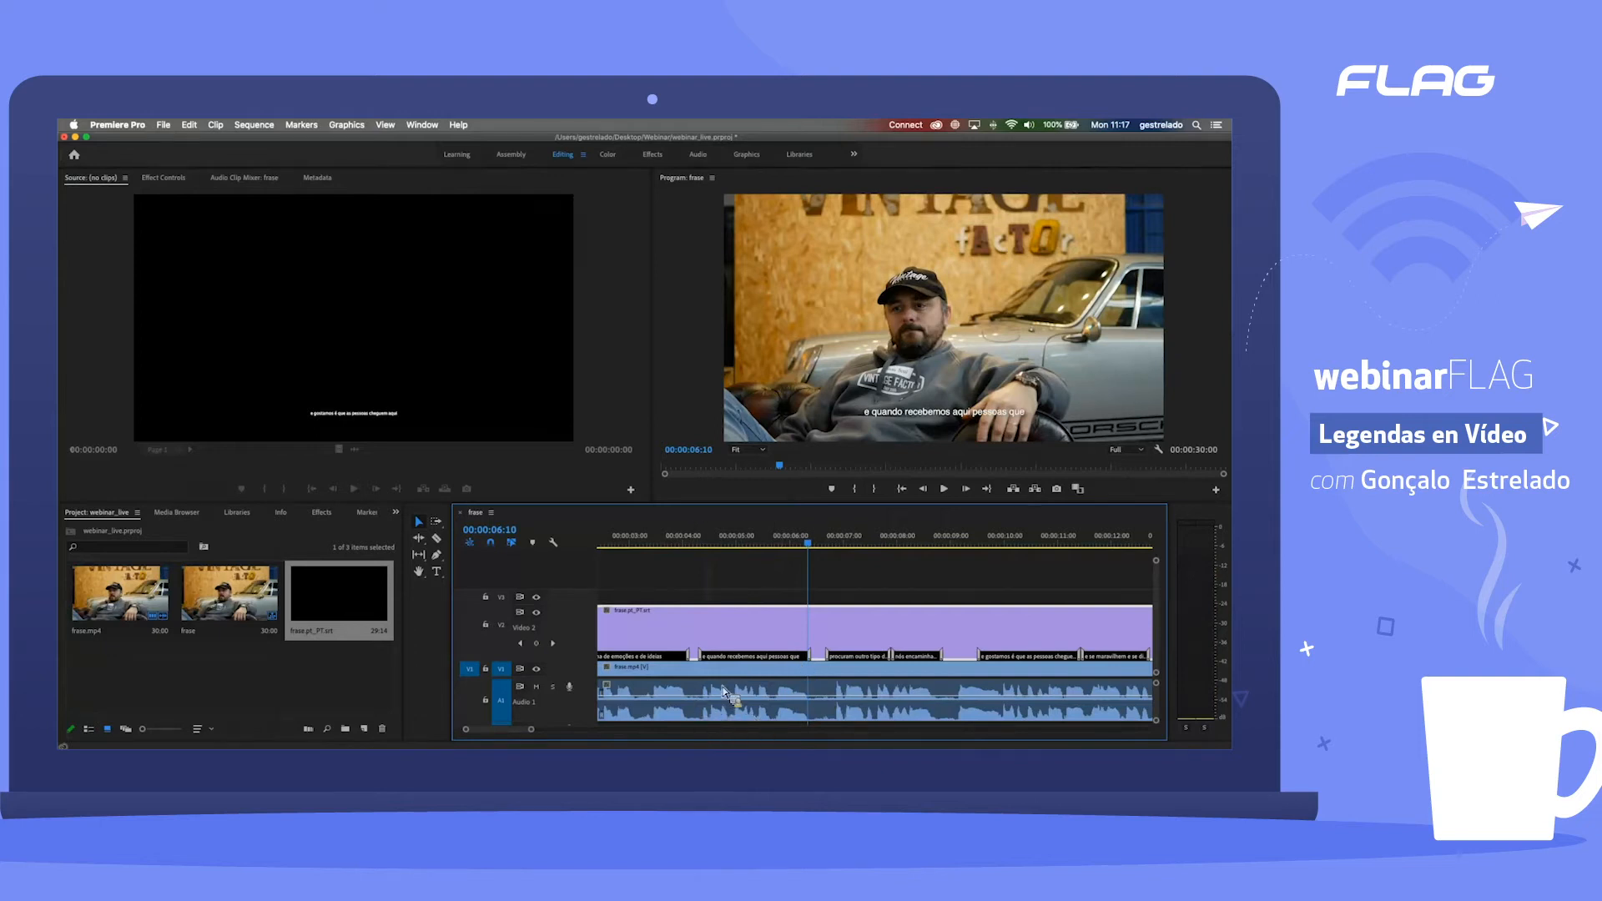
Step: Play the sequence from its beginning to about 13 seconds to review the caption timing
left_click_drag(524, 730, 502, 734)
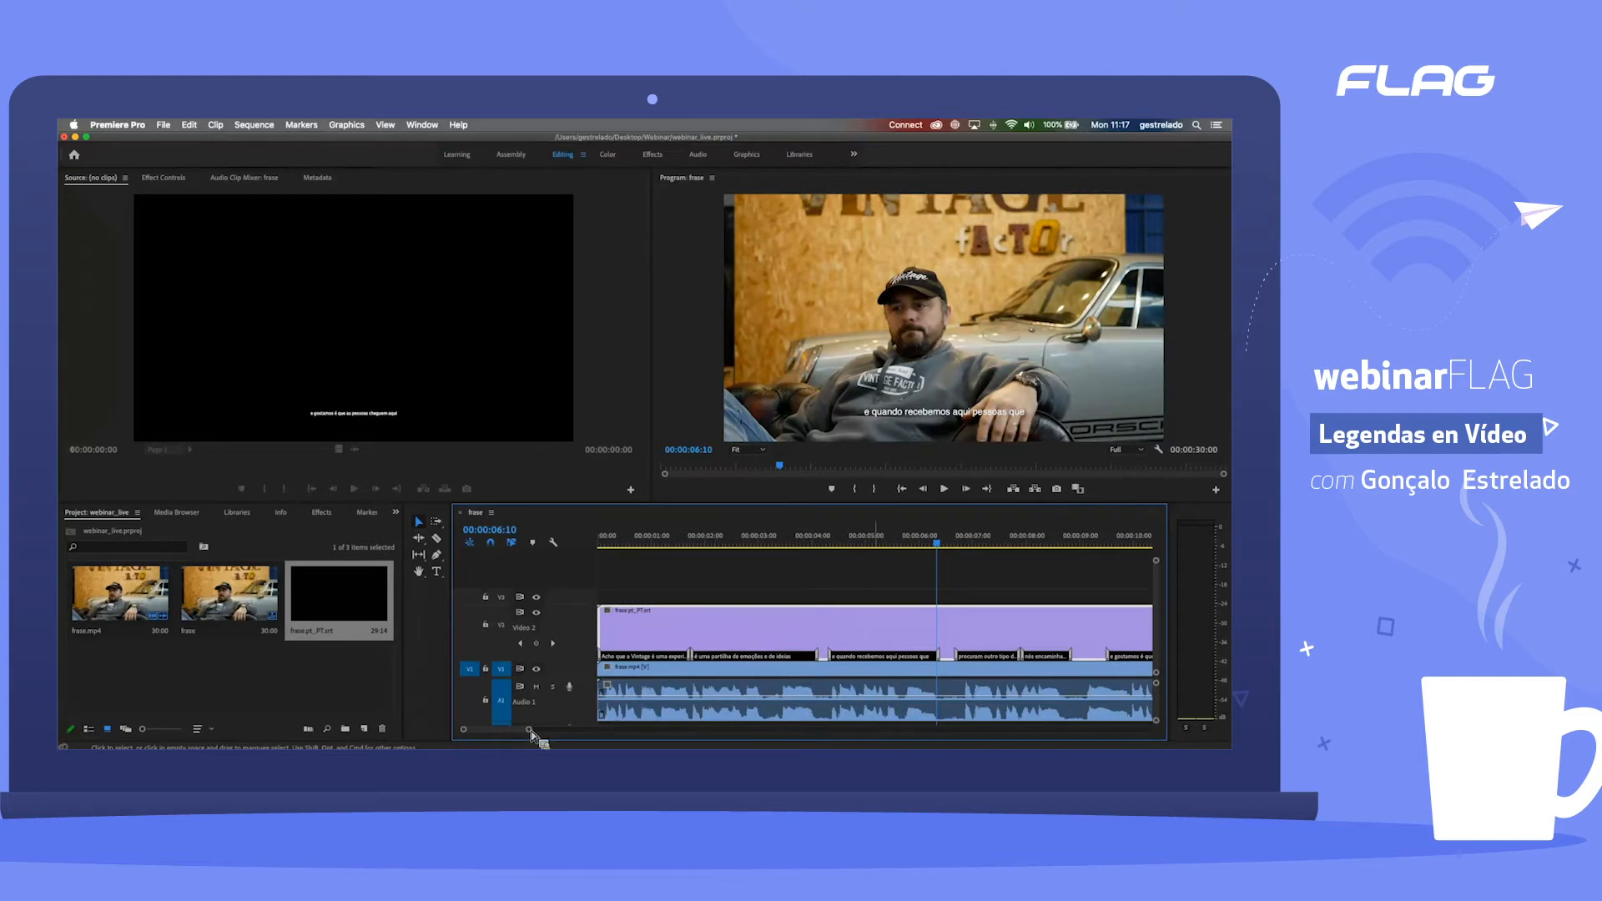
scroll(544, 738, "down", 5)
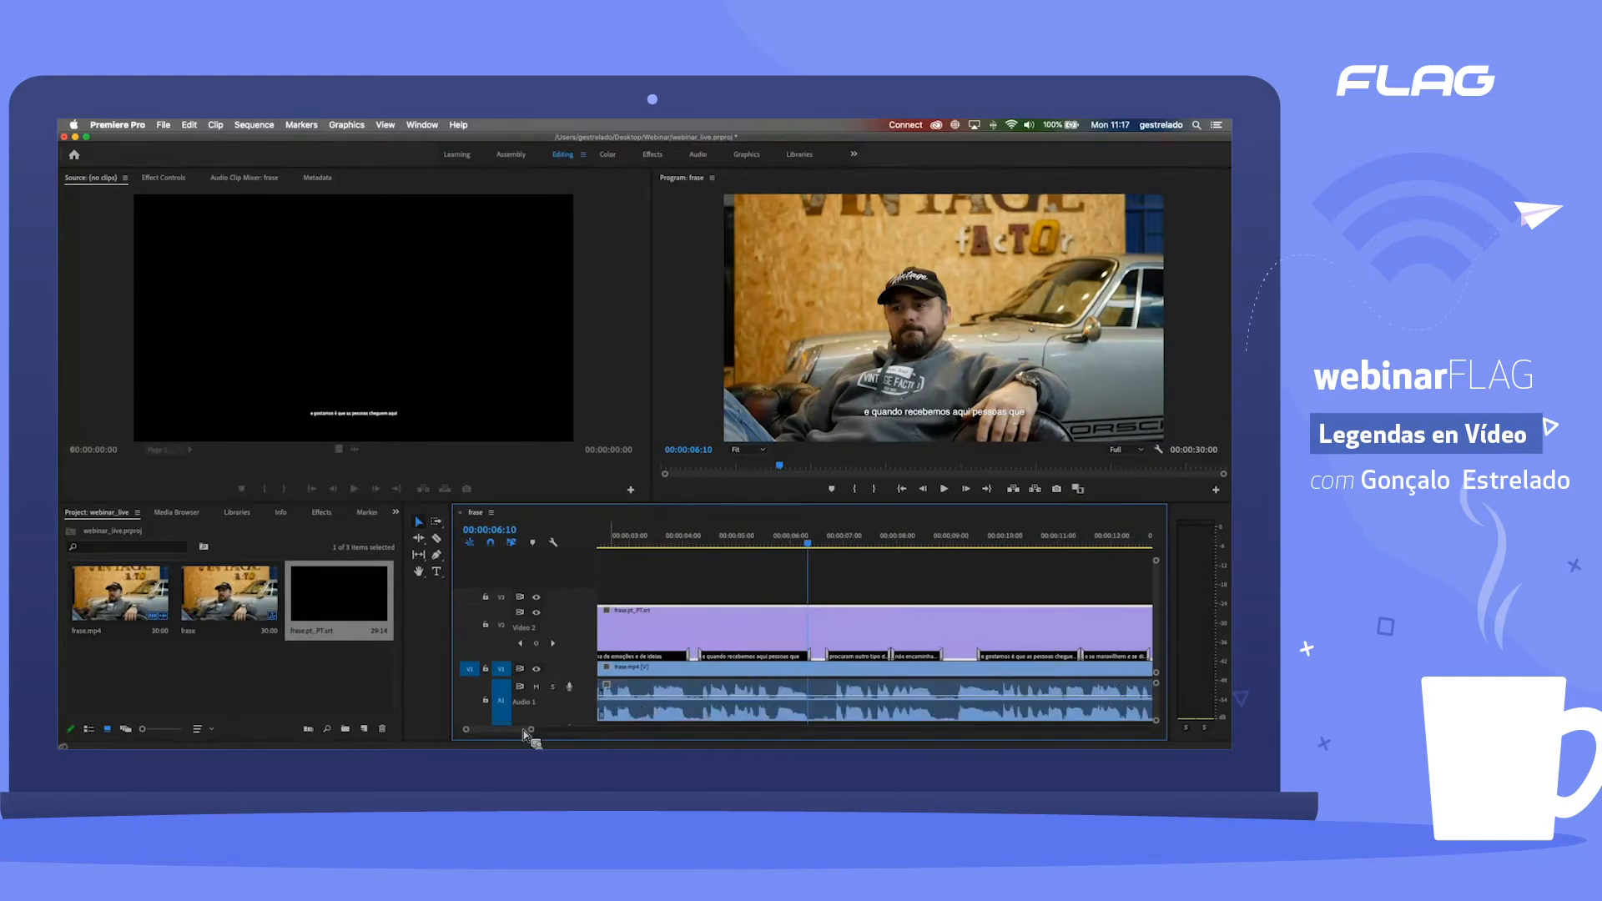
left_click_drag(529, 733, 509, 741)
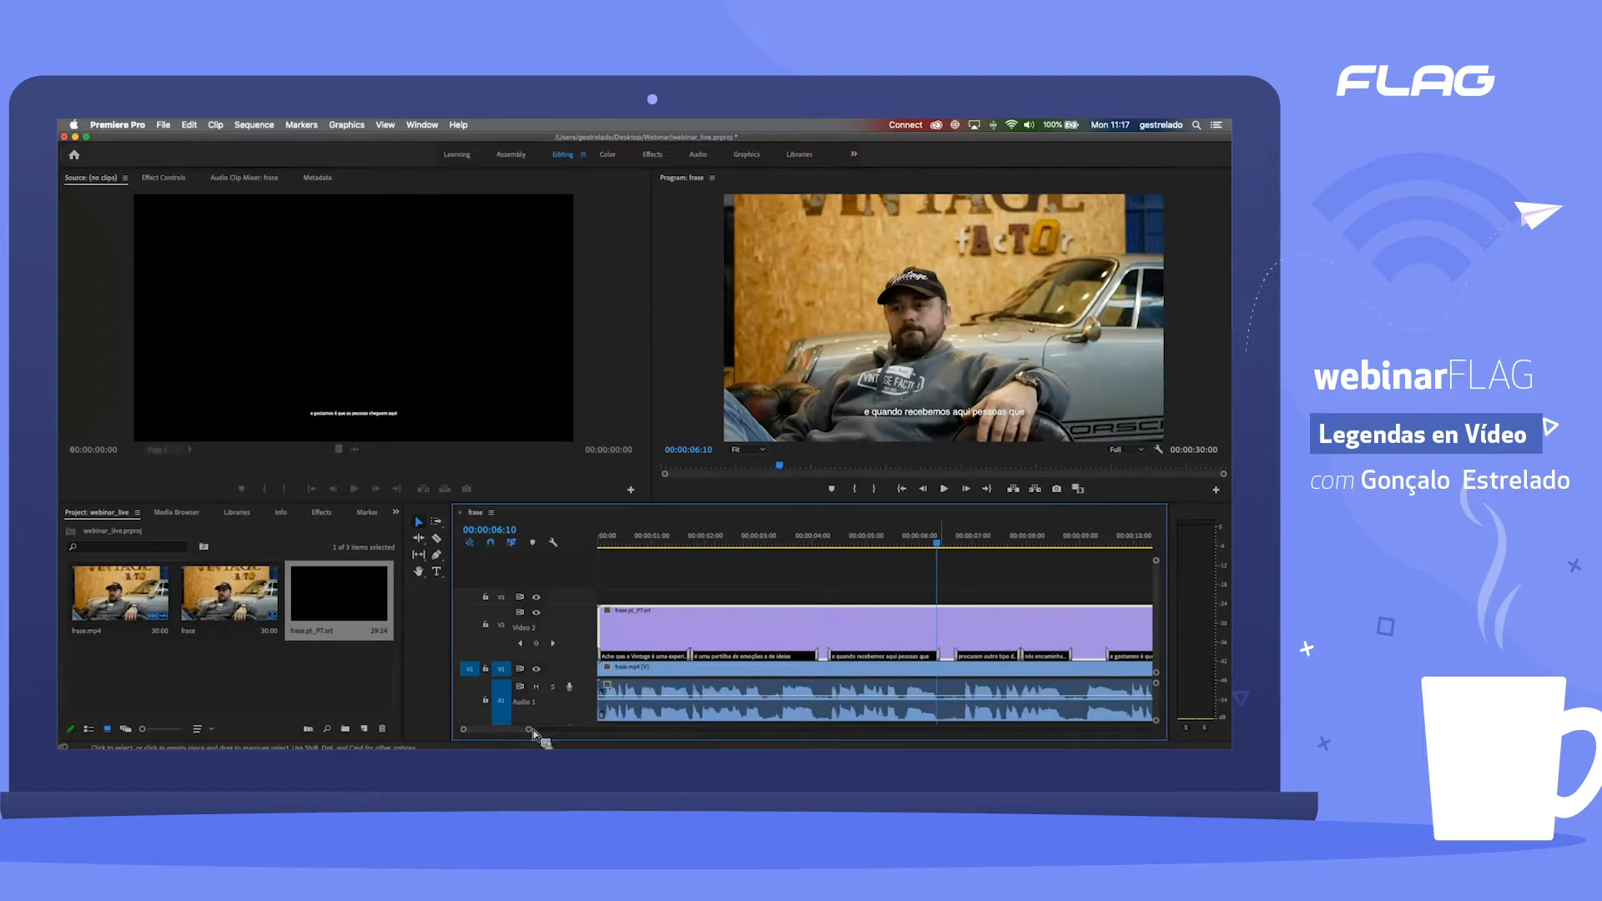
left_click_drag(531, 734, 558, 731)
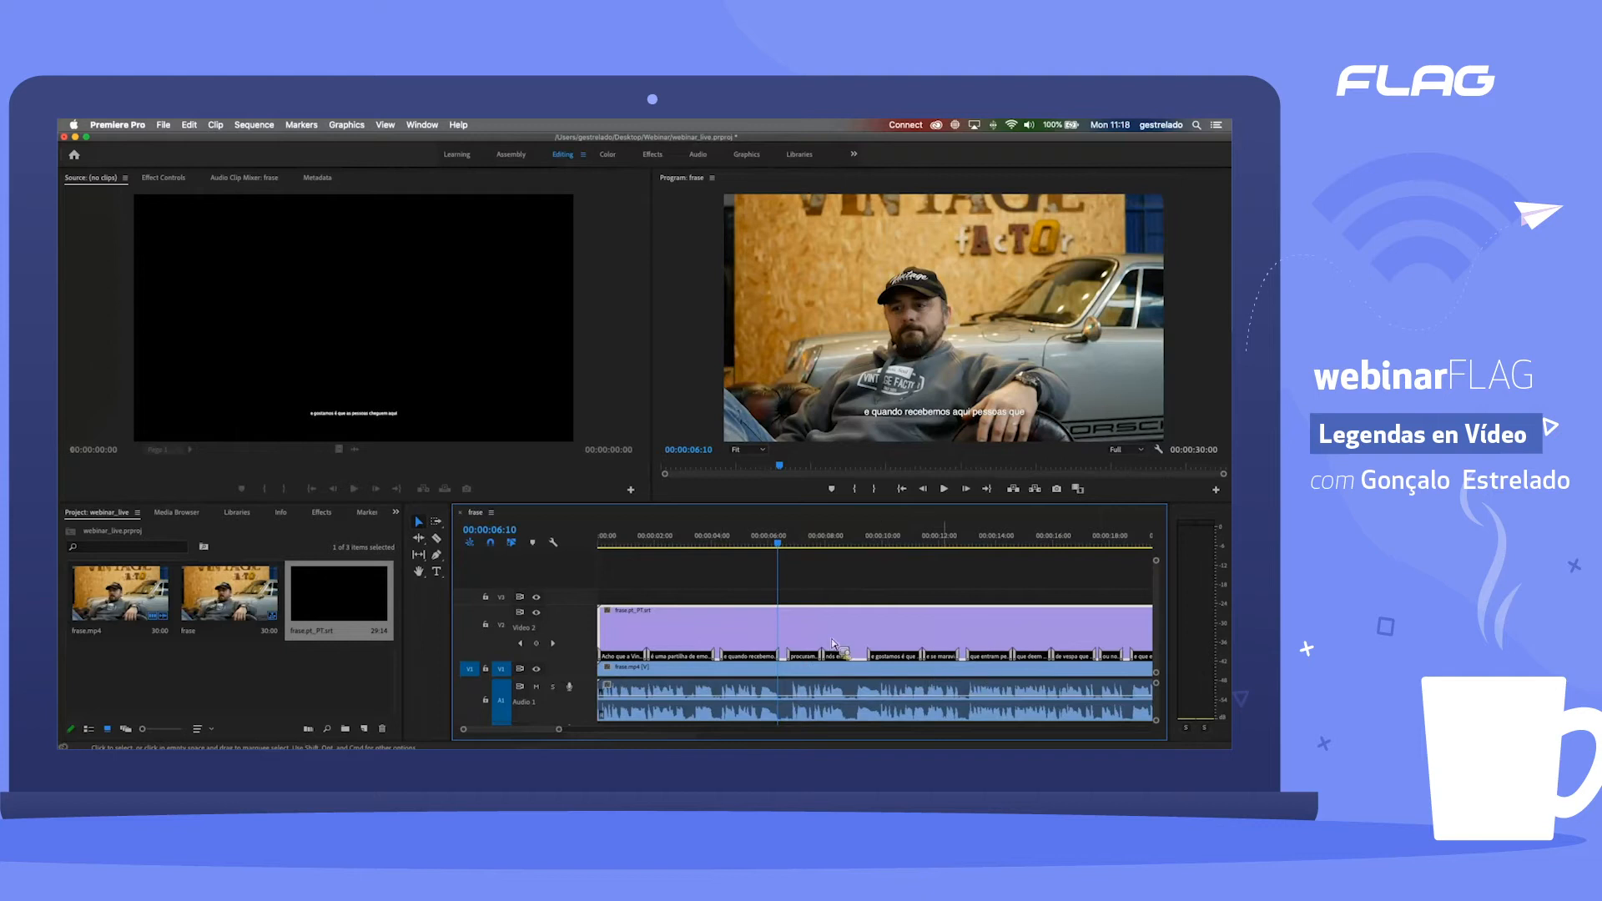
left_click_drag(668, 546, 578, 541)
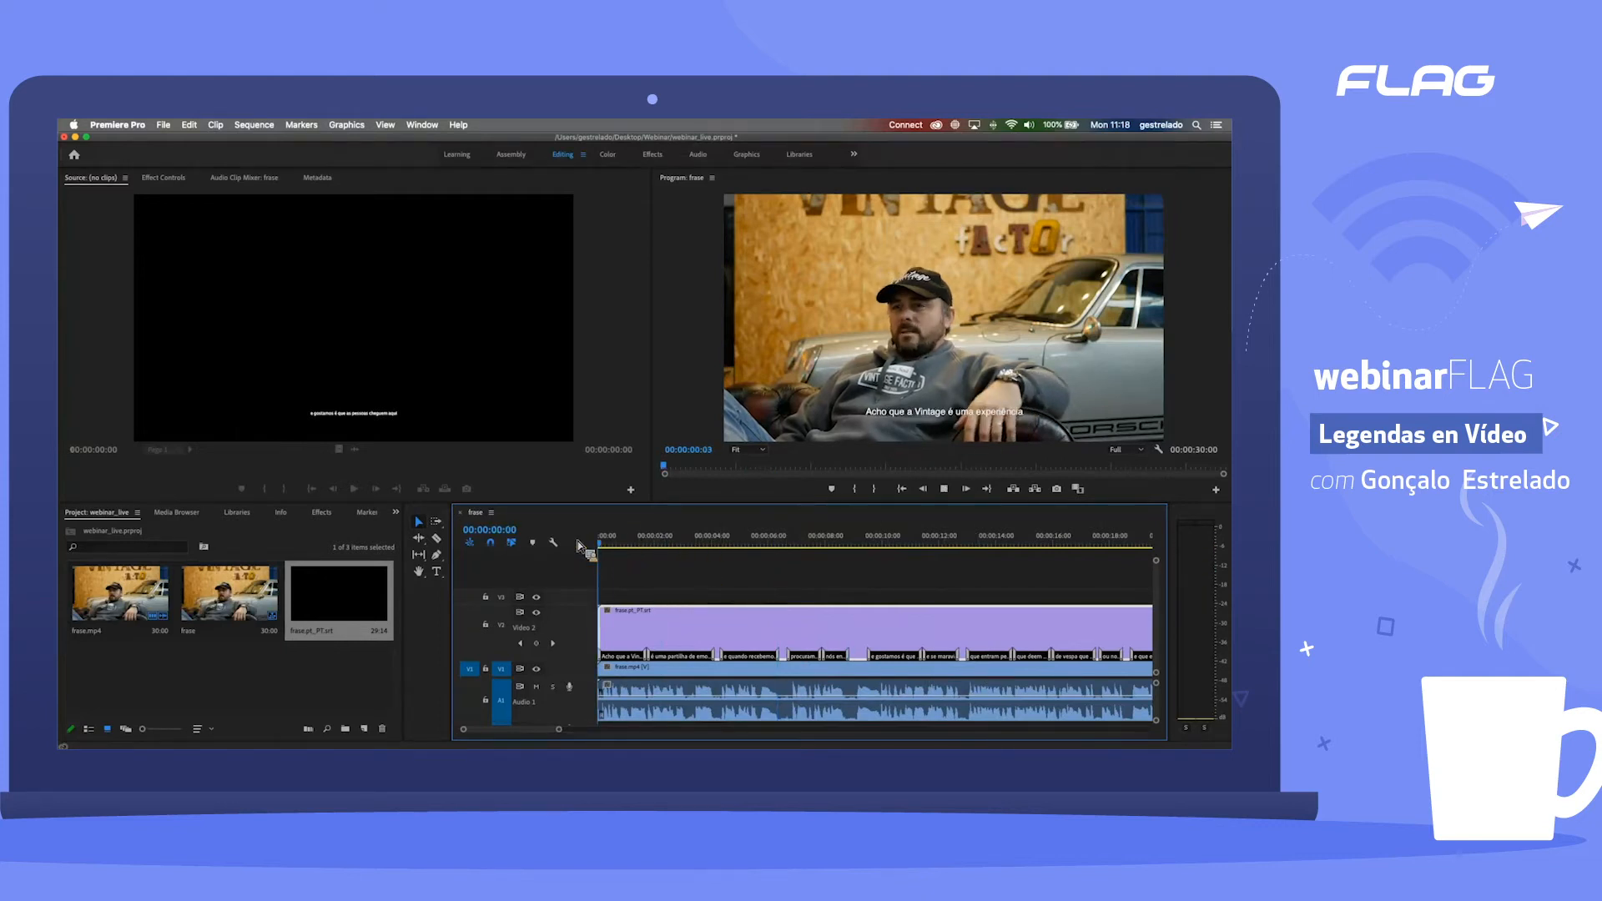
key("space")
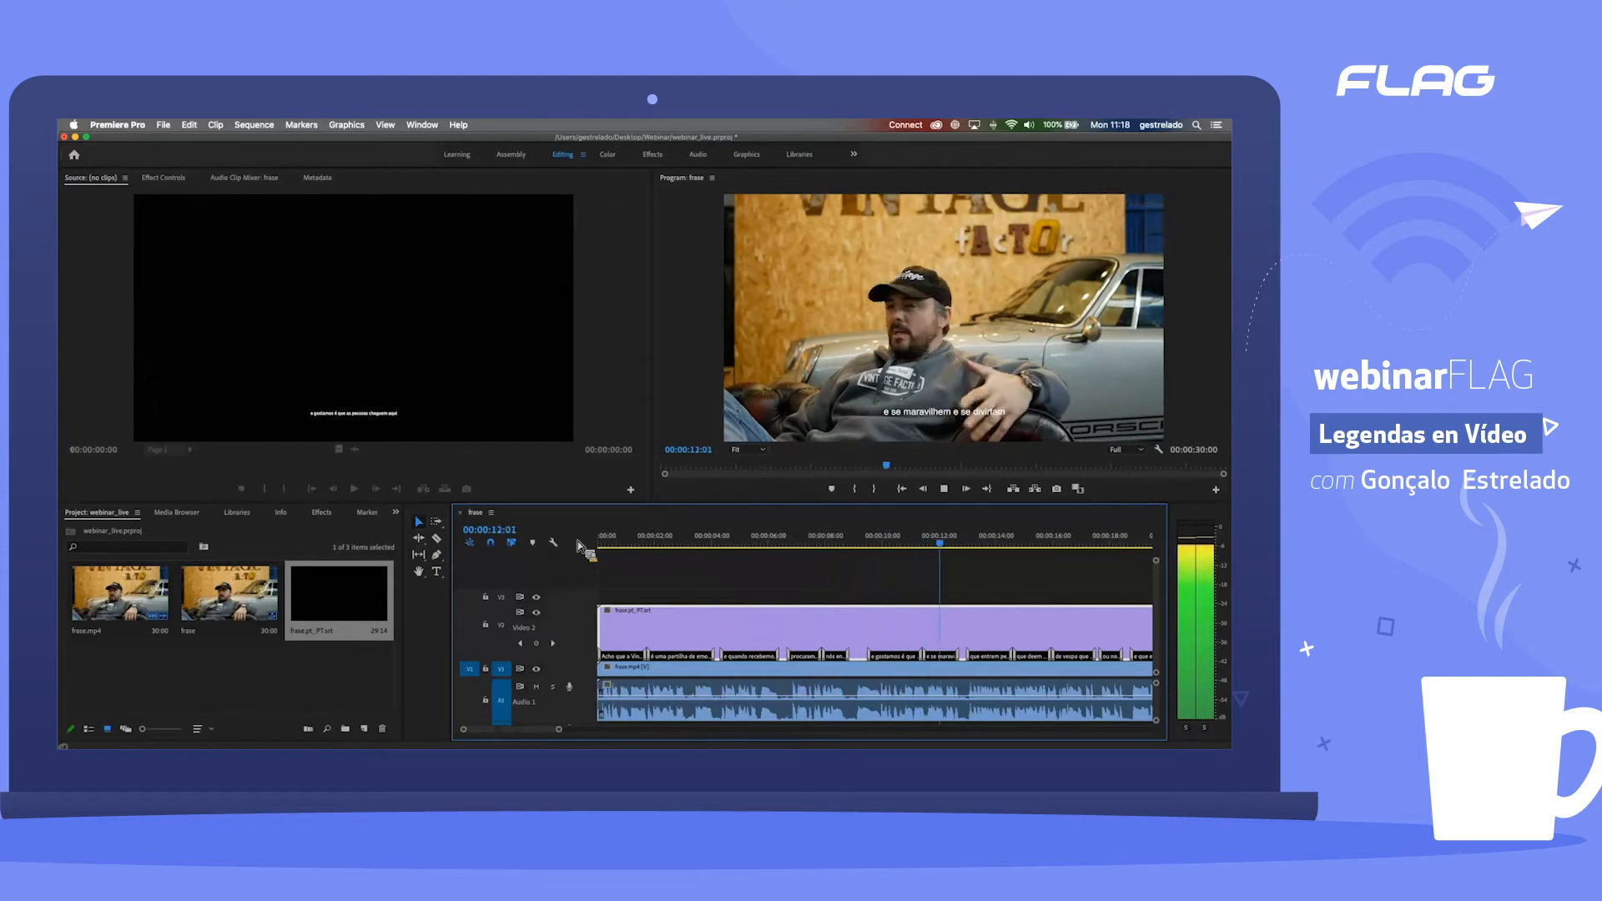
key("space")
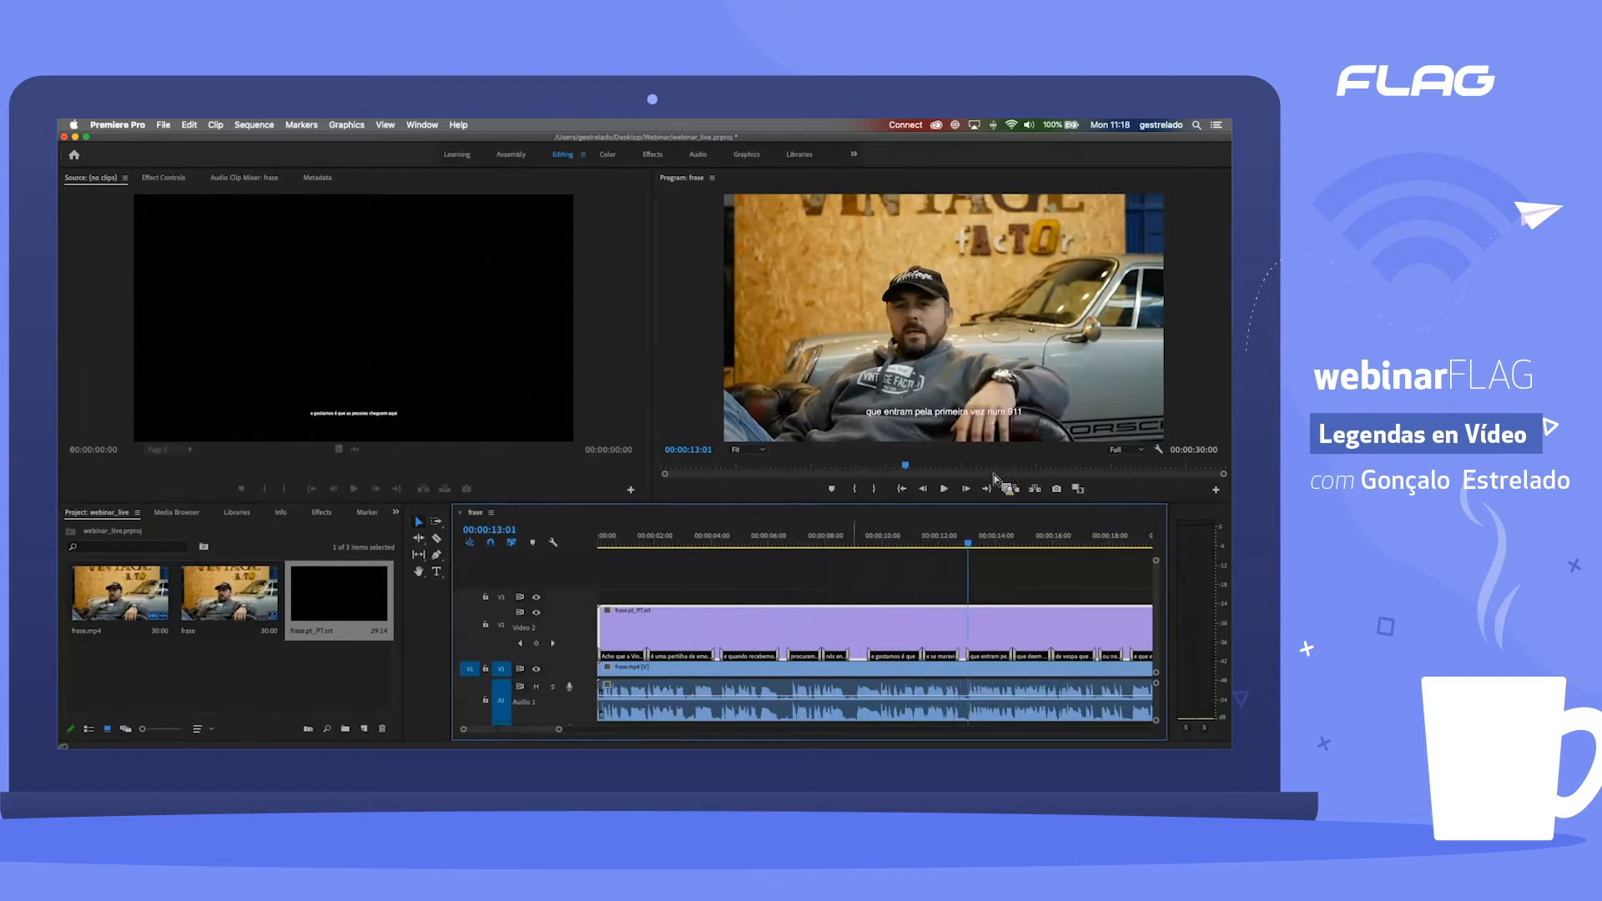
Step: Return the playhead to the sequence start and remove the frase.pt_PT.srt captions clip from track V2
left_click_drag(560, 731, 615, 738)
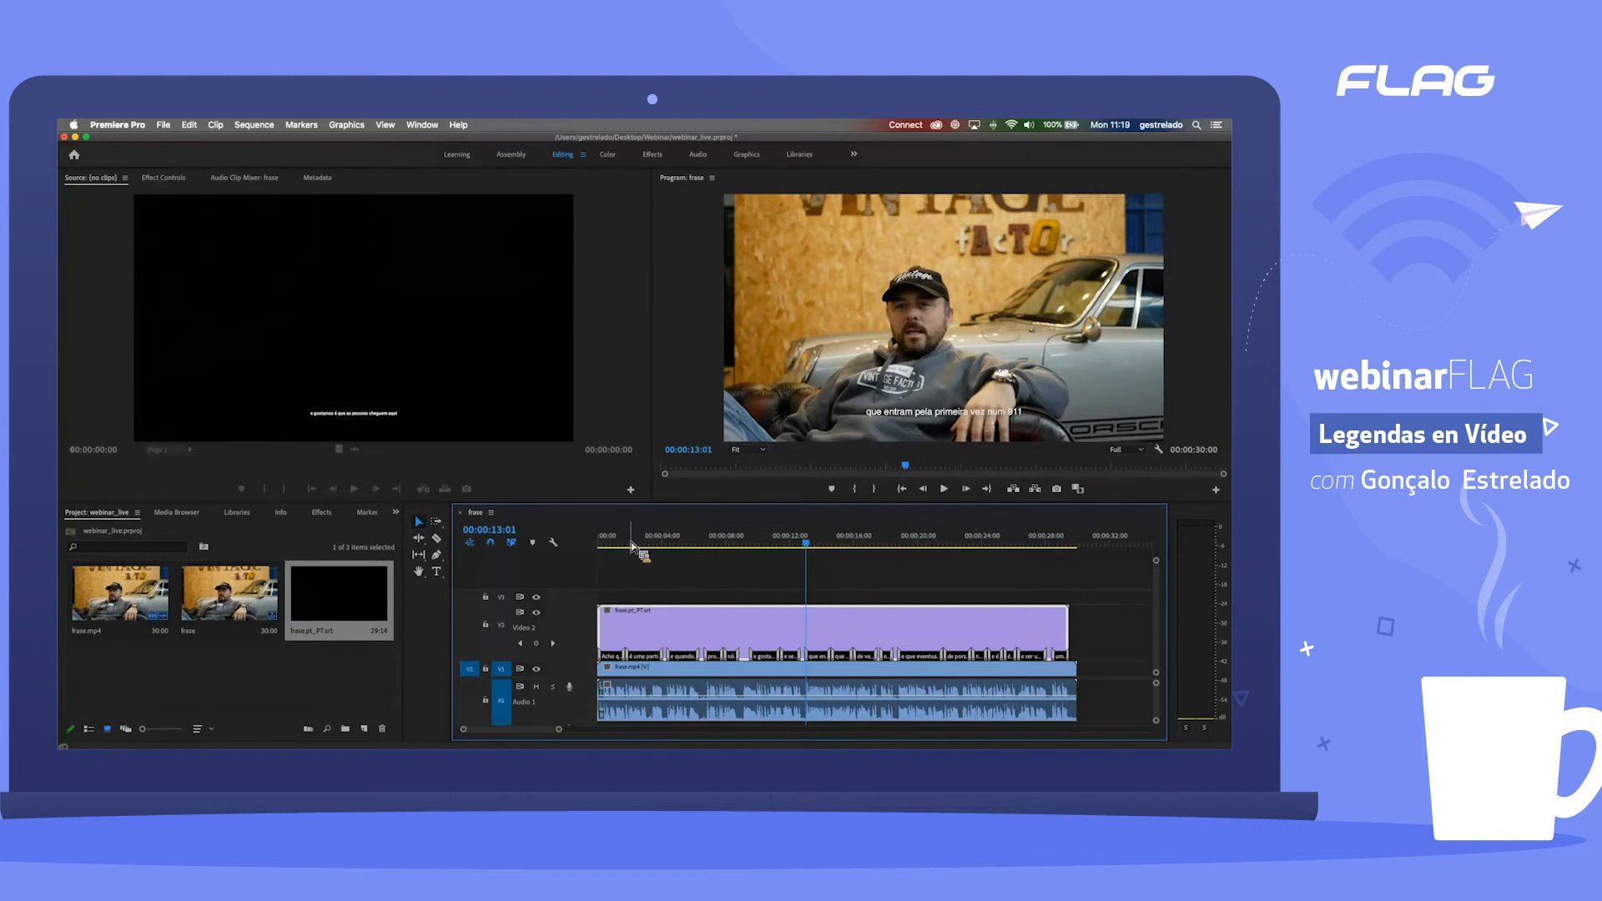
key("Home")
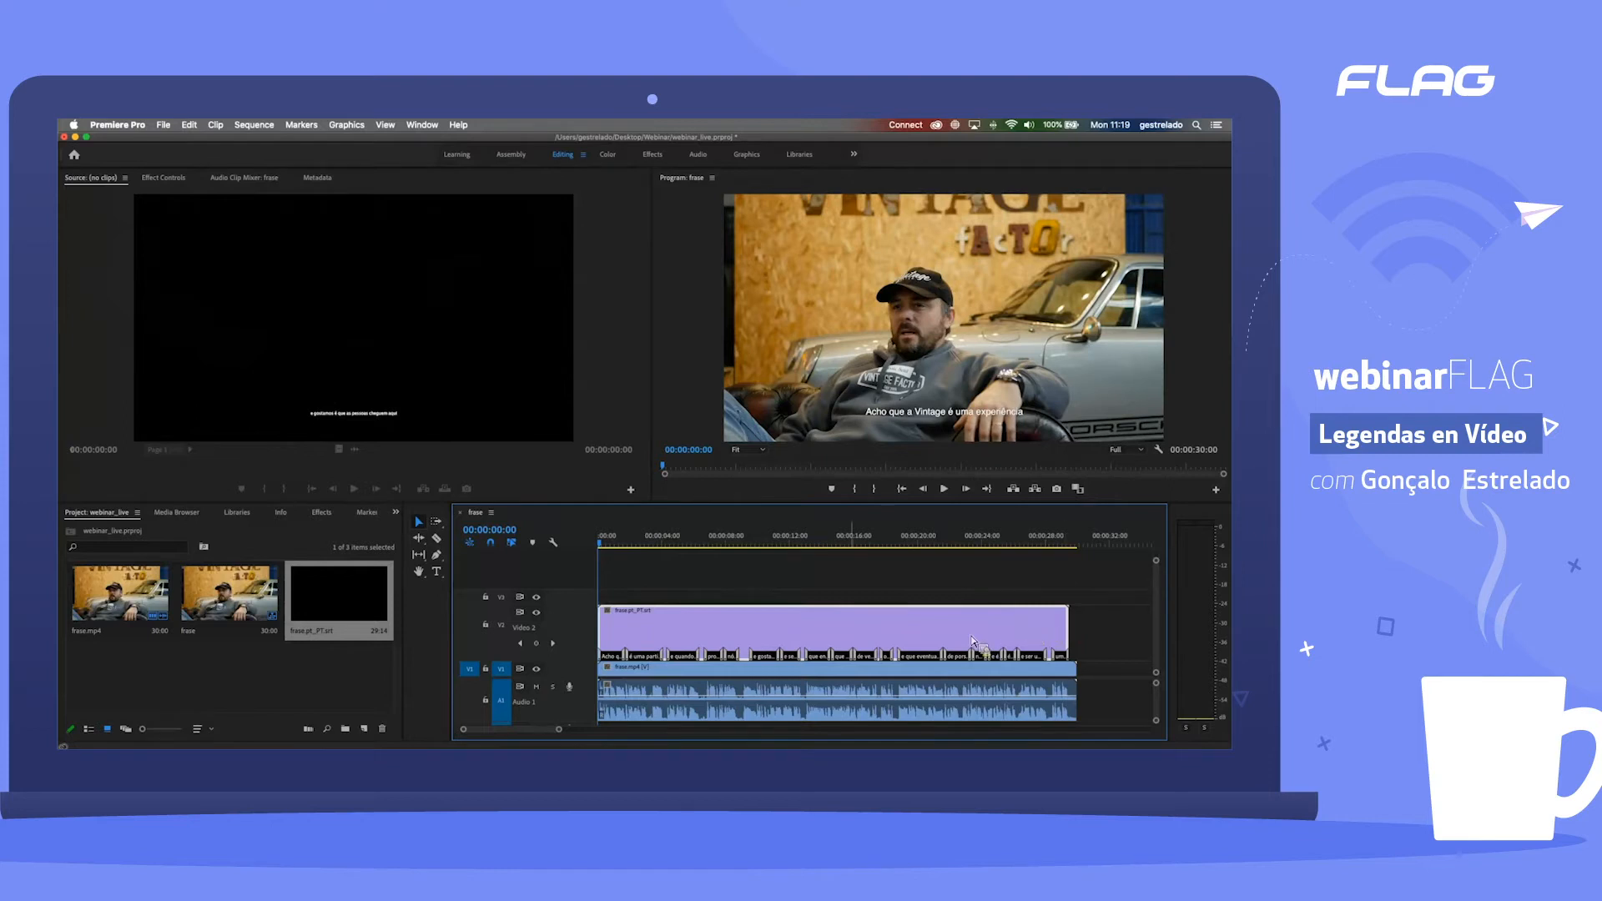
left_click(296, 694)
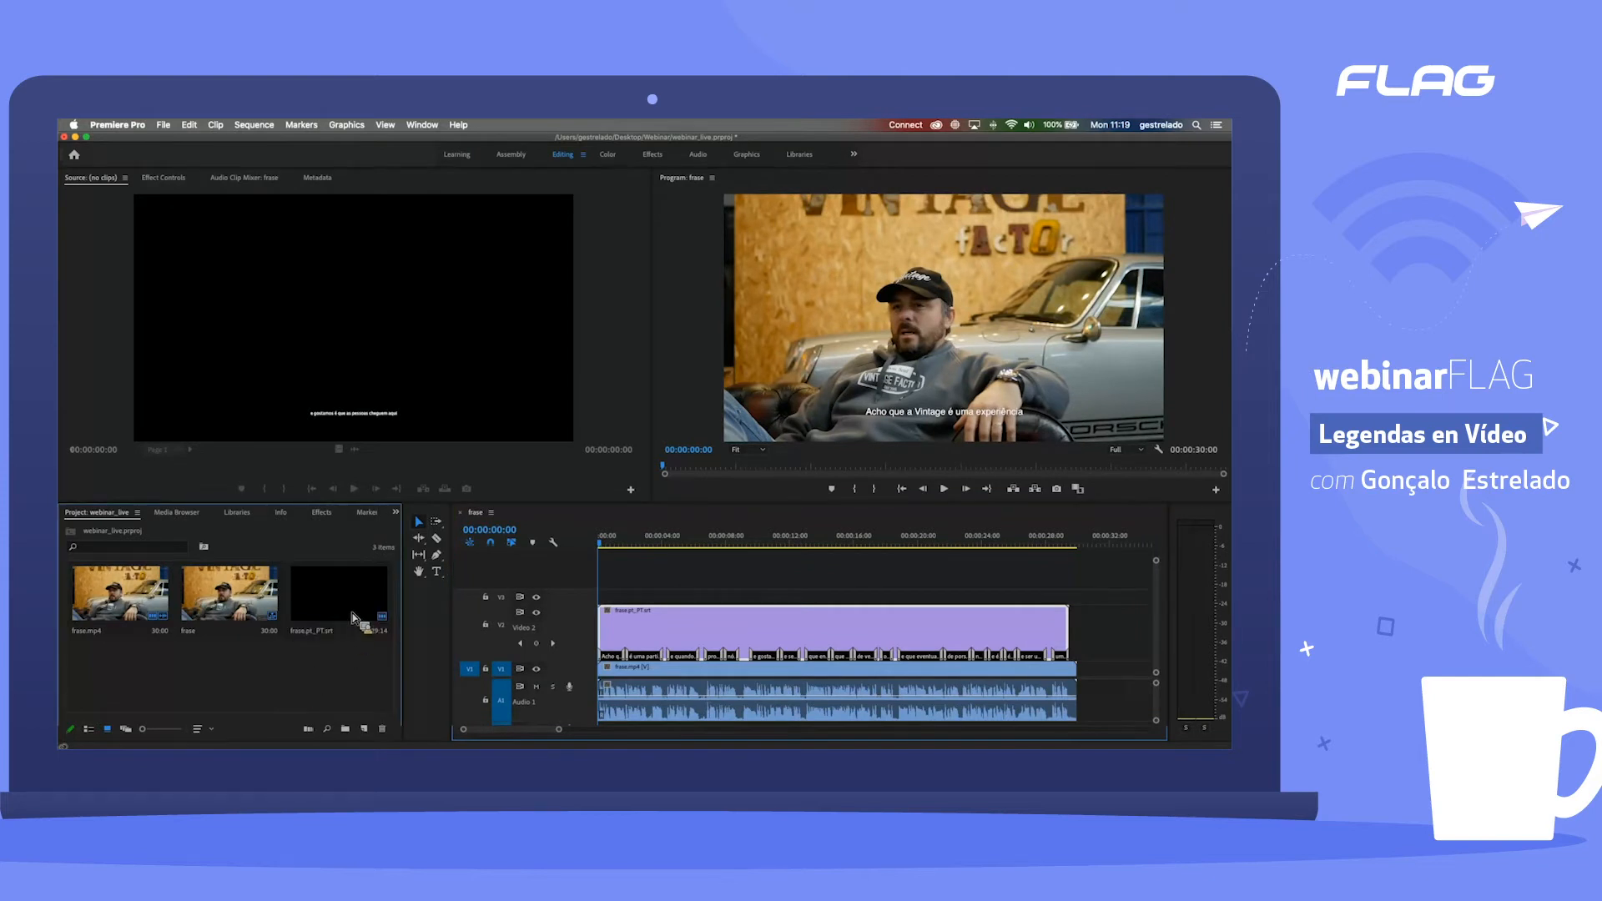
left_click_drag(352, 617, 370, 734)
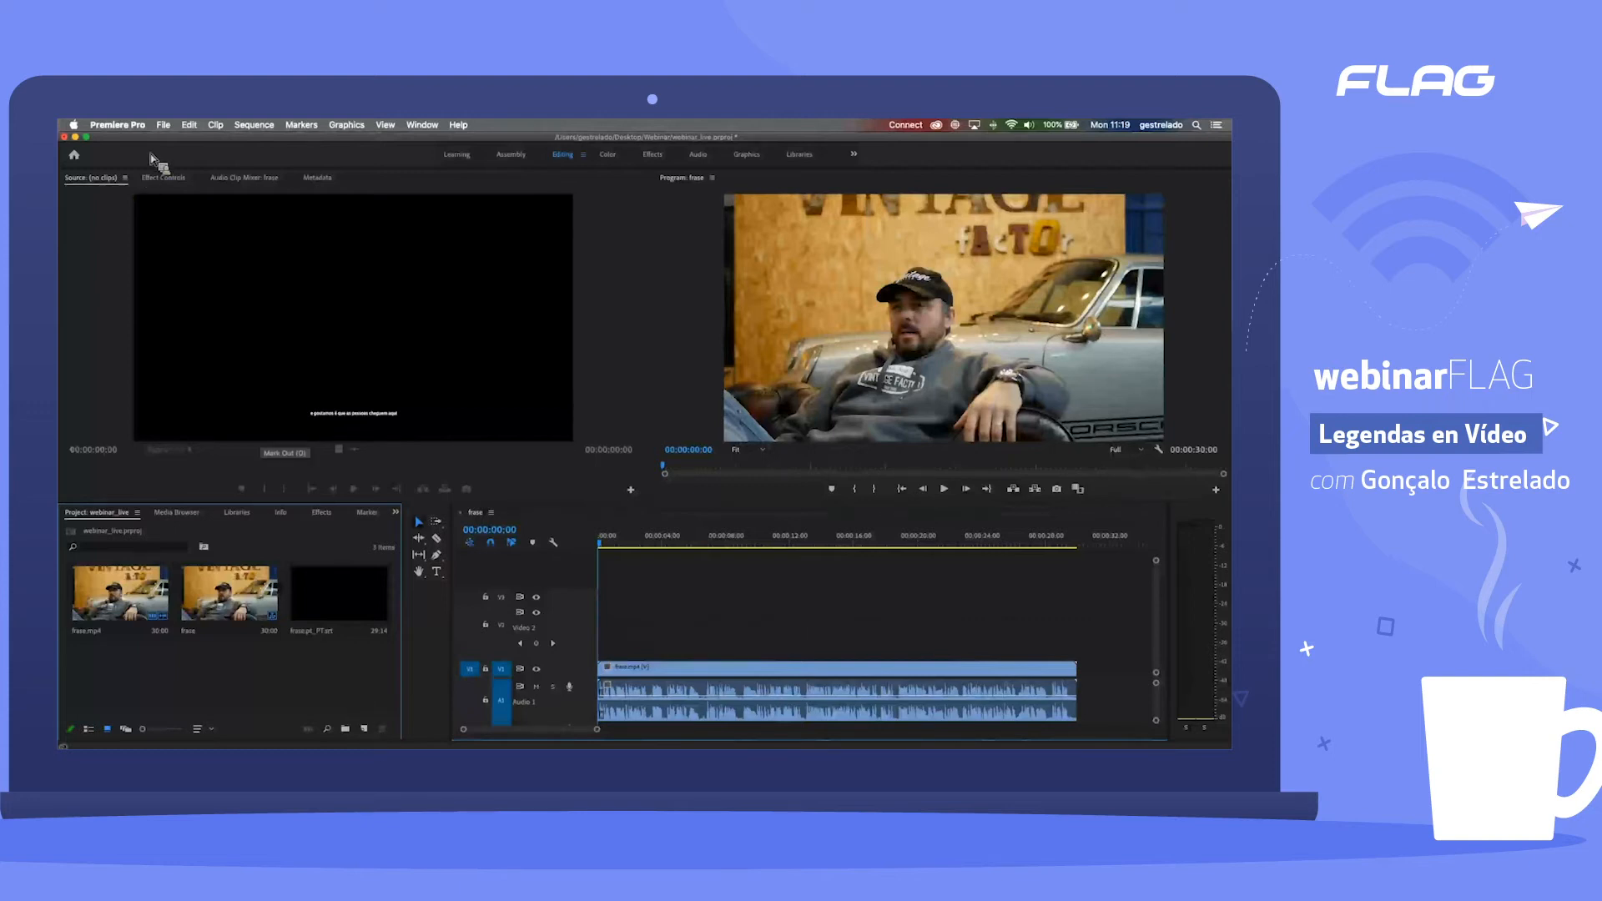
Step: Start a new captions item, examine the available caption standards, and cancel without creating it
left_click(165, 126)
mouse_move(173, 140)
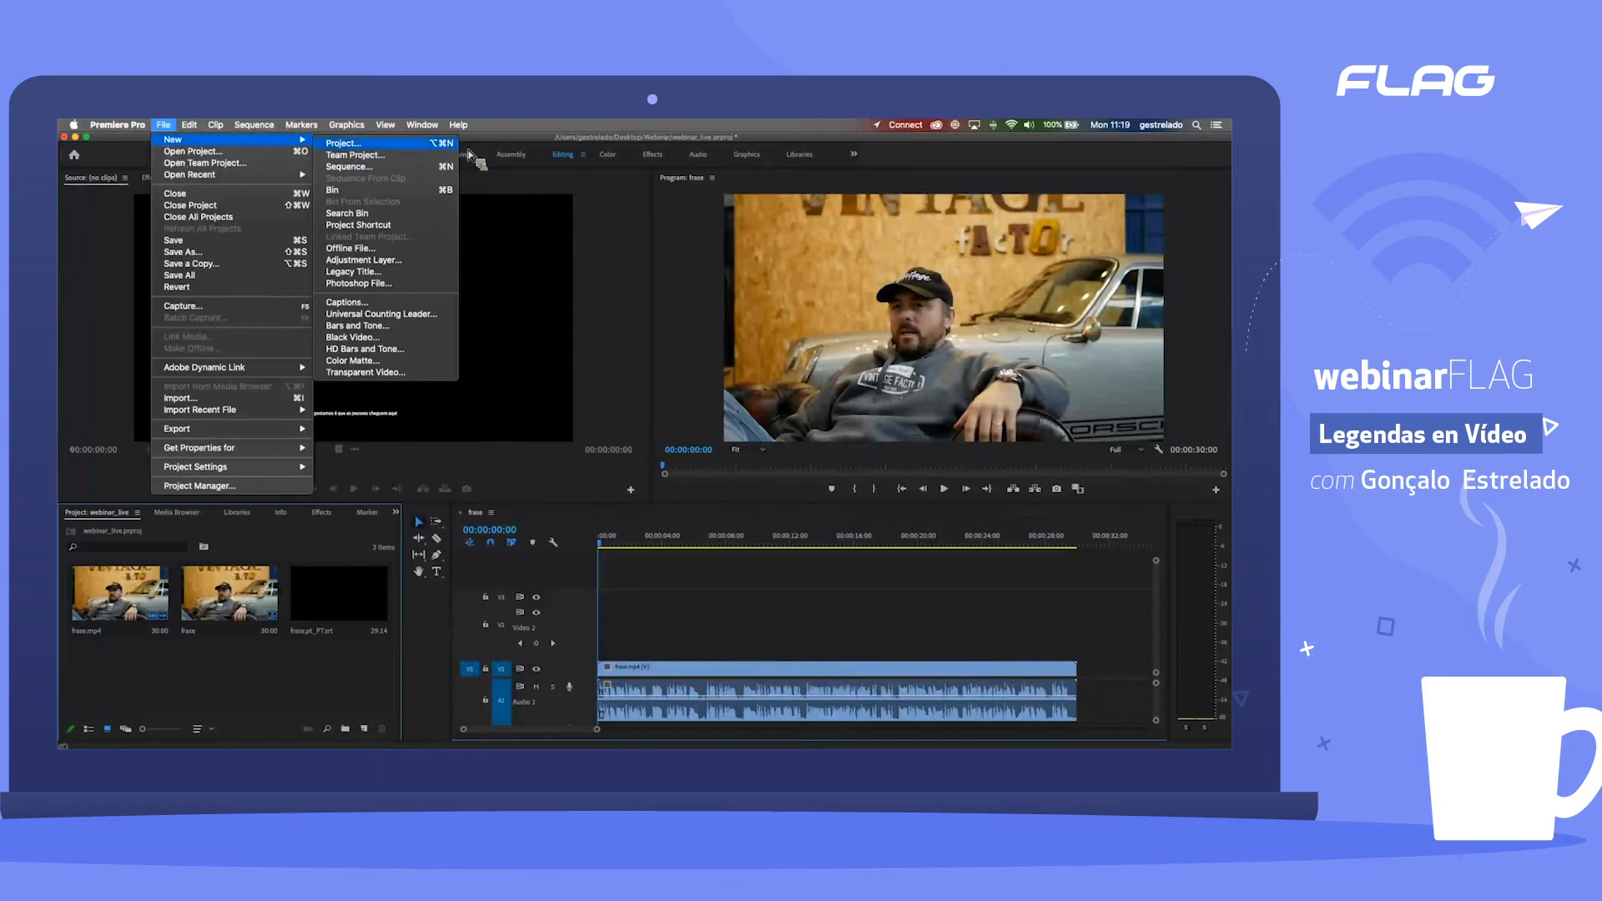
left_click(388, 303)
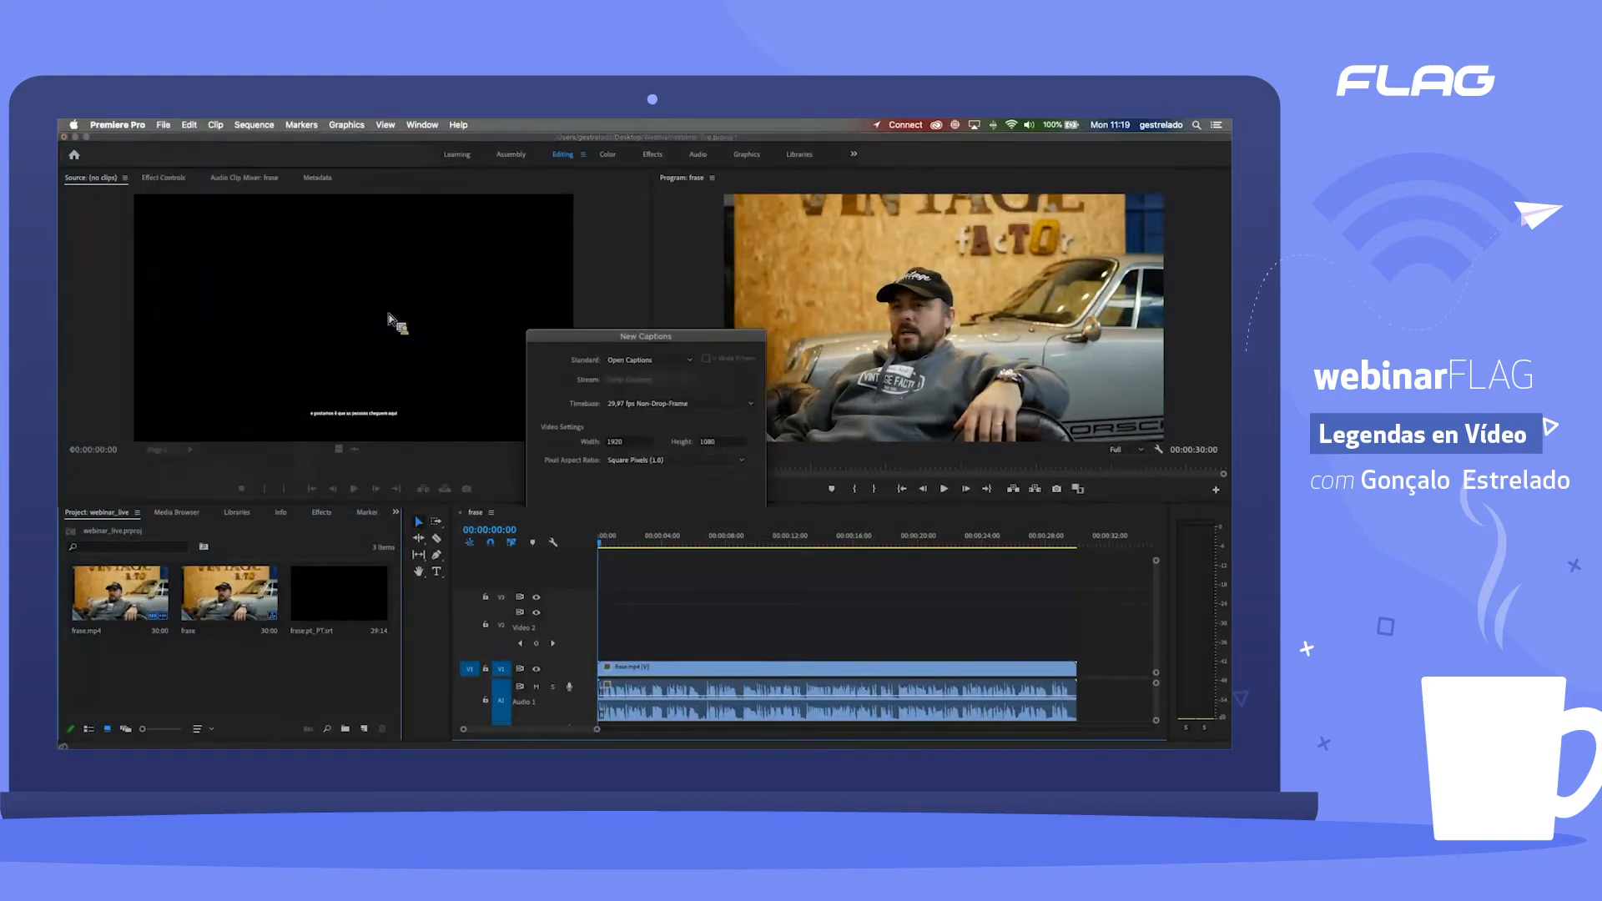
left_click_drag(654, 336, 643, 340)
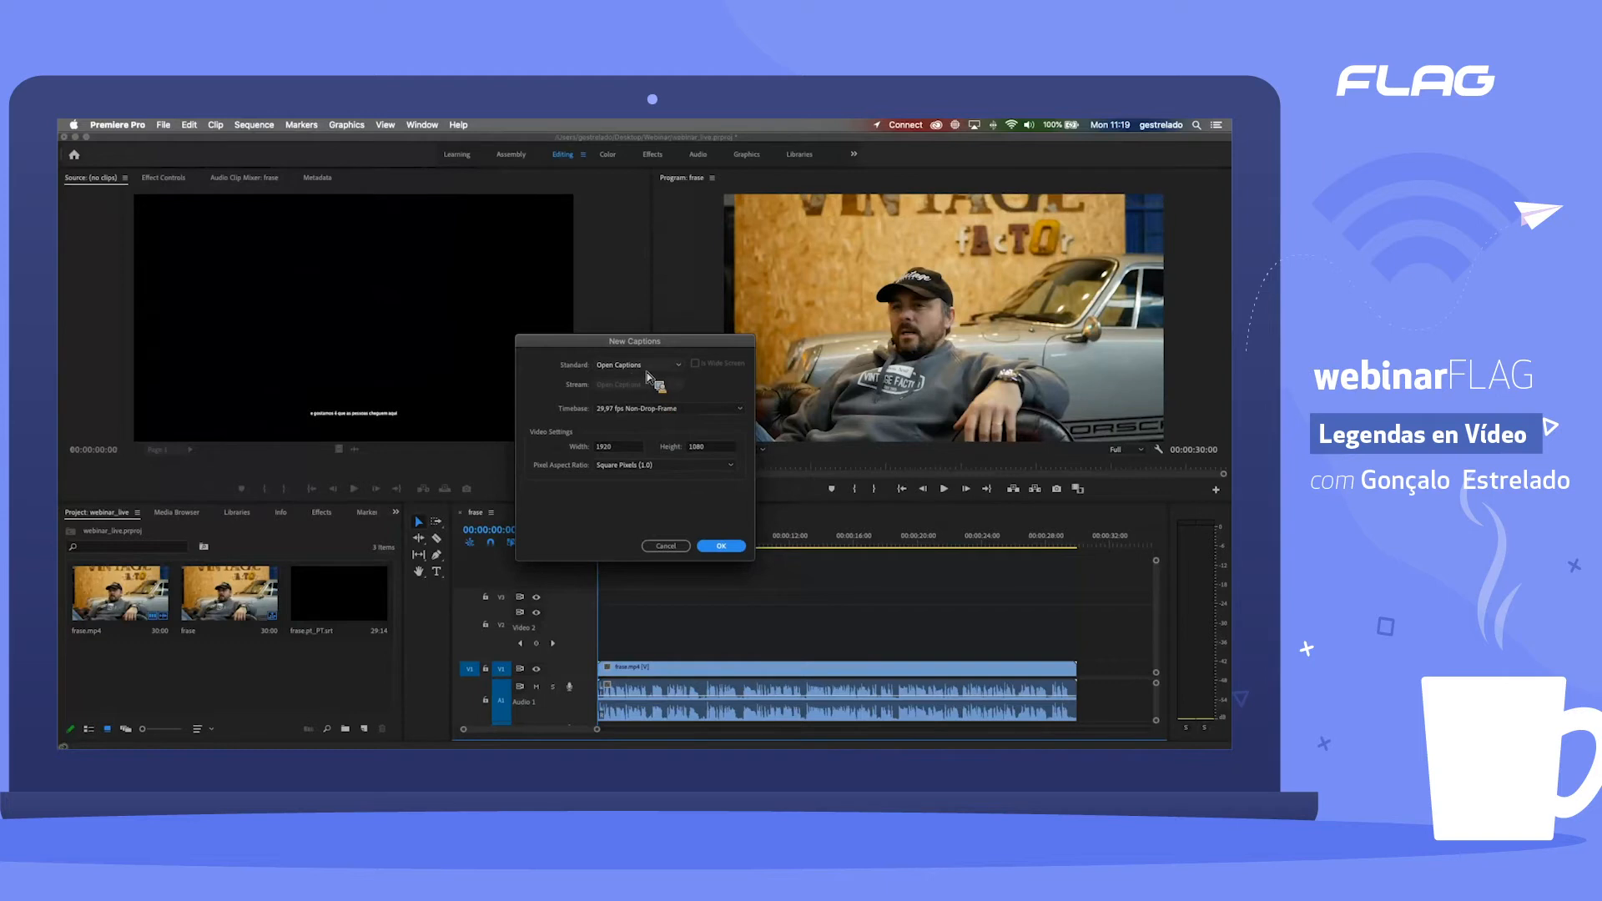
left_click(634, 369)
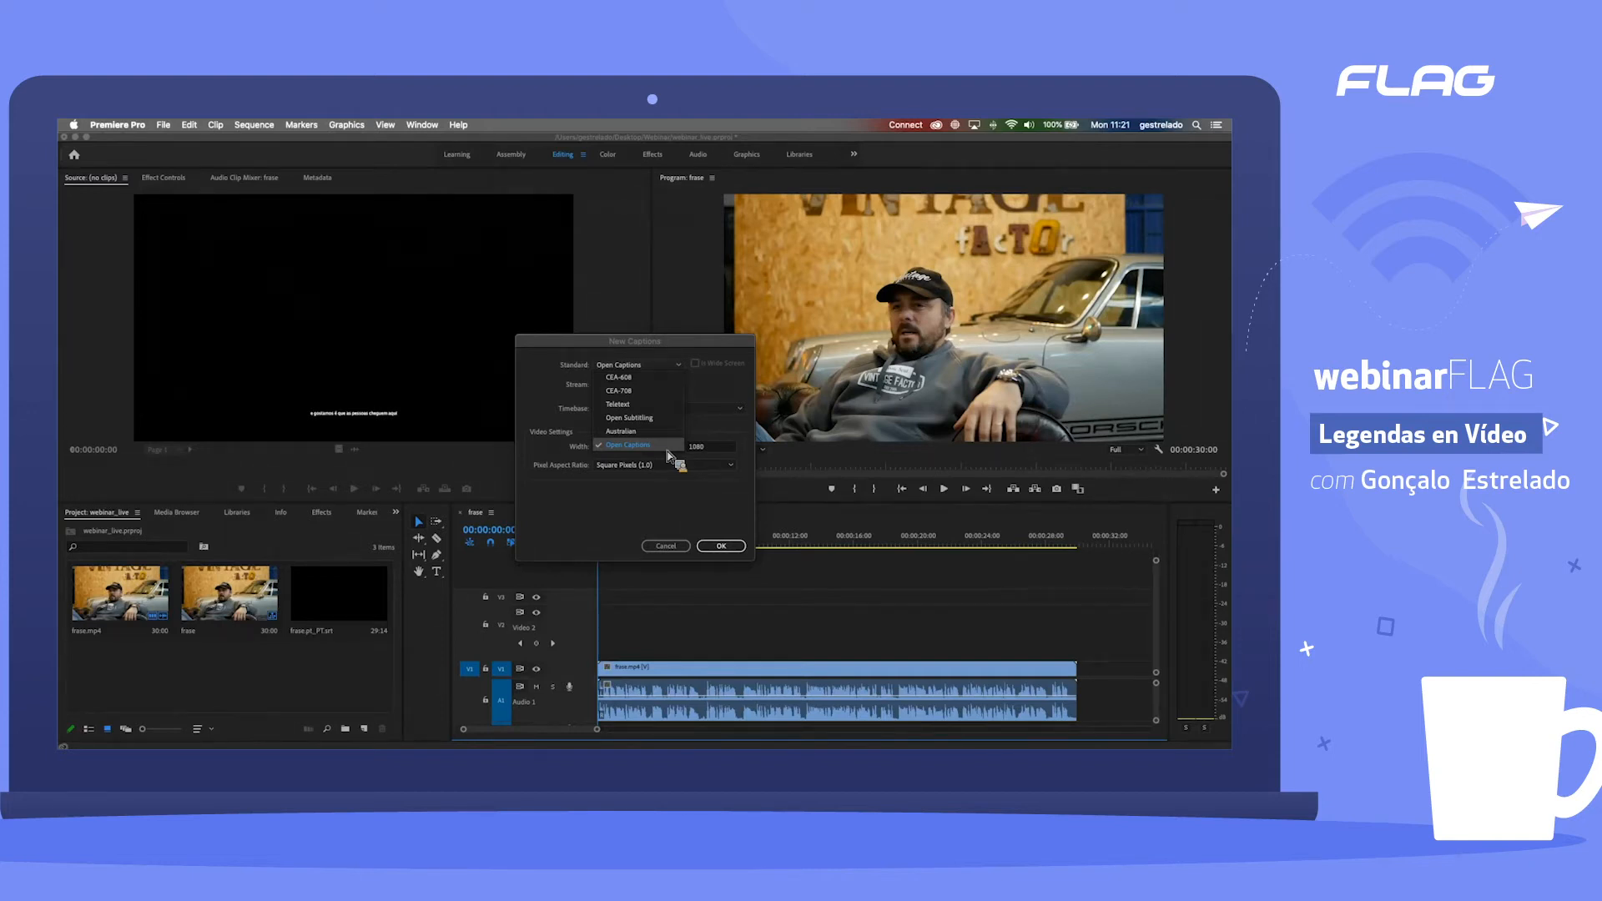
left_click(667, 455)
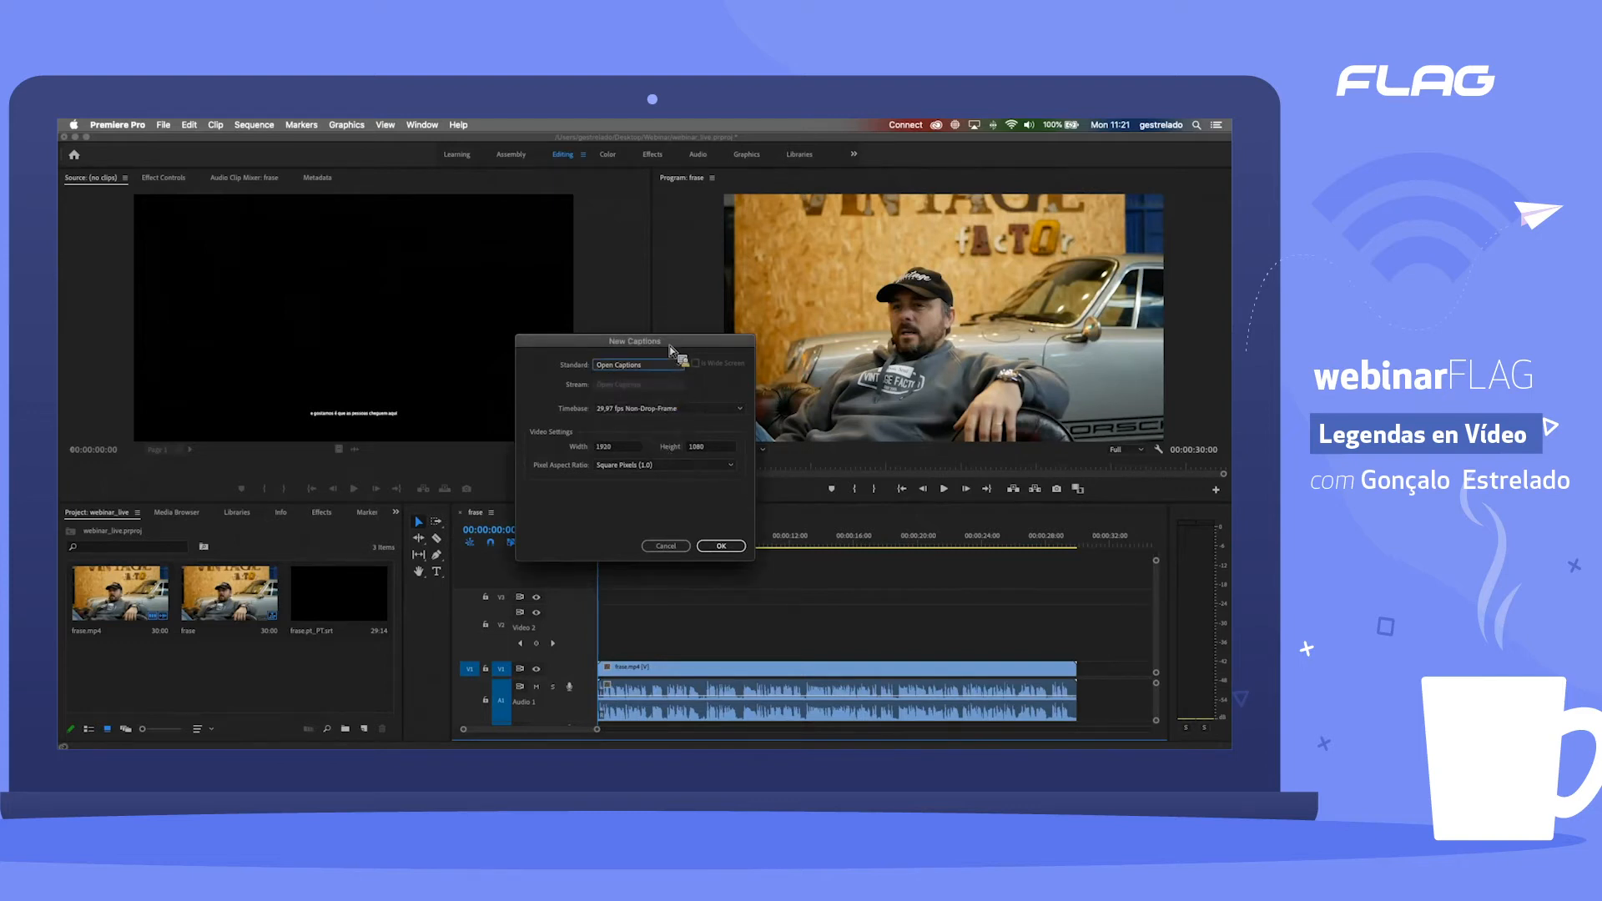
left_click_drag(669, 346, 657, 343)
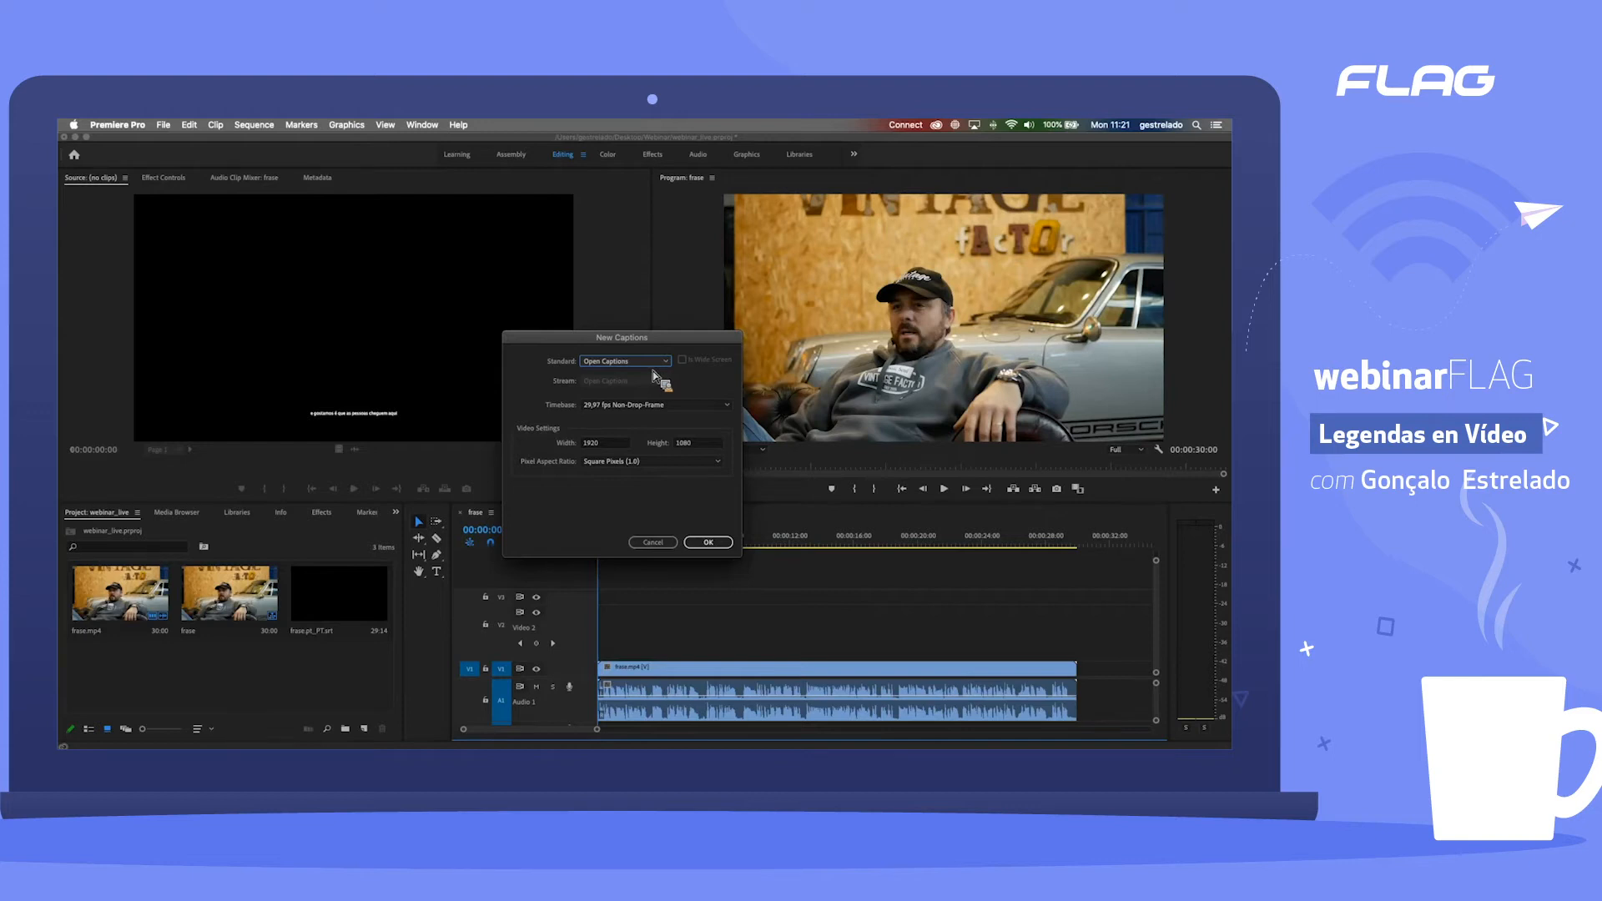
left_click(634, 362)
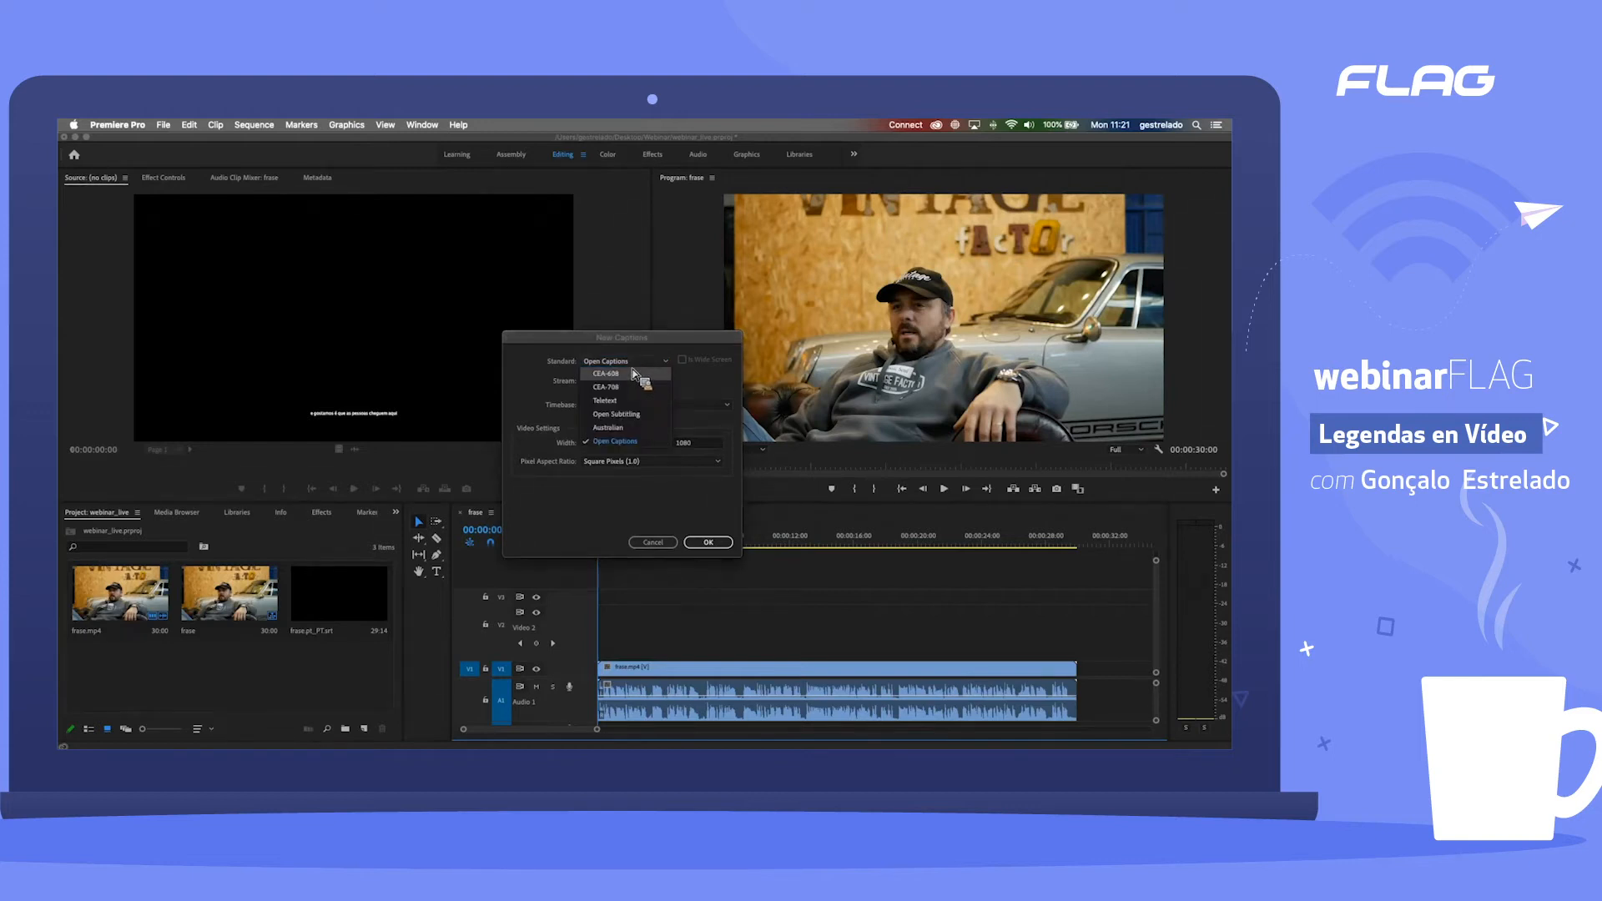
left_click(633, 364)
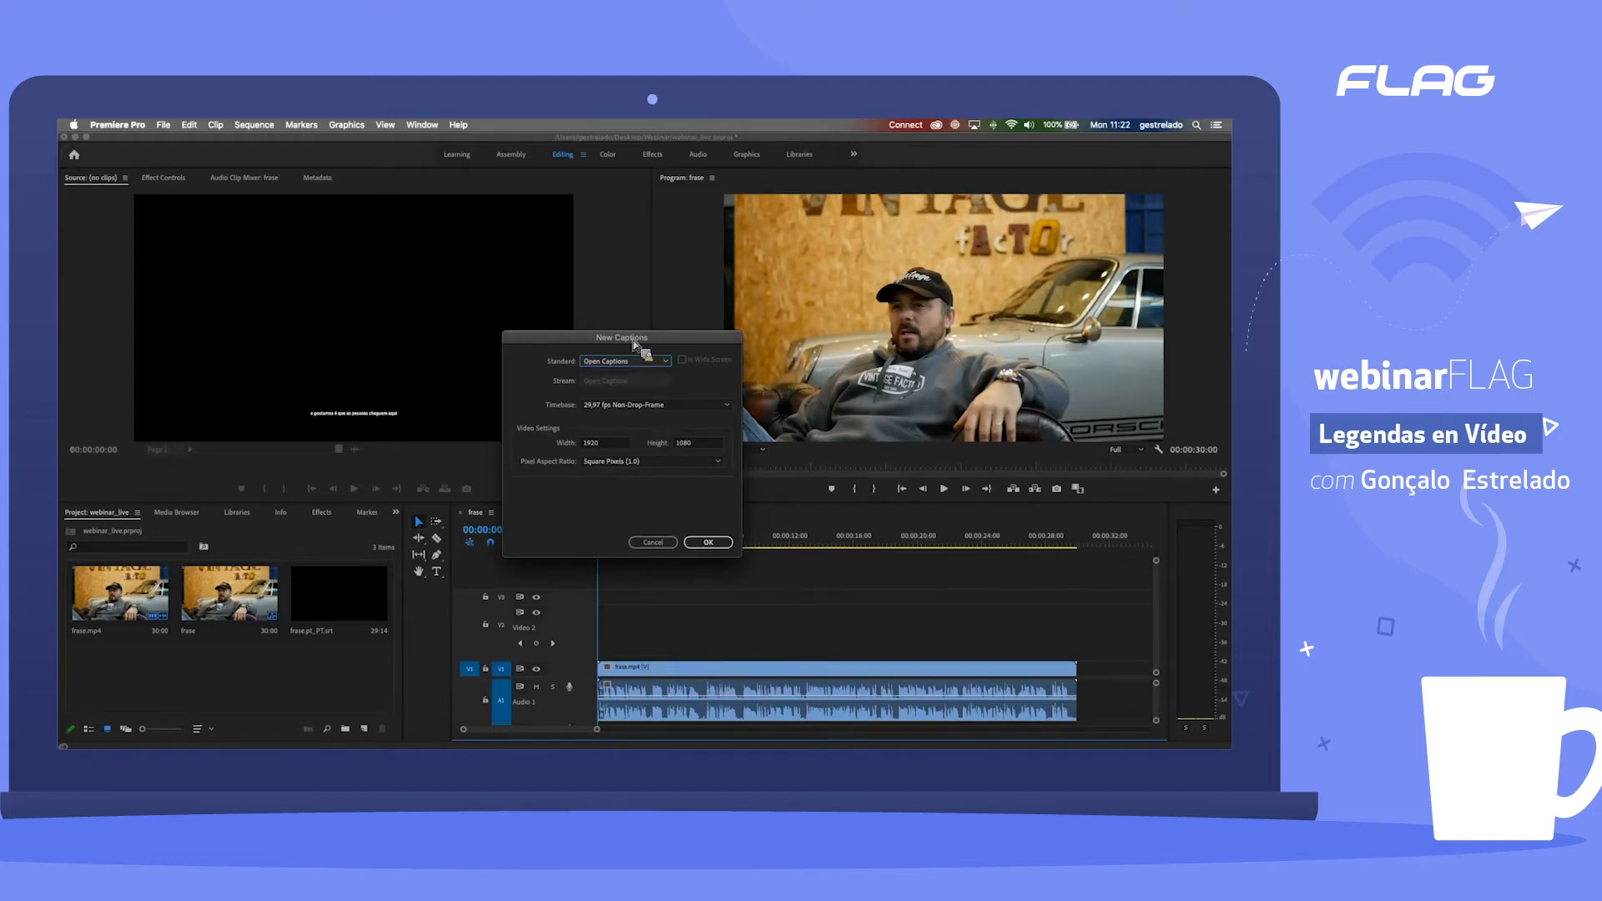
left_click(660, 544)
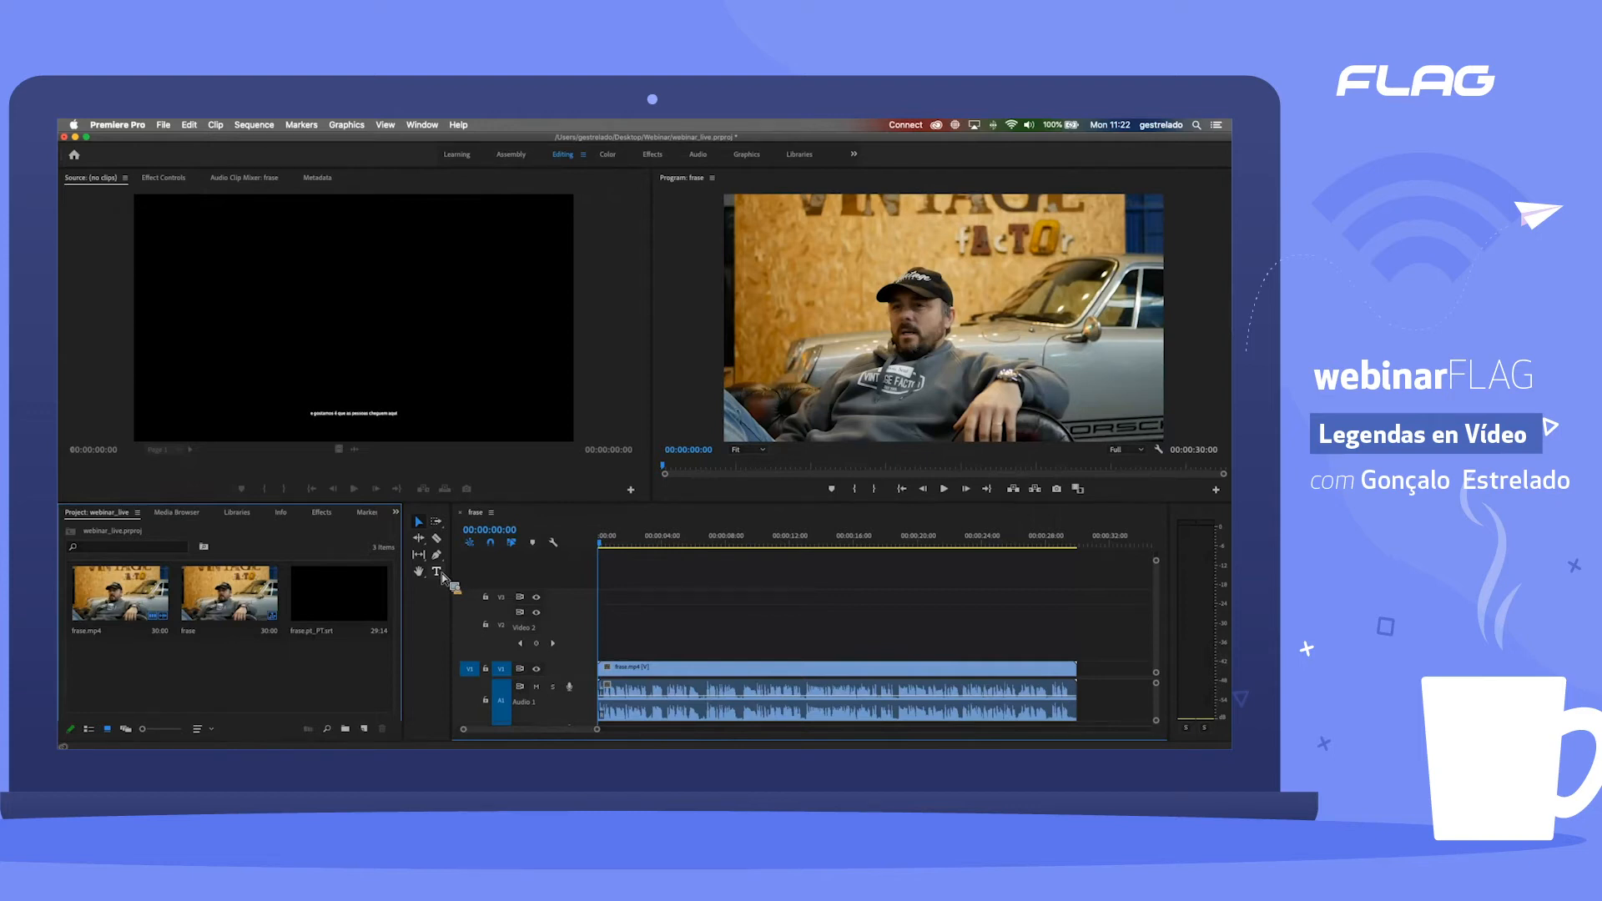
Step: Start another new captions item from the project and examine its standard, leaving it at Open Captions
left_click_drag(444, 578, 368, 672)
left_click(364, 729)
left_click(392, 632)
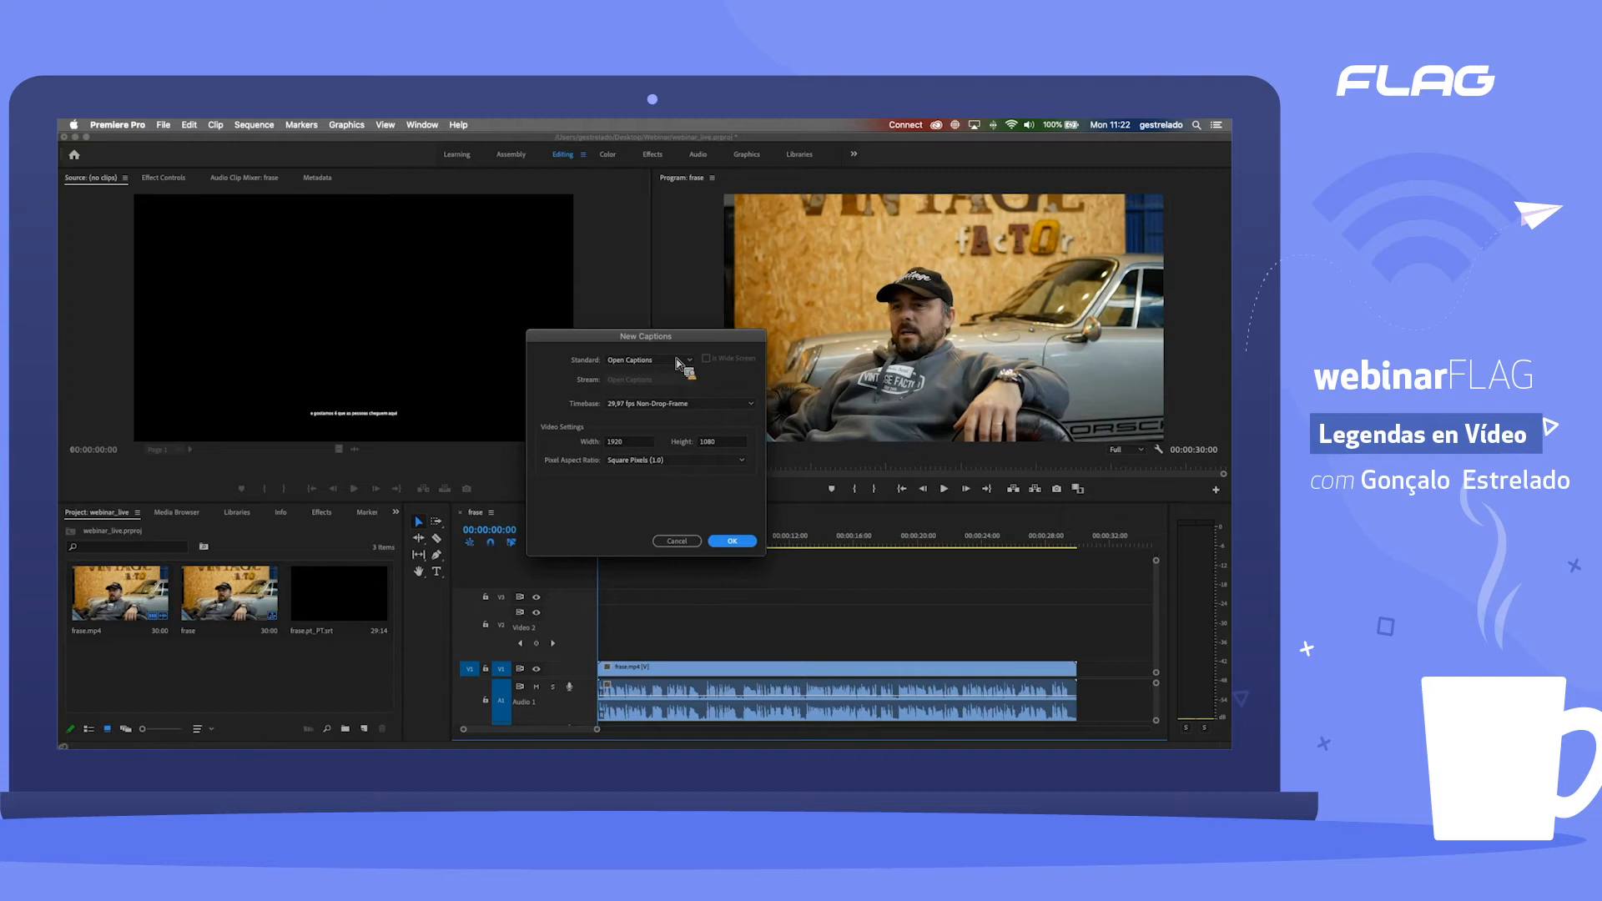
left_click(677, 362)
left_click(677, 365)
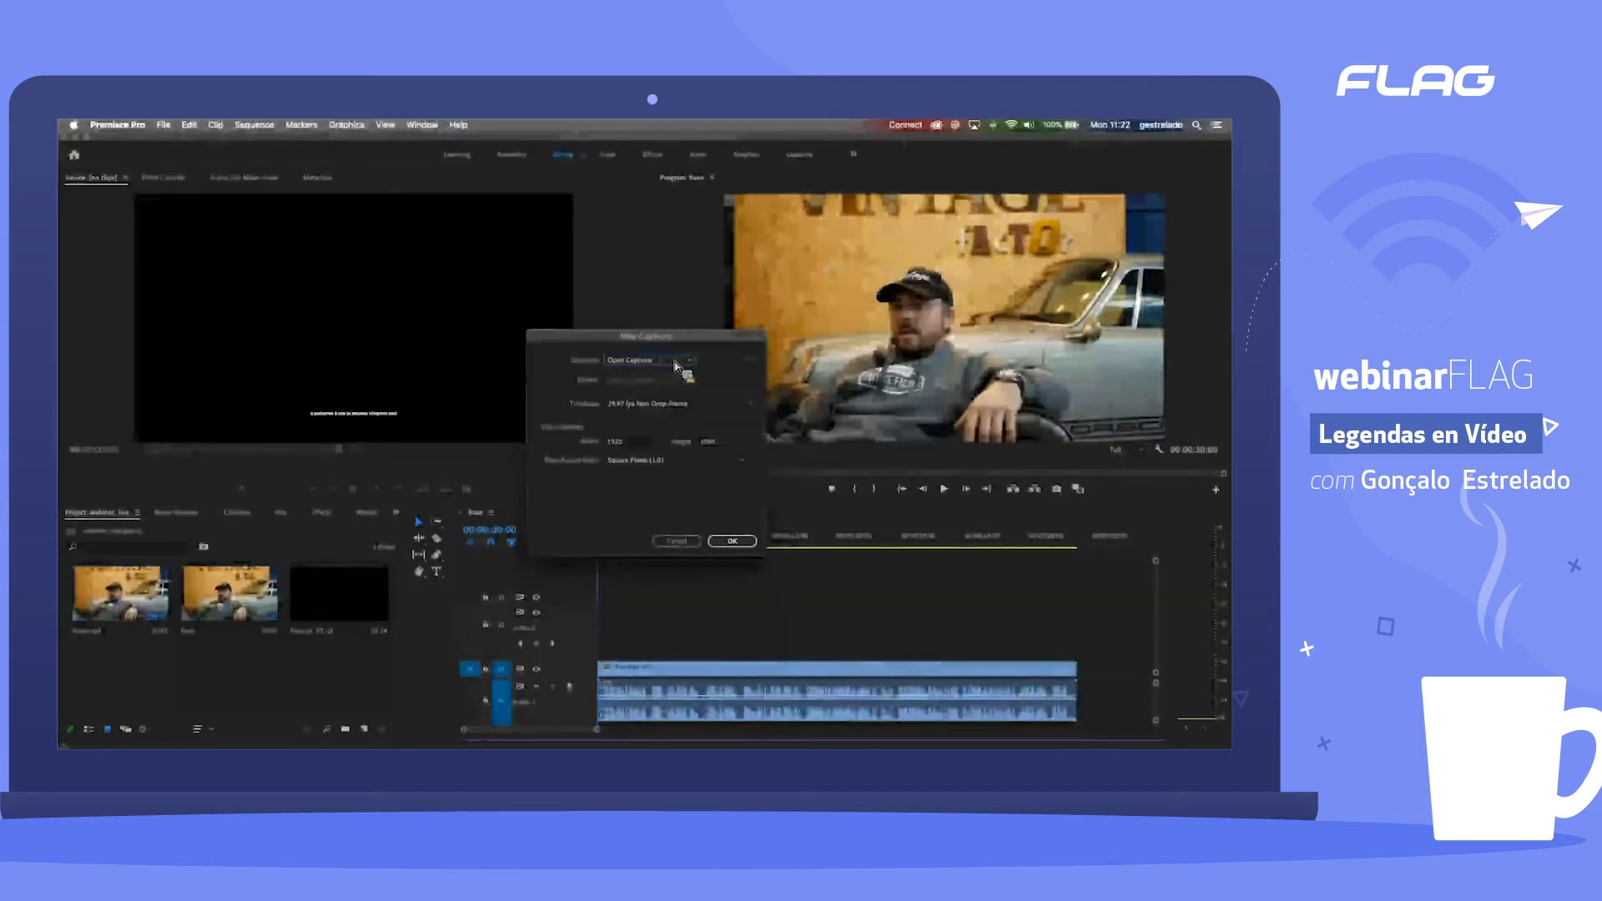
Step: Examine the timebase options, cancel the new captions, and list the project items with their frame rates
left_click(641, 413)
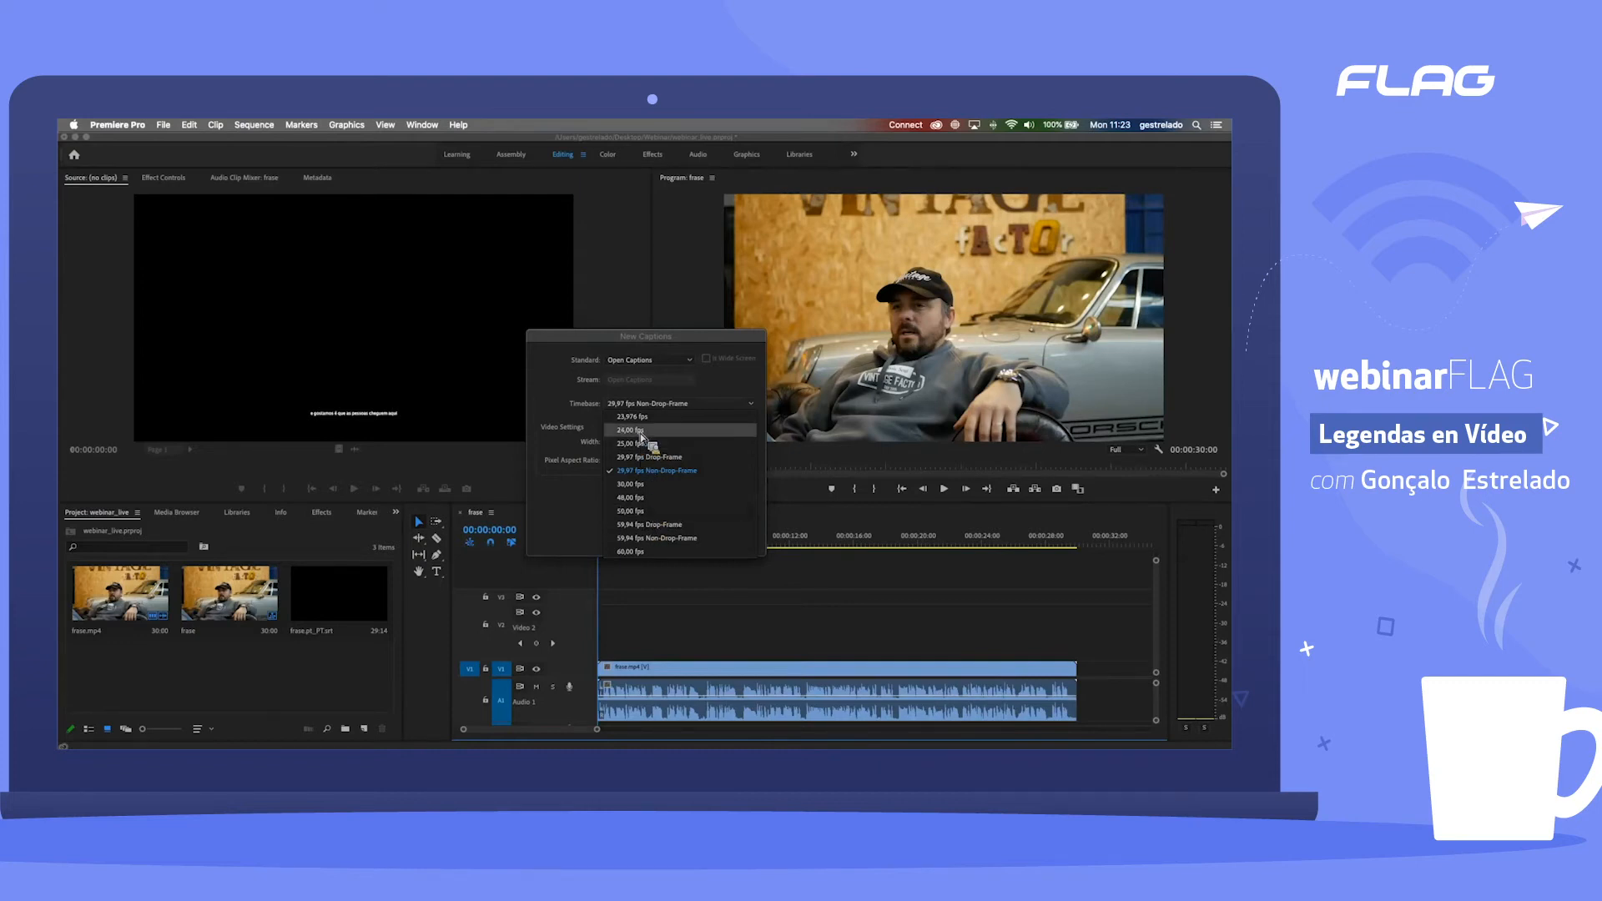
left_click(563, 408)
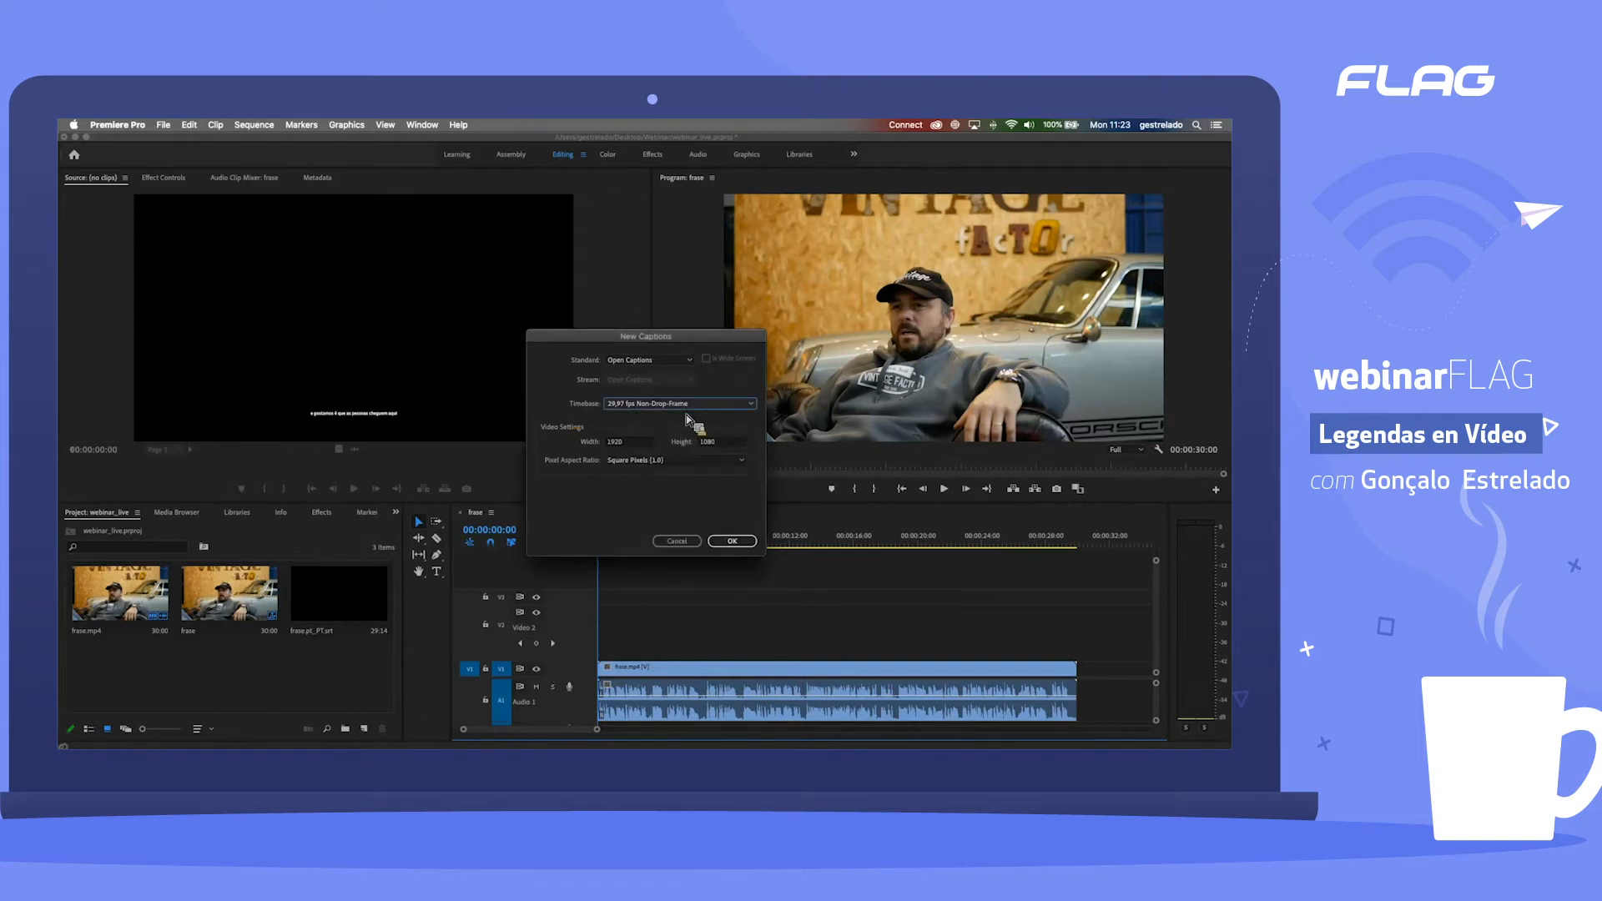
left_click(696, 541)
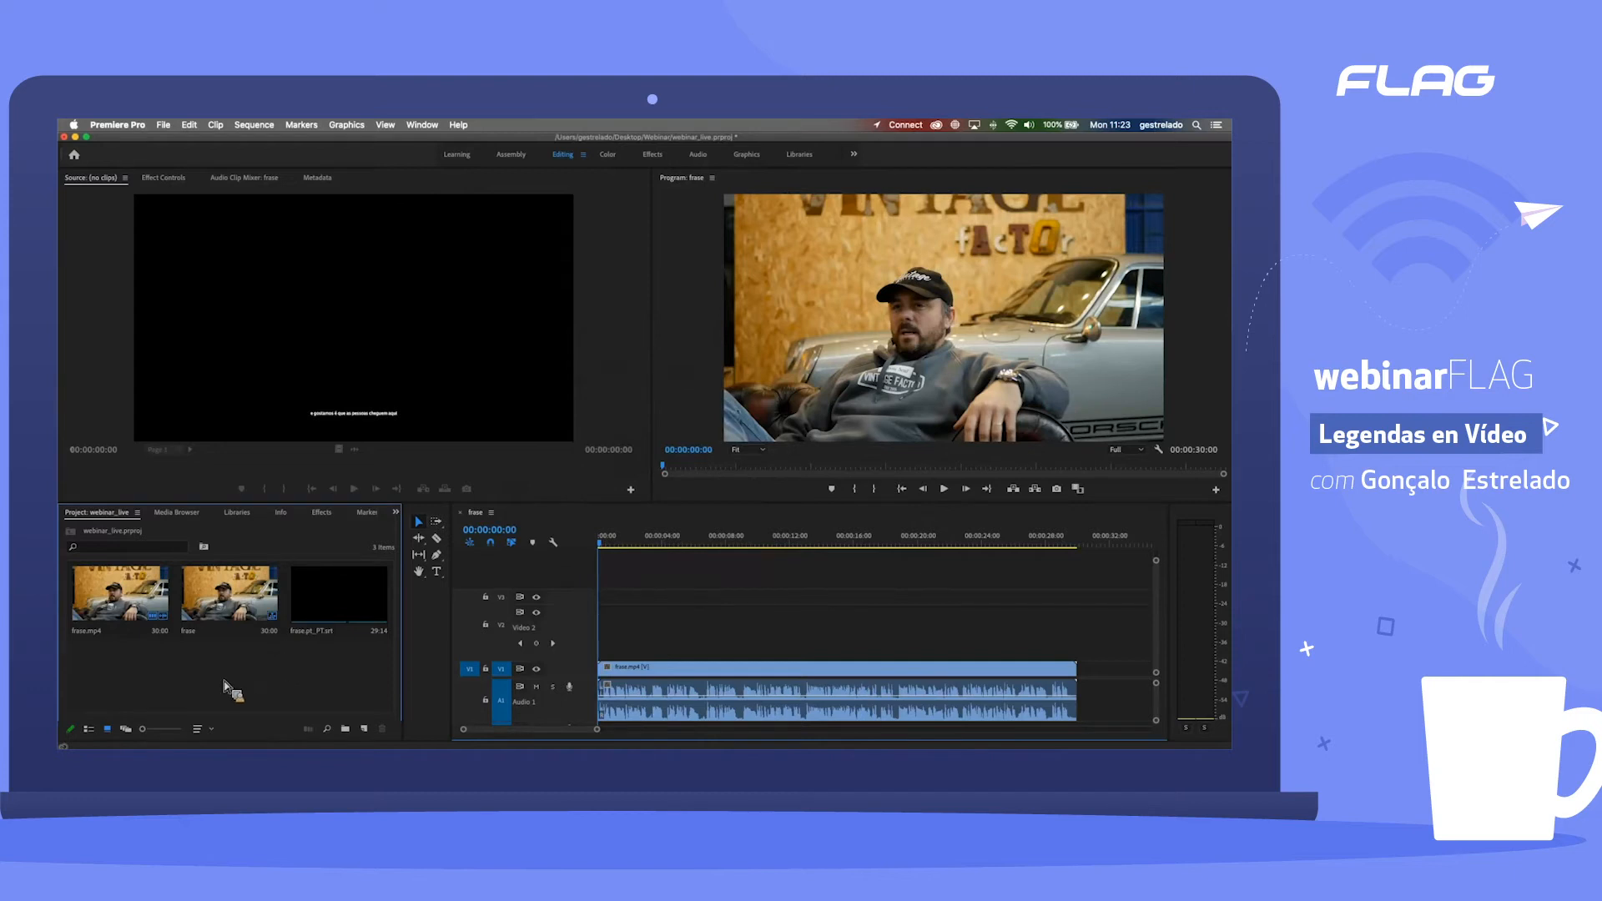
left_click(93, 731)
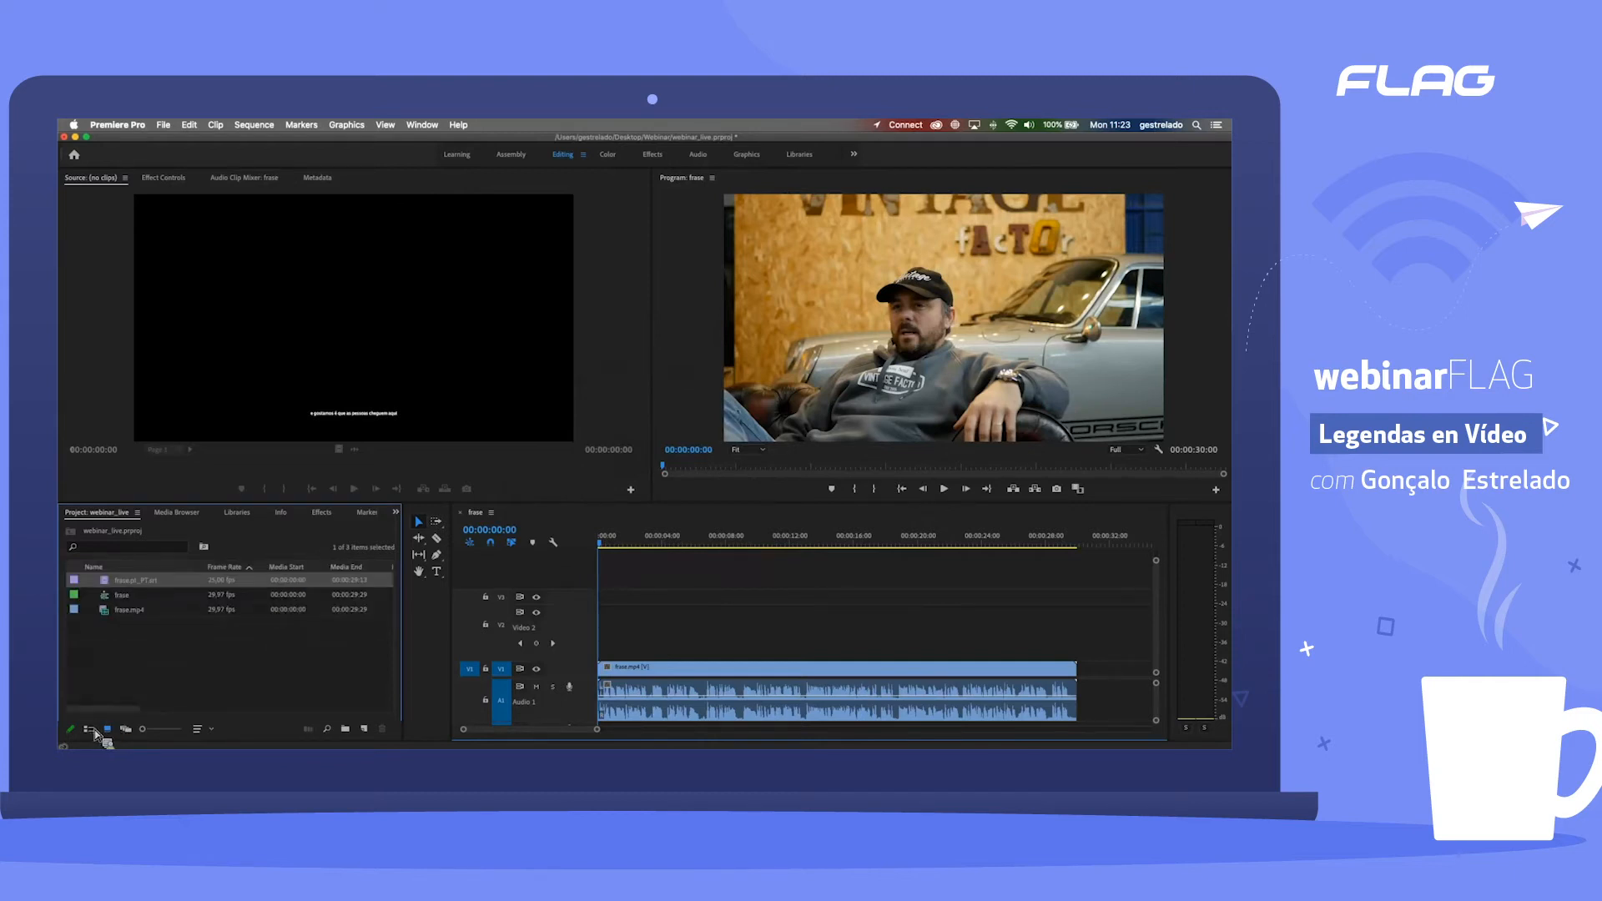
Step: Check frase.mp4's frame rate, start a new captions item and examine its timebase options, keeping 29,97 fps Non-Drop-Frame
left_click(132, 611)
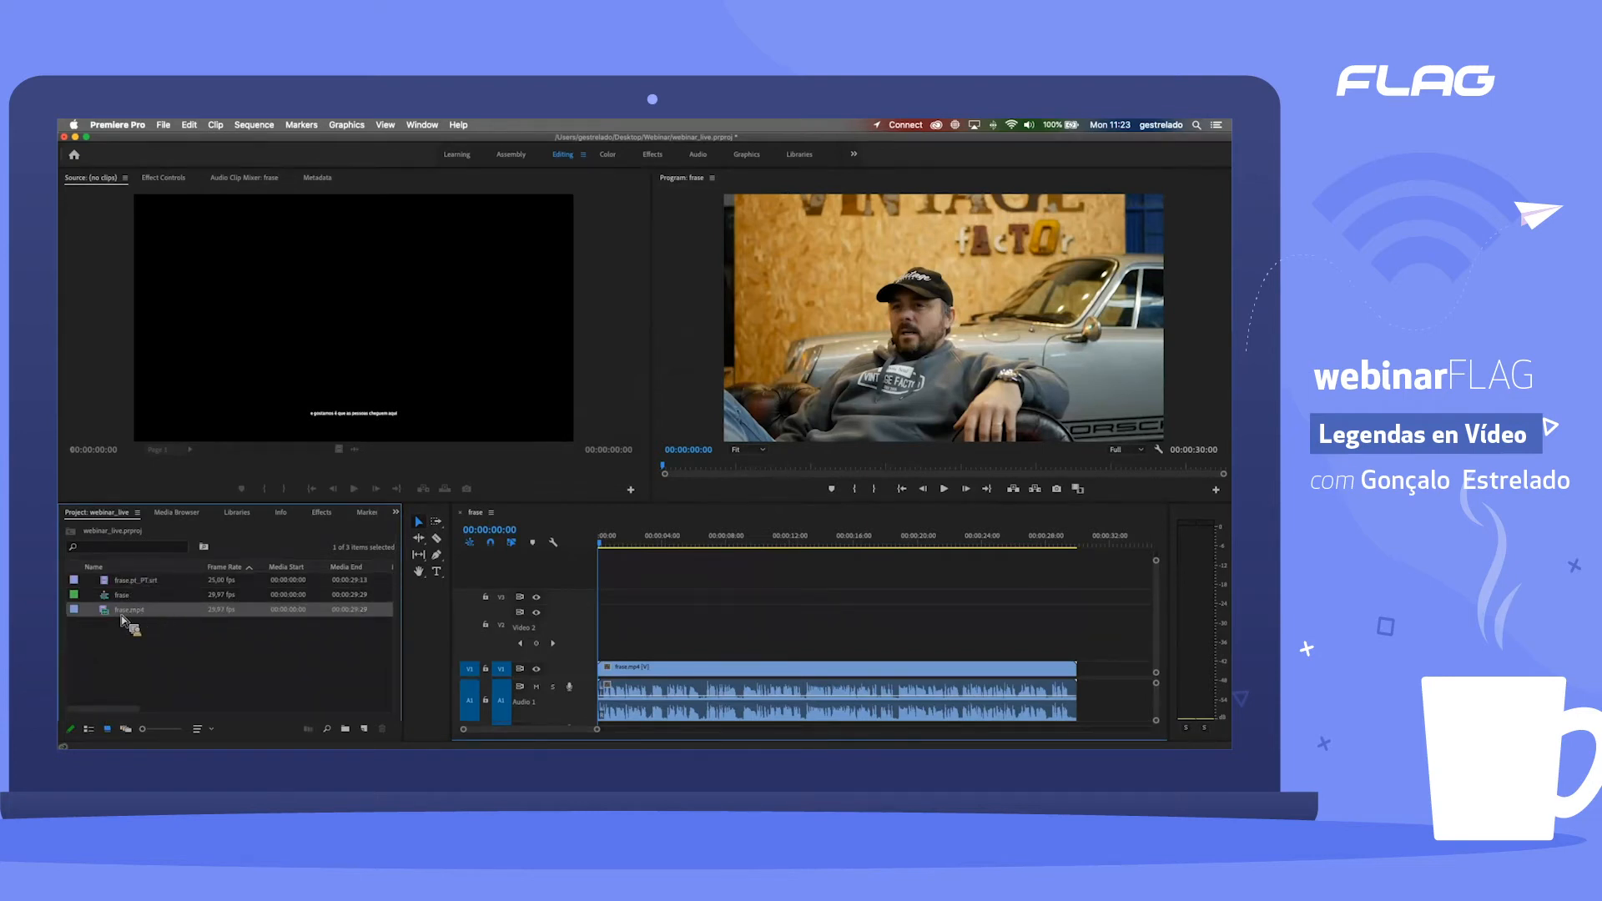
left_click_drag(142, 617, 233, 619)
left_click(163, 616)
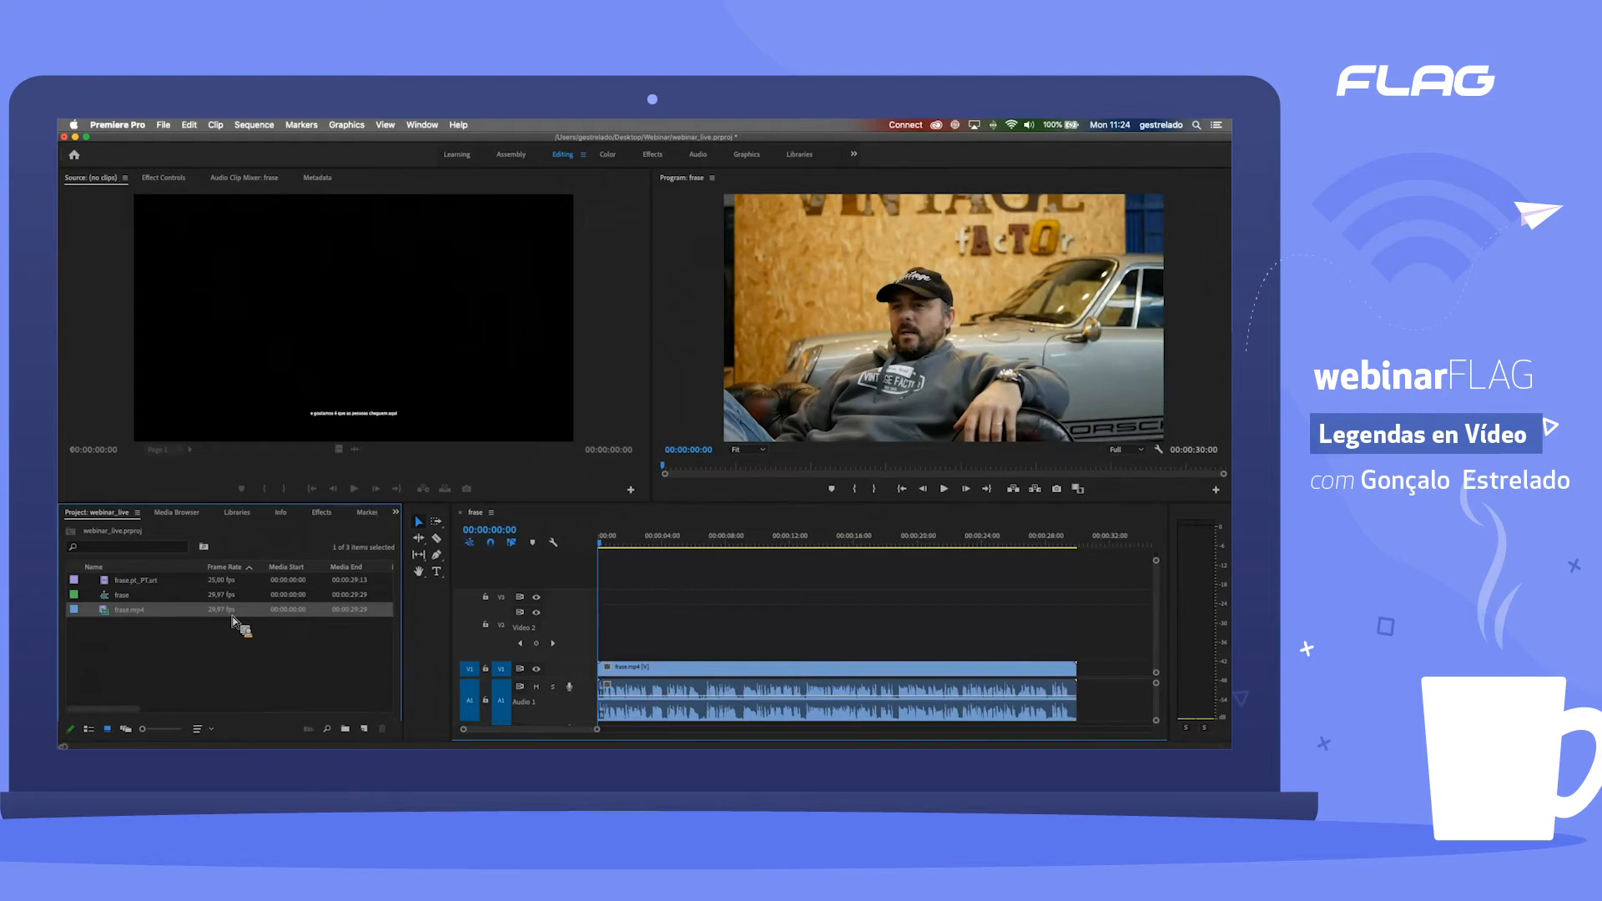
left_click(371, 731)
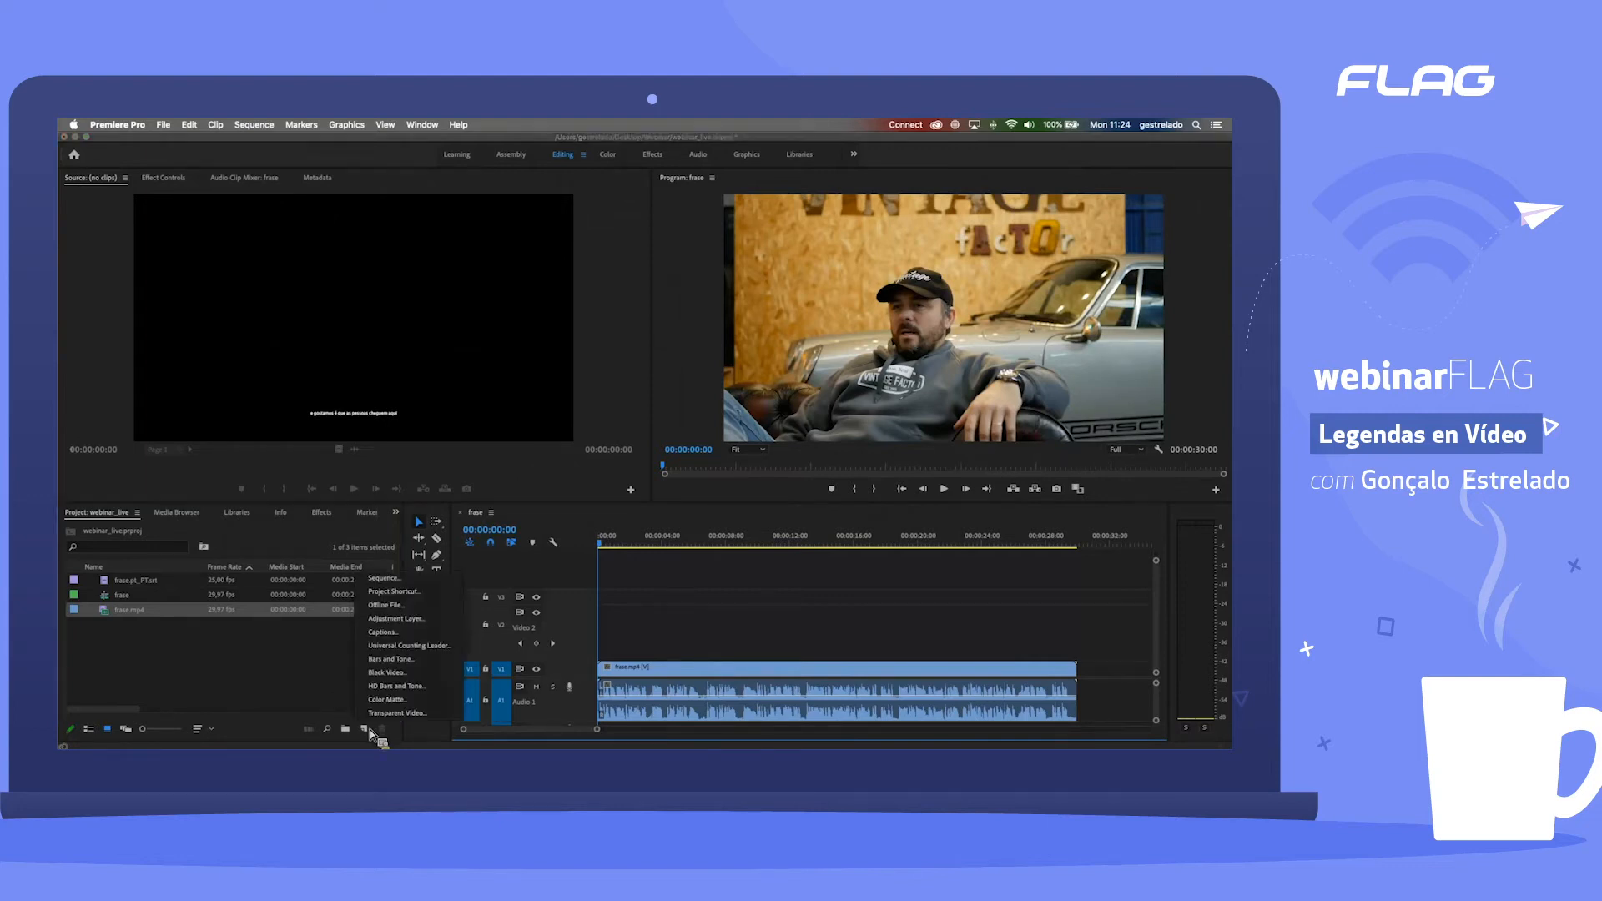
left_click(413, 632)
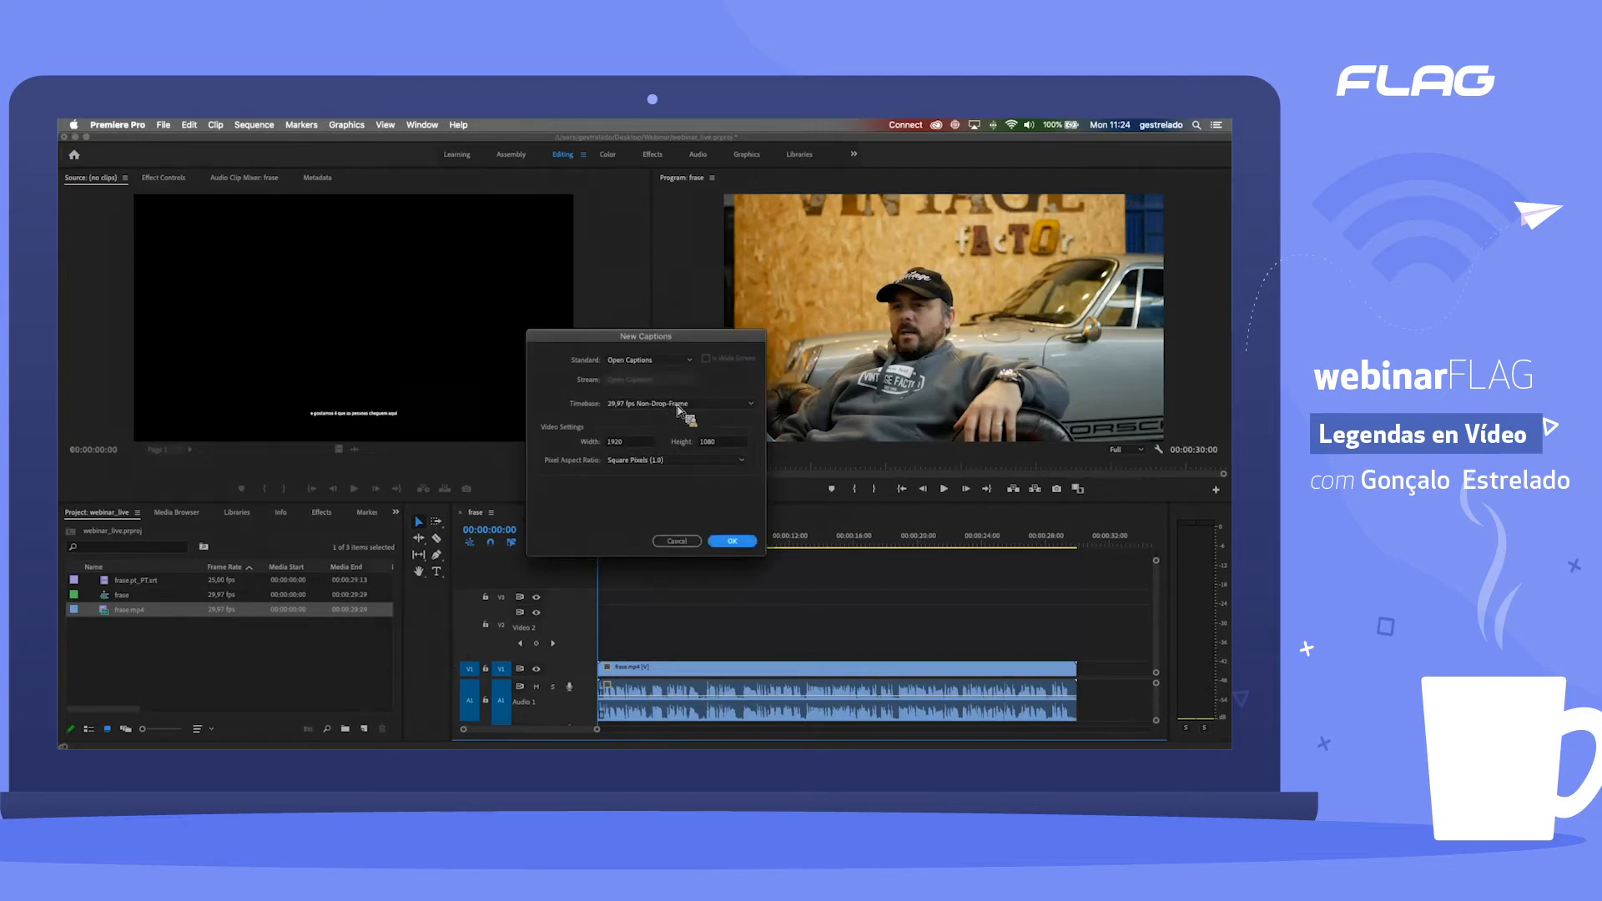
left_click(678, 406)
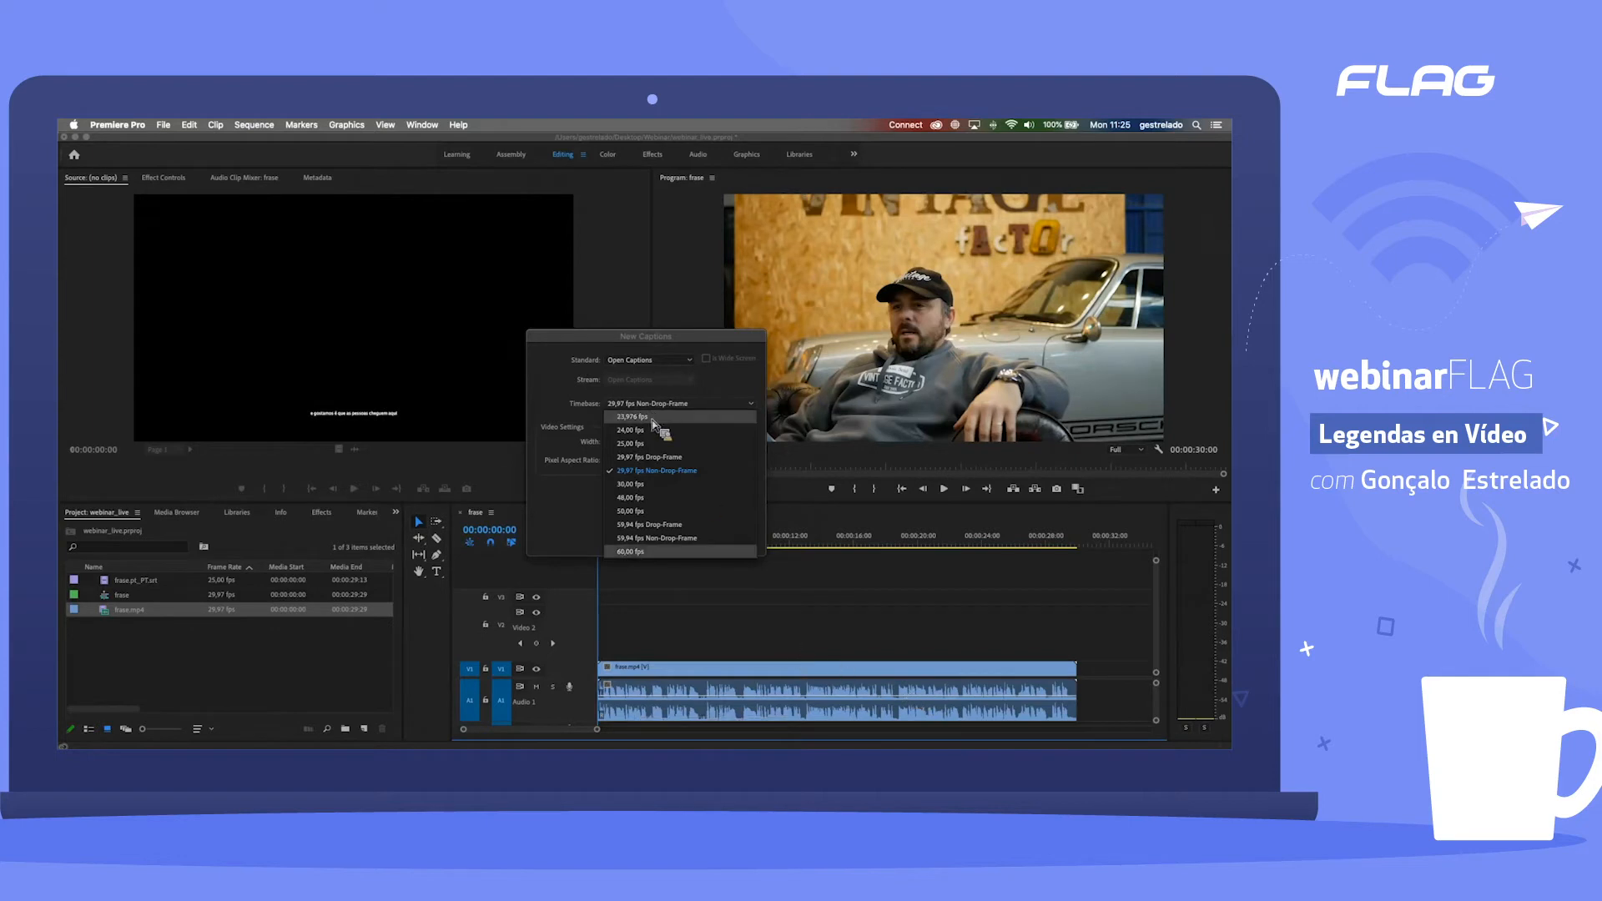
left_click(659, 471)
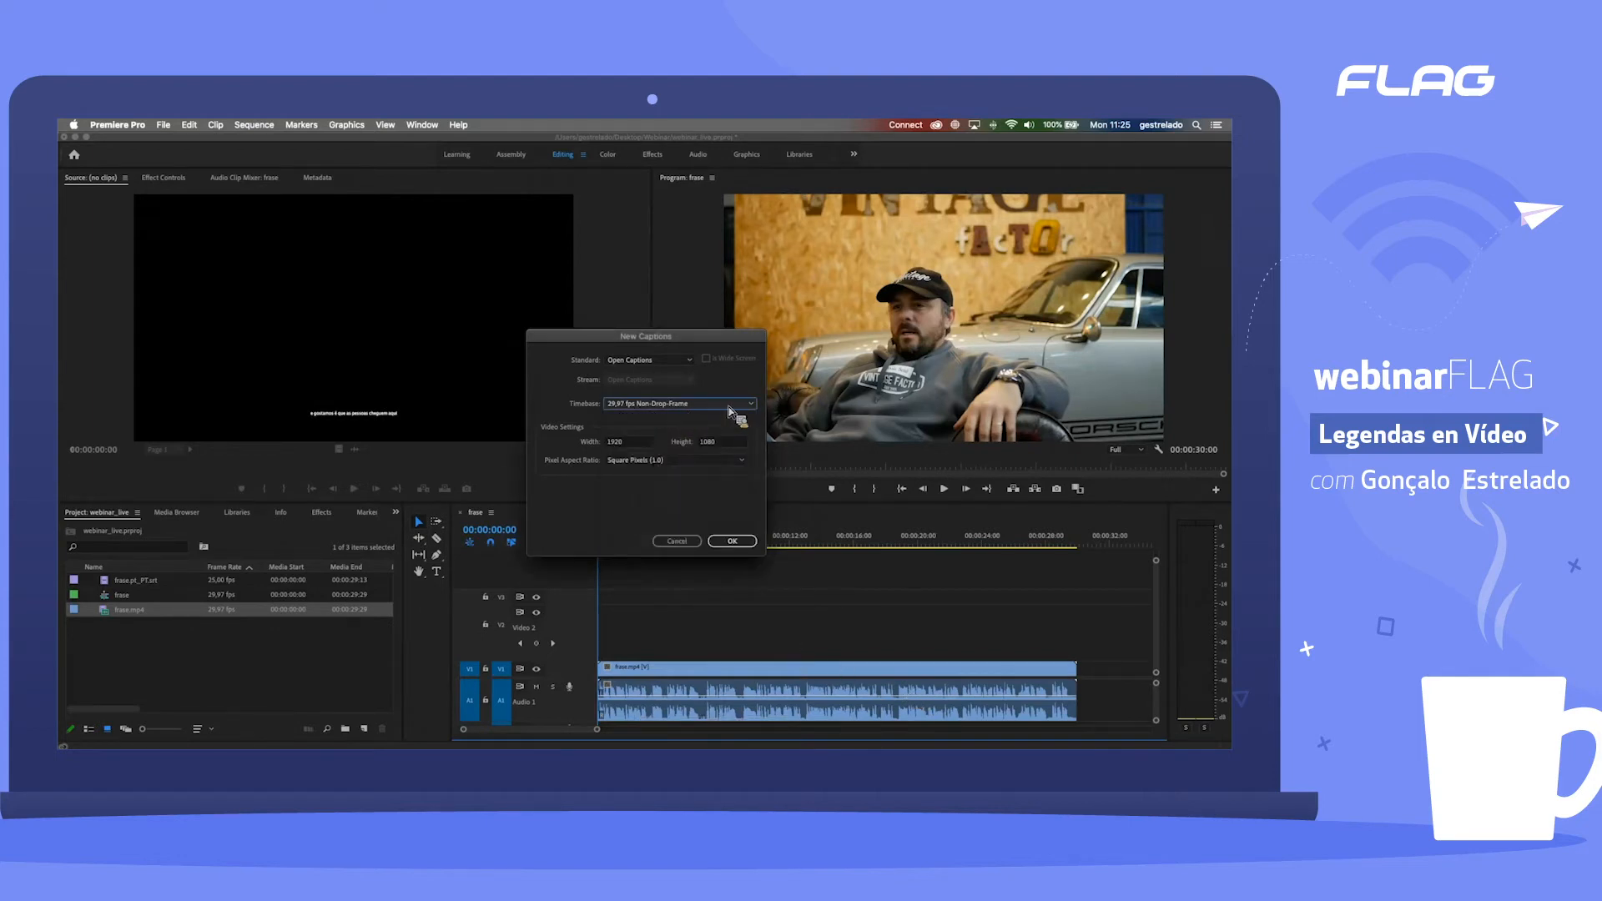
Step: Examine the new captions' width and height, cancel the item, and bring up the project items' video info
left_click(634, 445)
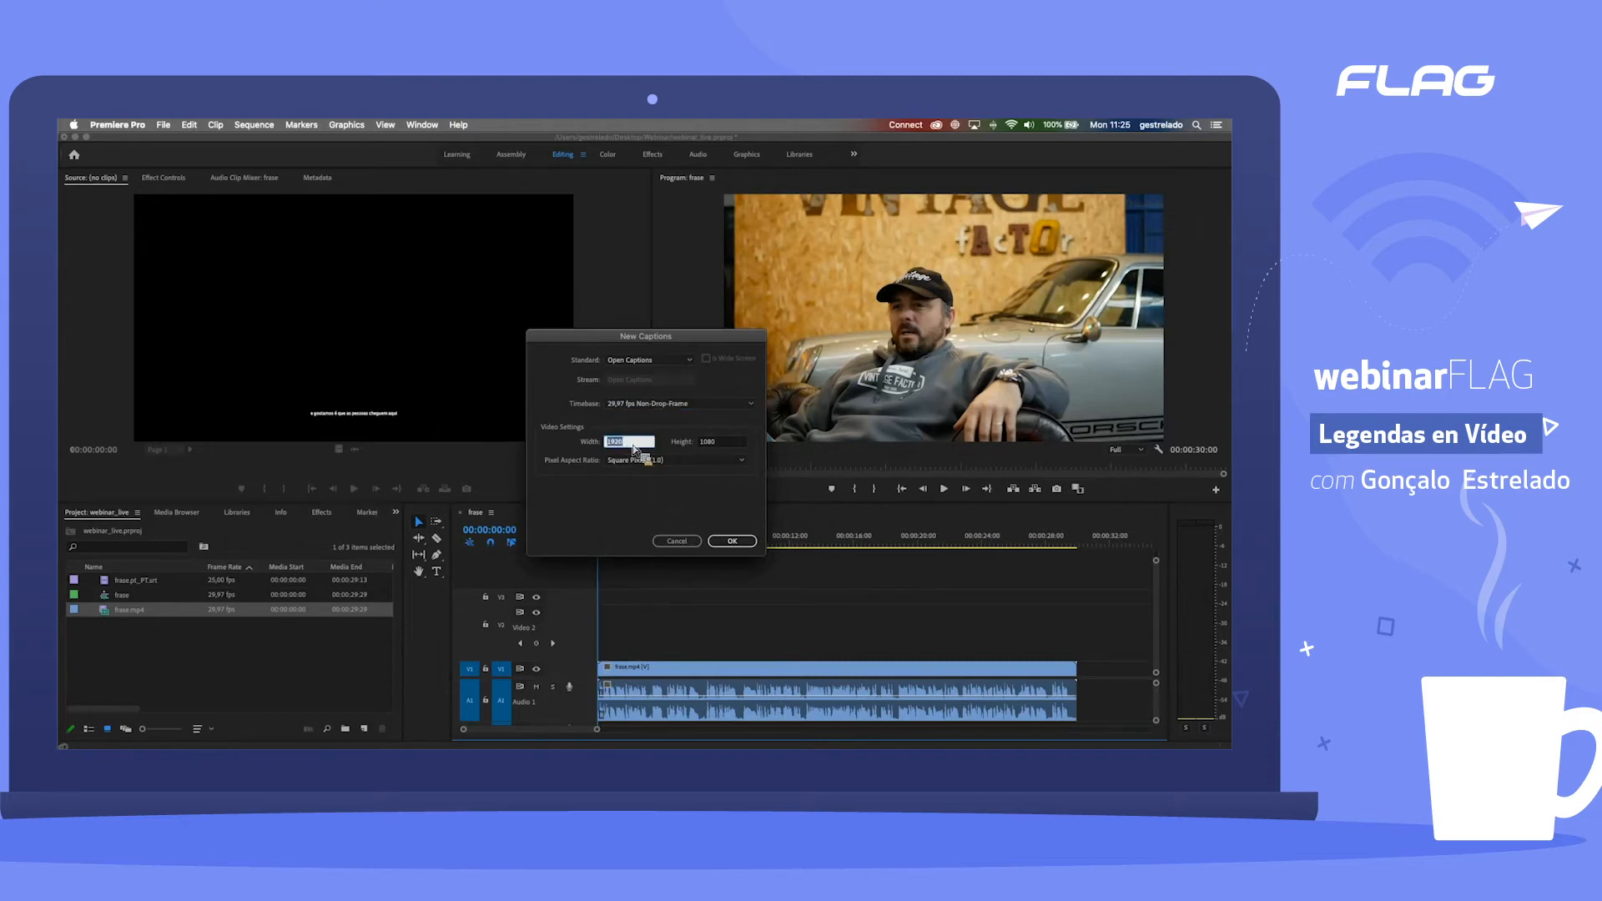
left_click(735, 444)
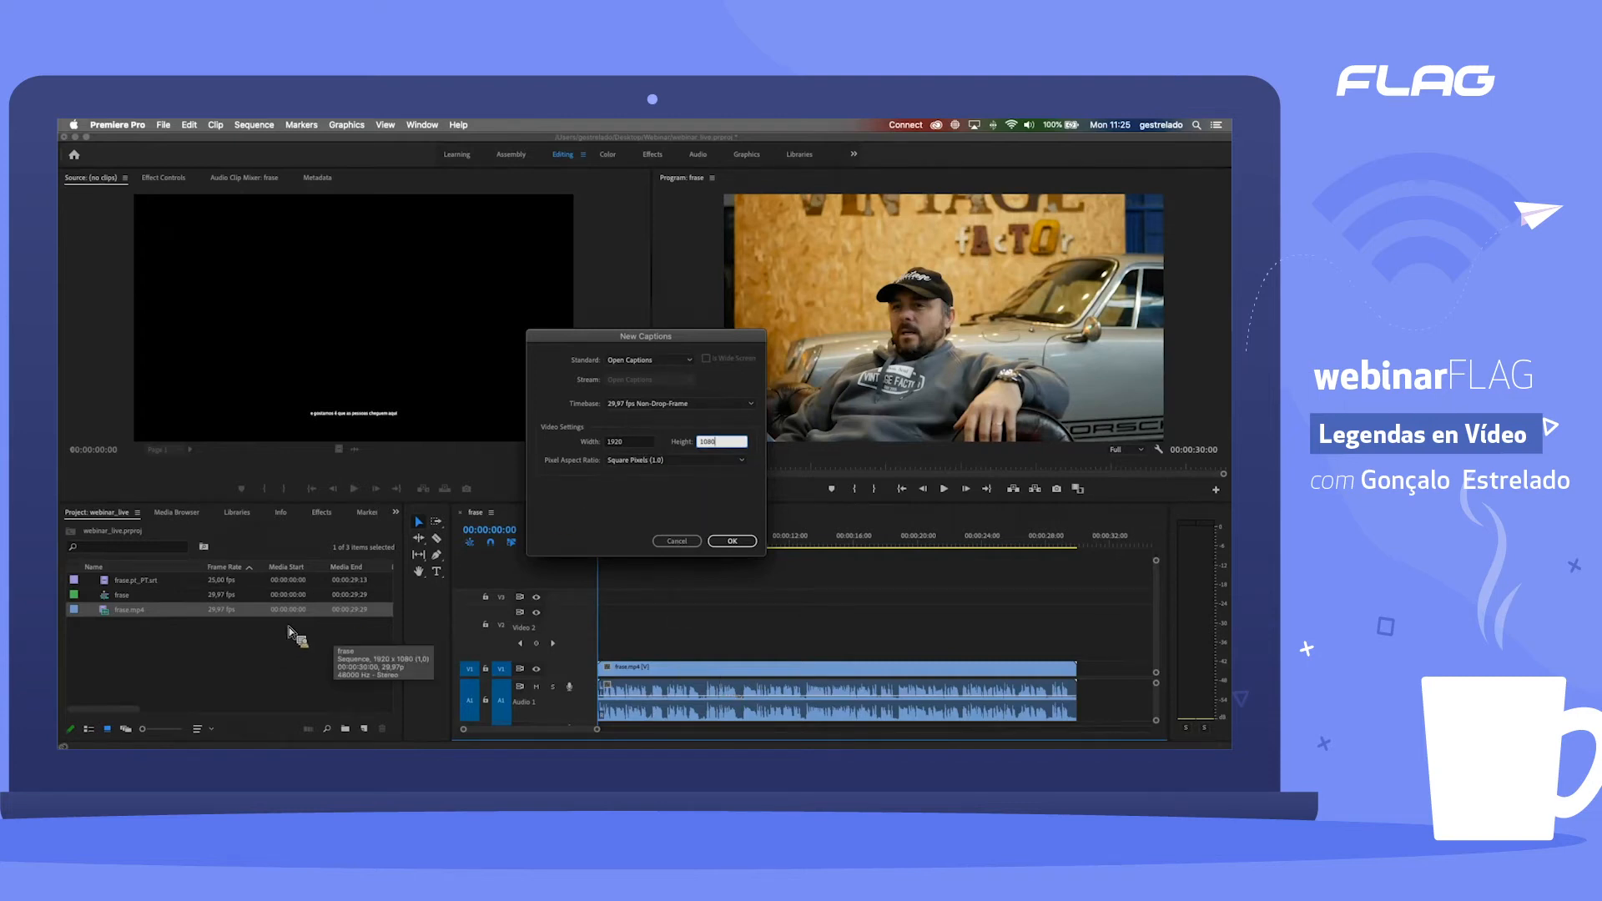
left_click(677, 541)
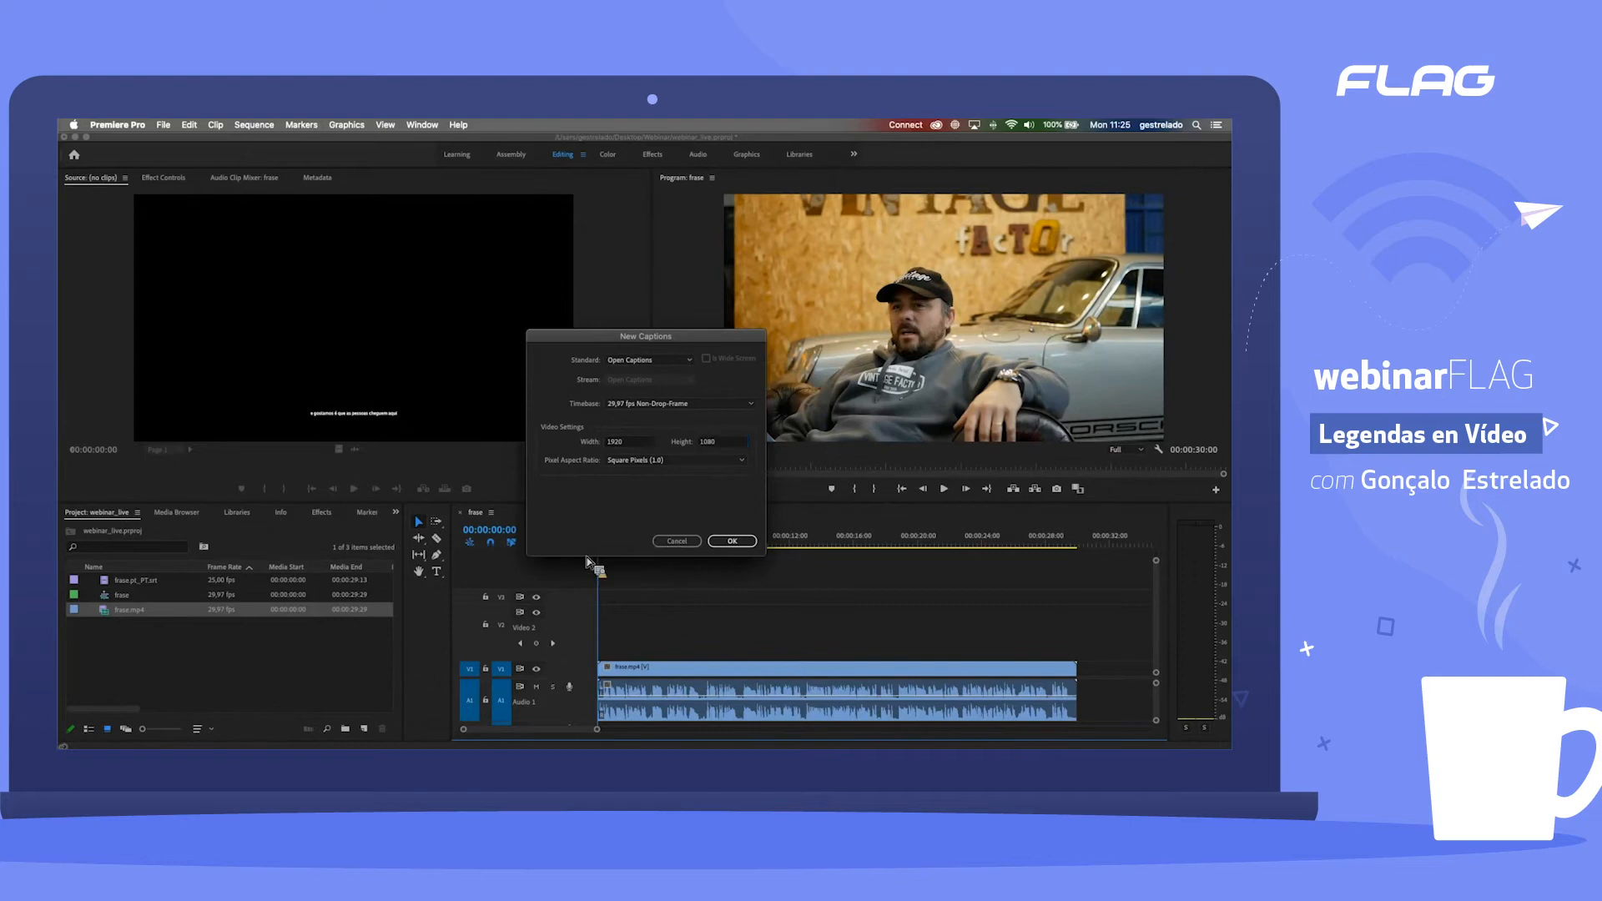
left_click_drag(124, 704, 261, 723)
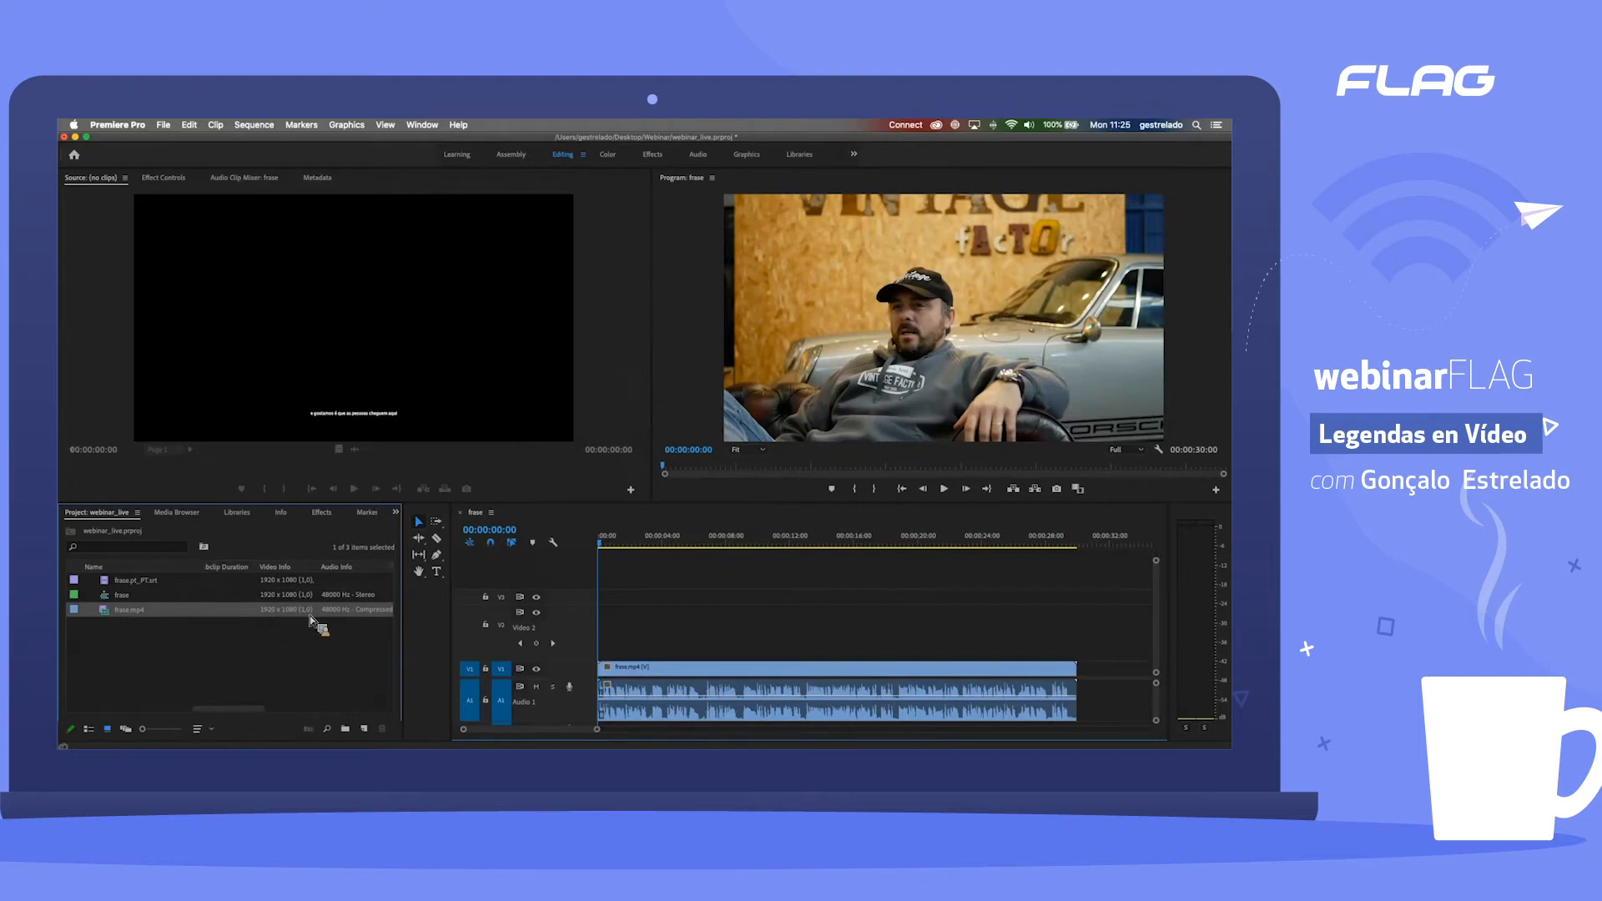
Step: Create an Open Captions item at 29,97 fps Non-Drop-Frame, 1920 x 1080, with Square Pixels (1.0)
left_click(364, 730)
left_click(395, 632)
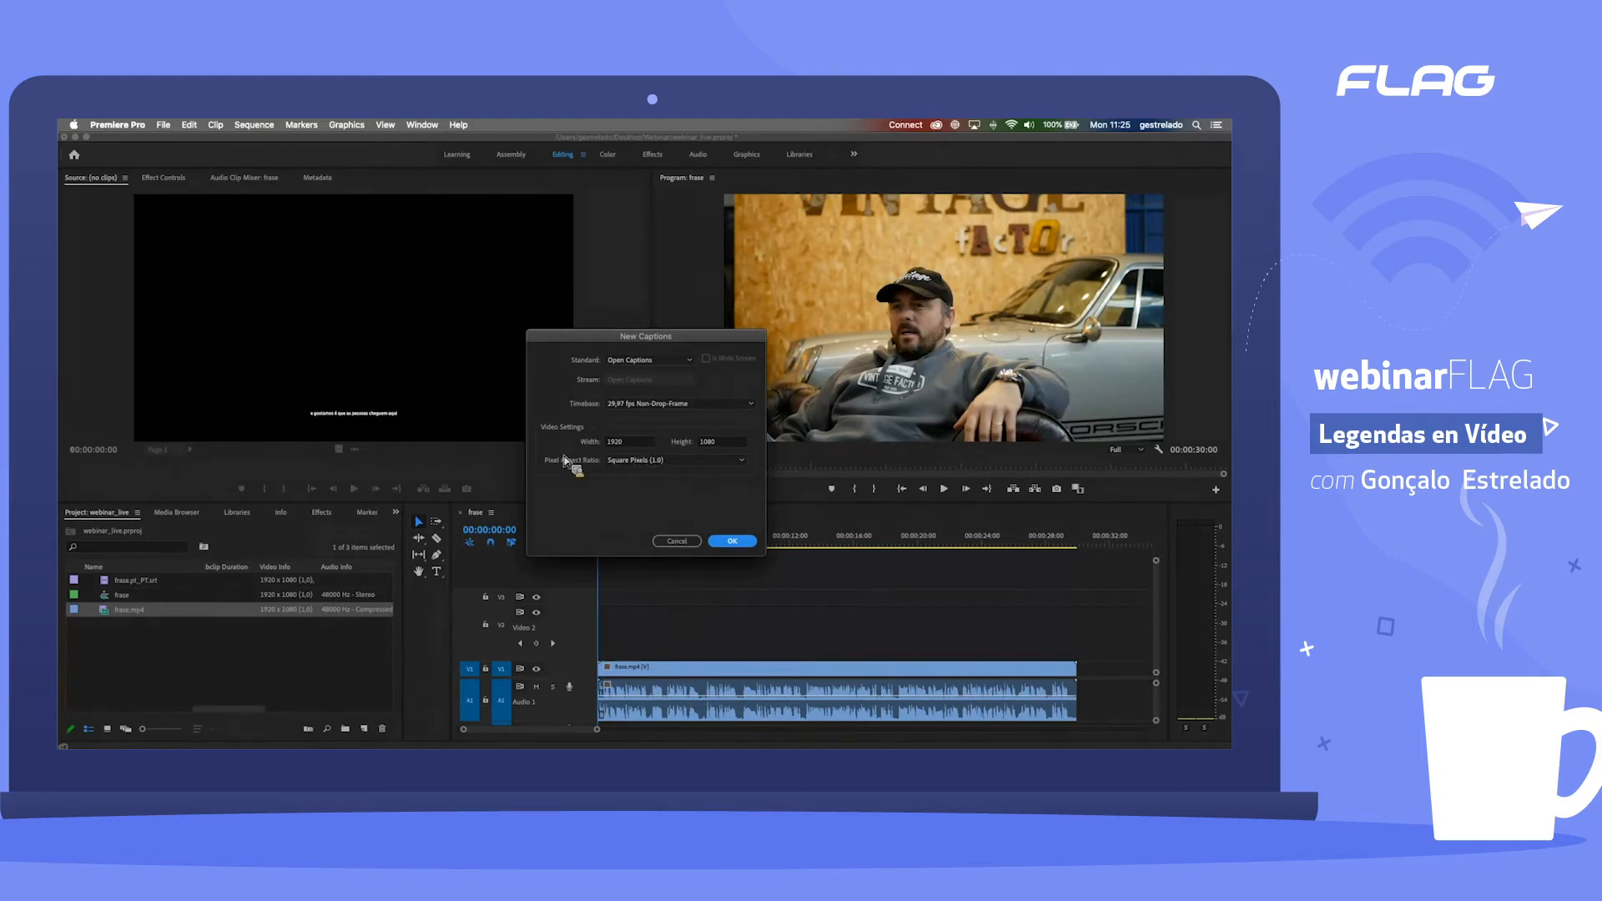
left_click(639, 446)
left_click(577, 472)
left_click(637, 464)
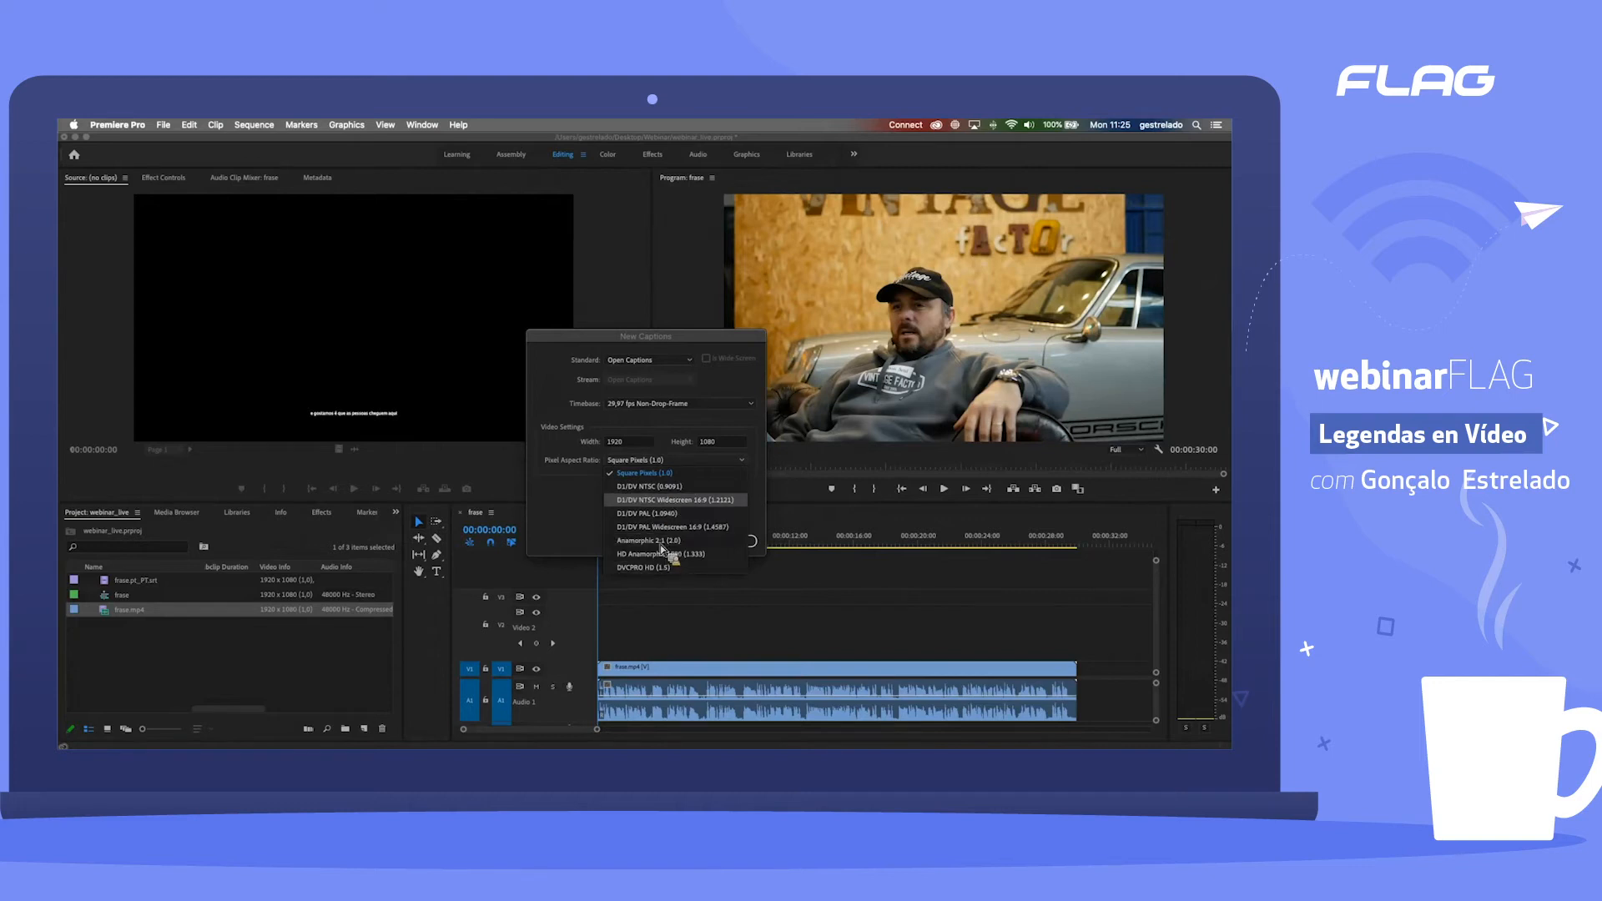
left_click(589, 512)
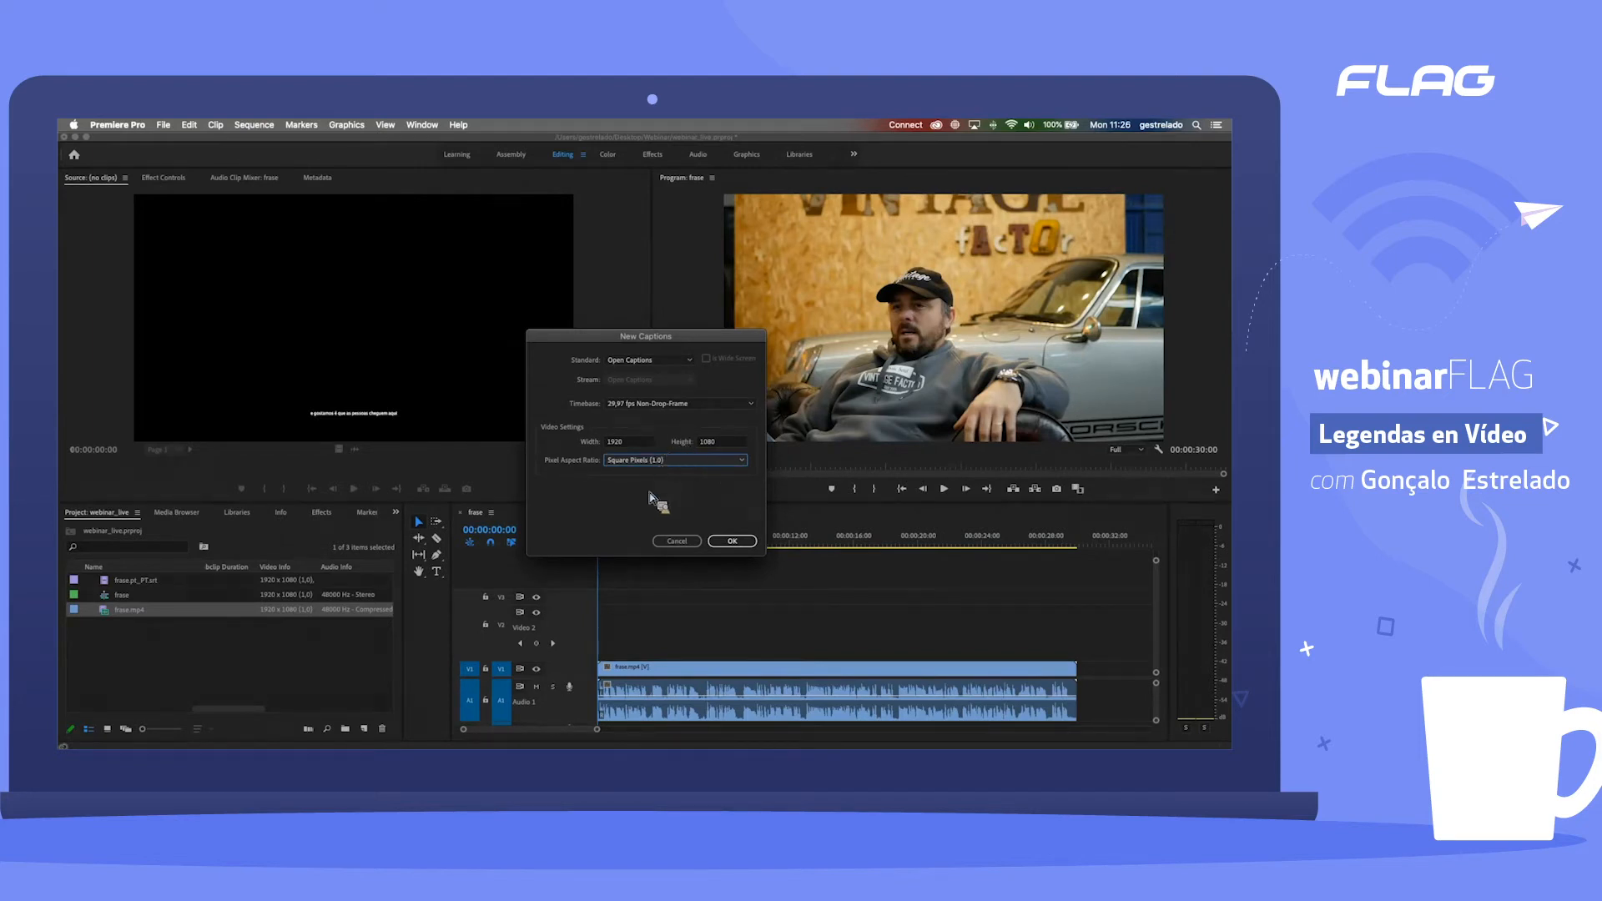
left_click(652, 461)
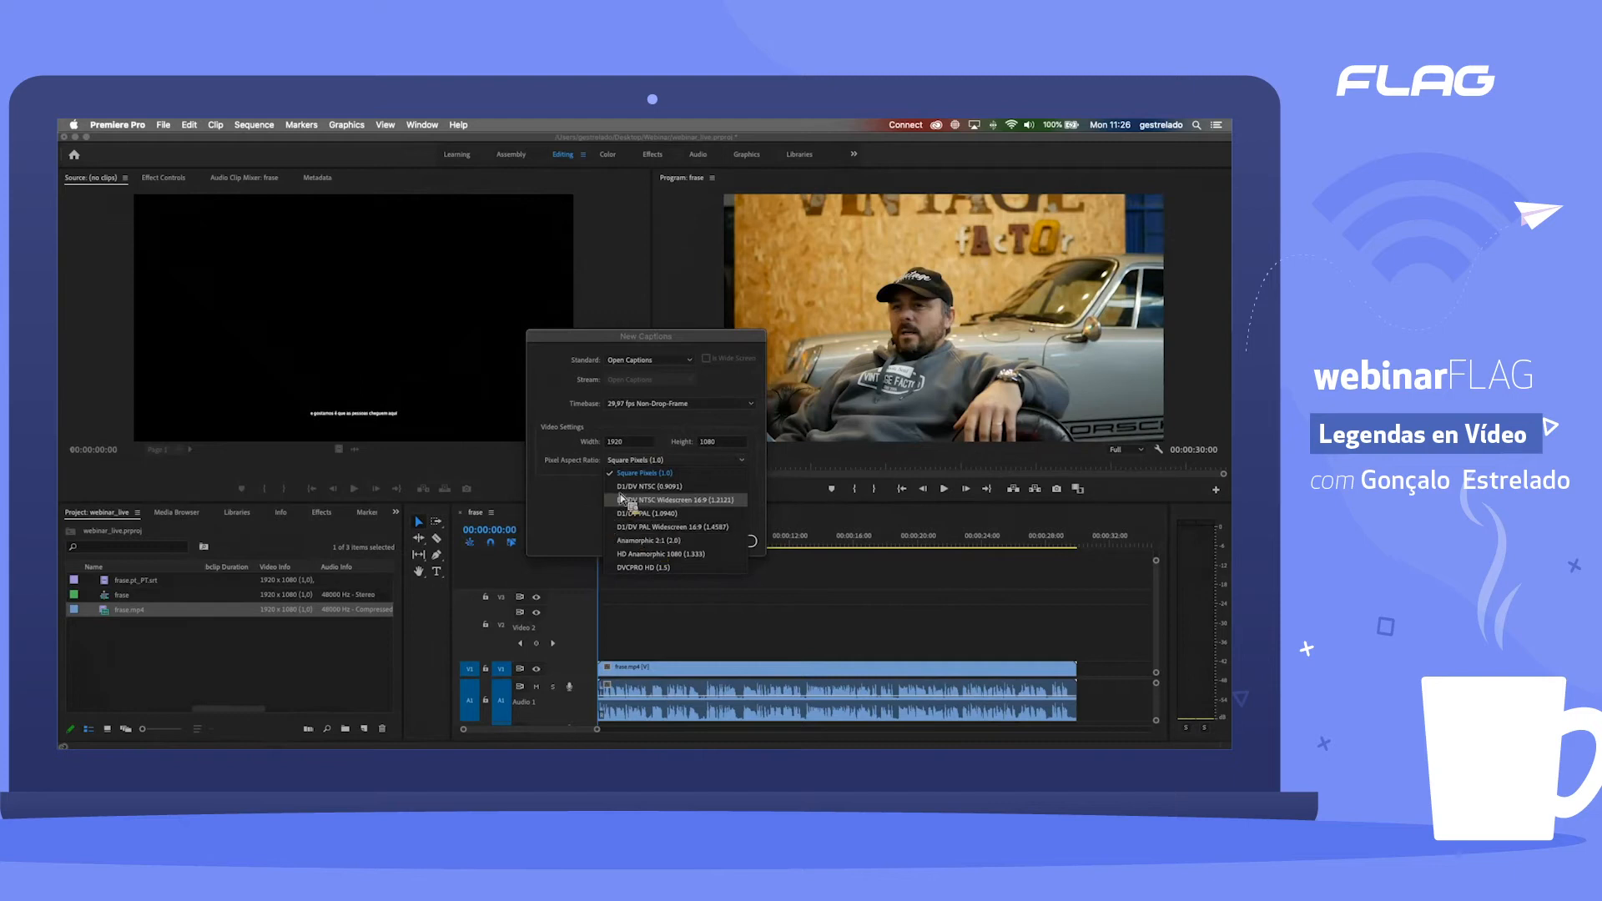
left_click(750, 510)
left_click(737, 544)
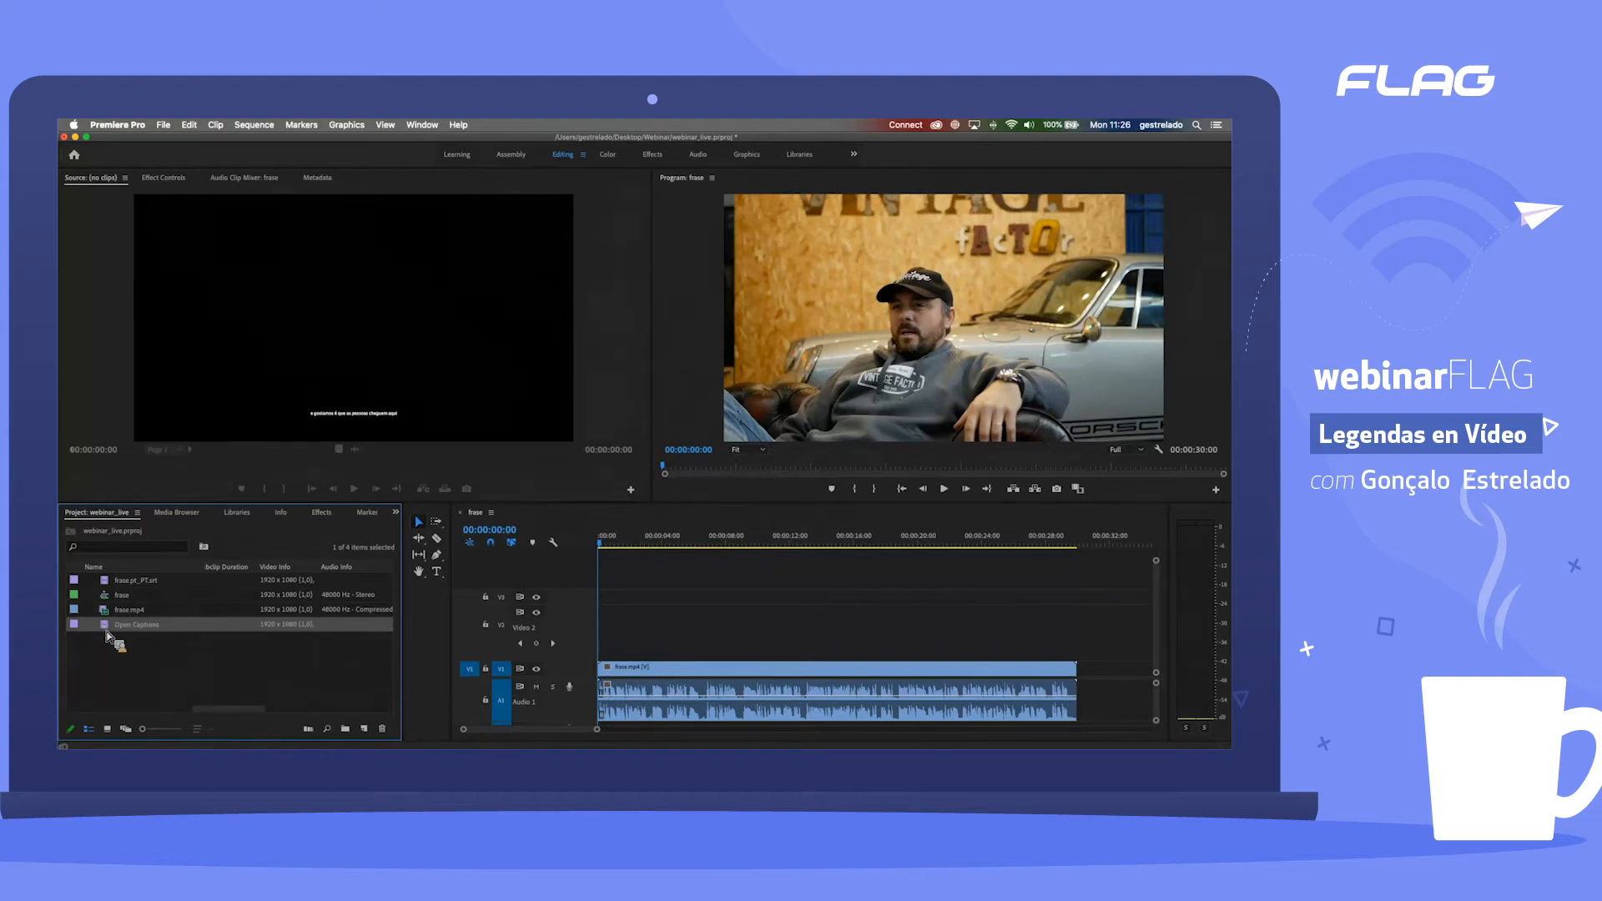
Step: Place the Open Captions item on track V2 at the sequence start and extend it to the end of the frase.mp4 clip
left_click_drag(107, 636, 582, 646)
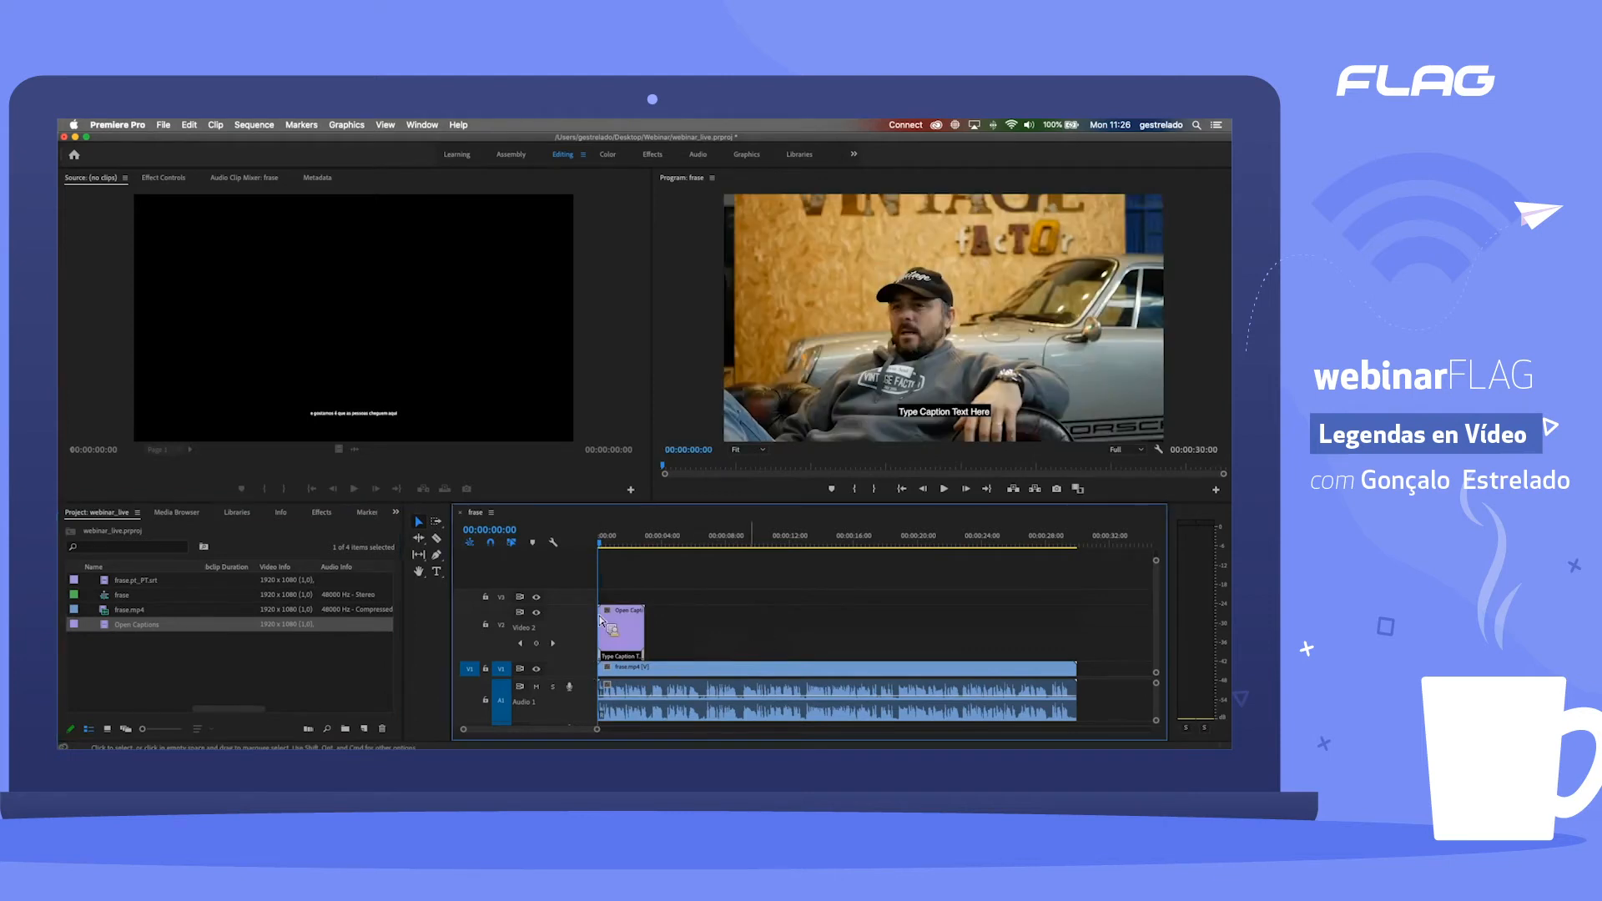
mouse_move(612, 544)
left_mouse_down()
mouse_move(643, 547)
mouse_move(621, 545)
left_mouse_up()
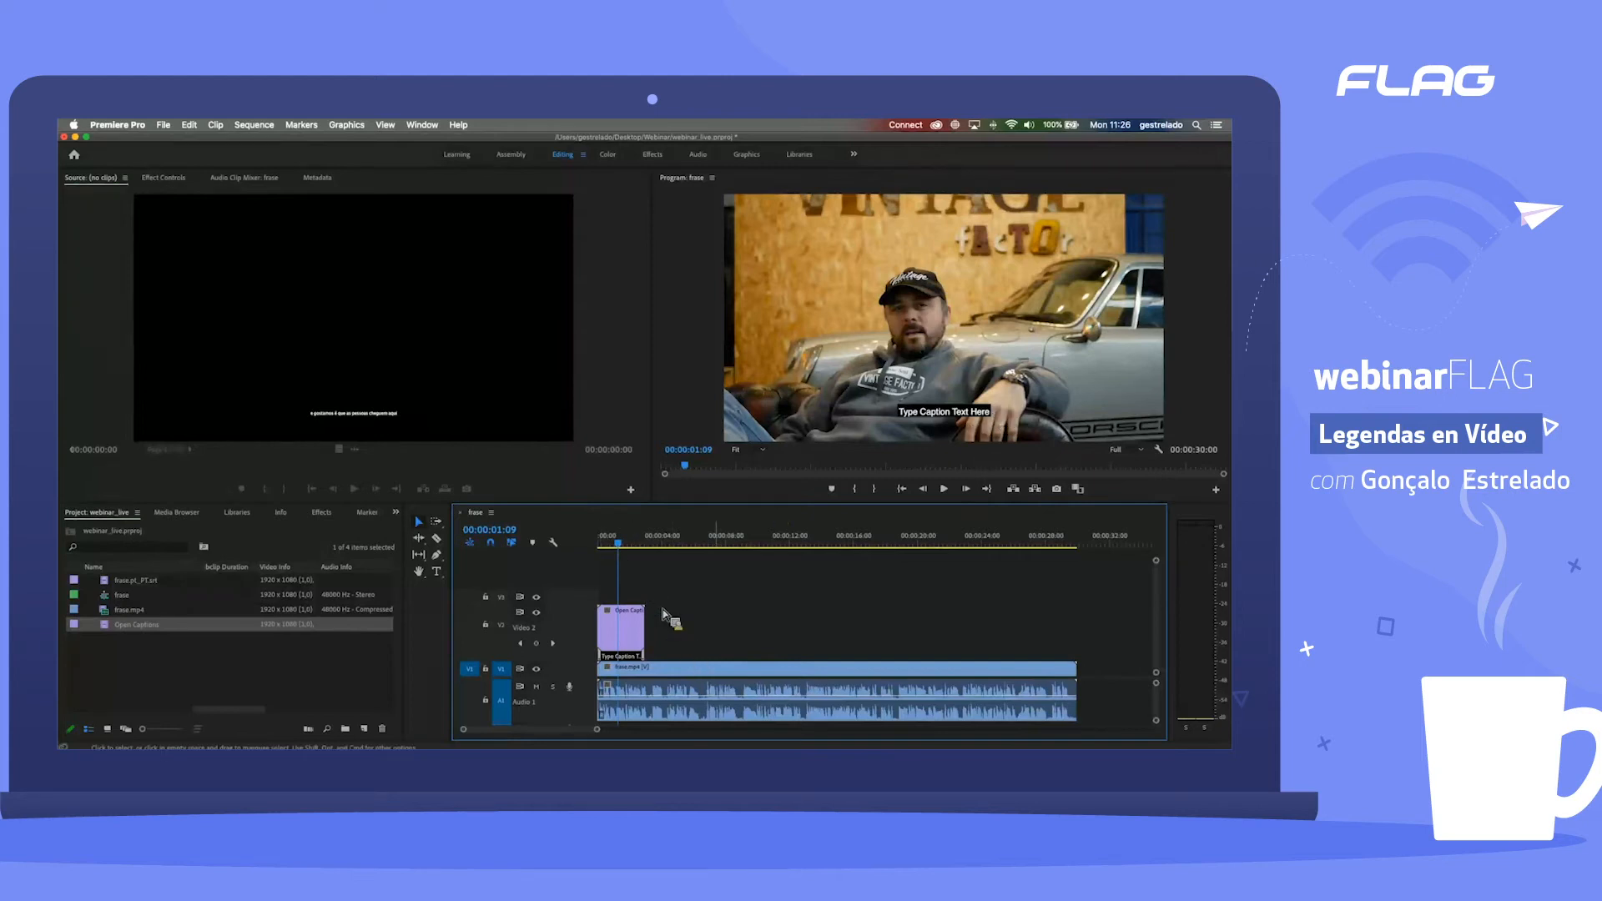
left_click(627, 628)
left_click_drag(647, 627, 1077, 636)
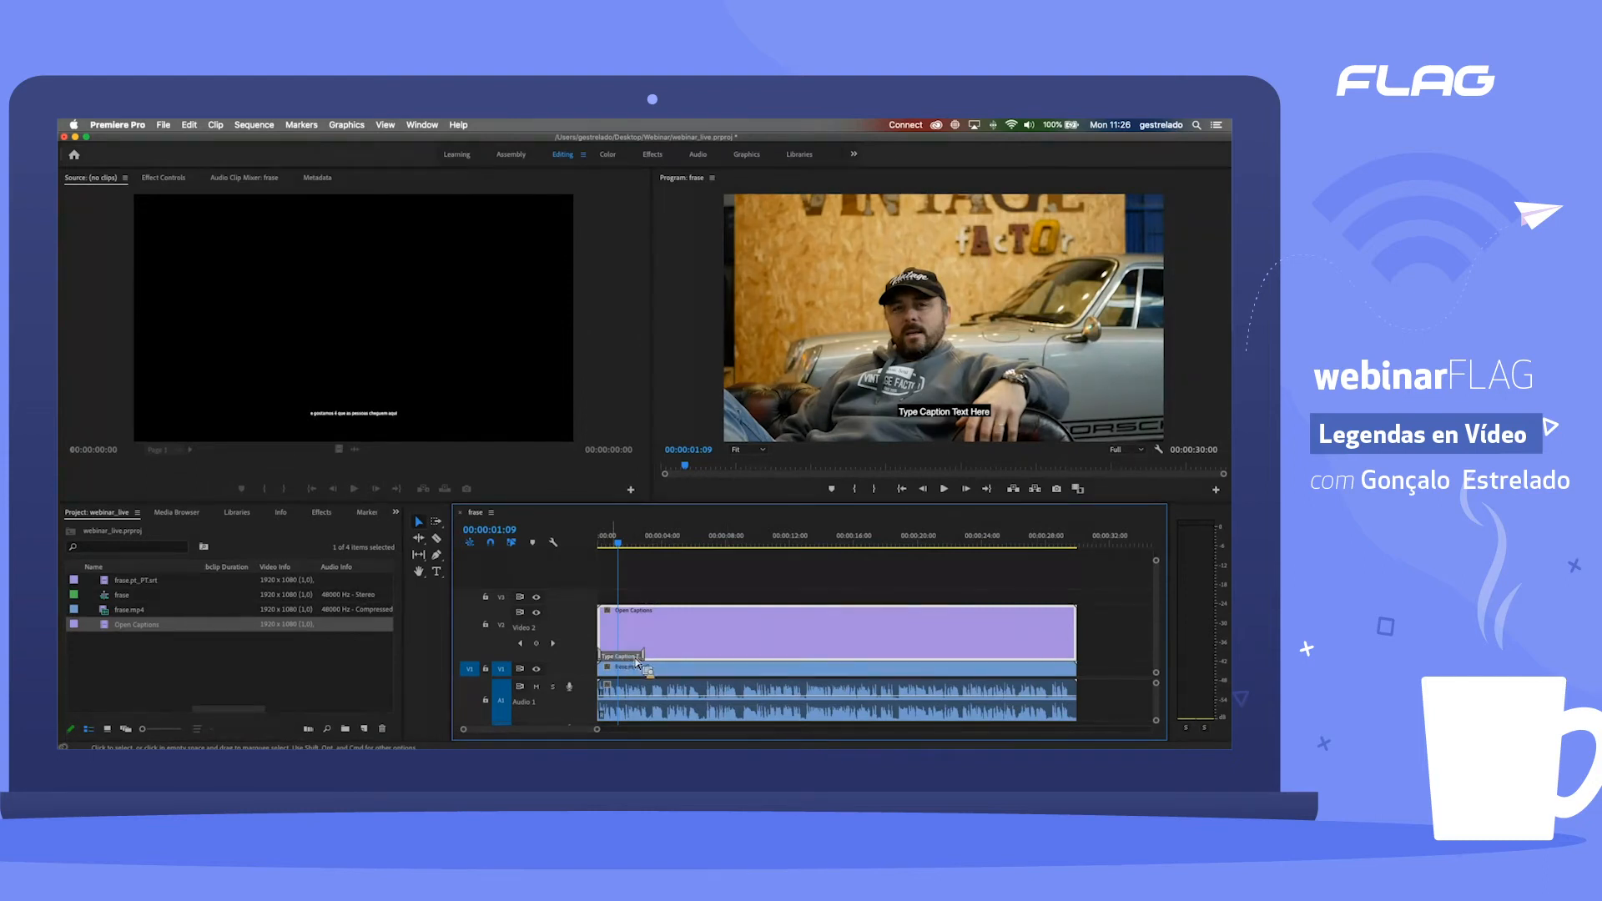
mouse_move(644, 659)
left_mouse_down()
mouse_move(776, 659)
mouse_move(649, 660)
left_mouse_up()
mouse_move(625, 548)
left_mouse_down()
mouse_move(756, 547)
mouse_move(612, 549)
left_mouse_up()
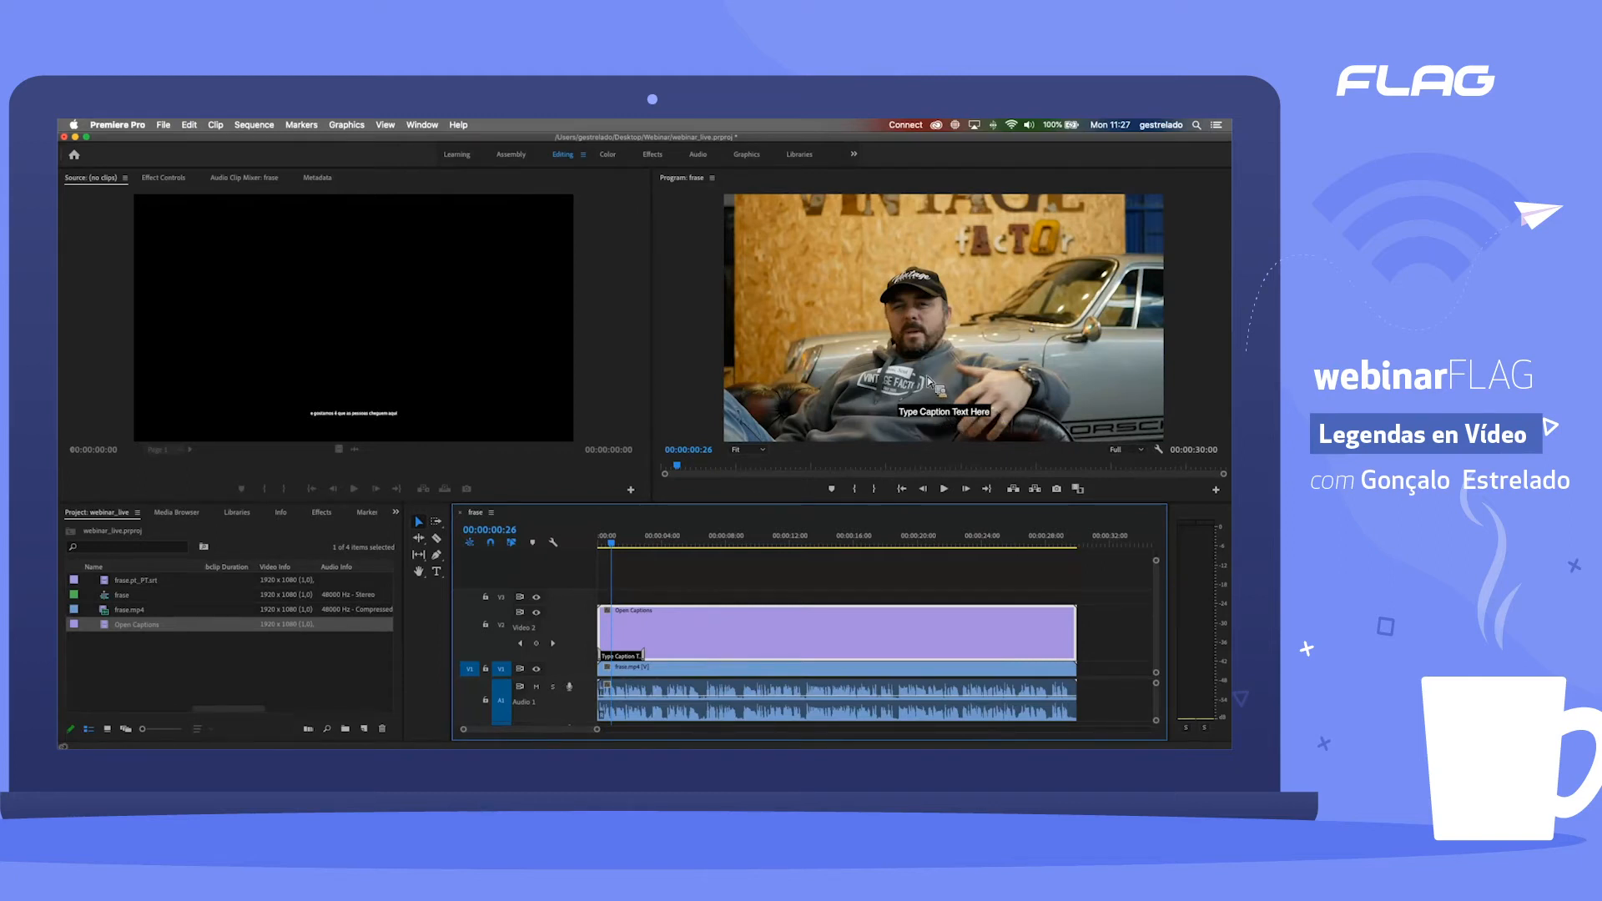
Step: Examine the Program monitor's closed captions display settings, leaving the standard and stream at Open Subtitling
left_click(1110, 300)
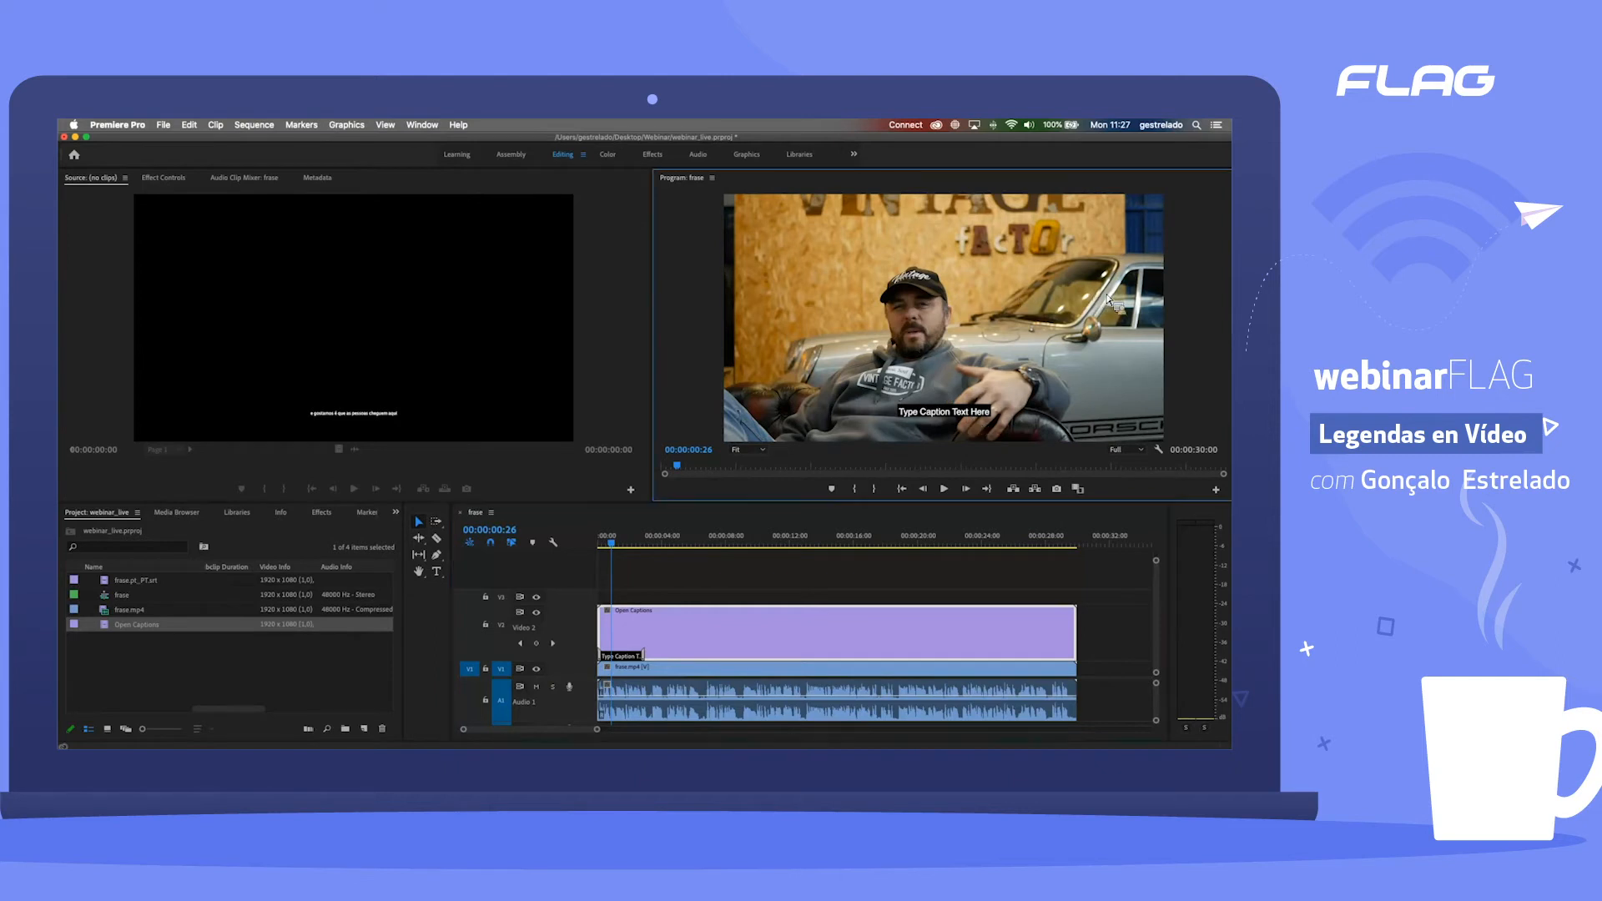
left_click_drag(974, 298, 1164, 456)
left_click(1159, 450)
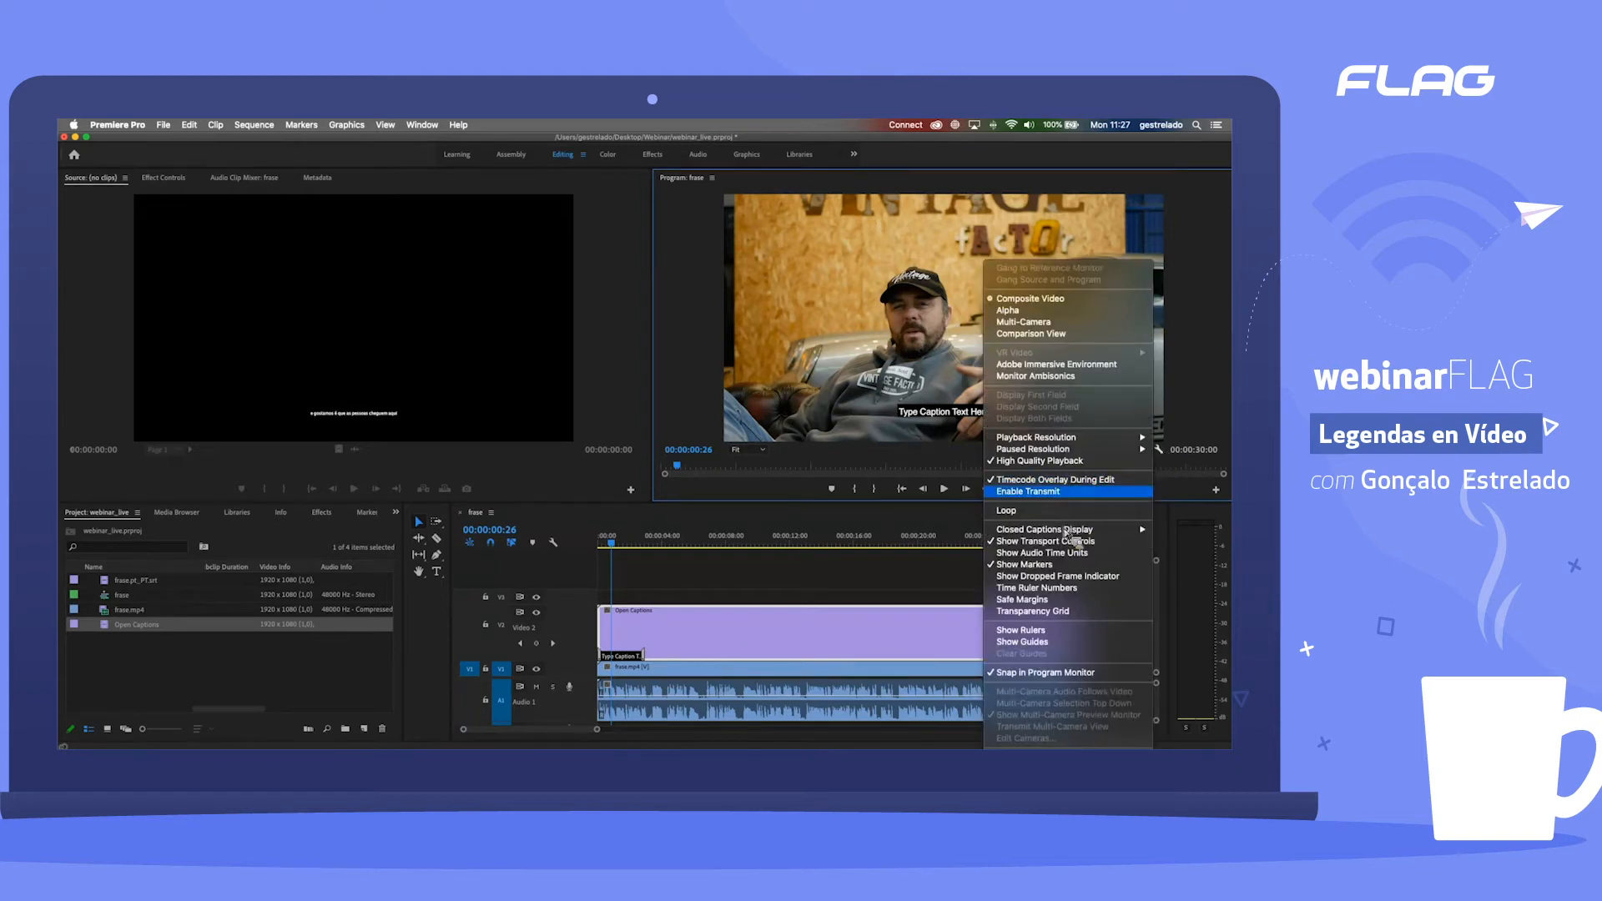
mouse_move(1065, 534)
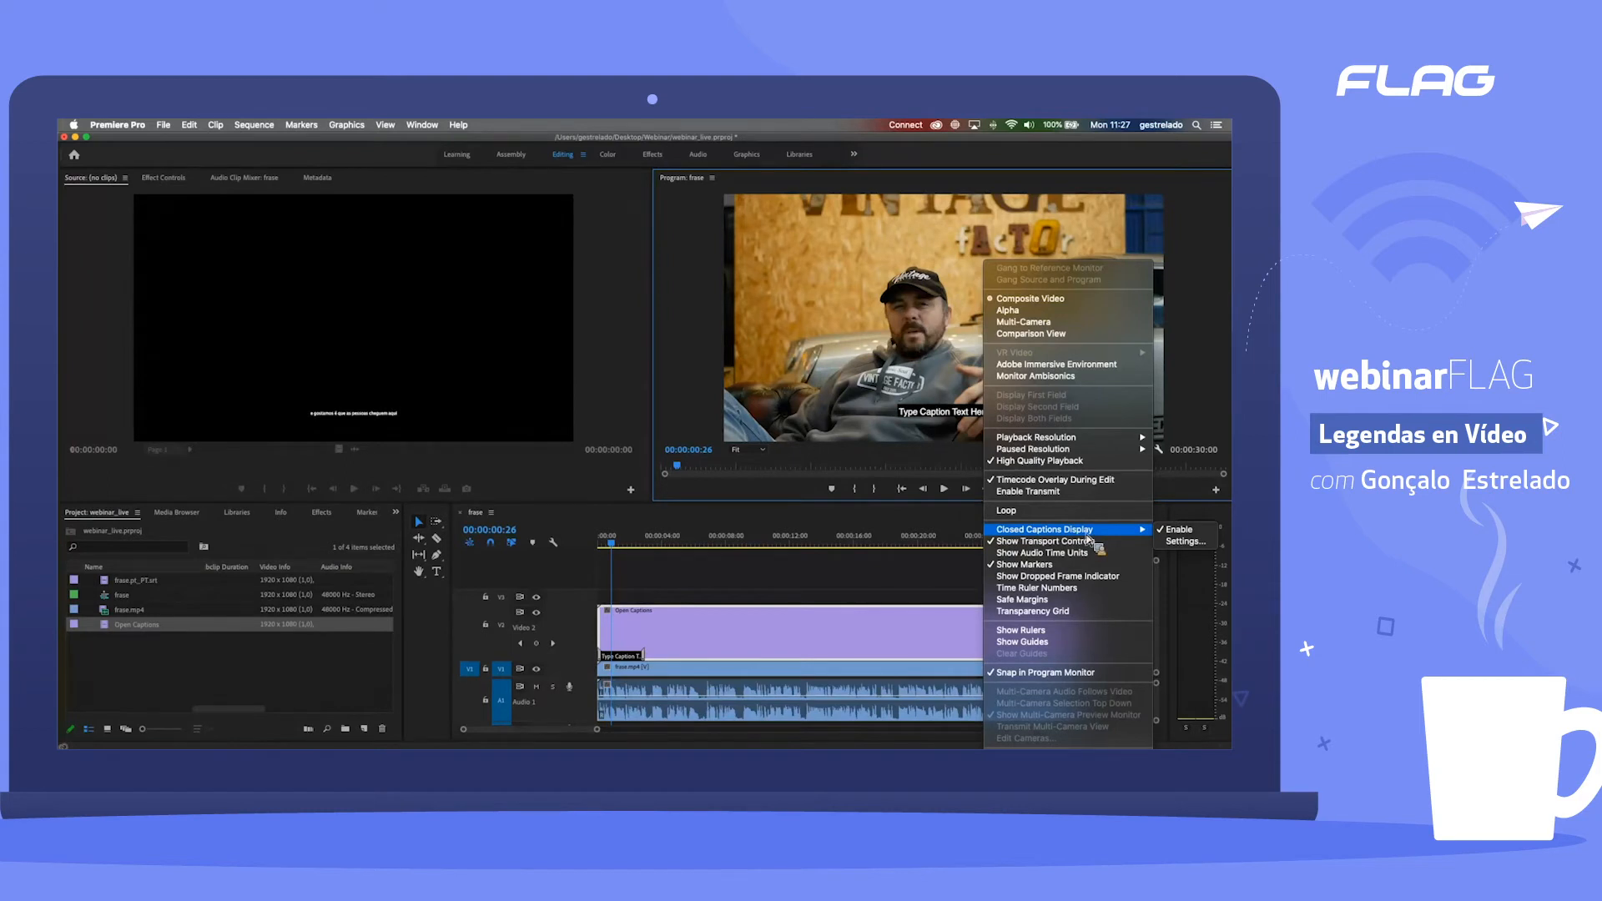
left_click(1191, 544)
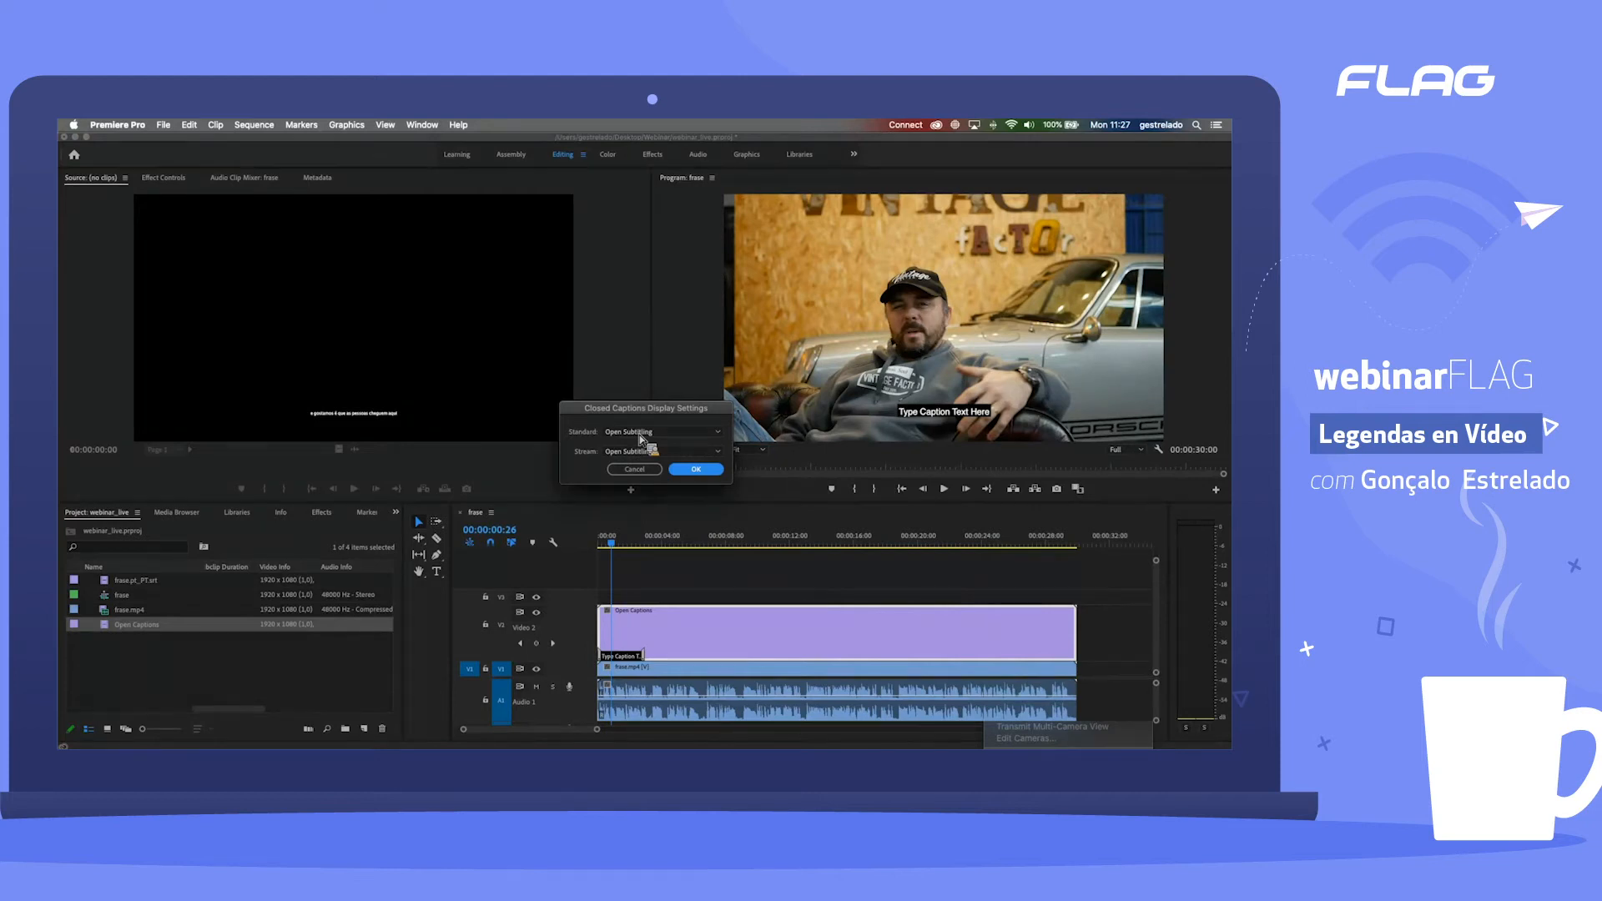
left_click(641, 435)
left_click(648, 439)
left_click(648, 439)
left_click(633, 446)
left_click(705, 470)
Step: Play the beginning of the sequence twice to preview the placeholder caption over the video
key("space")
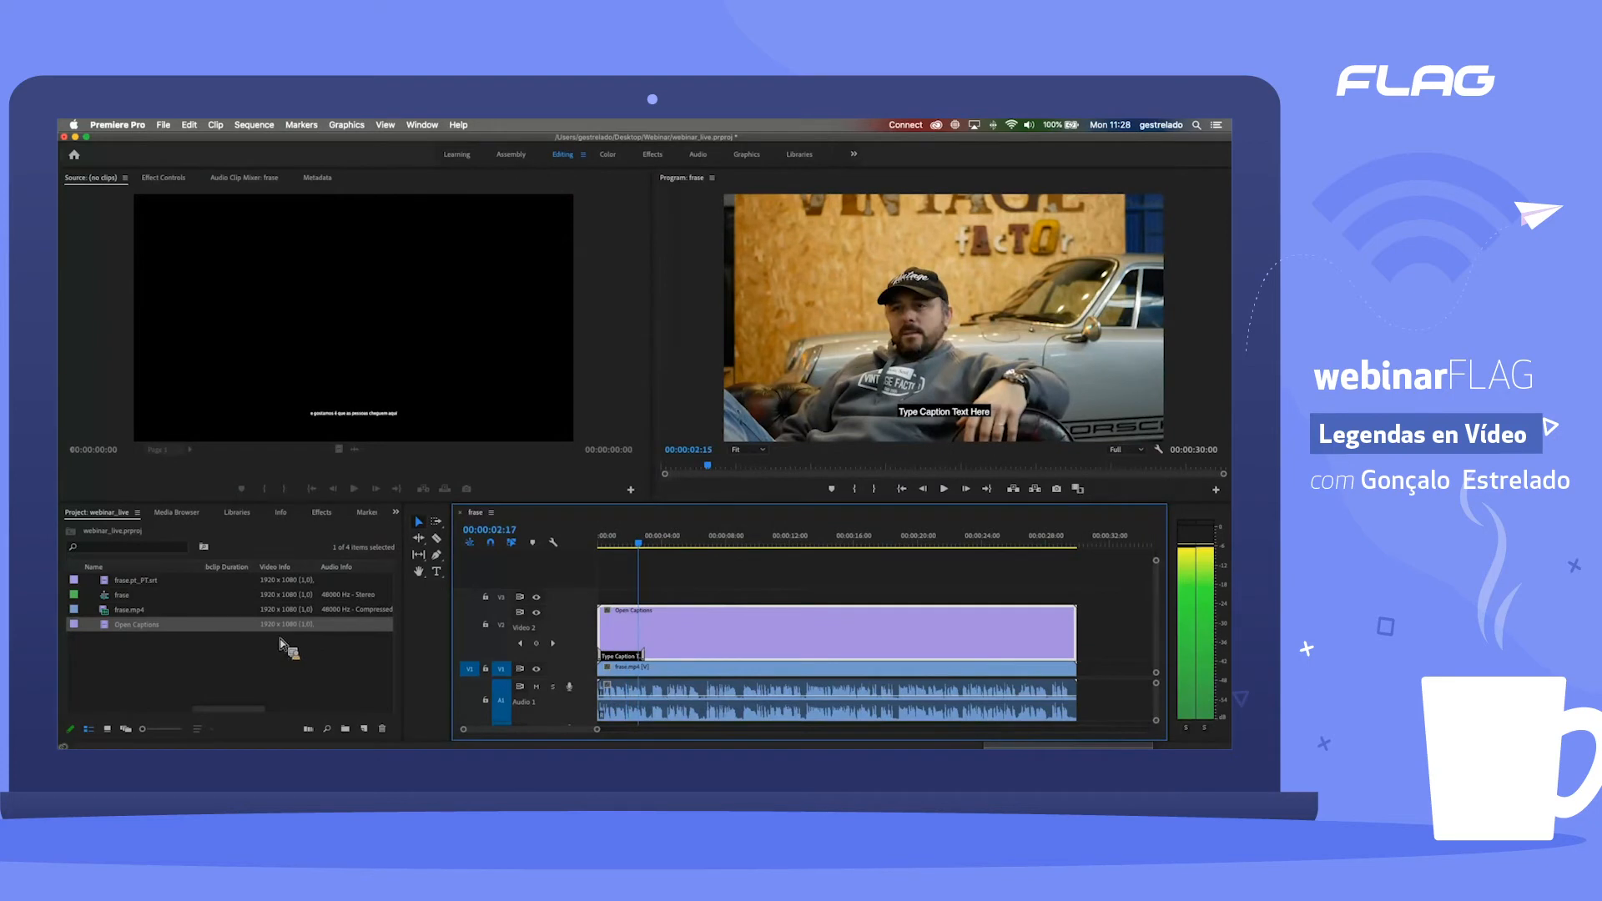
left_click(154, 634)
left_click(154, 628)
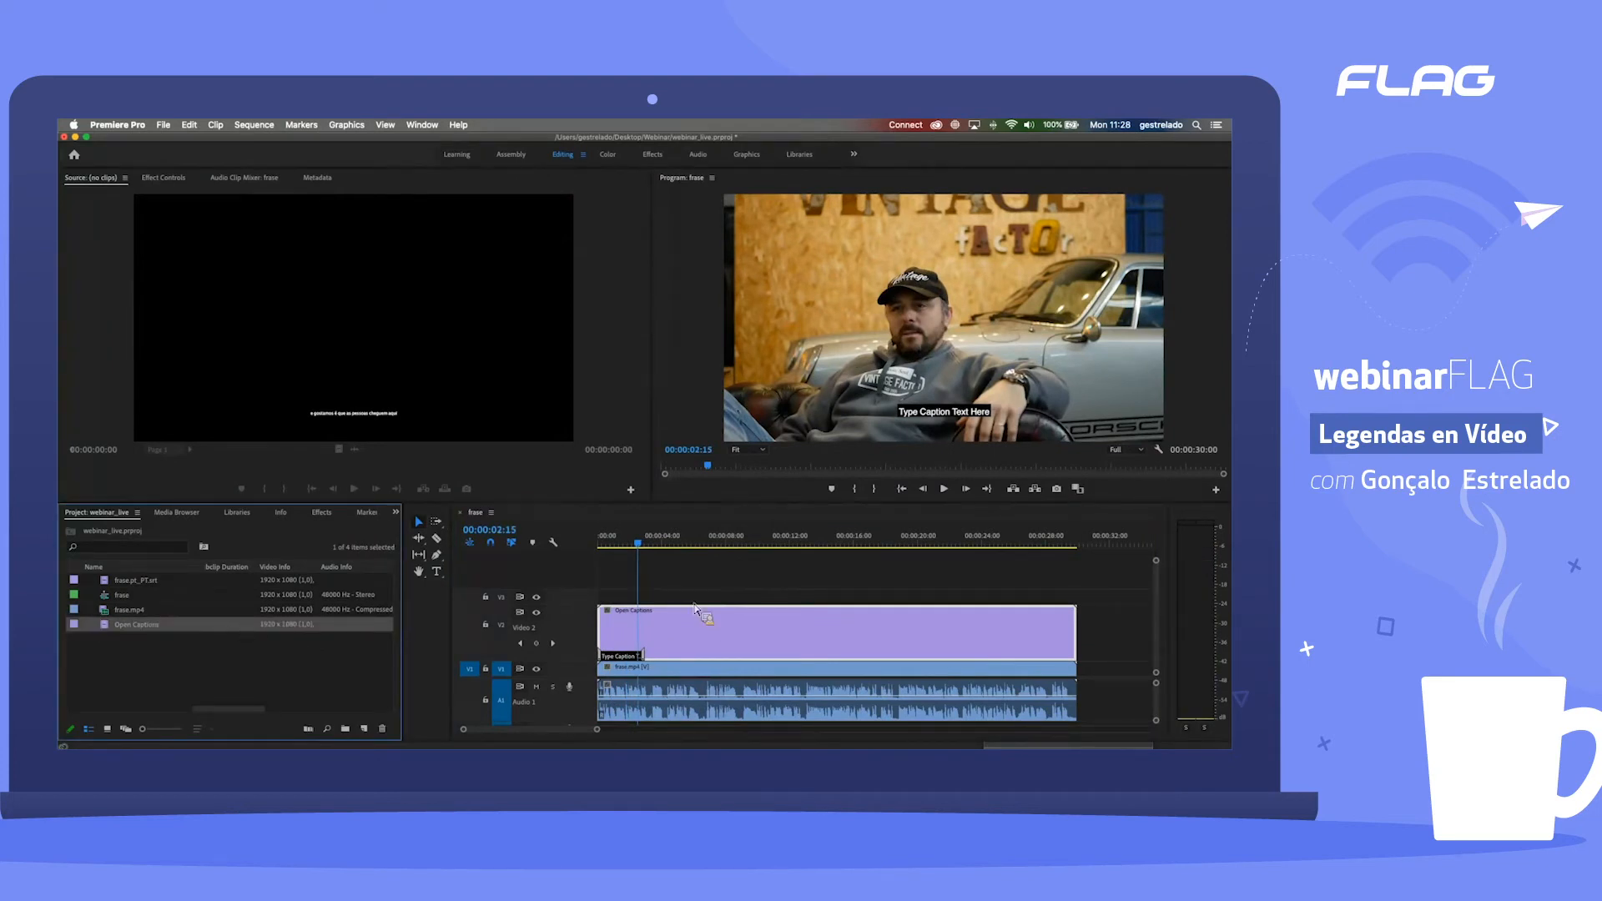
left_click(626, 545)
key("space")
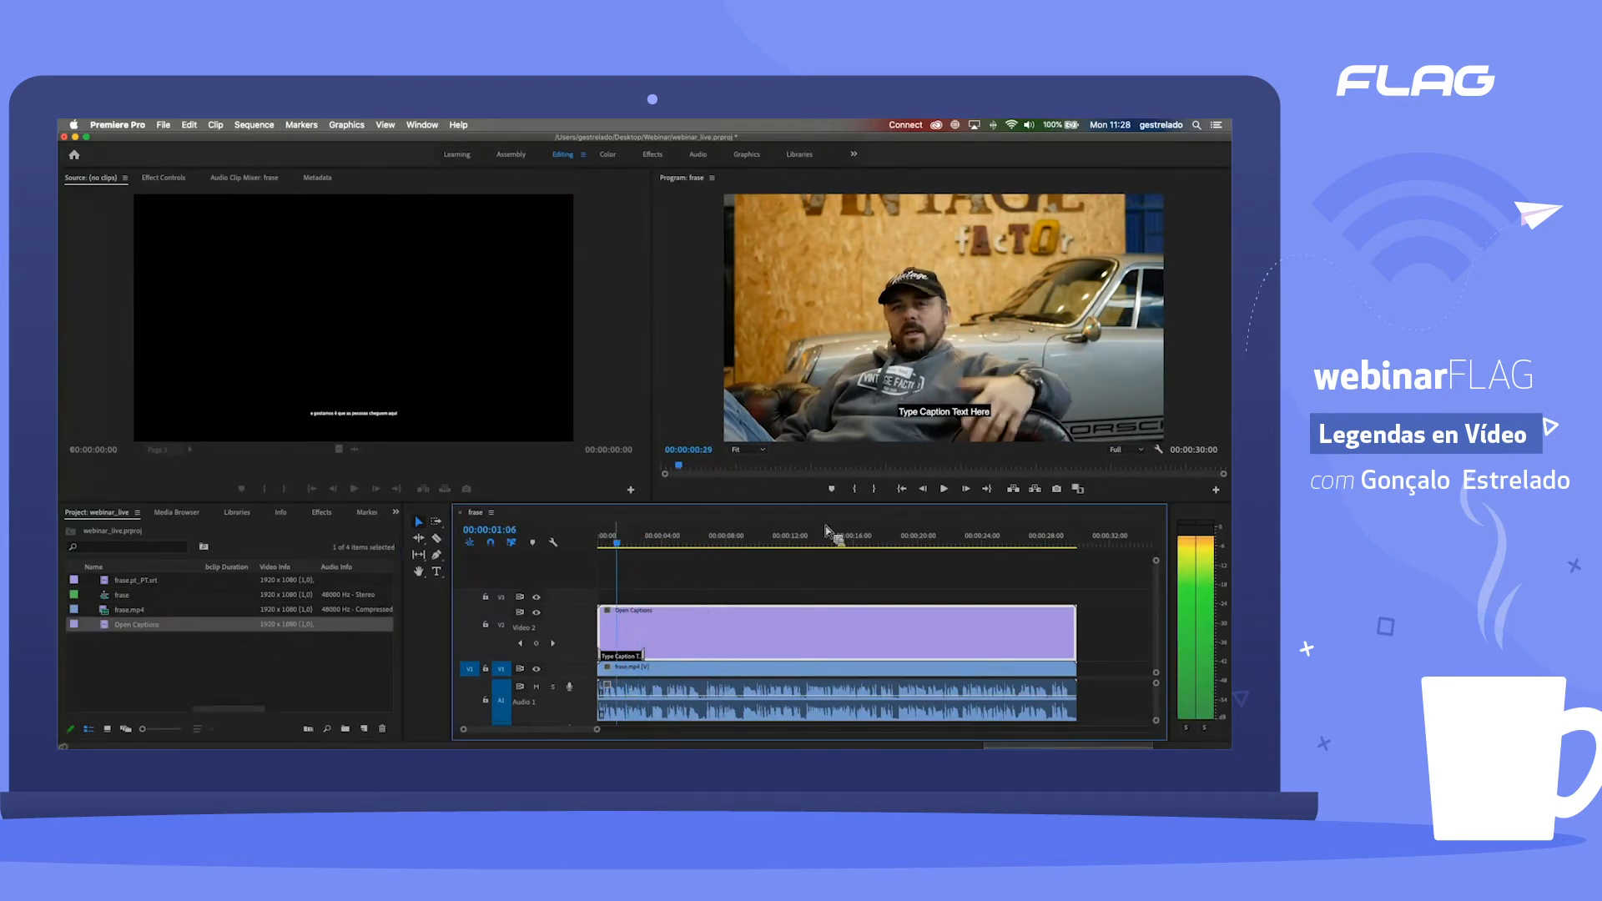
key("space")
Step: Reopen the closed captions display settings, examine the available standards and streams, and confirm with CEA-608 and CC1
left_click(1160, 451)
mouse_move(1118, 531)
left_click(1185, 540)
left_click(642, 452)
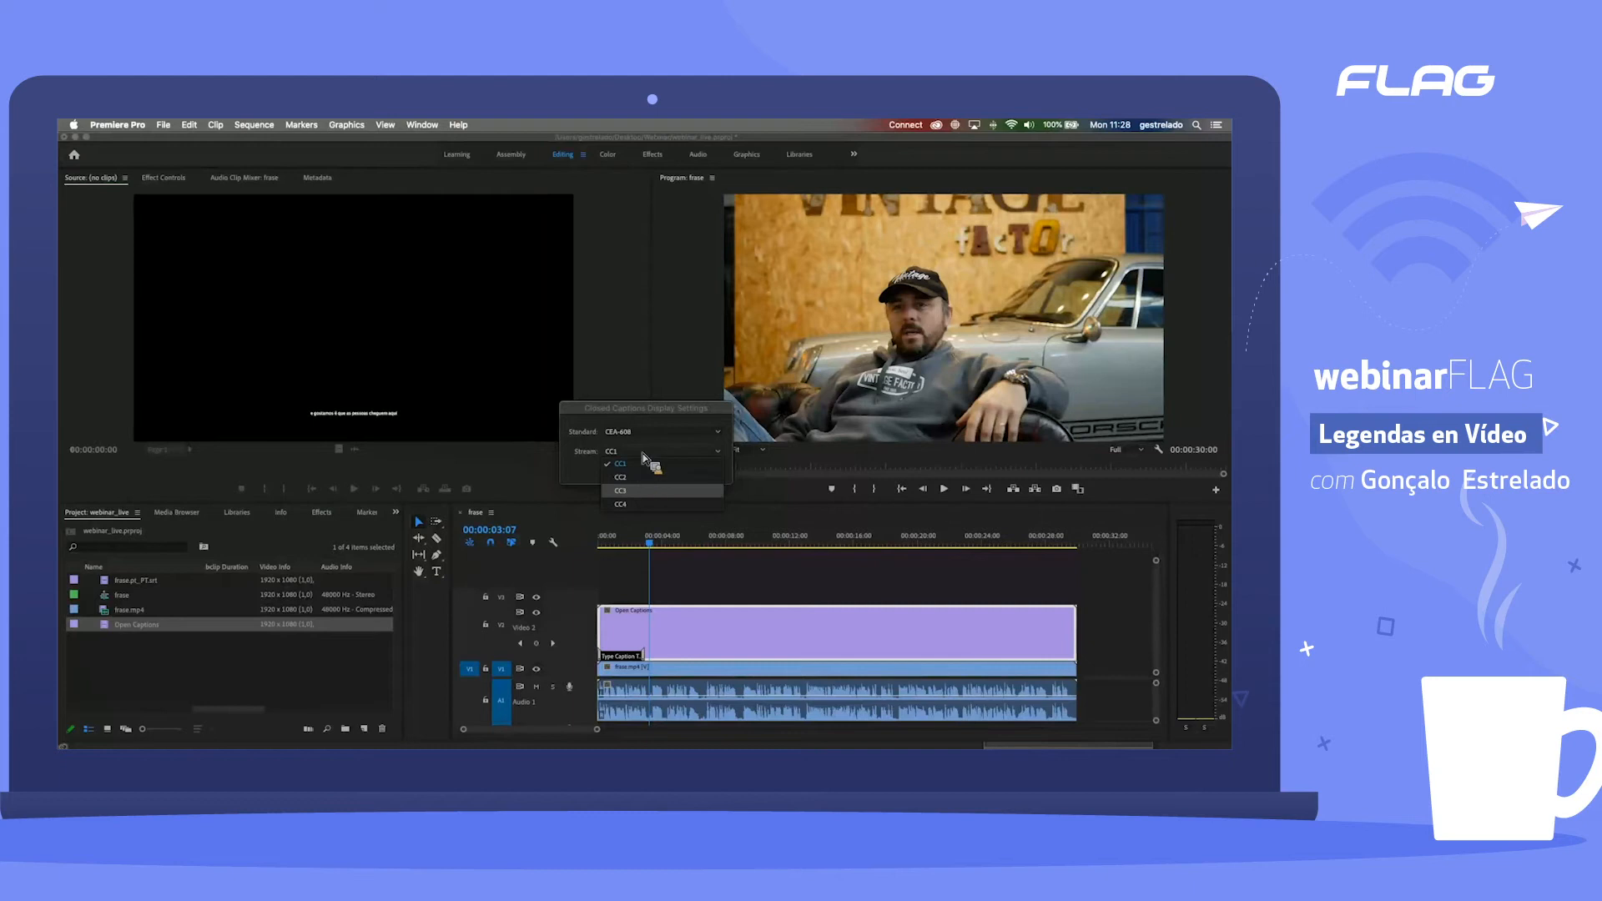
left_click(594, 434)
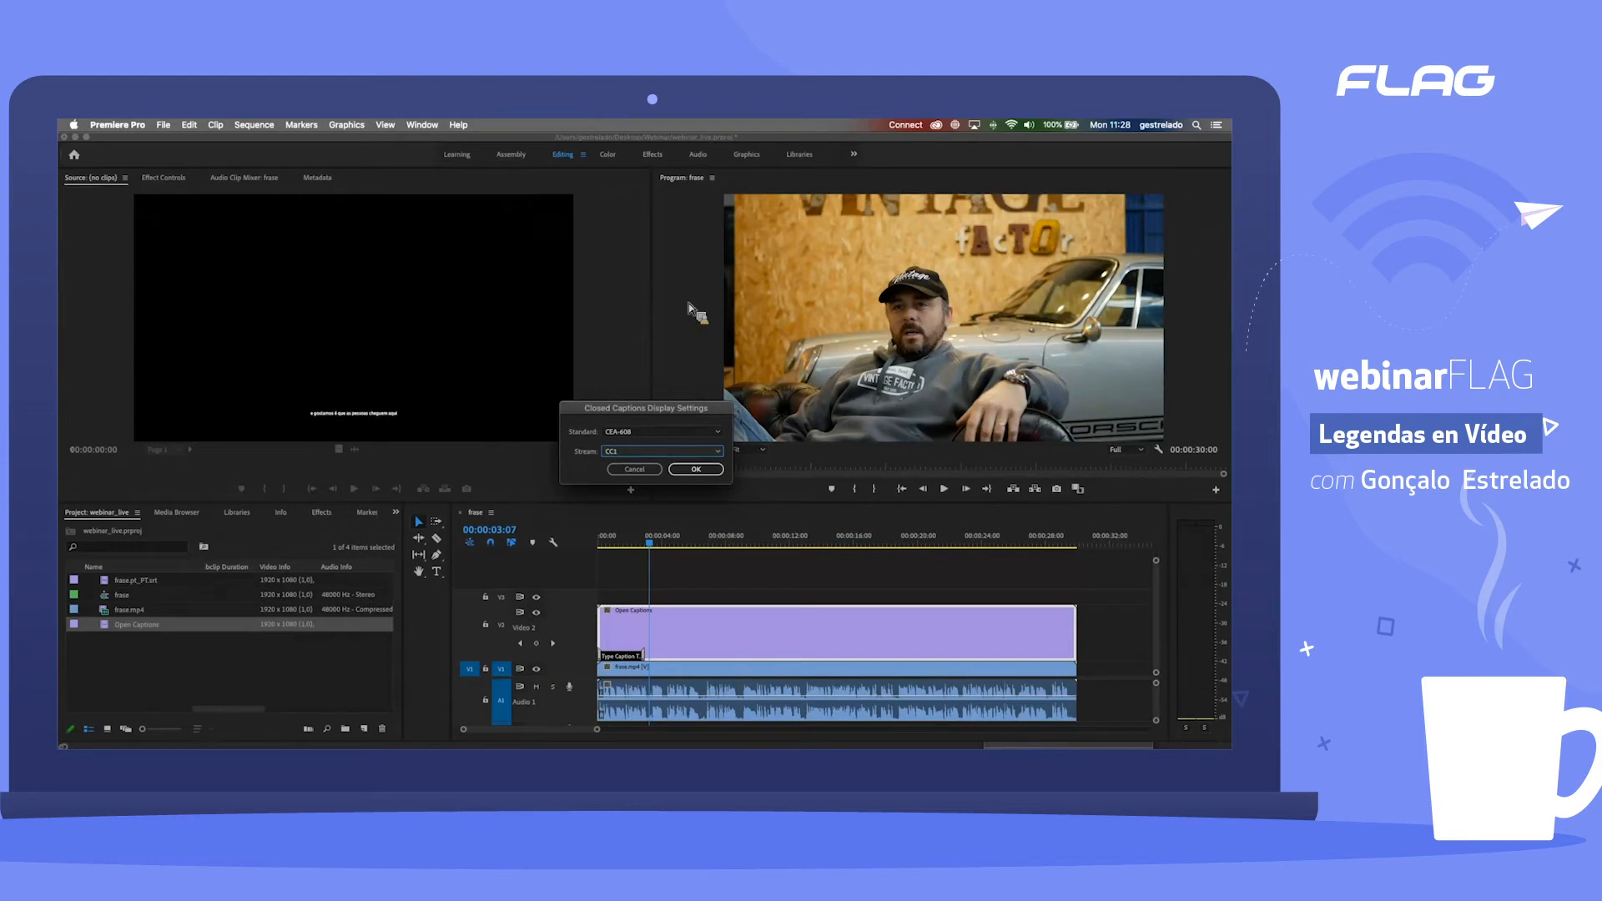
left_click(643, 436)
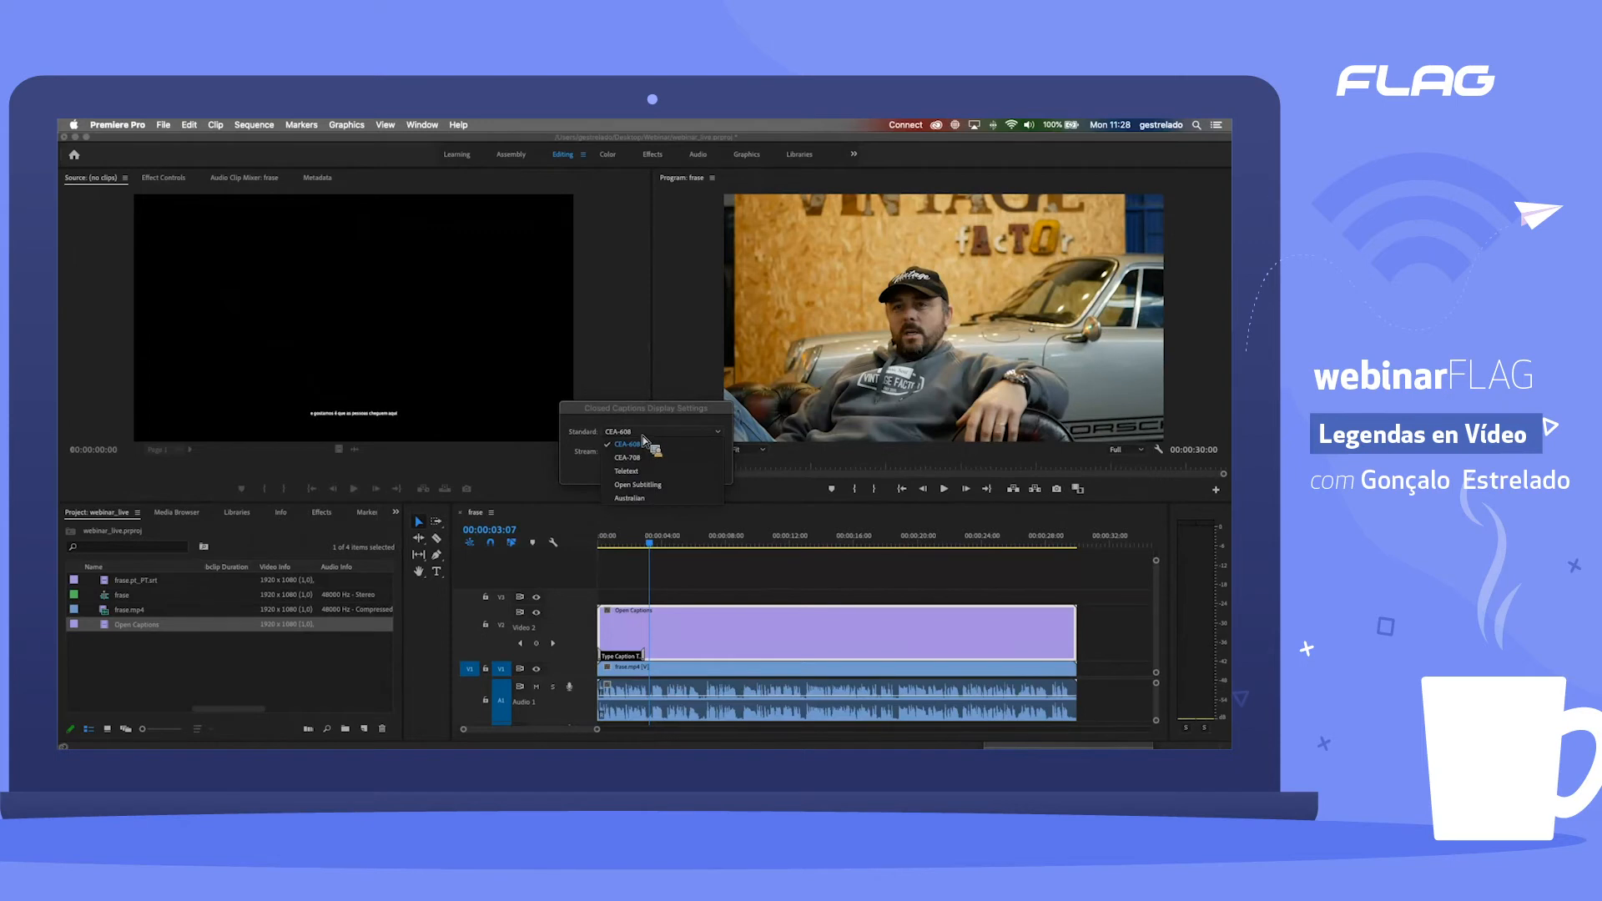
left_click(642, 437)
left_click(662, 437)
left_click(638, 444)
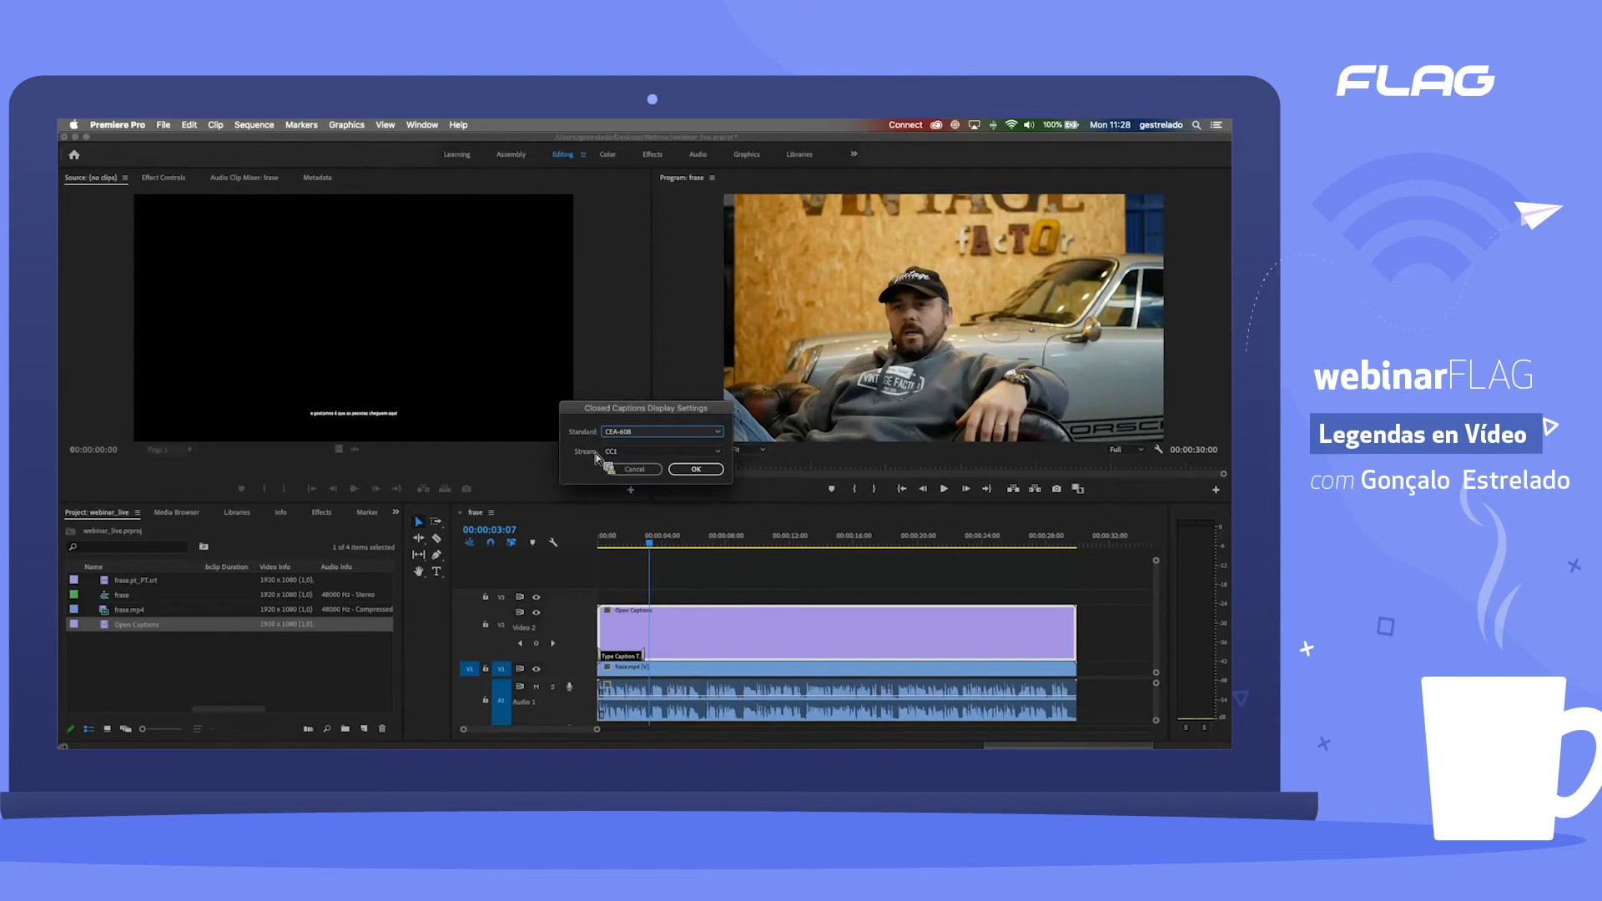
left_click(633, 458)
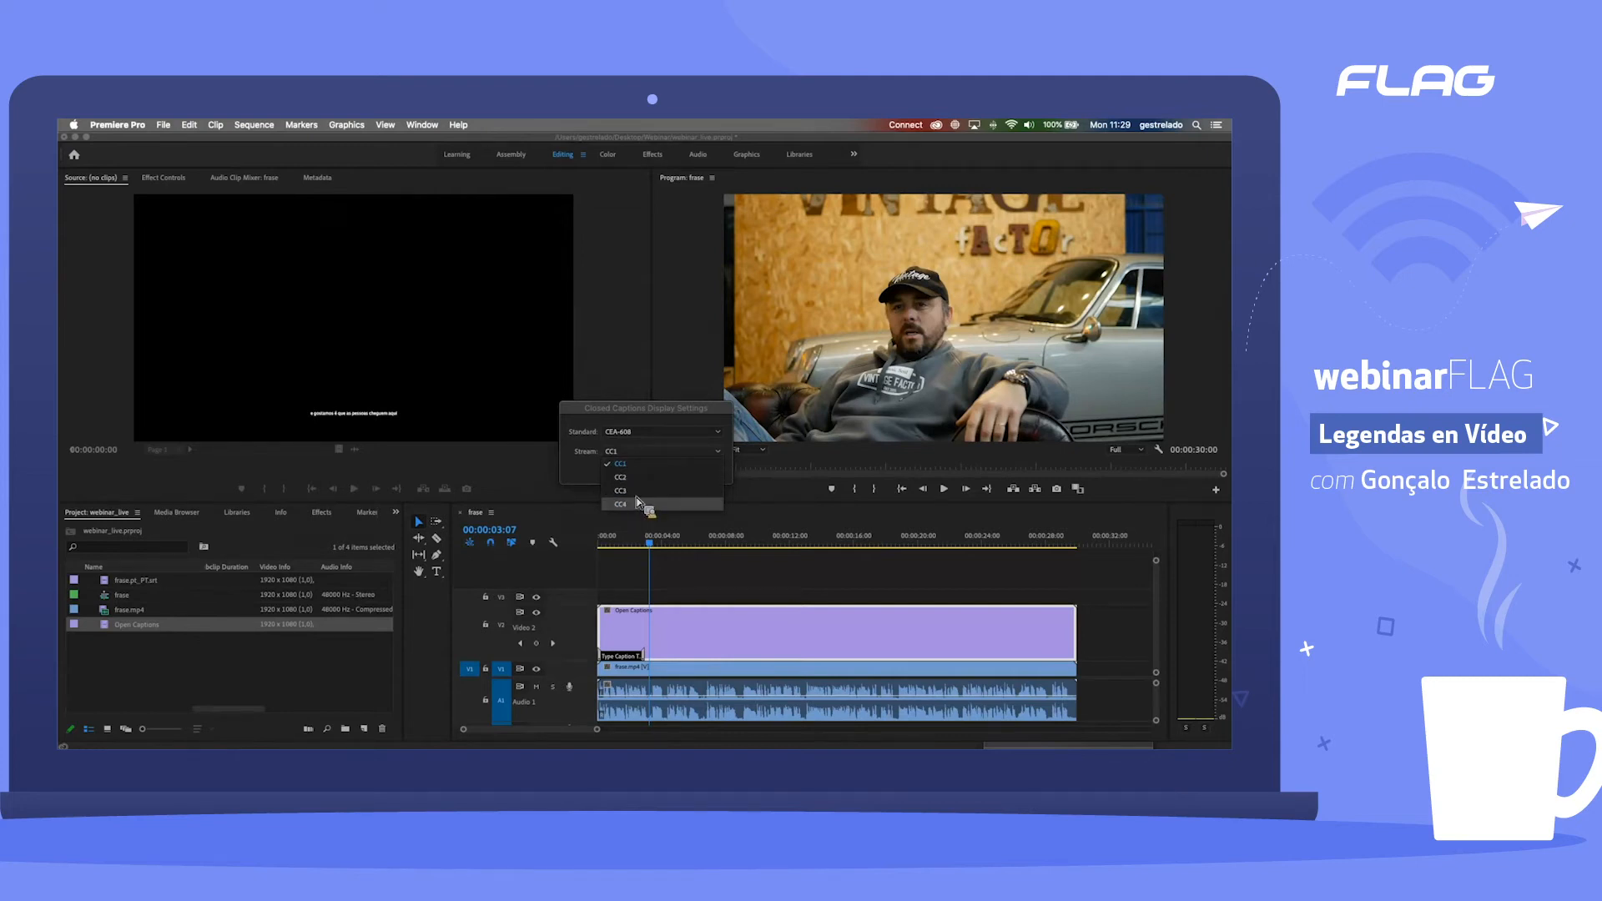
left_click(644, 451)
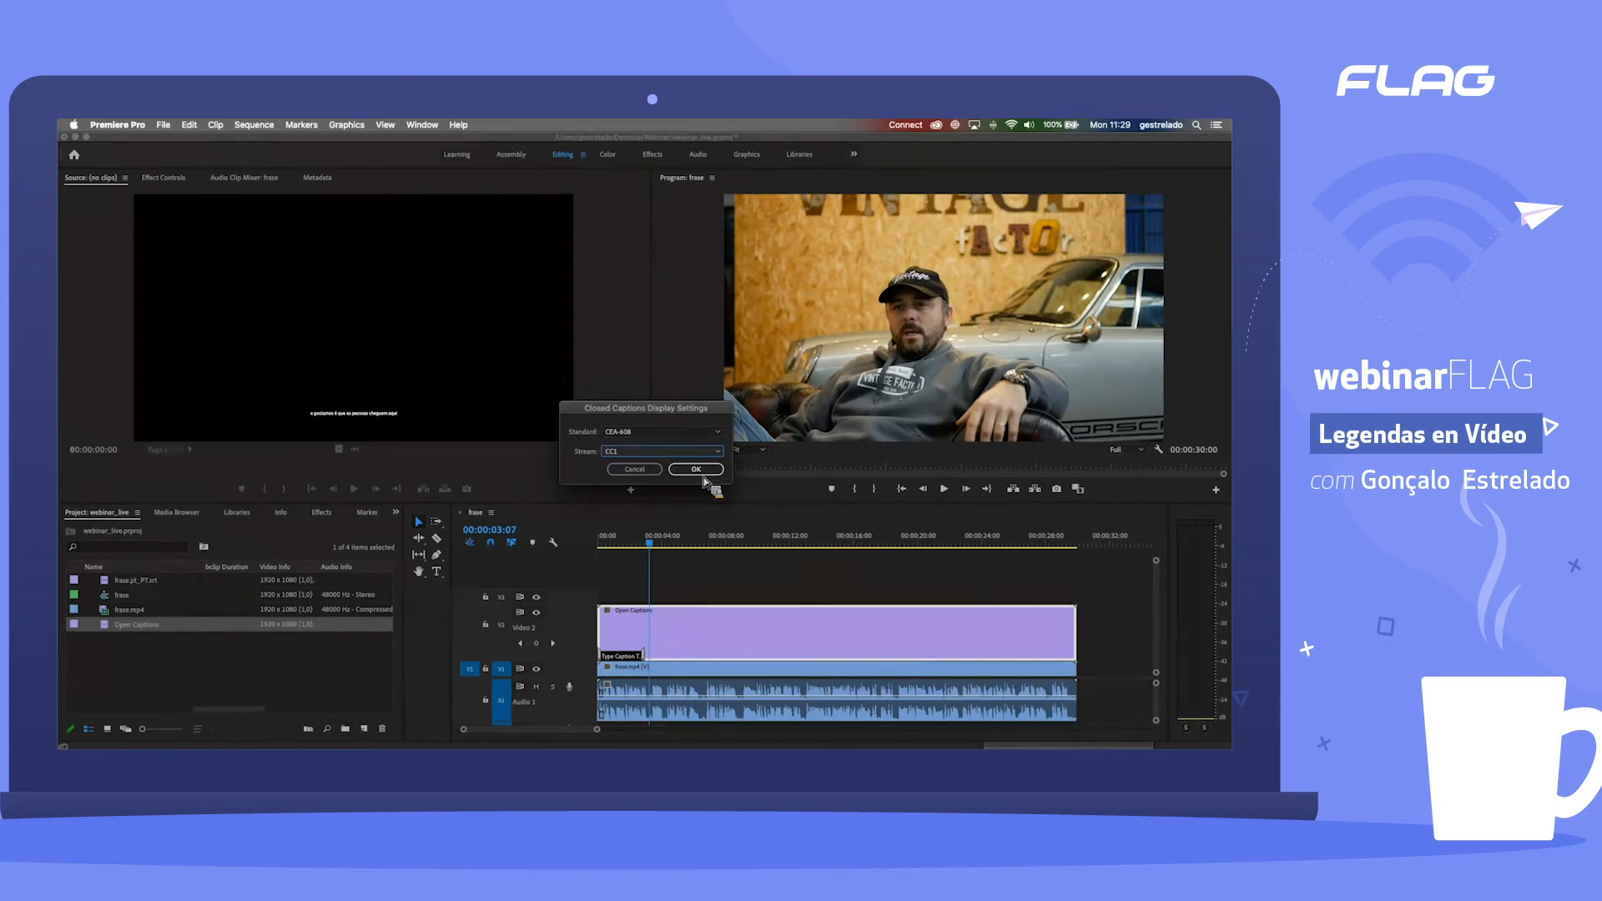
left_click(701, 472)
Step: Enable the Program monitor's closed captions display and move the playhead to 00:00:02:16 over the placeholder caption
left_click(1160, 451)
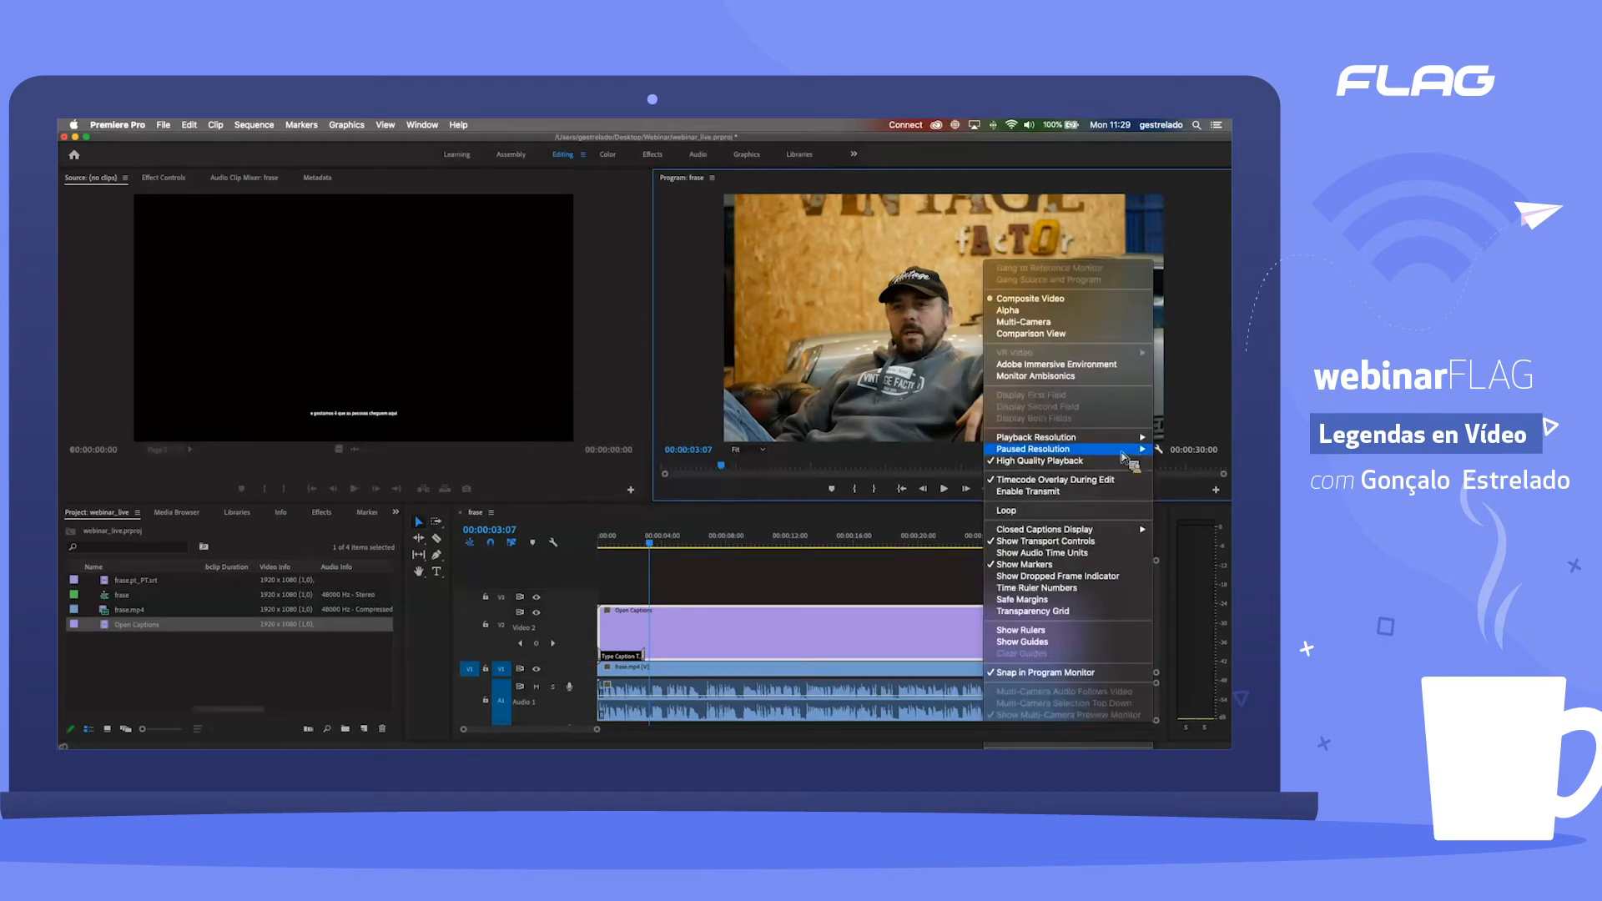
mouse_move(1081, 535)
left_click(1177, 530)
left_click_drag(622, 556, 644, 551)
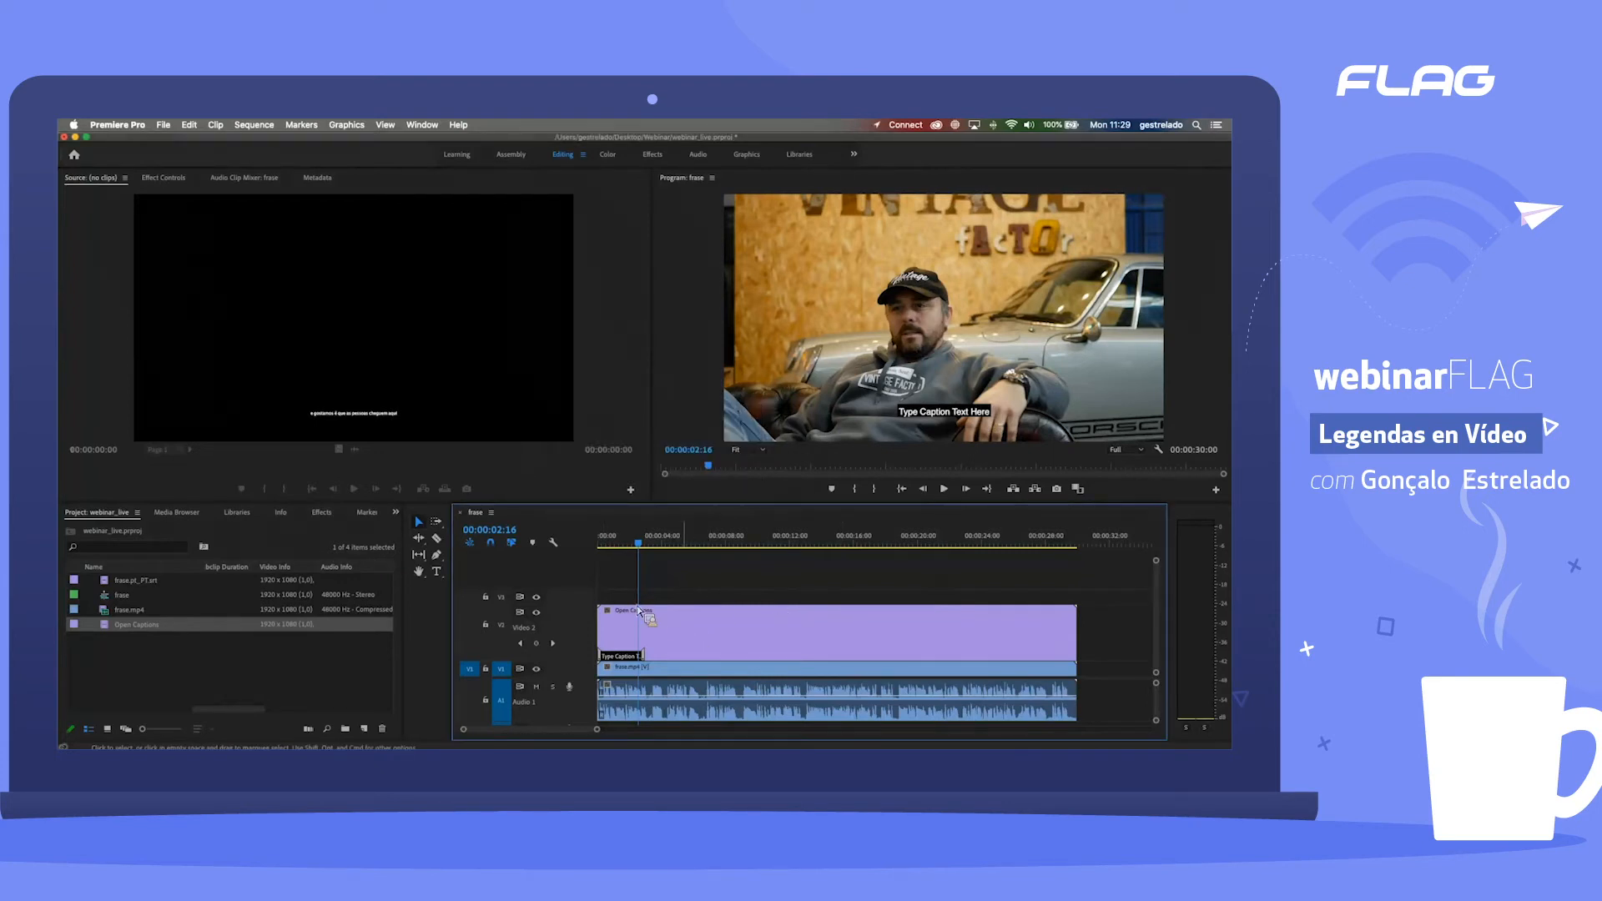
Step: Open the Open Captions clip from the timeline for caption editing and check that the Captions panel is enabled in the workspace
left_click(683, 646)
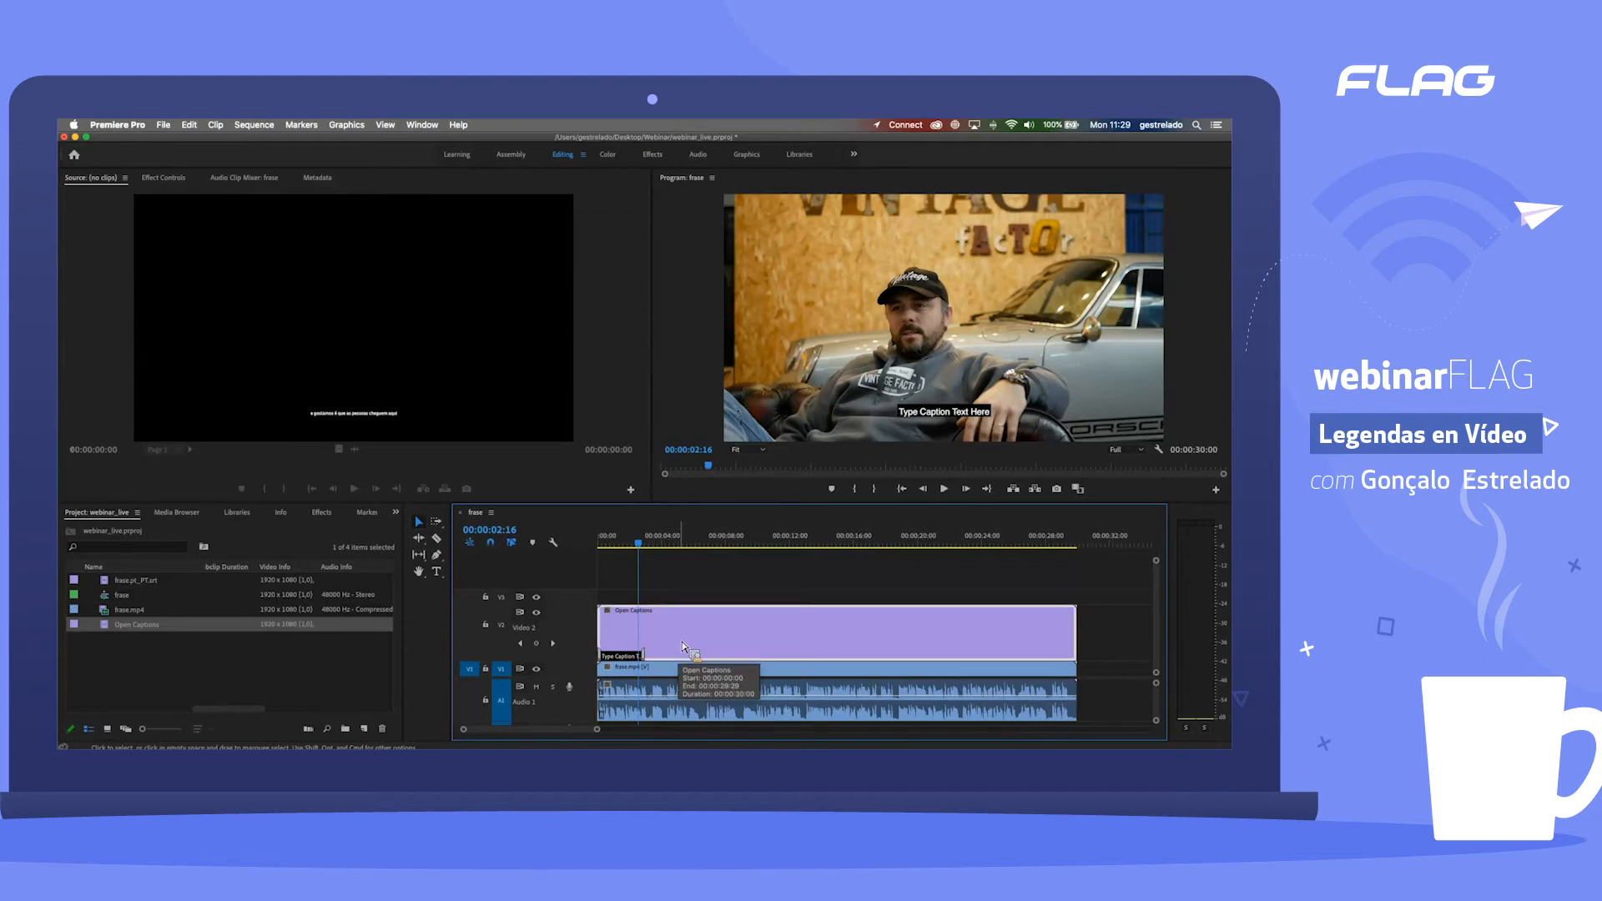
left_click(112, 628)
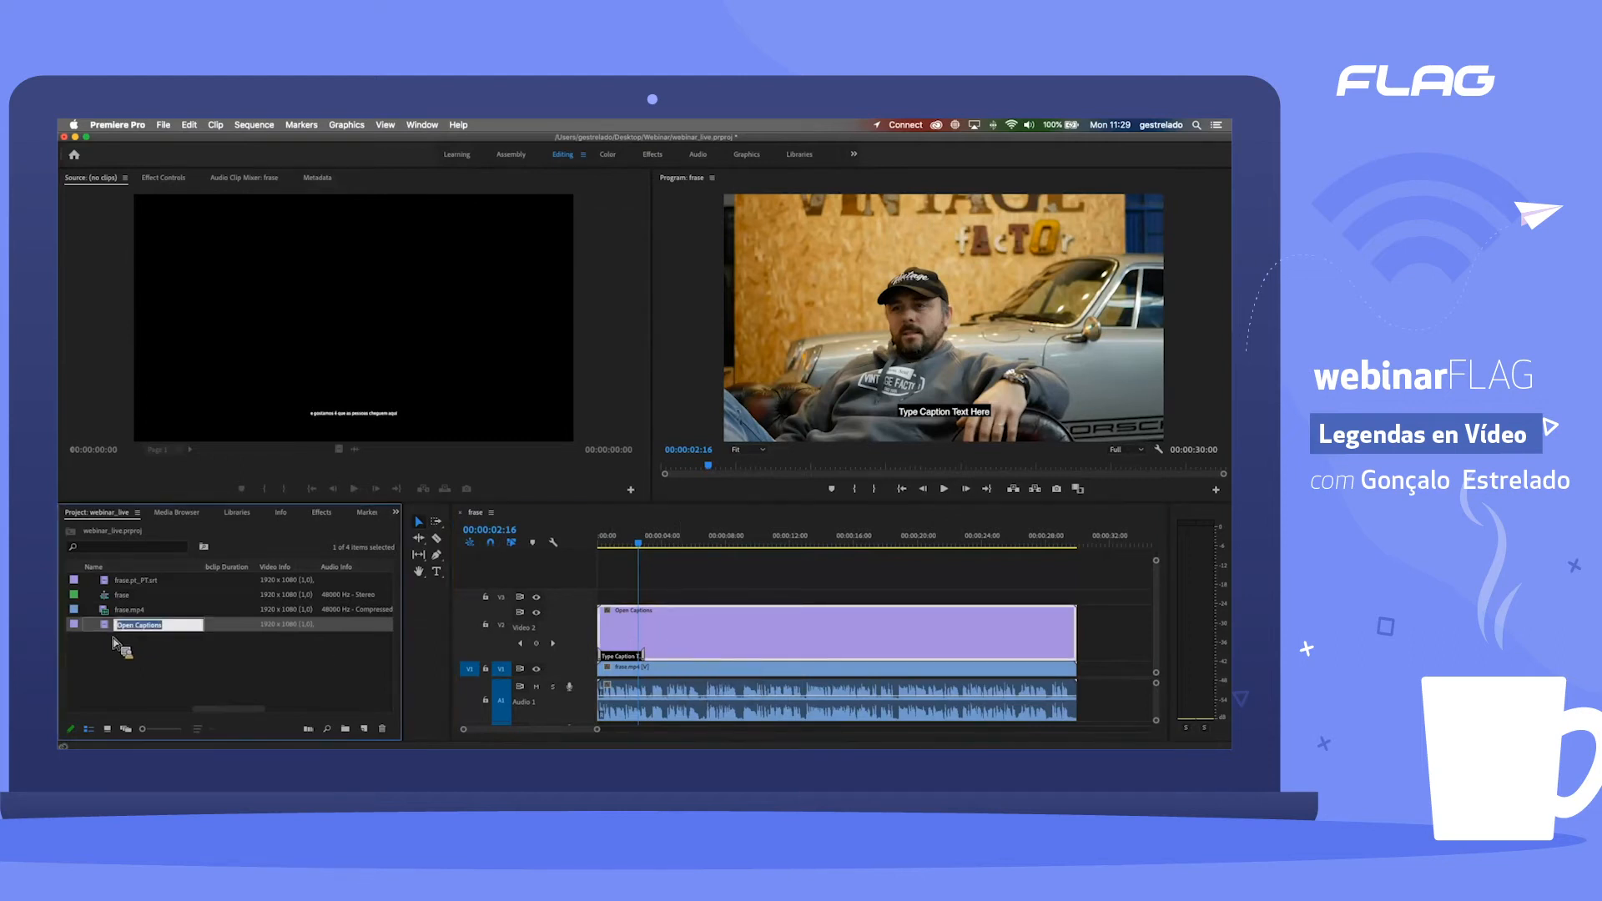
double_click(109, 629)
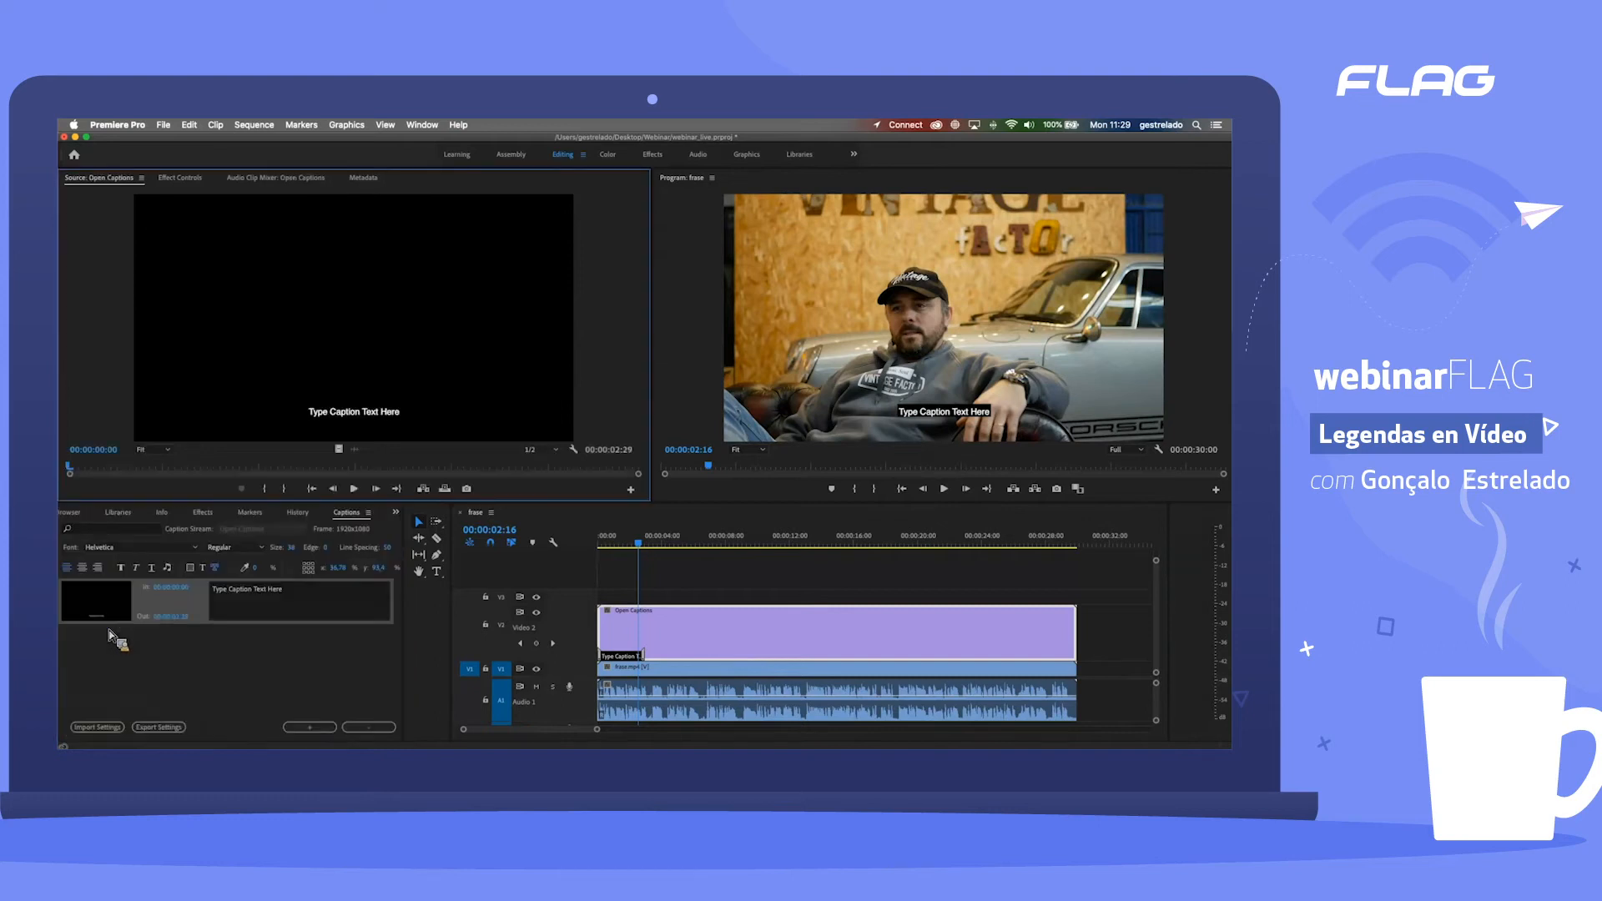
double_click(705, 622)
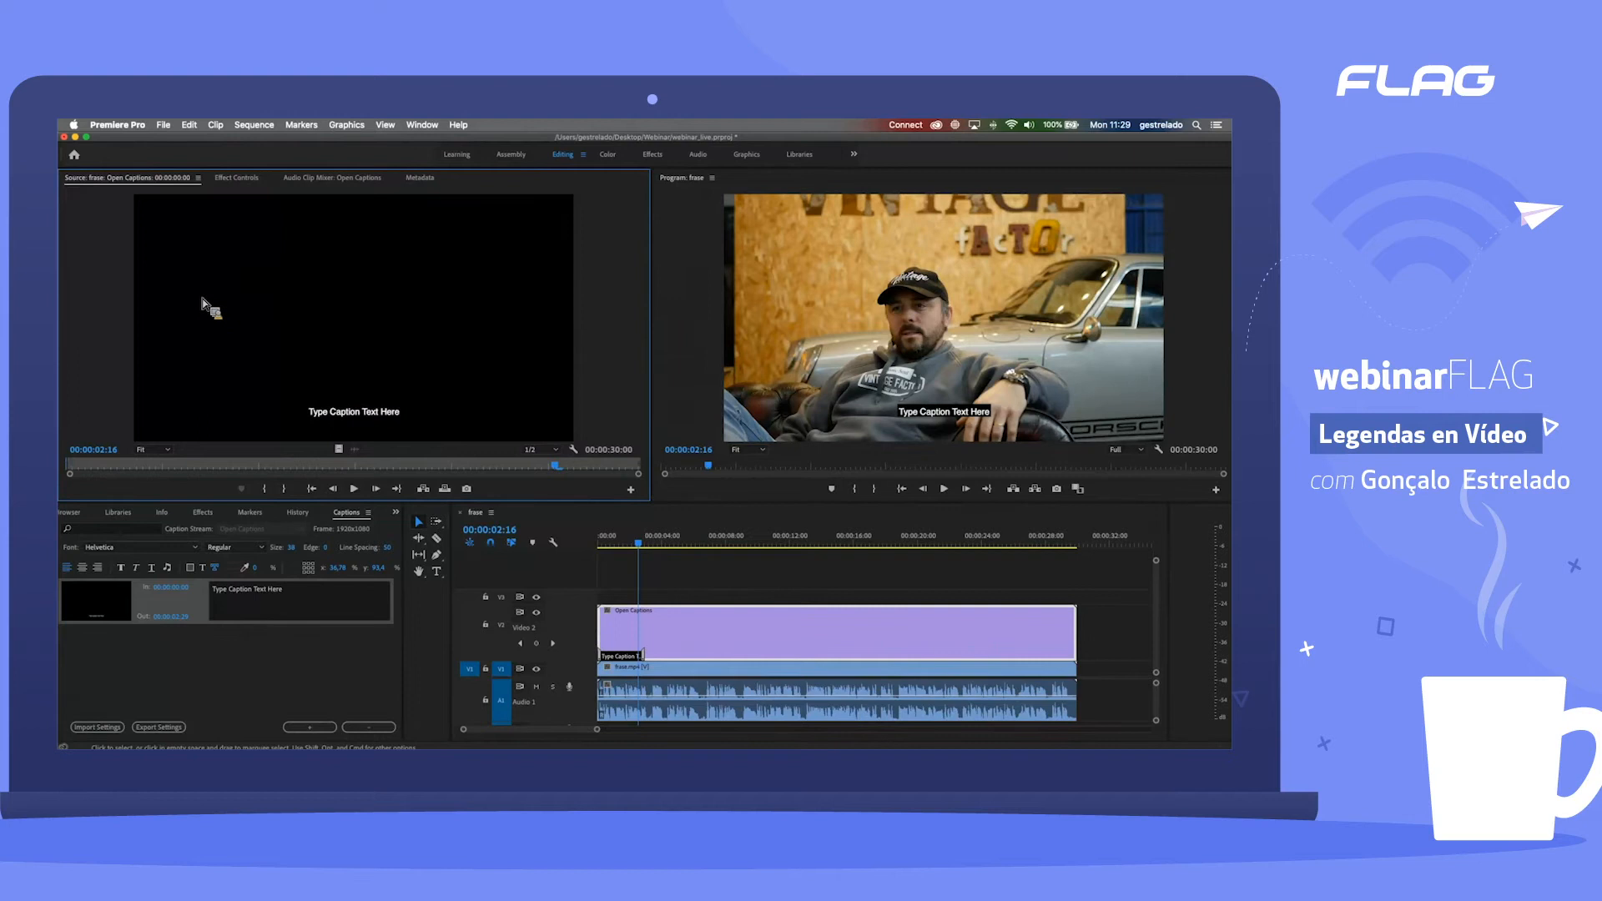
left_click(259, 716)
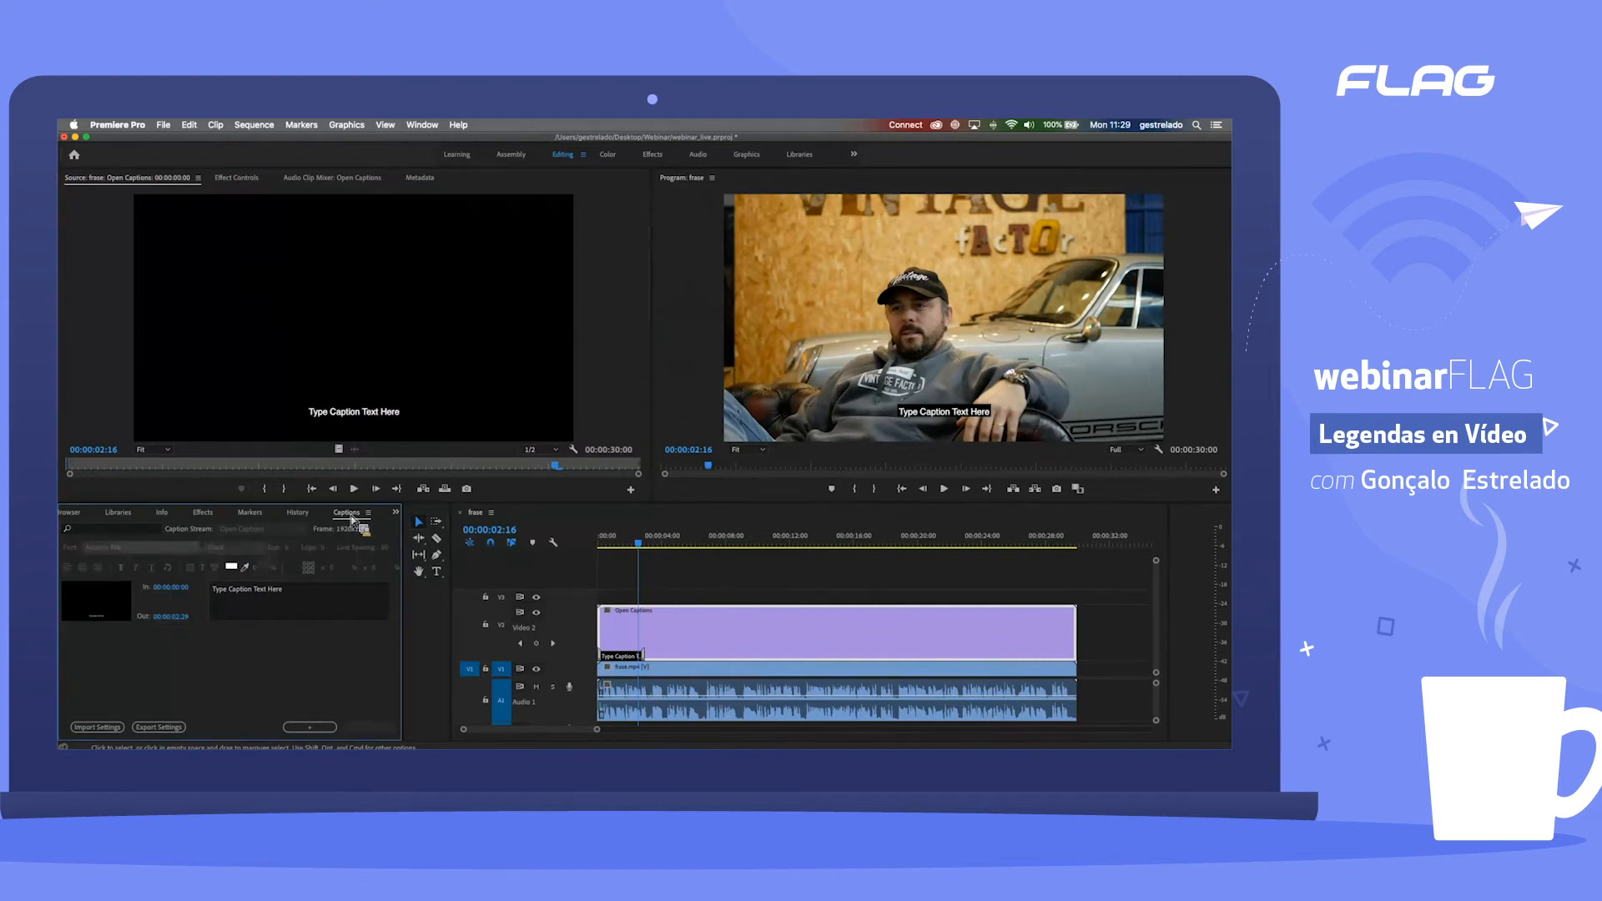
left_click(423, 125)
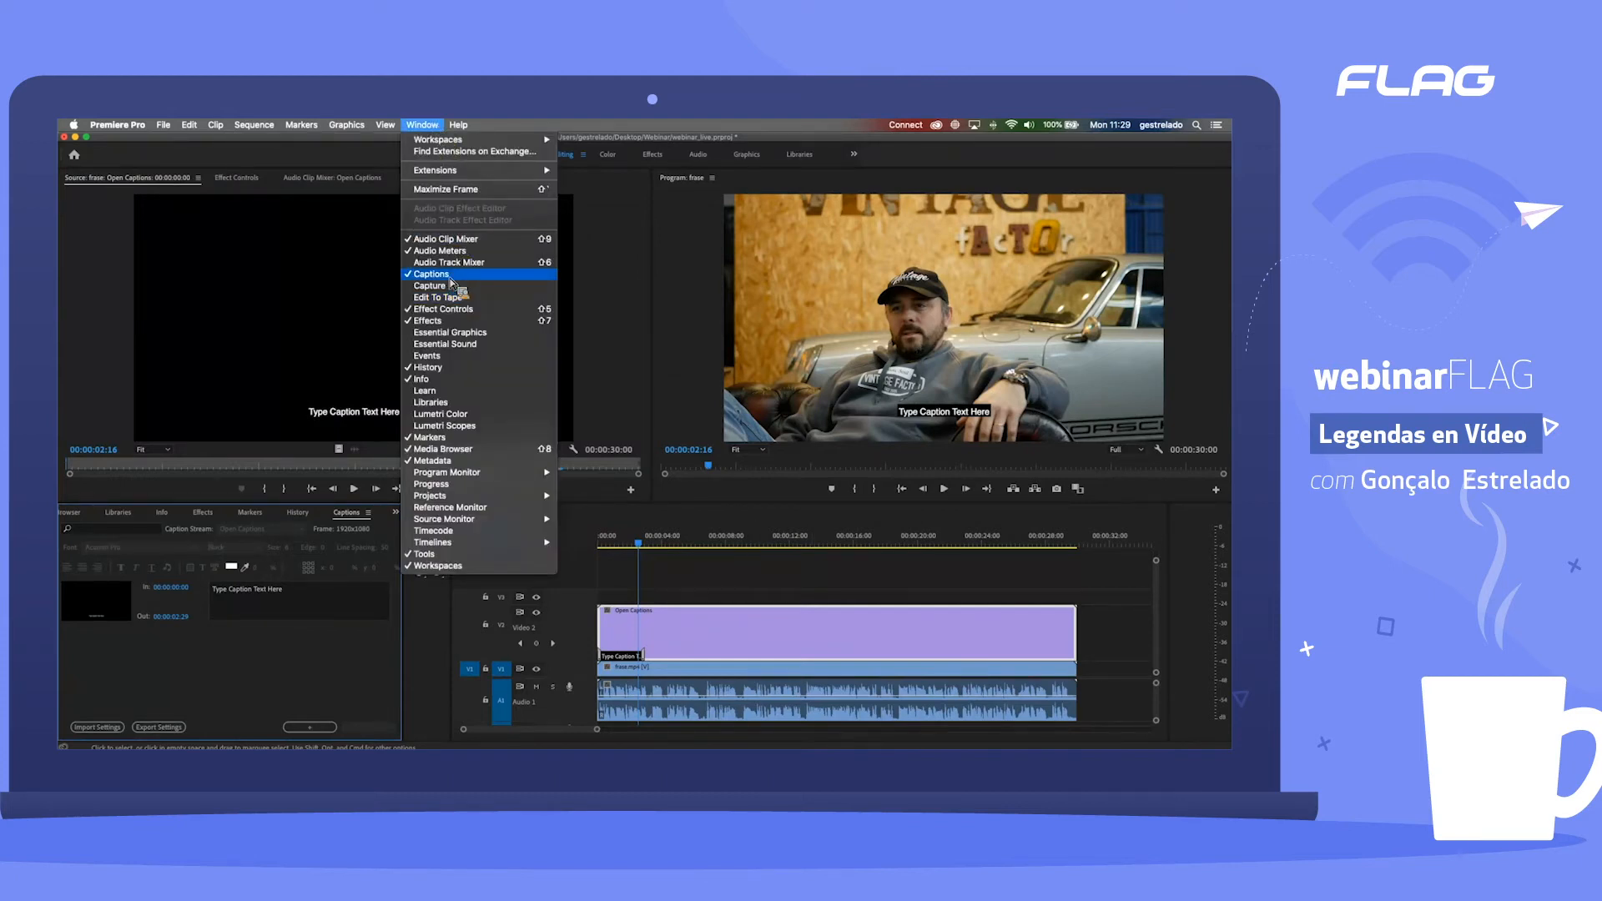
left_click(269, 651)
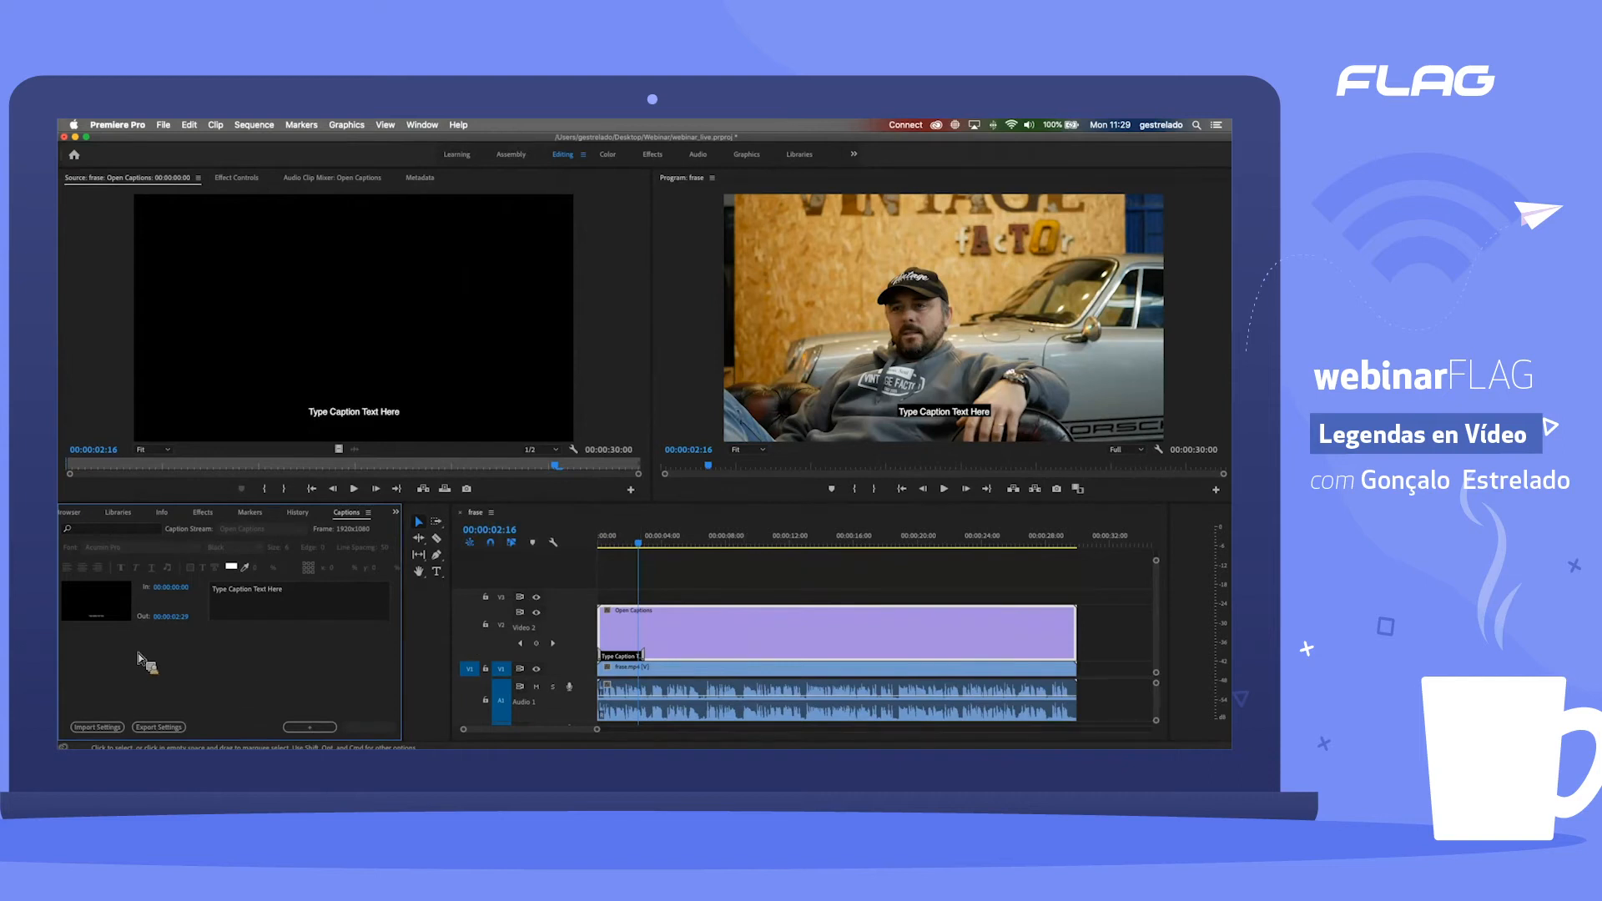
Step: Select the placeholder caption block and examine the available fonts, leaving the font at Helvetica
left_click(106, 606)
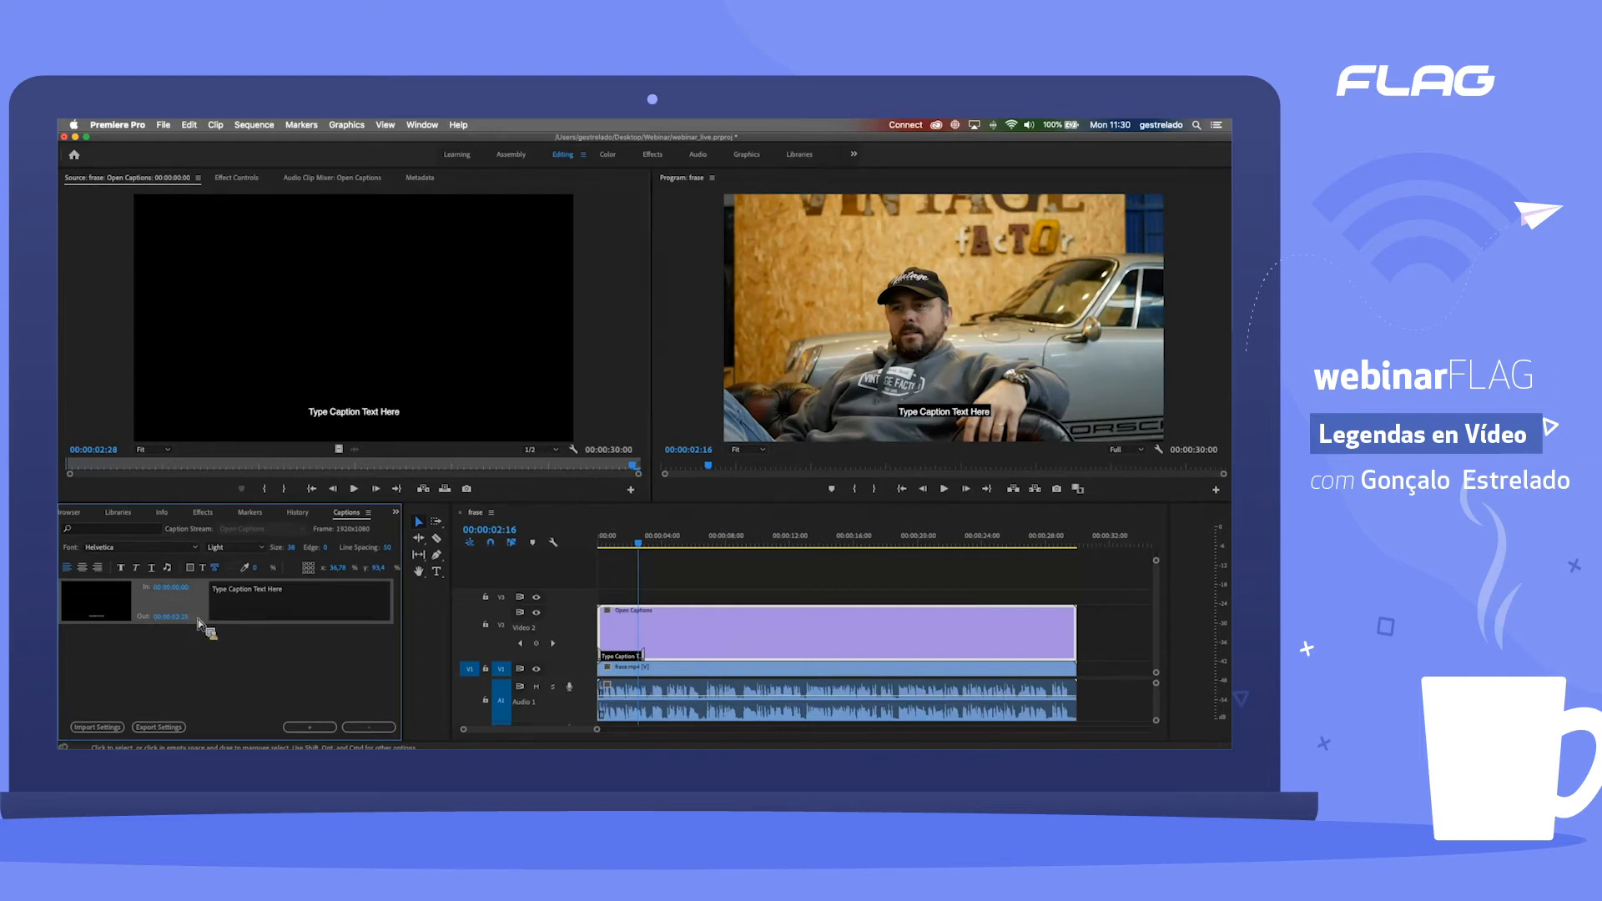
left_click(278, 602)
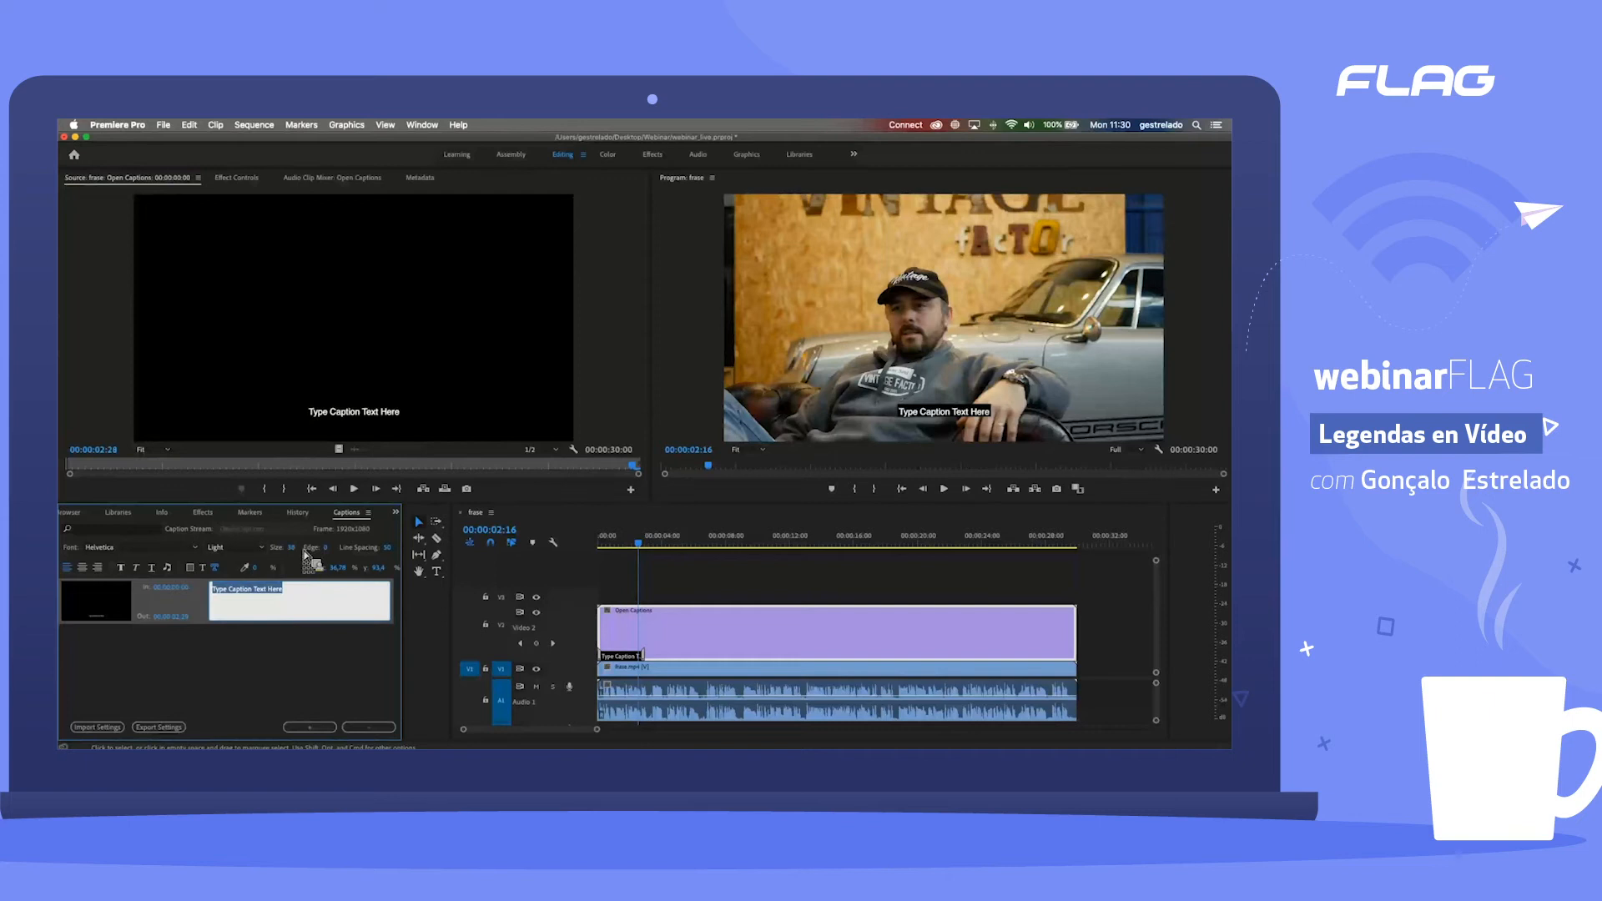
left_click(177, 557)
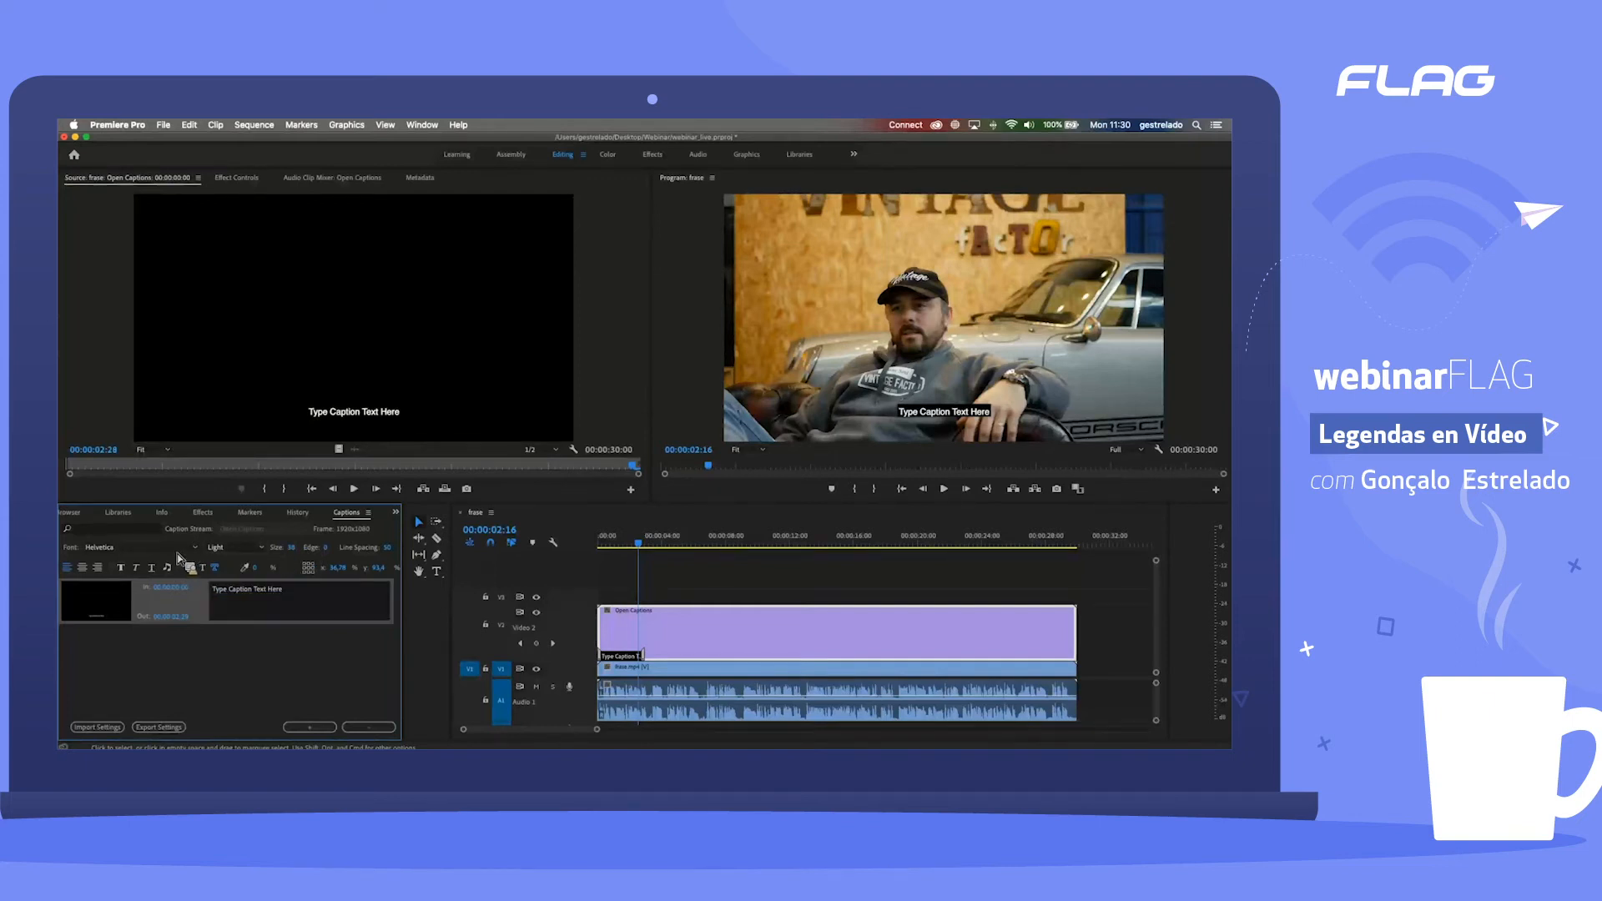
left_click(178, 551)
scroll(146, 386, "up", 5)
scroll(145, 384, "down", 15)
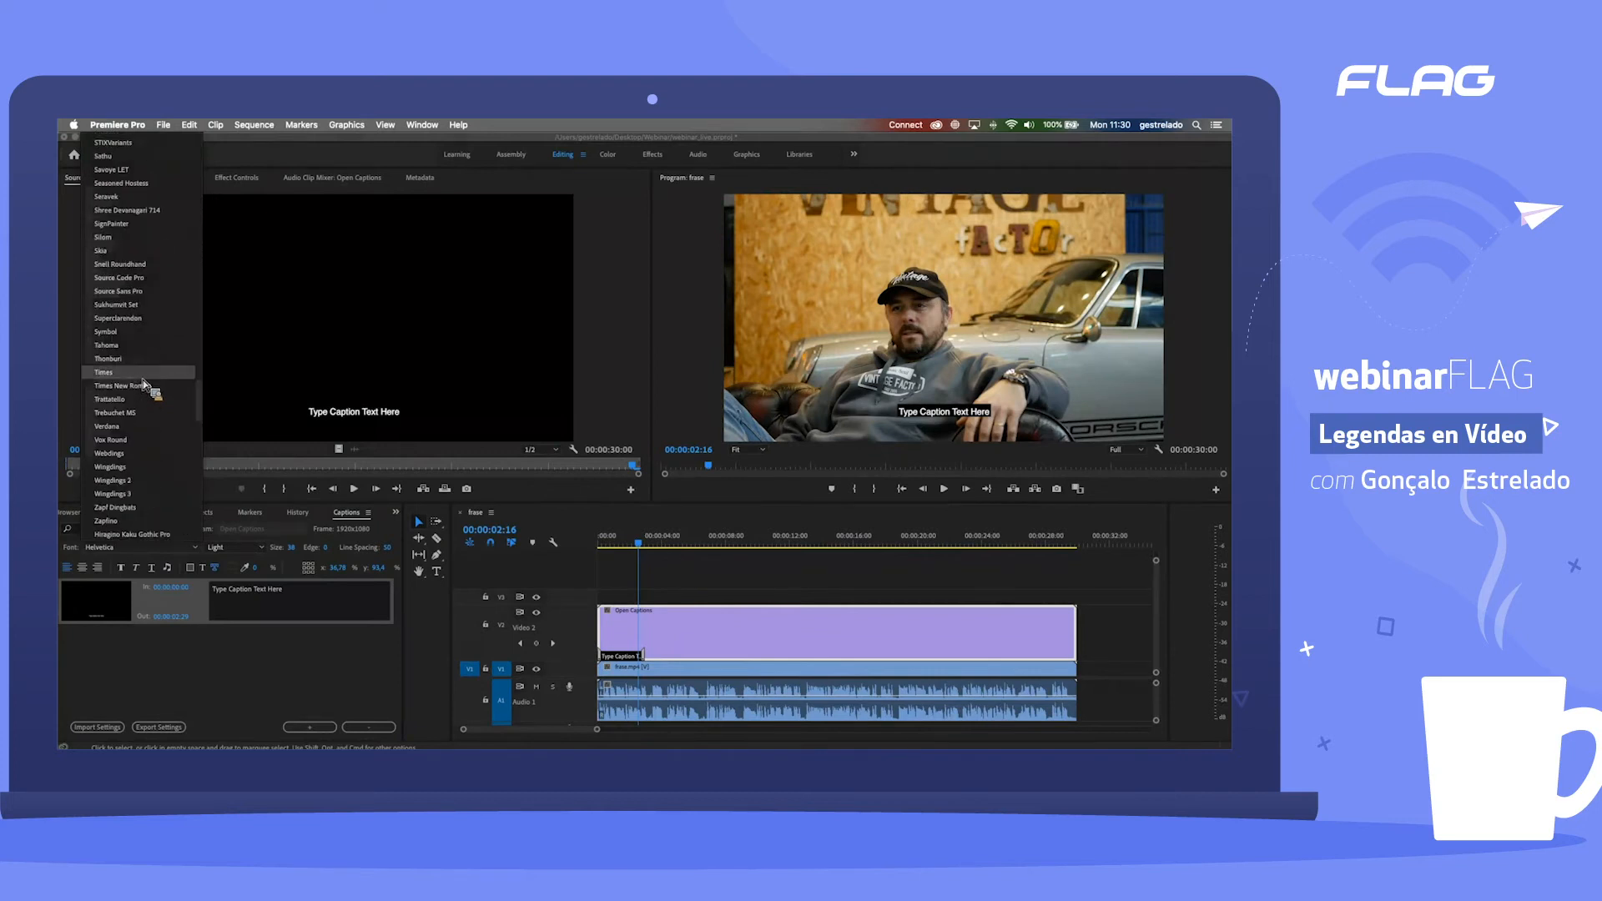
scroll(146, 384, "up", 5)
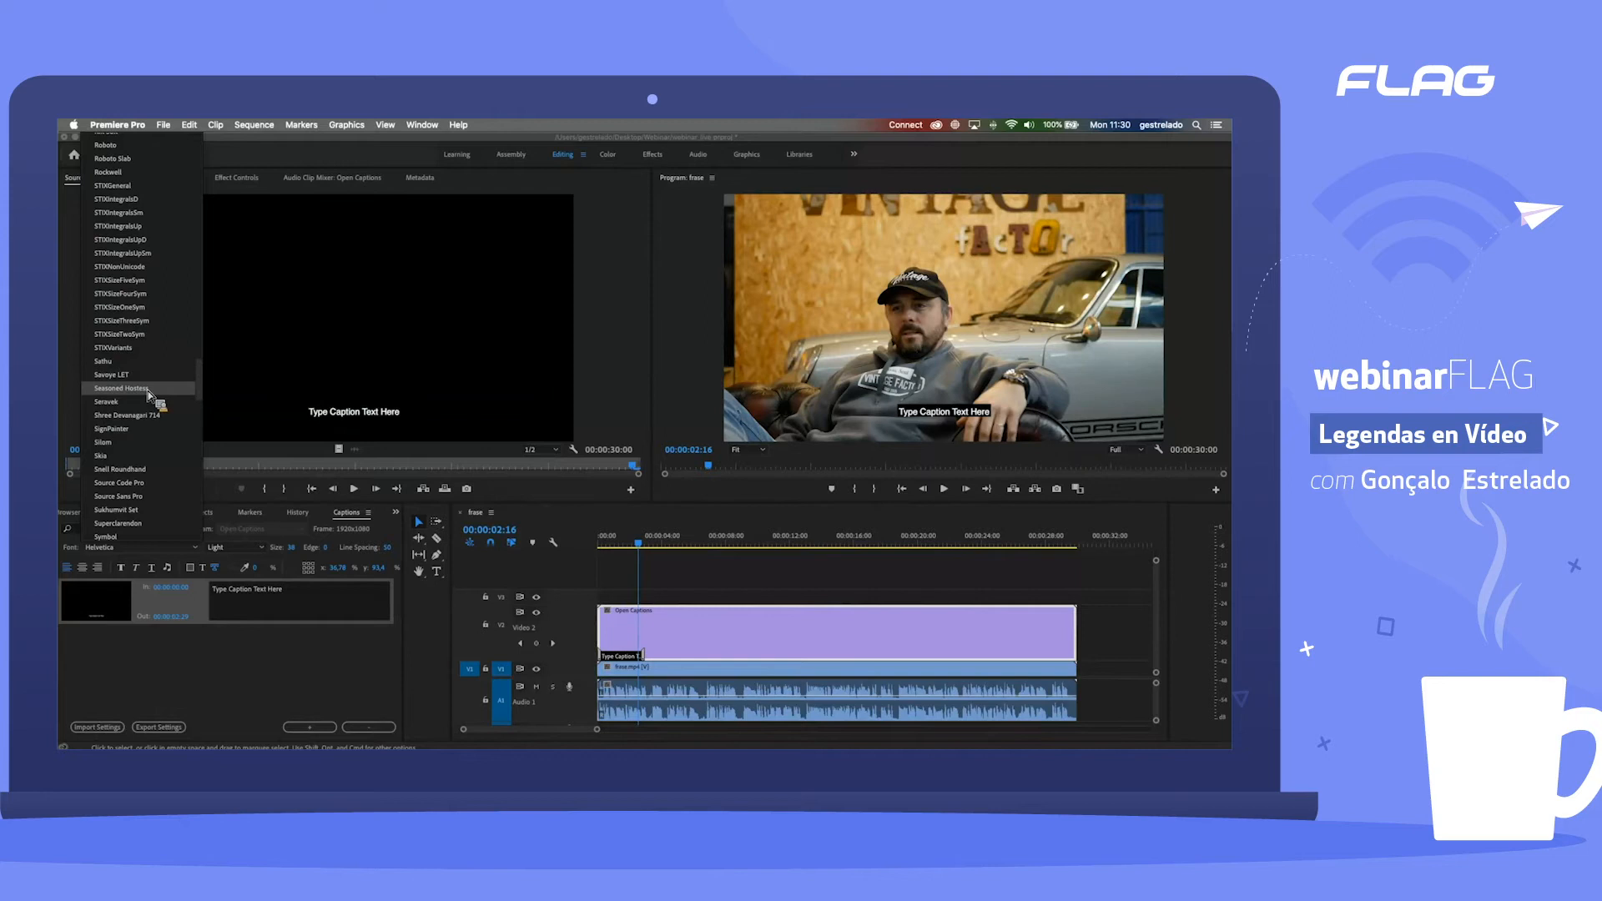
scroll(171, 521, "up", 10)
left_click(190, 652)
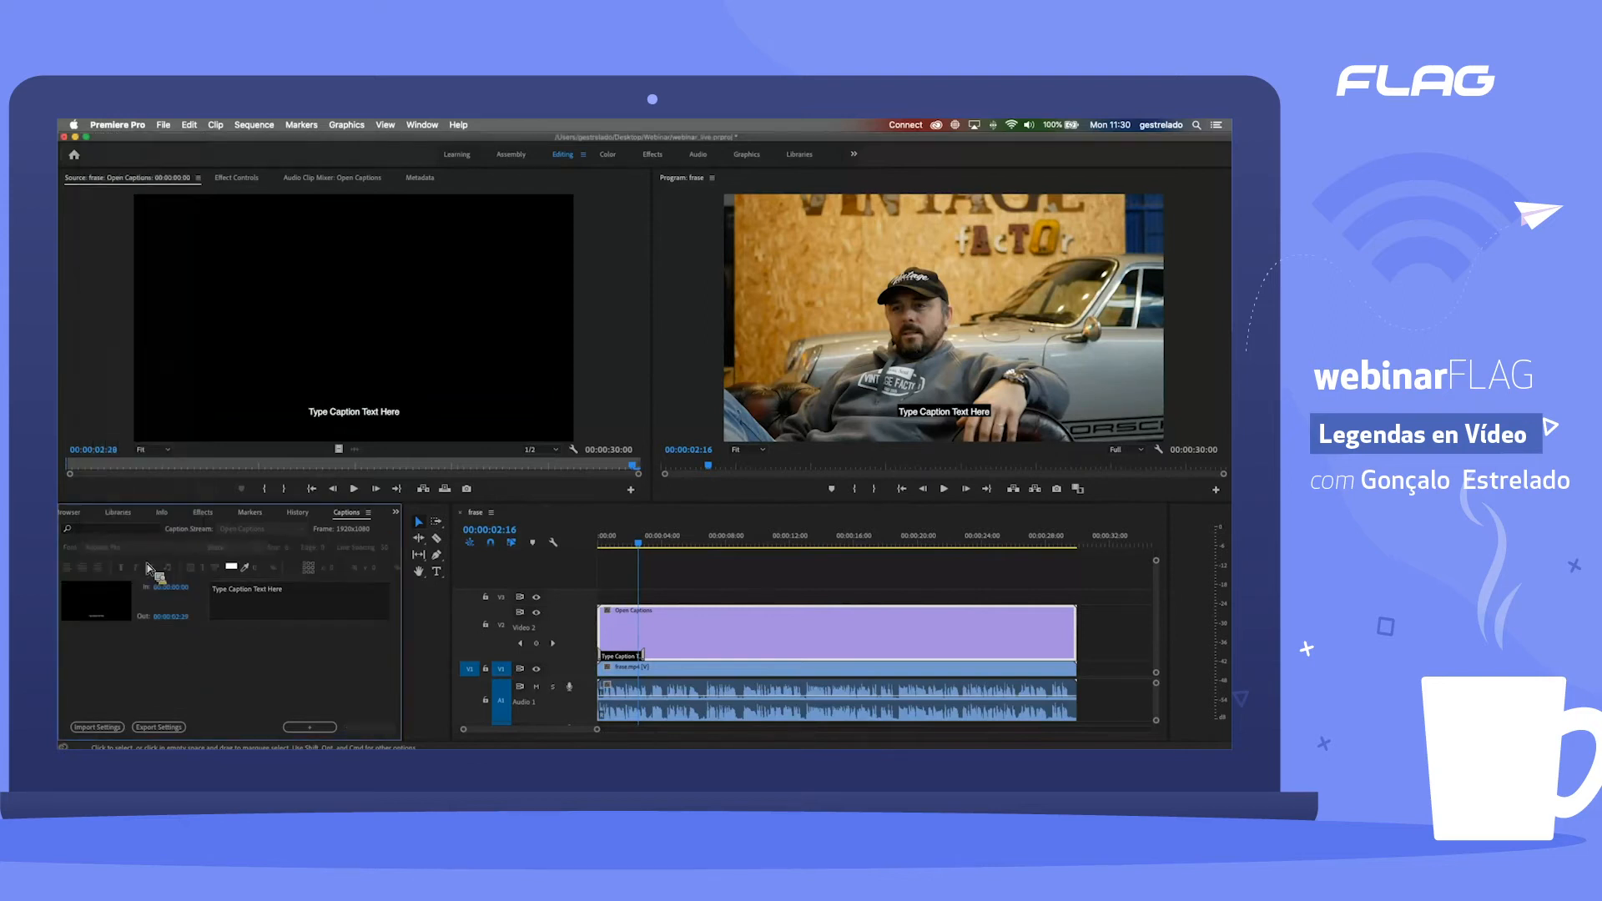
left_click(128, 611)
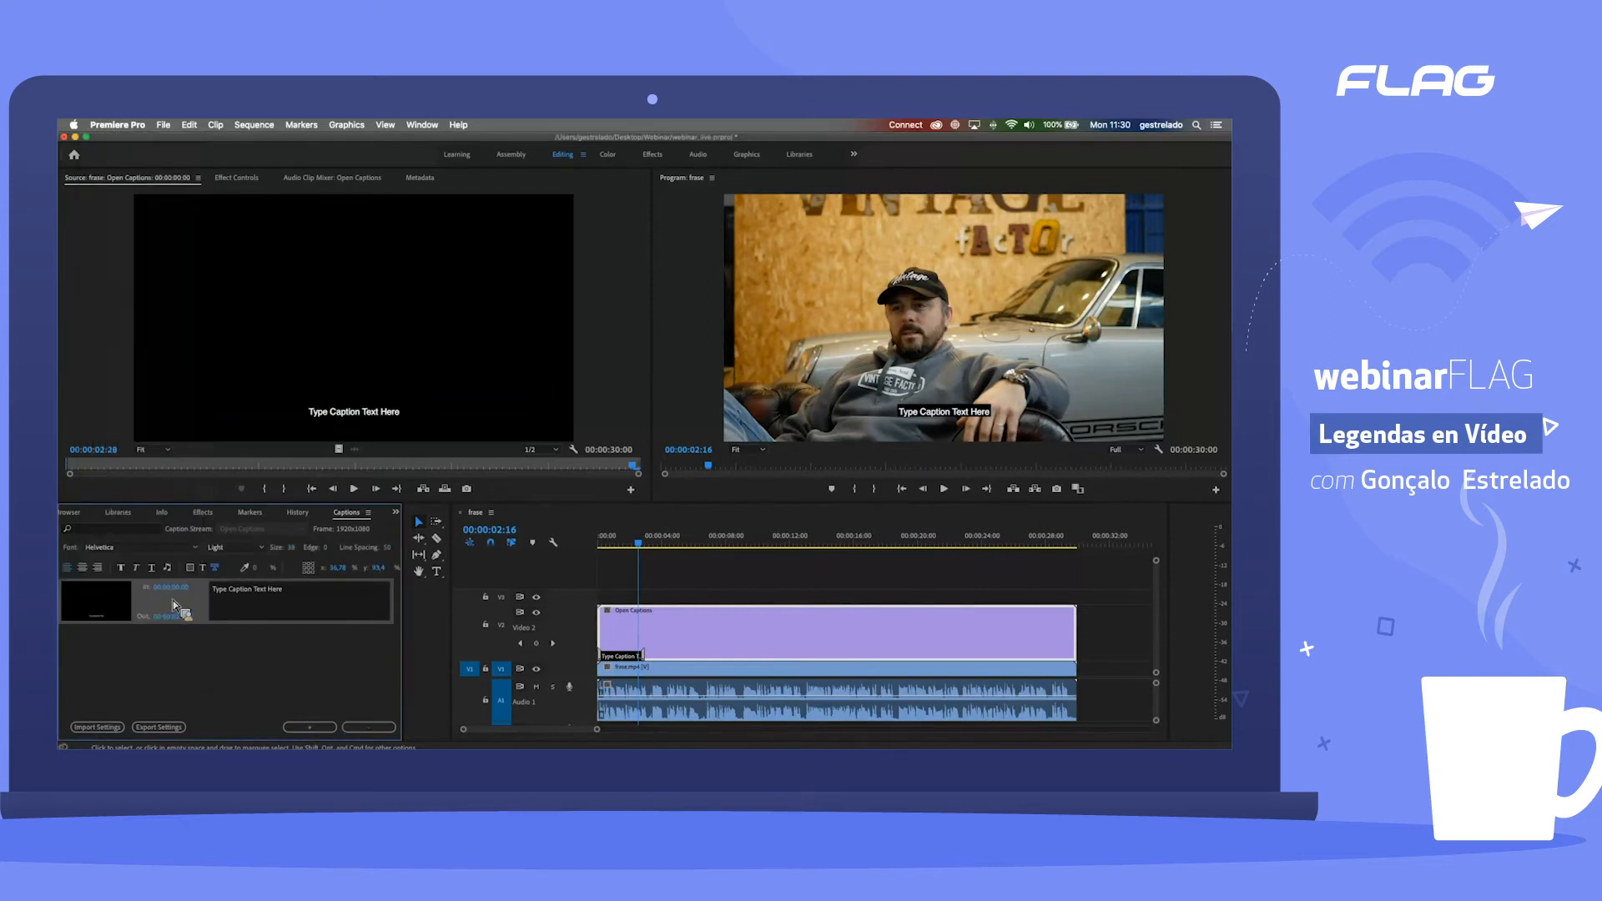
left_click(143, 547)
scroll(147, 293, "up", 15)
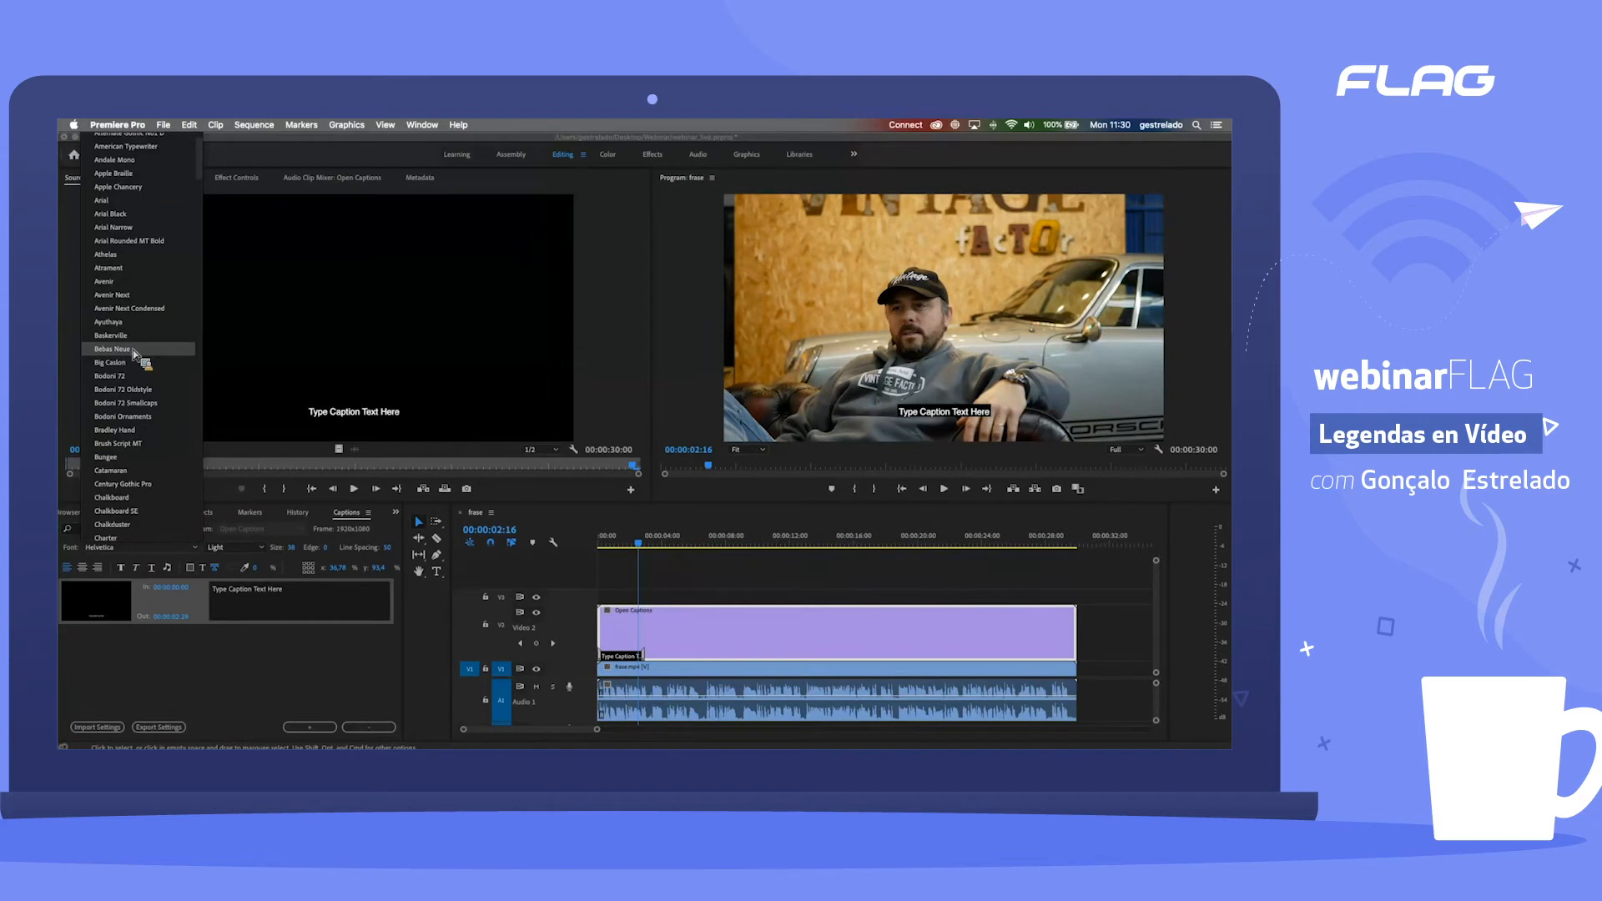
scroll(122, 350, "down", 5)
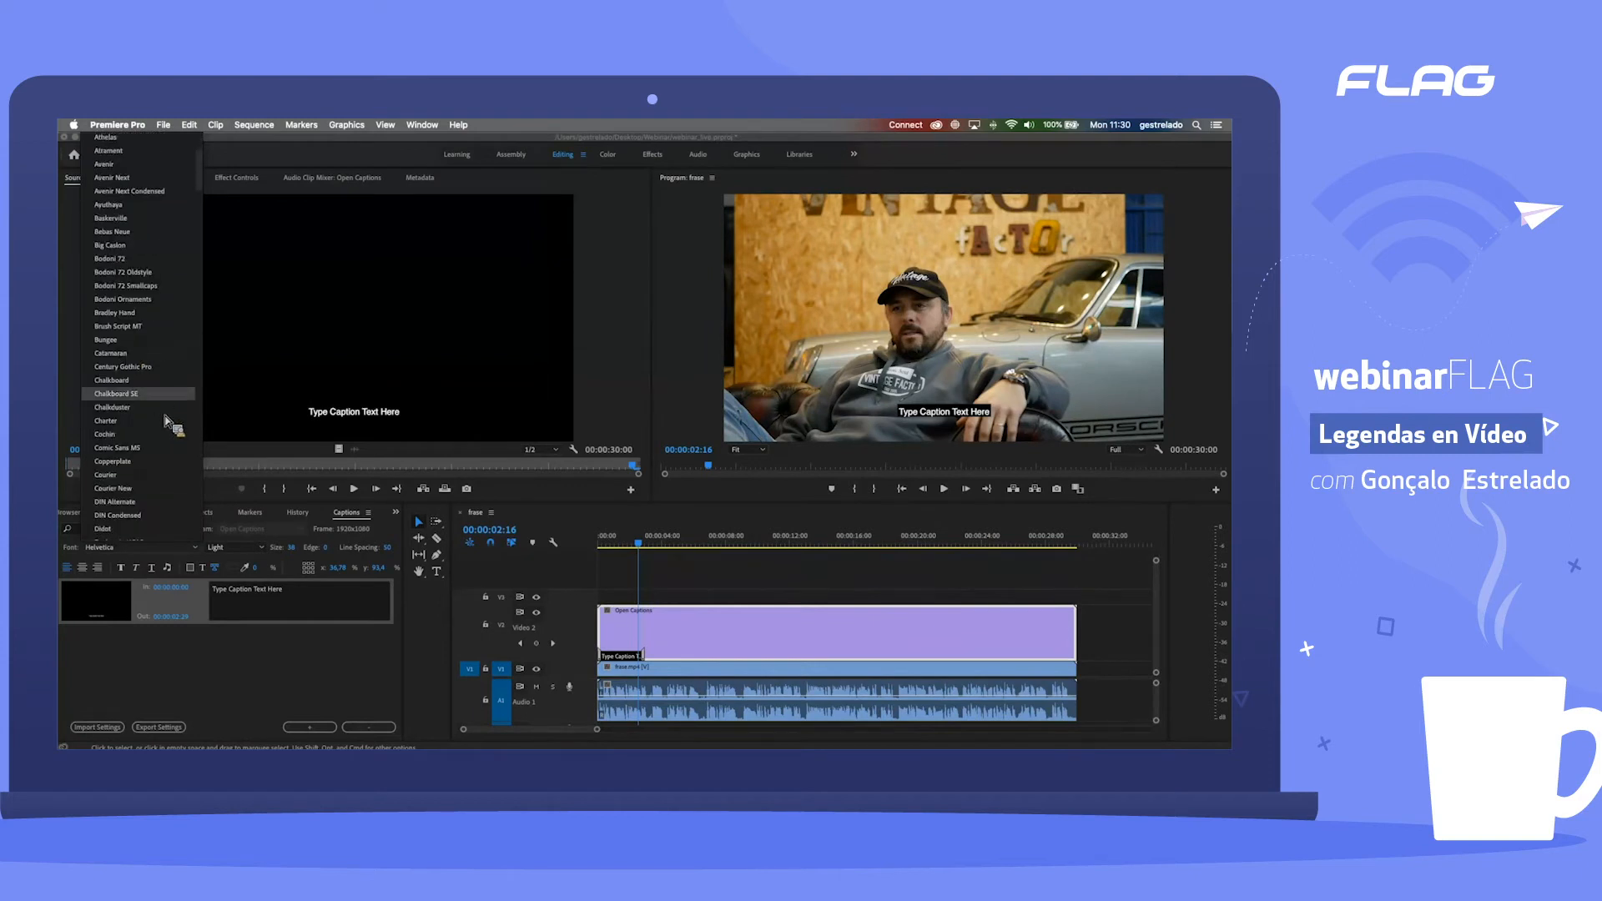
scroll(155, 385, "up", 1)
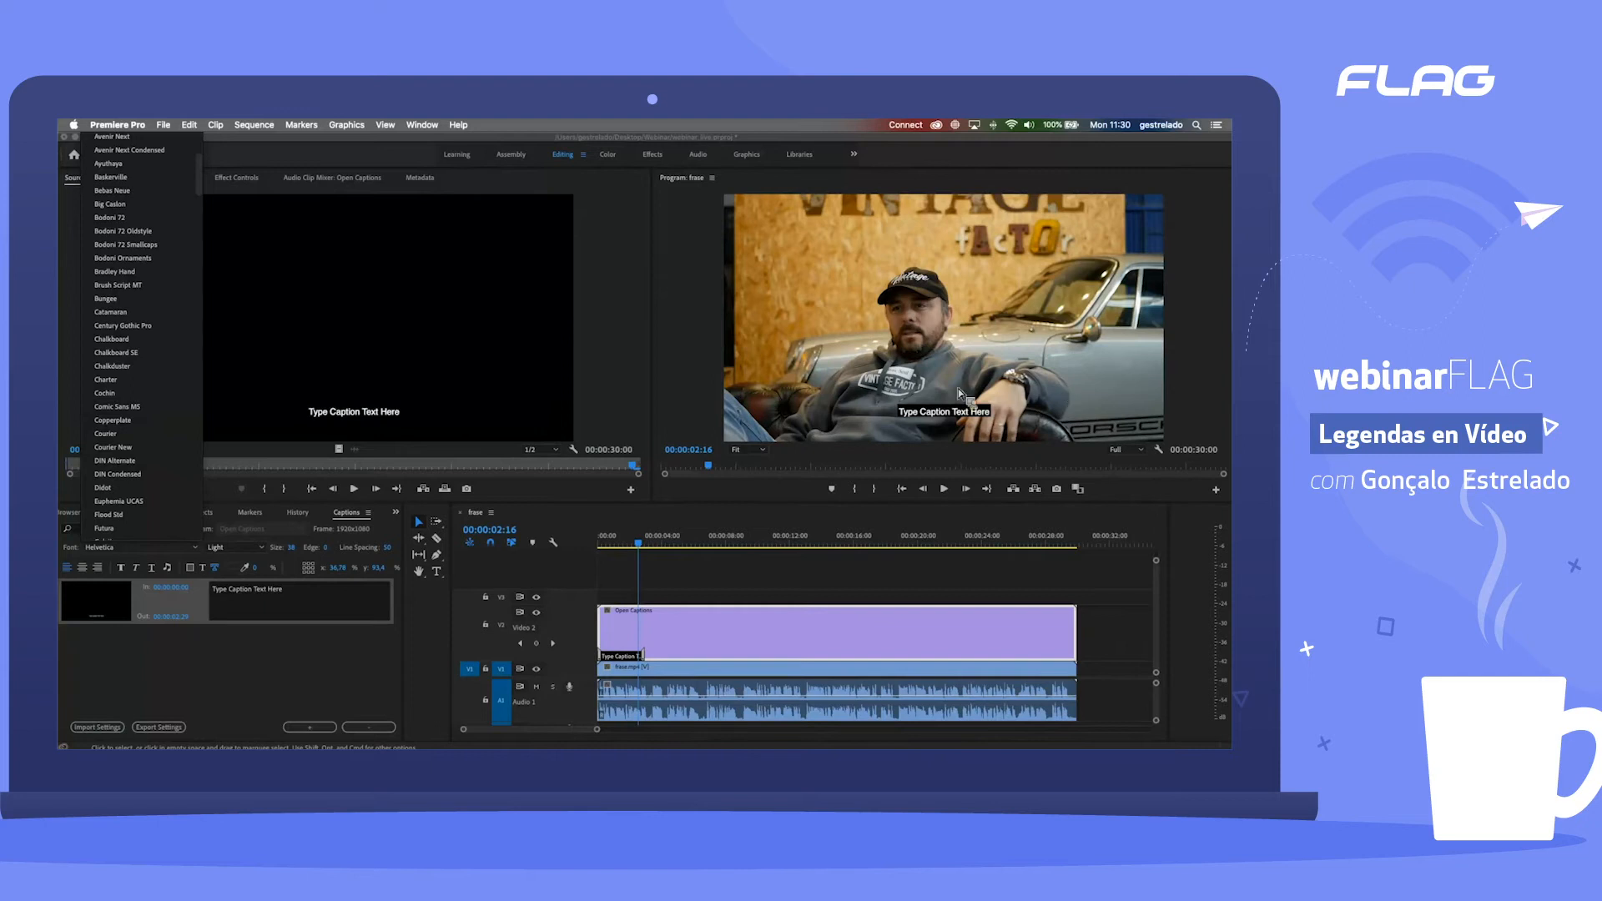
left_click(89, 699)
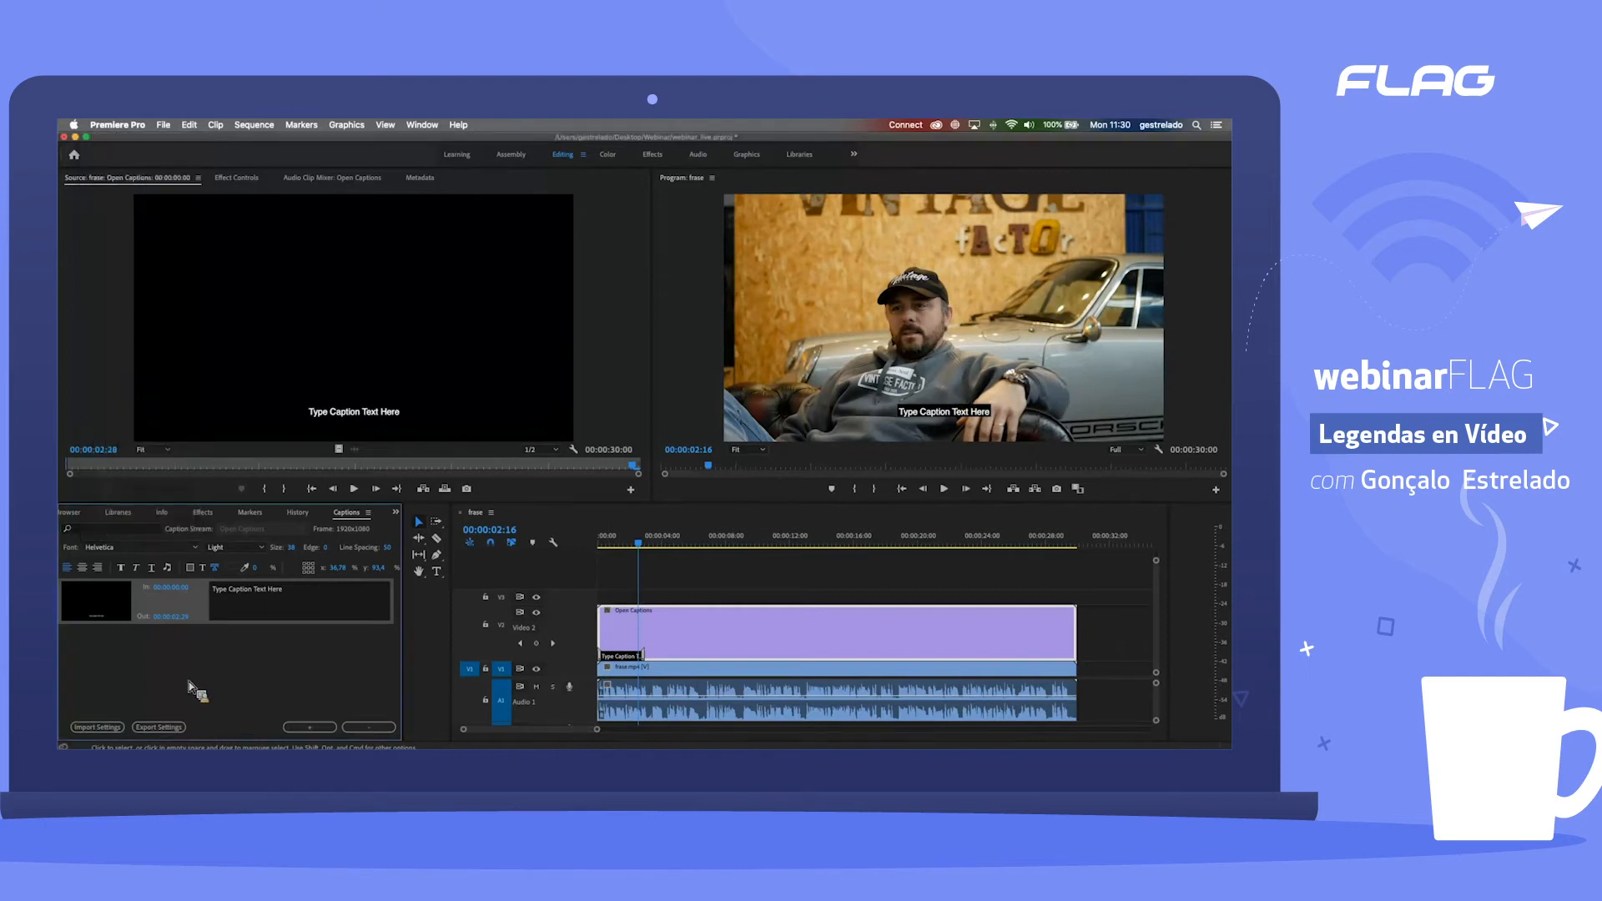
Step: Play the sequence from the start to about 00:00:03:00 to hear the sentence for the first caption
left_click(328, 615)
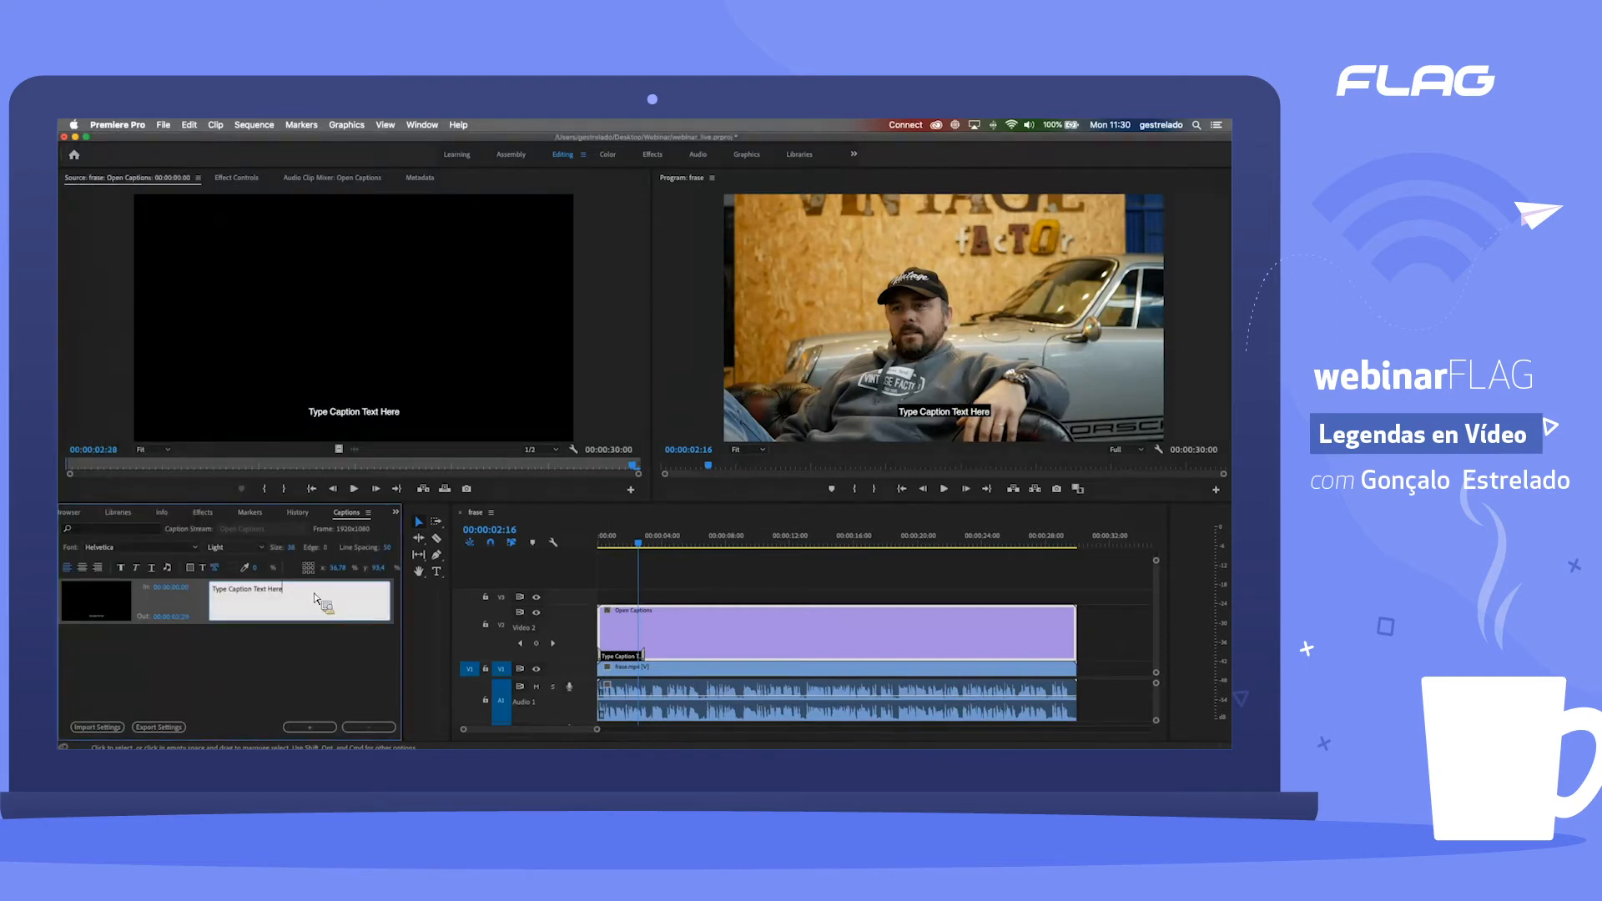
triple_click(254, 590)
left_click(625, 545)
left_click_drag(628, 546, 595, 552)
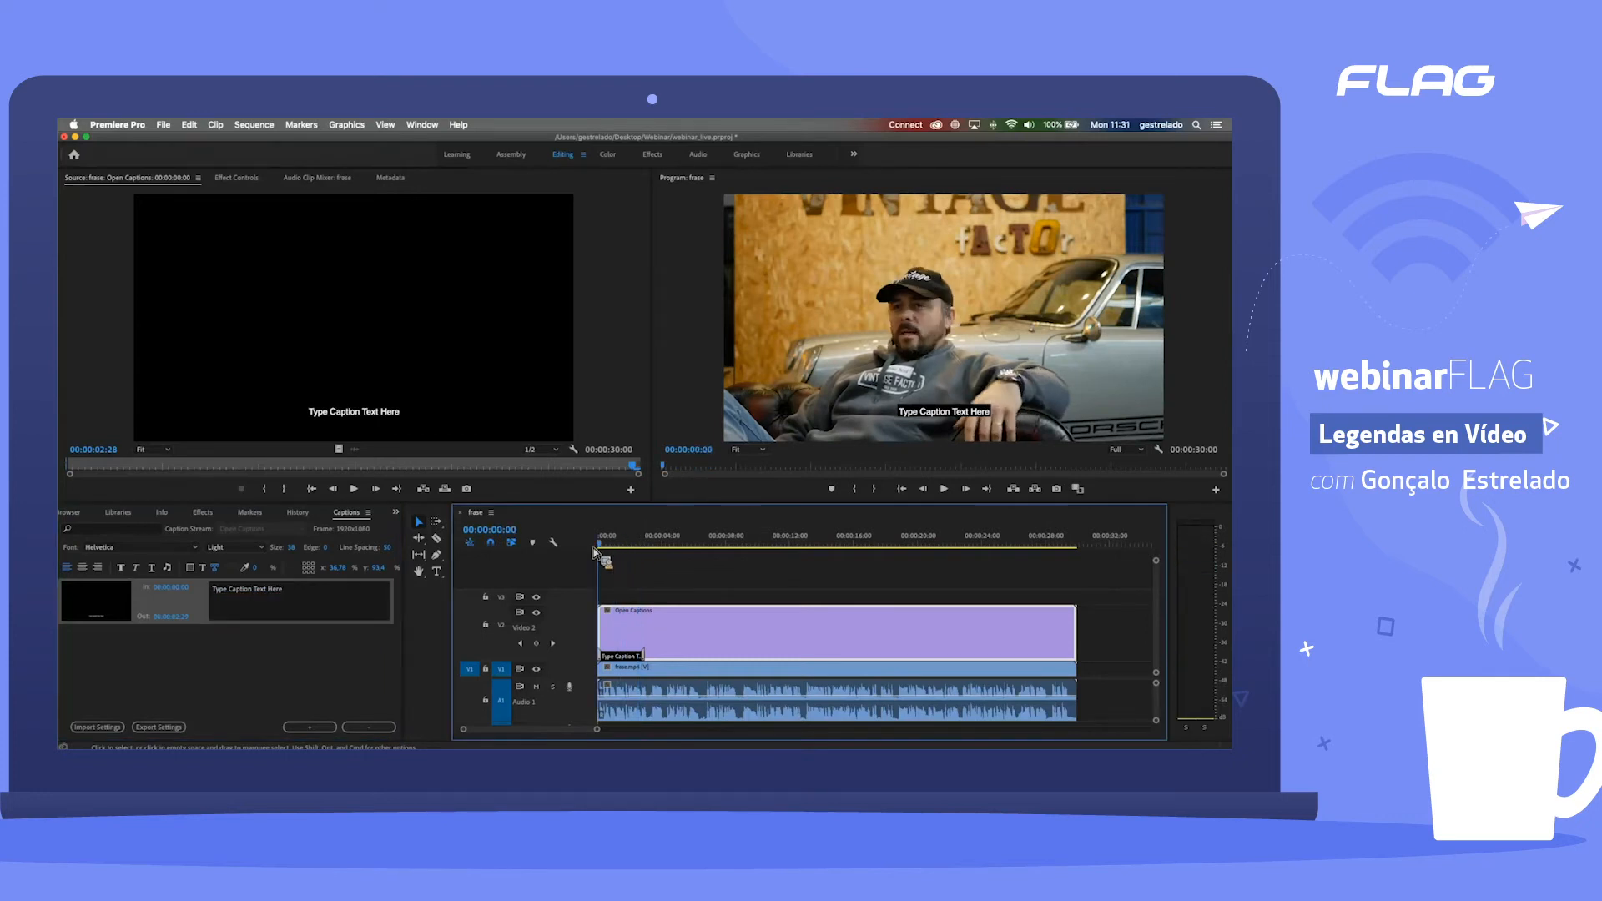
key("space")
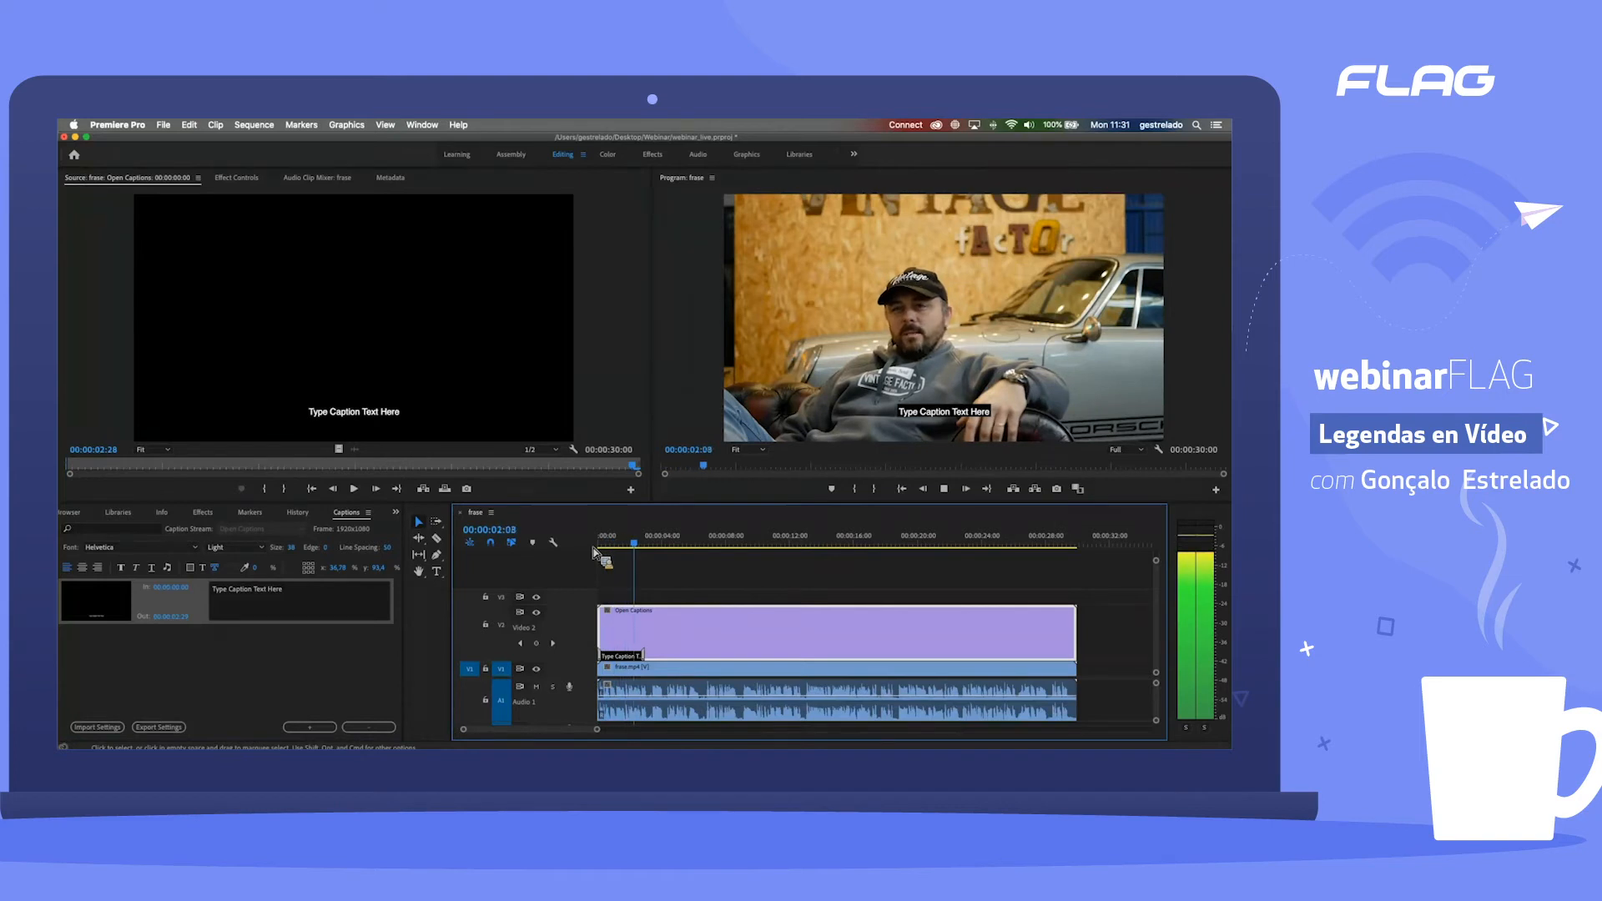
key("space")
Step: Replace the placeholder caption text with "Acho que a Vintage é uma experiência uma partilha de emoções" and move the playhead to 00:00:01:09
triple_click(294, 611)
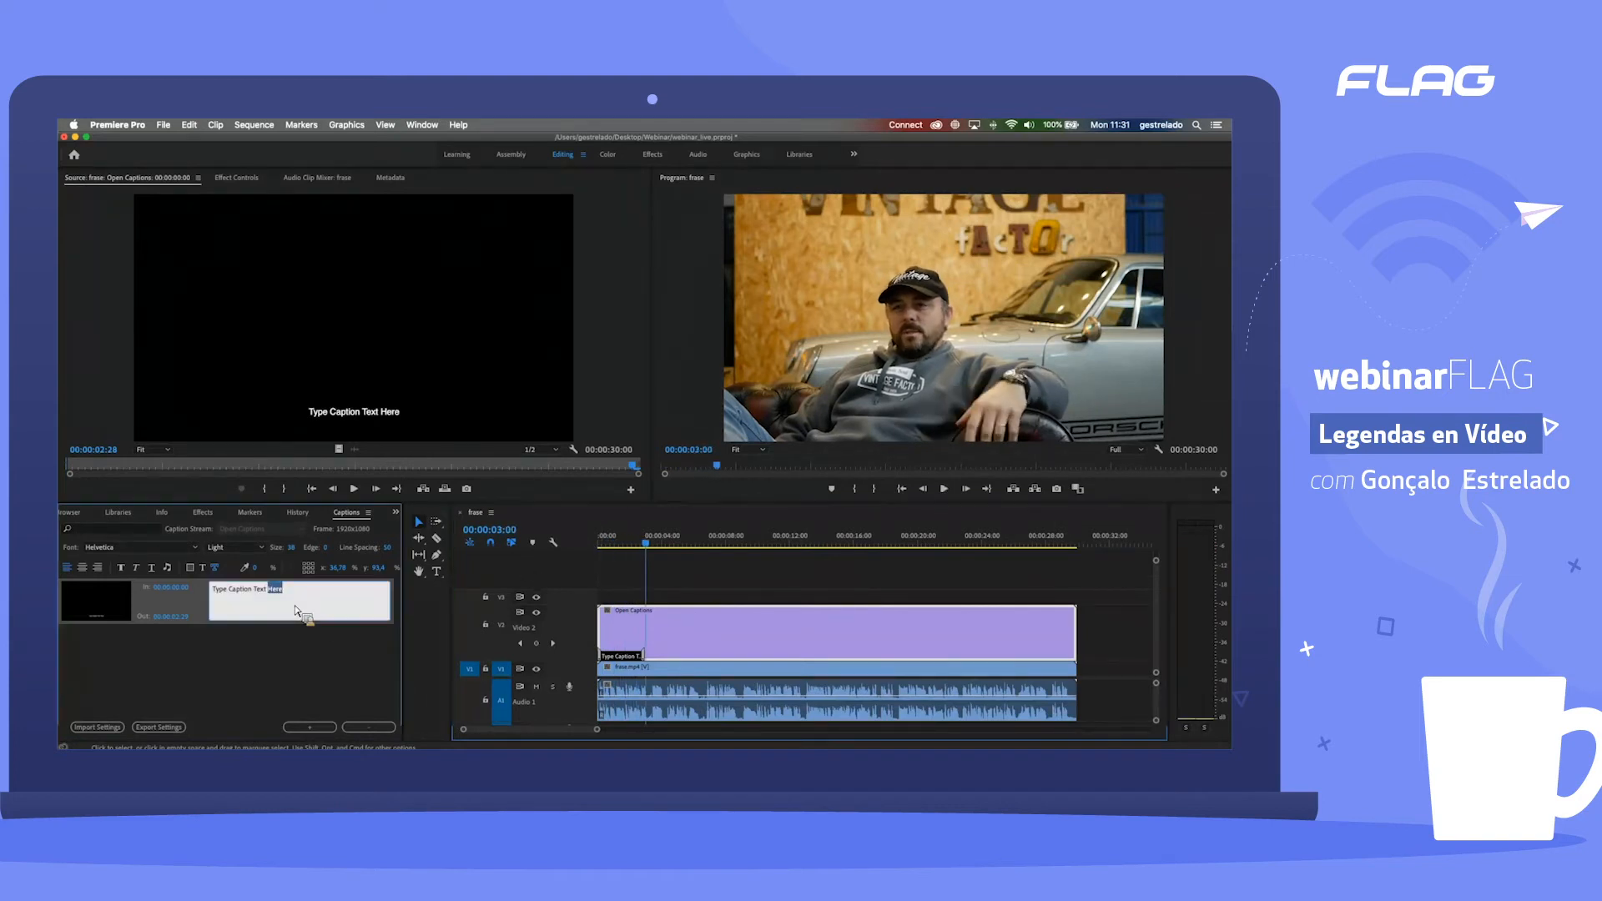
type("Ac")
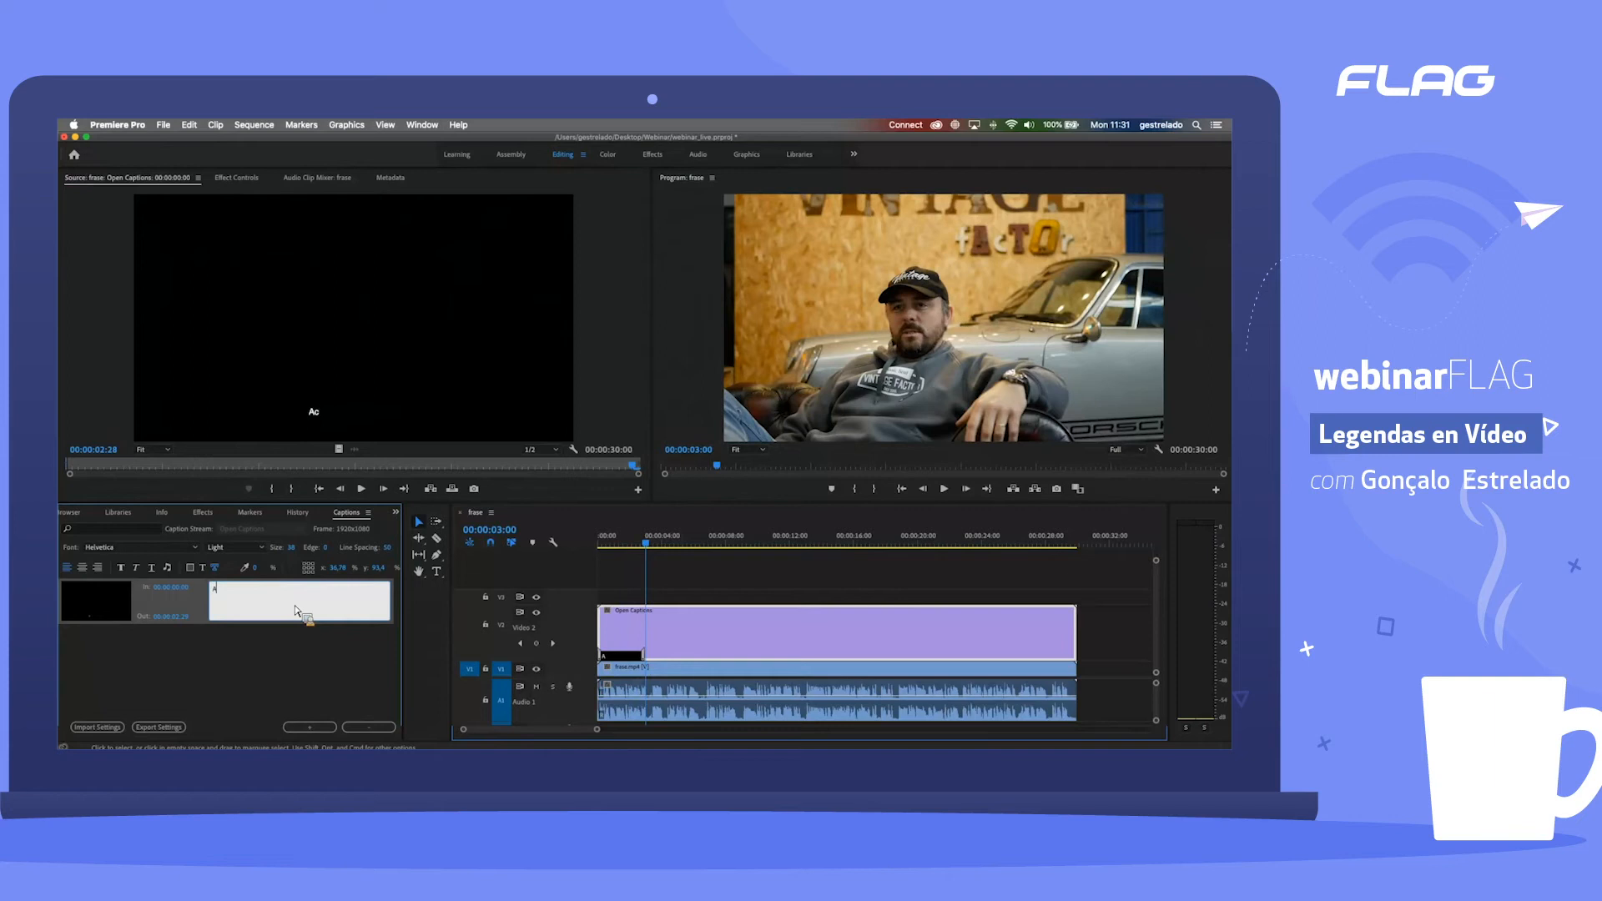
type("ho que a Vintage é uma exp")
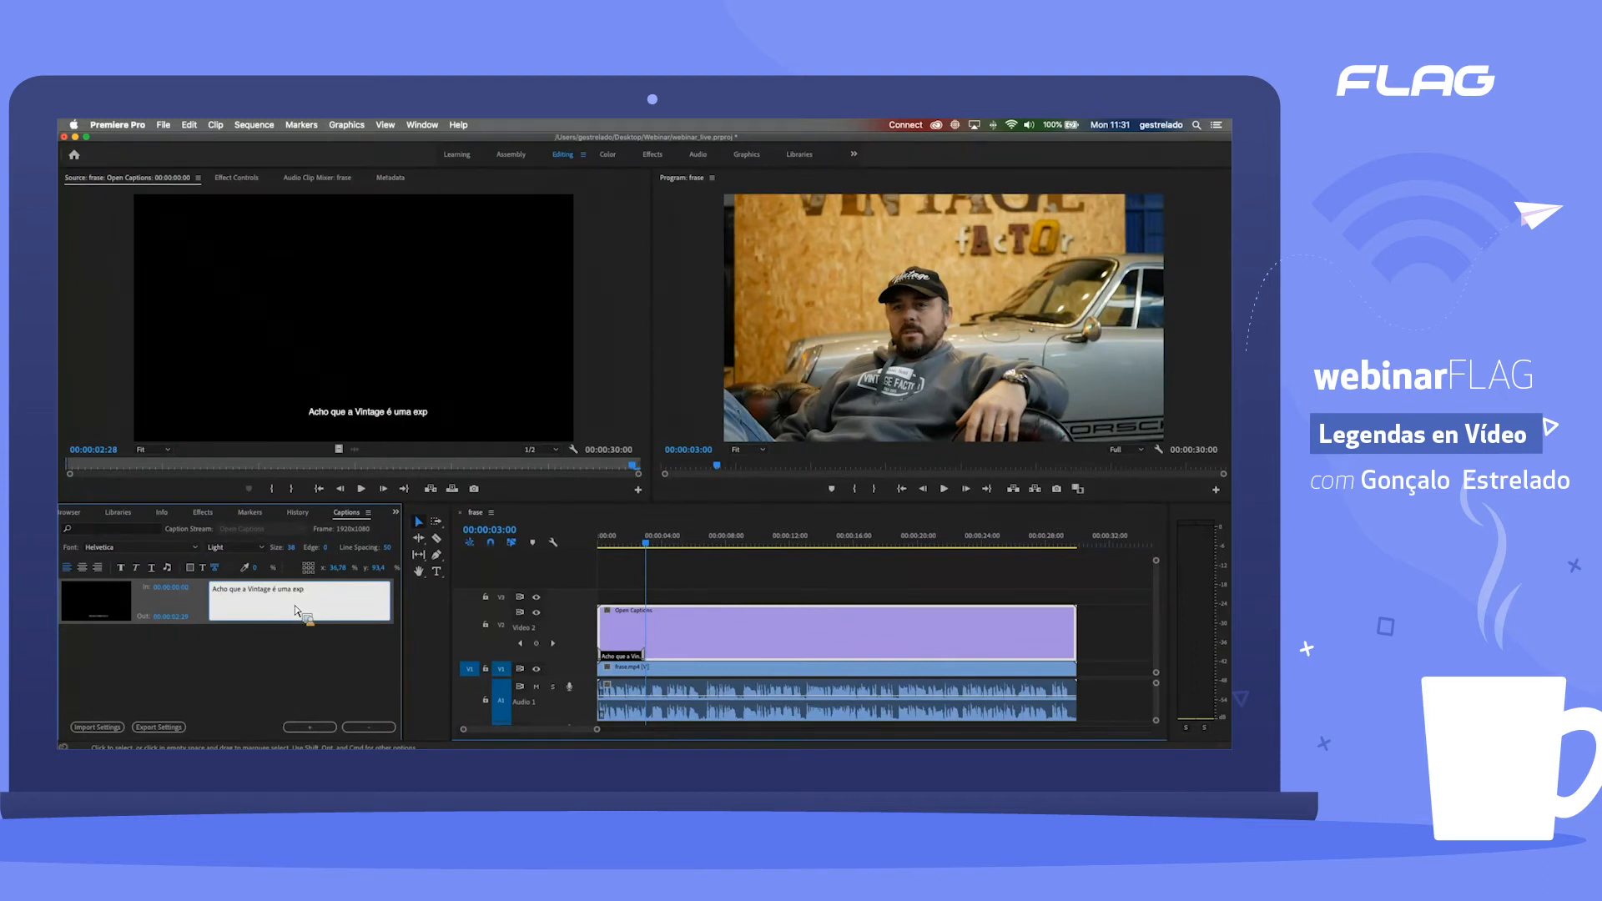
type("eriência uma partilha de emoções")
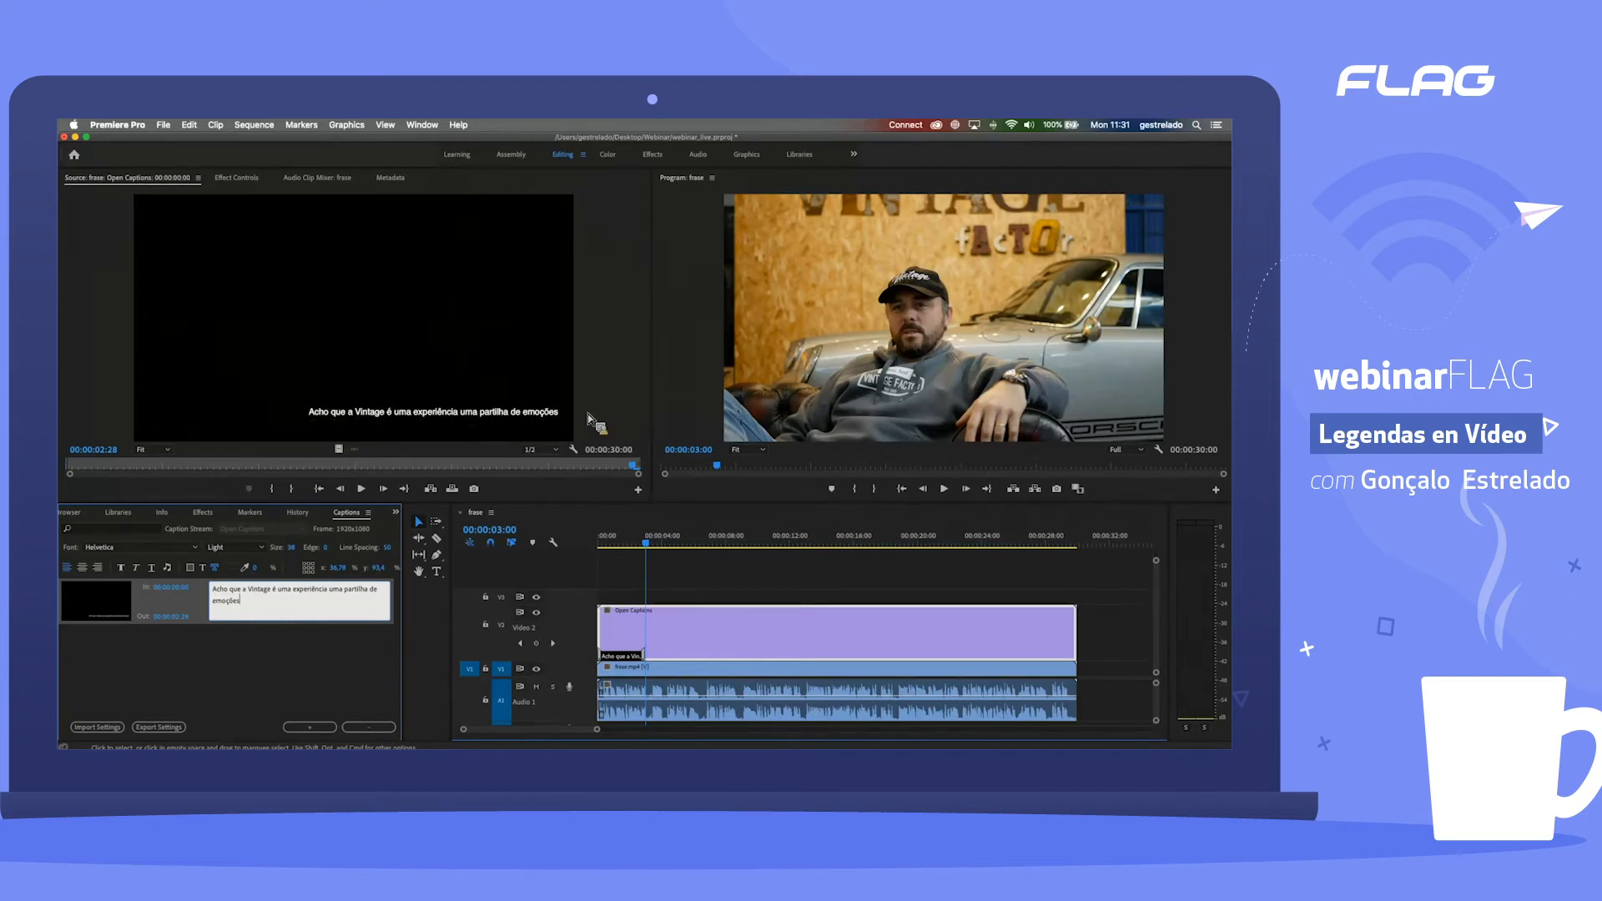
left_click_drag(644, 547, 617, 548)
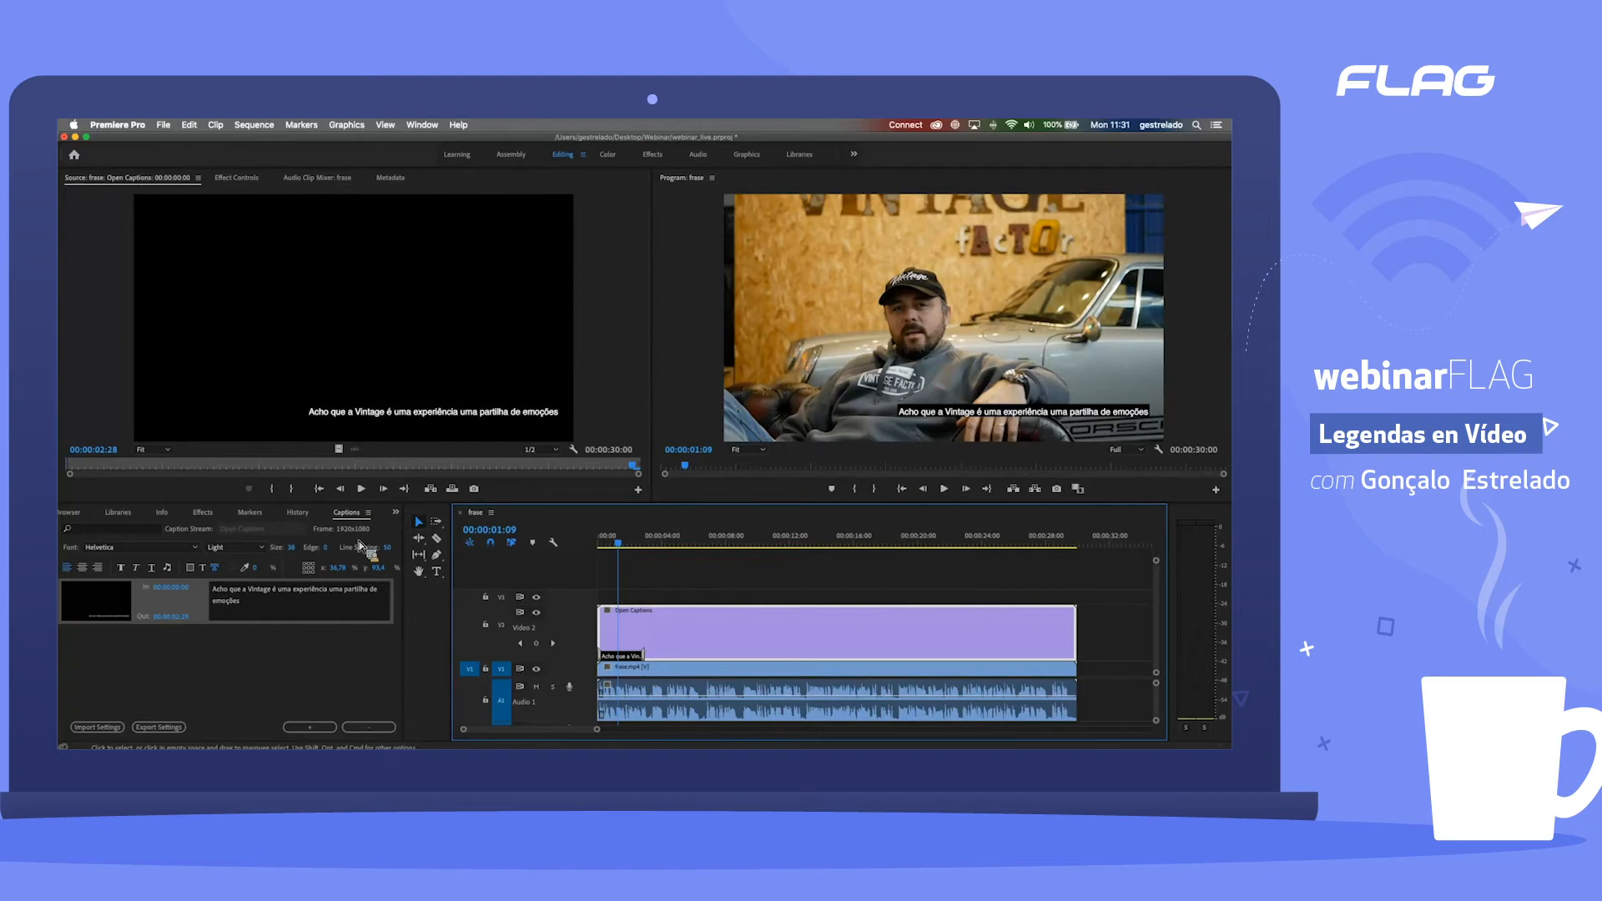
Step: Try Comic Sans MS as the first caption's font and set it back to Helvetica
left_click(265, 616)
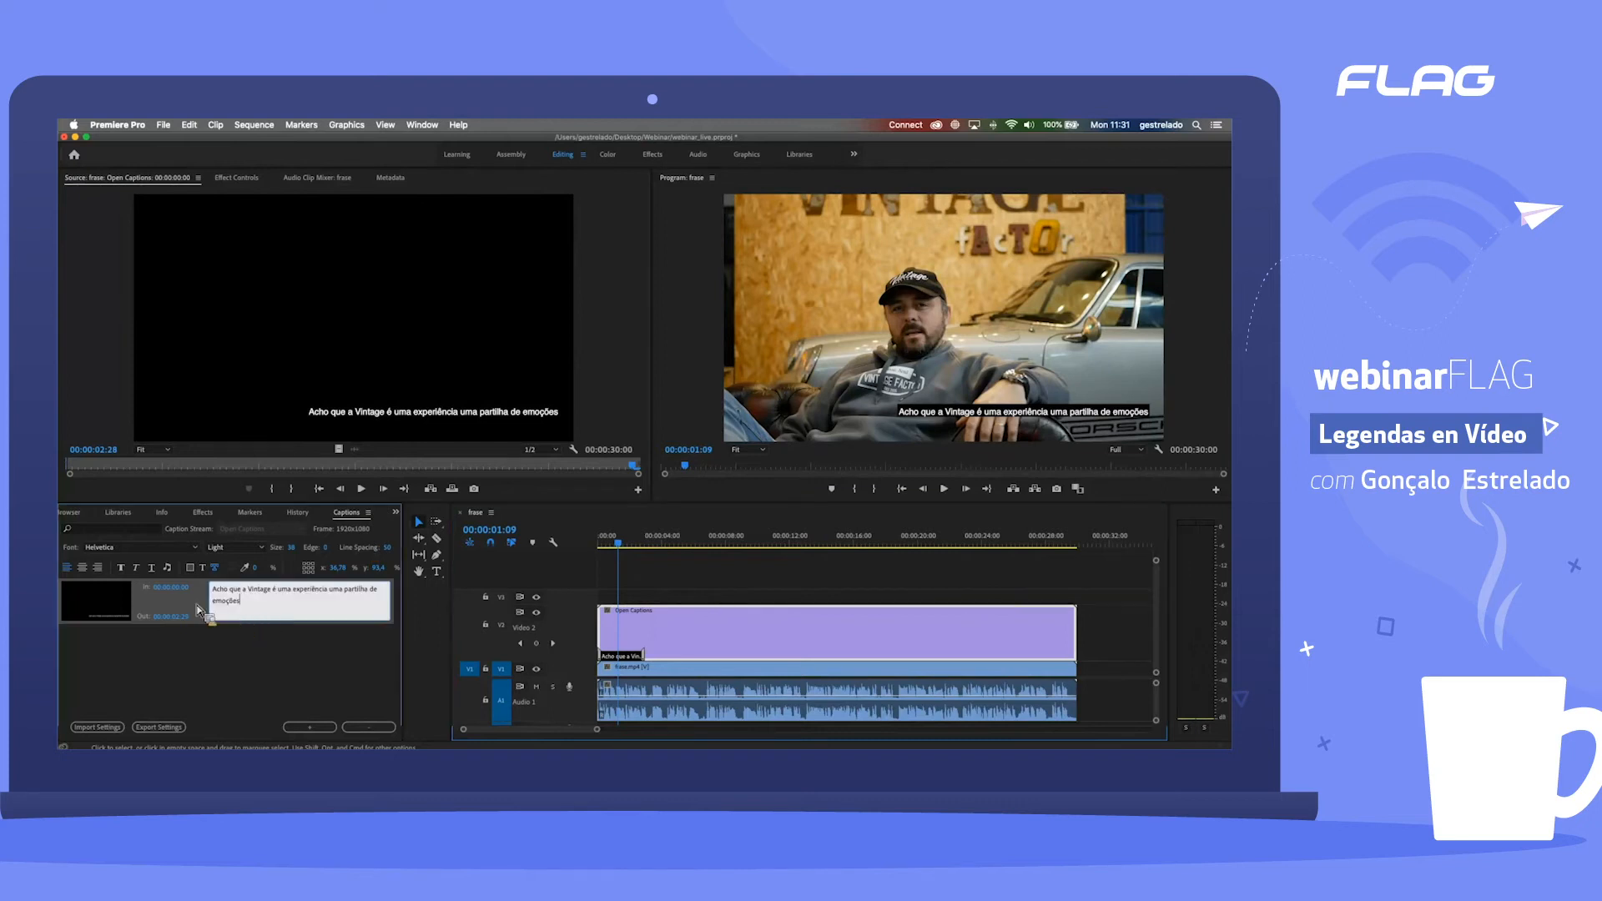
left_click(205, 608)
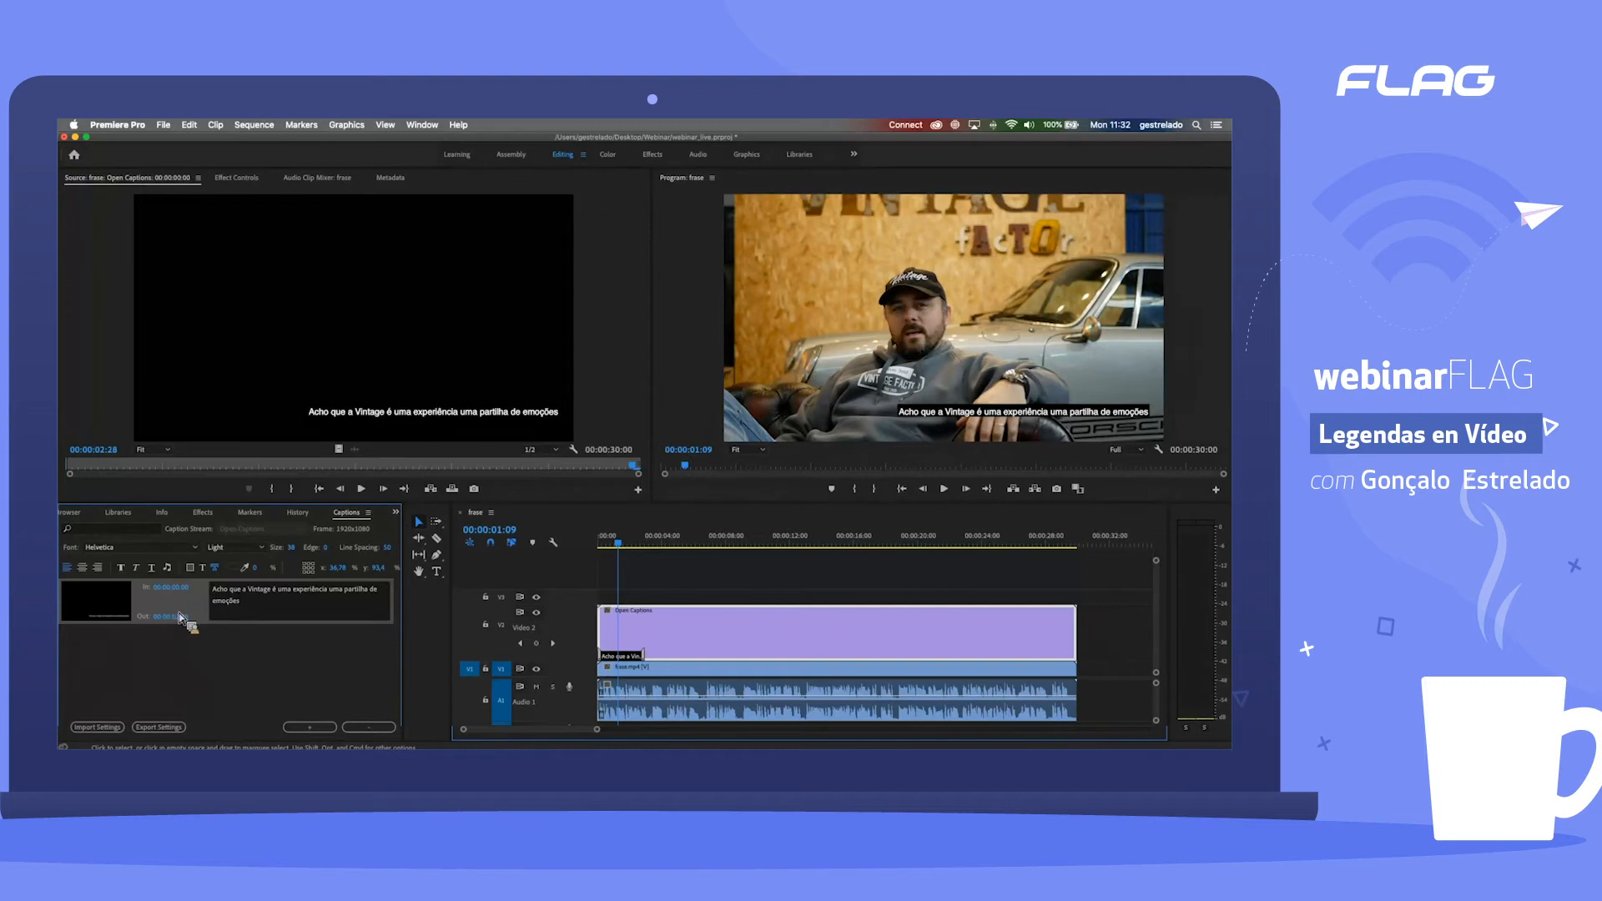
left_click(118, 549)
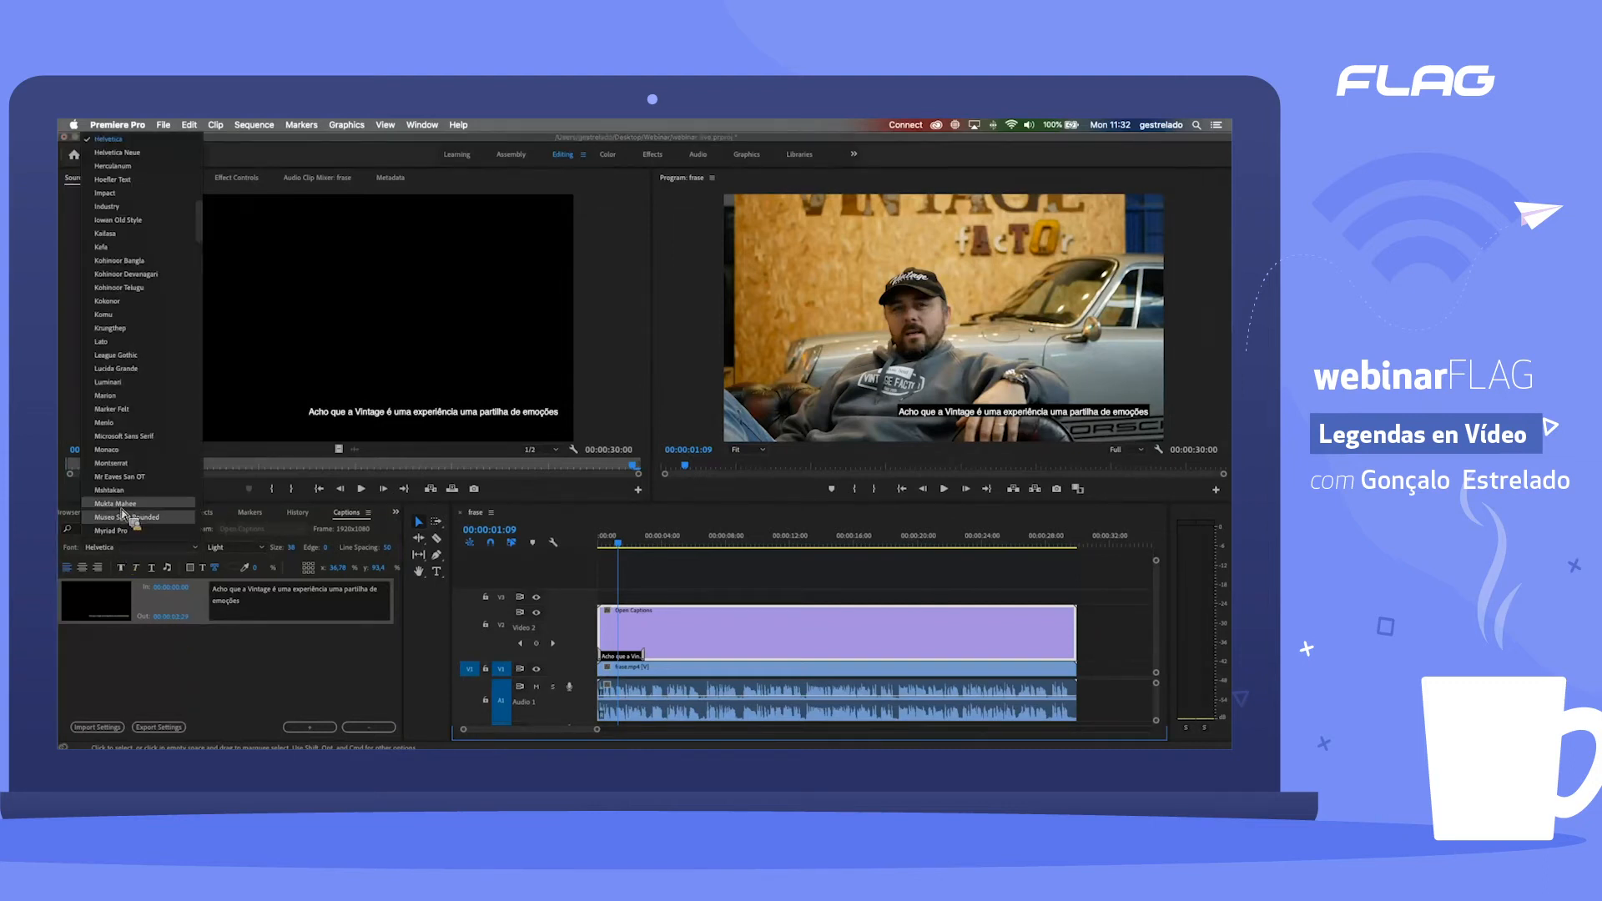
scroll(150, 451, "up", 10)
scroll(147, 448, "down", 5)
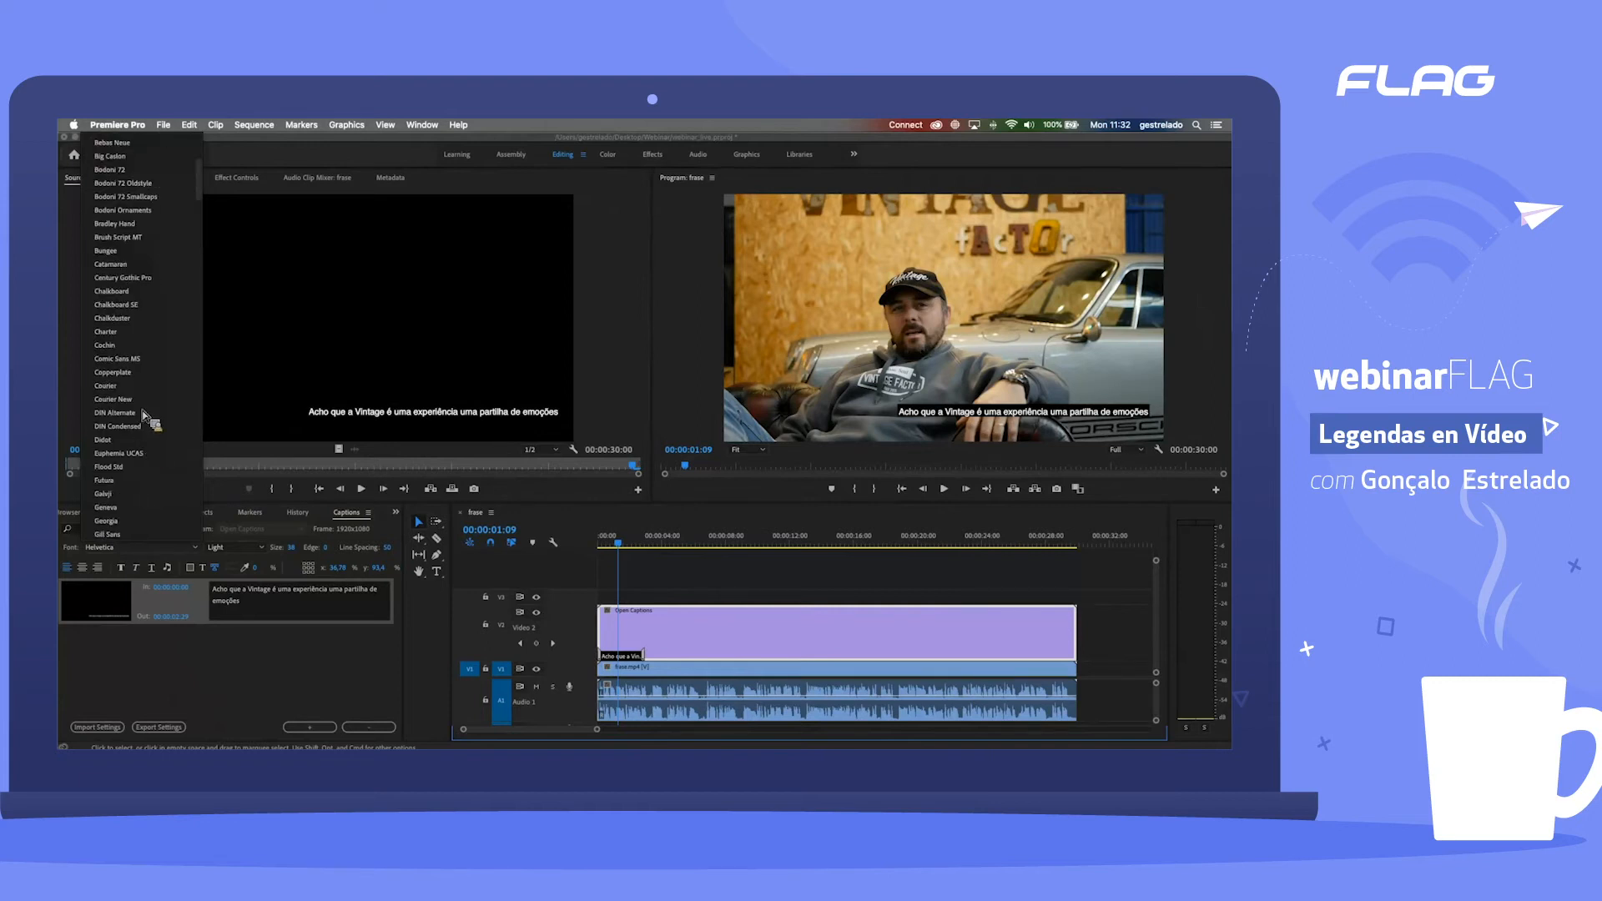
left_click(117, 276)
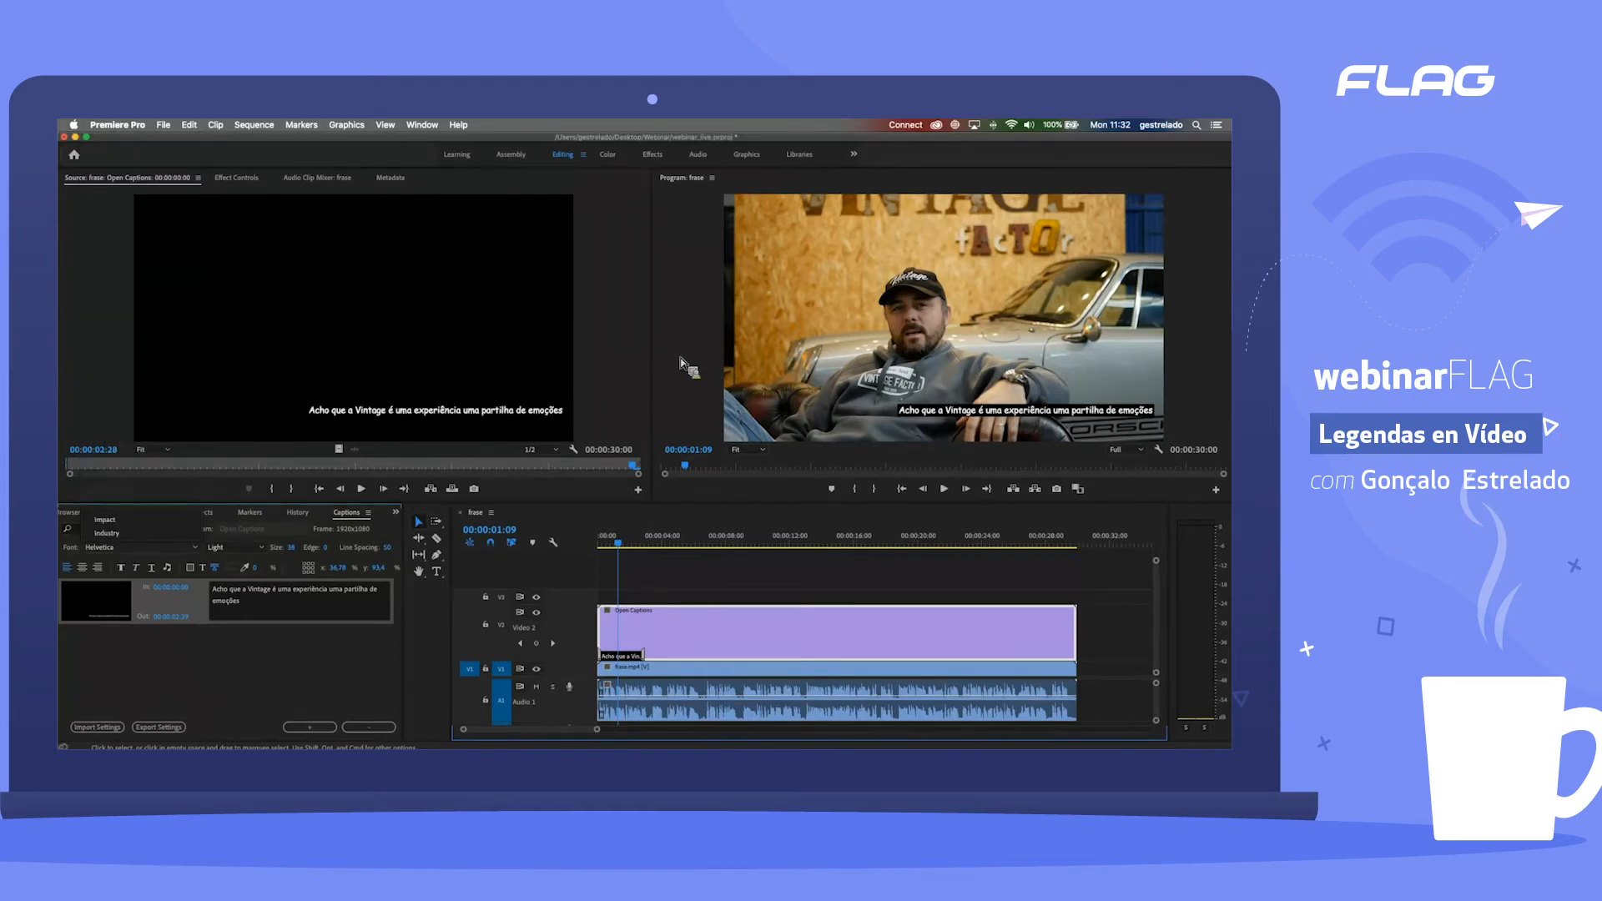
left_click(168, 548)
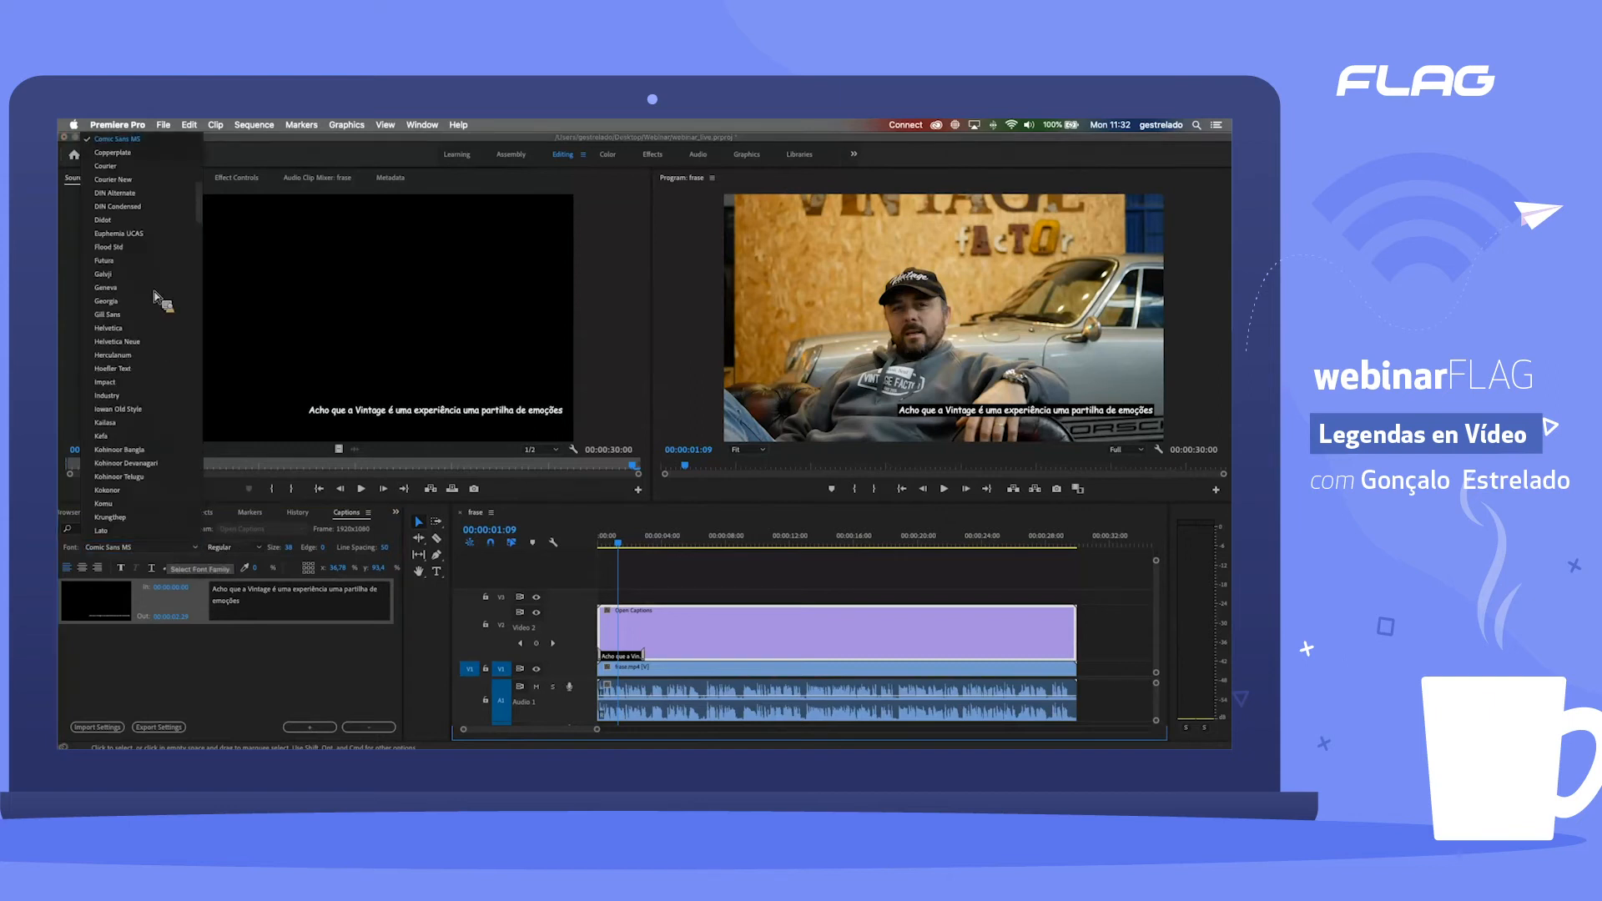
left_click(125, 328)
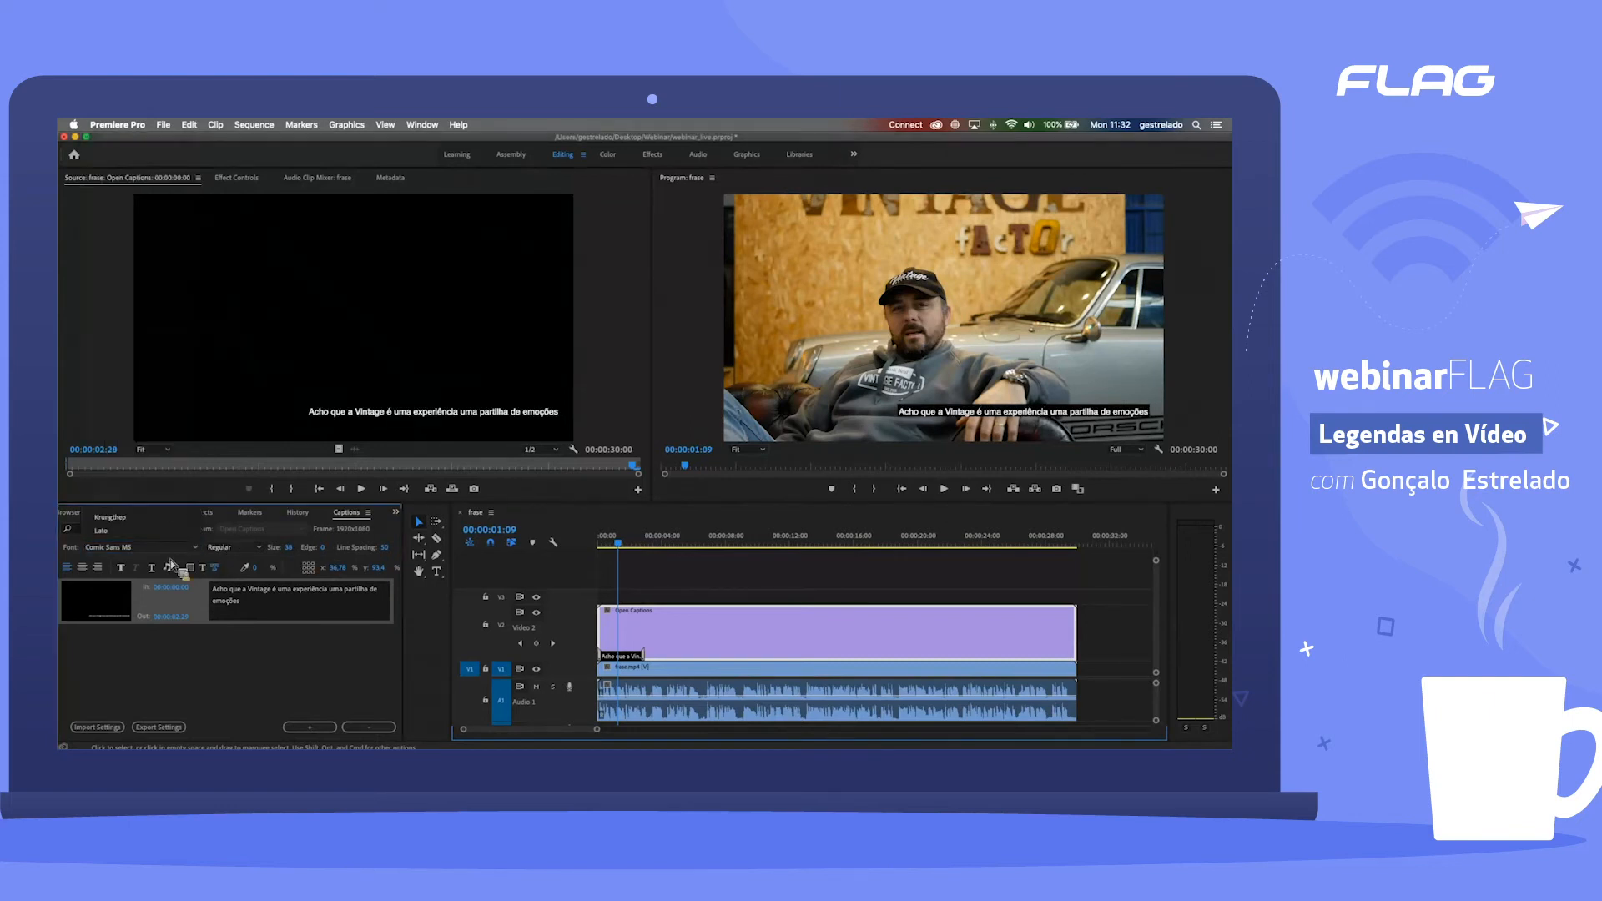
Step: Try the Bold, Light, Oblique and Bold Oblique font styles on the first caption's Helvetica text
left_click(232, 548)
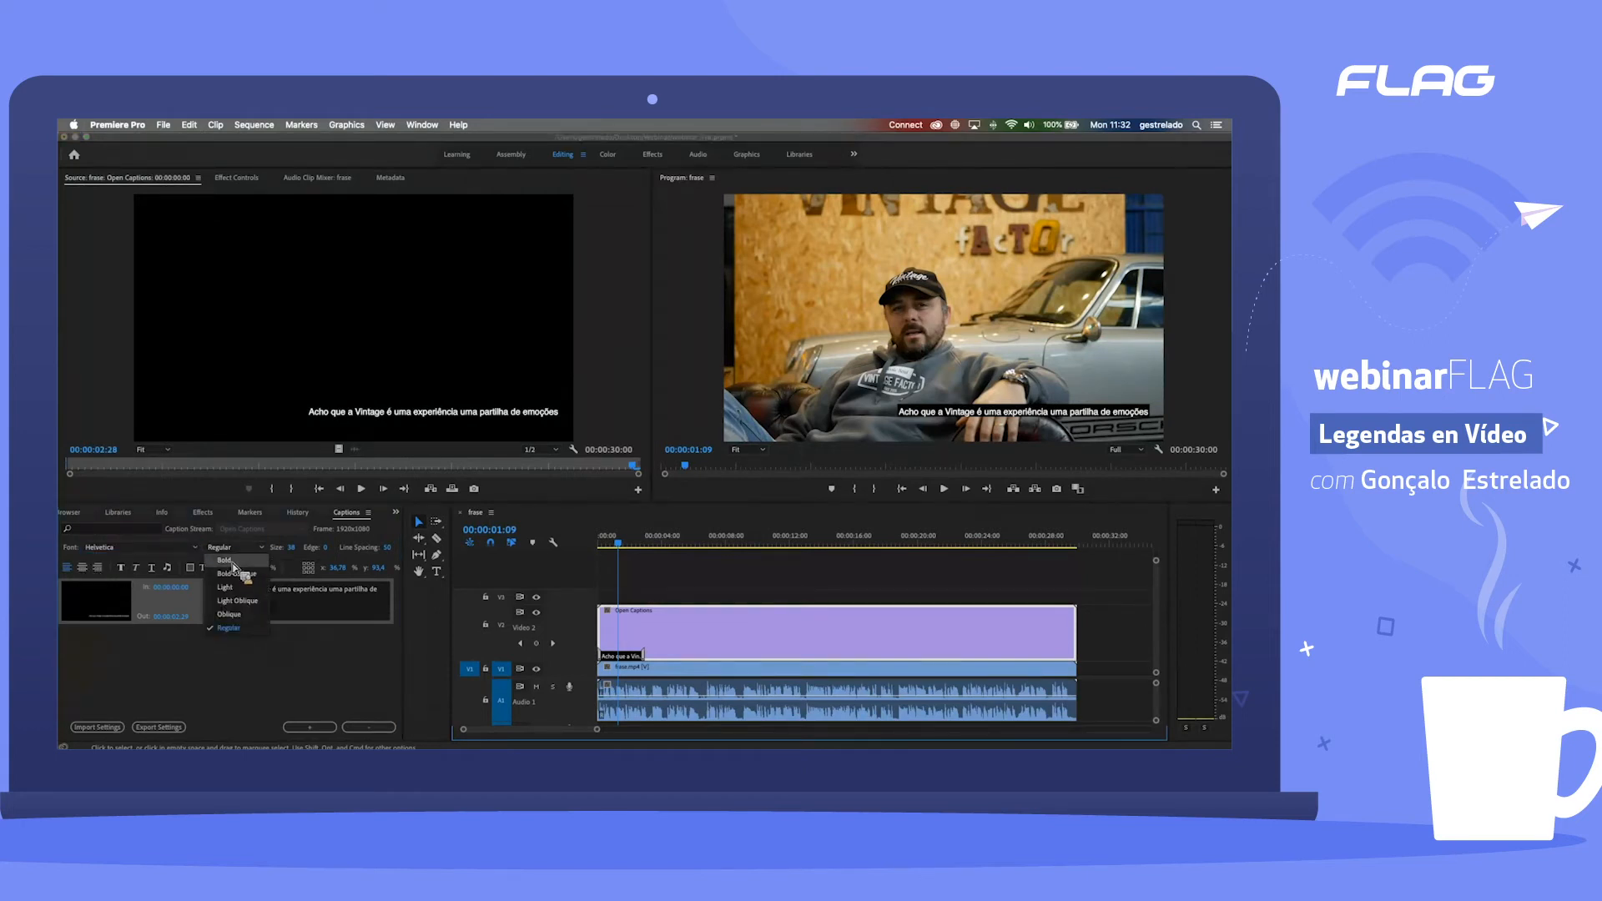
left_click(231, 562)
left_click(240, 548)
left_click(245, 584)
left_click(234, 547)
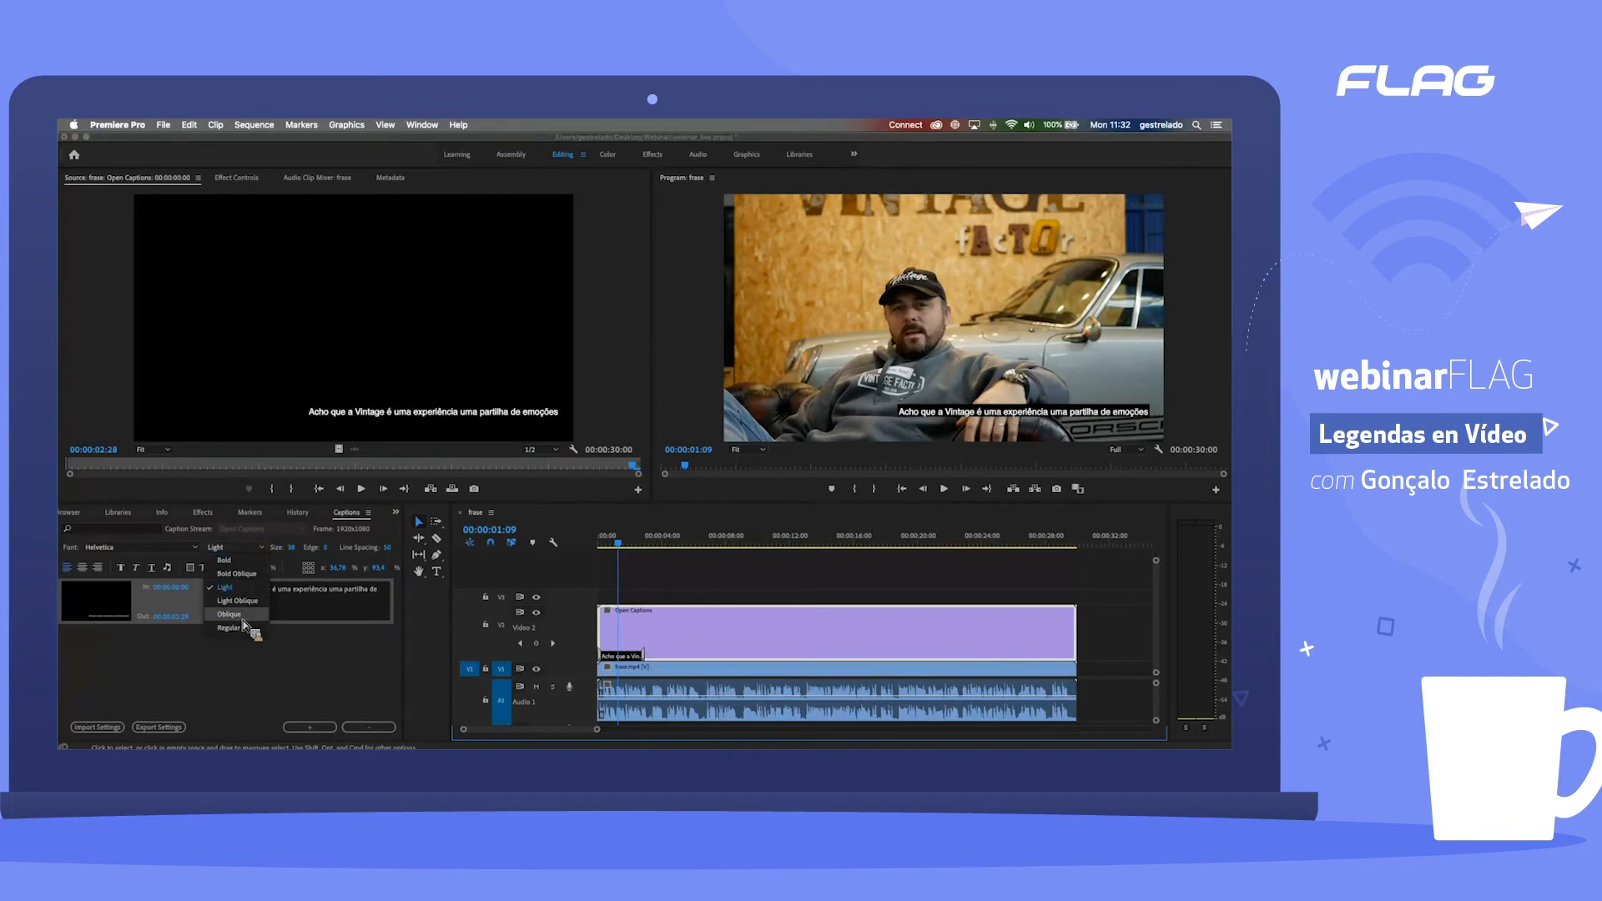
left_click(259, 615)
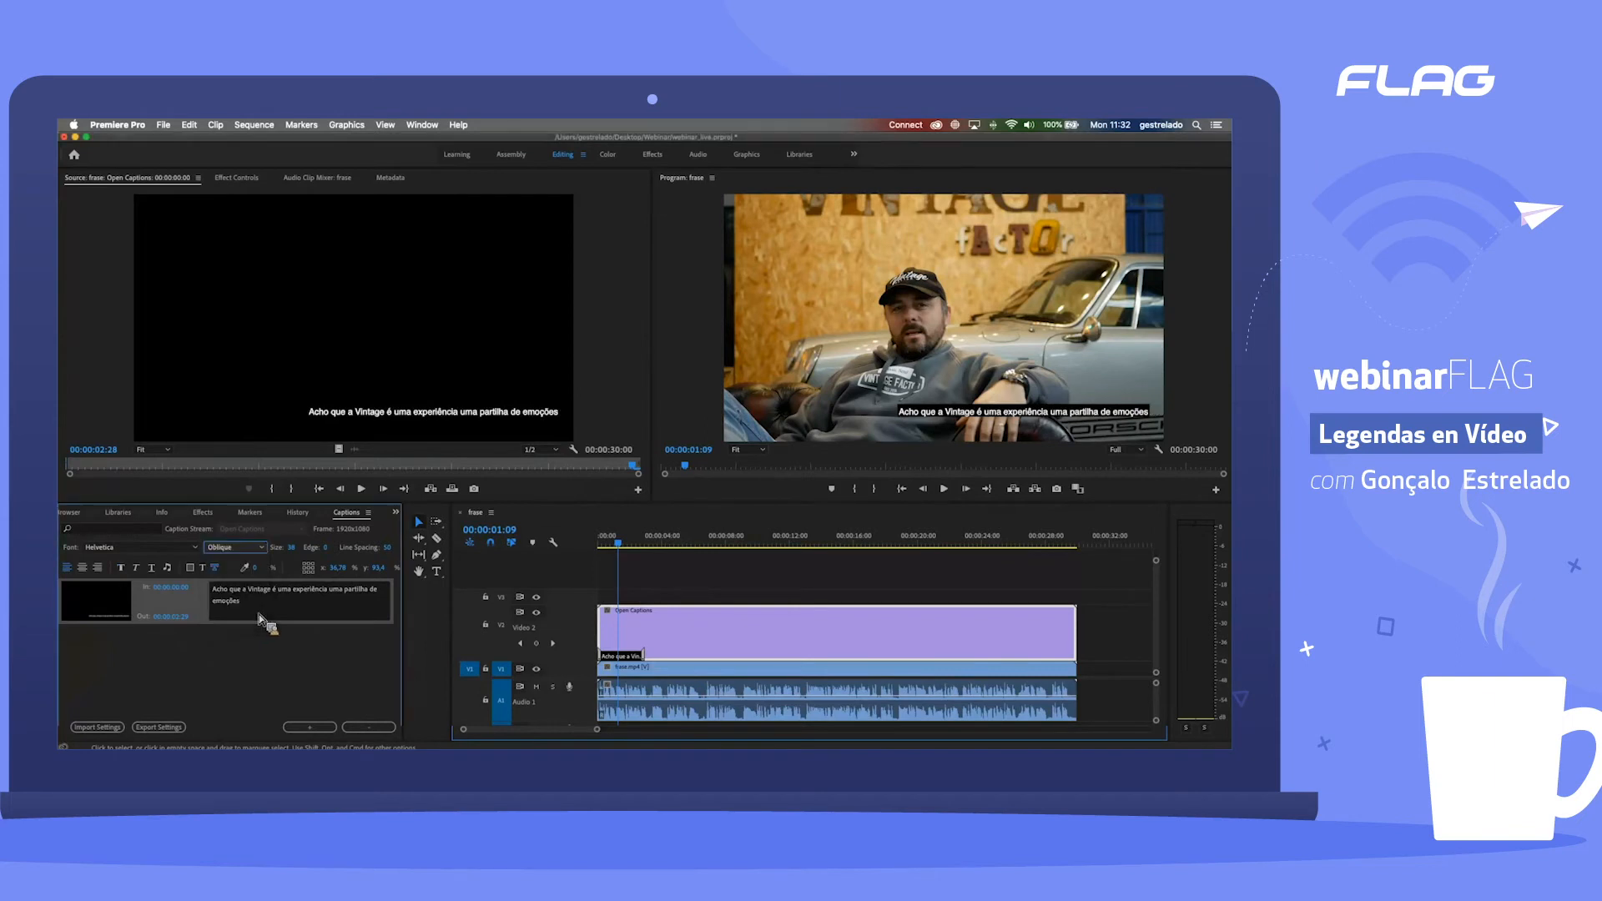
left_click(234, 547)
left_click(237, 574)
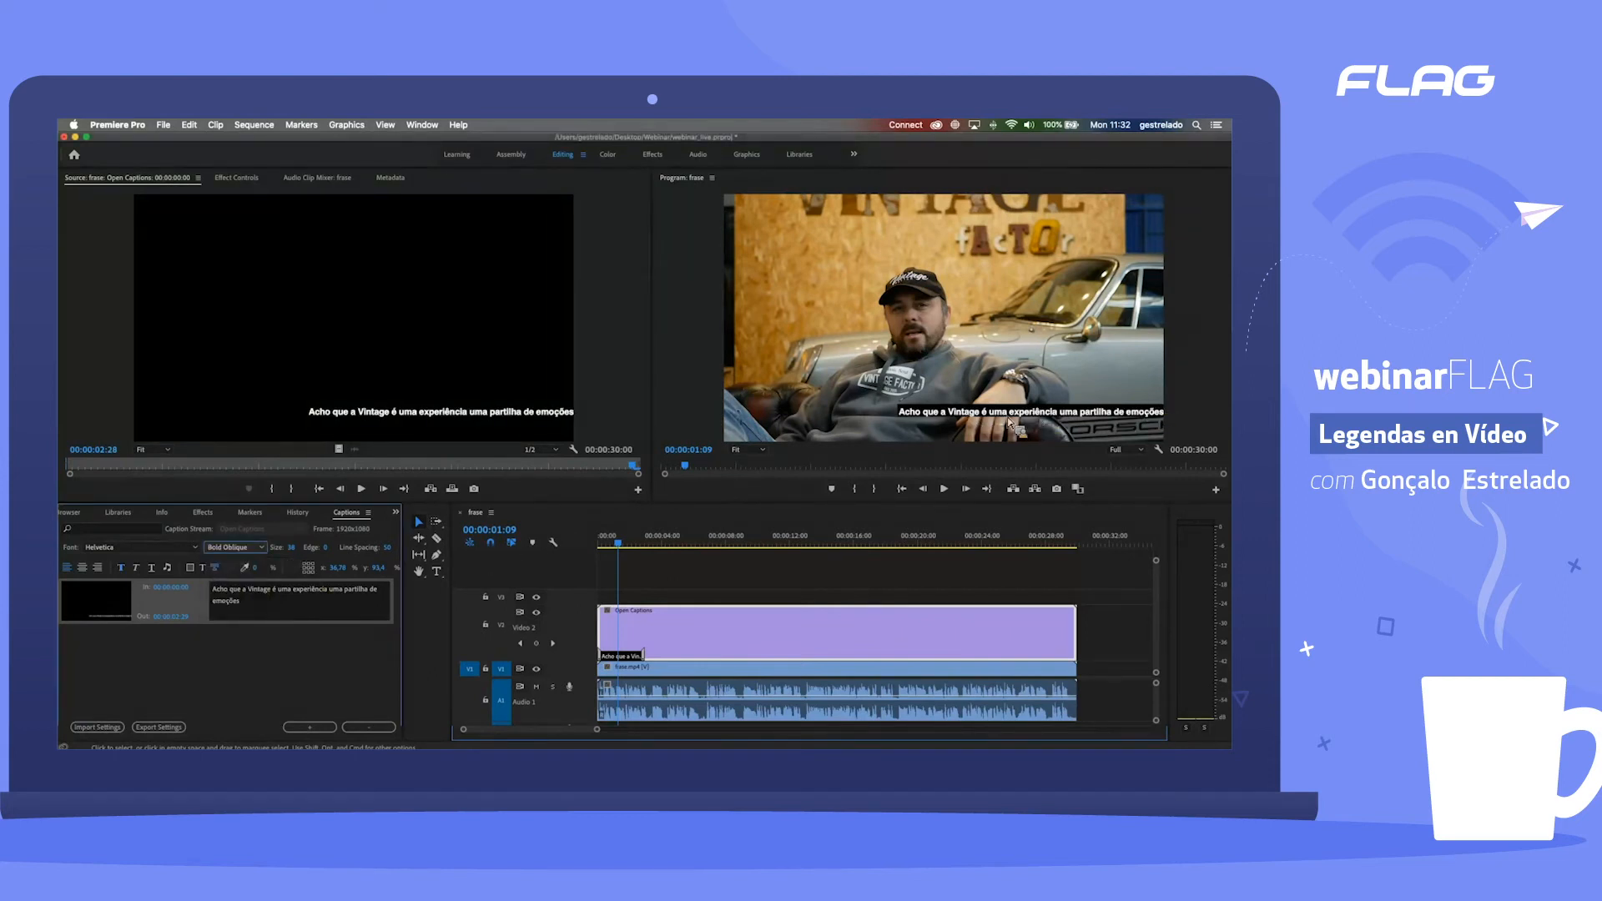
Step: Try italic formatting on the first caption, turn it off and set the font style back to Regular
left_click(214, 569)
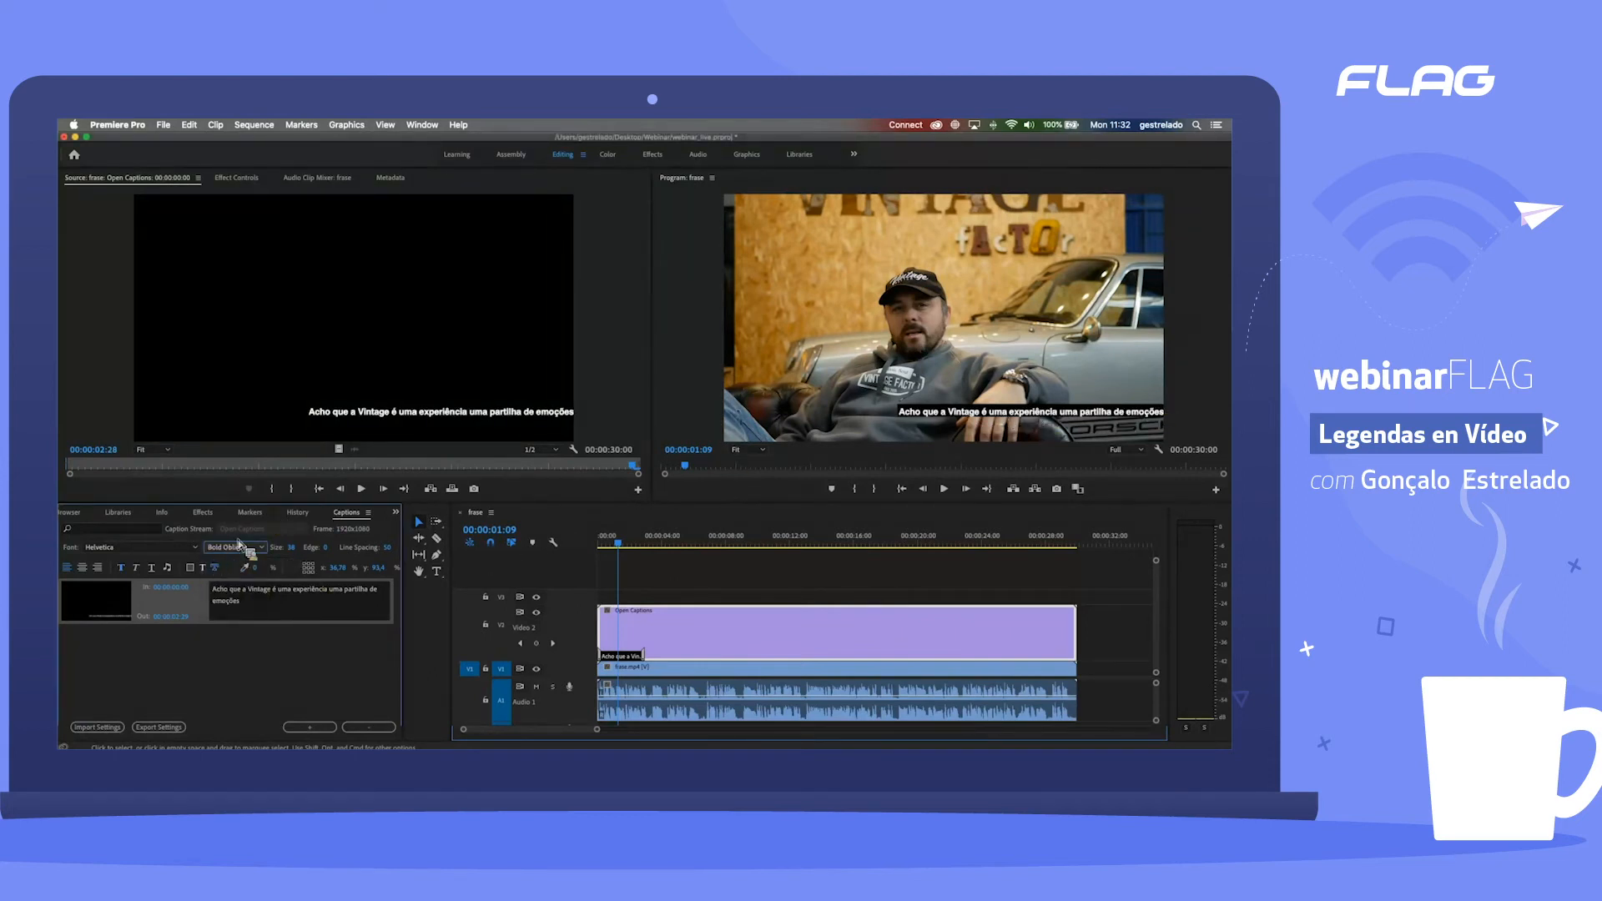
left_click(138, 569)
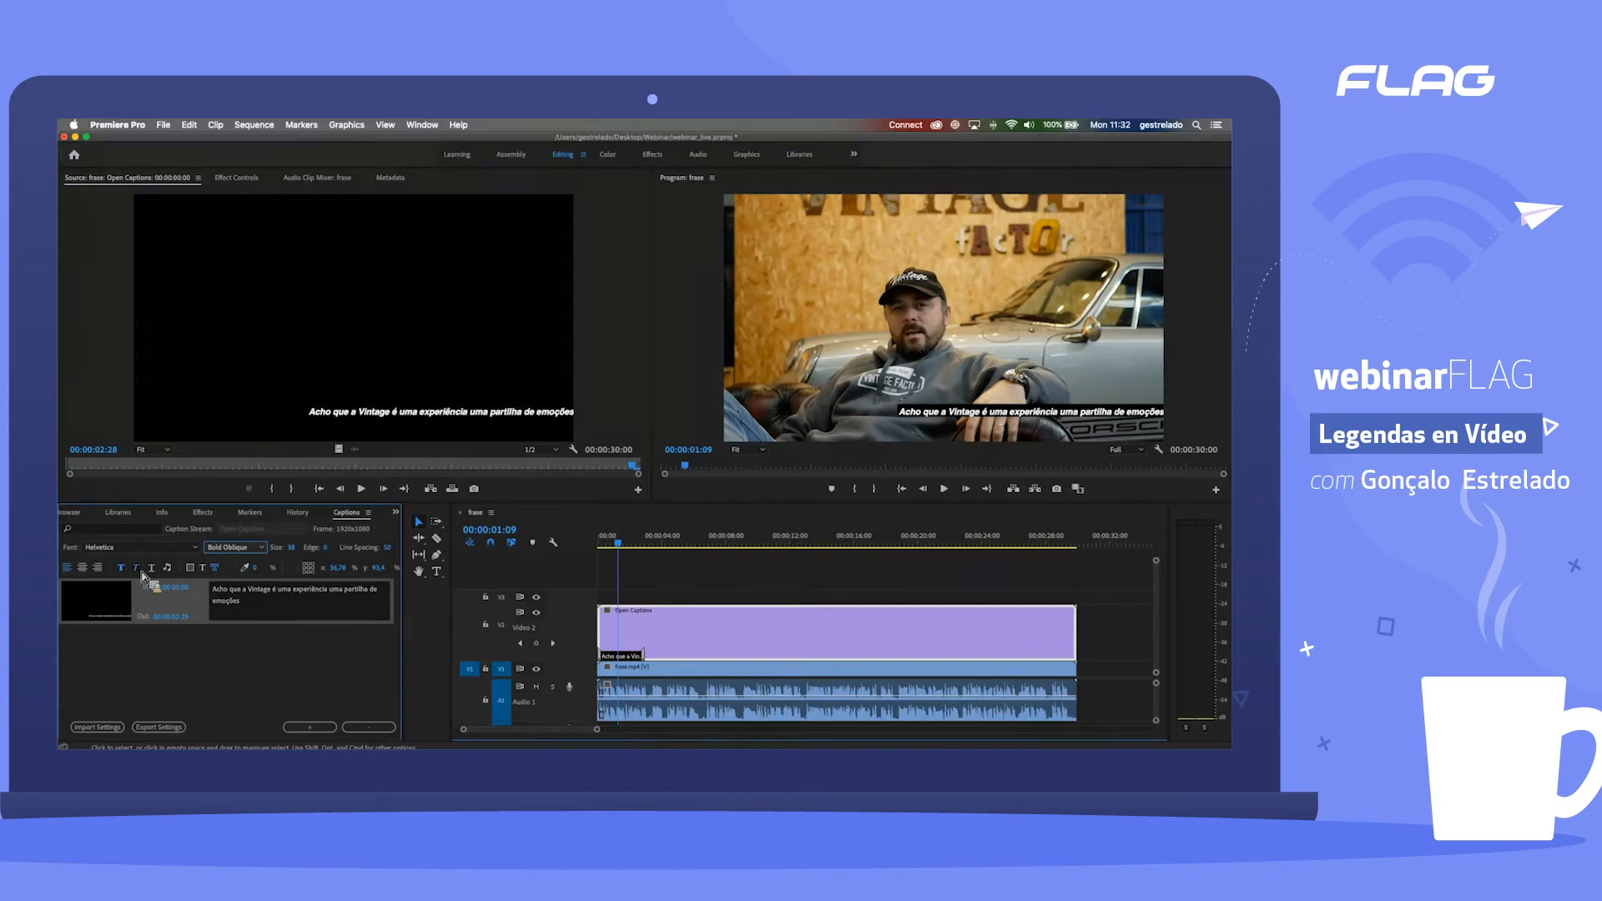
left_click(238, 618)
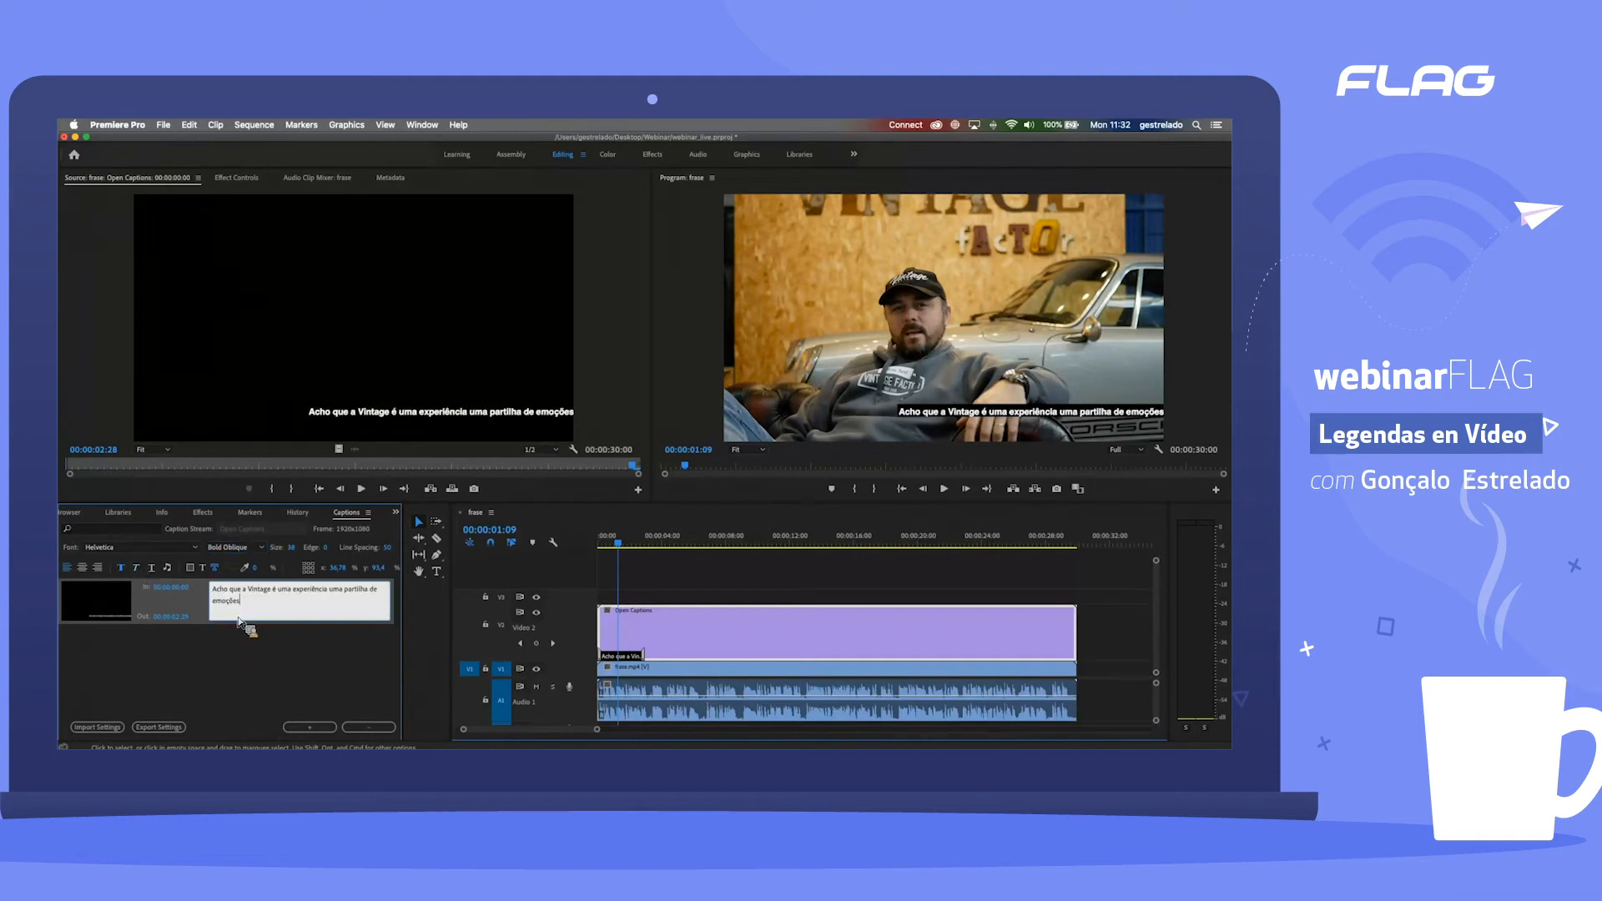
left_click(237, 548)
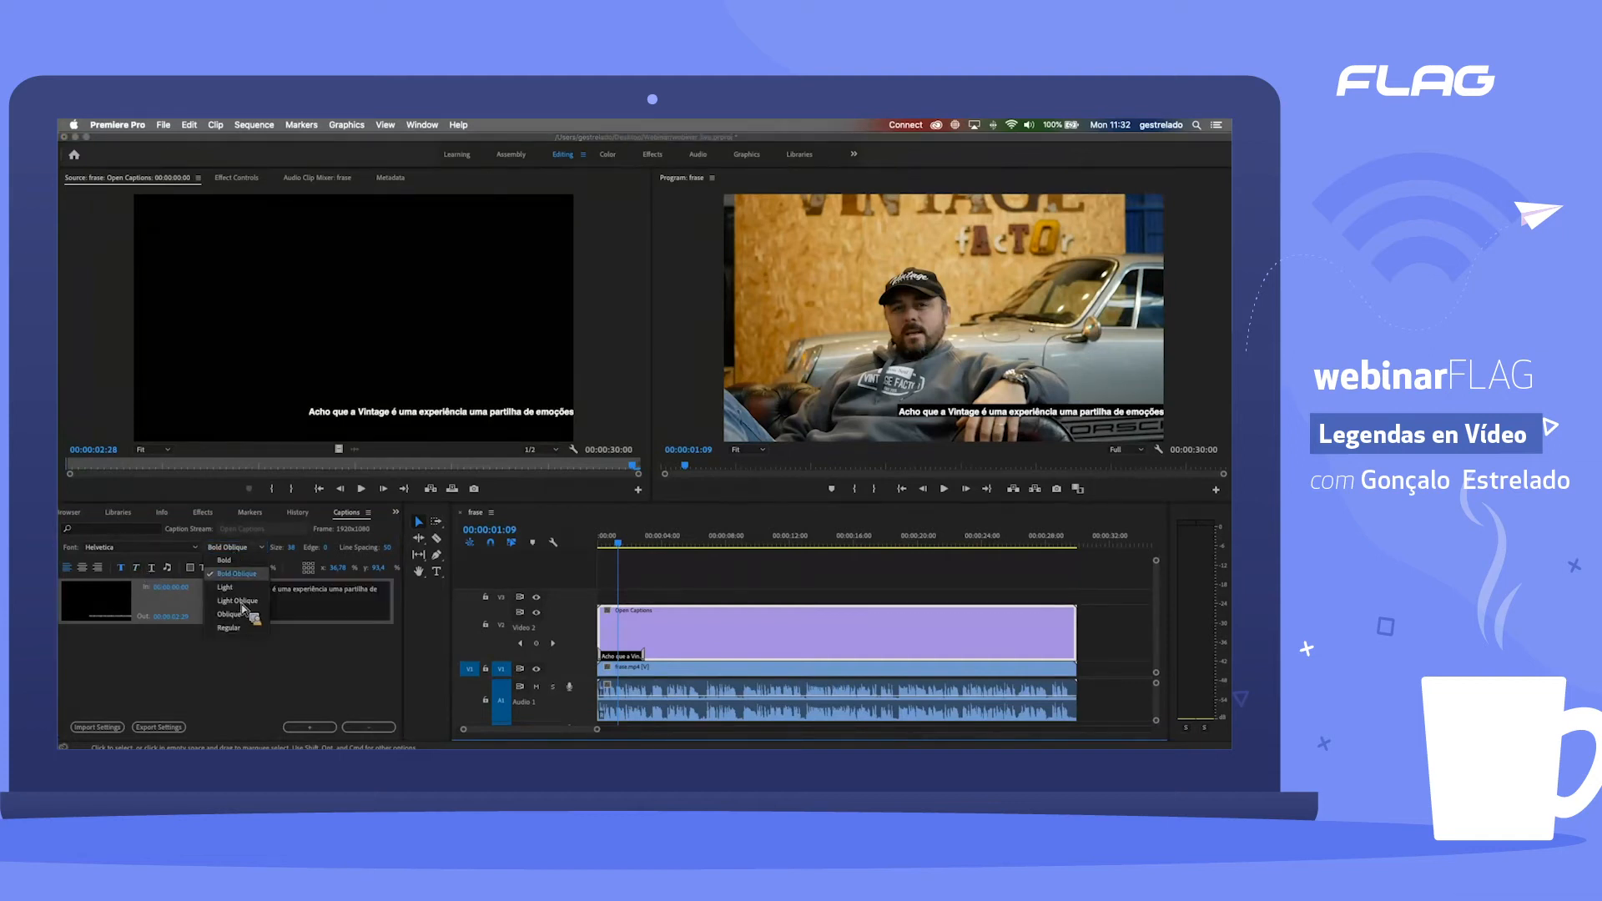
left_click(229, 628)
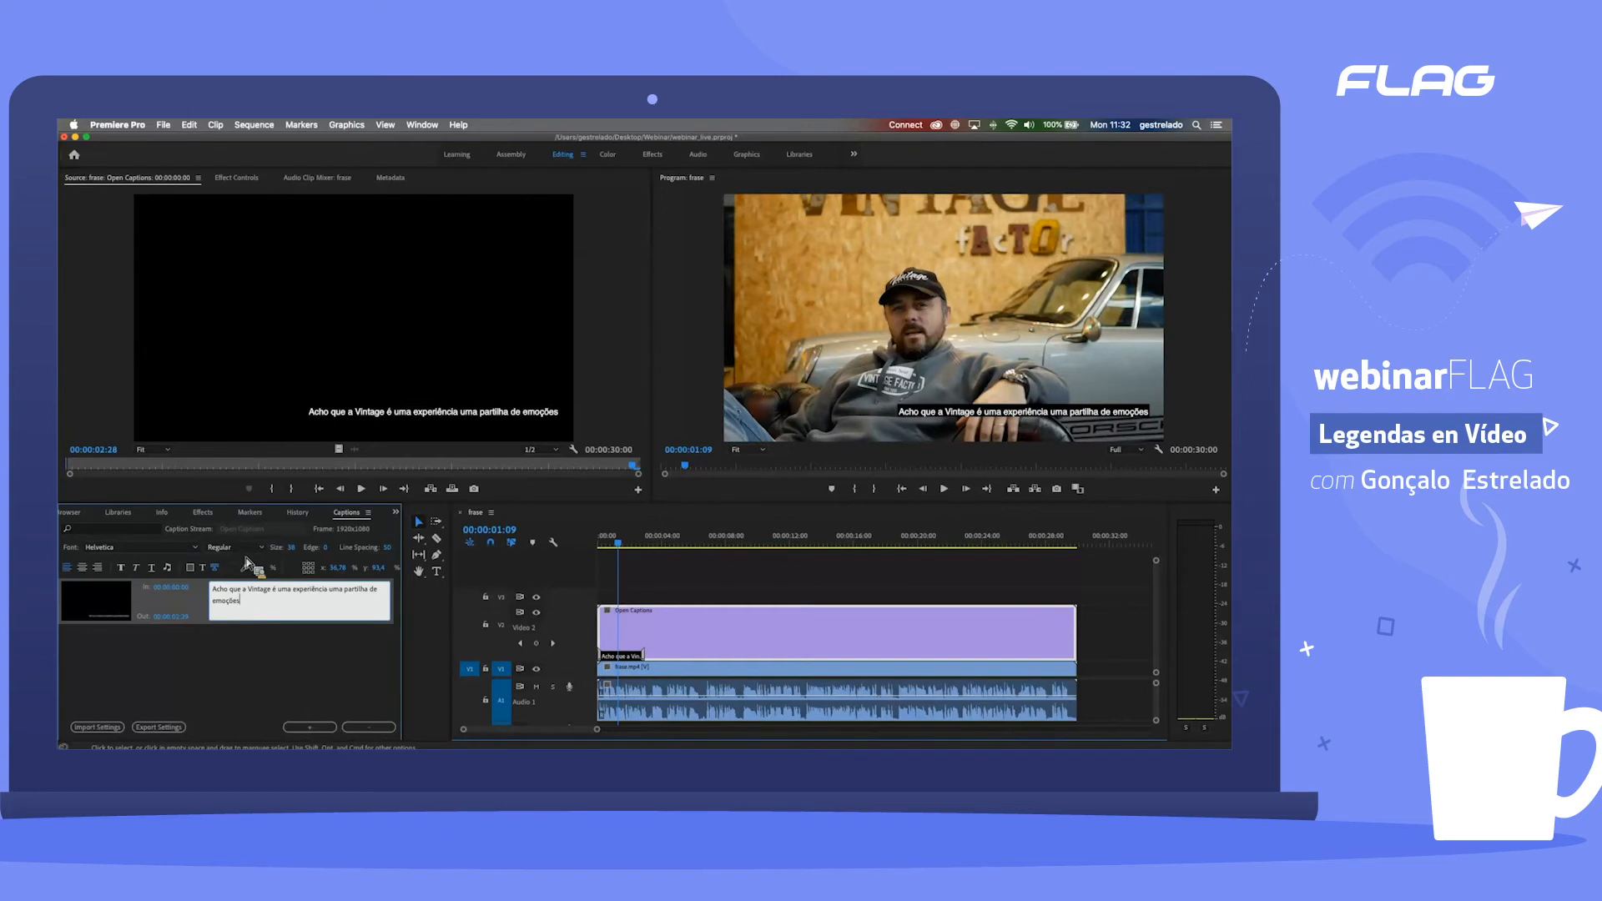
Step: Try a much smaller text size for the first caption and set the size to 32
left_click(289, 551)
left_click_drag(287, 554, 289, 554)
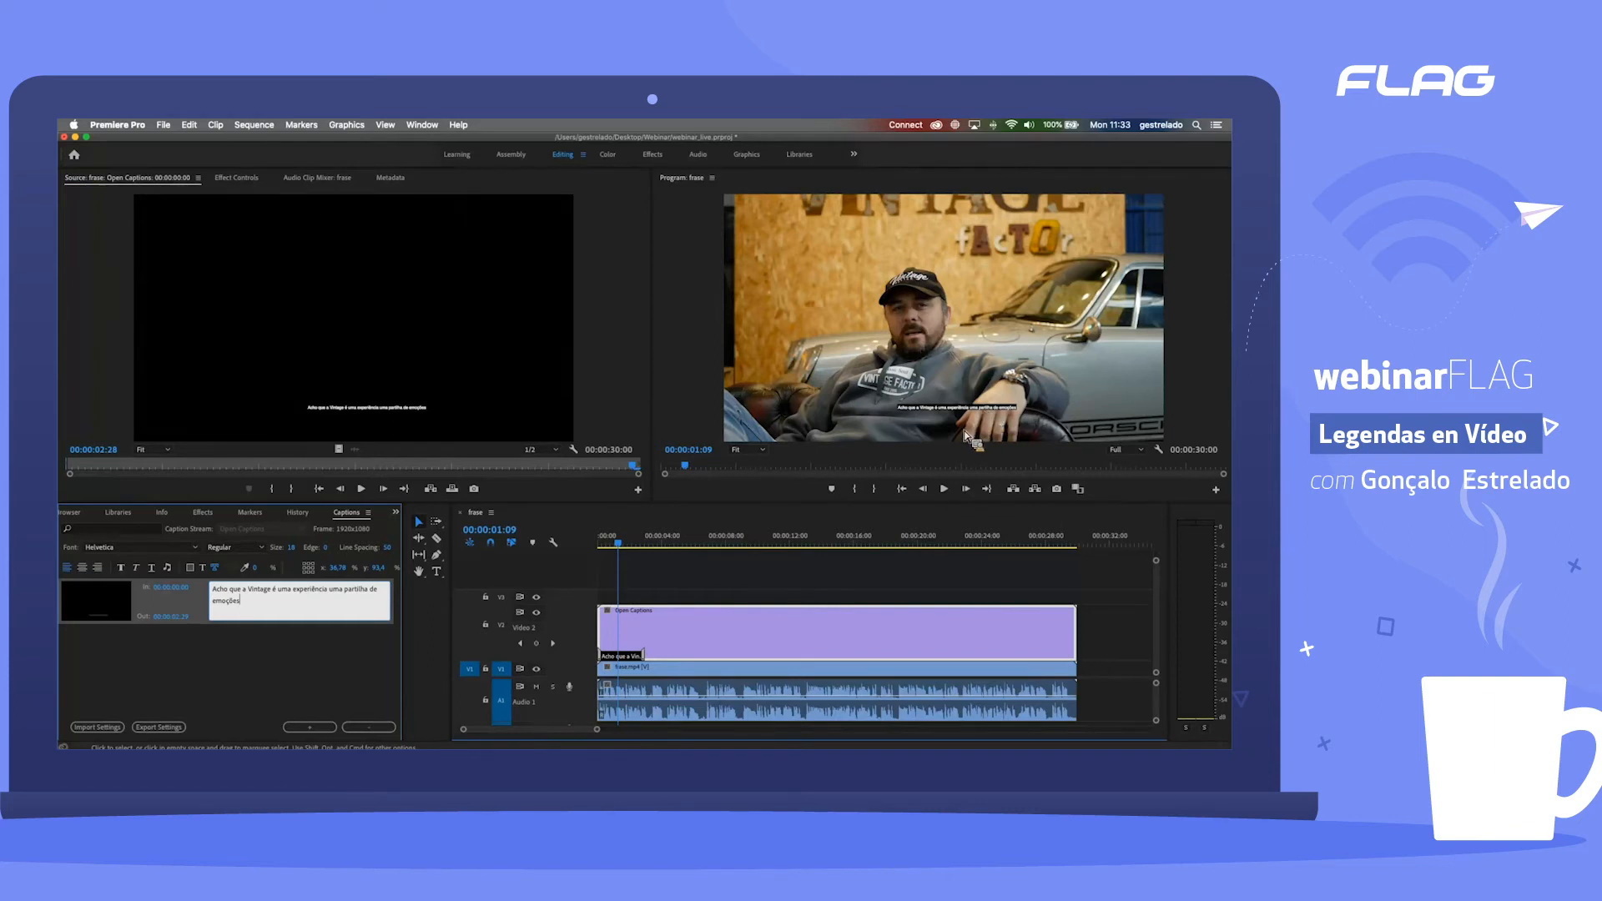
left_click(293, 548)
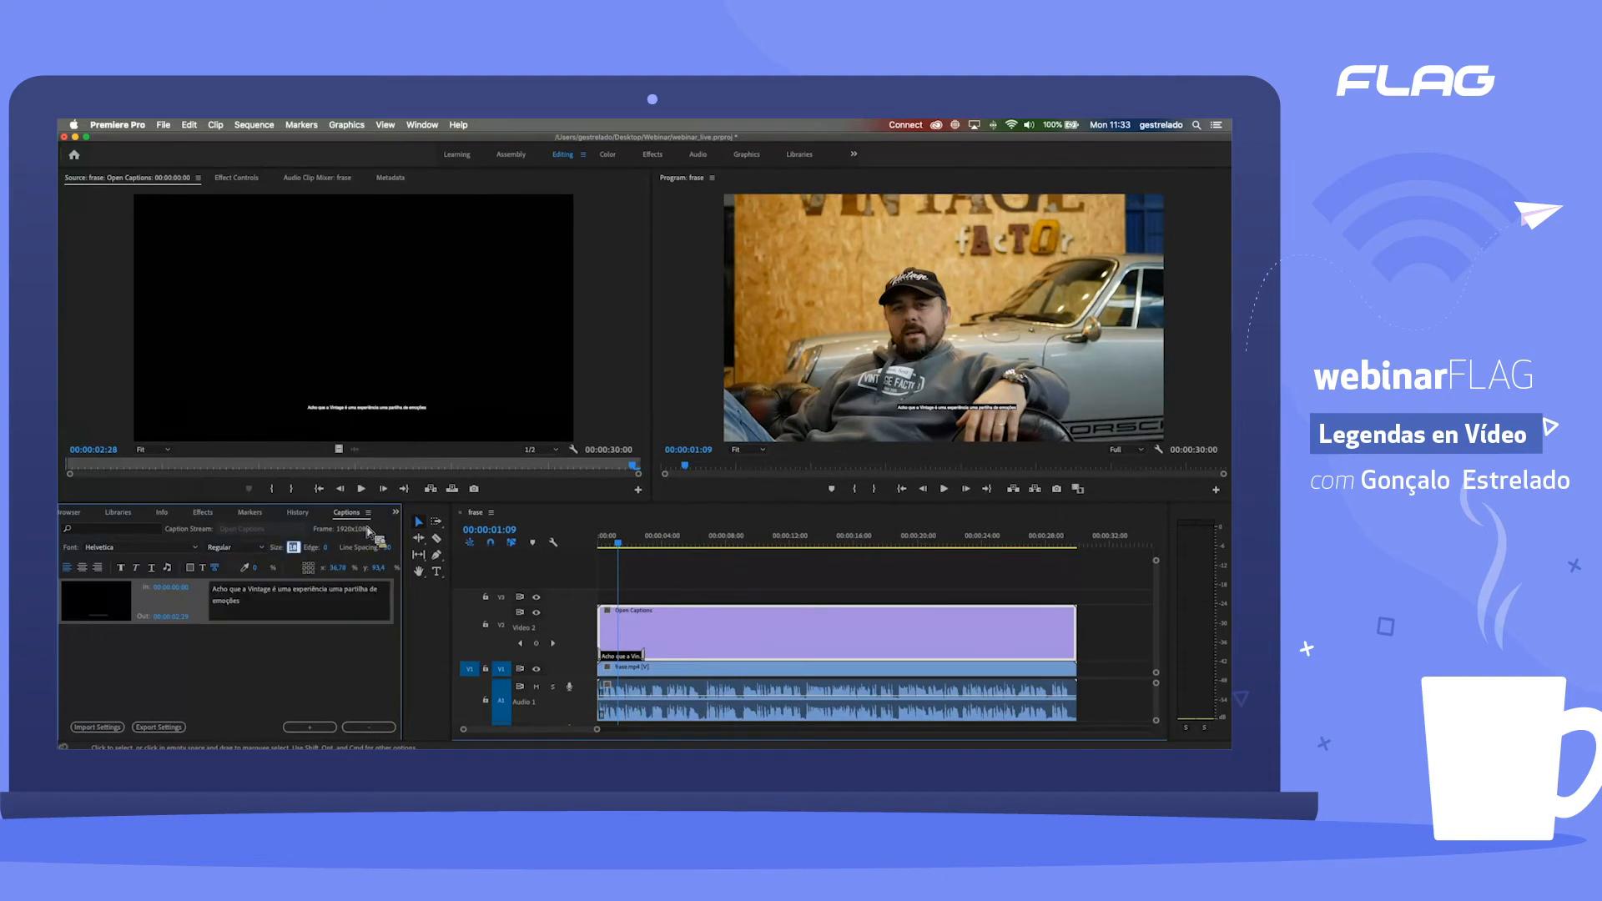
type("32")
key("Return")
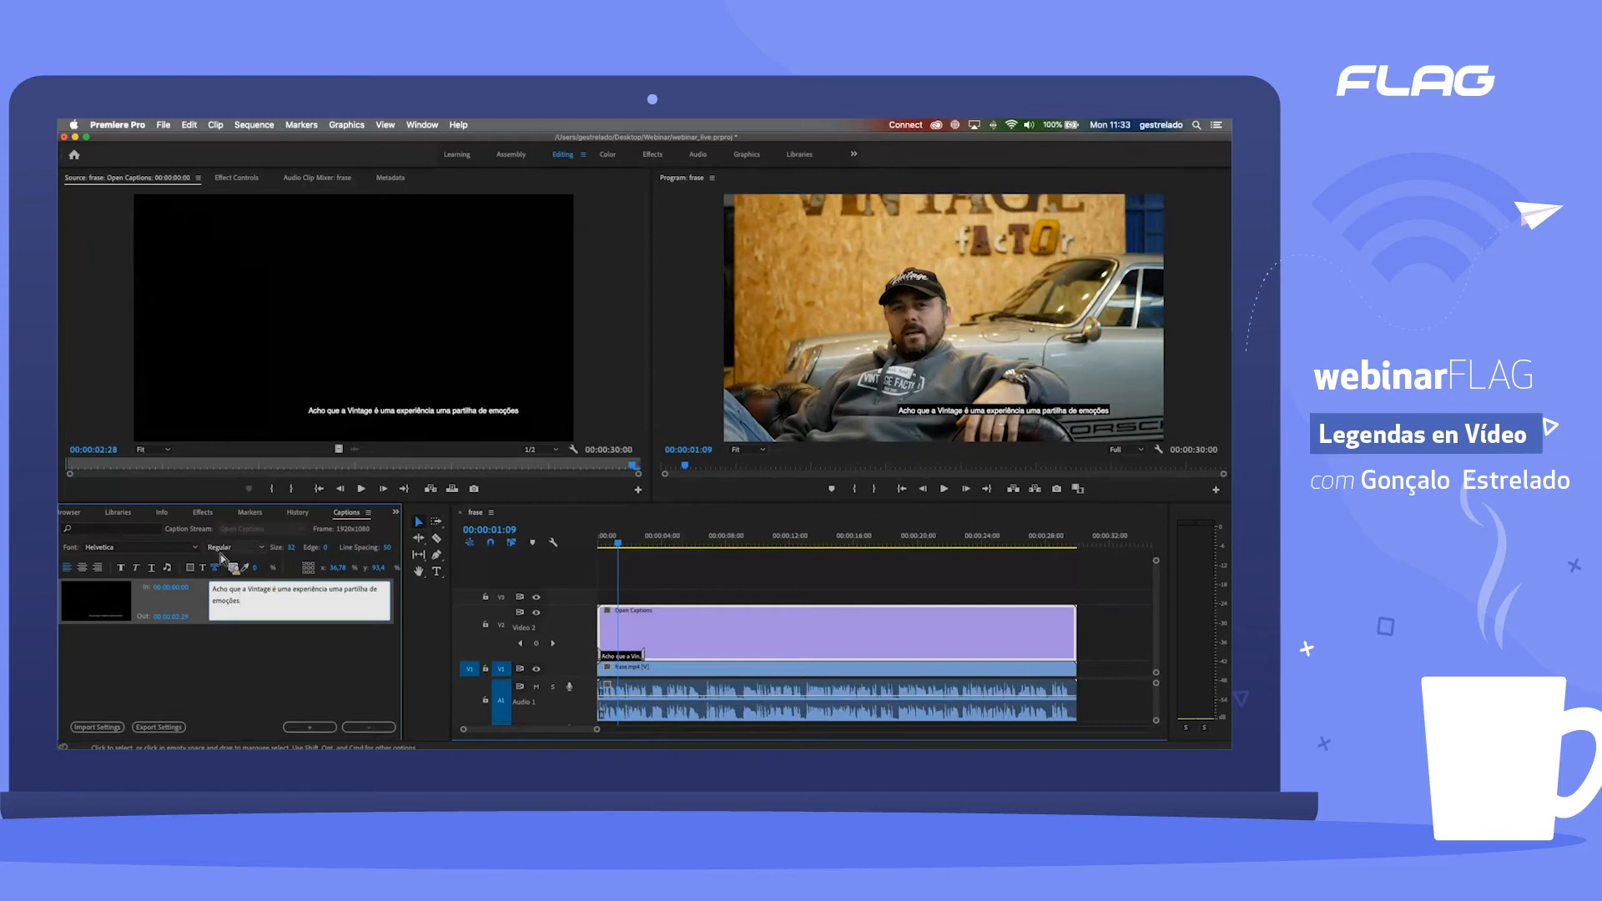
Step: Try Kefa as the first caption's font and set it back to Helvetica
left_click(171, 556)
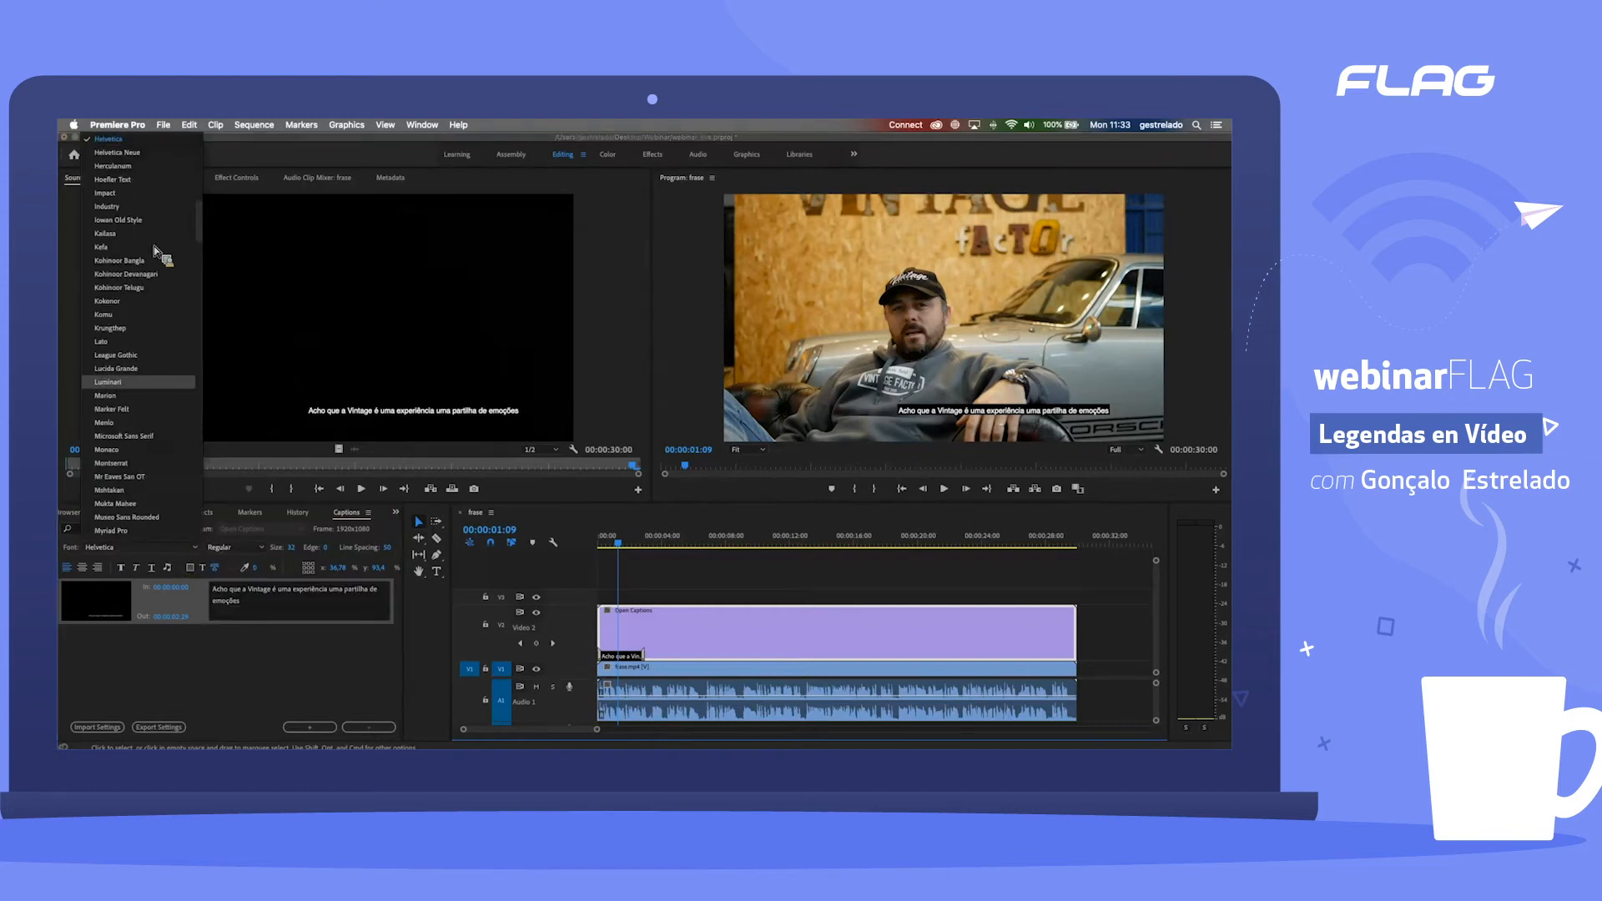
left_click(471, 399)
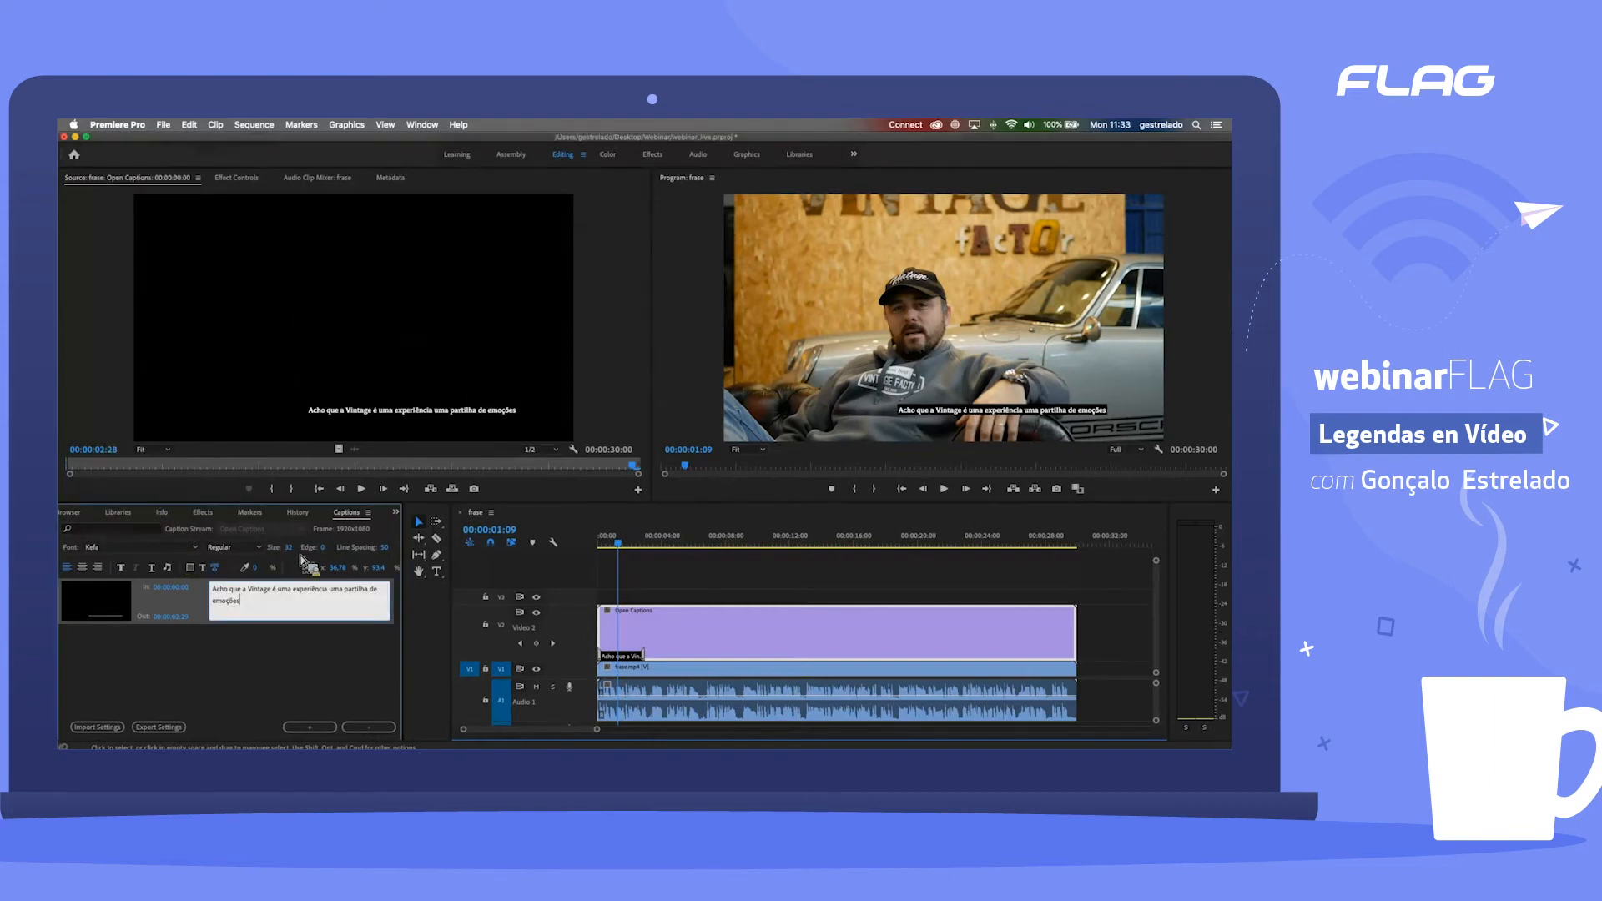
left_click(110, 551)
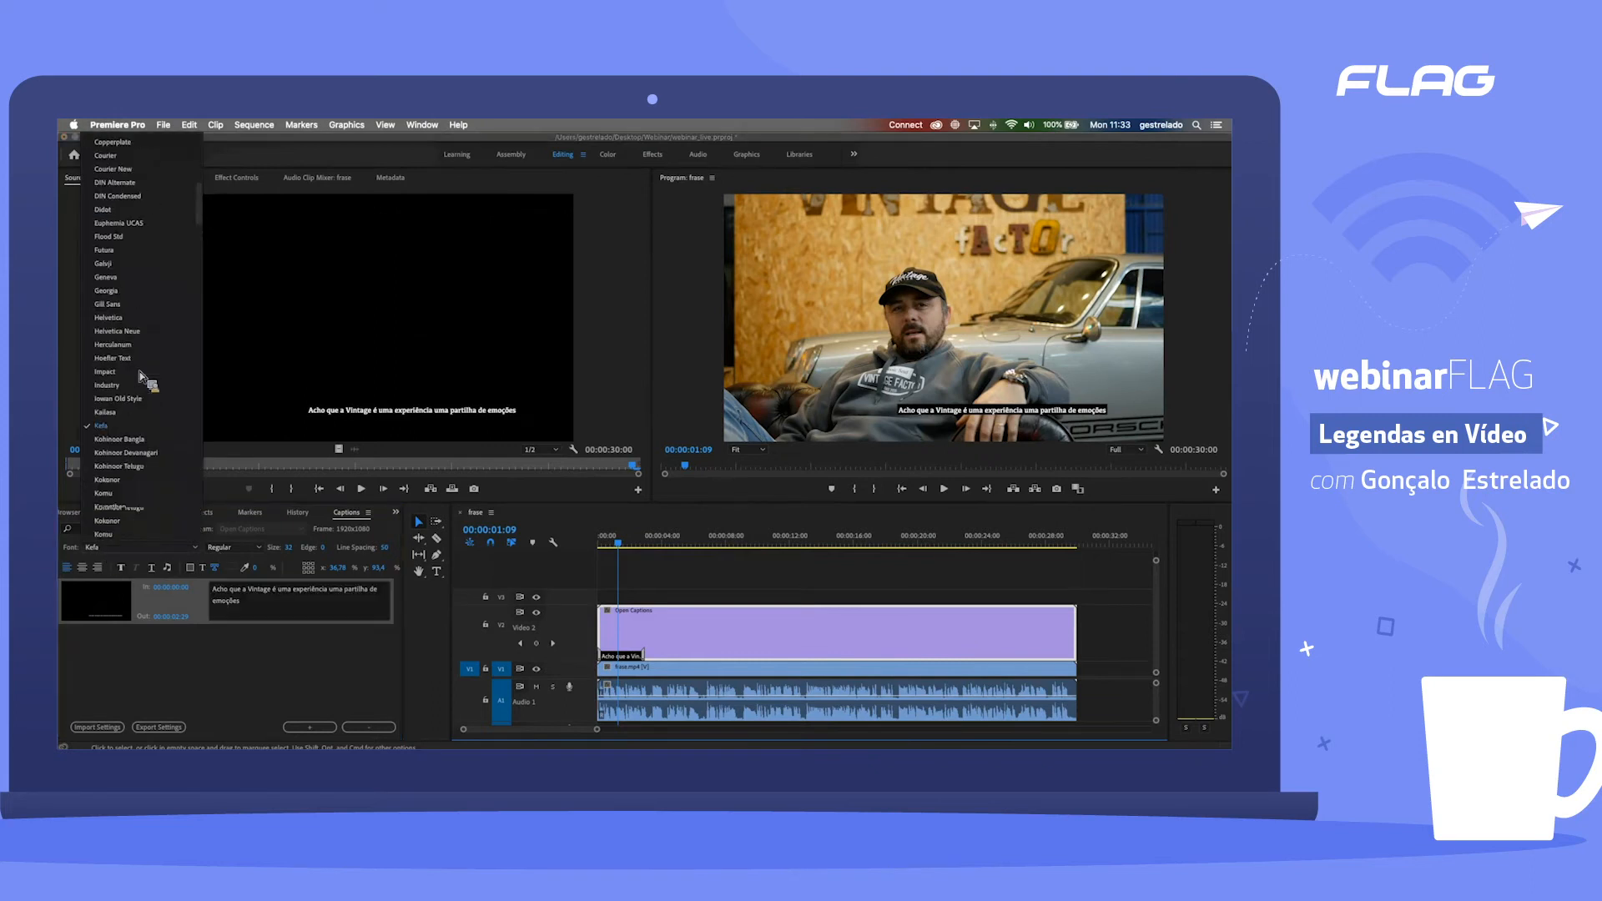
left_click(123, 323)
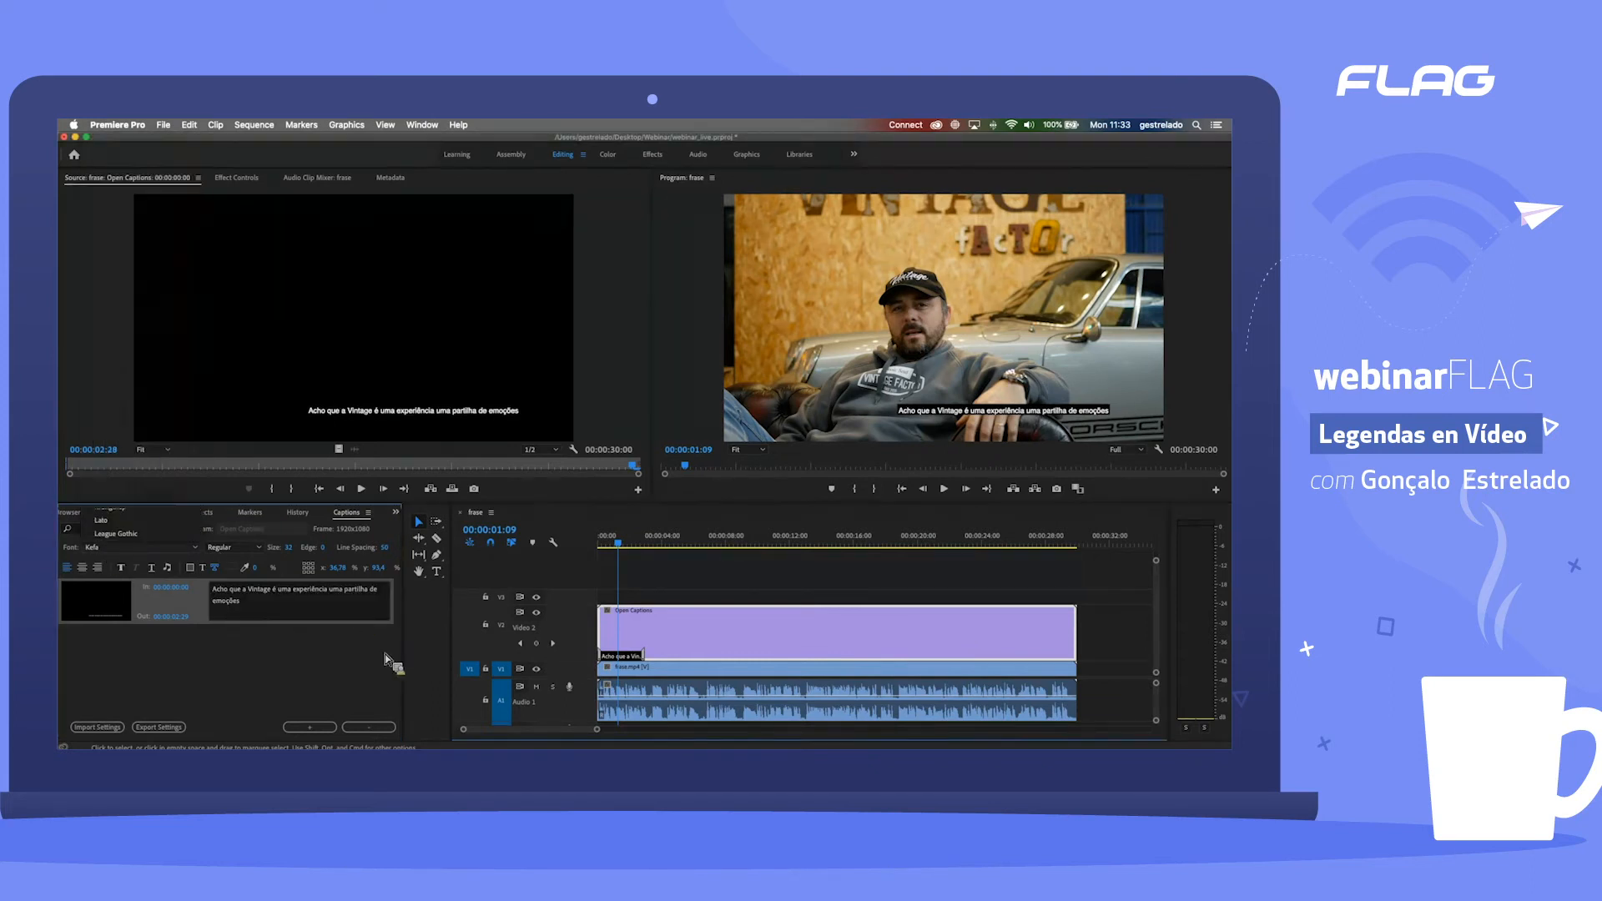
Step: Set the first caption's font style to Light and widen the Captions panel
left_click(288, 615)
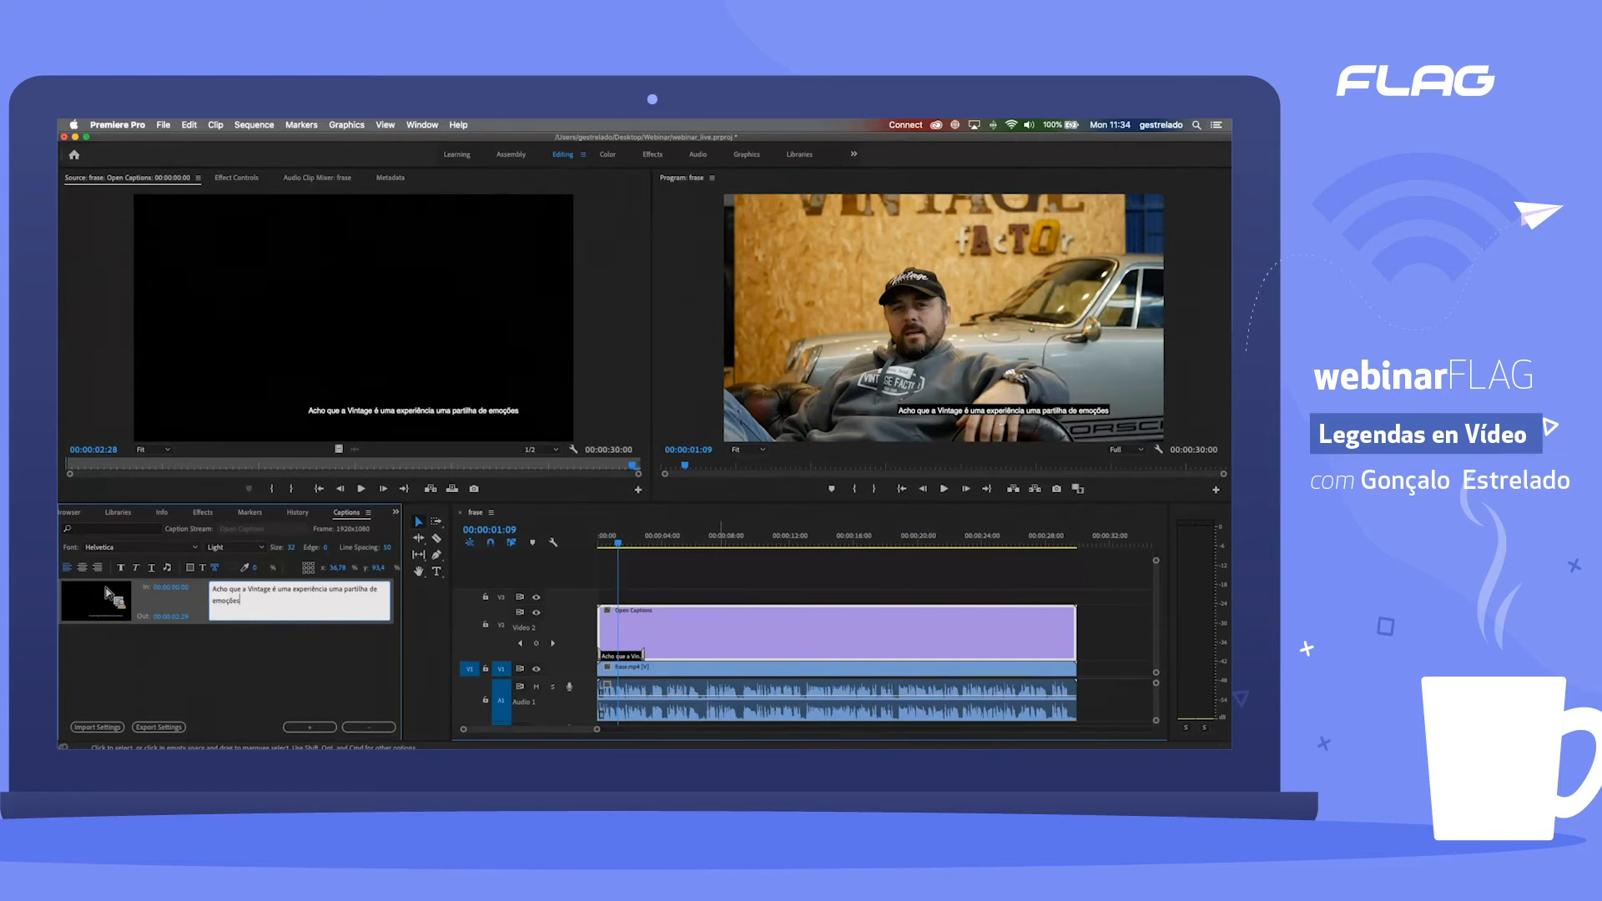
left_click(203, 615)
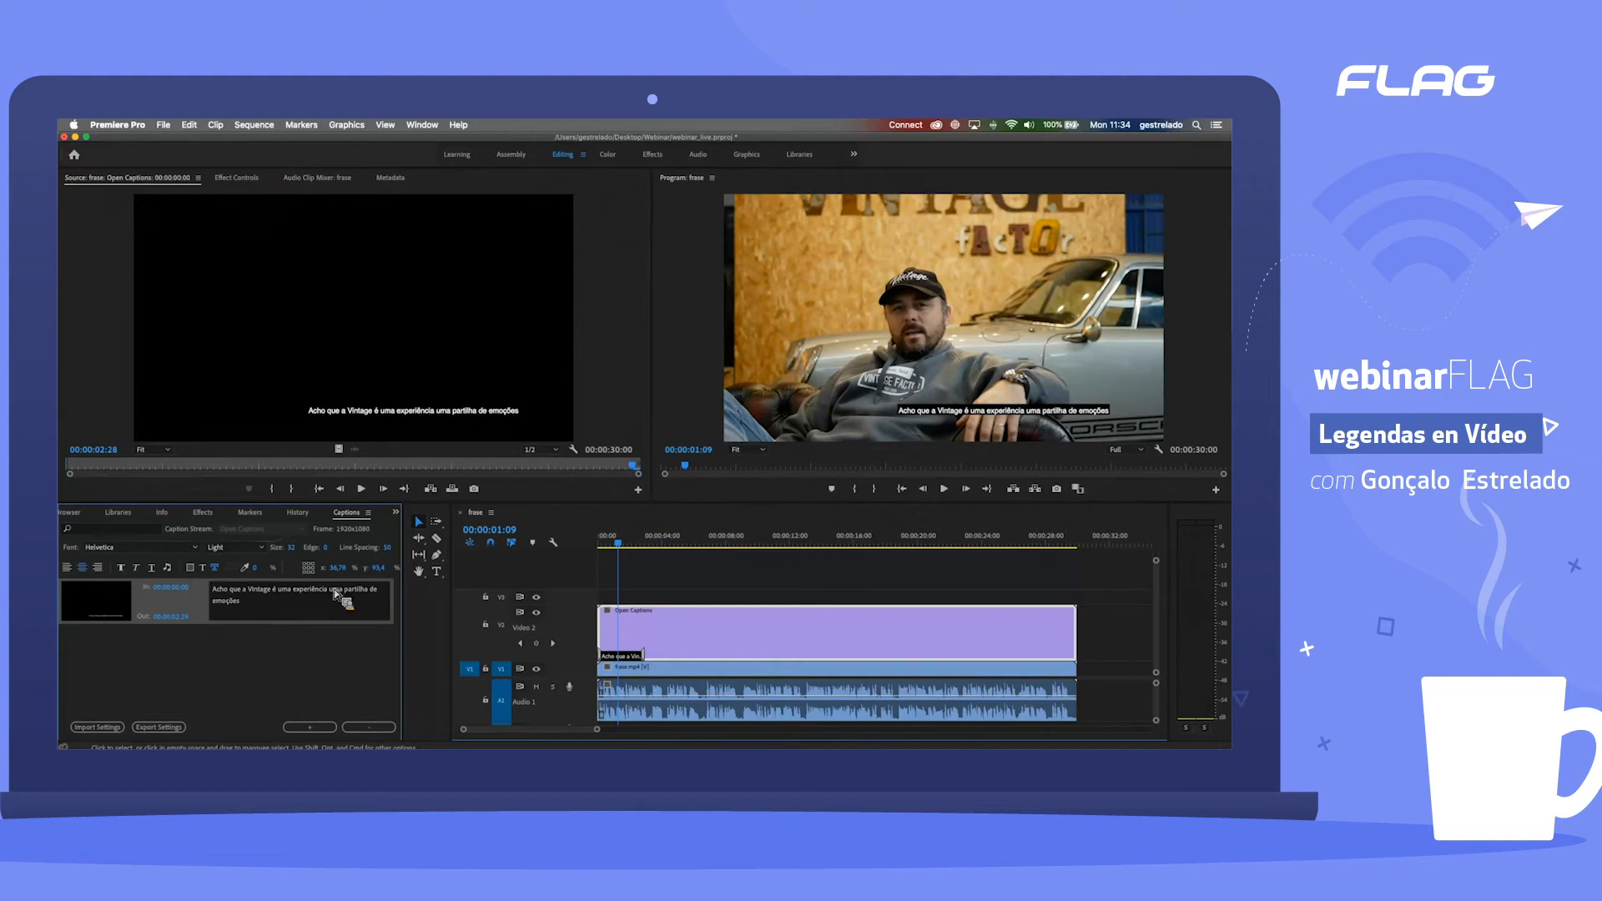
left_click_drag(408, 600, 425, 609)
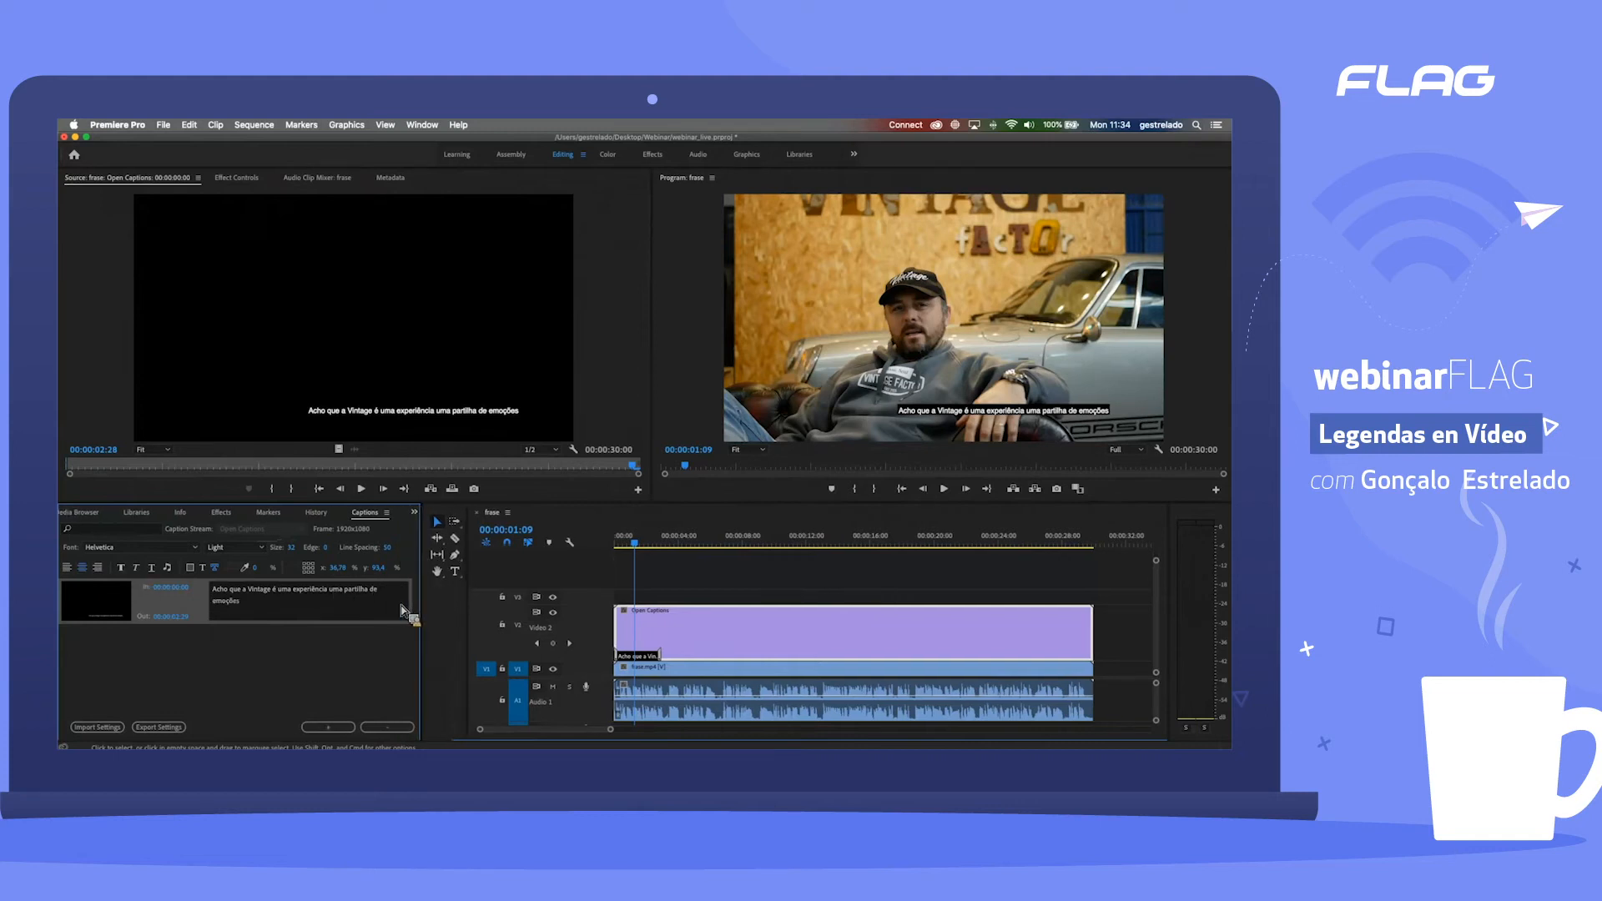
Step: Try the caption block at the frame's bottom left, bottom right and top centre, and place it at the bottom centre
left_click(308, 578)
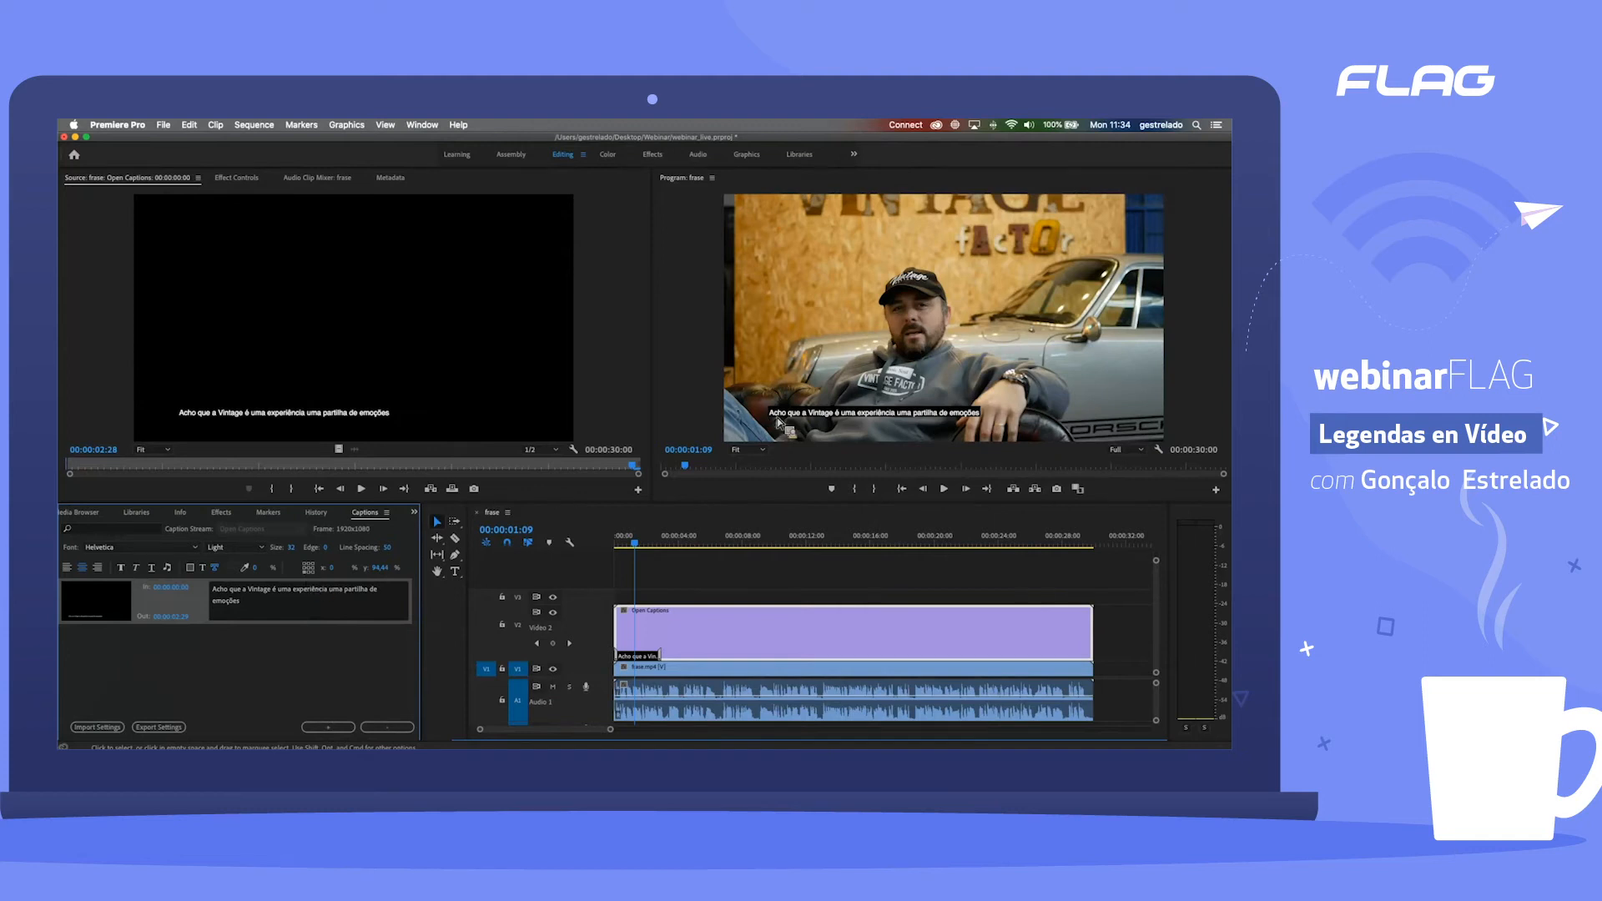
left_click(312, 575)
left_click(308, 579)
left_click(318, 577)
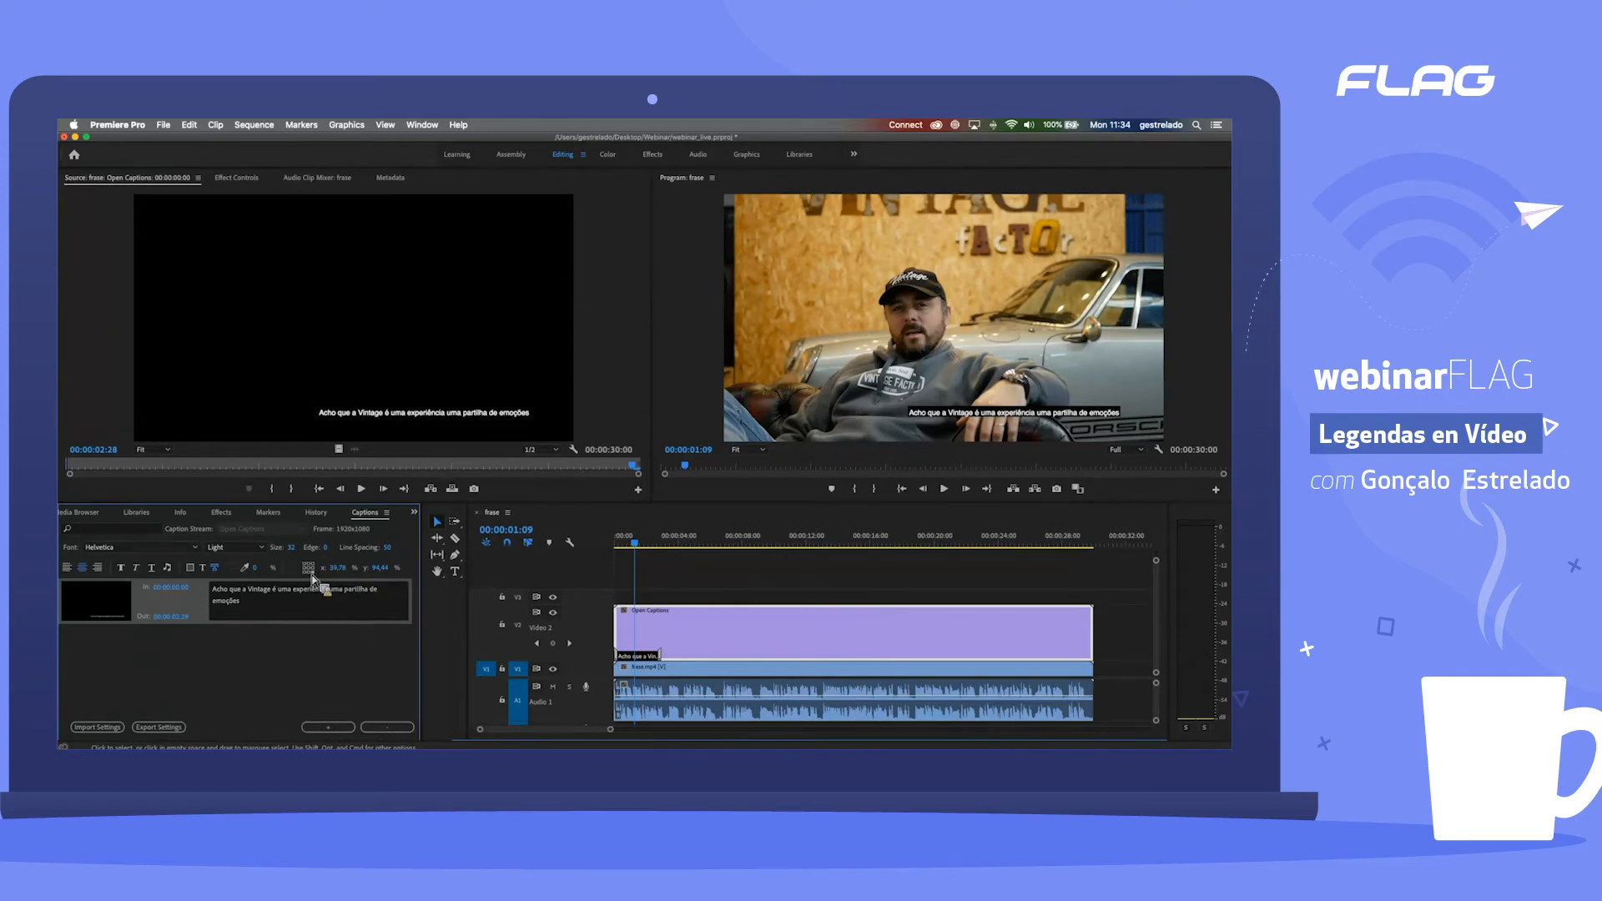
left_click(312, 579)
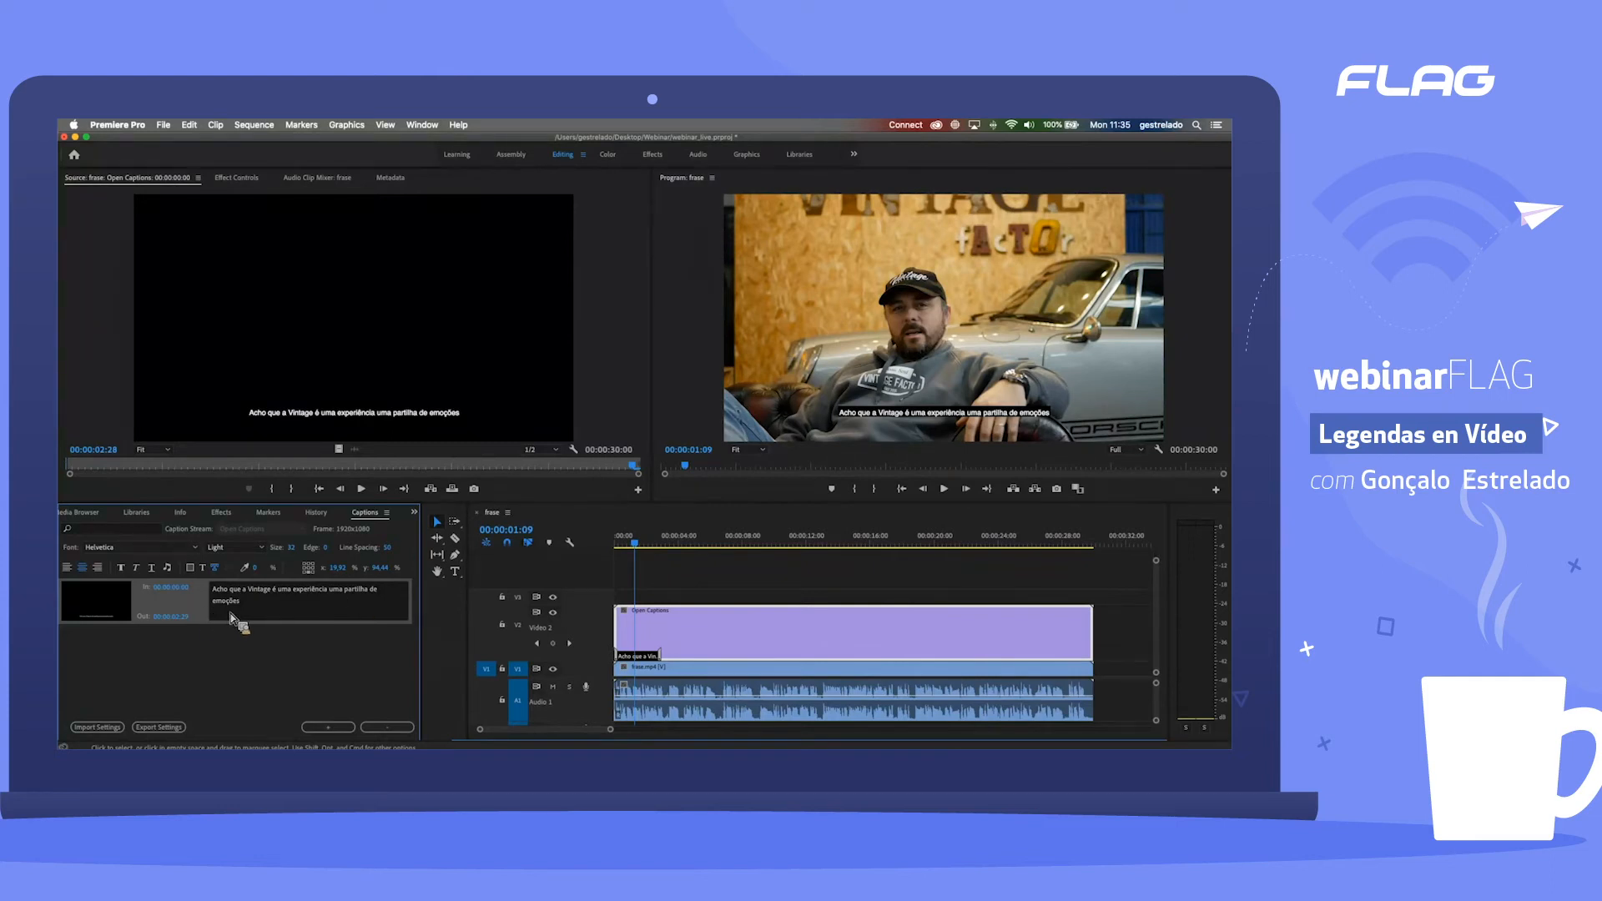
left_click(309, 565)
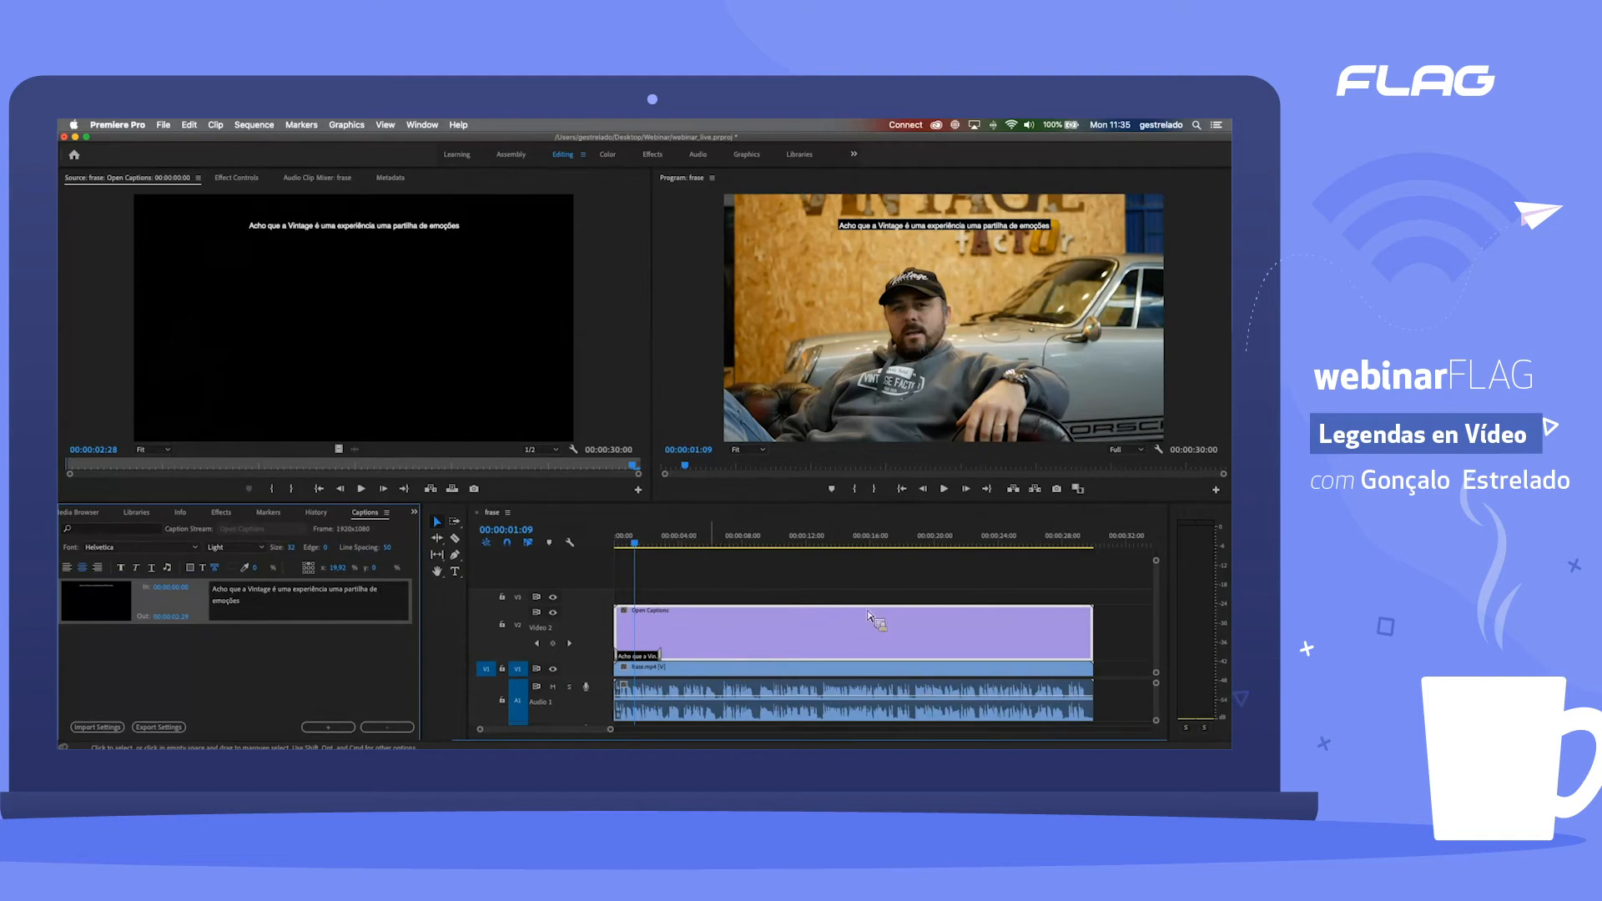
left_click(308, 572)
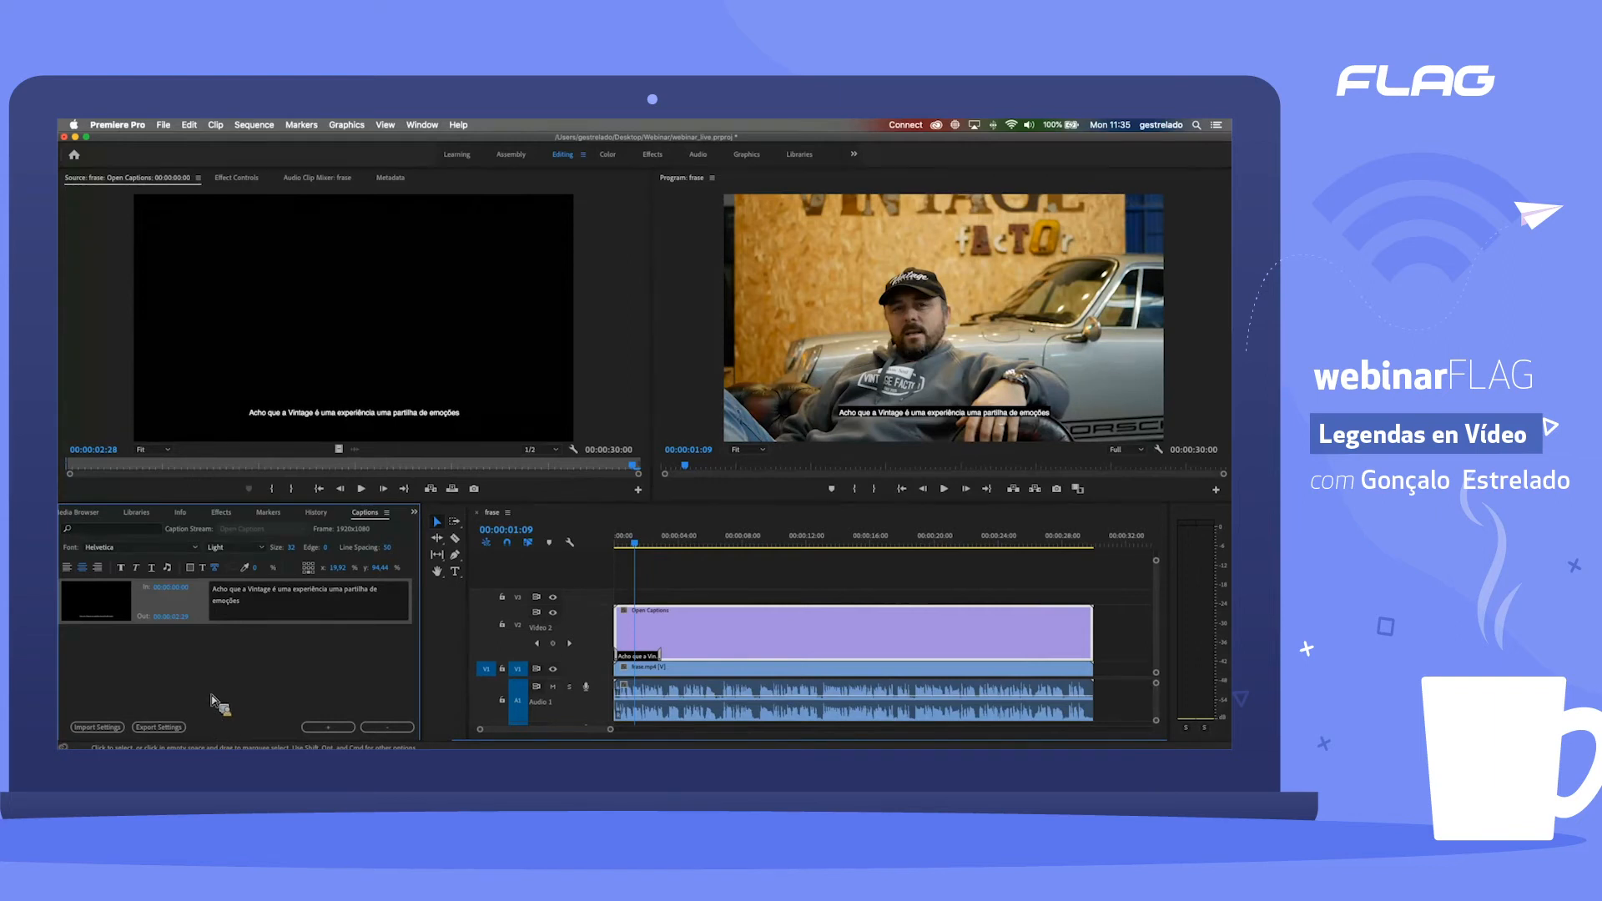
Step: Try shifting the caption block horizontally and placing it at bottom left and bottom right, and return it to bottom centre
right_click(192, 606)
right_click(176, 608)
left_click(333, 602)
left_click_drag(338, 570, 271, 576)
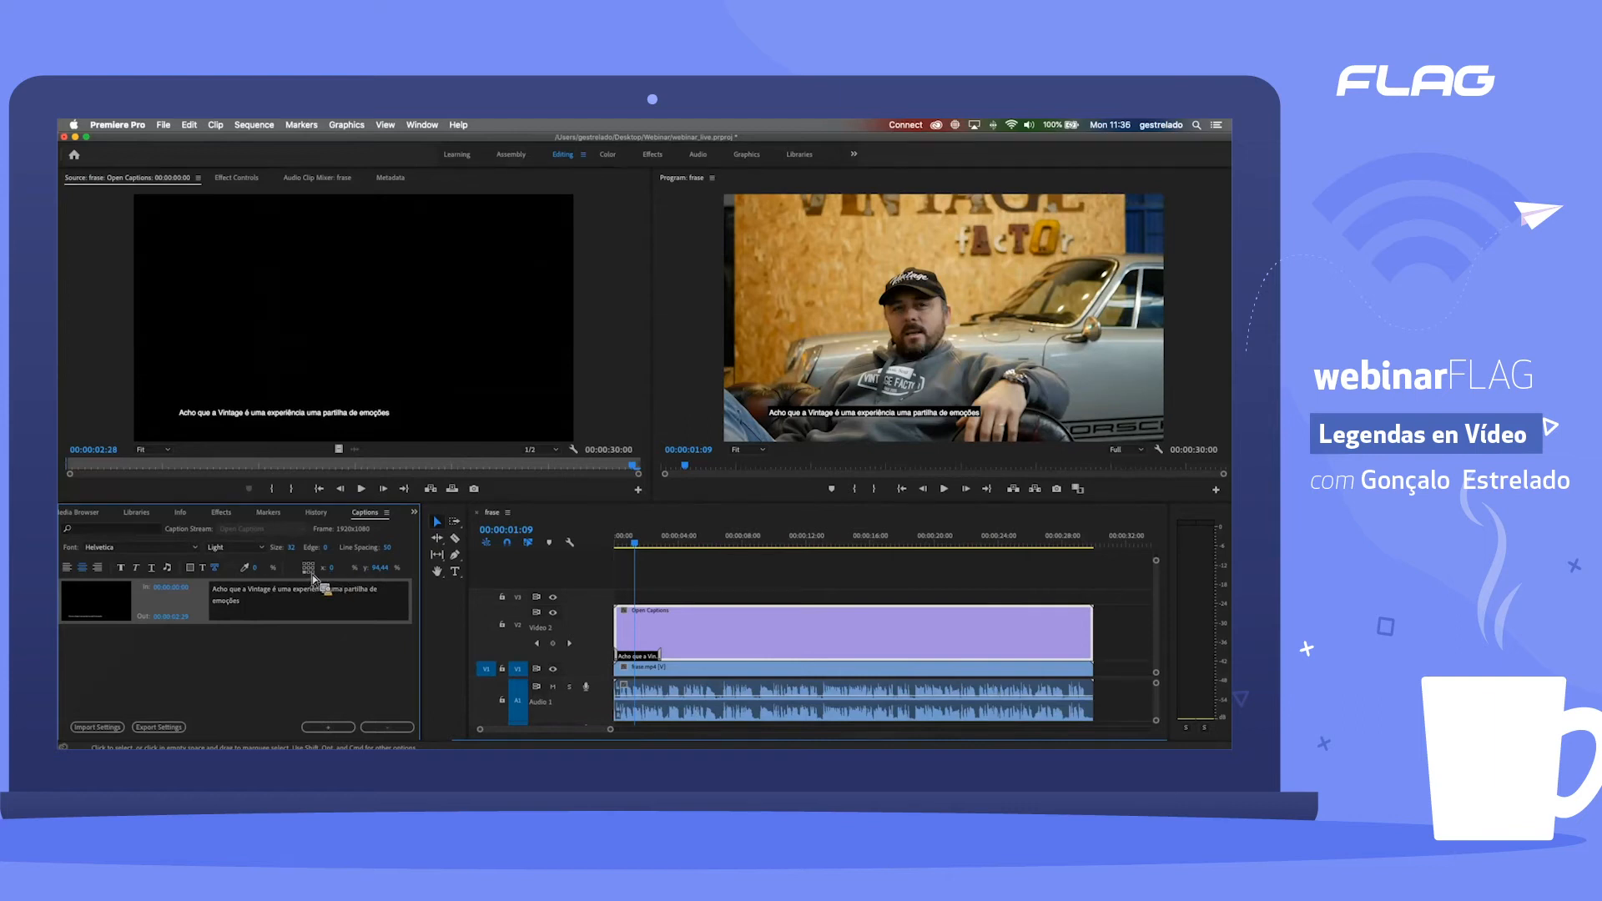
left_click(310, 573)
left_click(314, 572)
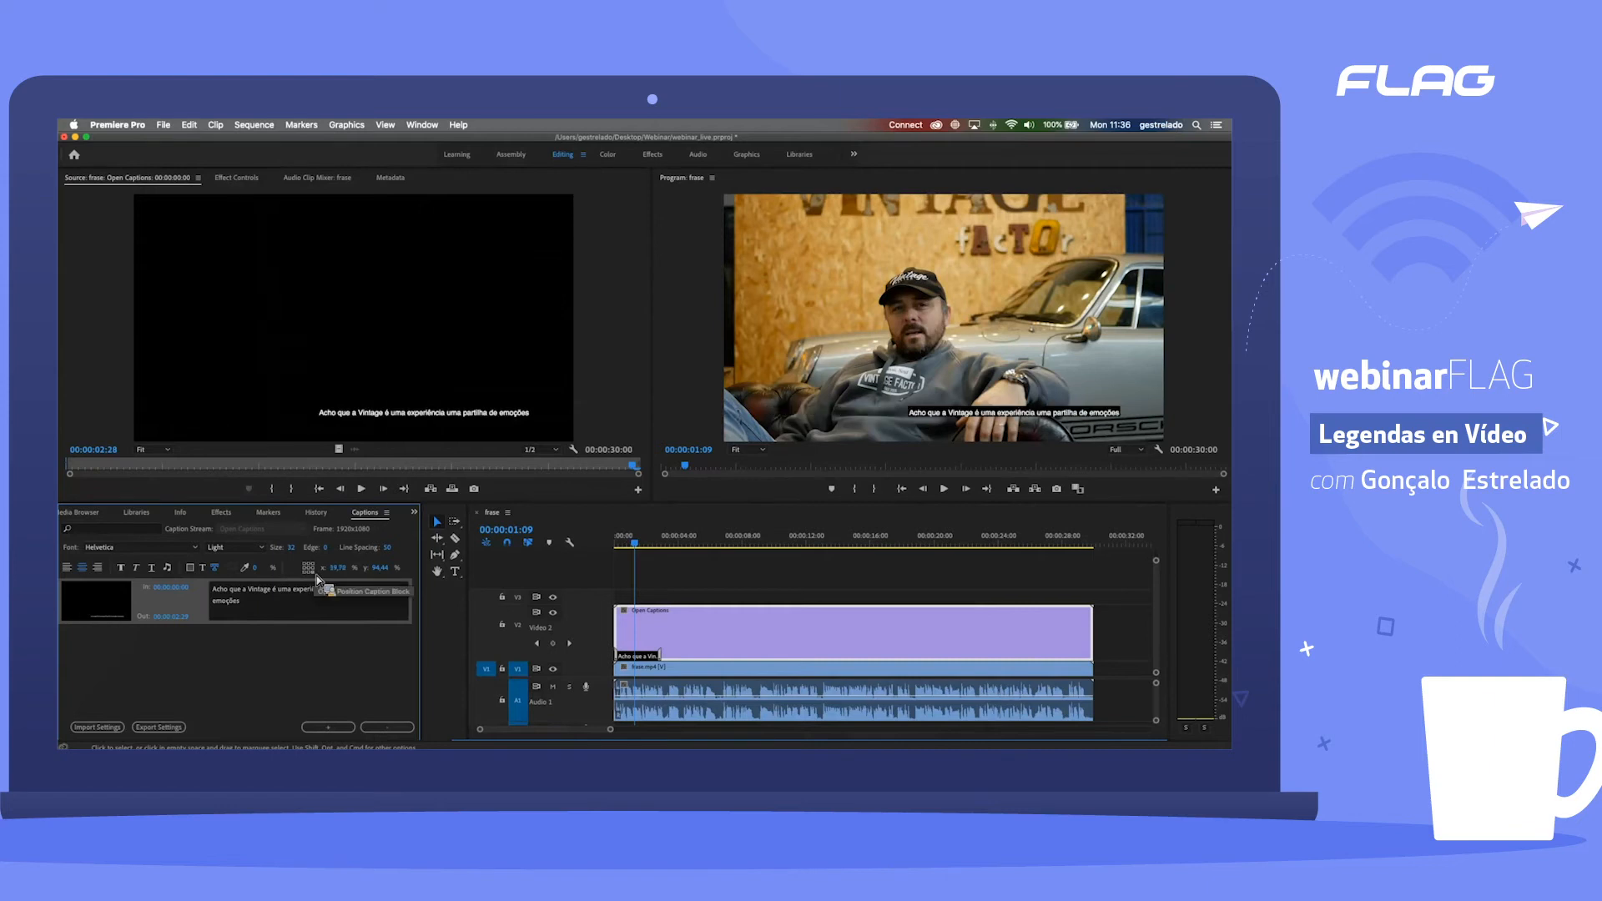
left_click(310, 573)
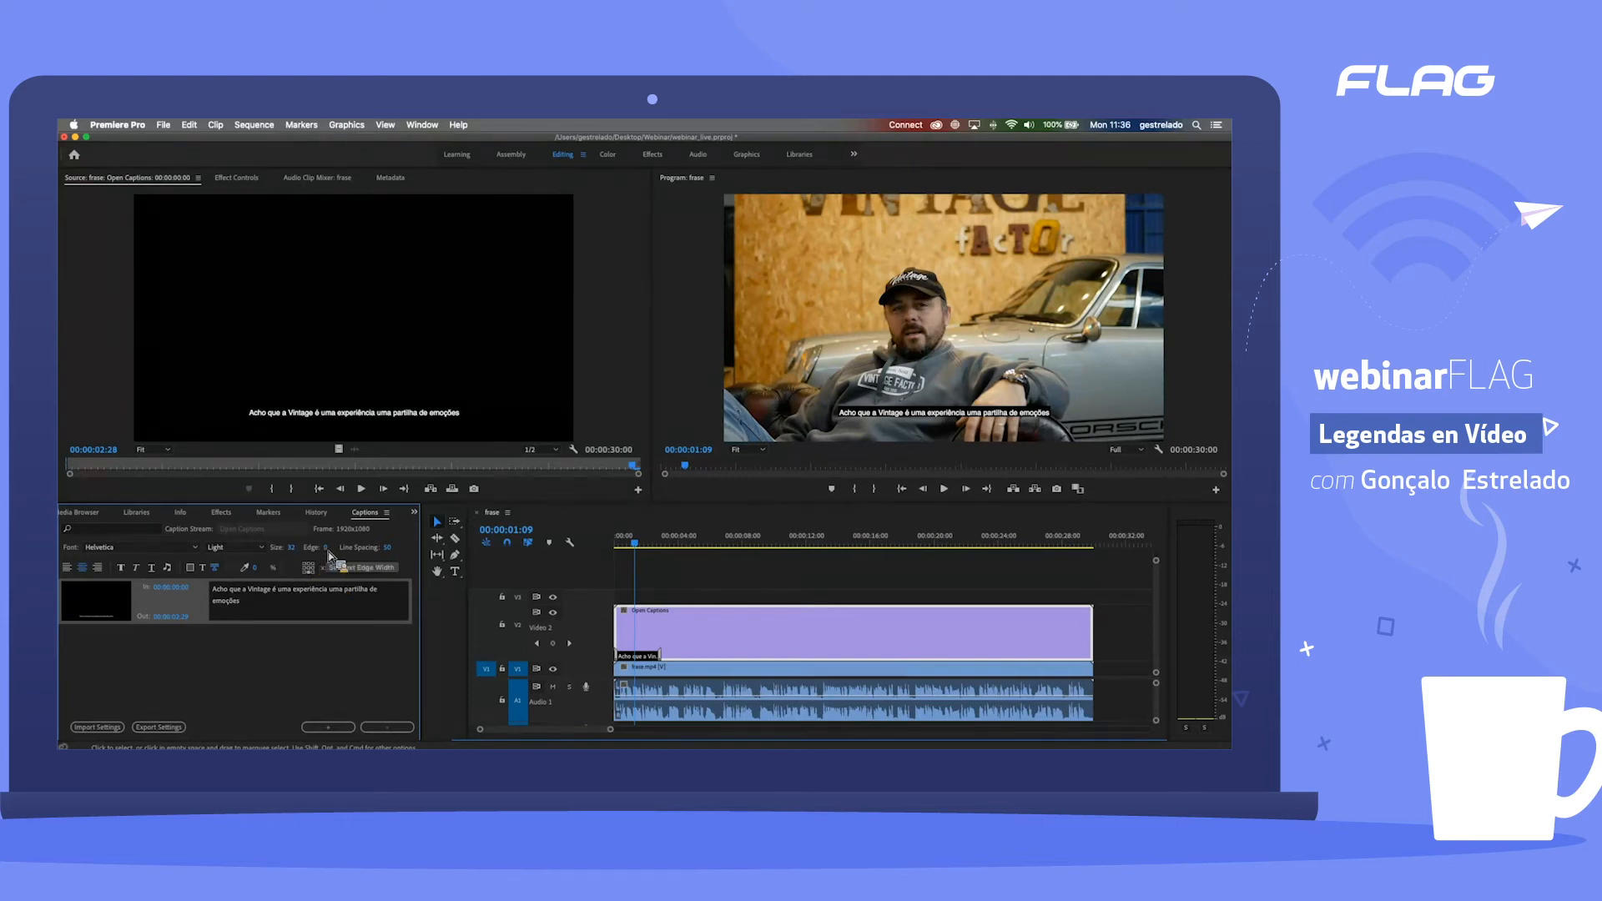
Step: Give the first caption's text an edge of width 11 and colour the edge red
left_click_drag(328, 552, 361, 553)
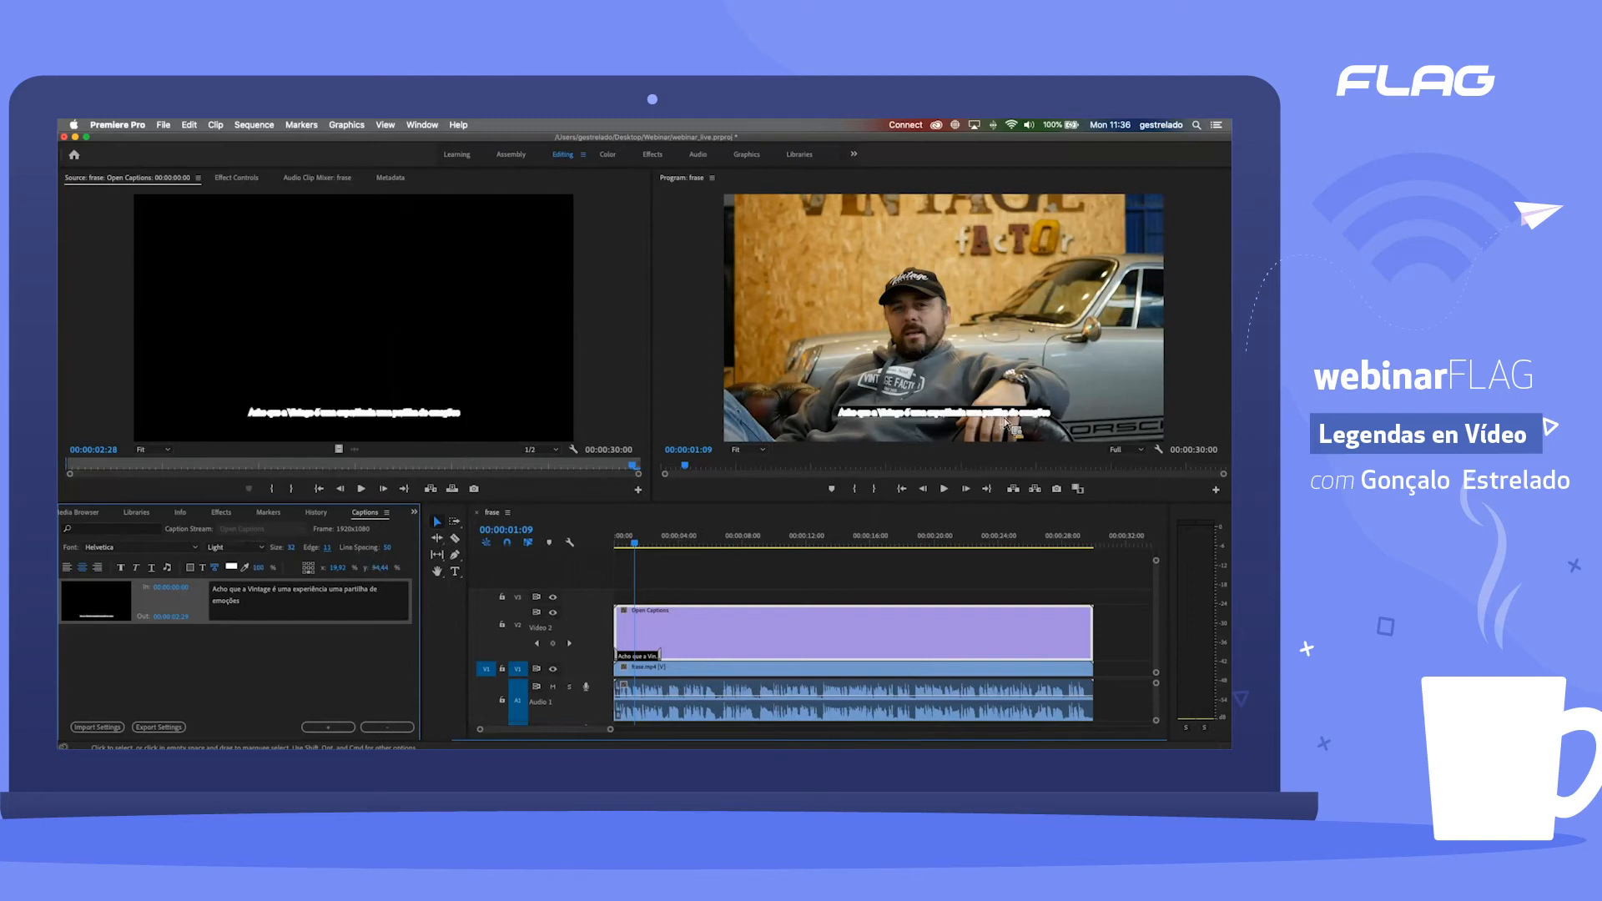
left_click(232, 567)
left_click(850, 370)
left_click(967, 363)
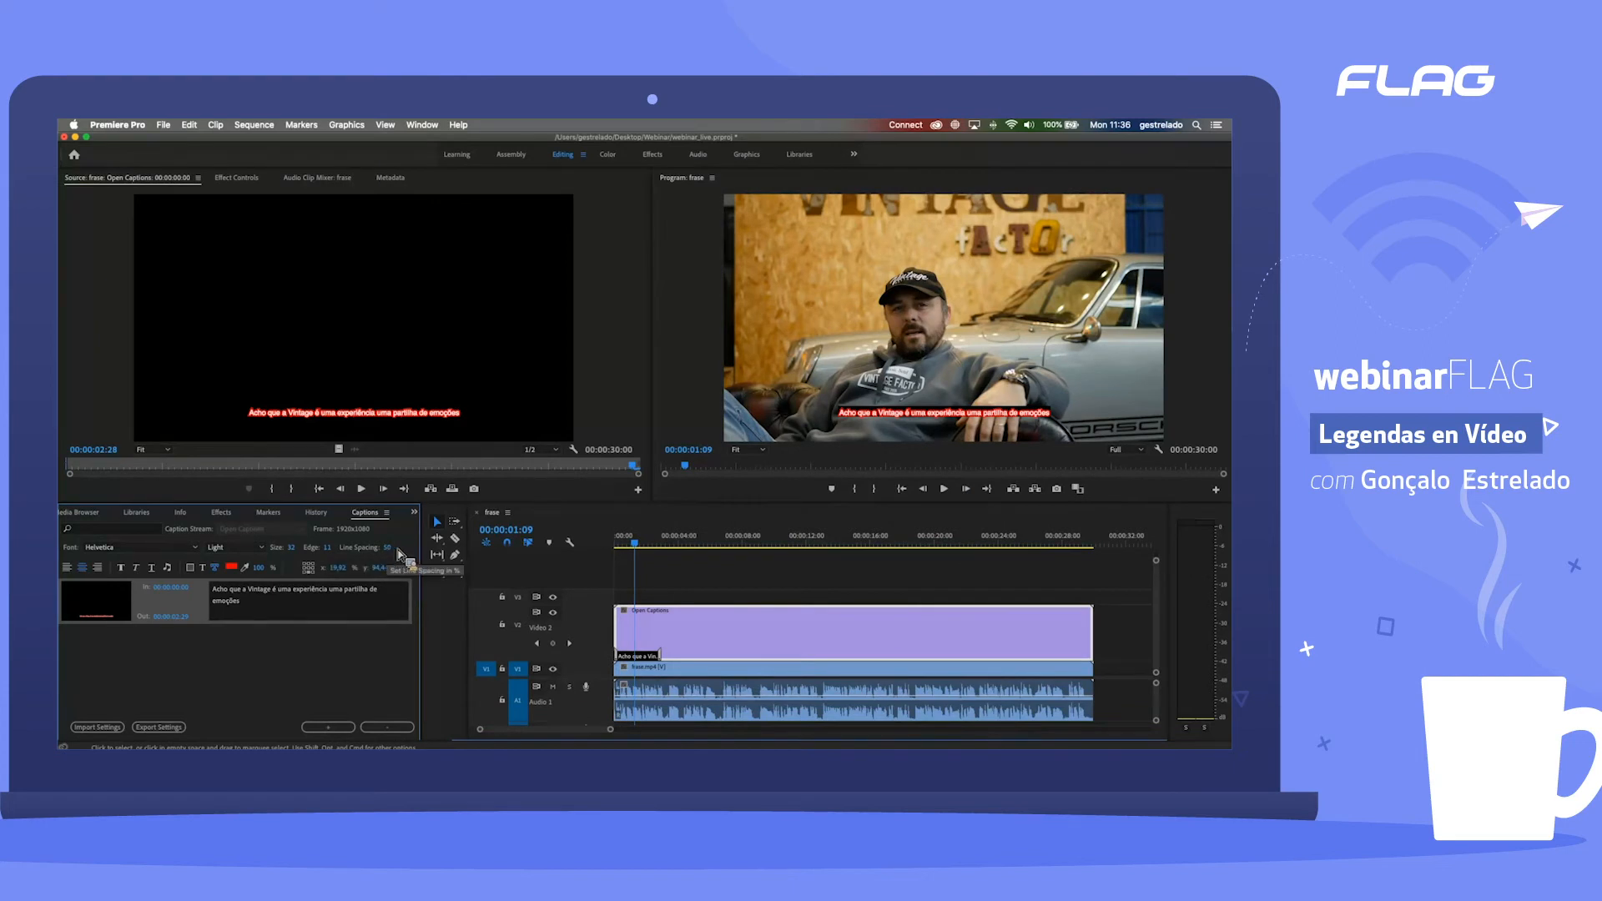
Step: Try a larger and a smaller line spacing on the single-line caption and undo the last change
left_click_drag(477, 542, 543, 531)
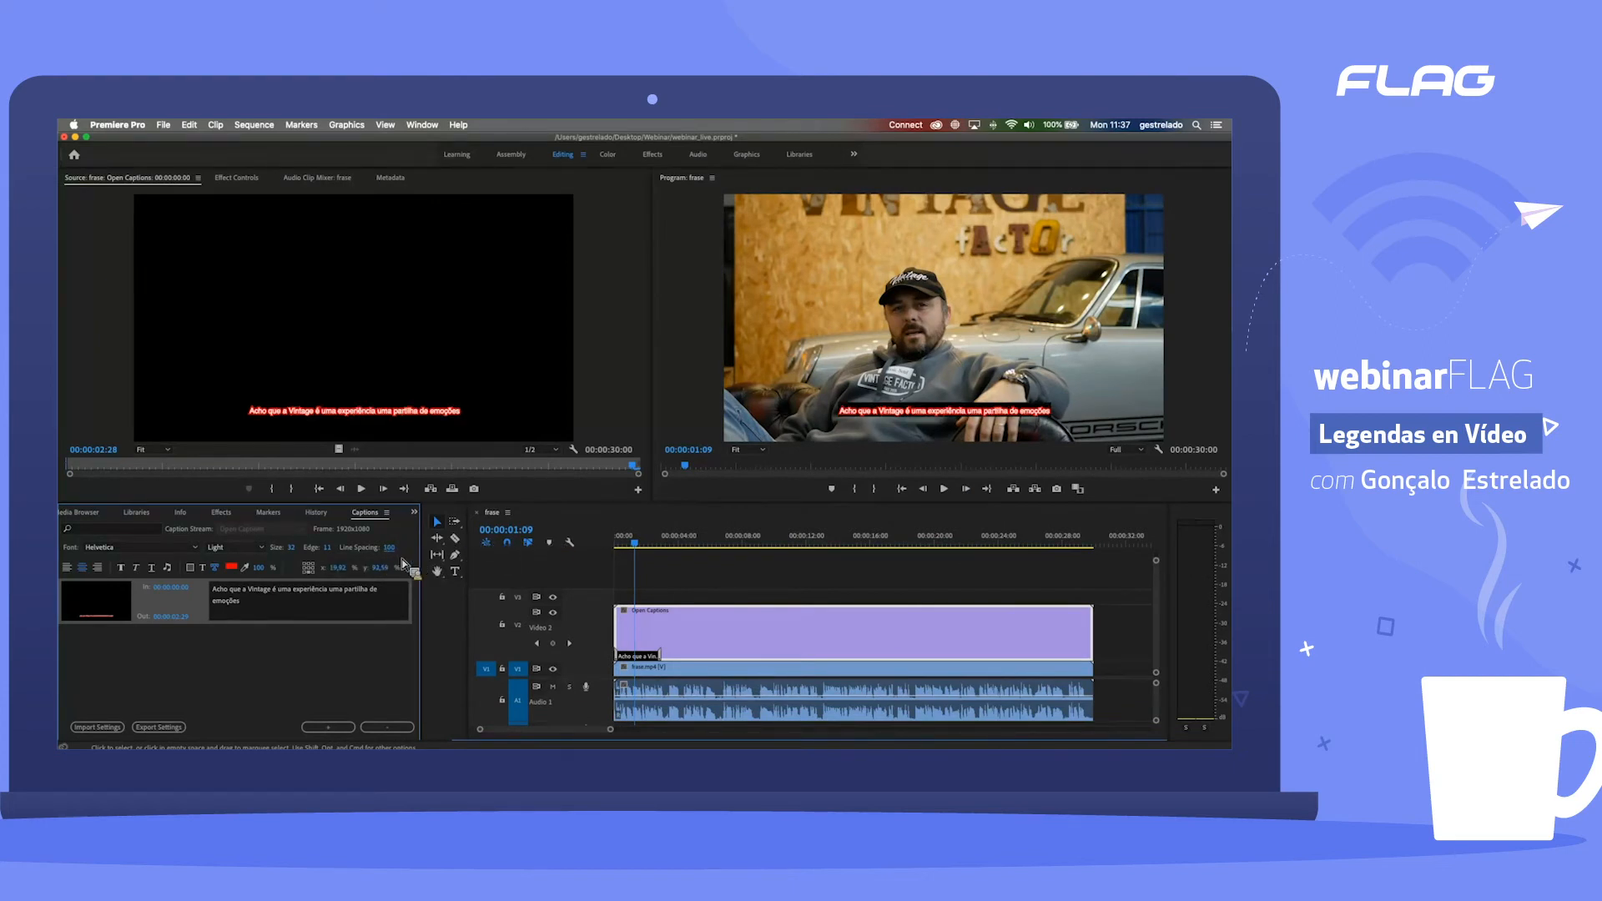
left_click_drag(390, 551, 270, 570)
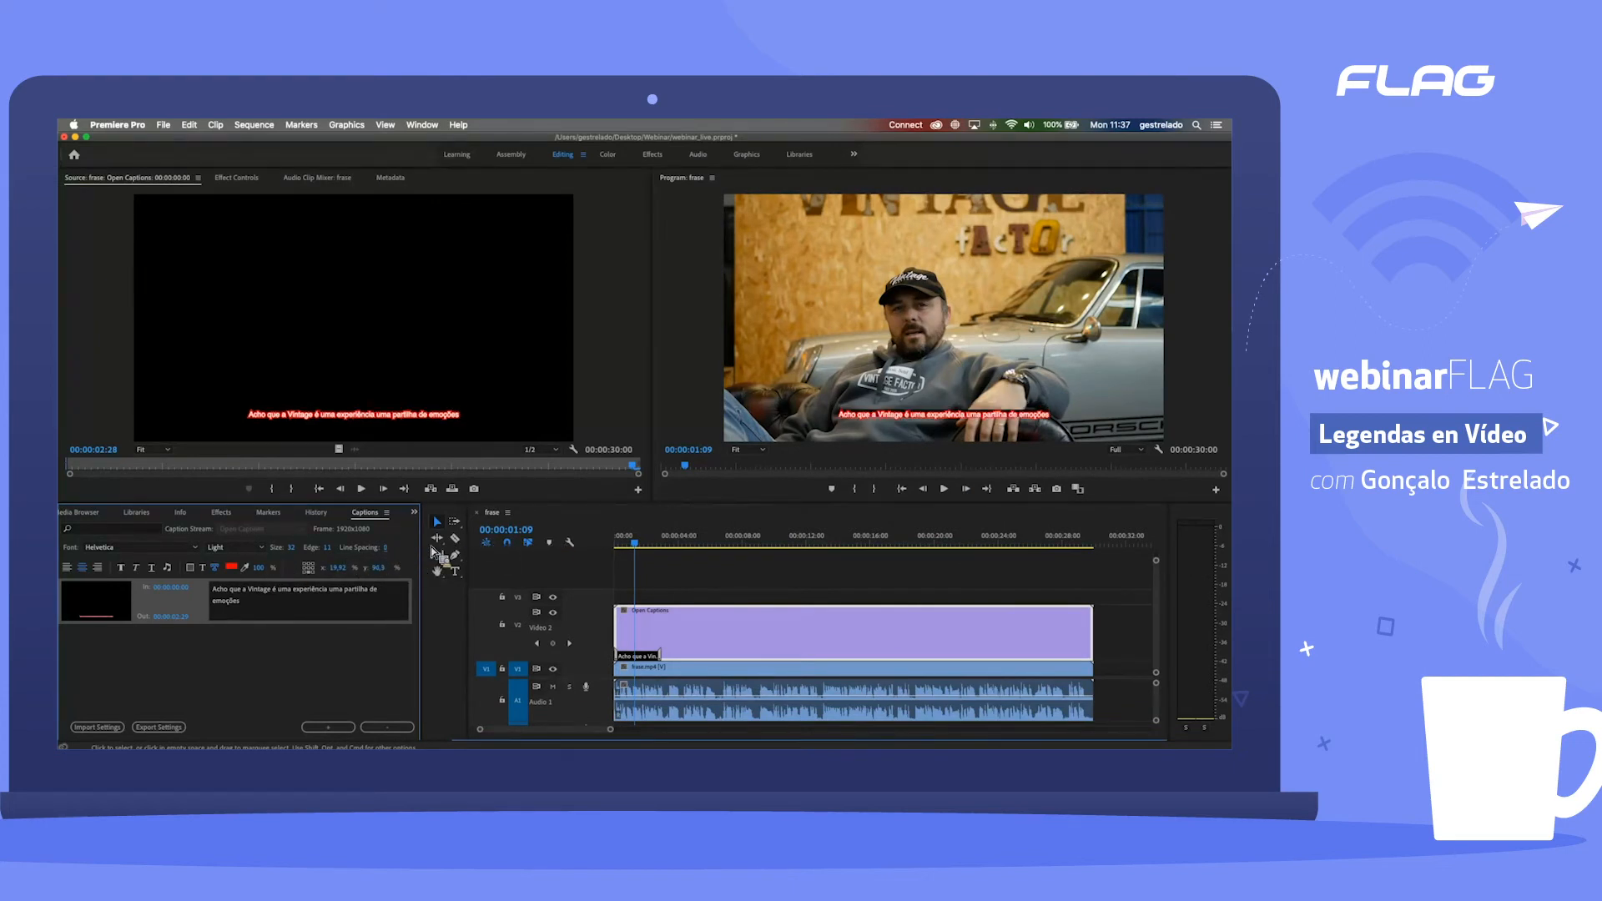
key("super+z")
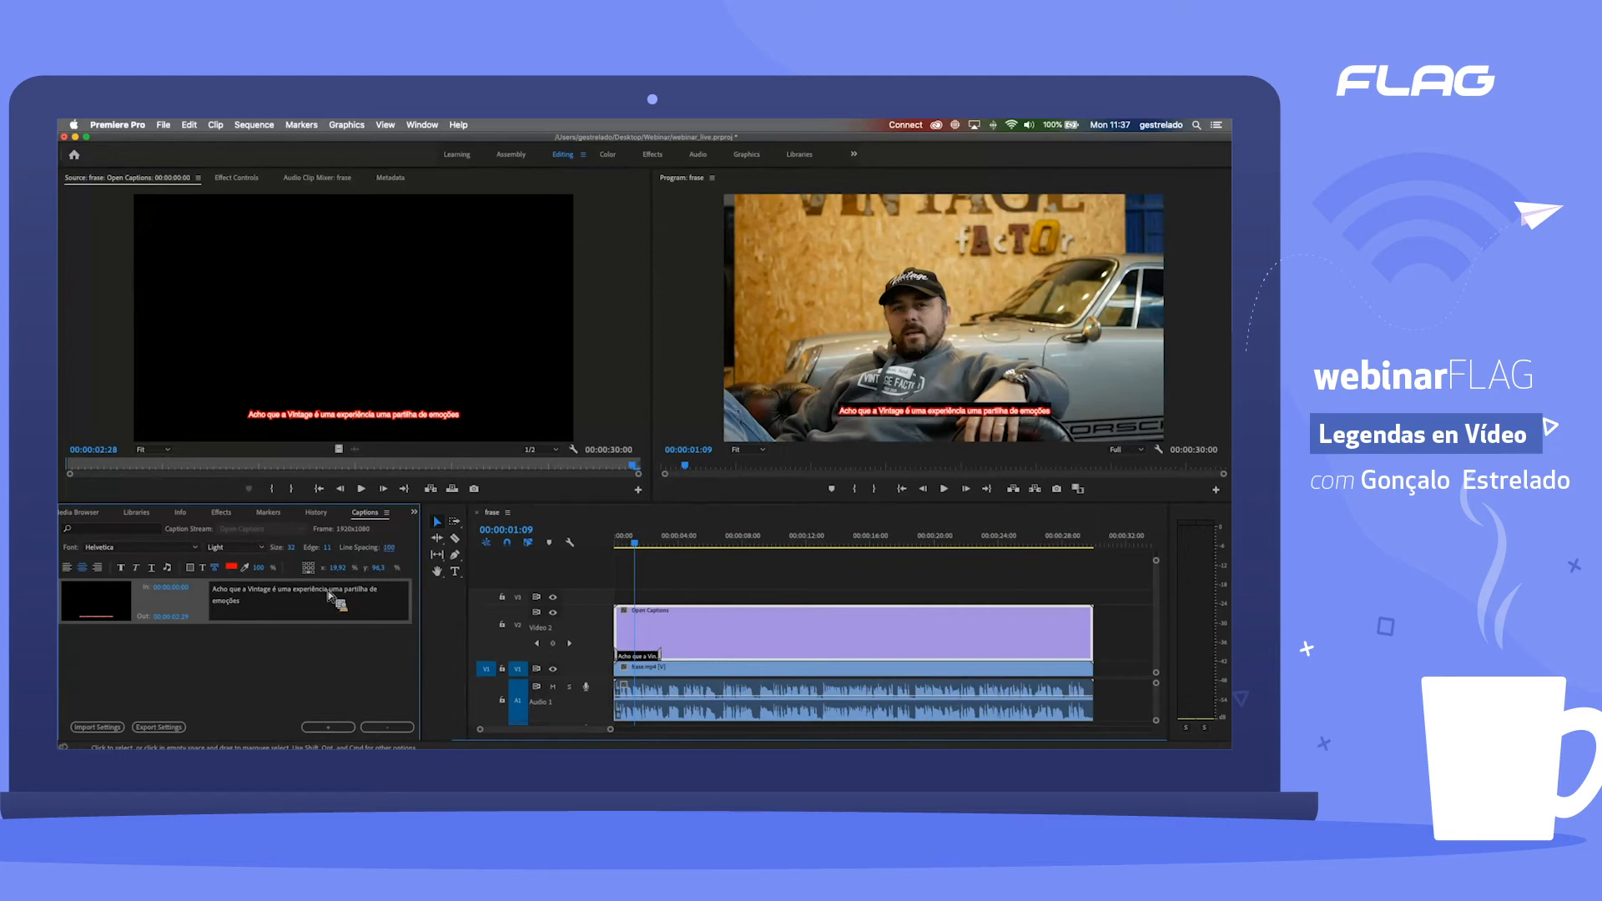
Step: Add a second line of placeholder text, "sdfsdfsdfsdfsdfsdfsdf", to the caption and reduce the line spacing to 0
left_click(351, 604)
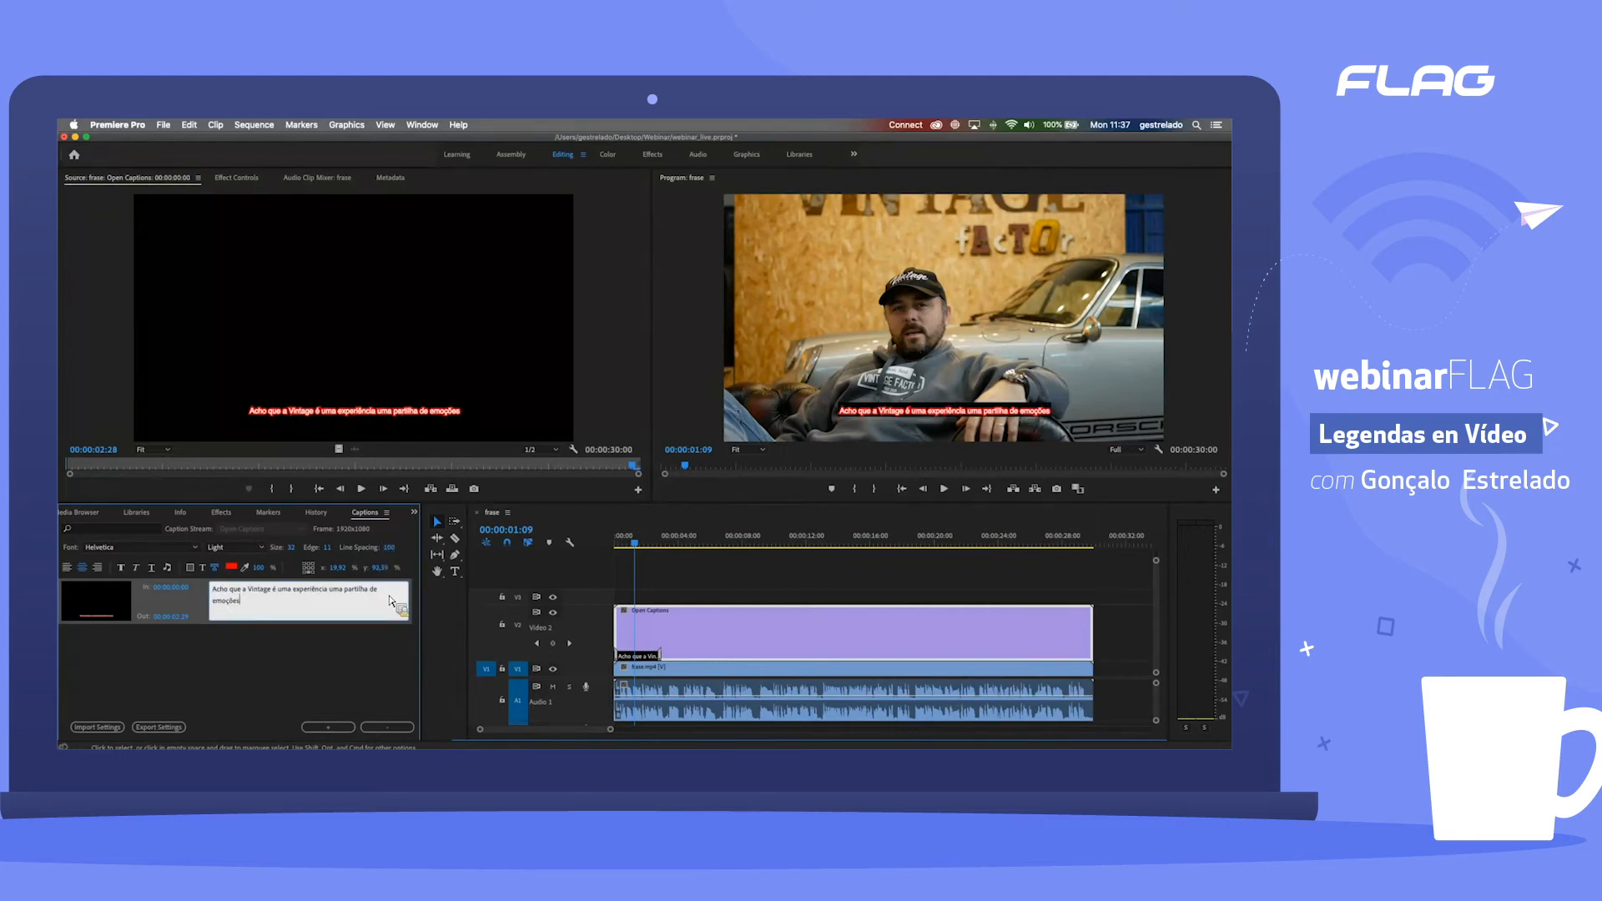
key("Return")
type("sdfsdfsdfsdfsdfsdfsdf")
left_click_drag(363, 555, 336, 556)
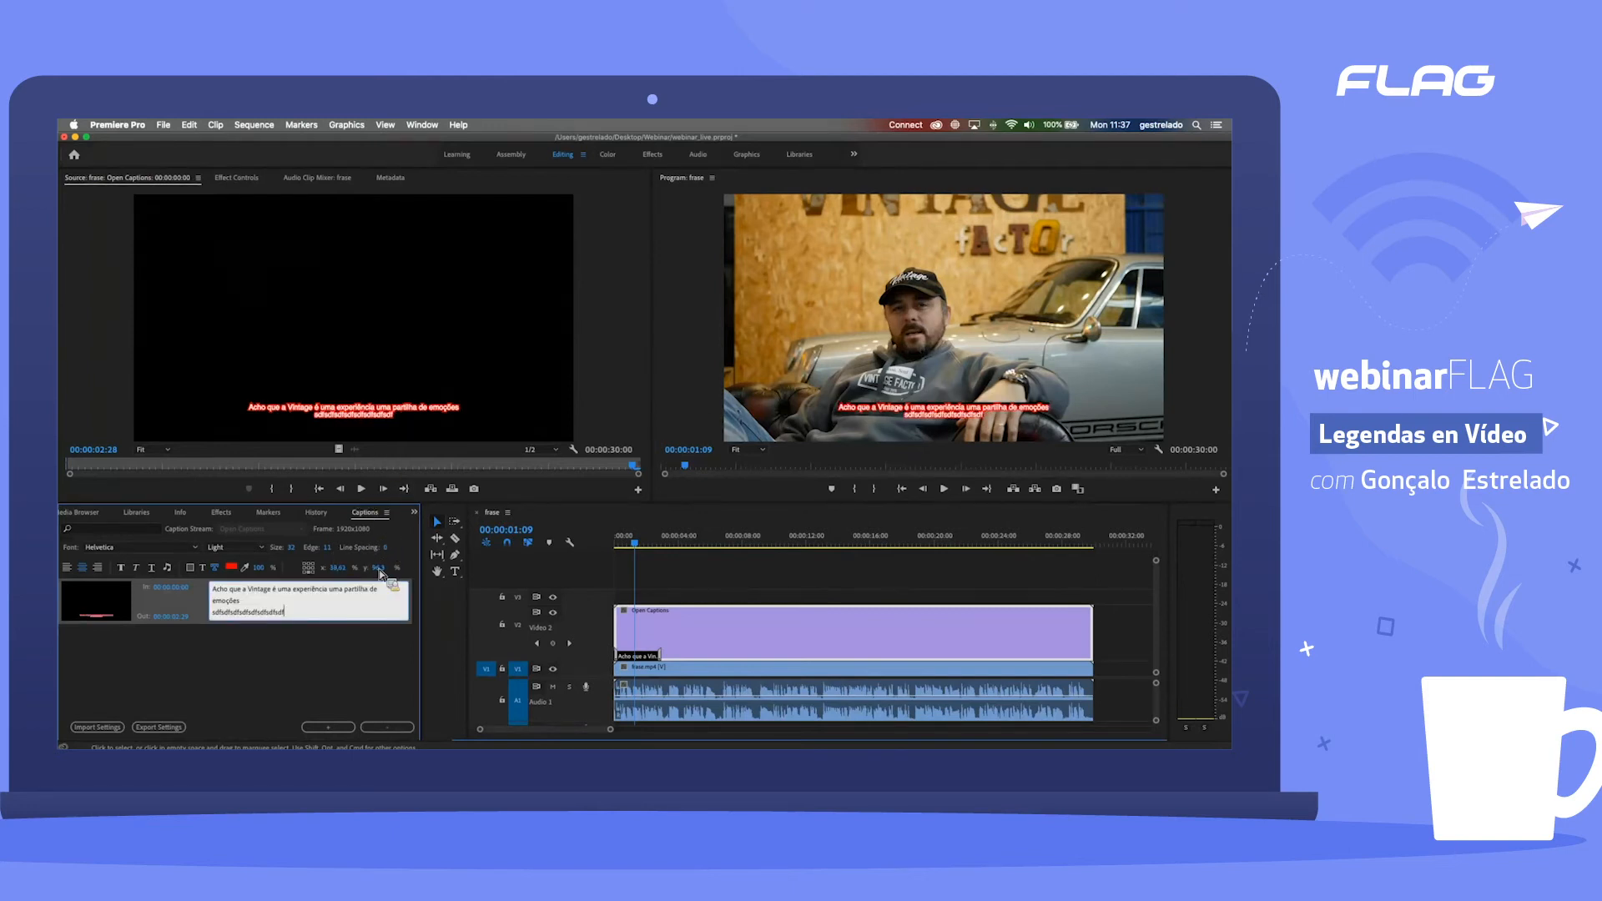
Step: Delete the placeholder second line from the caption, including its line break
left_click(255, 601)
left_click_drag(286, 613, 171, 620)
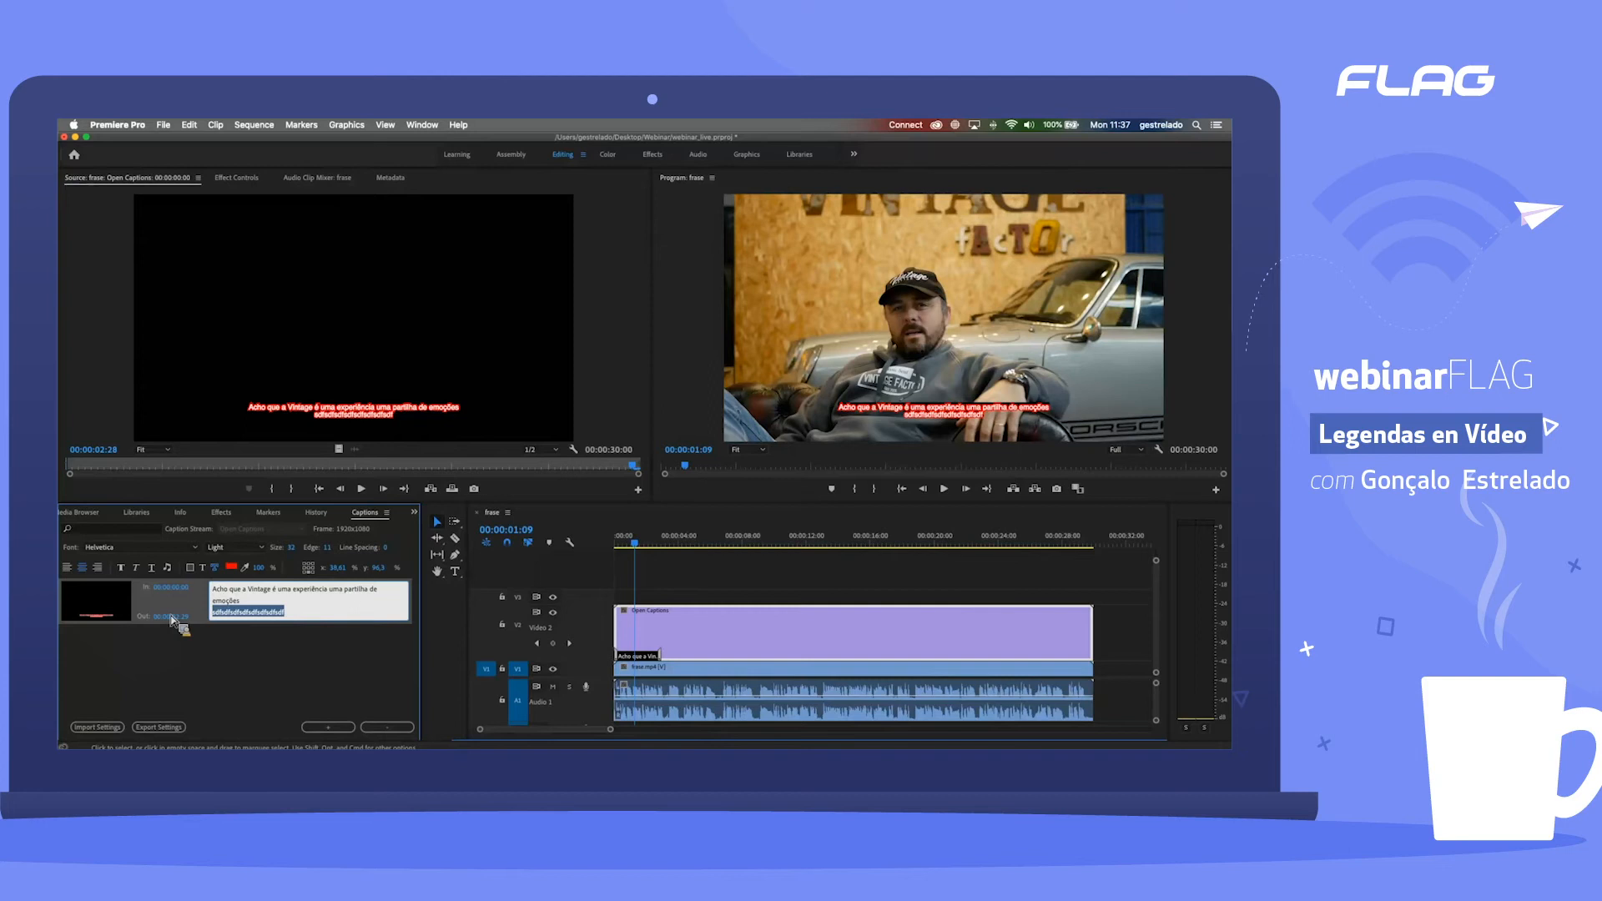
key("BackSpace")
key("BackSpace")
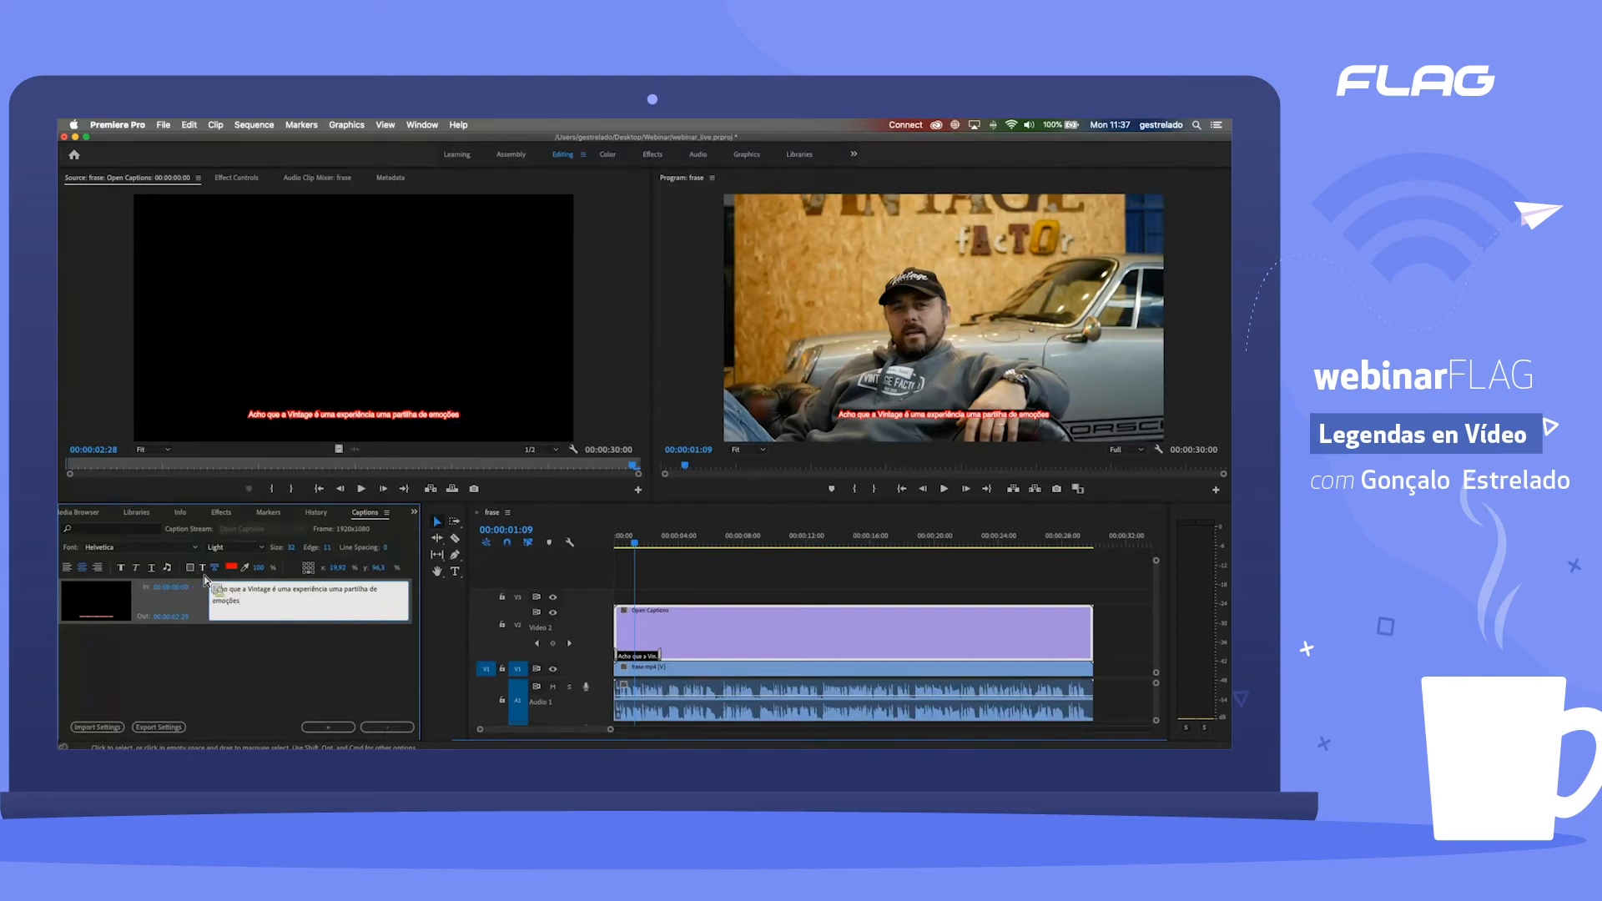
Step: Colour the caption's background white and set the background opacity to 0%
left_click(192, 570)
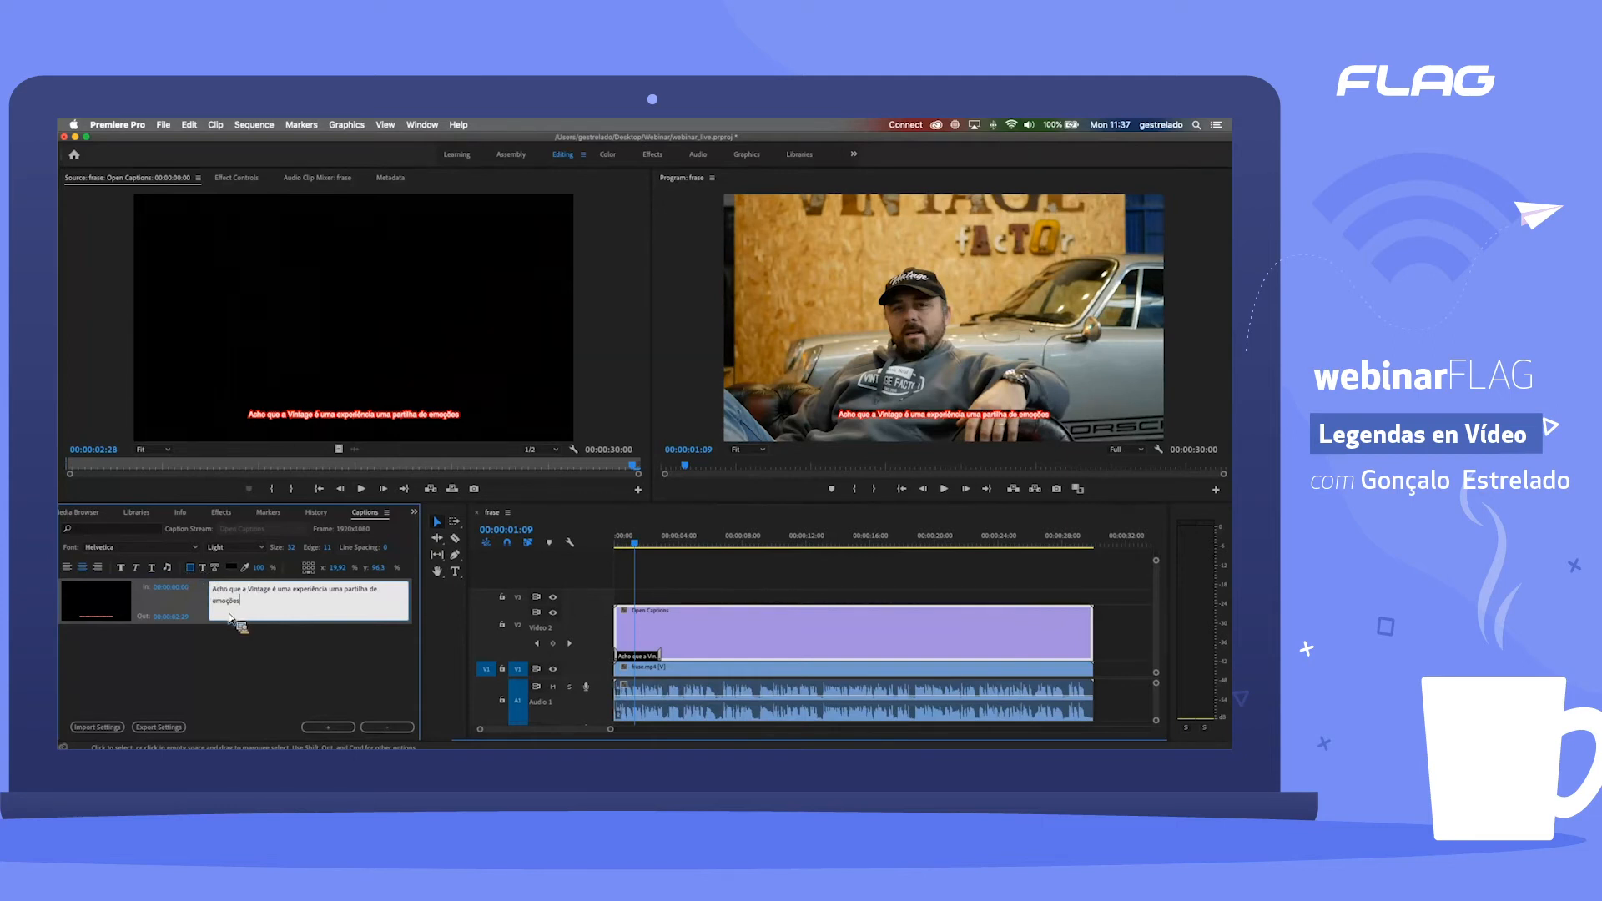
left_click(231, 568)
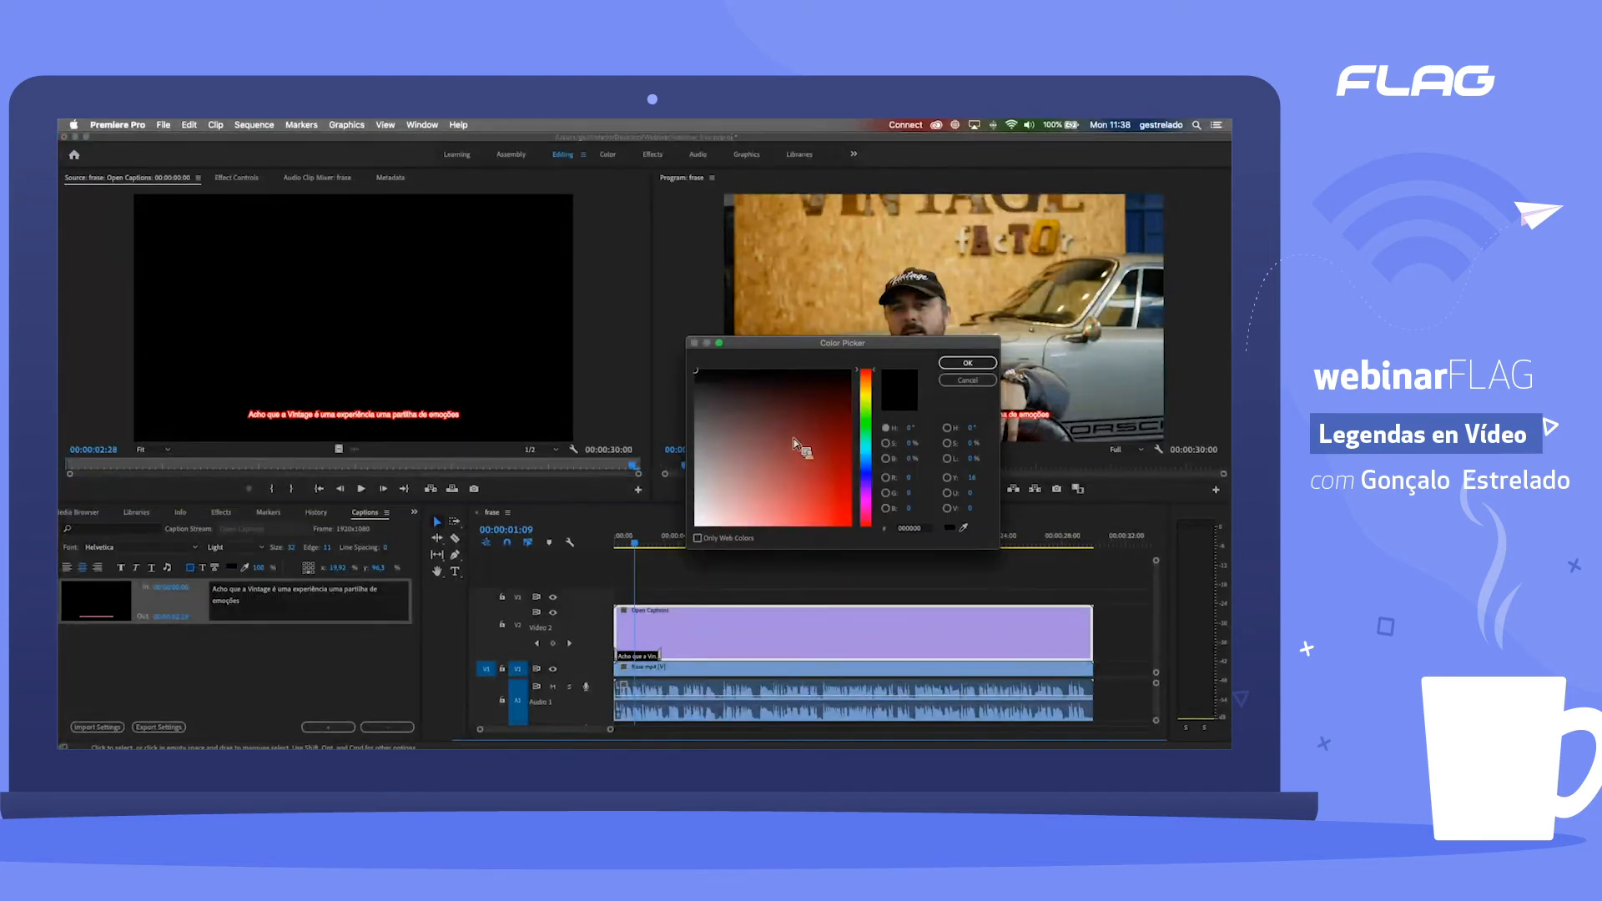
left_click(698, 525)
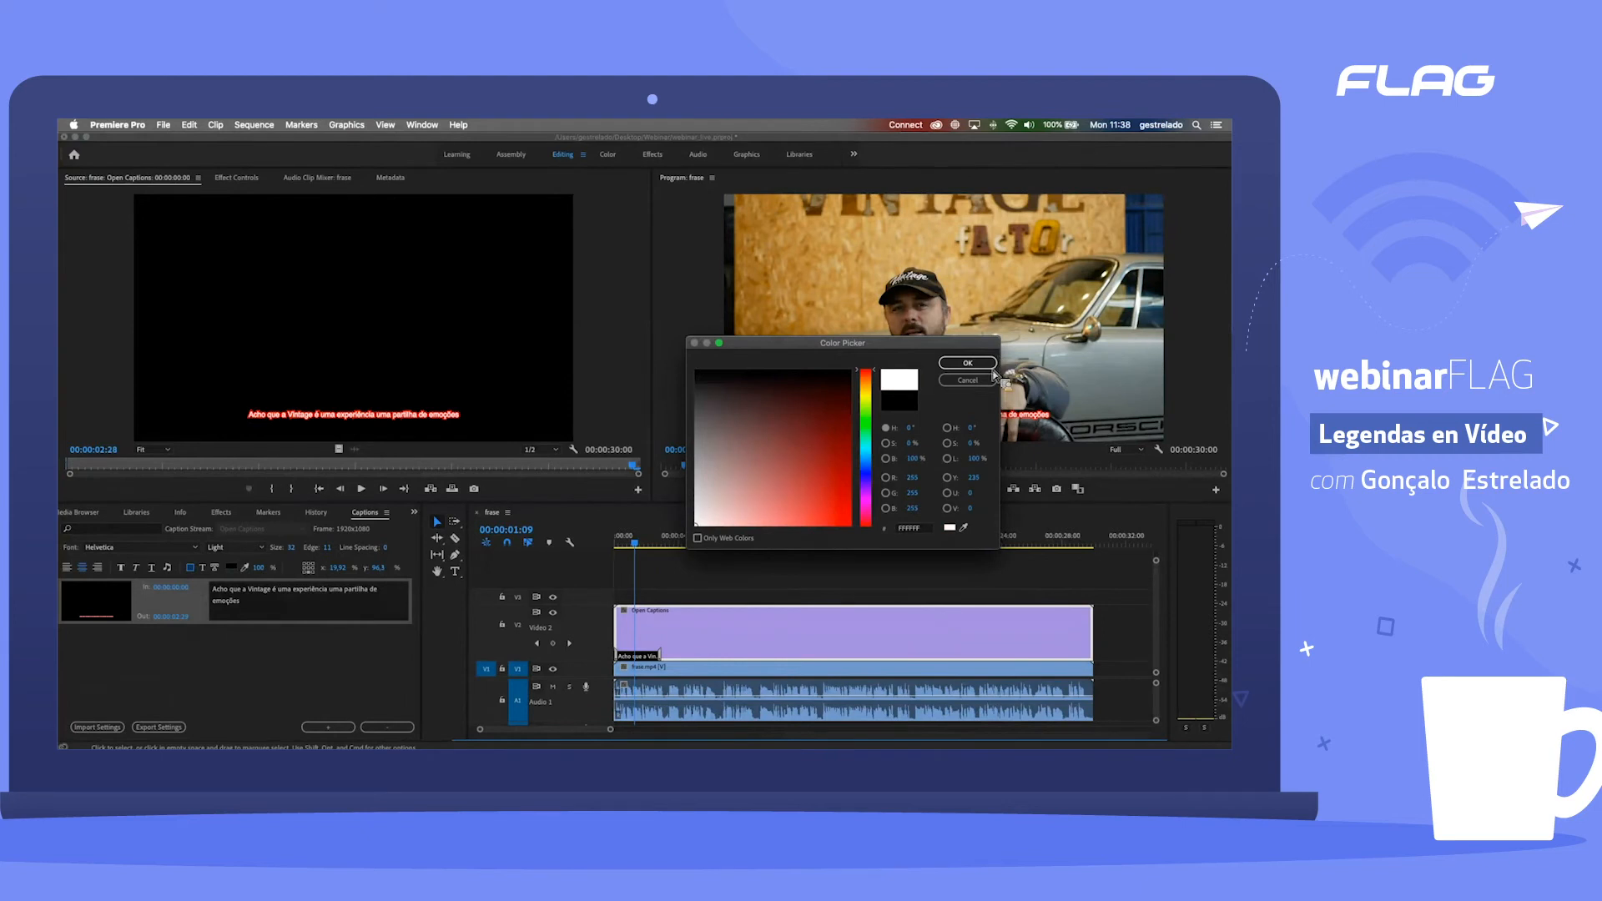
key("Return")
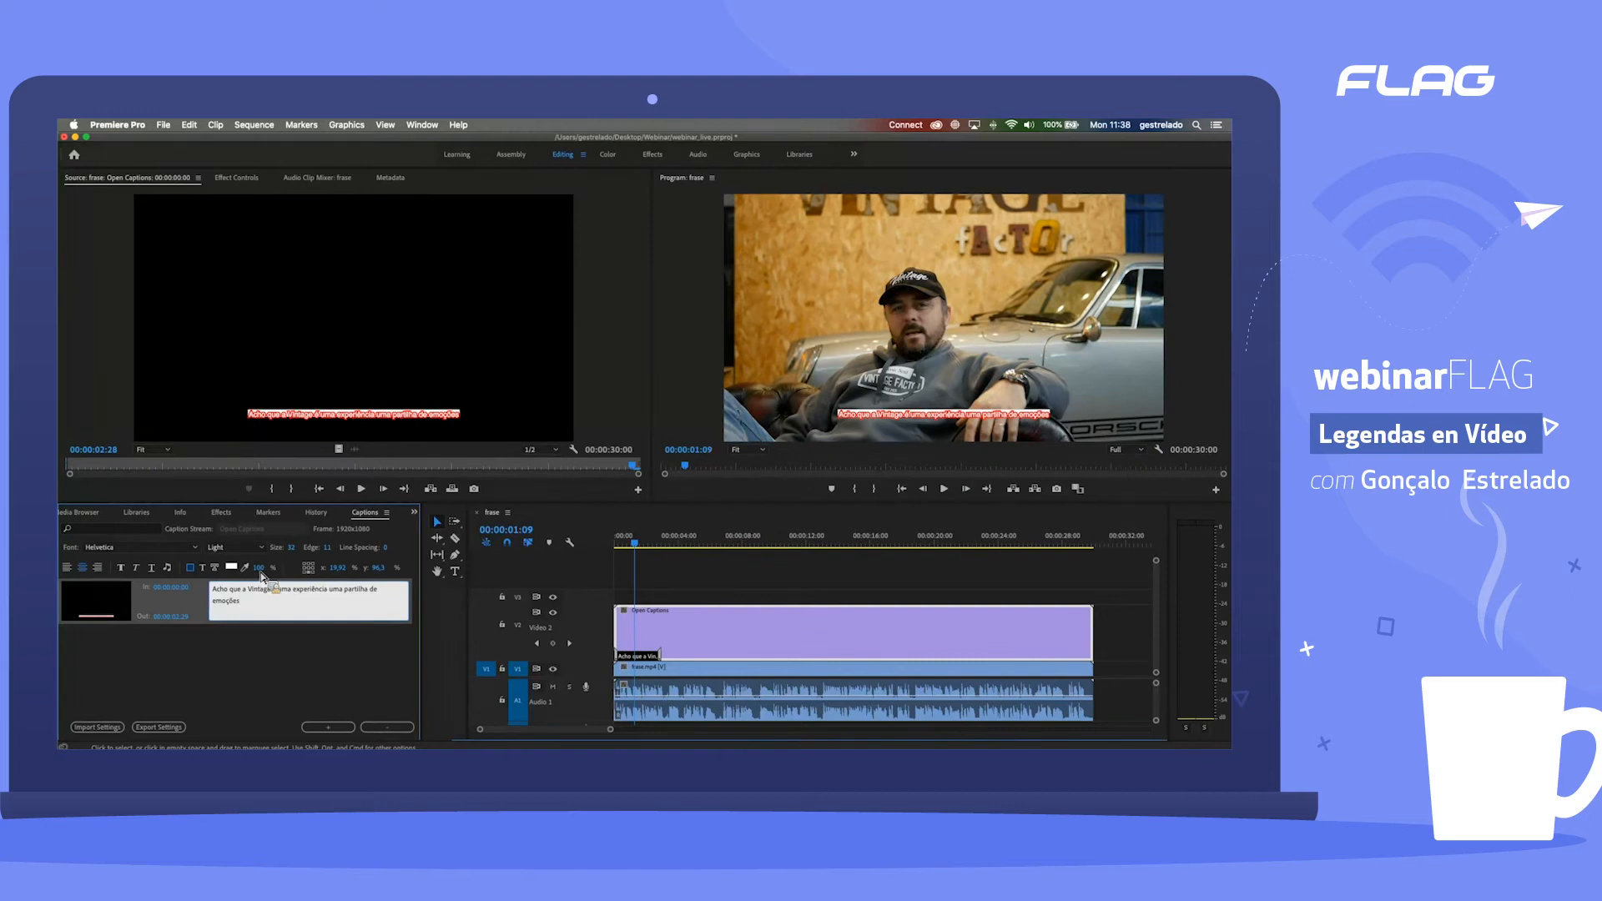
left_click(259, 567)
type("0")
key("Return")
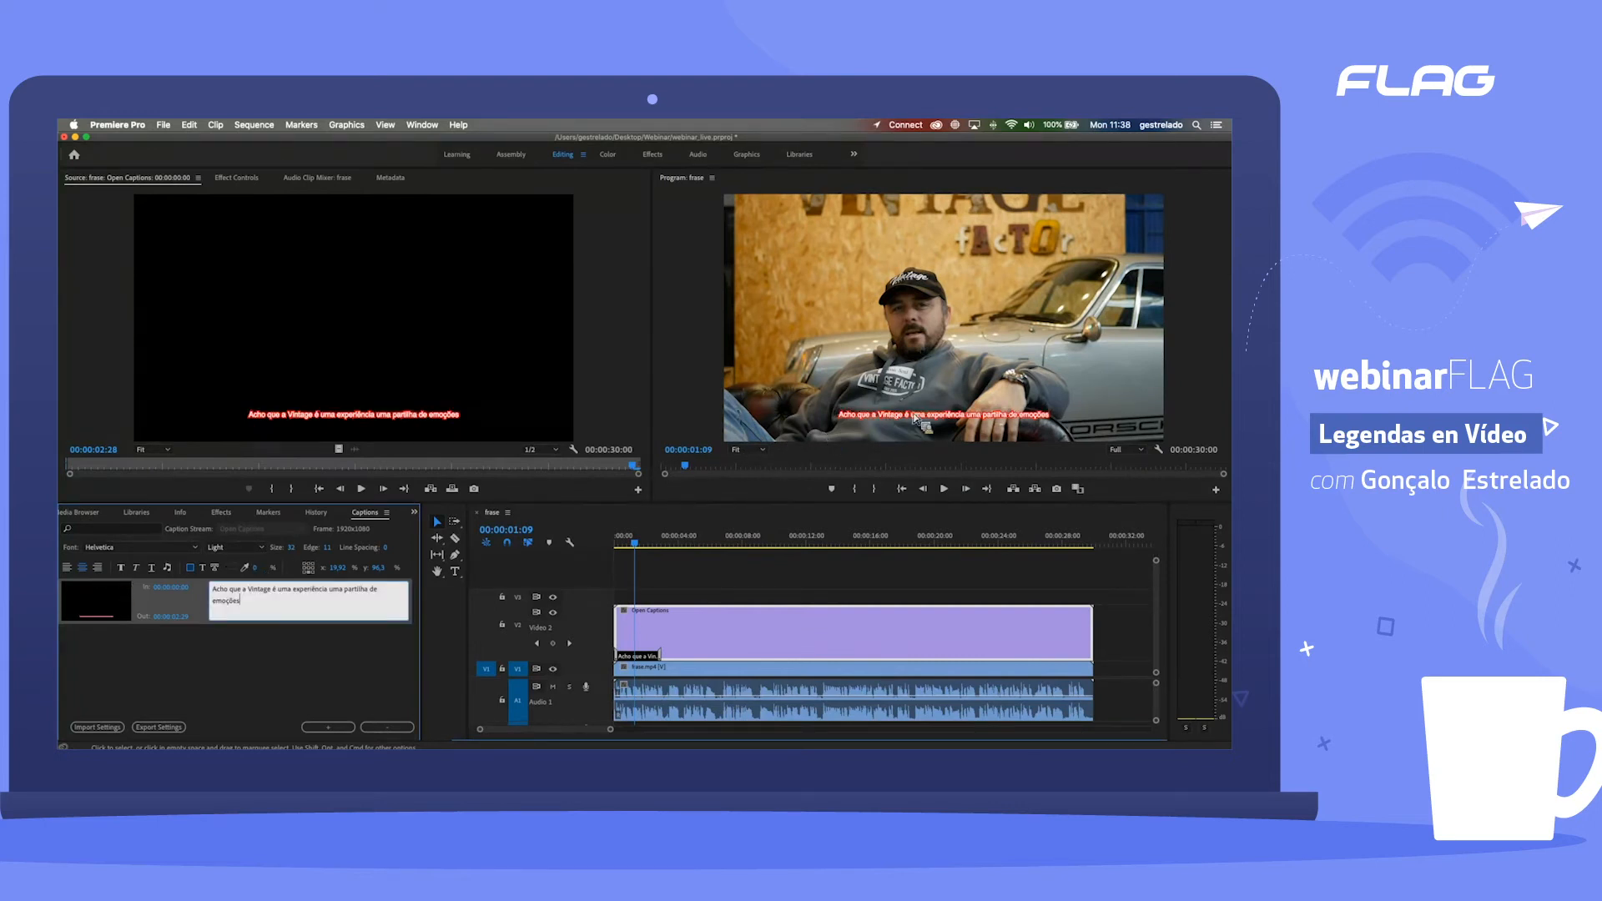
Step: Colour the caption text yellow and enlarge it to size 50
left_click(203, 568)
left_click(236, 570)
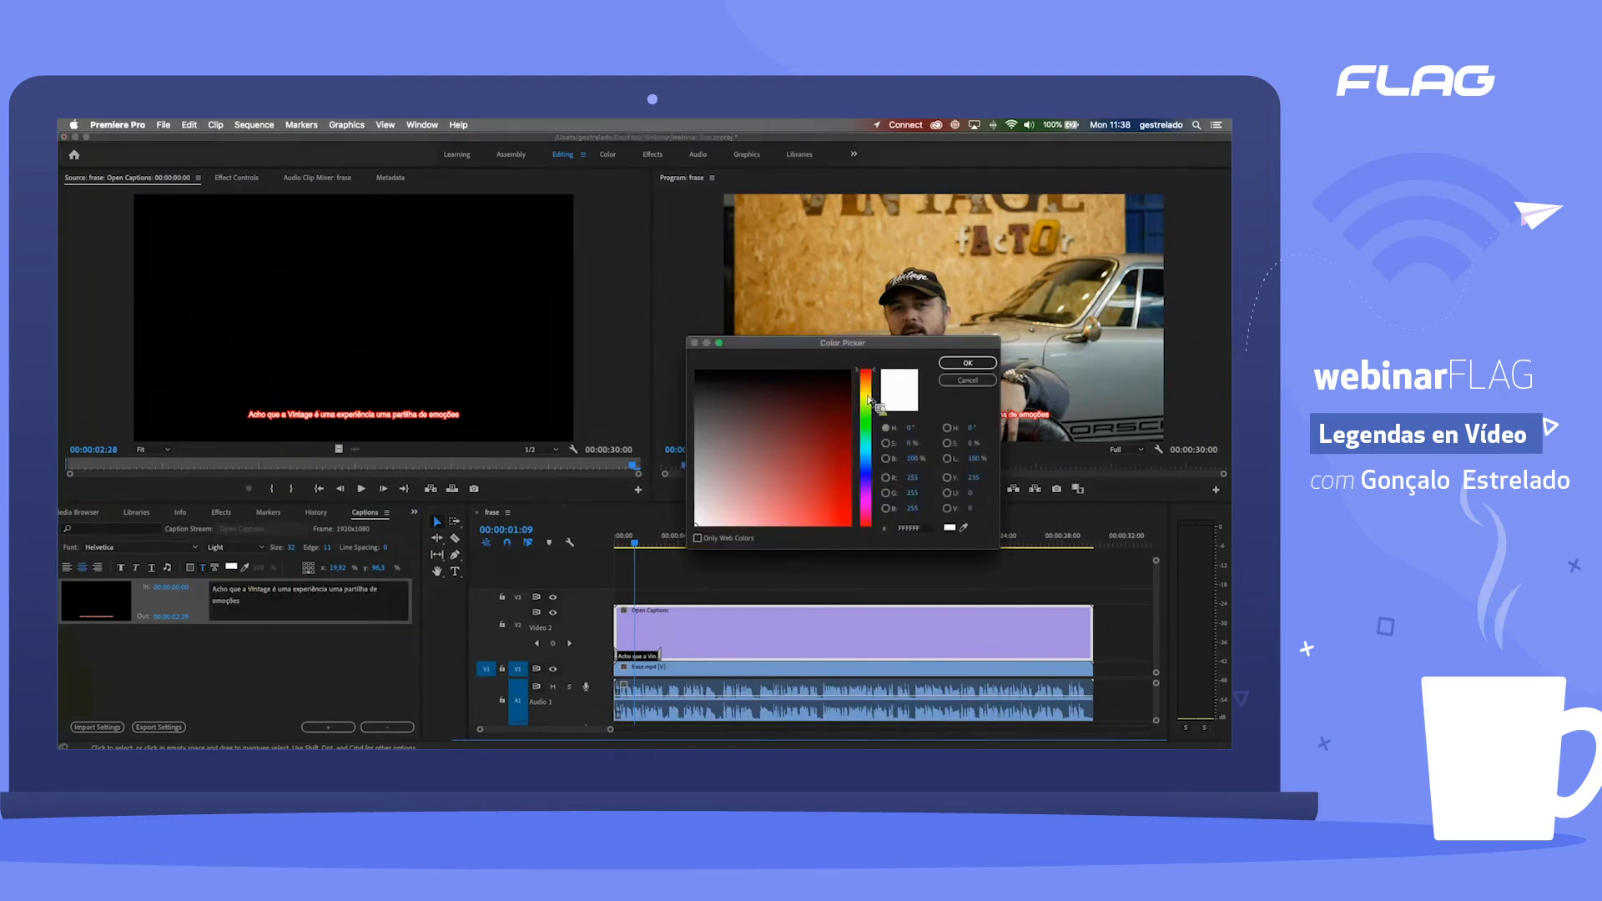
left_click(869, 398)
left_click_drag(869, 396, 869, 556)
left_click(986, 365)
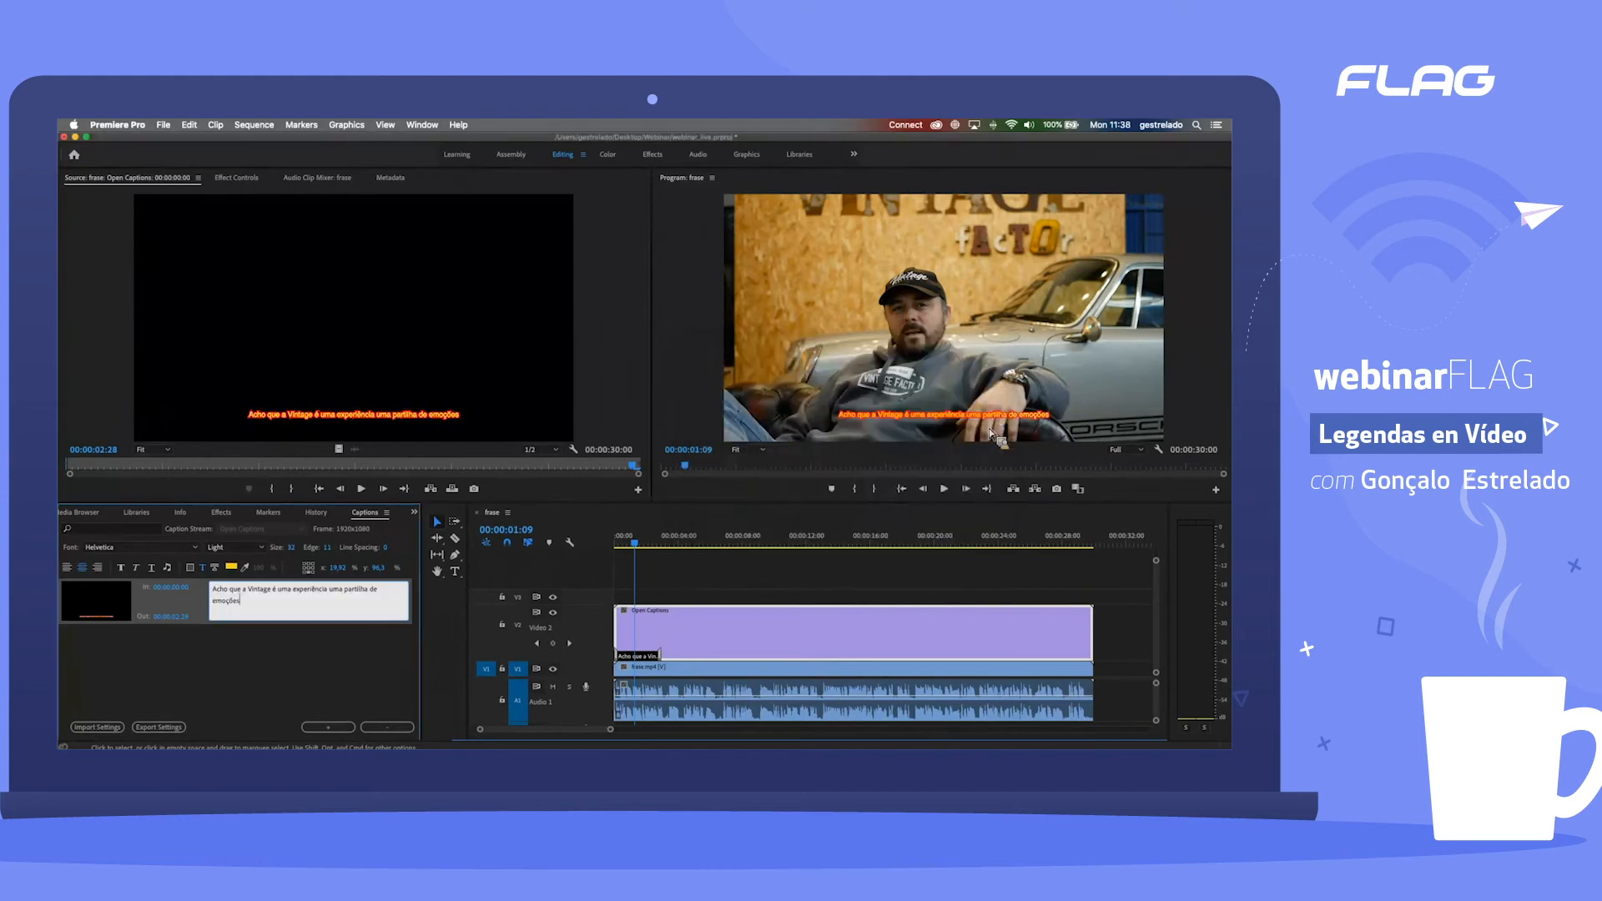
left_click_drag(291, 548, 308, 553)
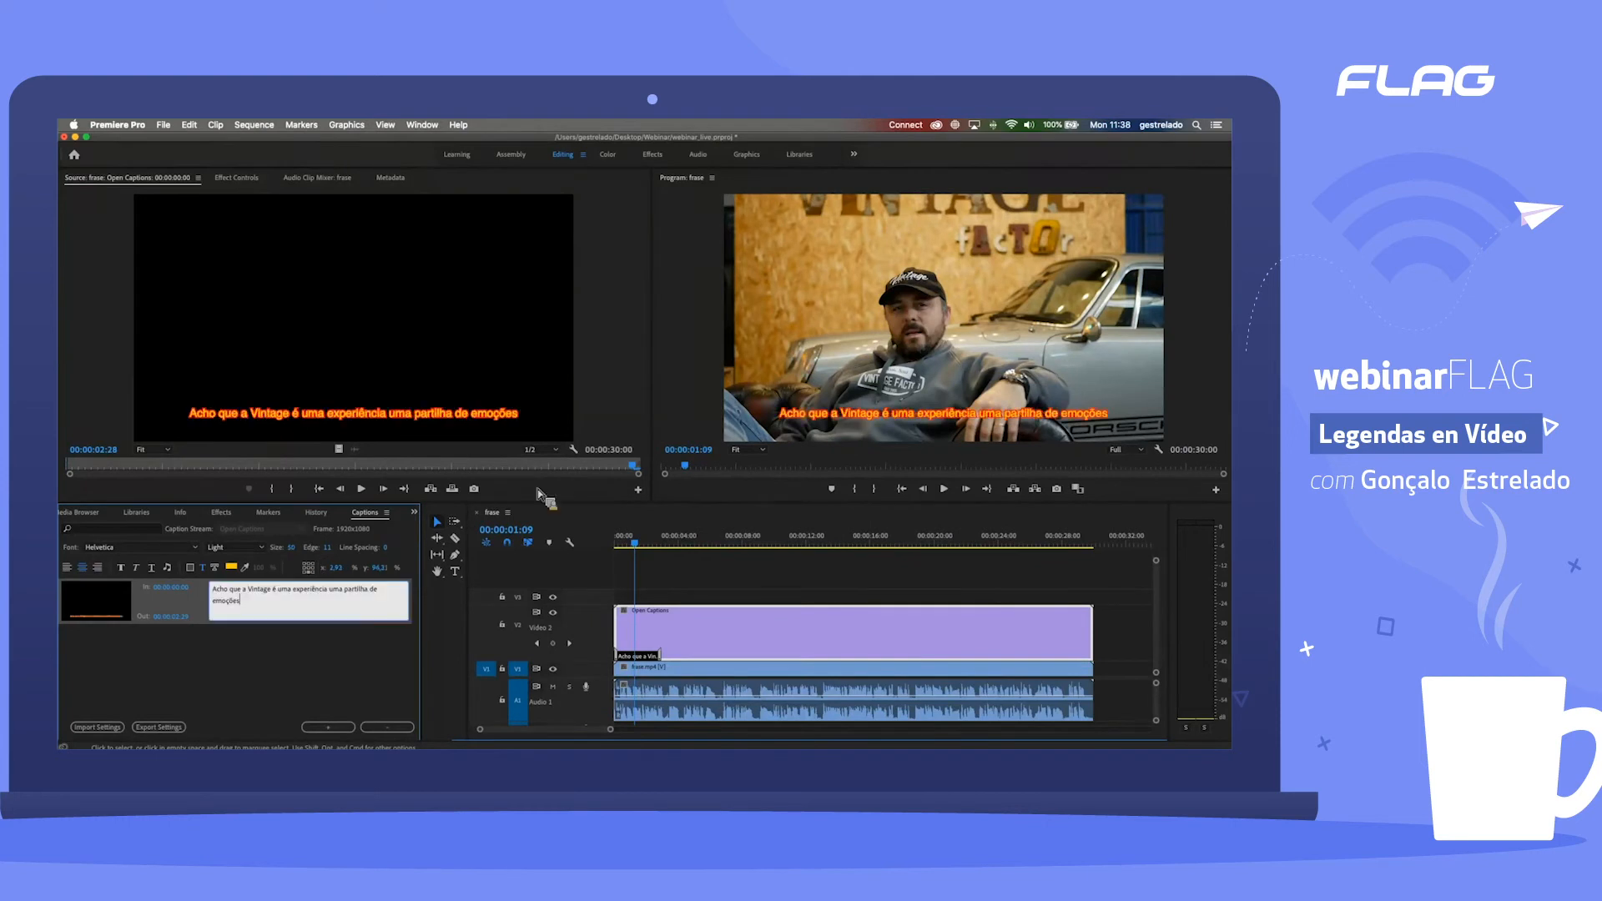
Step: Try white as the caption's edge colour and change the edge to black
left_click(216, 568)
left_click(234, 567)
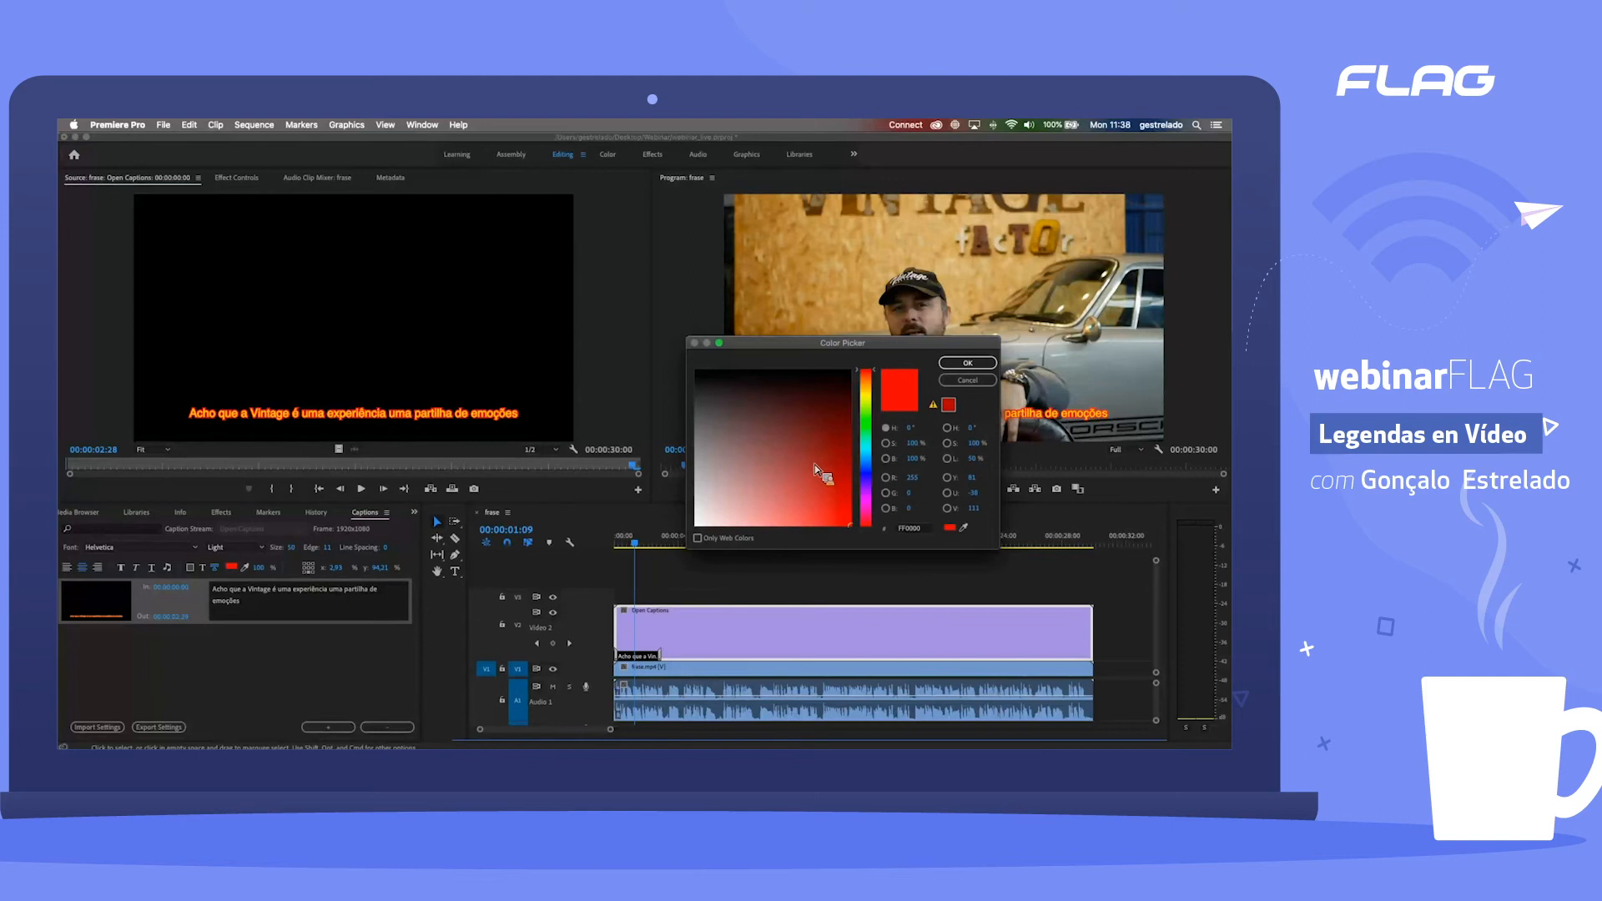
left_click_drag(817, 470, 630, 551)
left_click(968, 363)
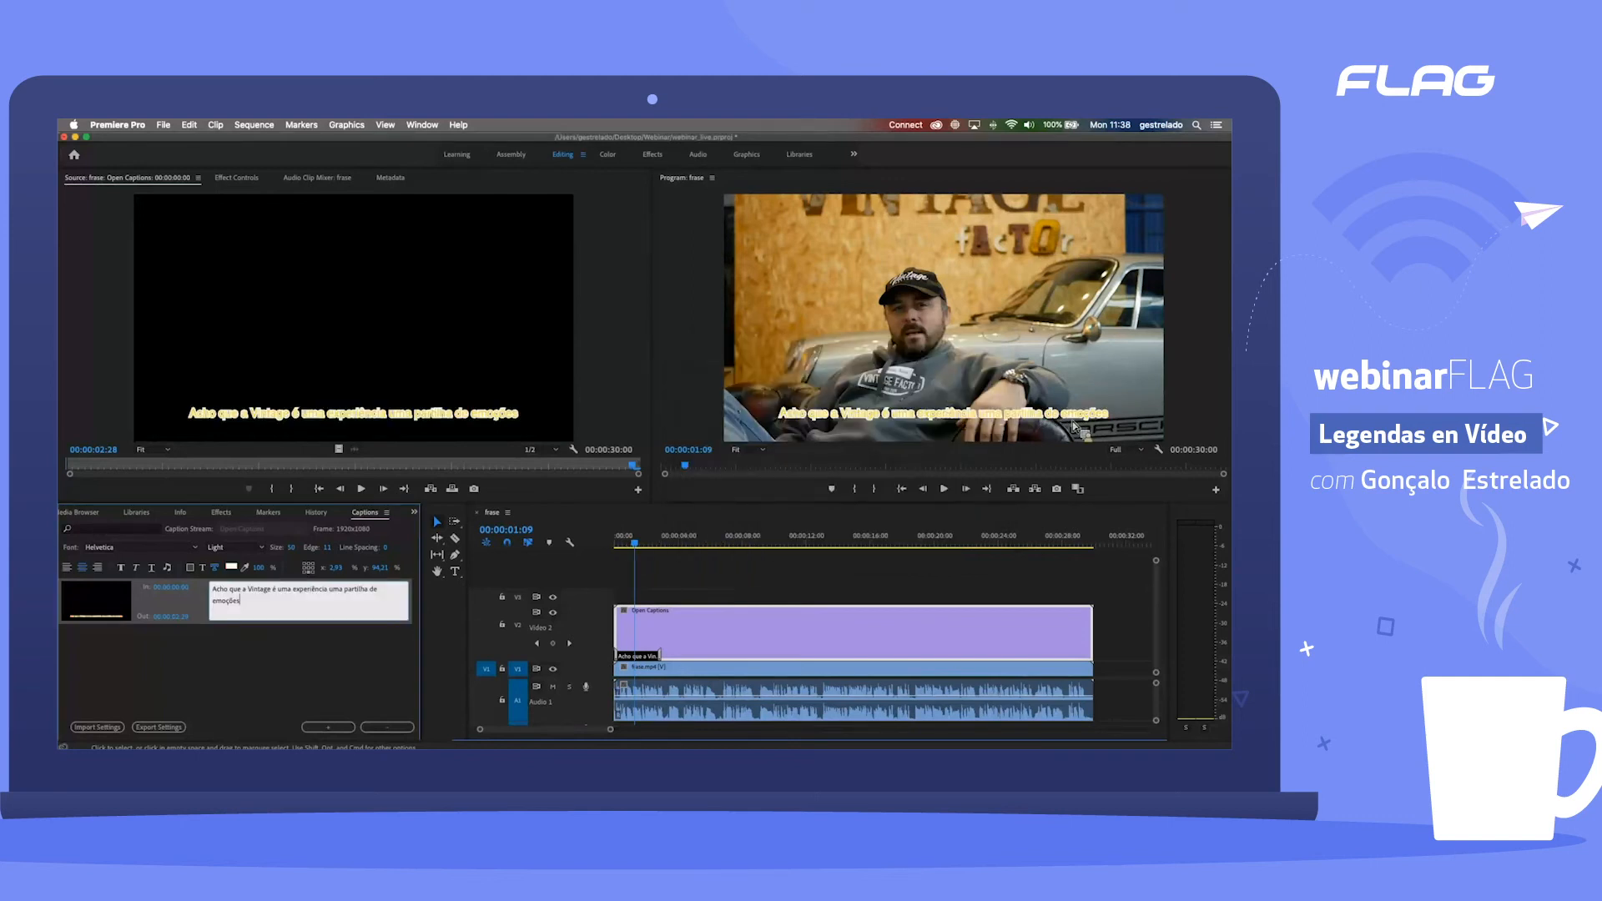
double_click(249, 589)
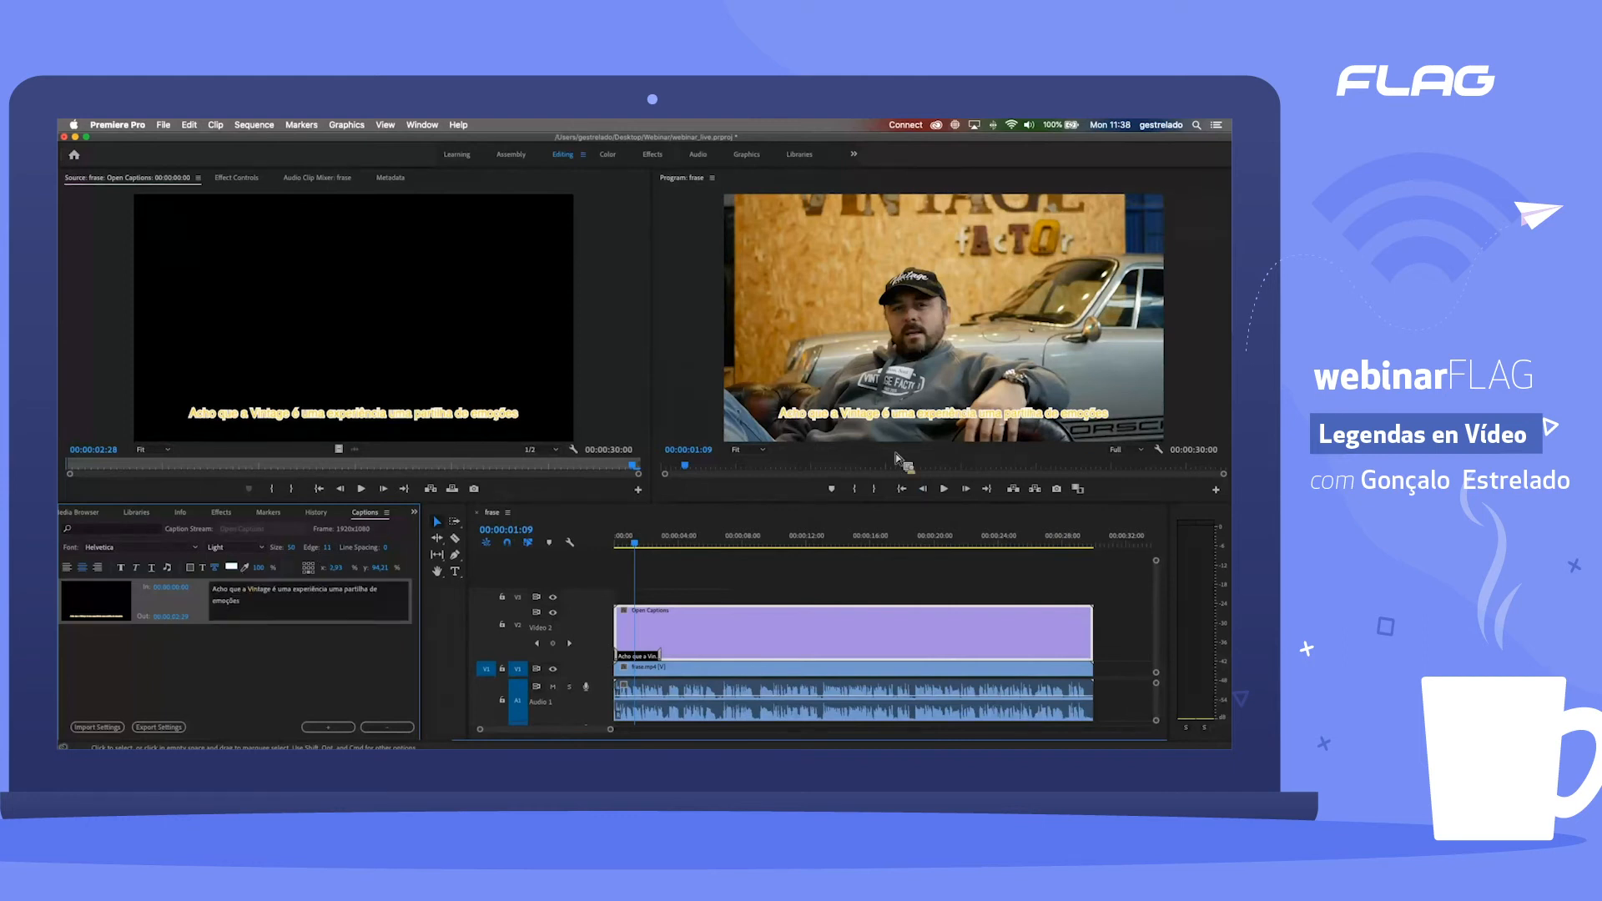
left_click_drag(797, 449, 896, 357)
left_click(973, 363)
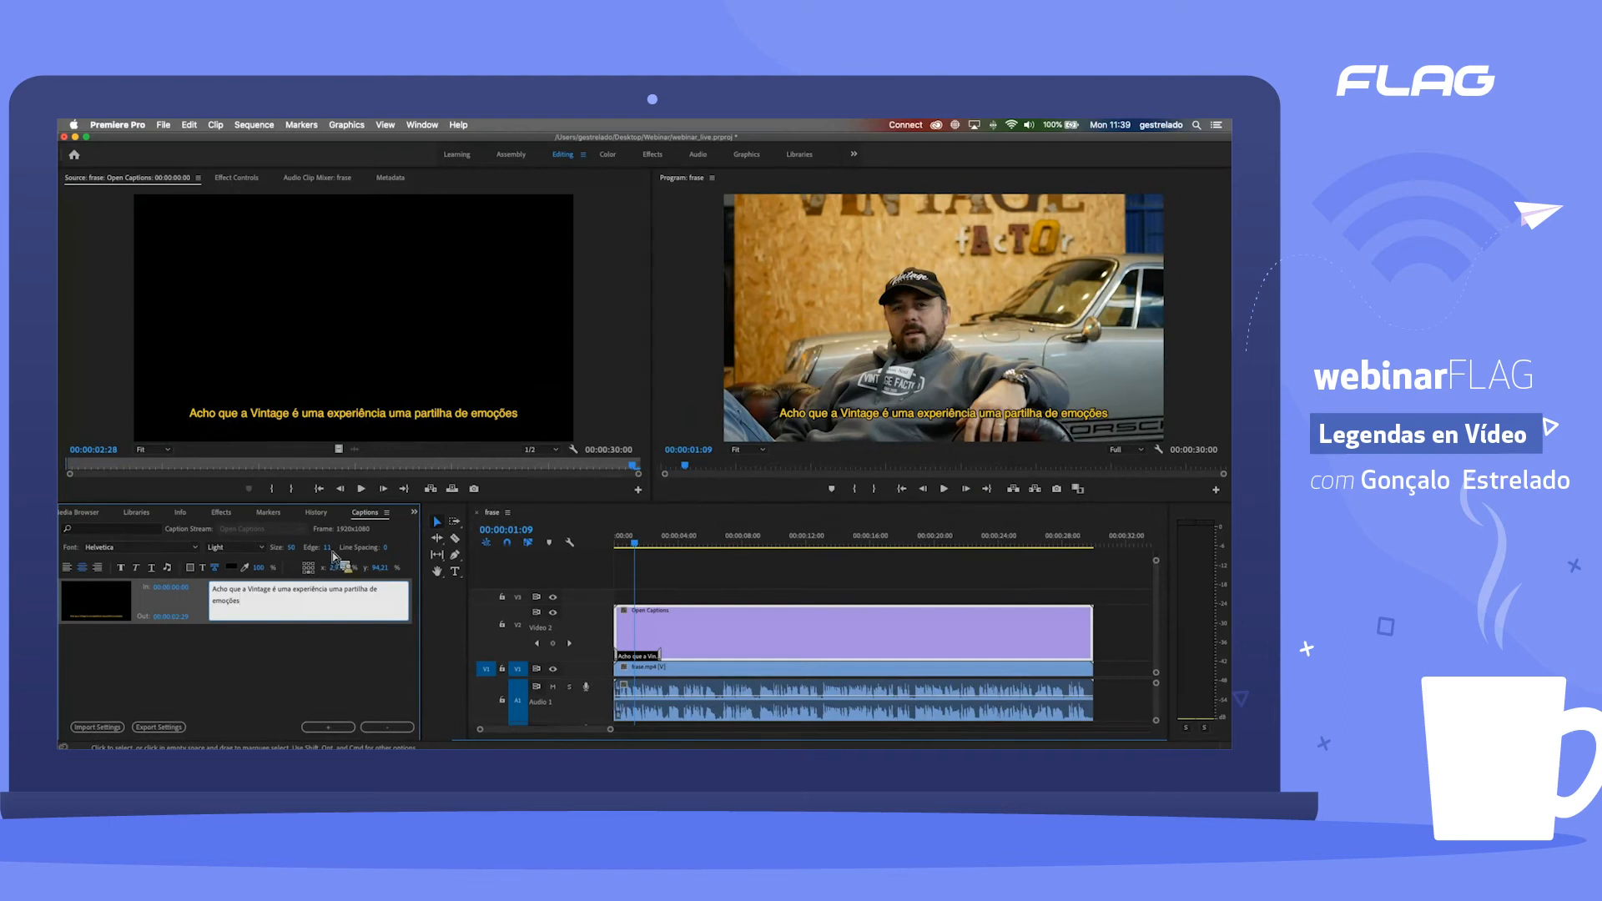
Step: Reduce the caption's edge width to a thin outline and reselect the caption
left_click_drag(325, 550, 68, 579)
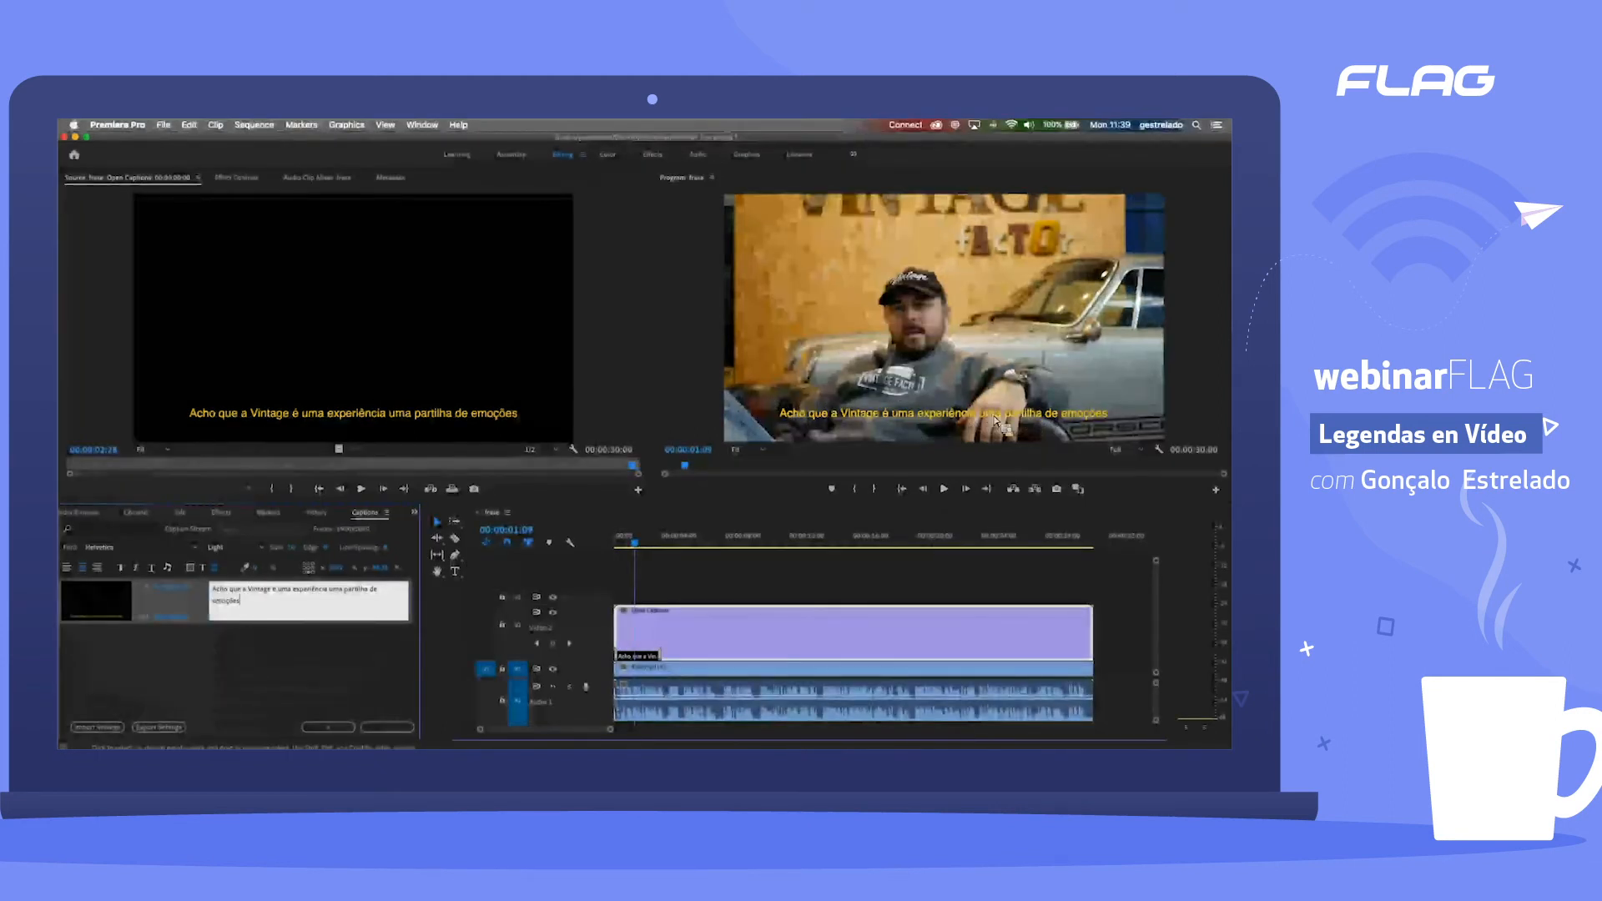
left_click(329, 550)
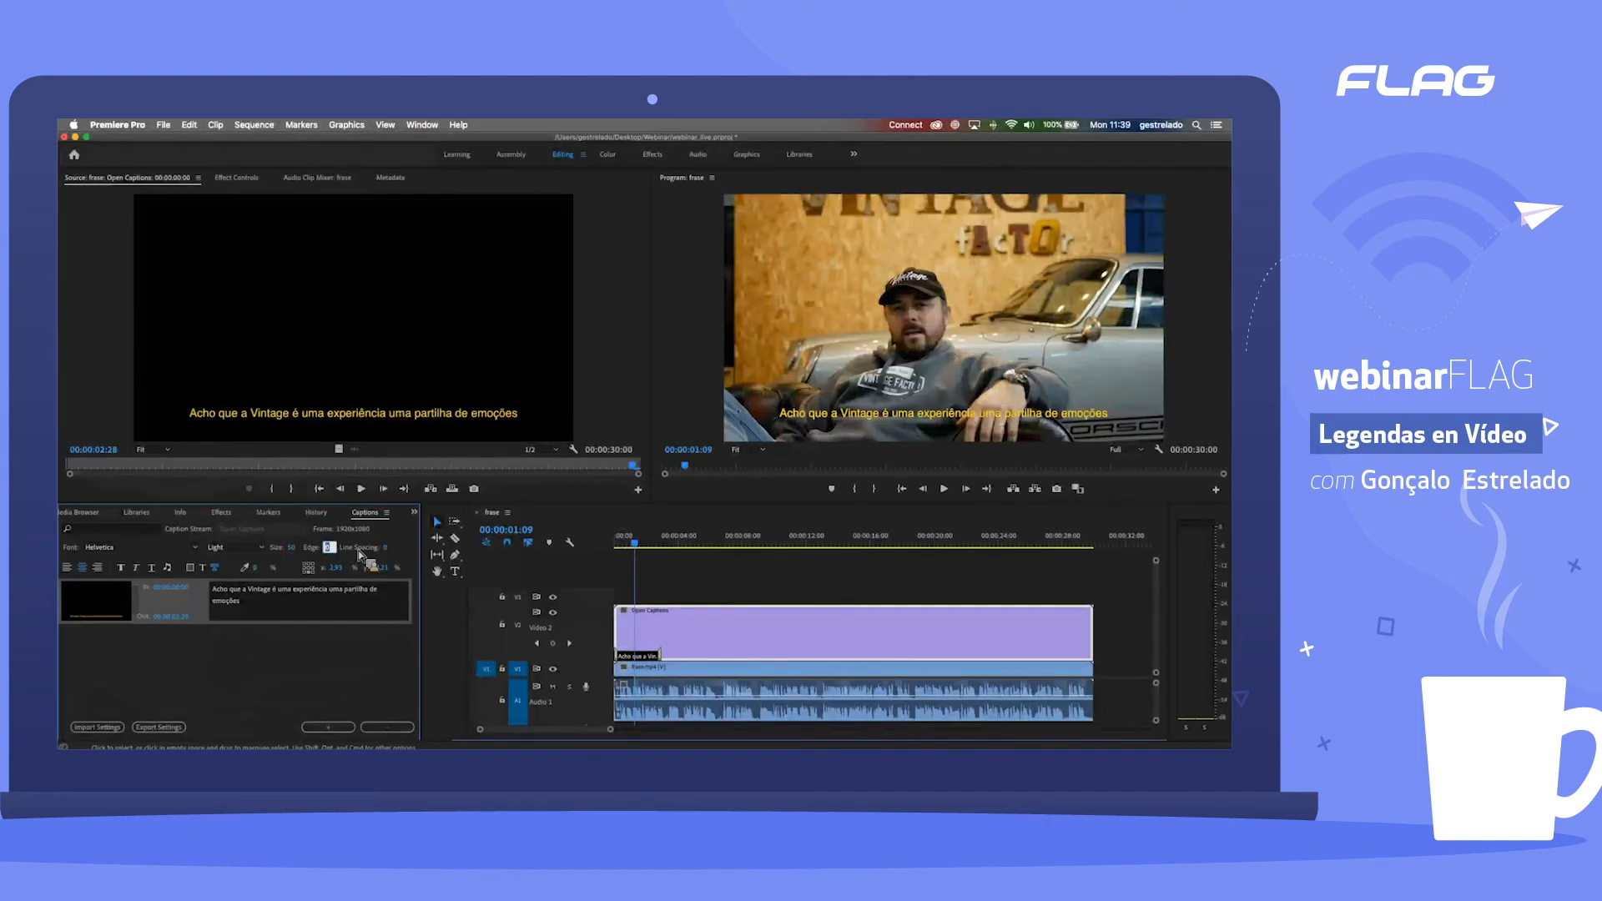
left_click(326, 634)
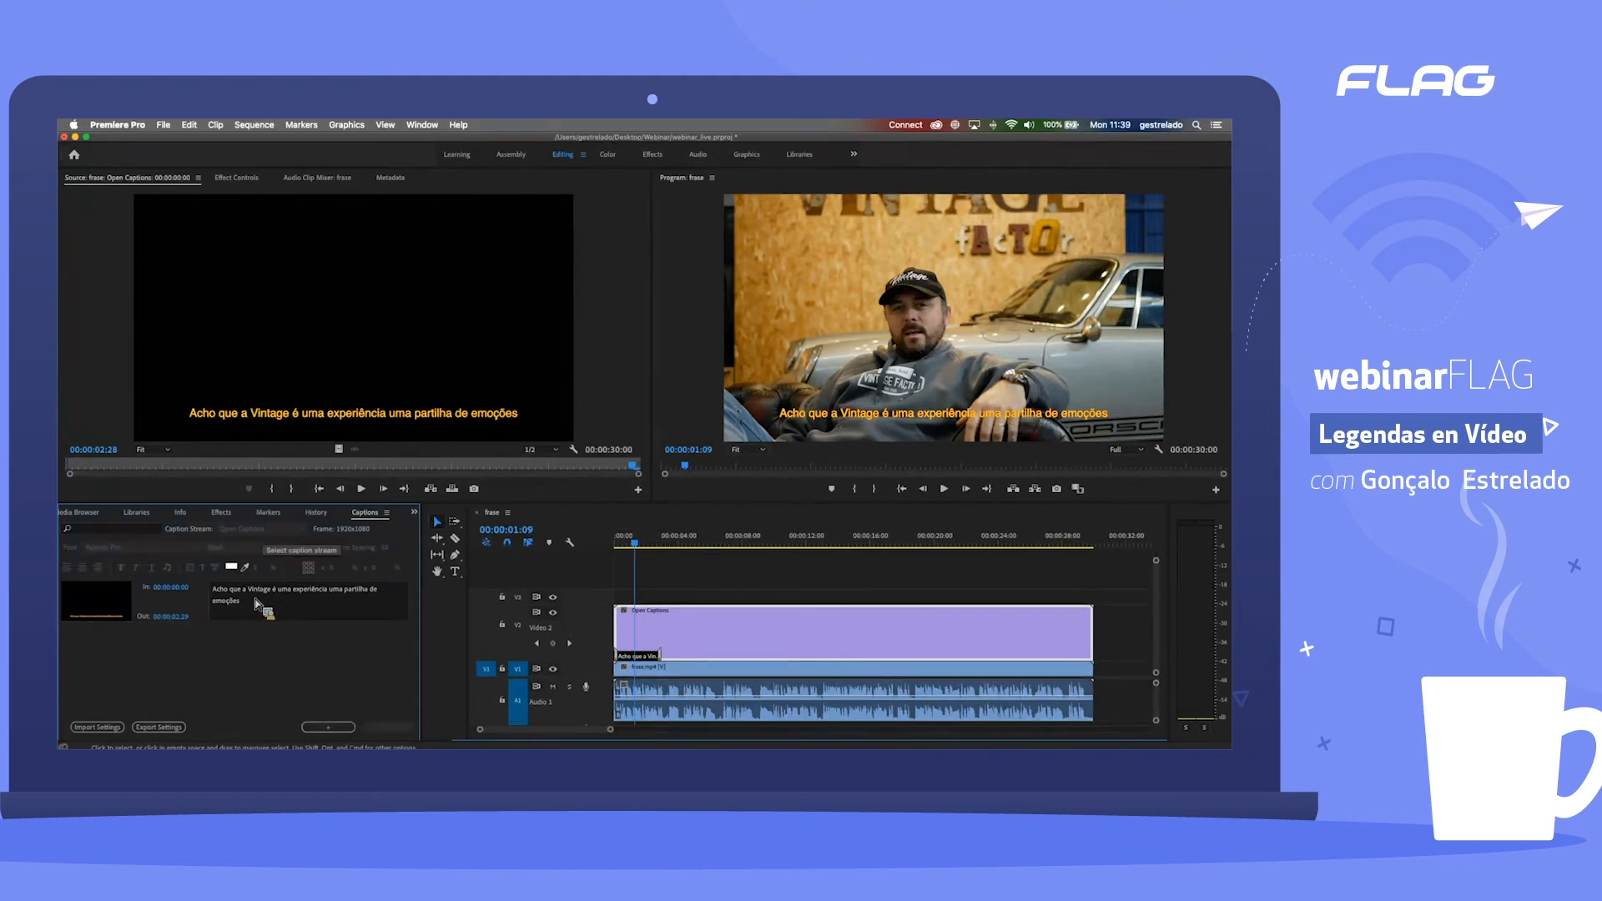
left_click(307, 603)
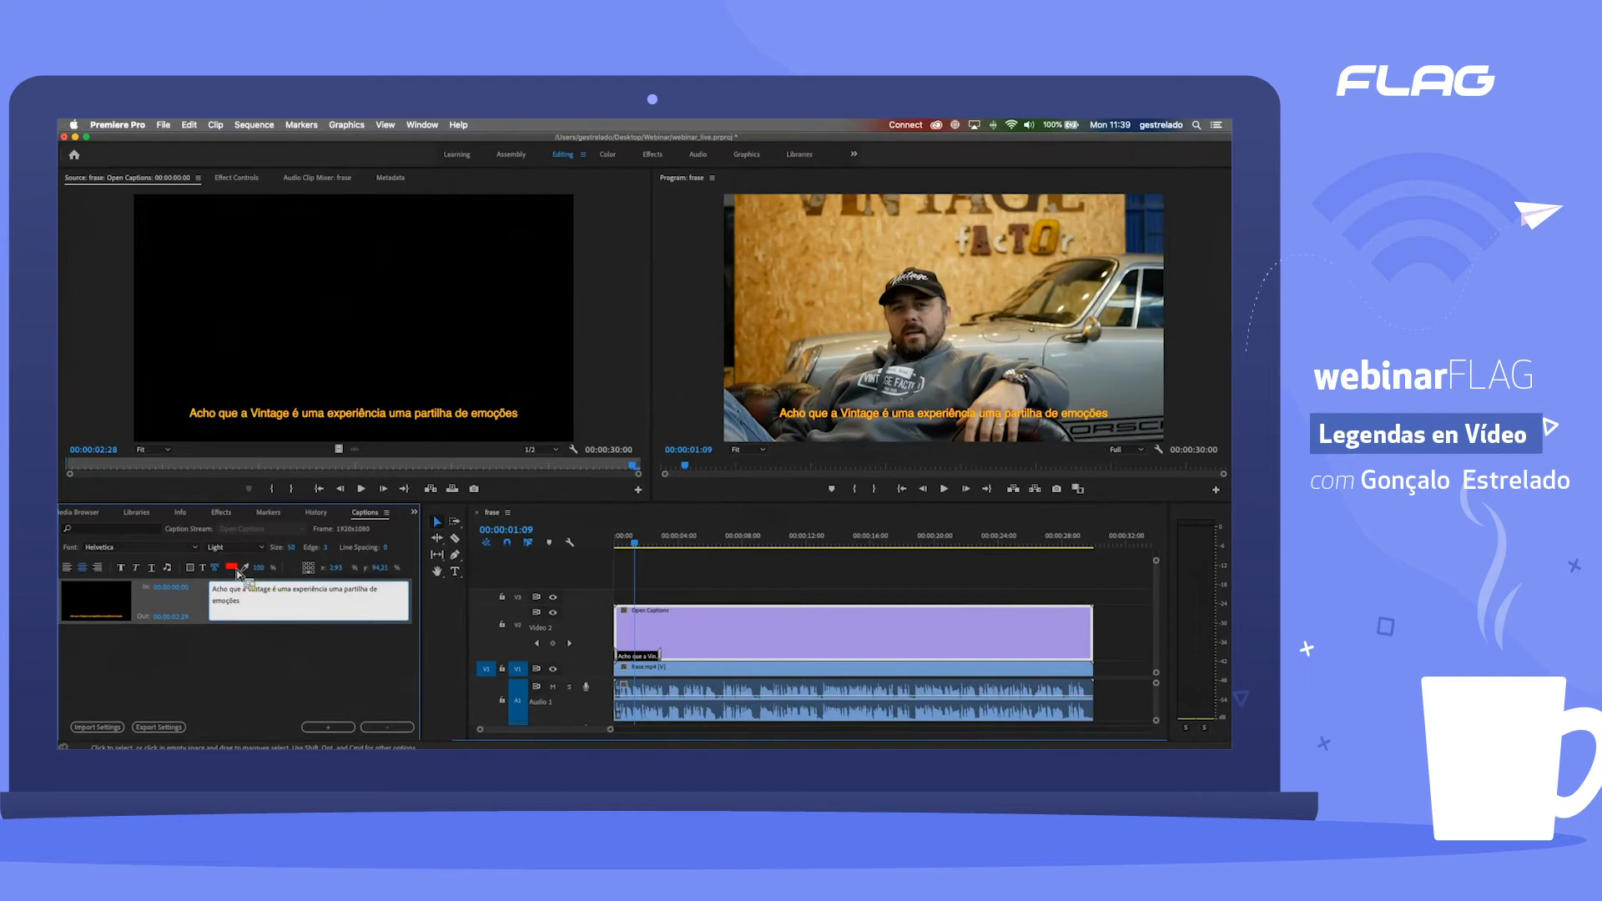
Step: Set the thin caption edge's colour to black and readjust the edge width
left_click(233, 569)
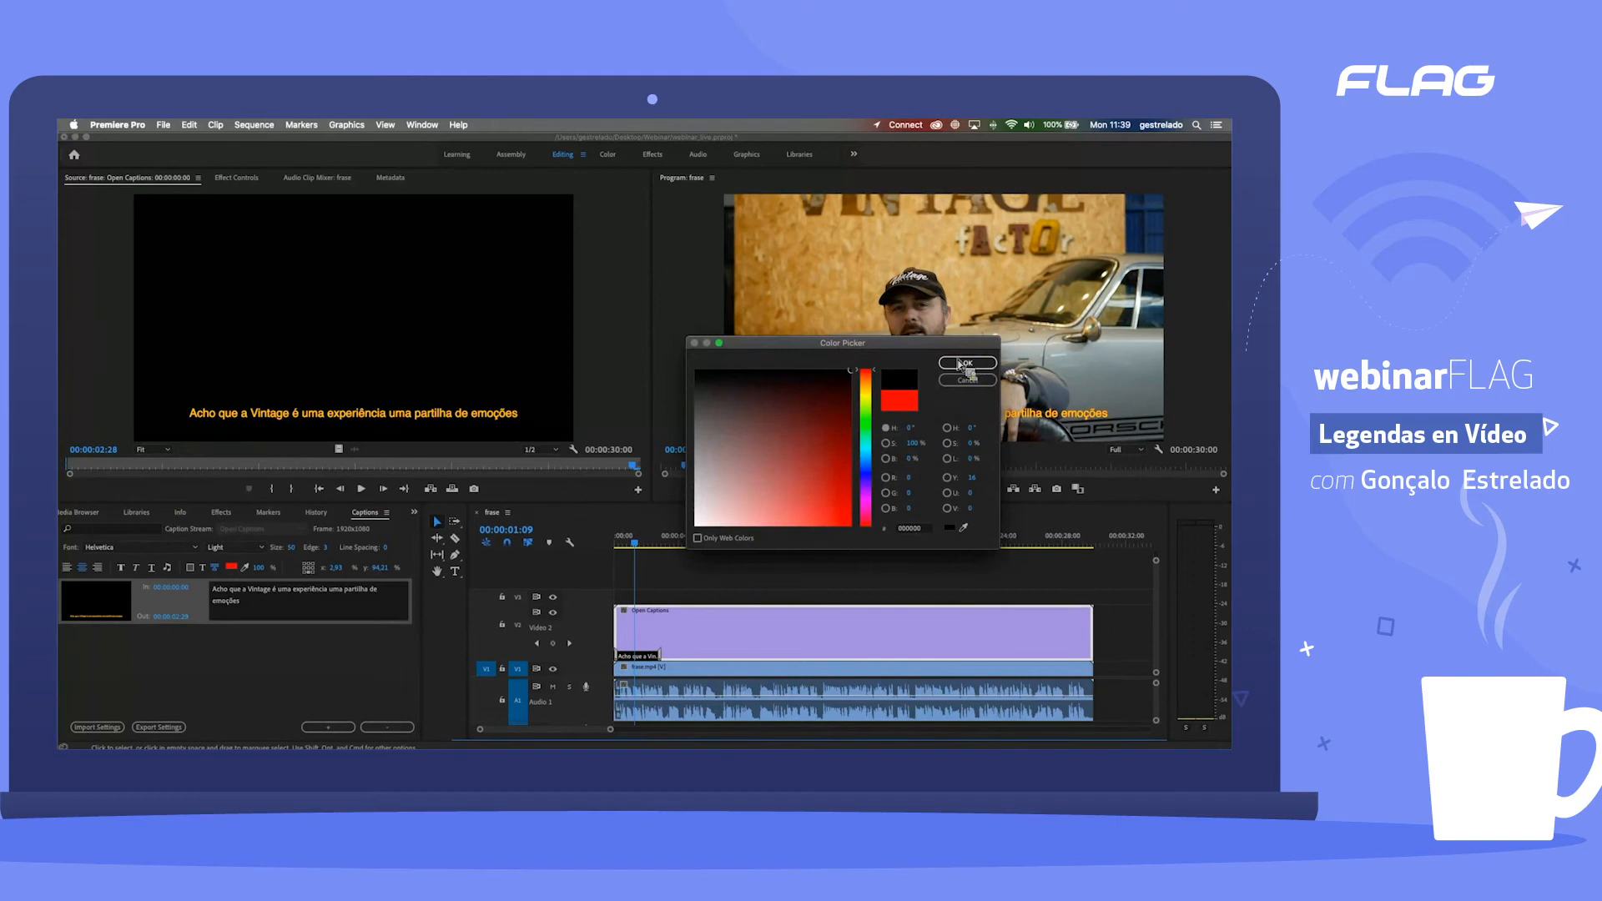
left_click(962, 364)
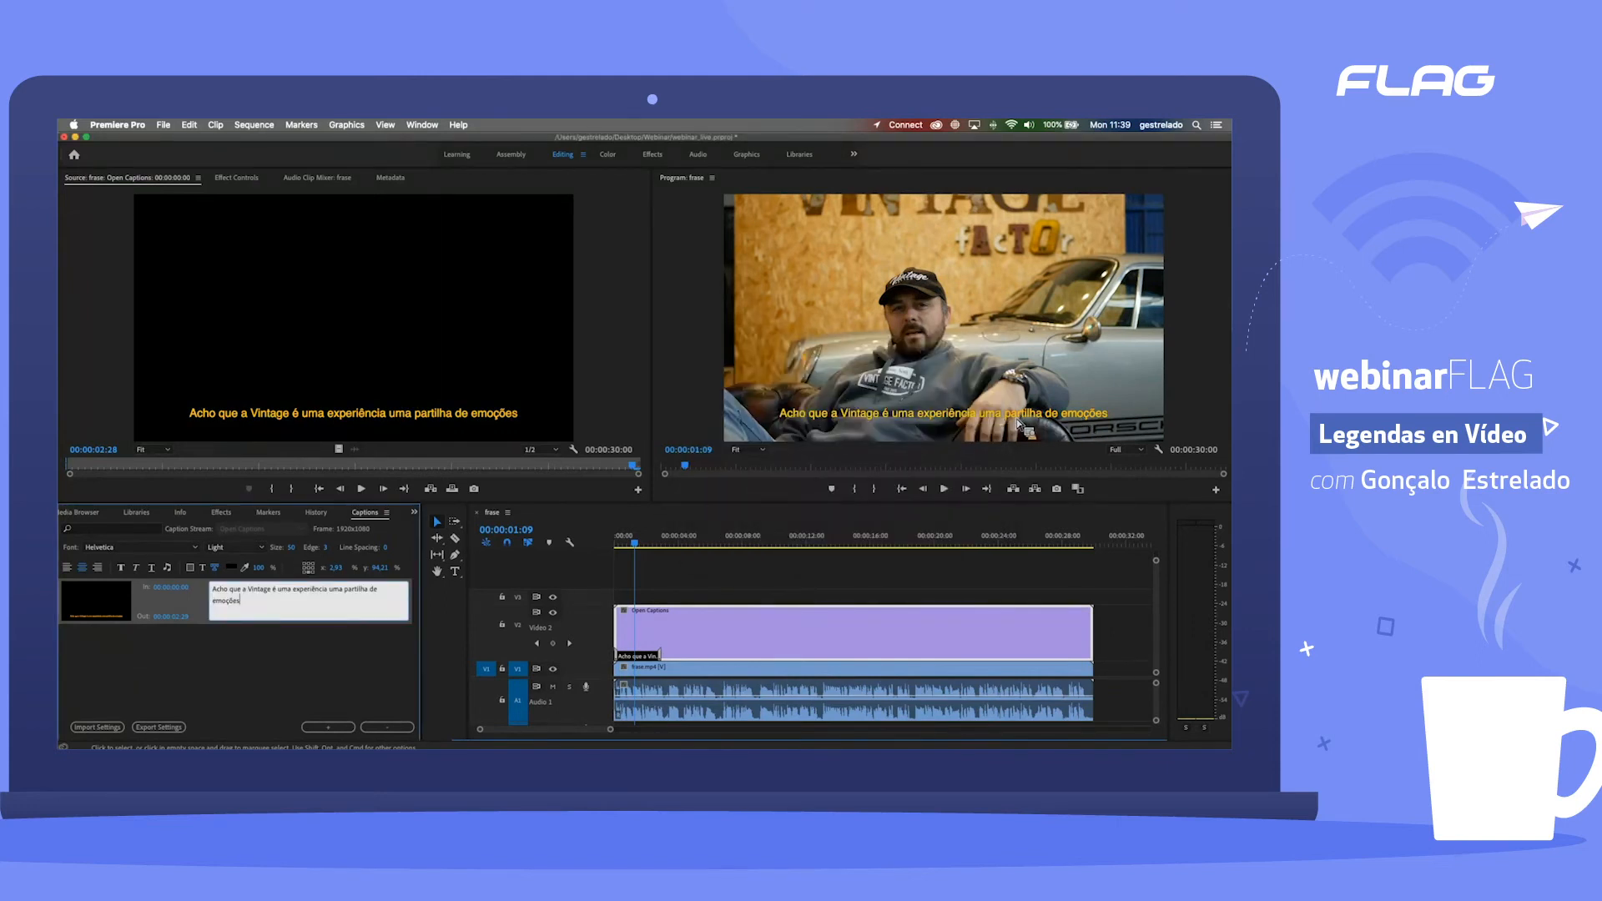
left_click(332, 550)
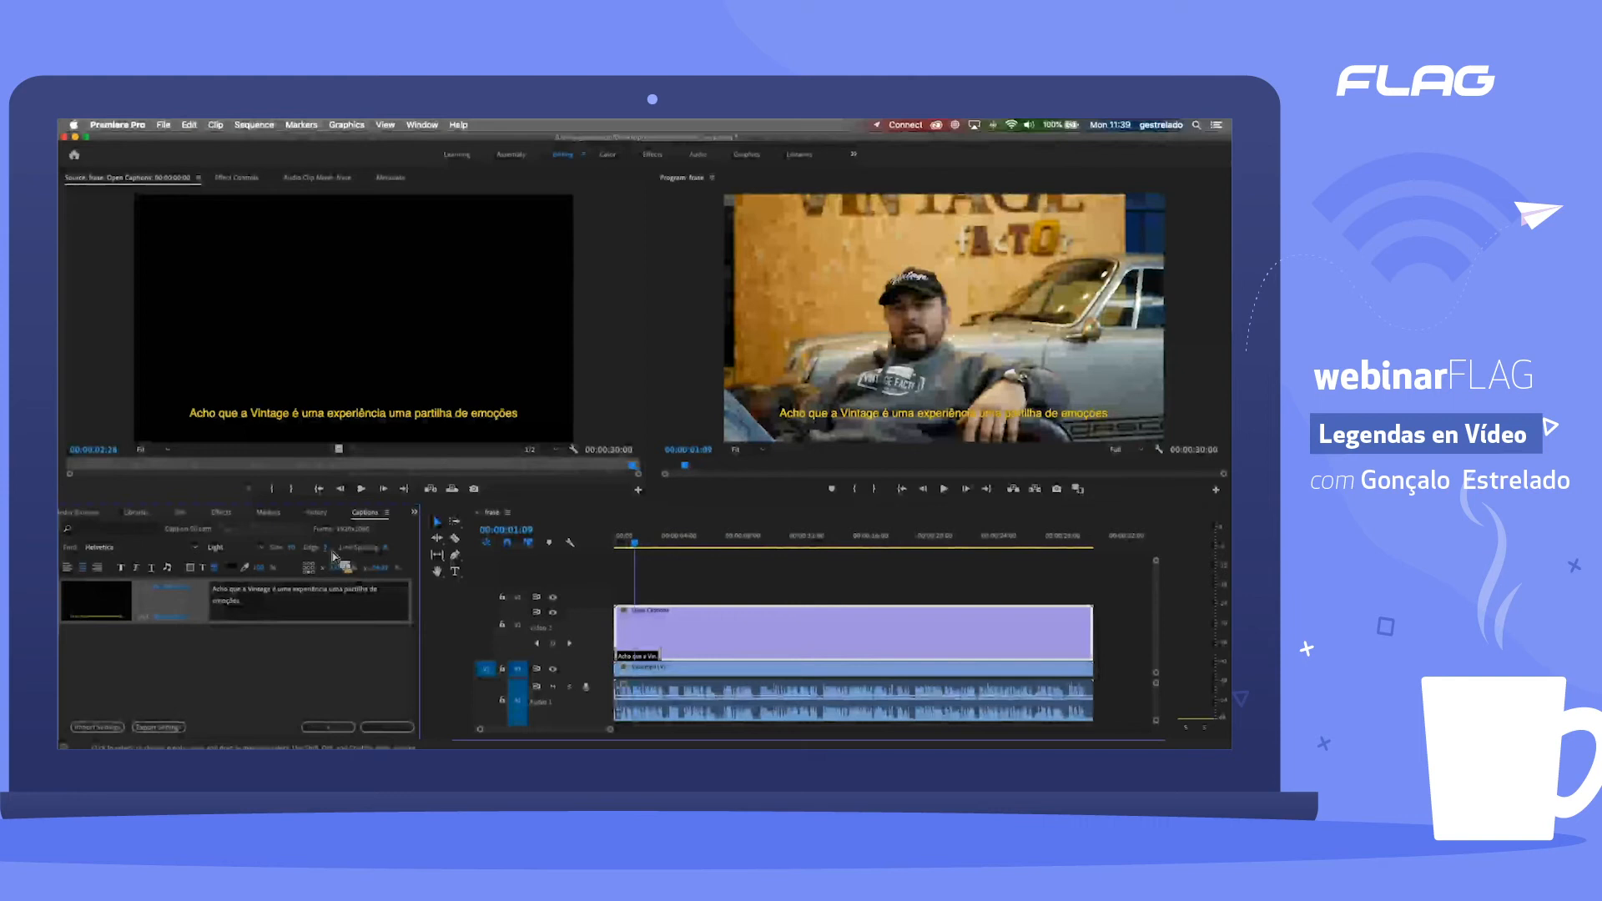
left_click(407, 549)
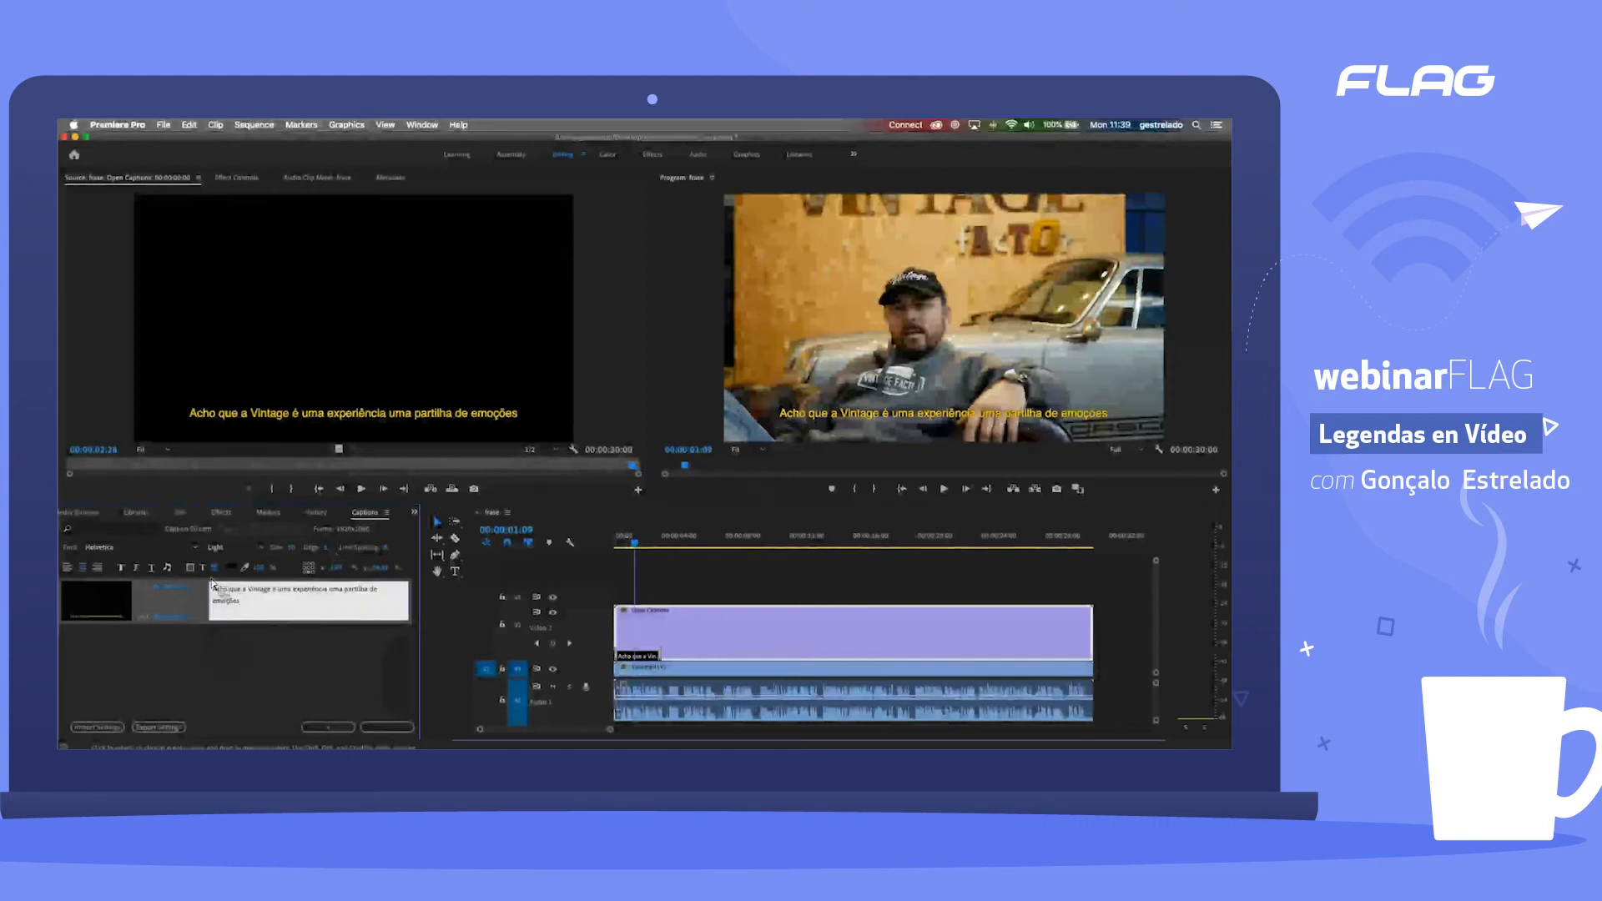
Step: Colour the caption text white and fine-tune its edge width
left_click(231, 567)
left_click(697, 522)
left_click(968, 363)
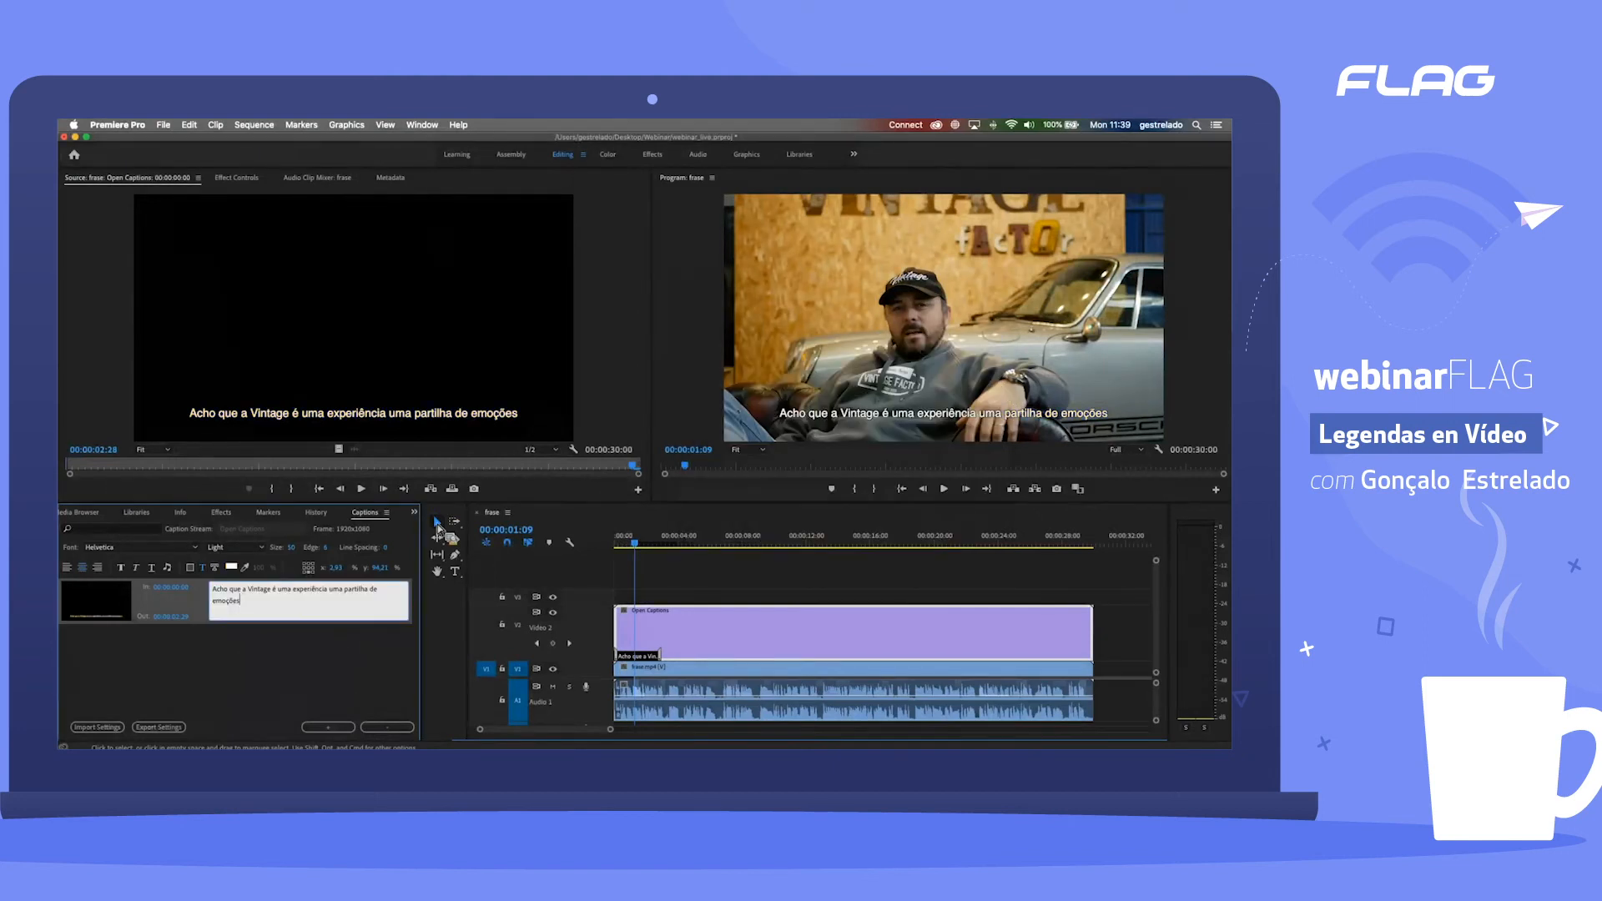
left_click(327, 551)
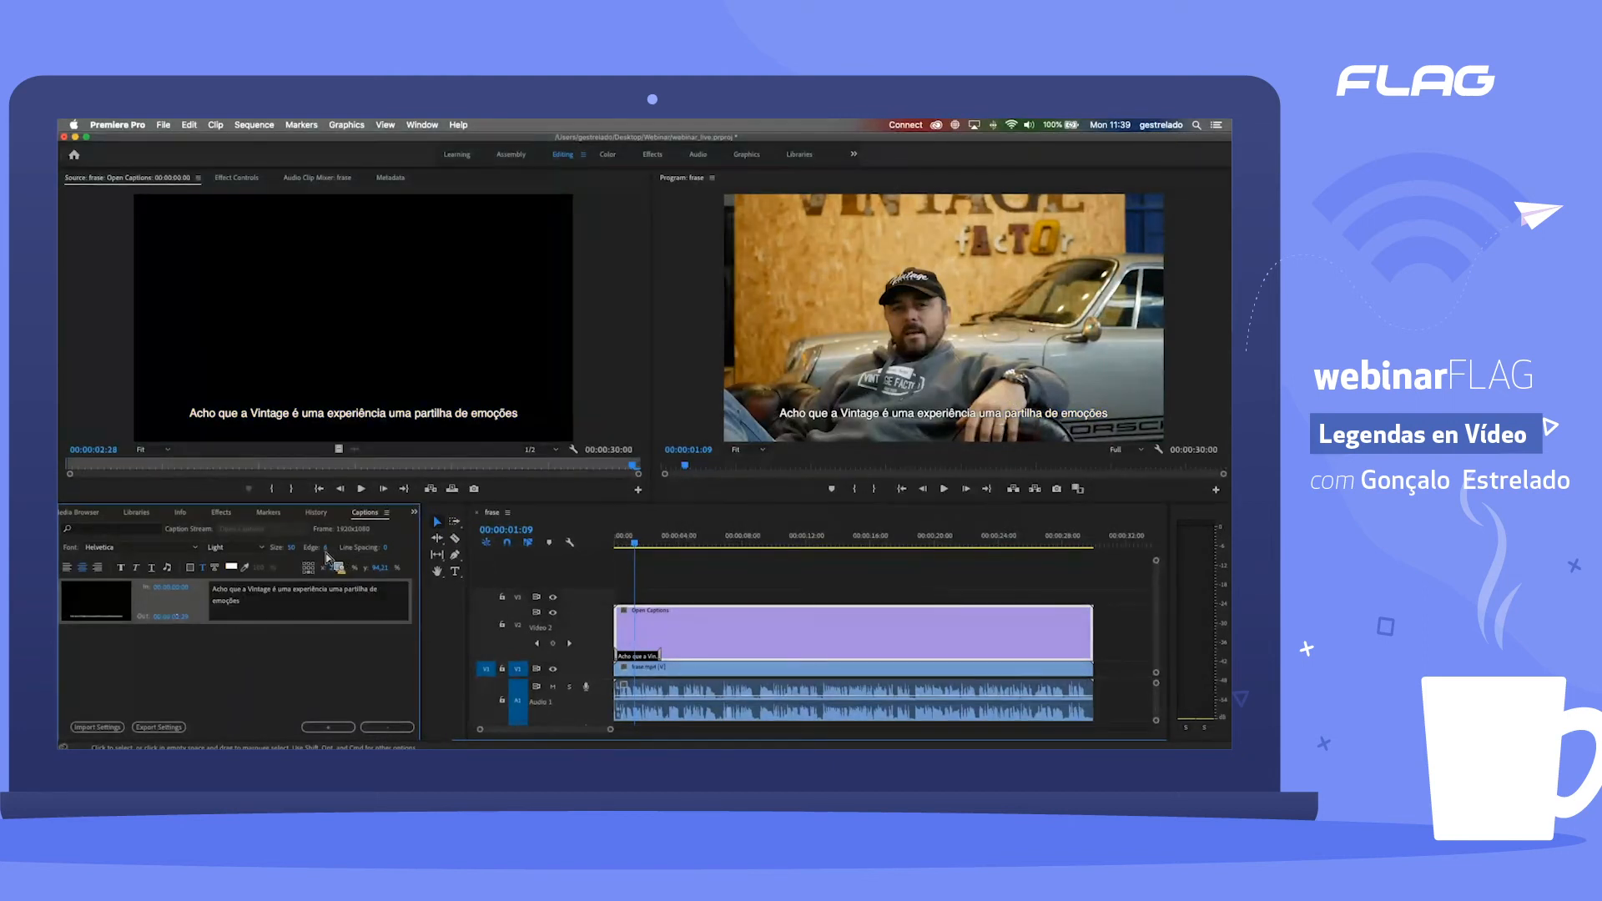
left_click(348, 552)
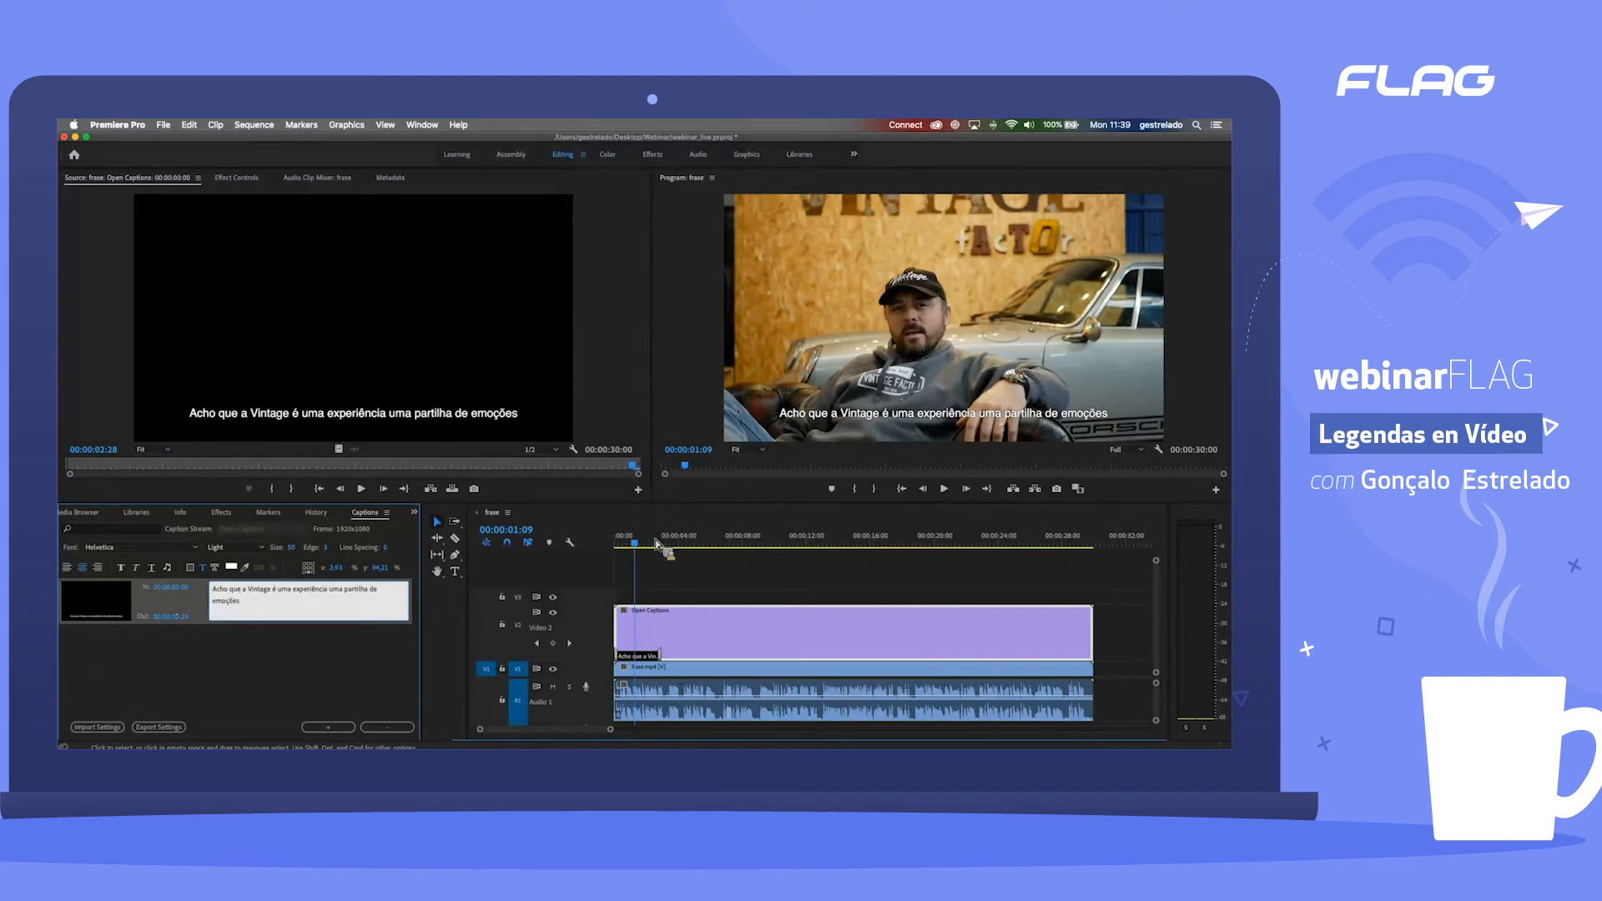
Step: Preview the caption from the start of the sequence and place the caption block at the frame's centre
left_click_drag(759, 544, 622, 549)
key("space")
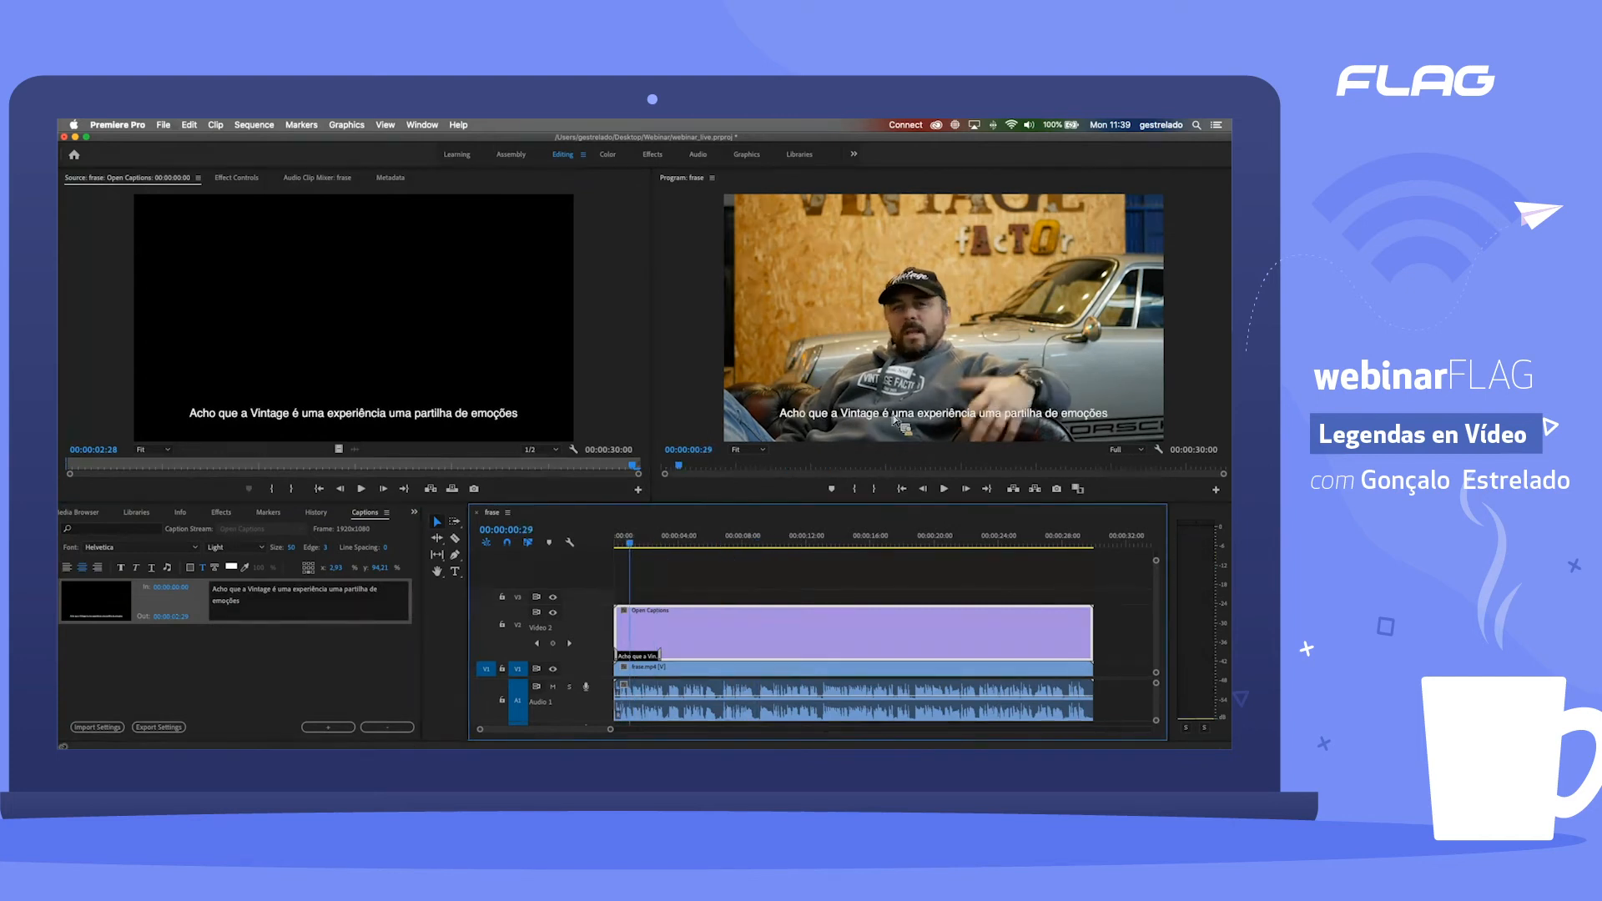
left_click(309, 568)
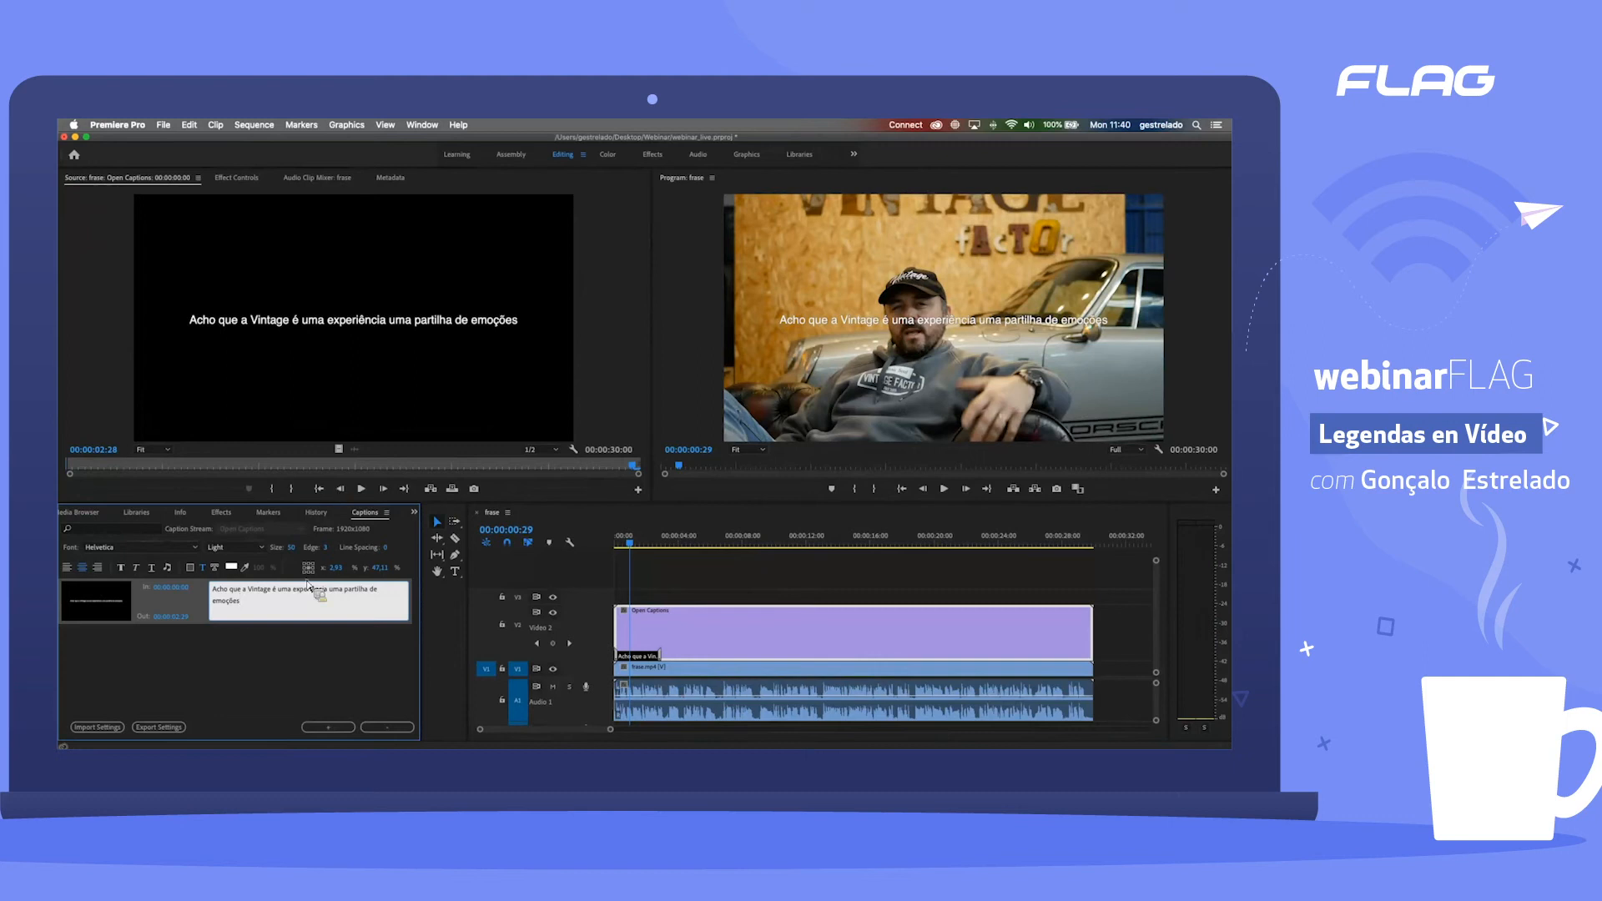
Step: Lower the caption near the bottom of the frame, to a vertical position of 94.21%
mouse_move(383, 569)
left_mouse_down()
mouse_move(448, 564)
mouse_move(380, 570)
left_mouse_up()
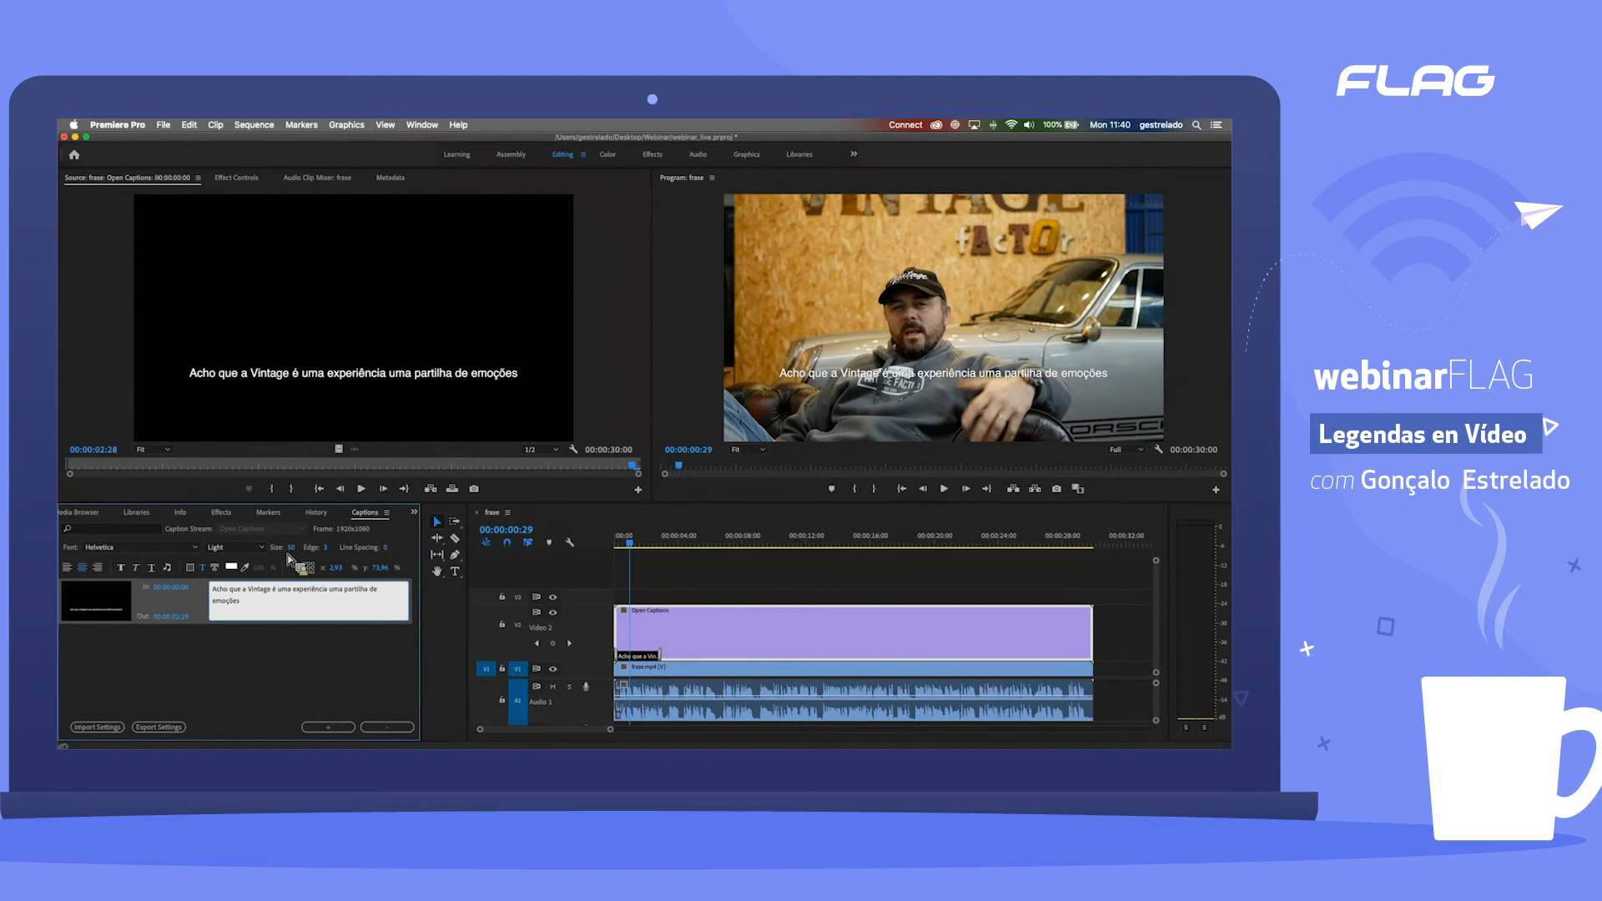
left_click(213, 569)
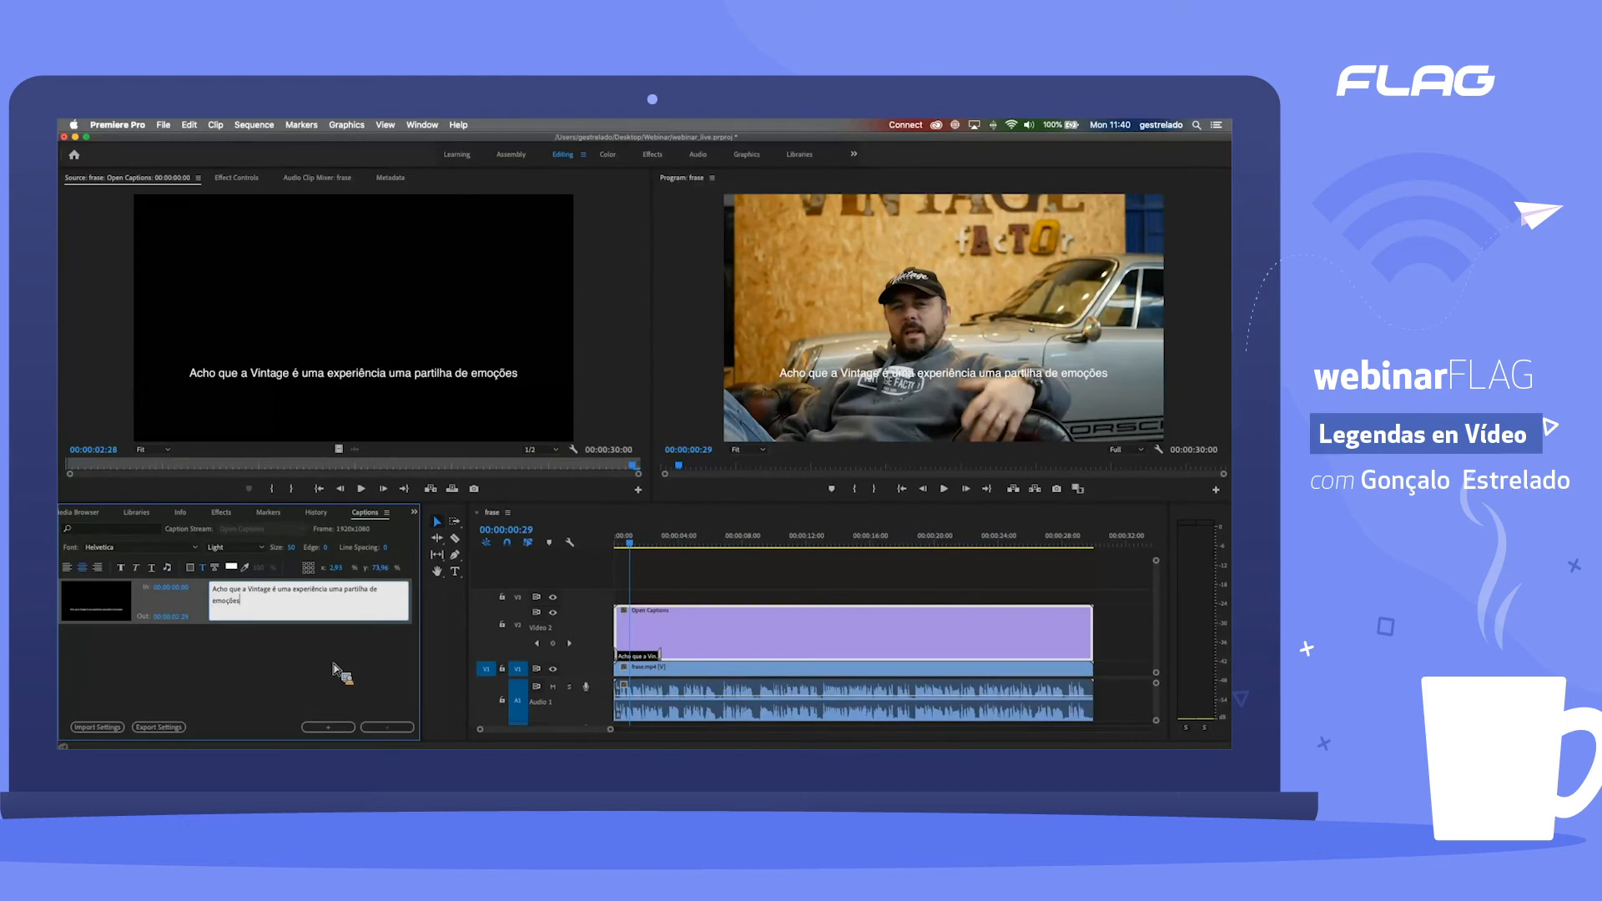
left_click(312, 574)
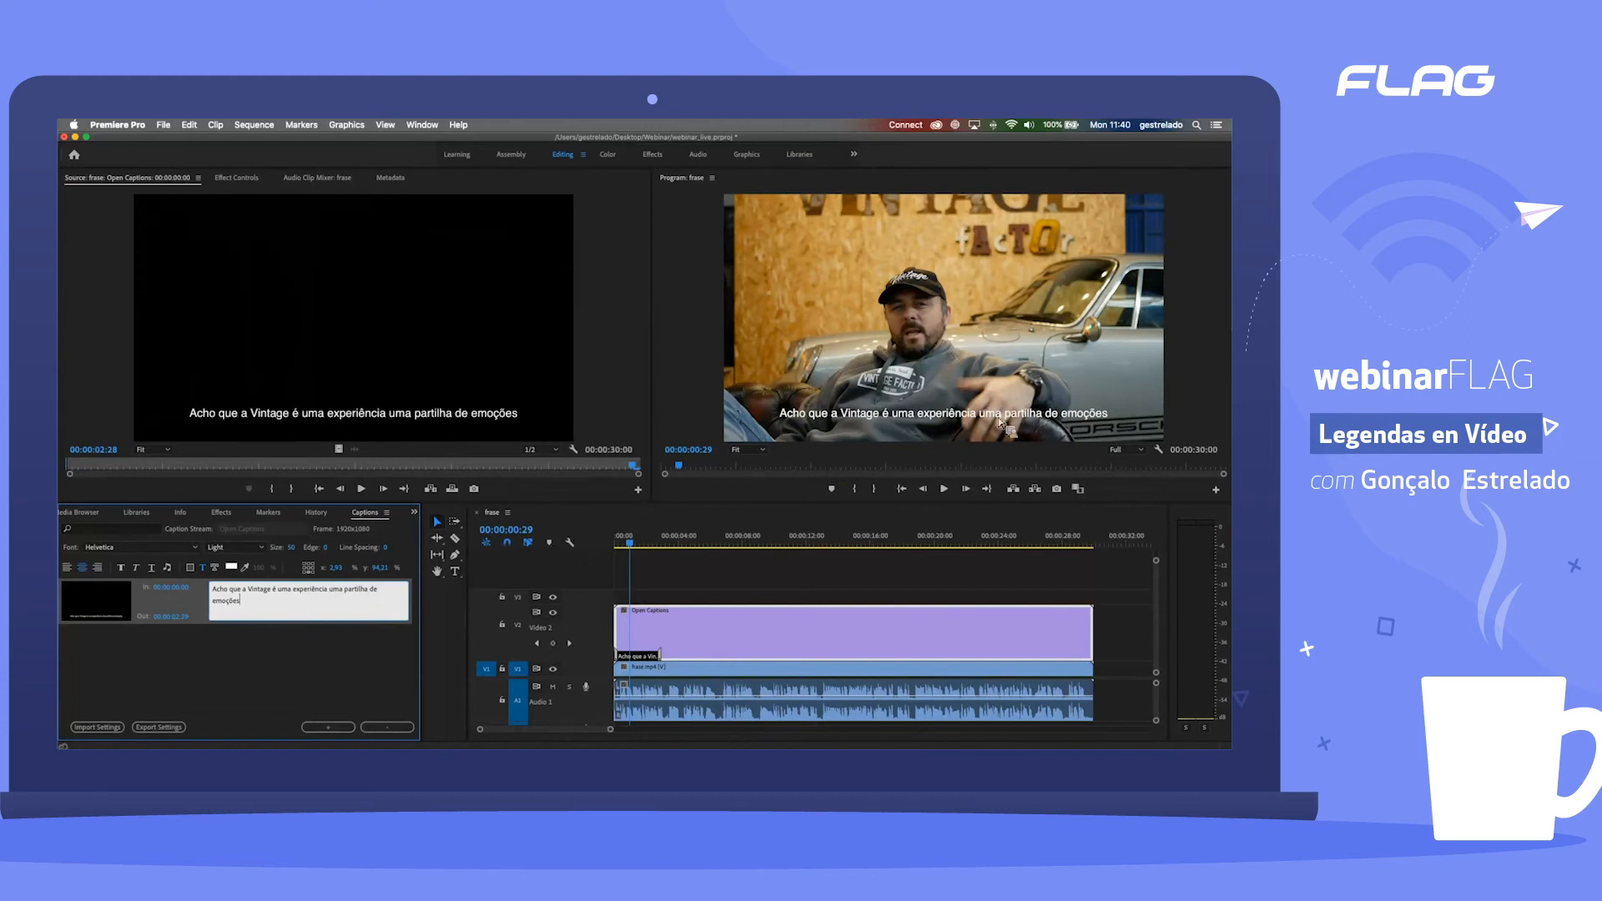
Step: Set the caption's edge colour to black at 100% opacity
left_click(215, 569)
left_click(327, 548)
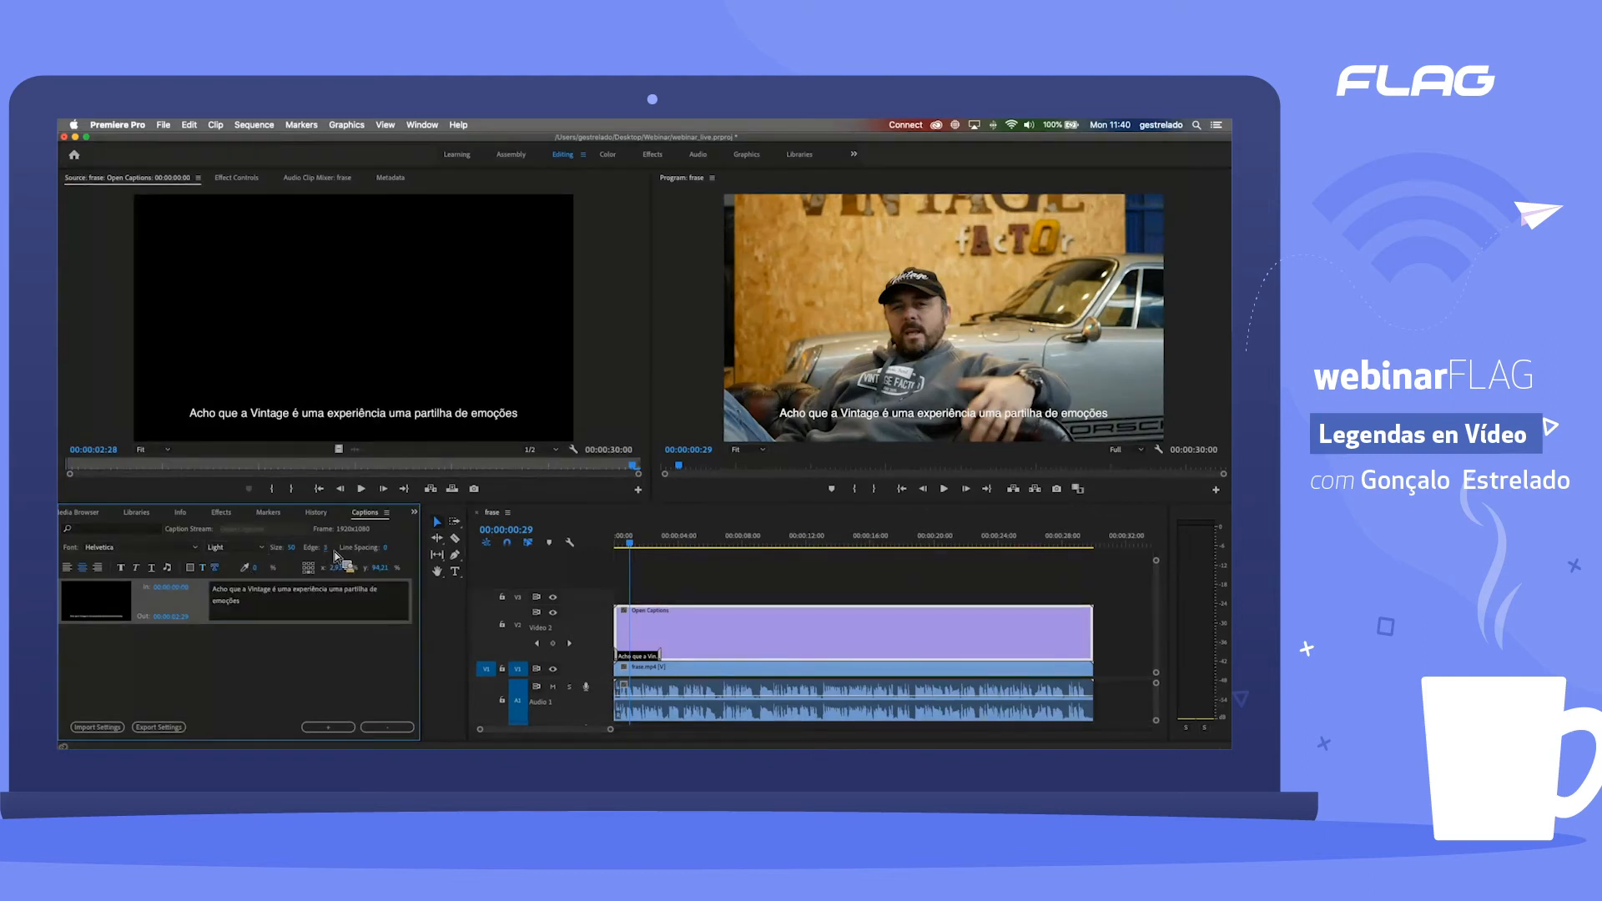
left_click(218, 589)
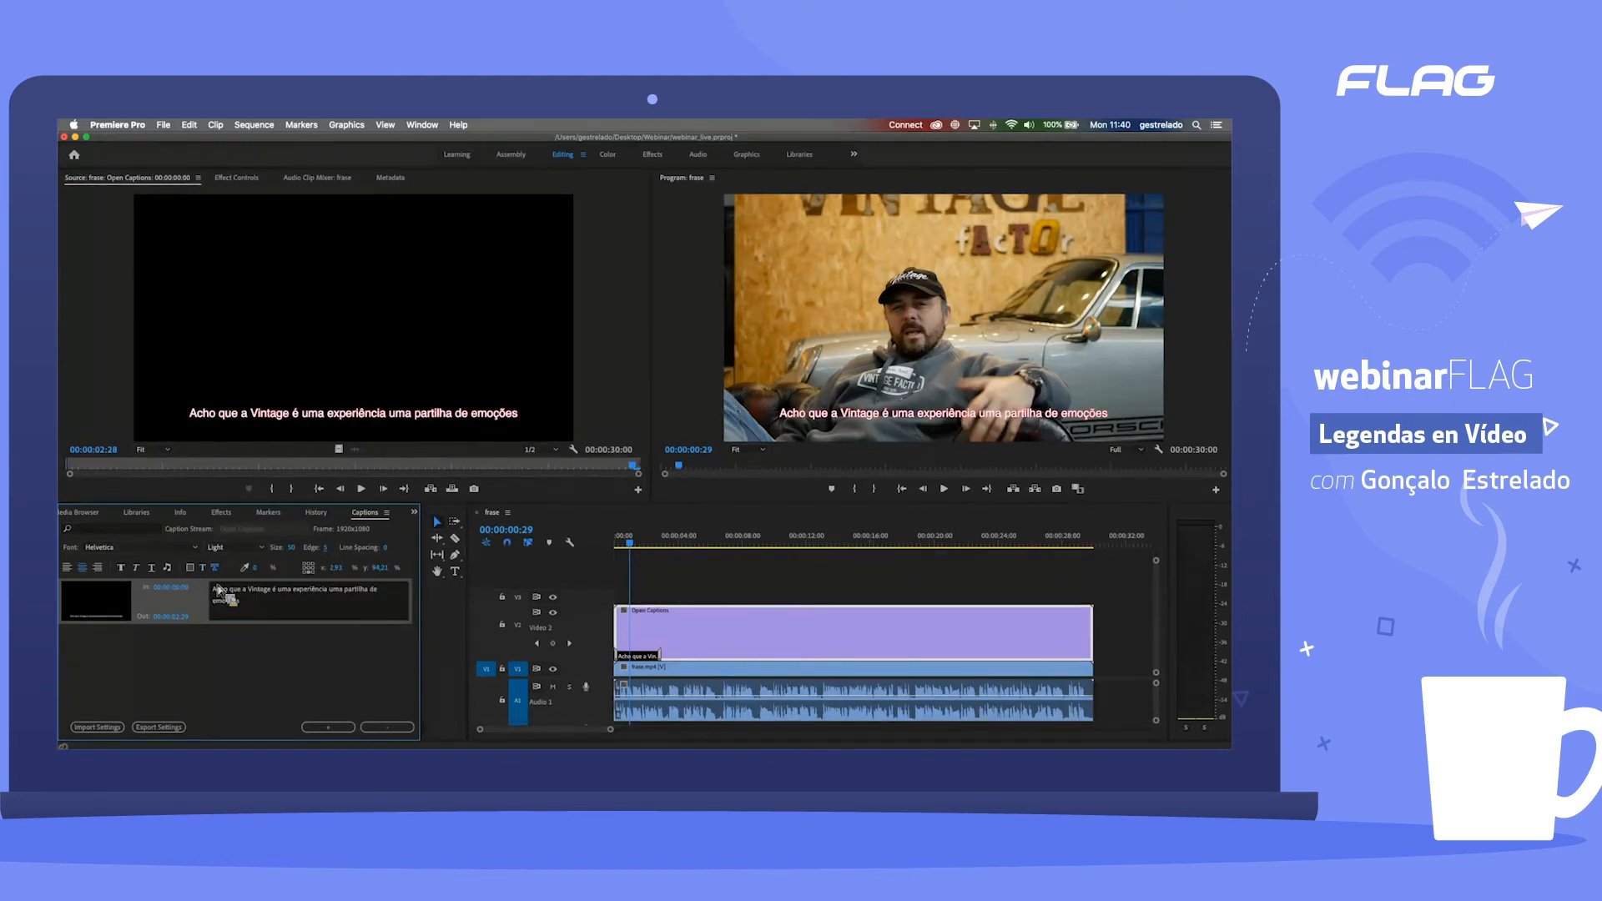
left_click(233, 568)
left_click_drag(842, 380, 877, 356)
left_click(975, 365)
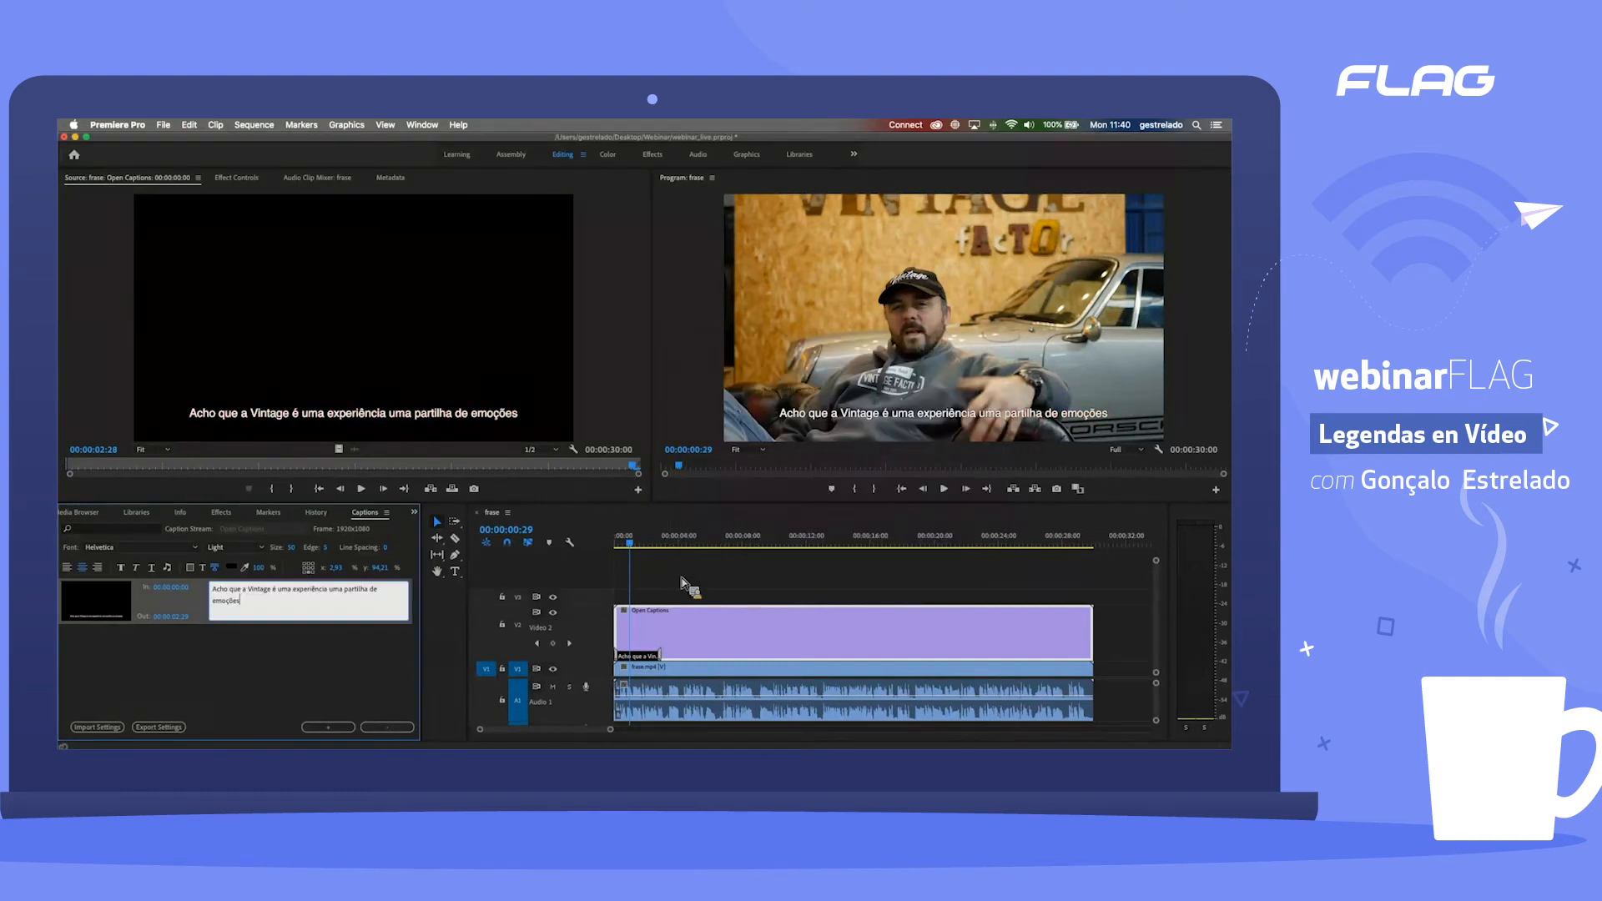
Step: Play the sequence from the start to check when the caption ends, and park the playhead at 00:00:01:13
mouse_move(658, 546)
left_mouse_down()
mouse_move(672, 544)
mouse_move(646, 546)
left_mouse_up()
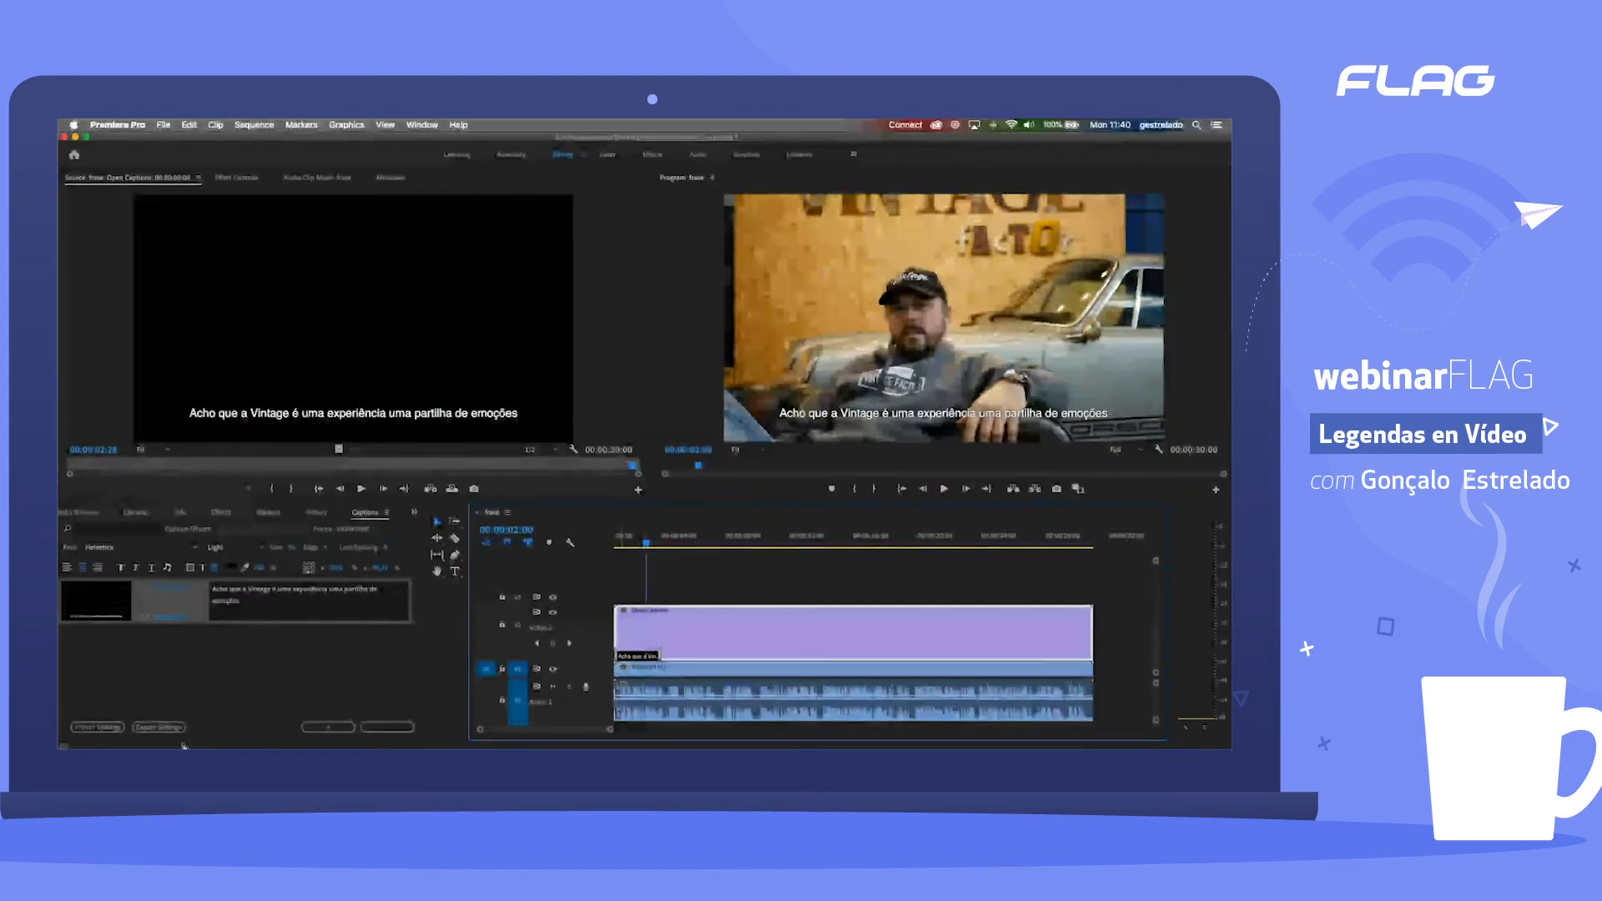
left_click(173, 612)
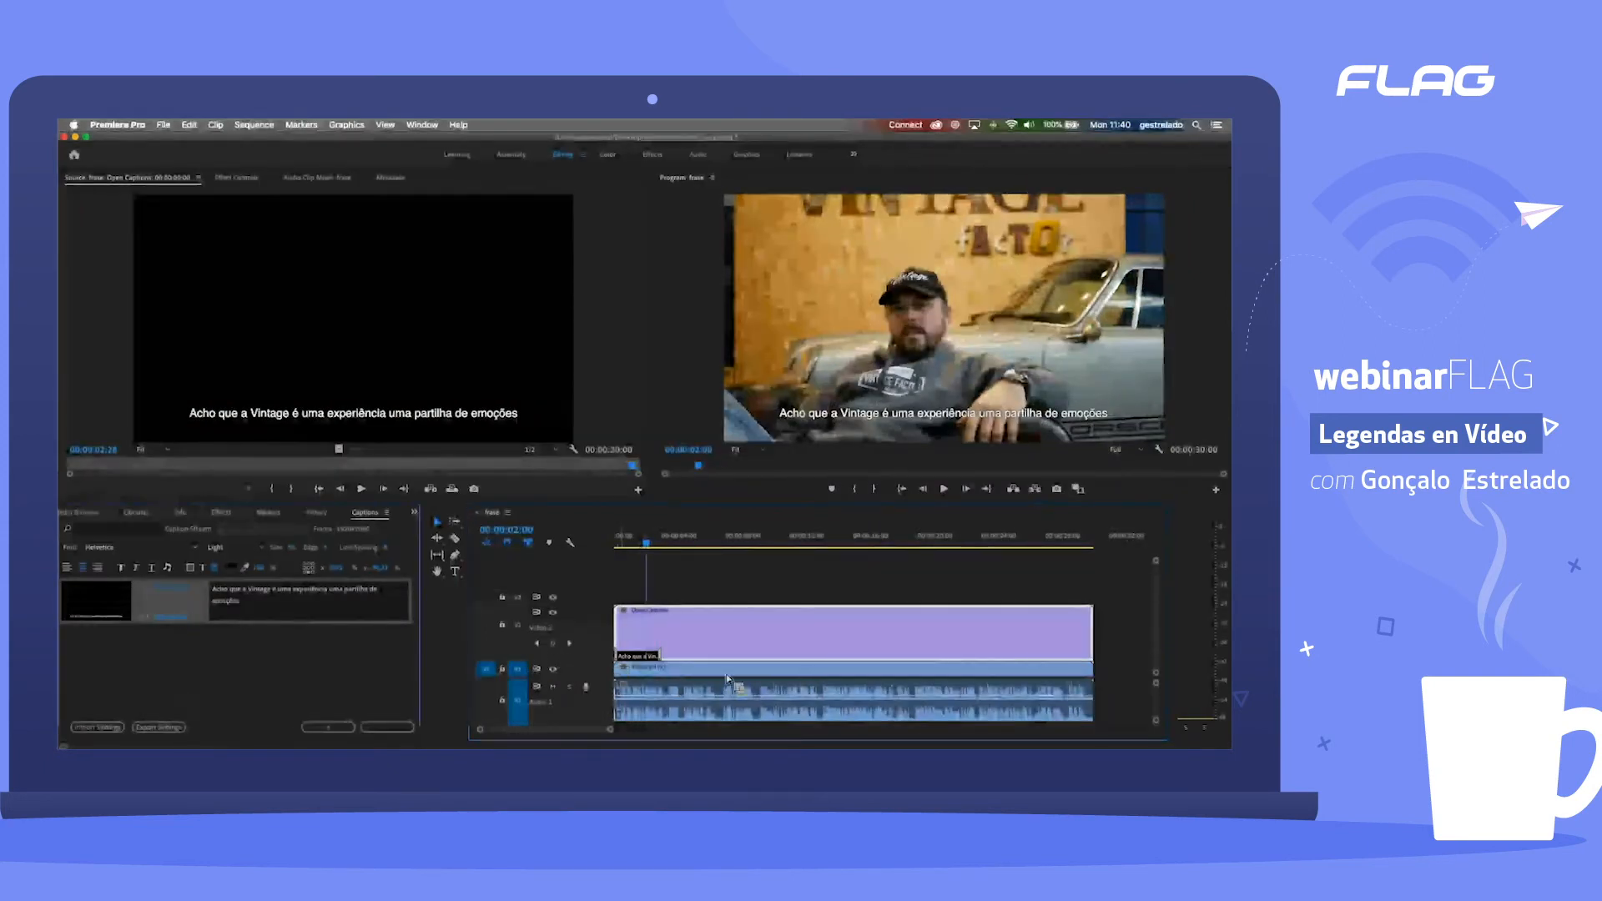
left_click_drag(646, 545, 565, 555)
key("space")
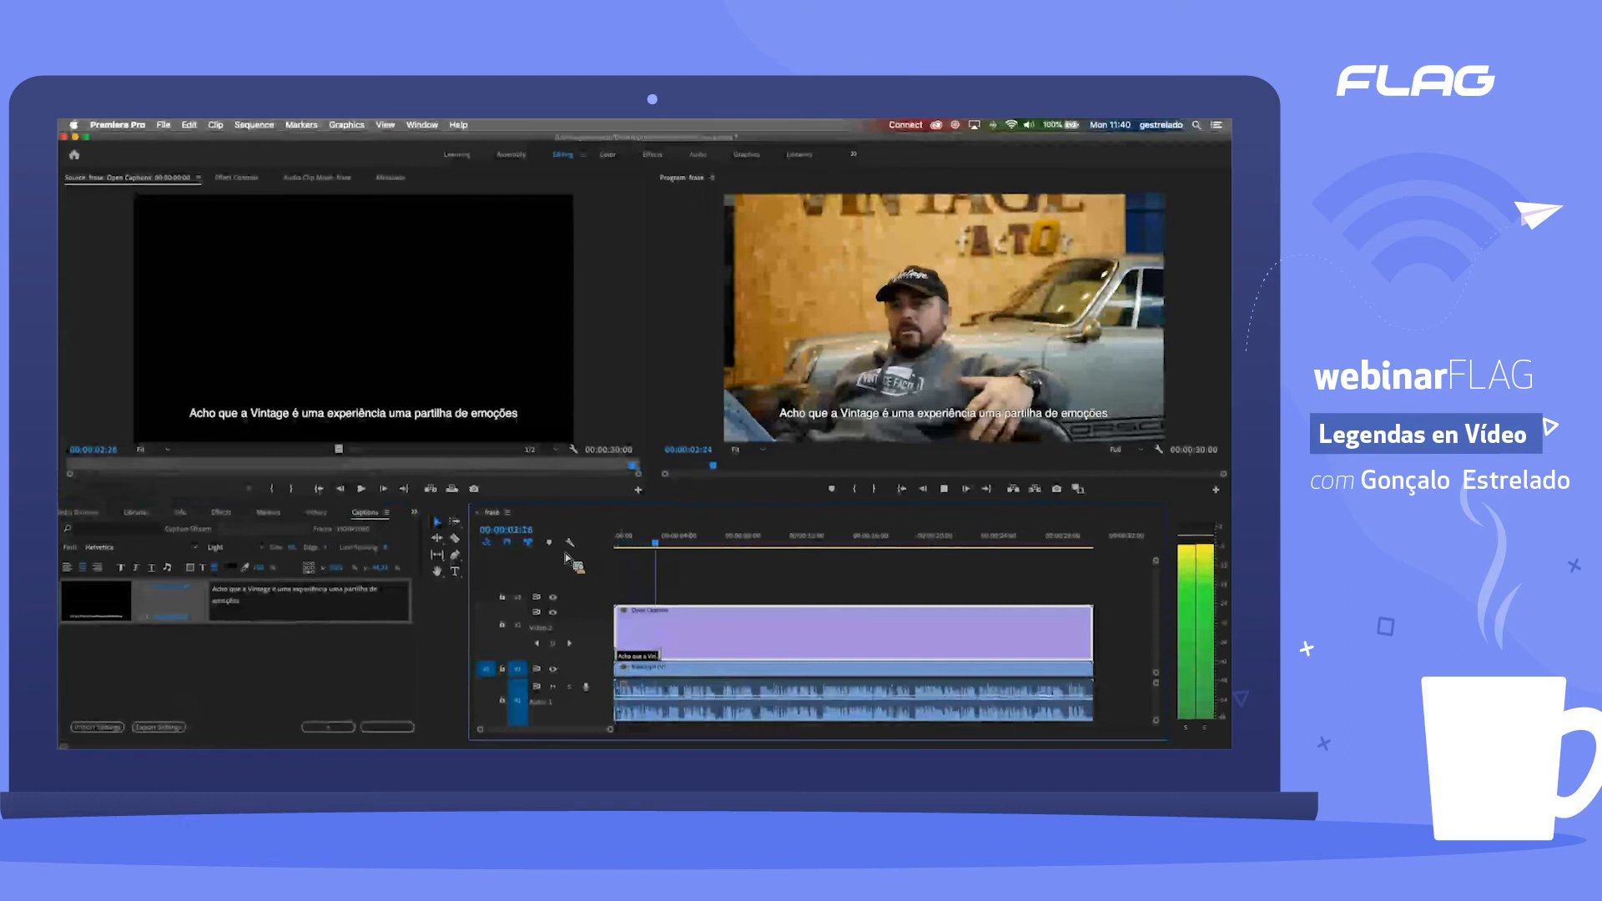
key("space")
mouse_move(672, 546)
left_mouse_down()
mouse_move(645, 548)
mouse_move(661, 548)
left_mouse_up()
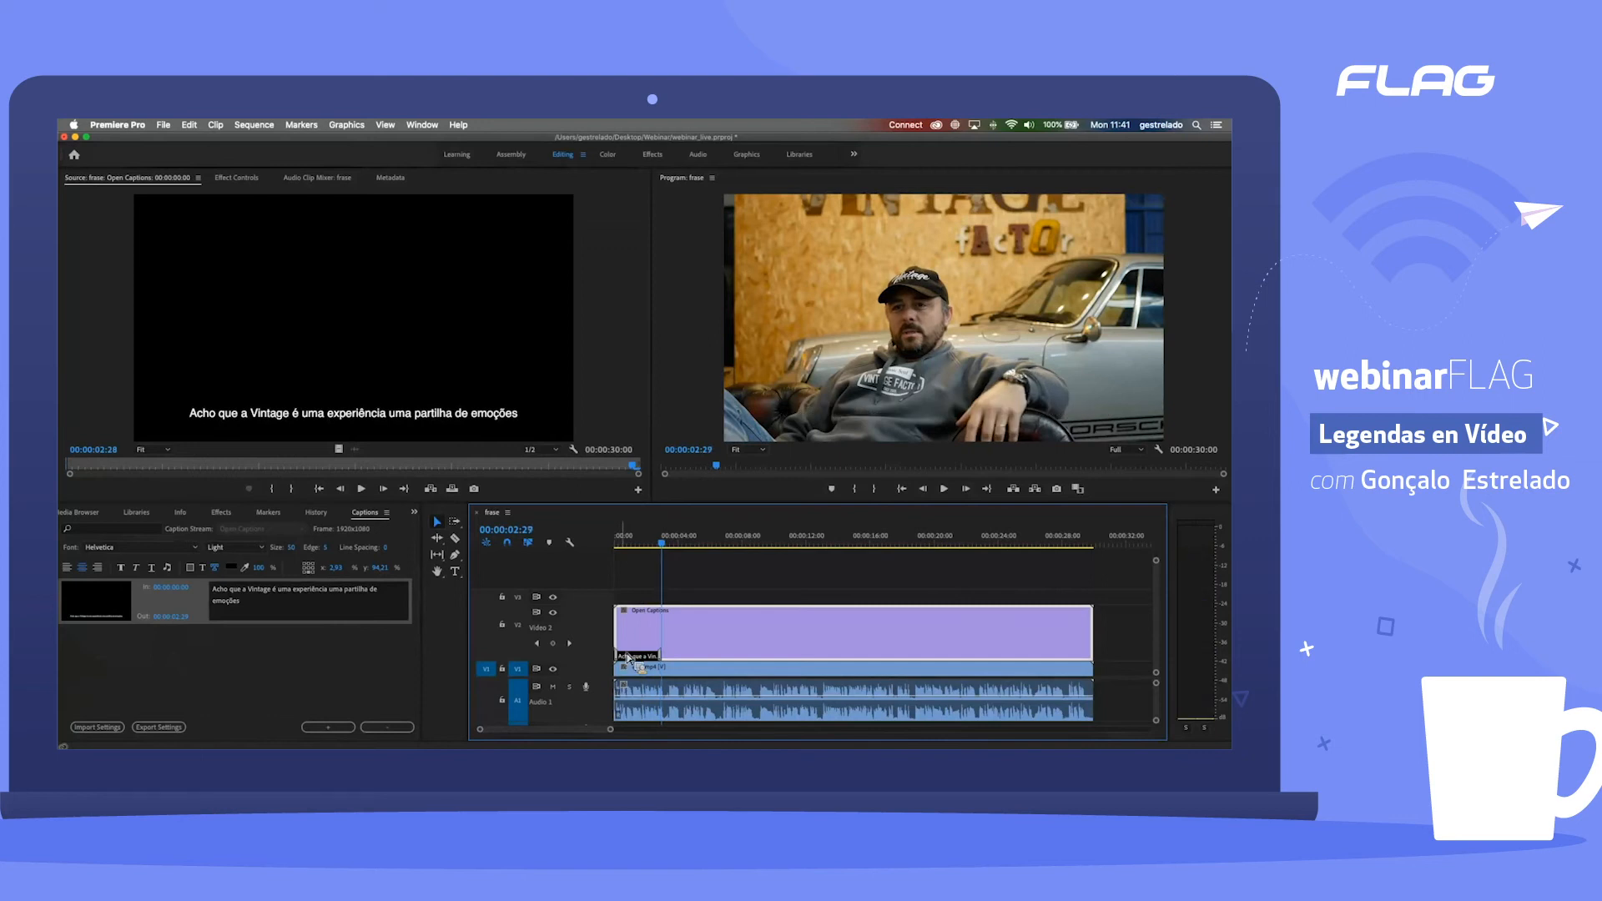
left_click(638, 548)
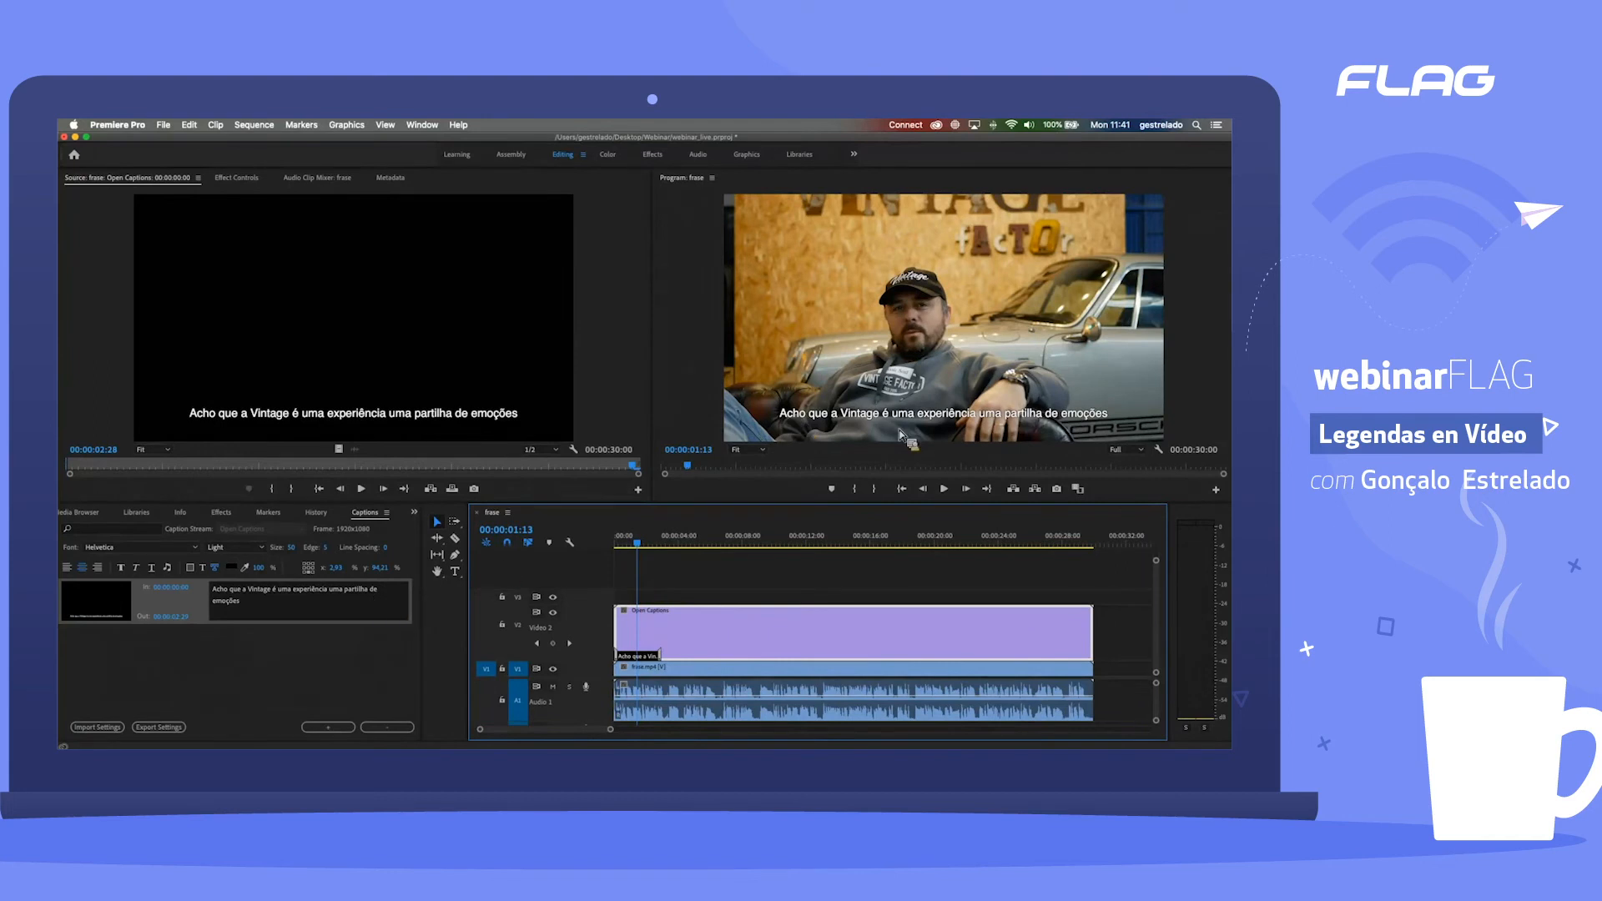
Step: Reduce the caption's text size to 36
left_click(292, 548)
type("43")
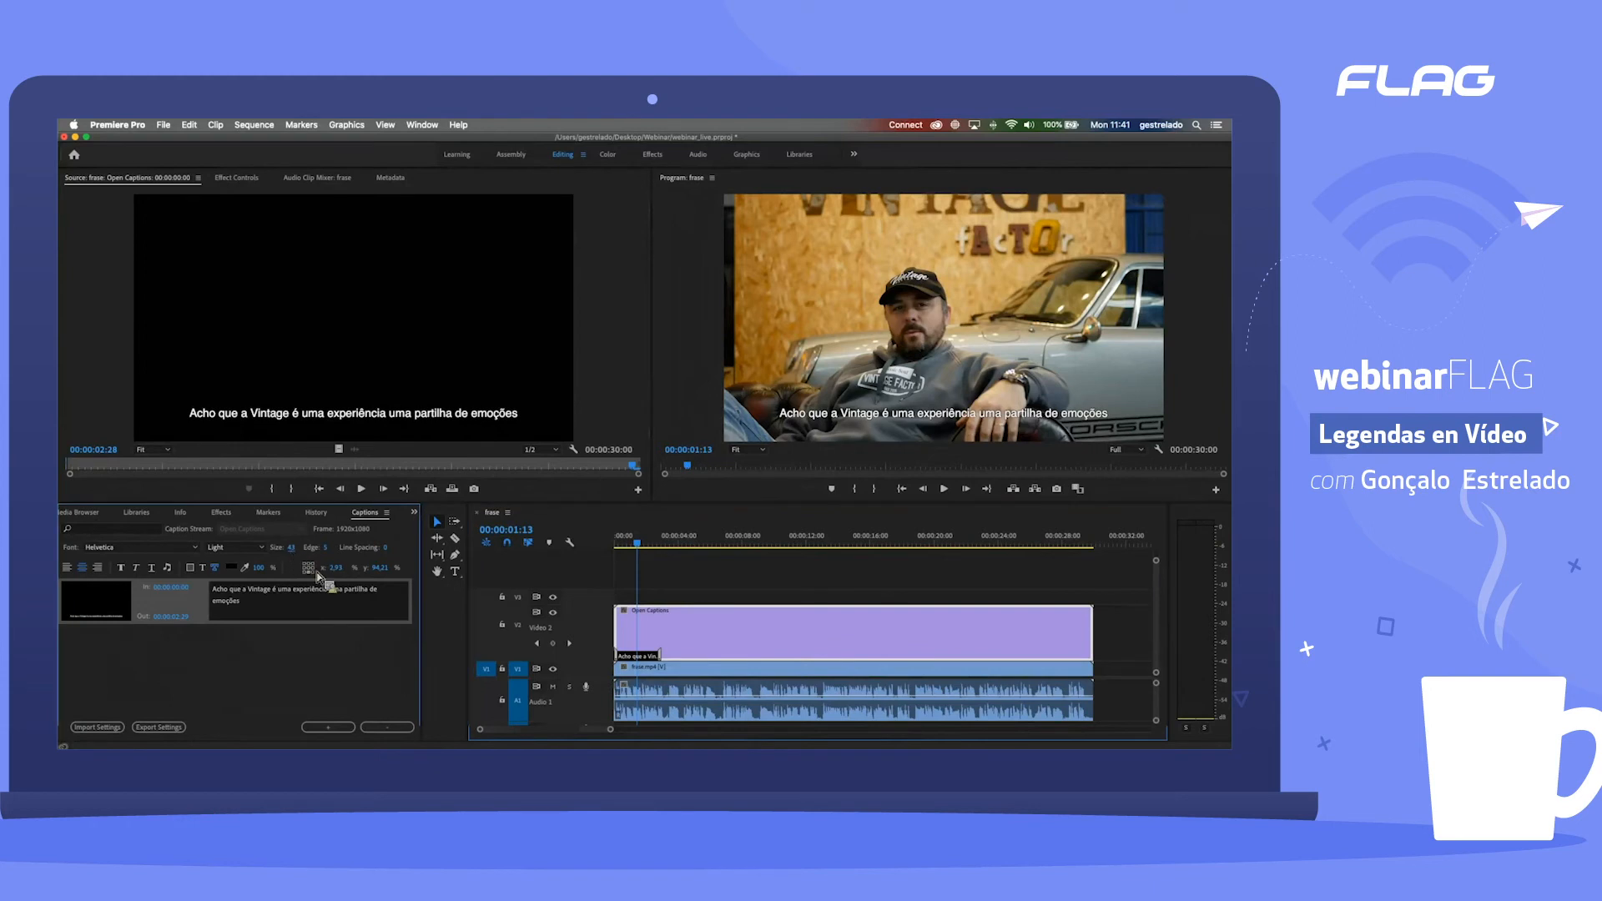
key("Return")
key("Return")
key("Return")
type("36")
key("Return")
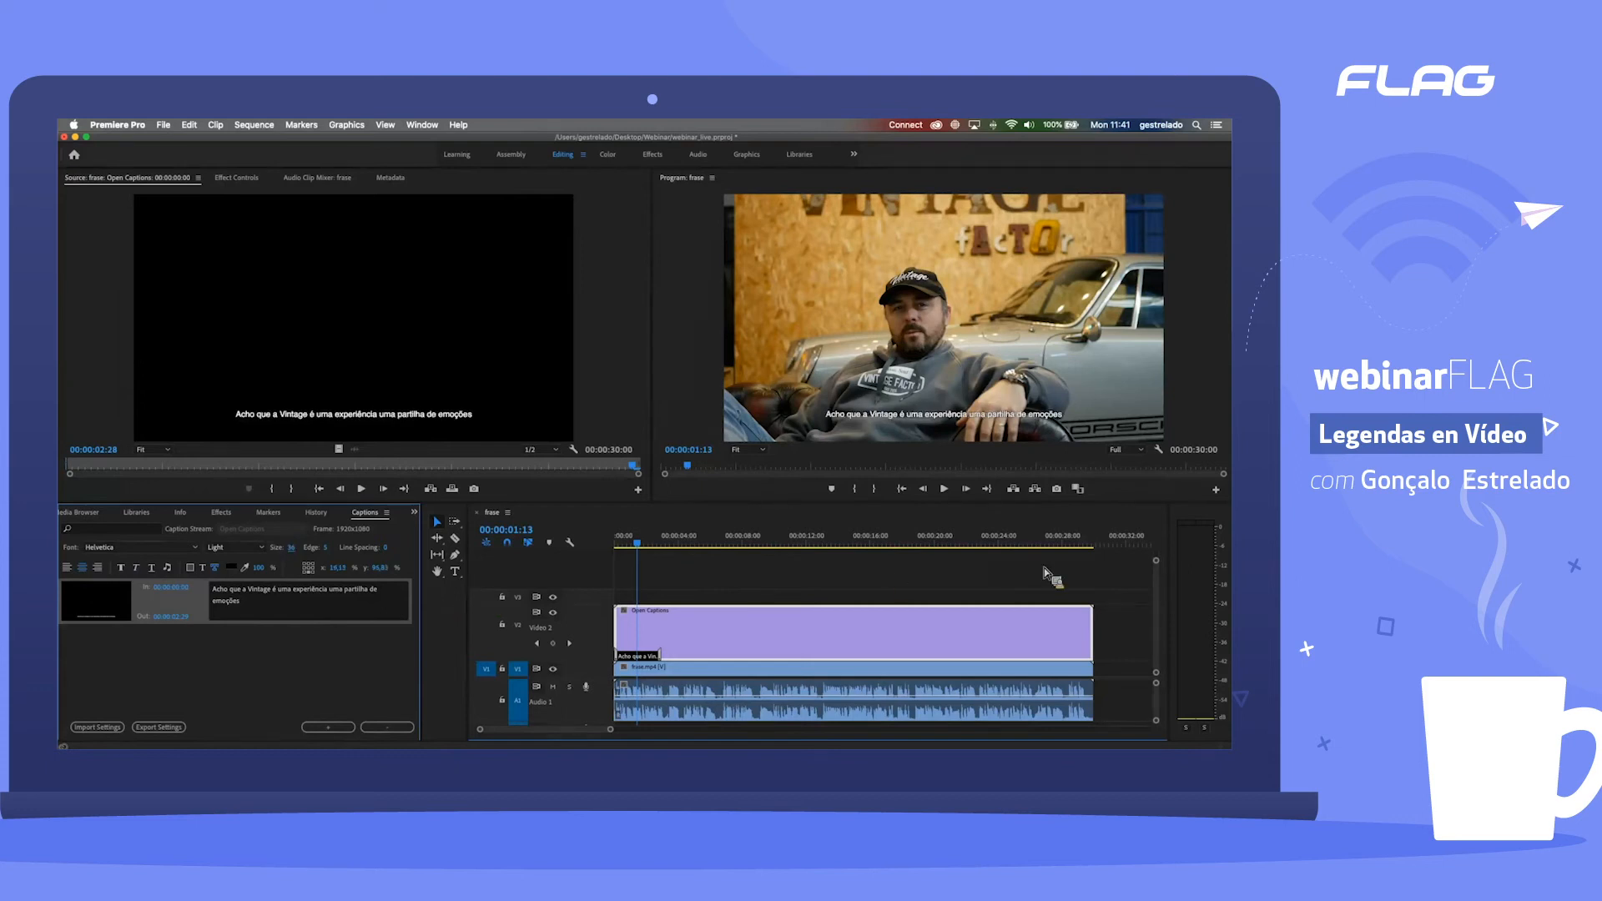
left_click(885, 380)
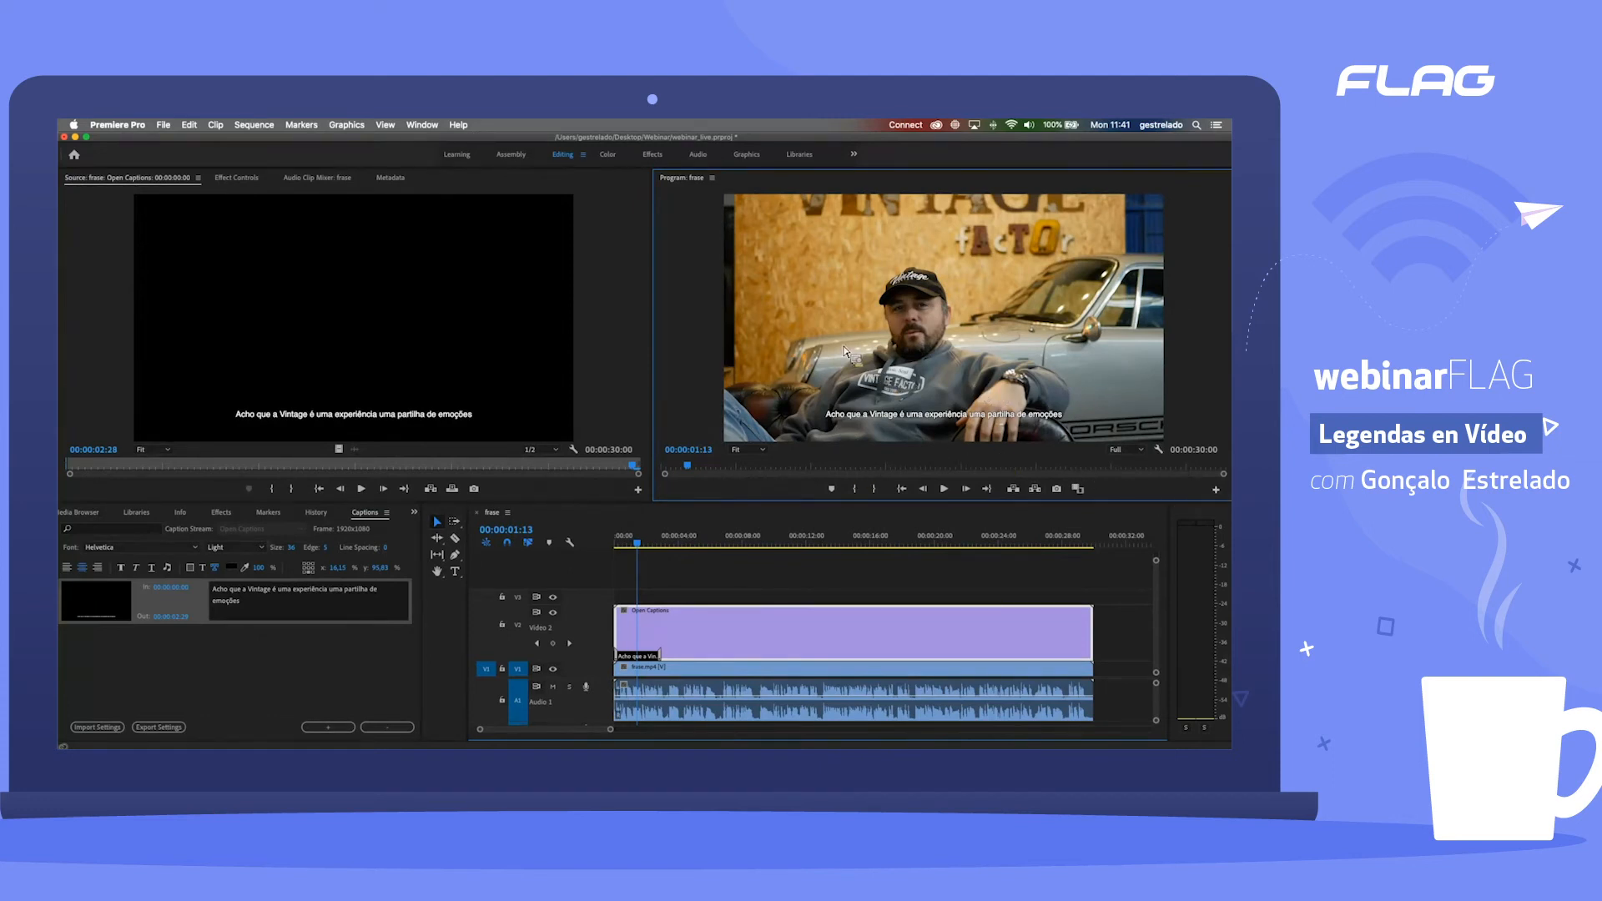
left_click(1216, 491)
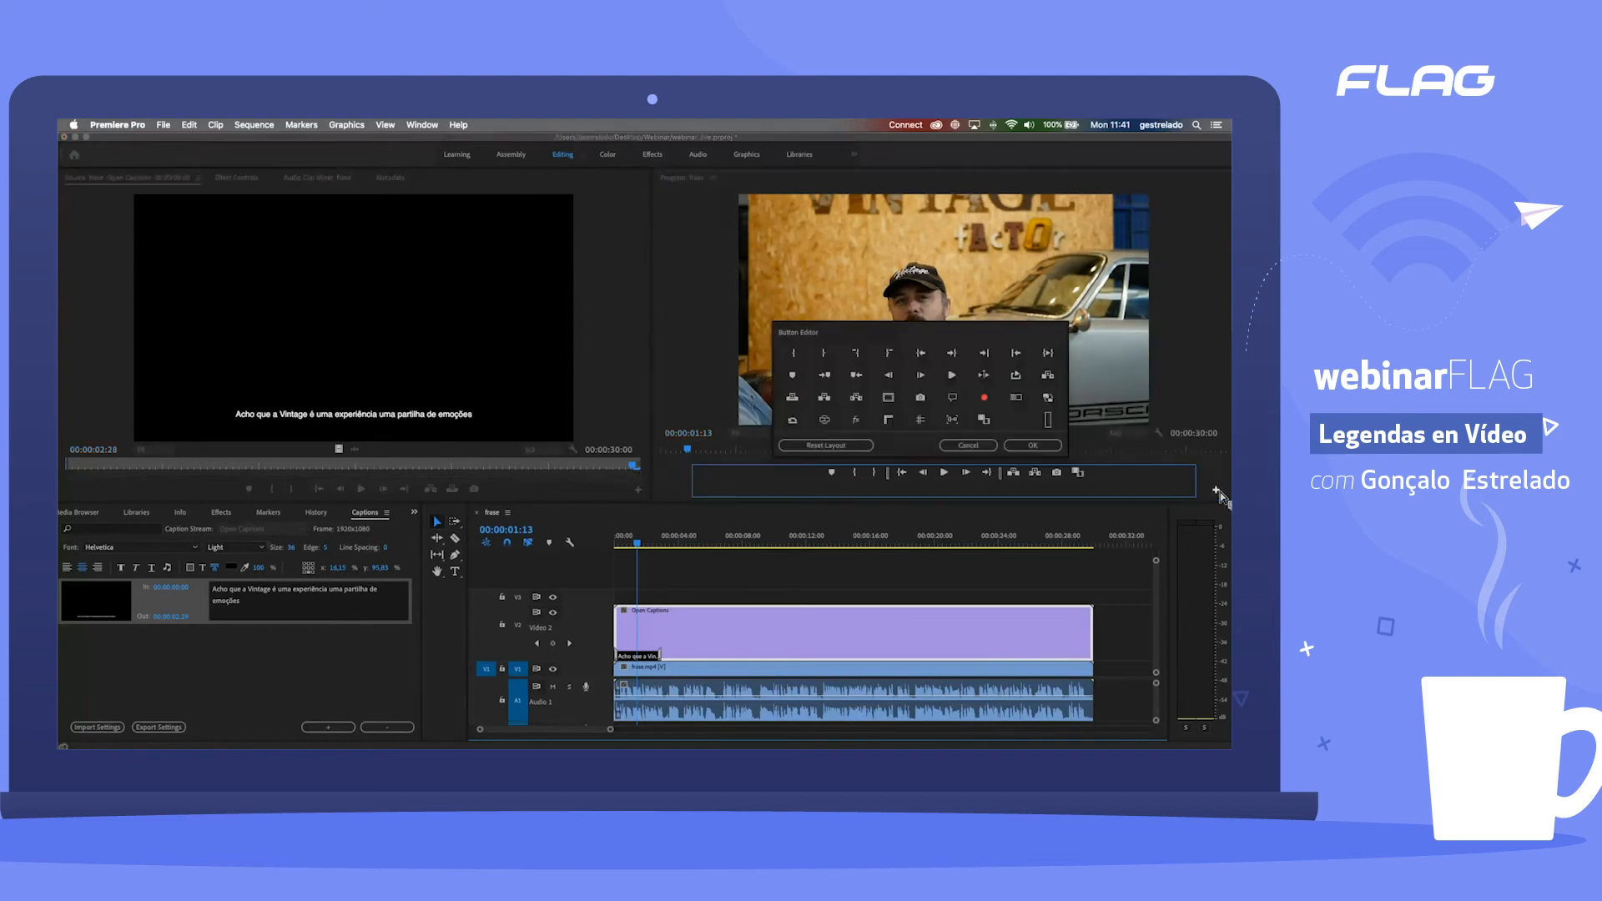
left_click_drag(1048, 420, 791, 422)
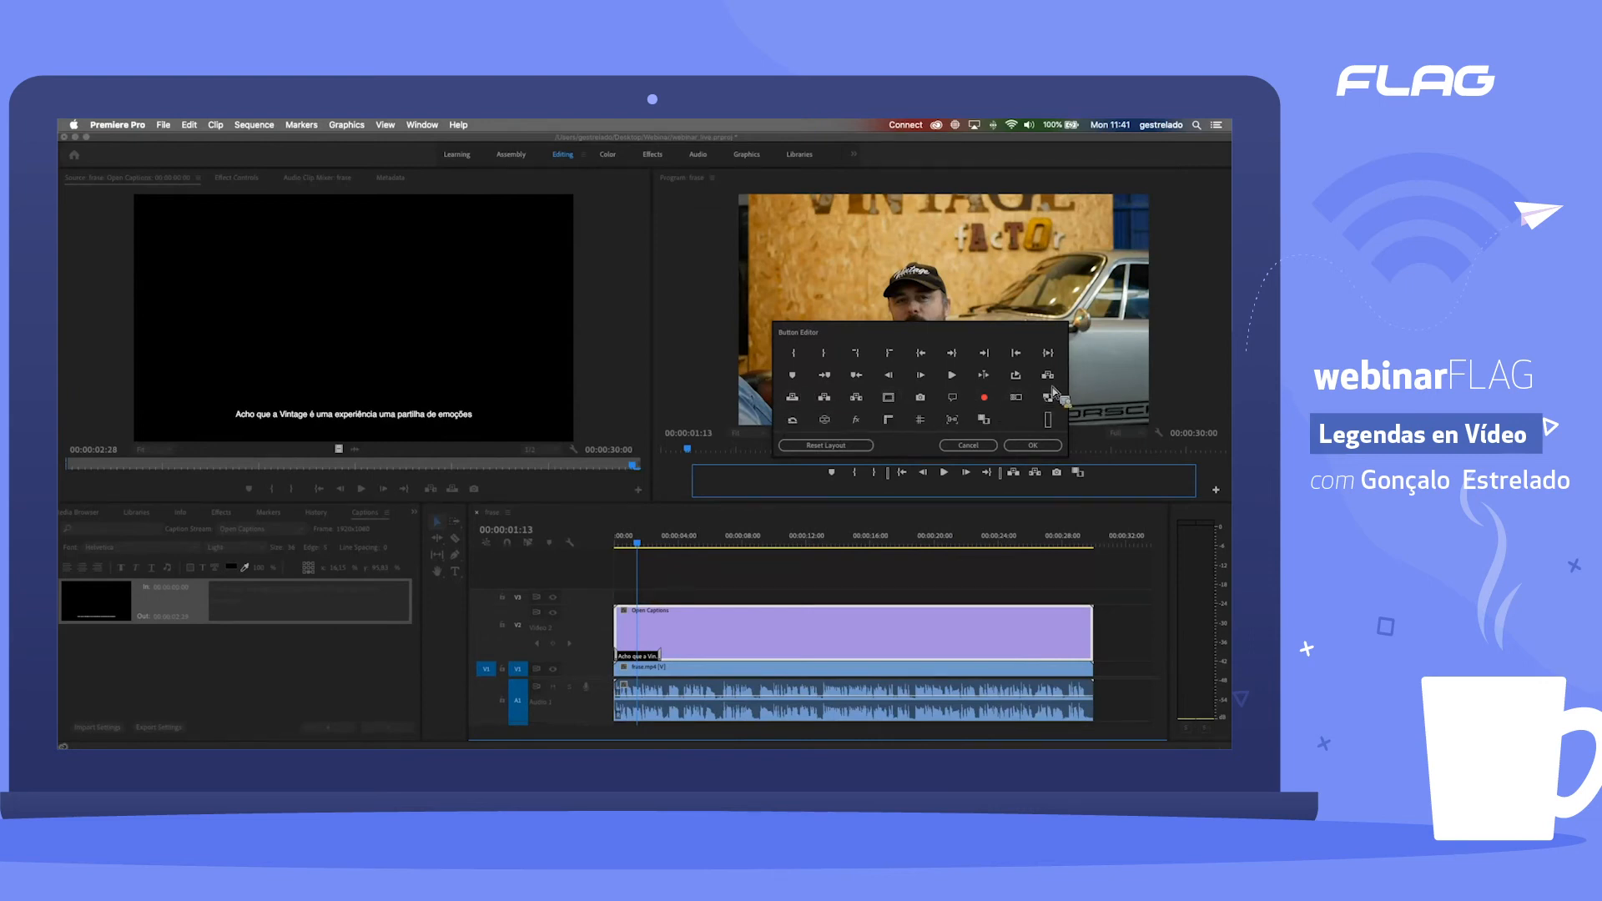
left_click_drag(953, 386, 973, 460)
left_click(972, 451)
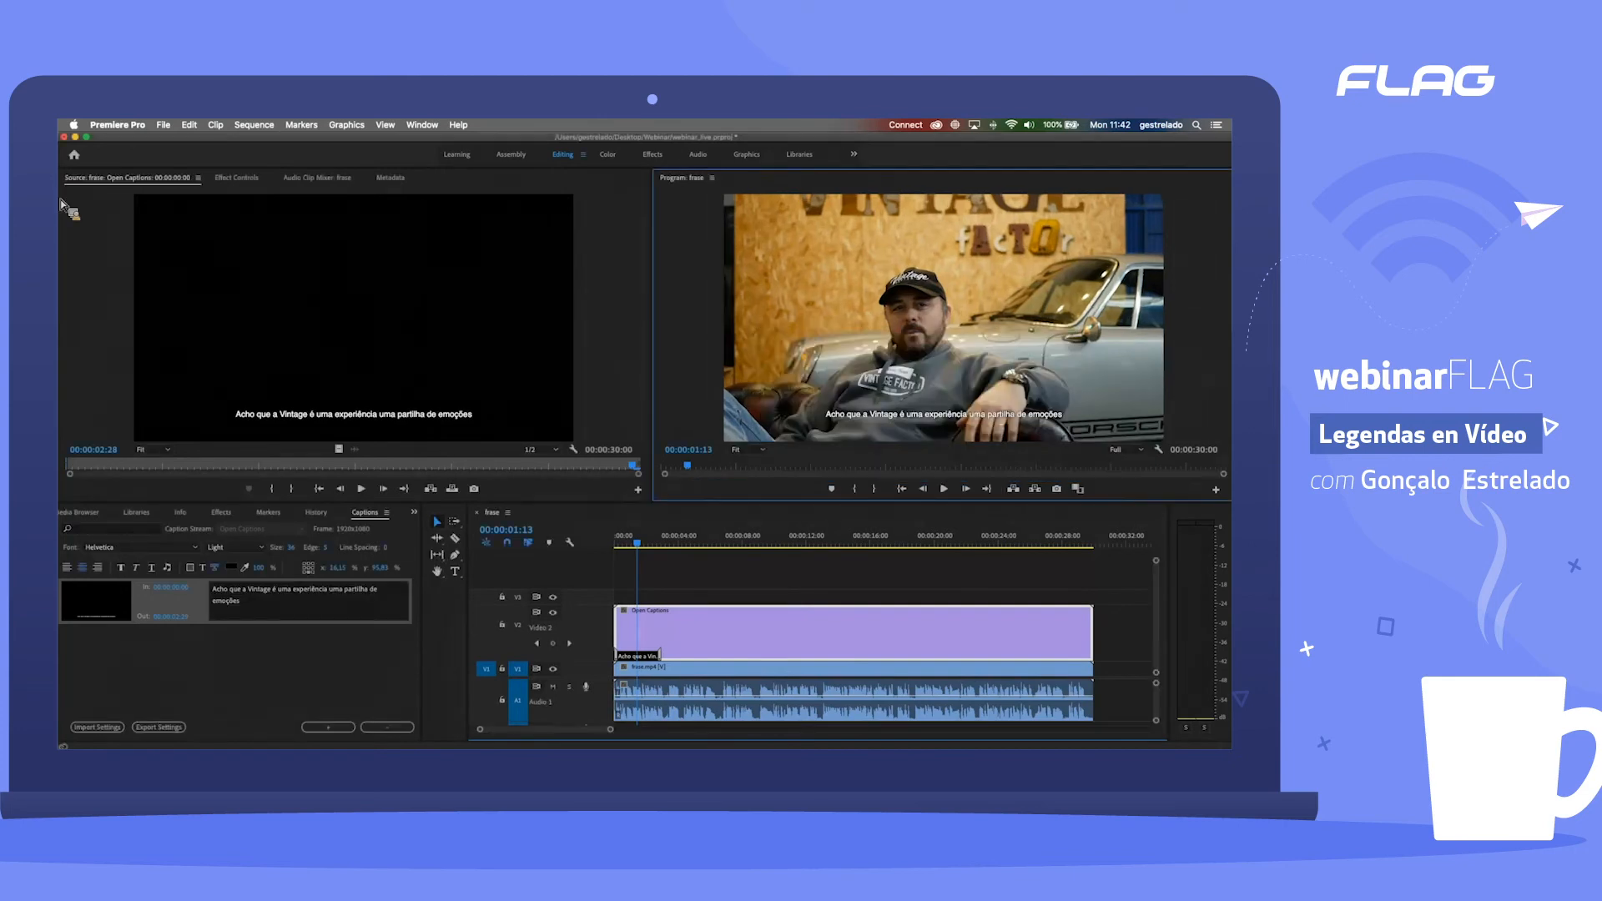
Step: Assign the shortcut Shift+Cmd+Ç to the Toggle Full Screen command and preview the caption full screen with it
left_click(116, 125)
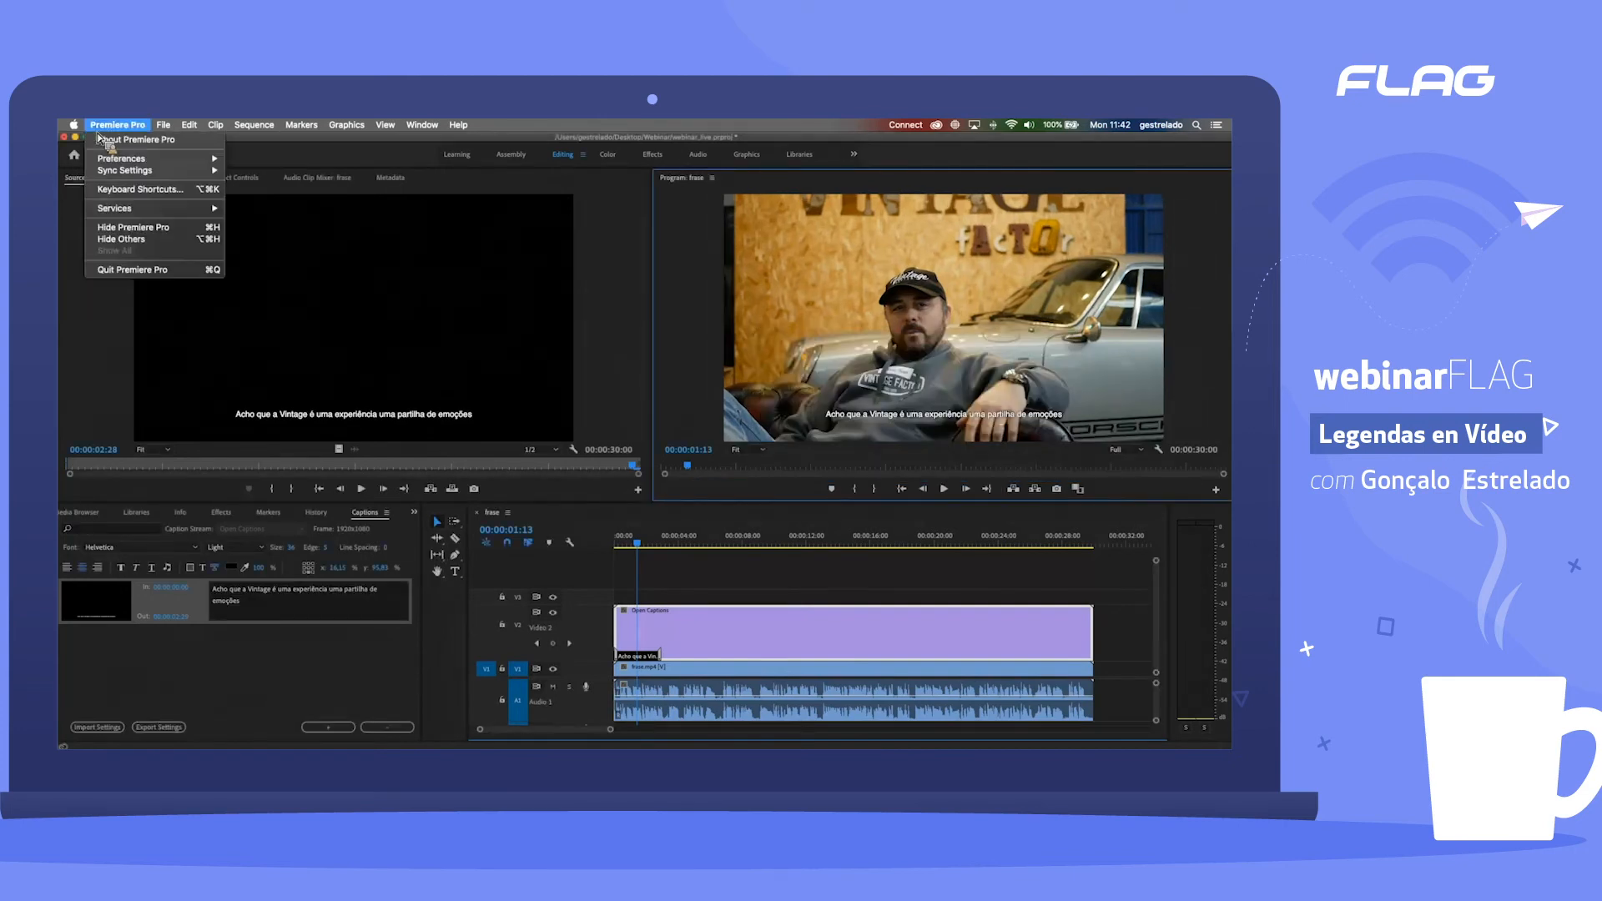
left_click(134, 190)
type("full s")
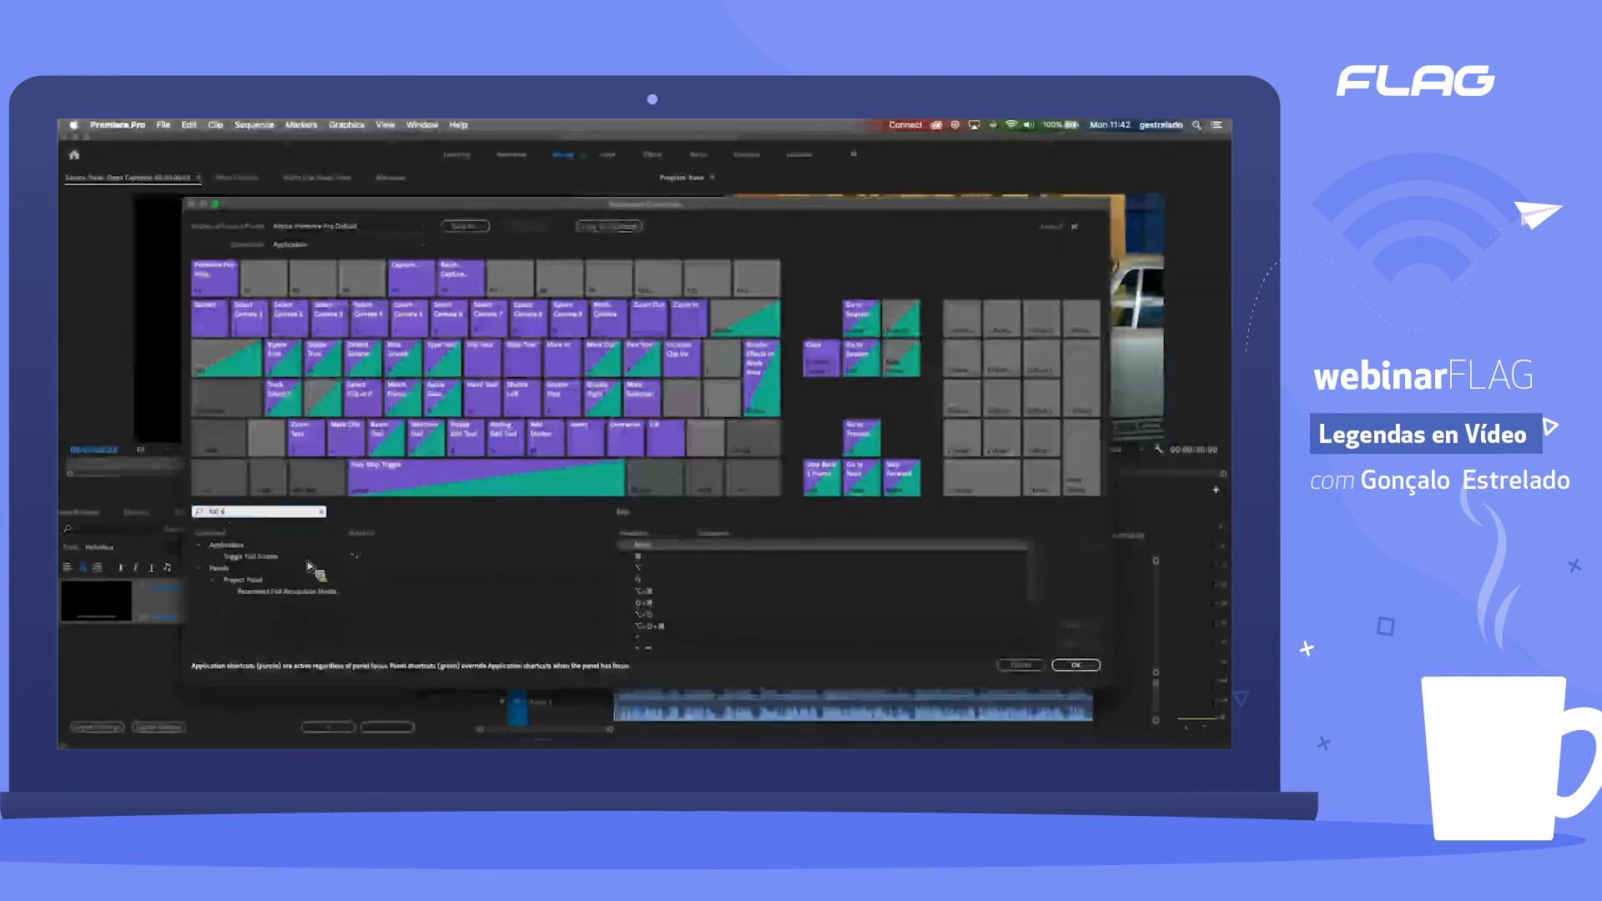
left_click(357, 557)
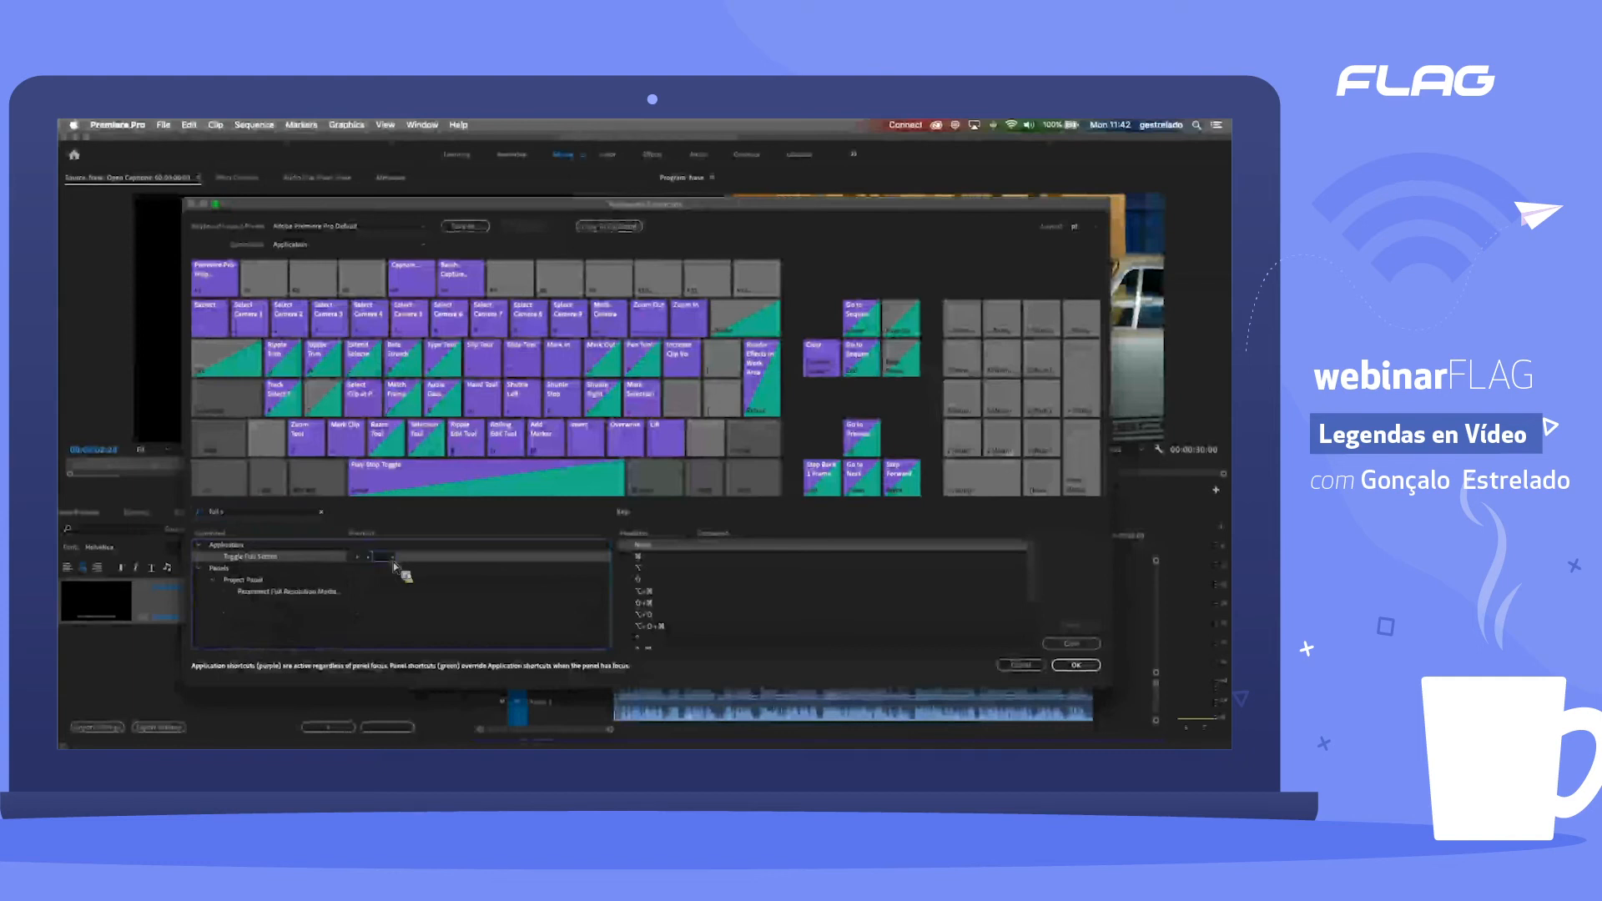
key("shift+super")
key("shift+super+ccedilla")
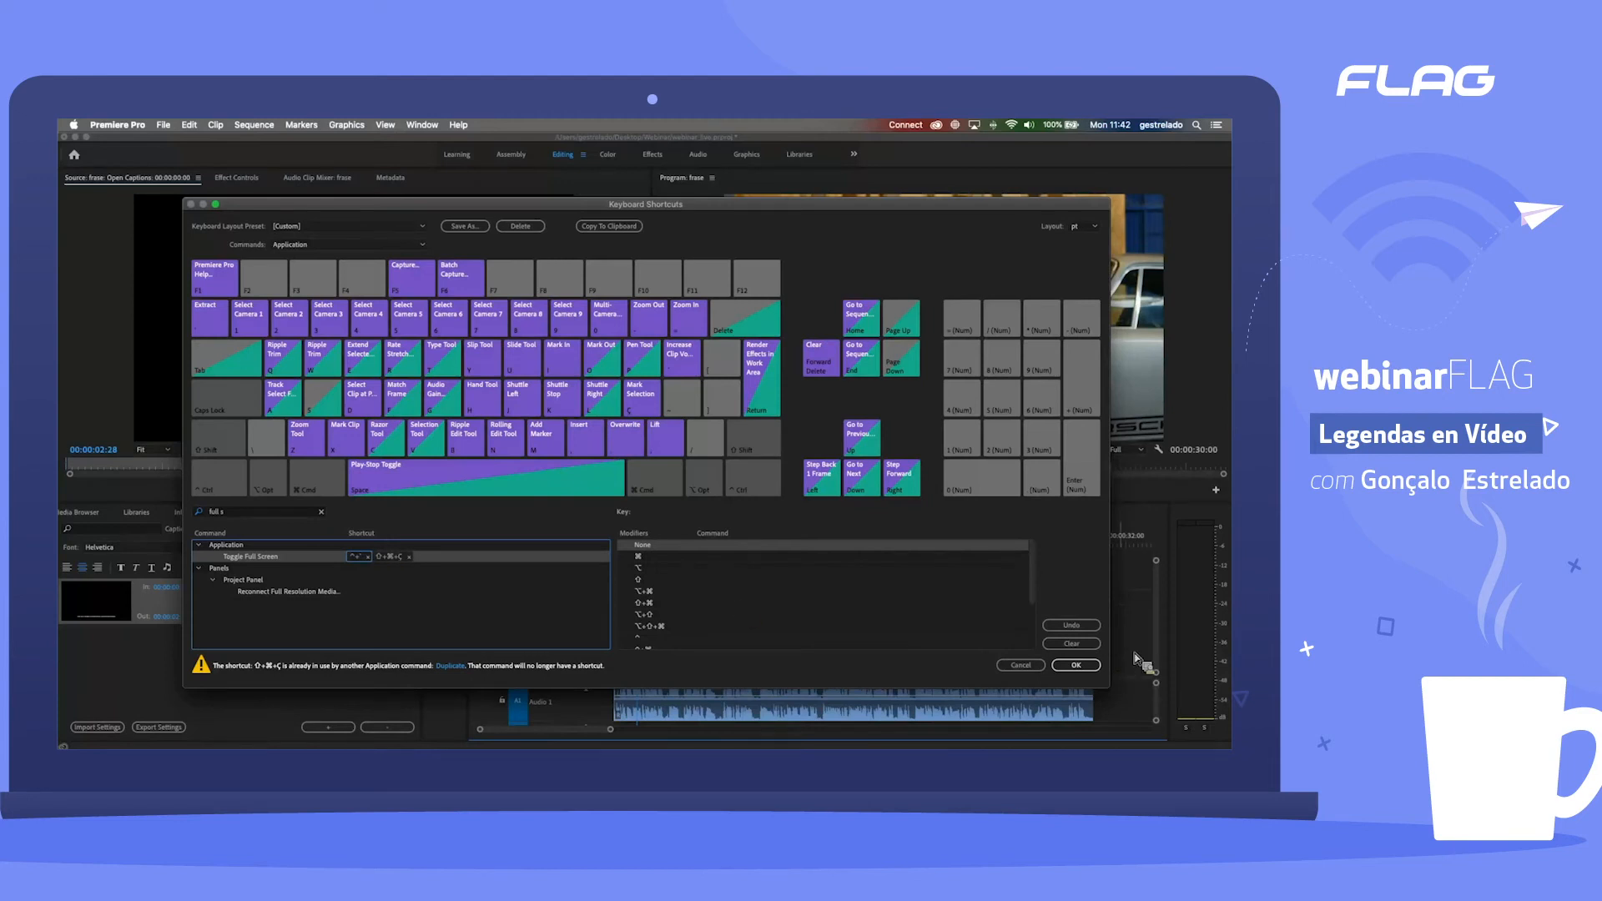
left_click(1085, 666)
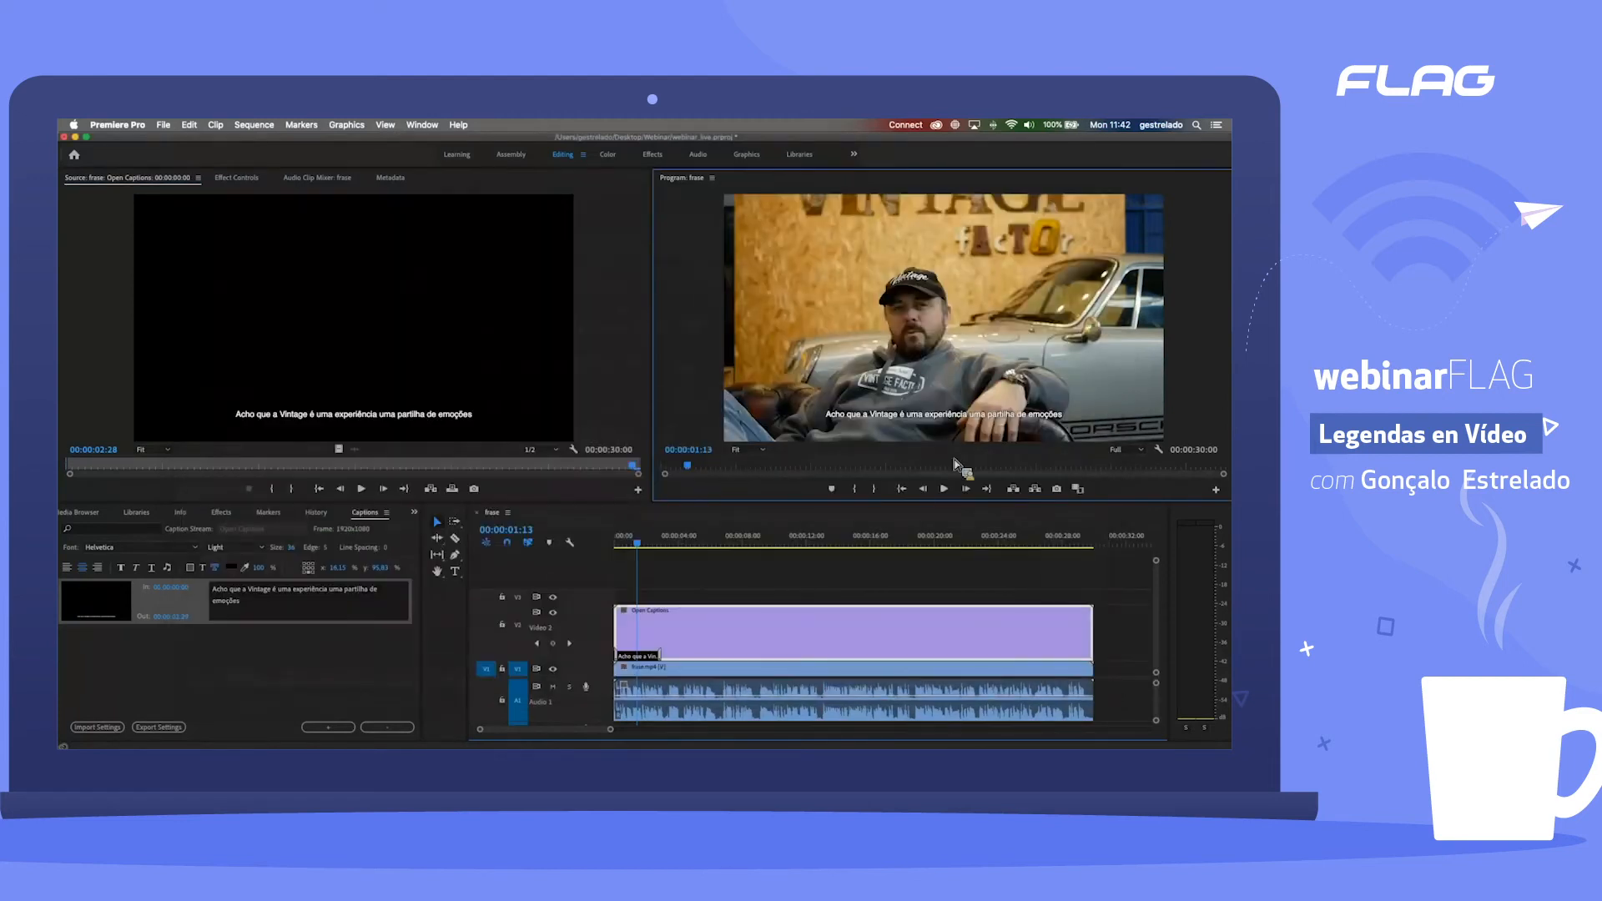
key("shift+super+ccedilla")
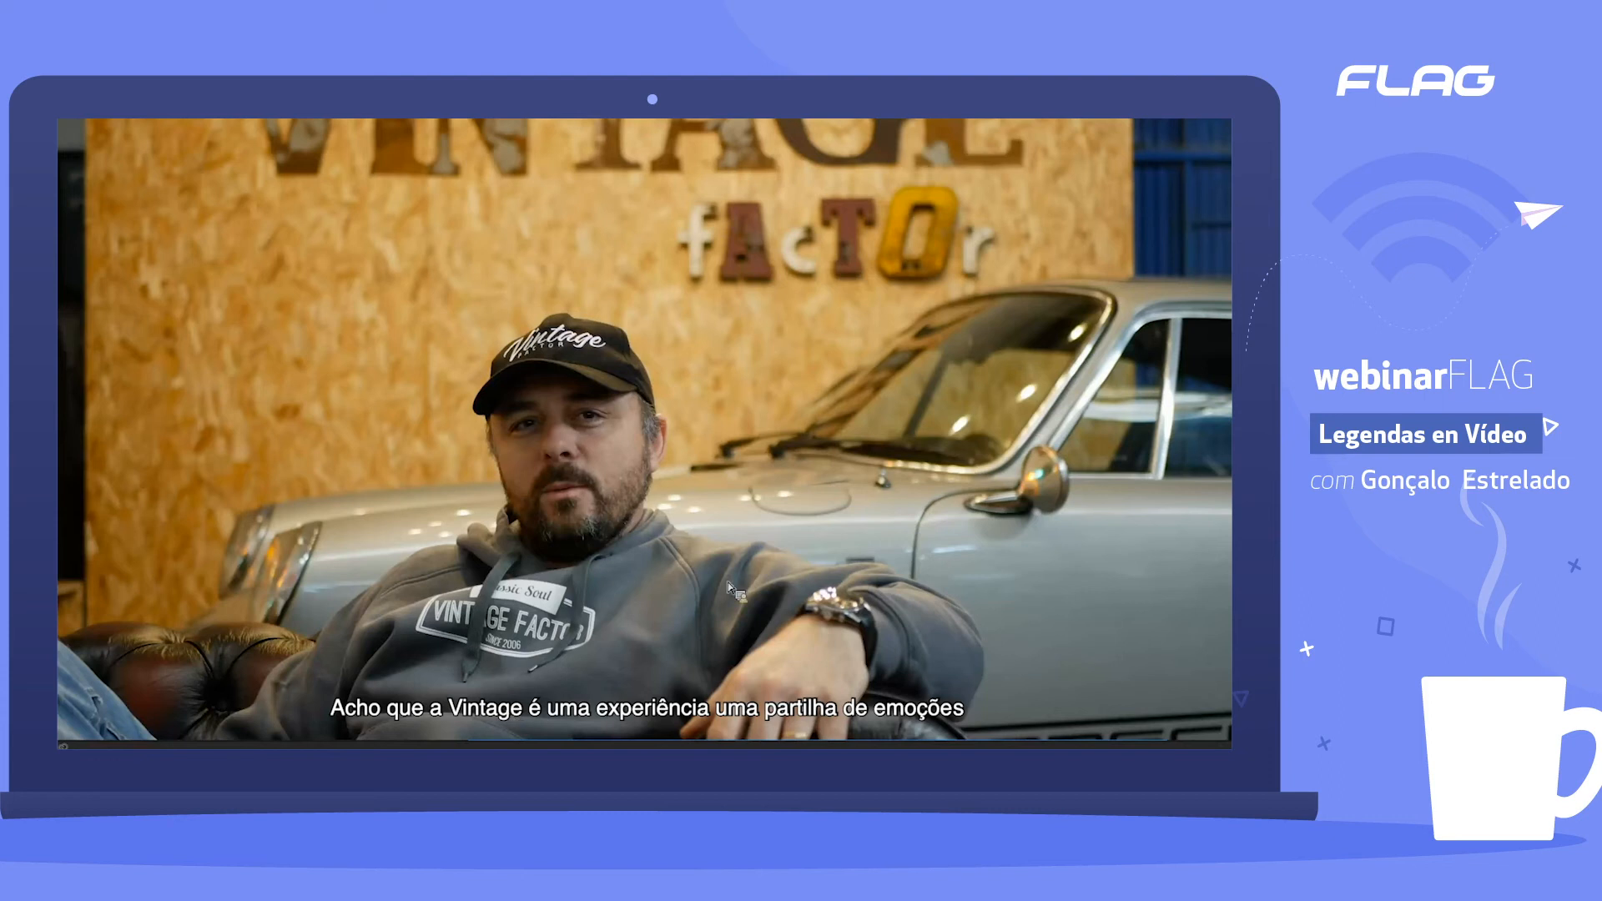
key("Escape")
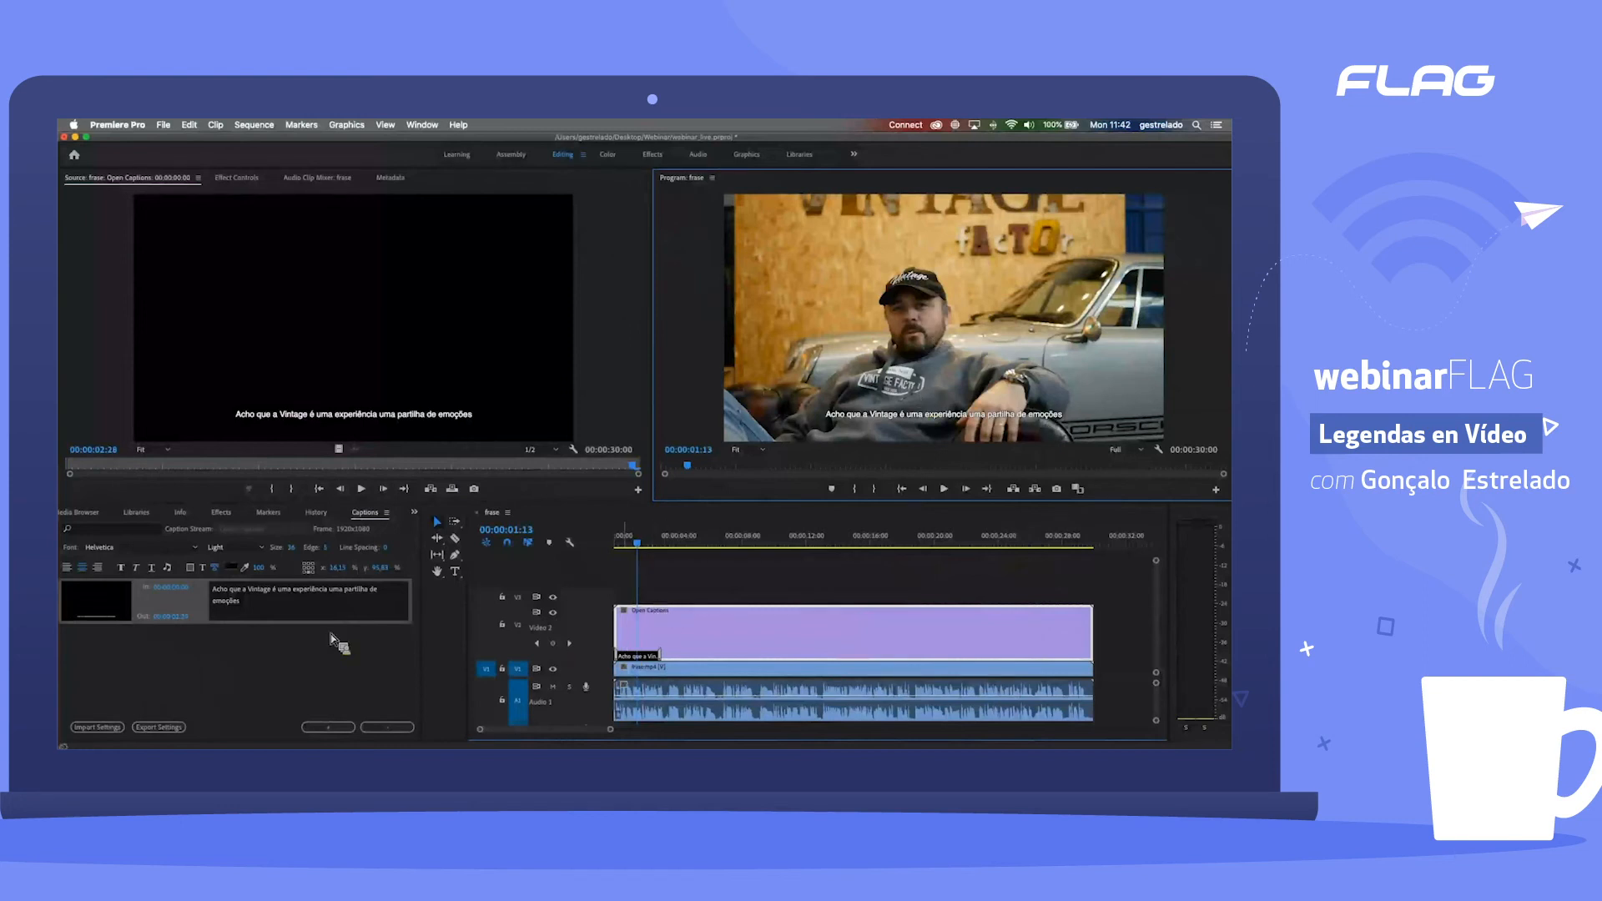
Step: Add a second, blank caption after the existing one and activate its text for editing
left_click(226, 622)
left_click(227, 621)
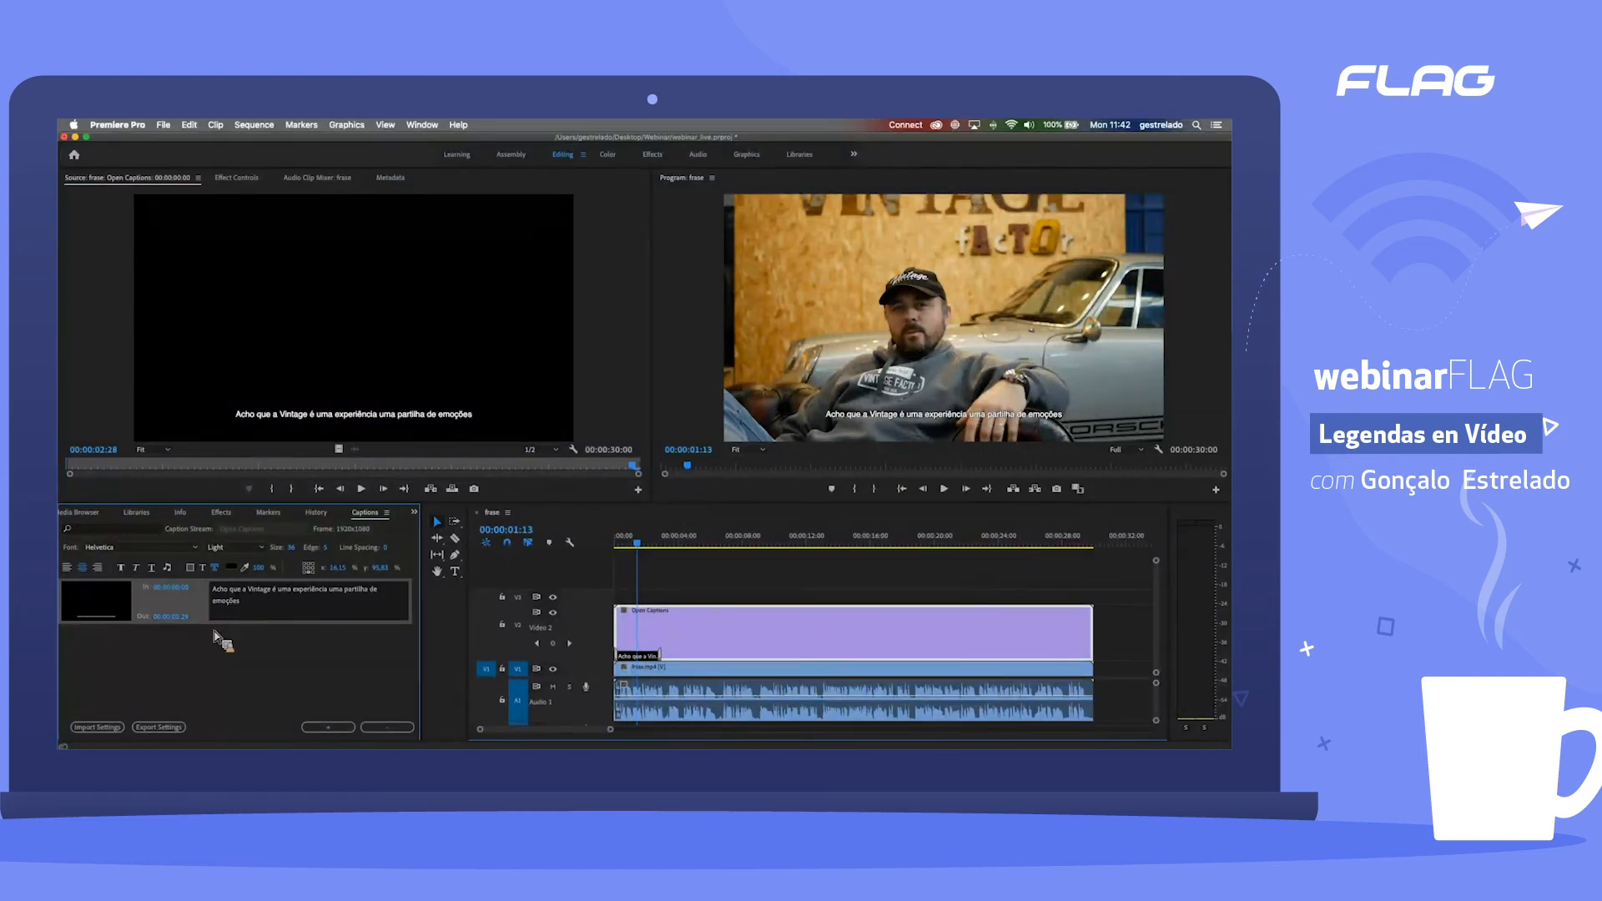
left_click(328, 728)
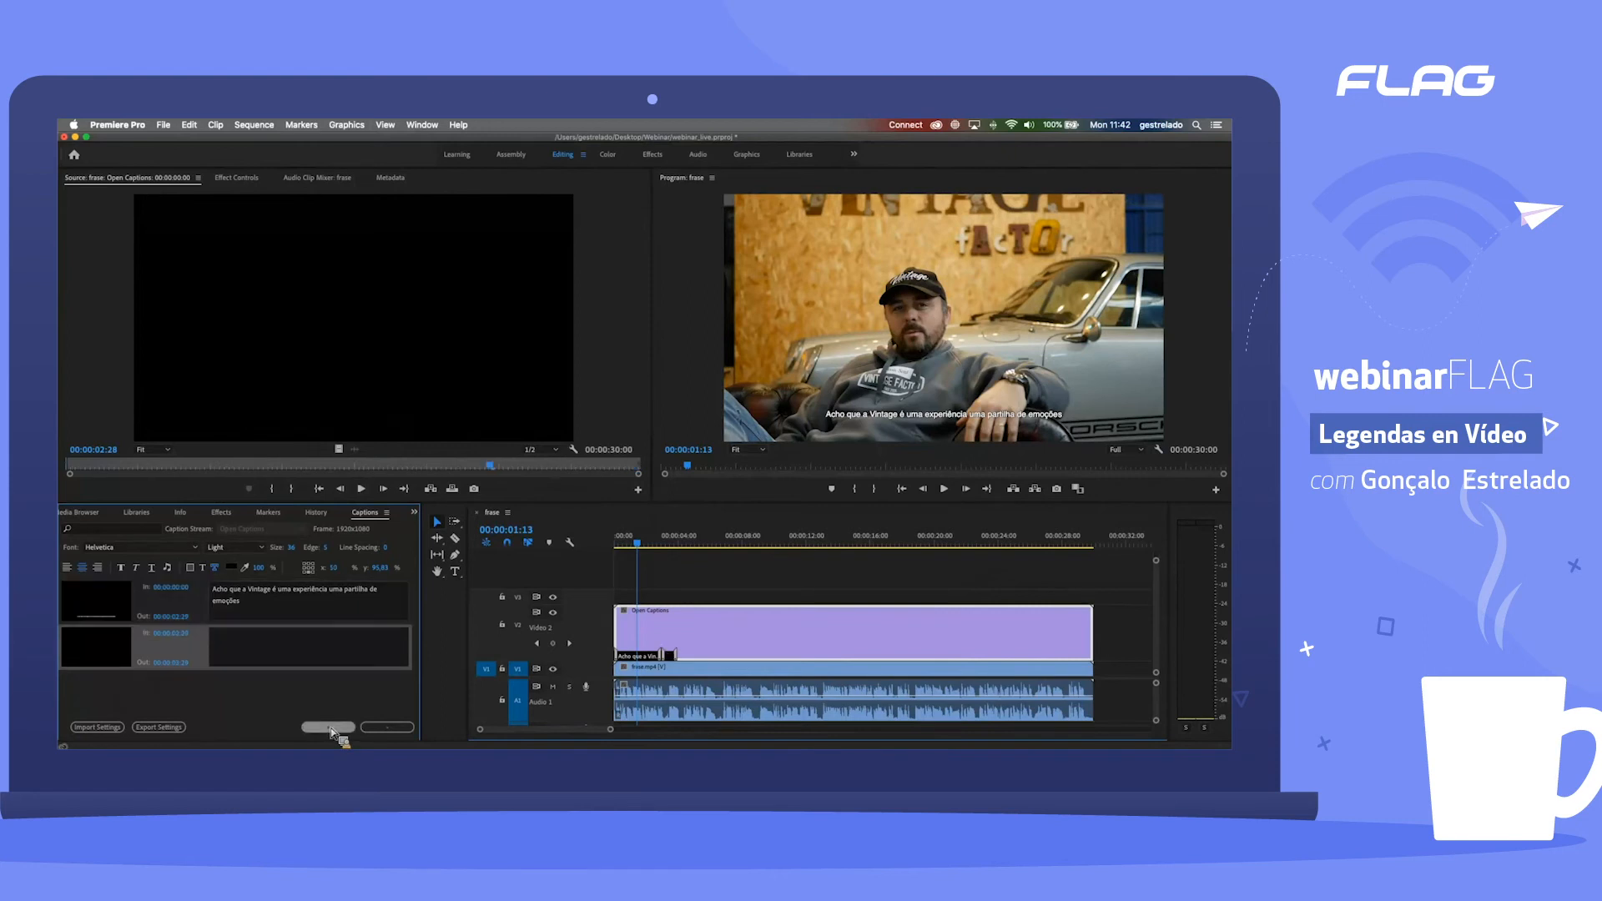
left_click(264, 660)
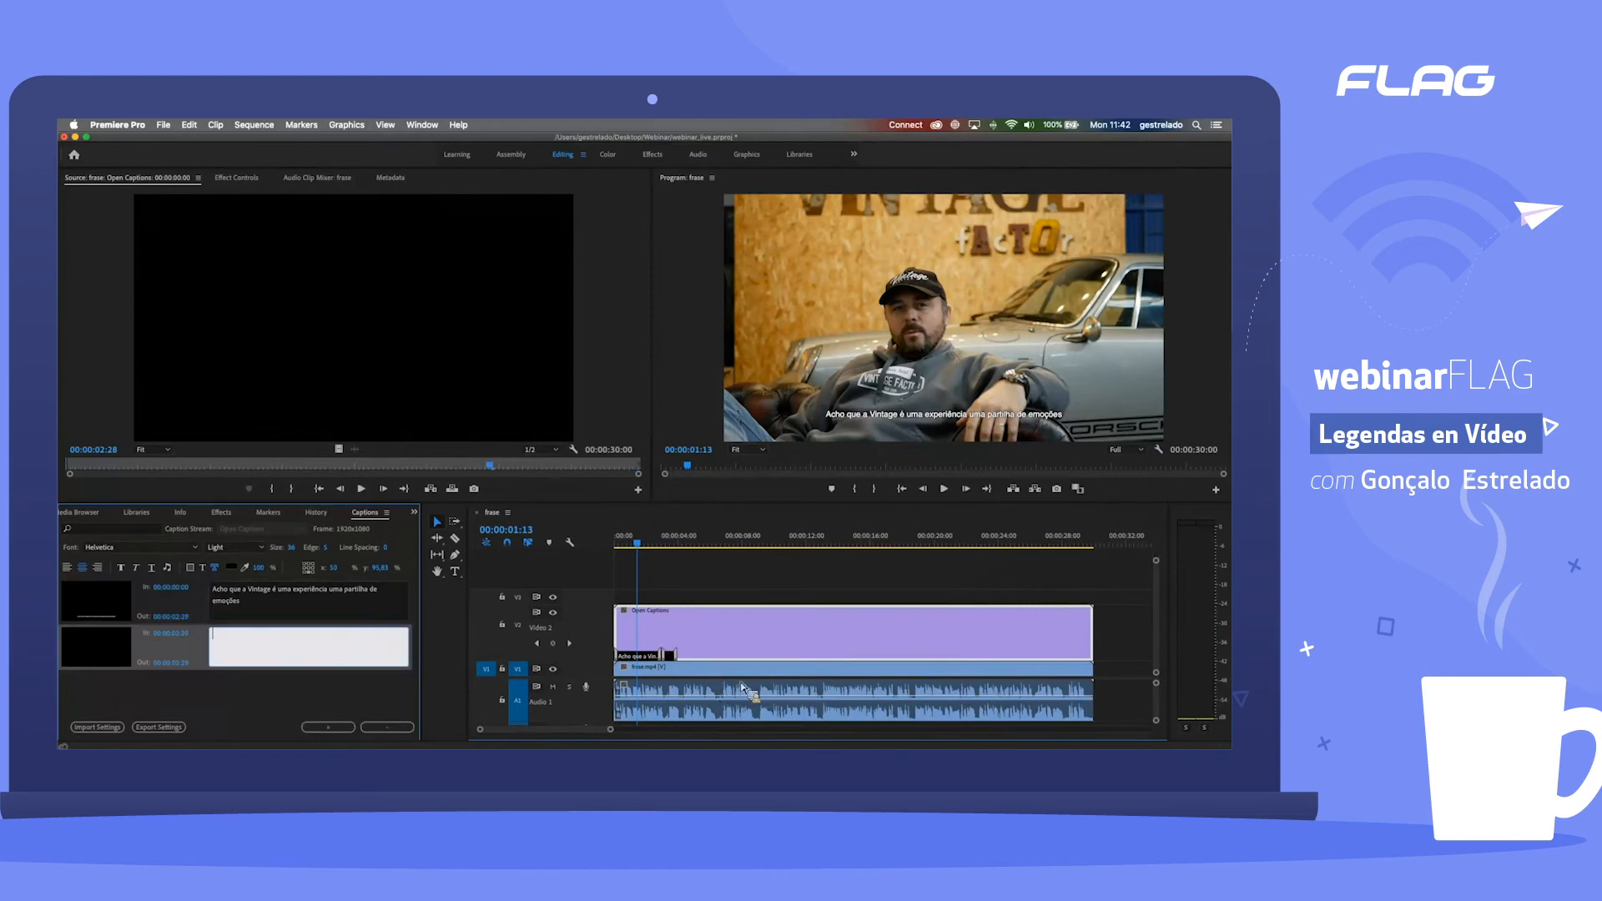
Step: Shift the blank second caption to start at 00:00:03:11 on the timeline and shorten it to end at 00:00:04:02
left_click(652, 542)
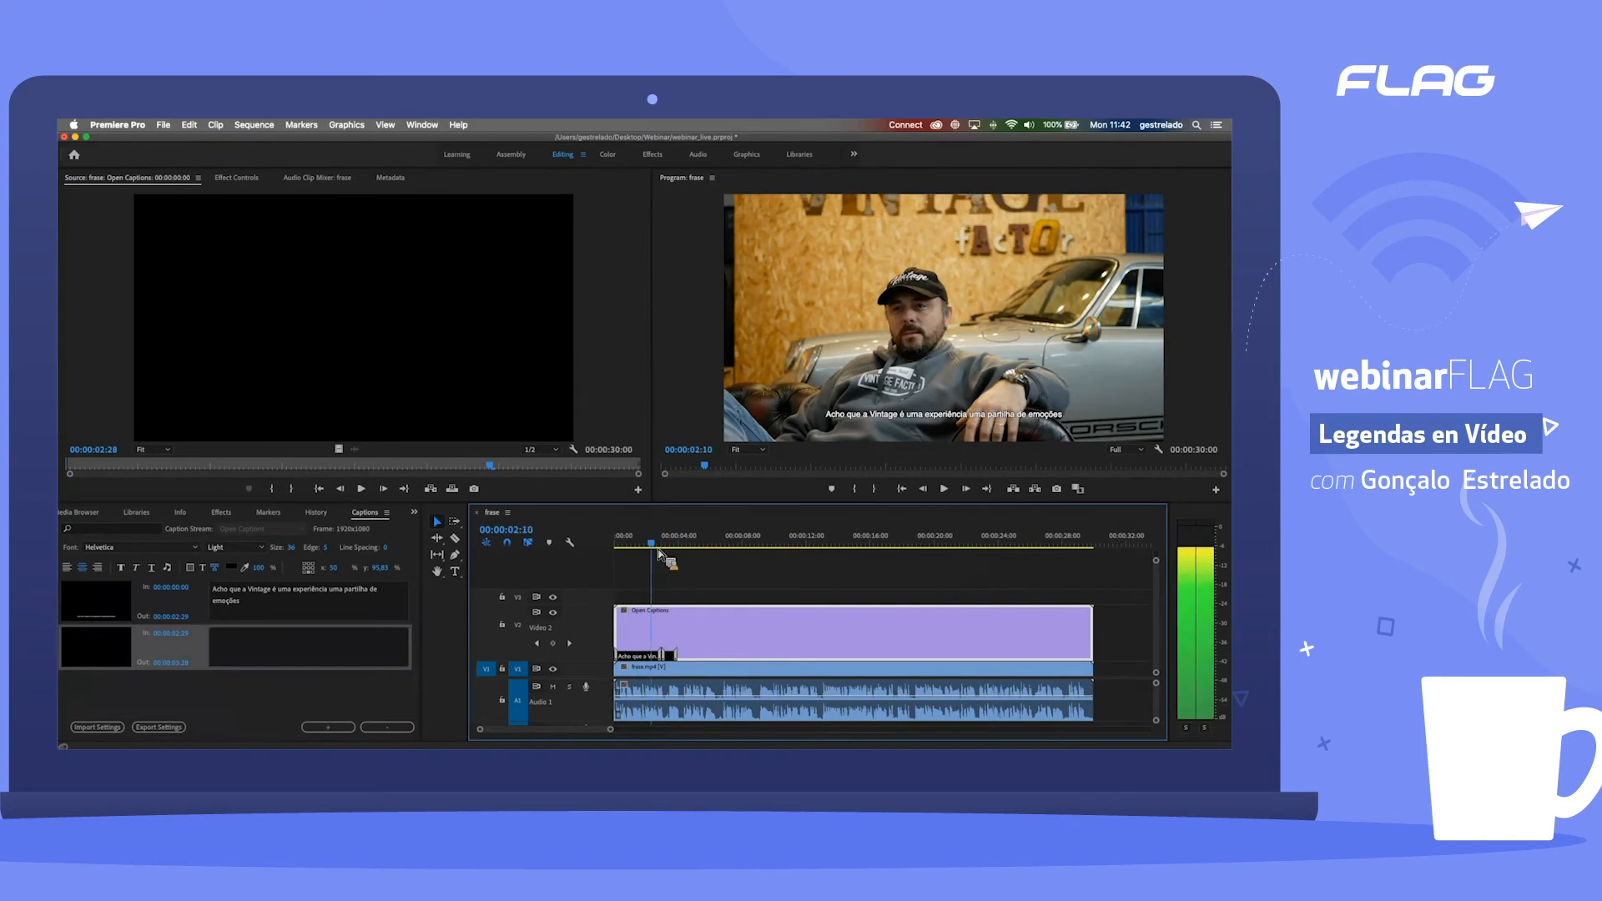
left_click_drag(610, 731, 567, 736)
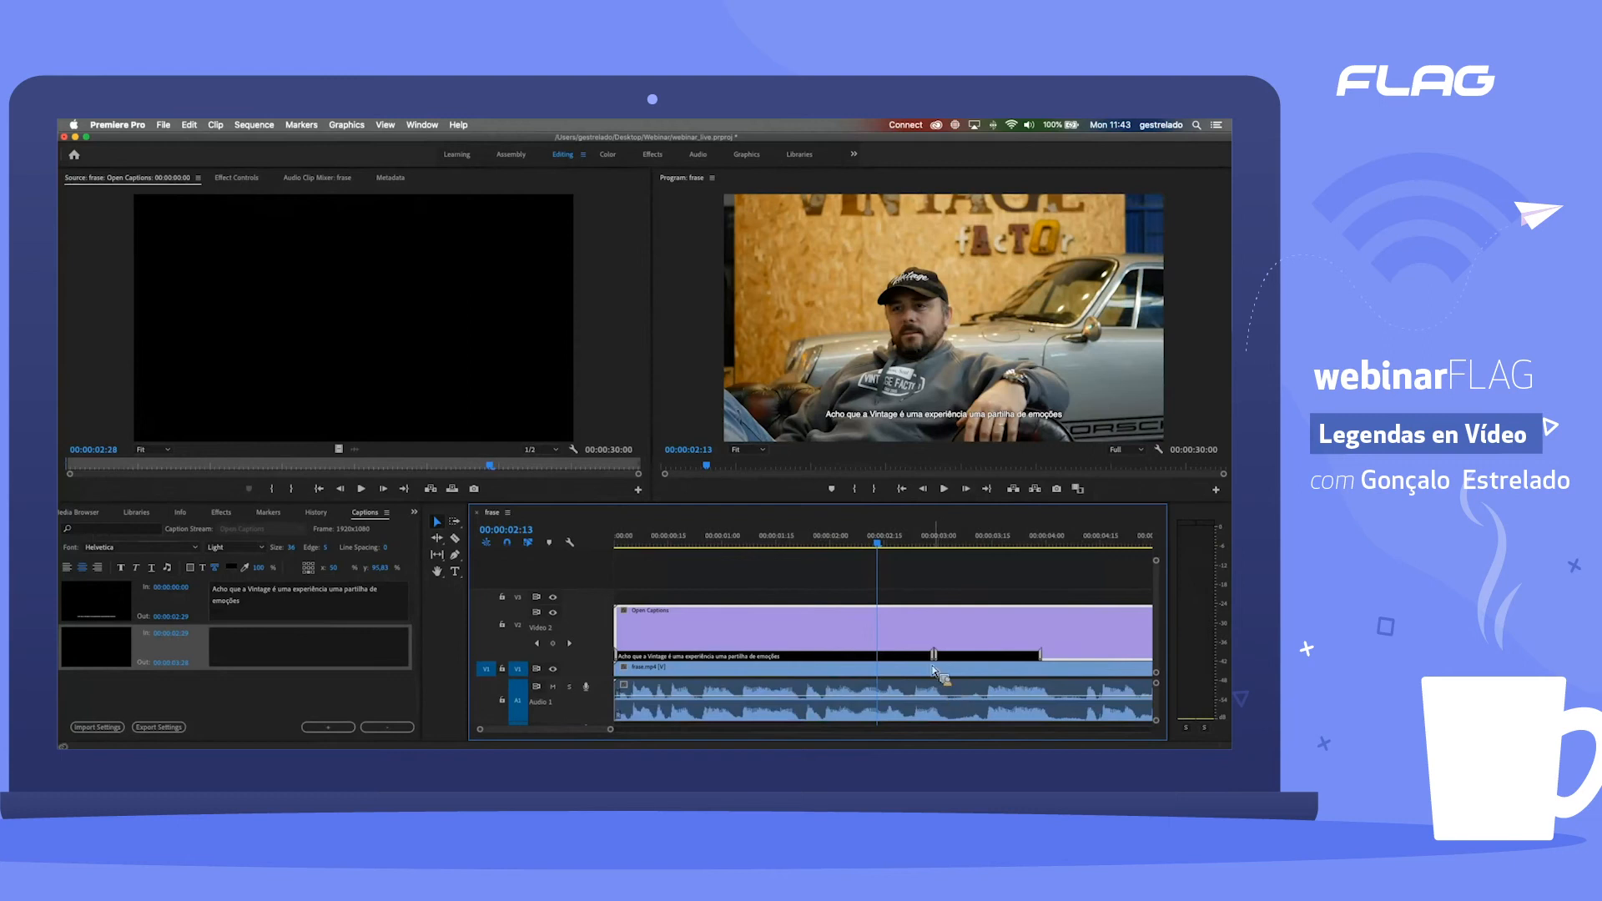
left_click_drag(984, 662, 1001, 699)
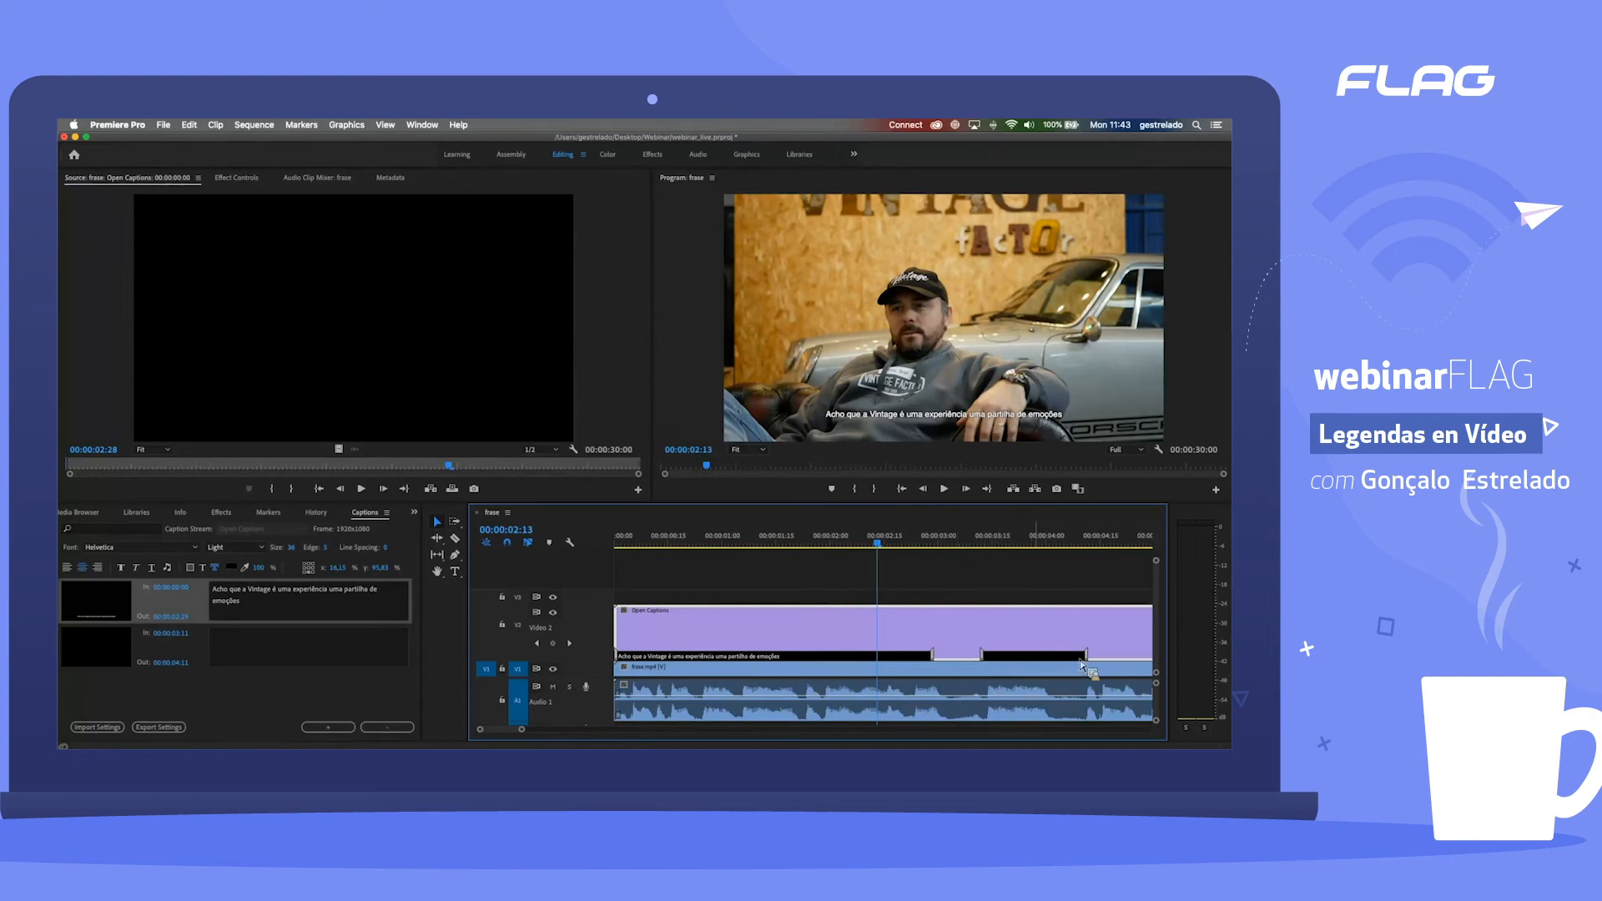
left_click_drag(1085, 662, 1051, 663)
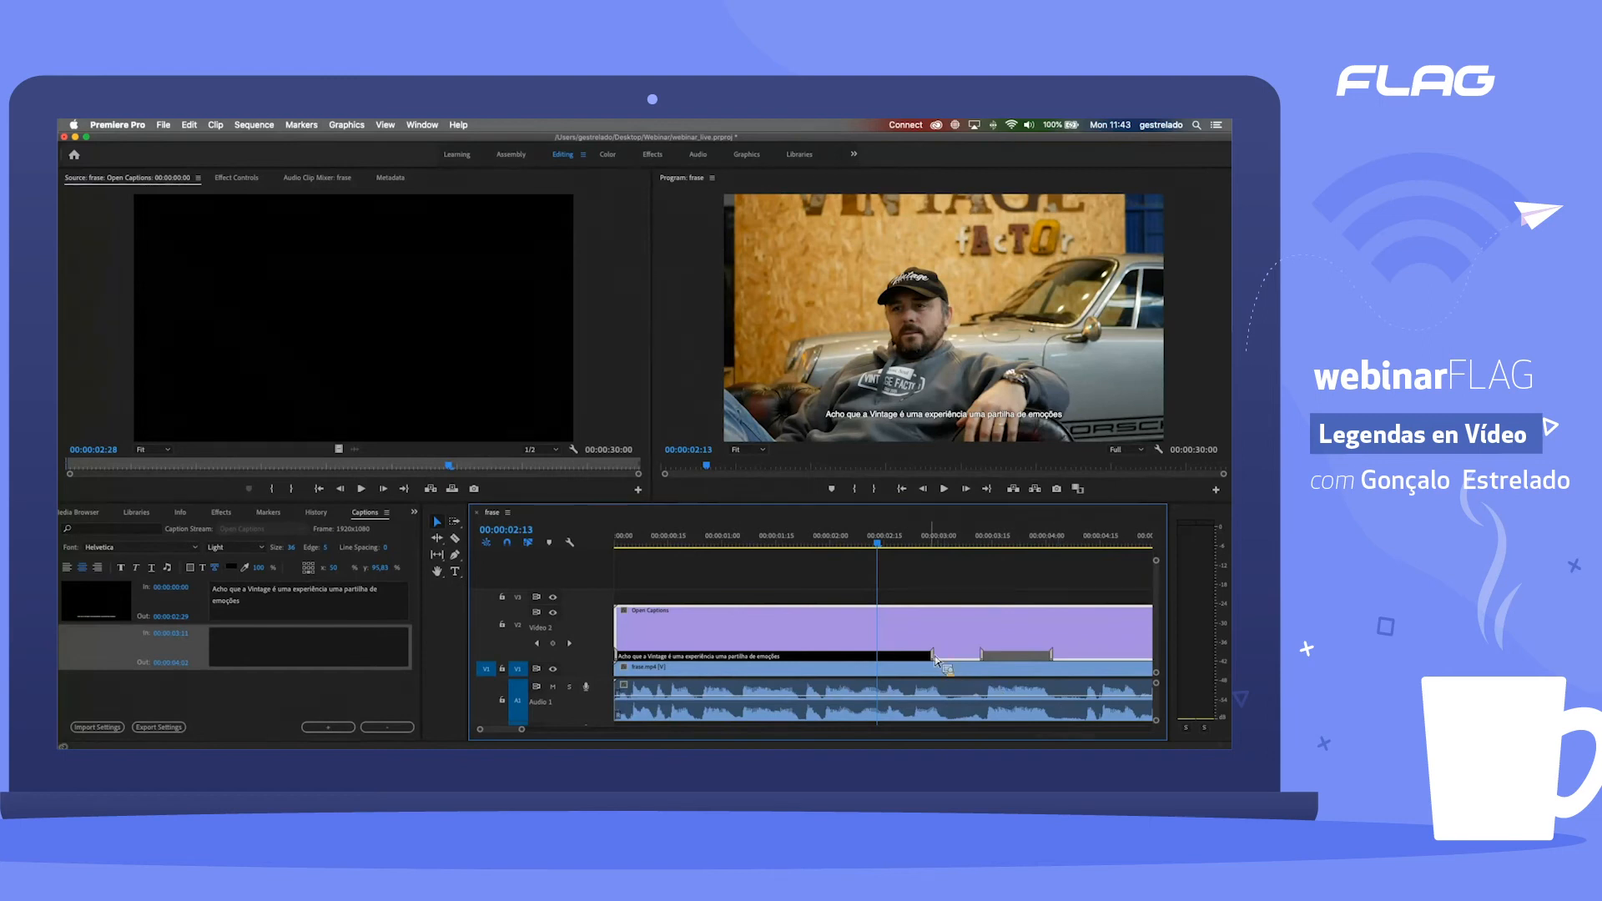
Step: Extend the first caption's end to 00:00:03:02 on the timeline and play that passage to check the timing
left_click_drag(935, 659, 943, 663)
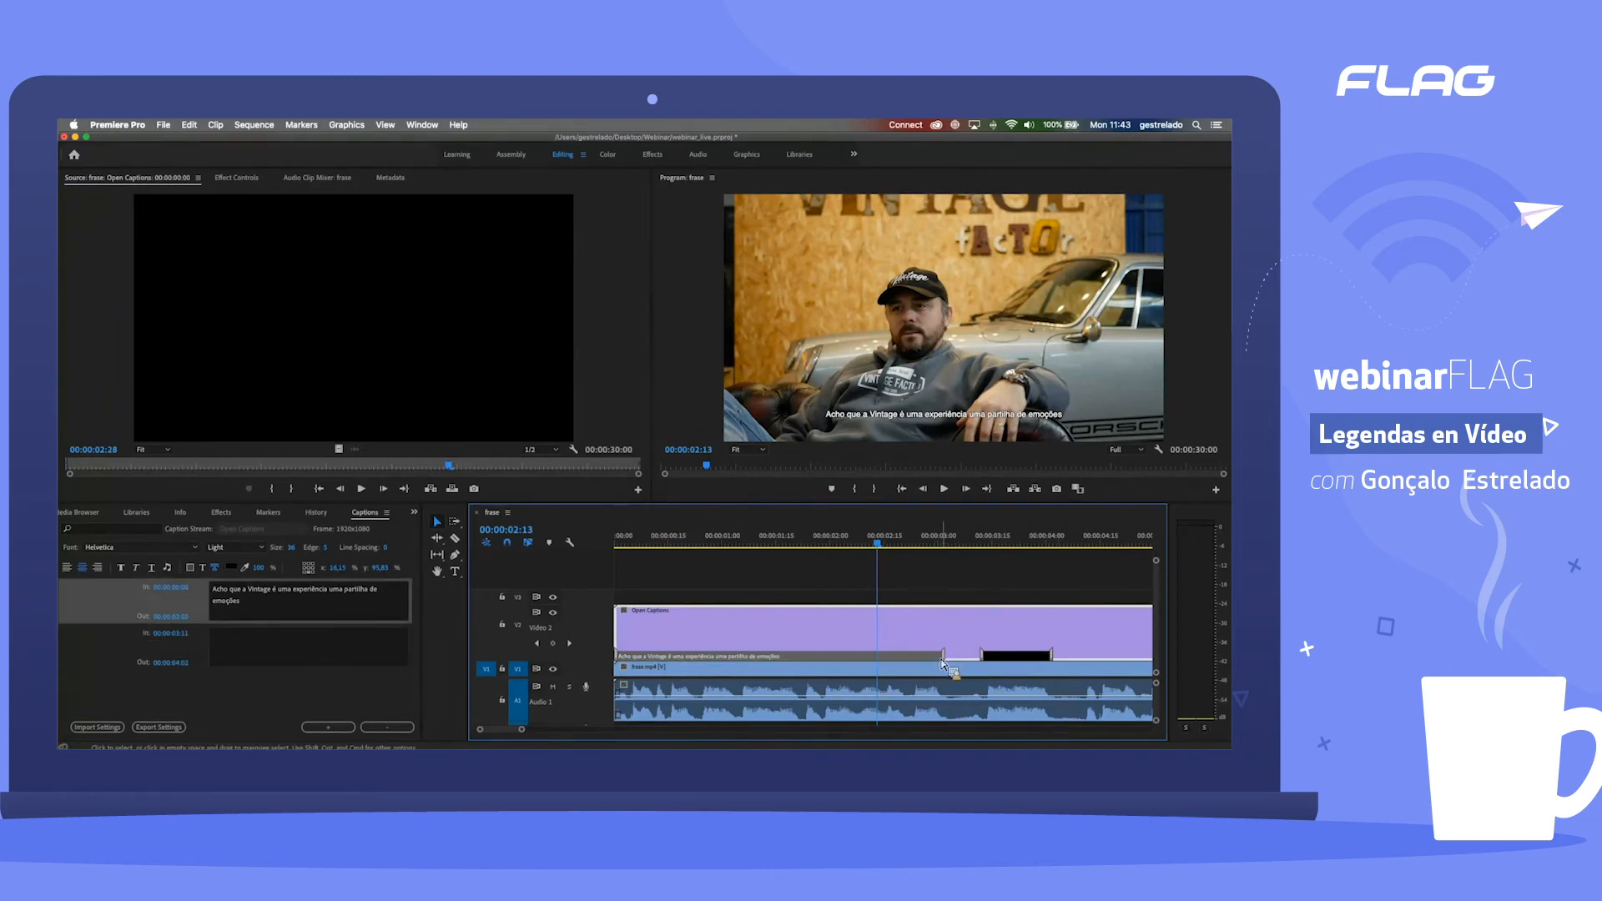
left_click(849, 551)
key("space")
key("space")
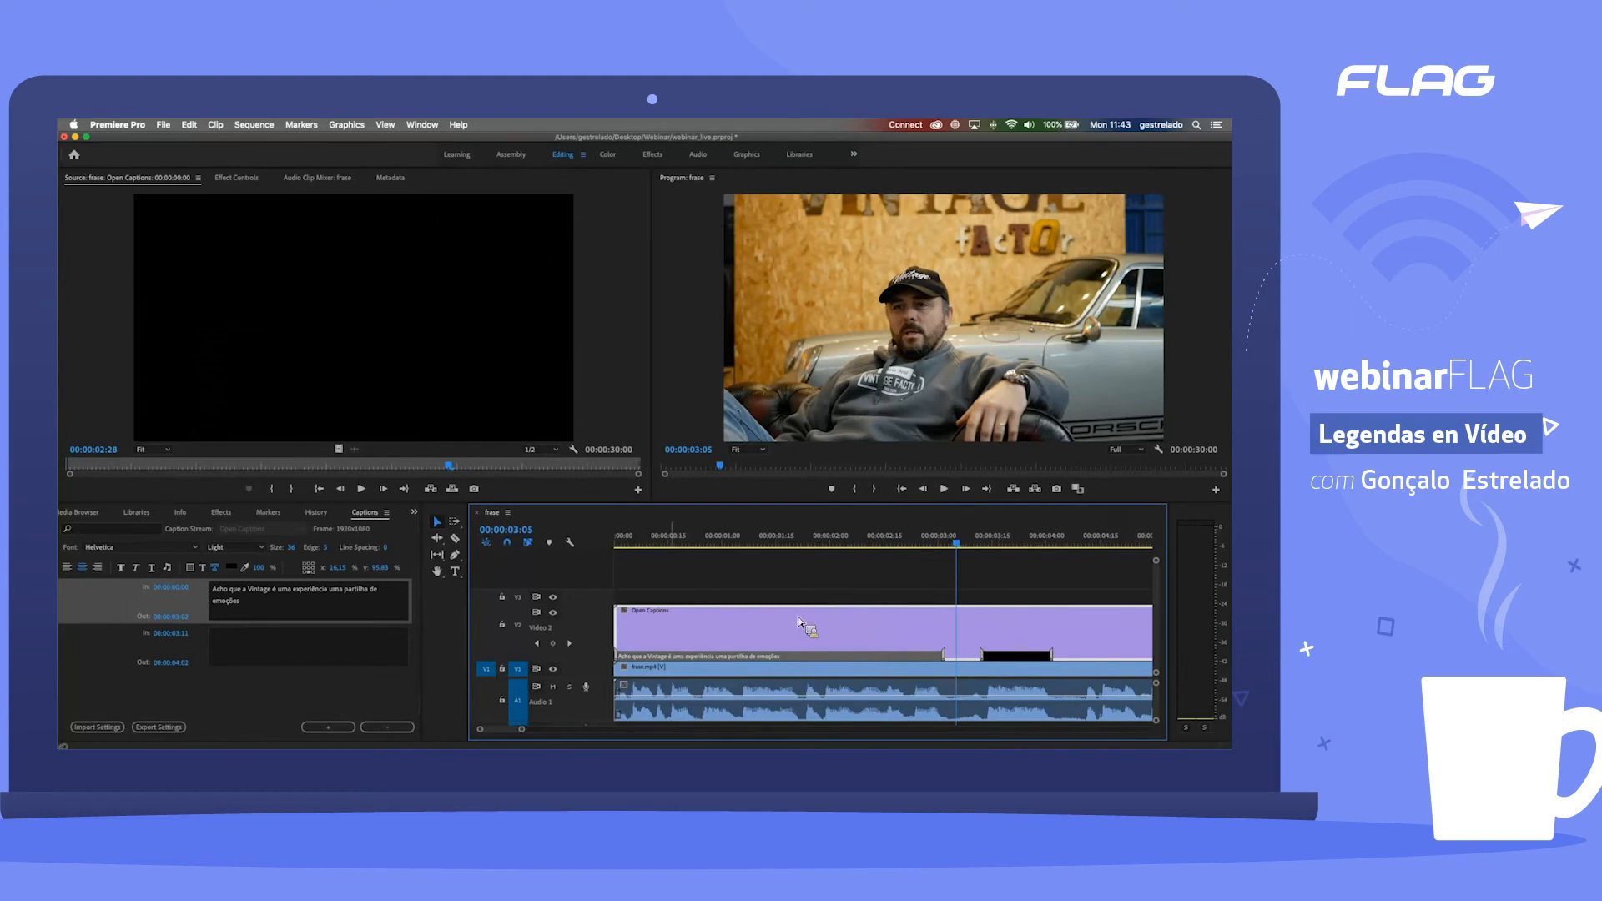
Step: Listen to the next spoken phrase, write "e de ideias" as the second caption's text and replay the passage
key("space")
left_click(964, 539)
key("space")
left_click_drag(969, 536, 973, 537)
left_click(334, 653)
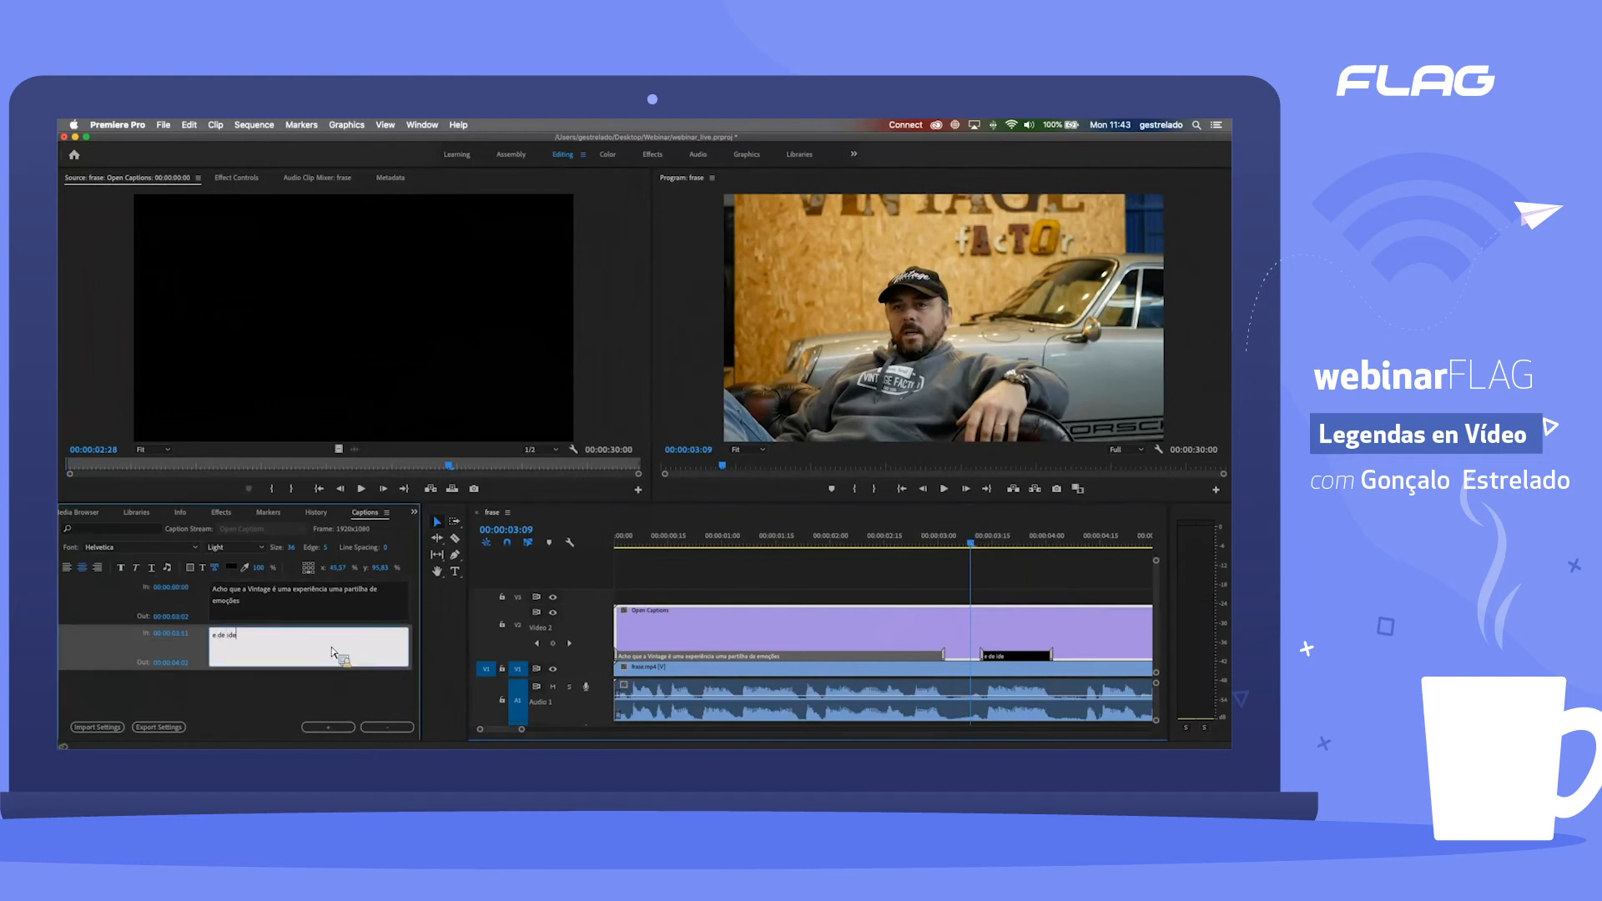
type("s")
left_click(831, 545)
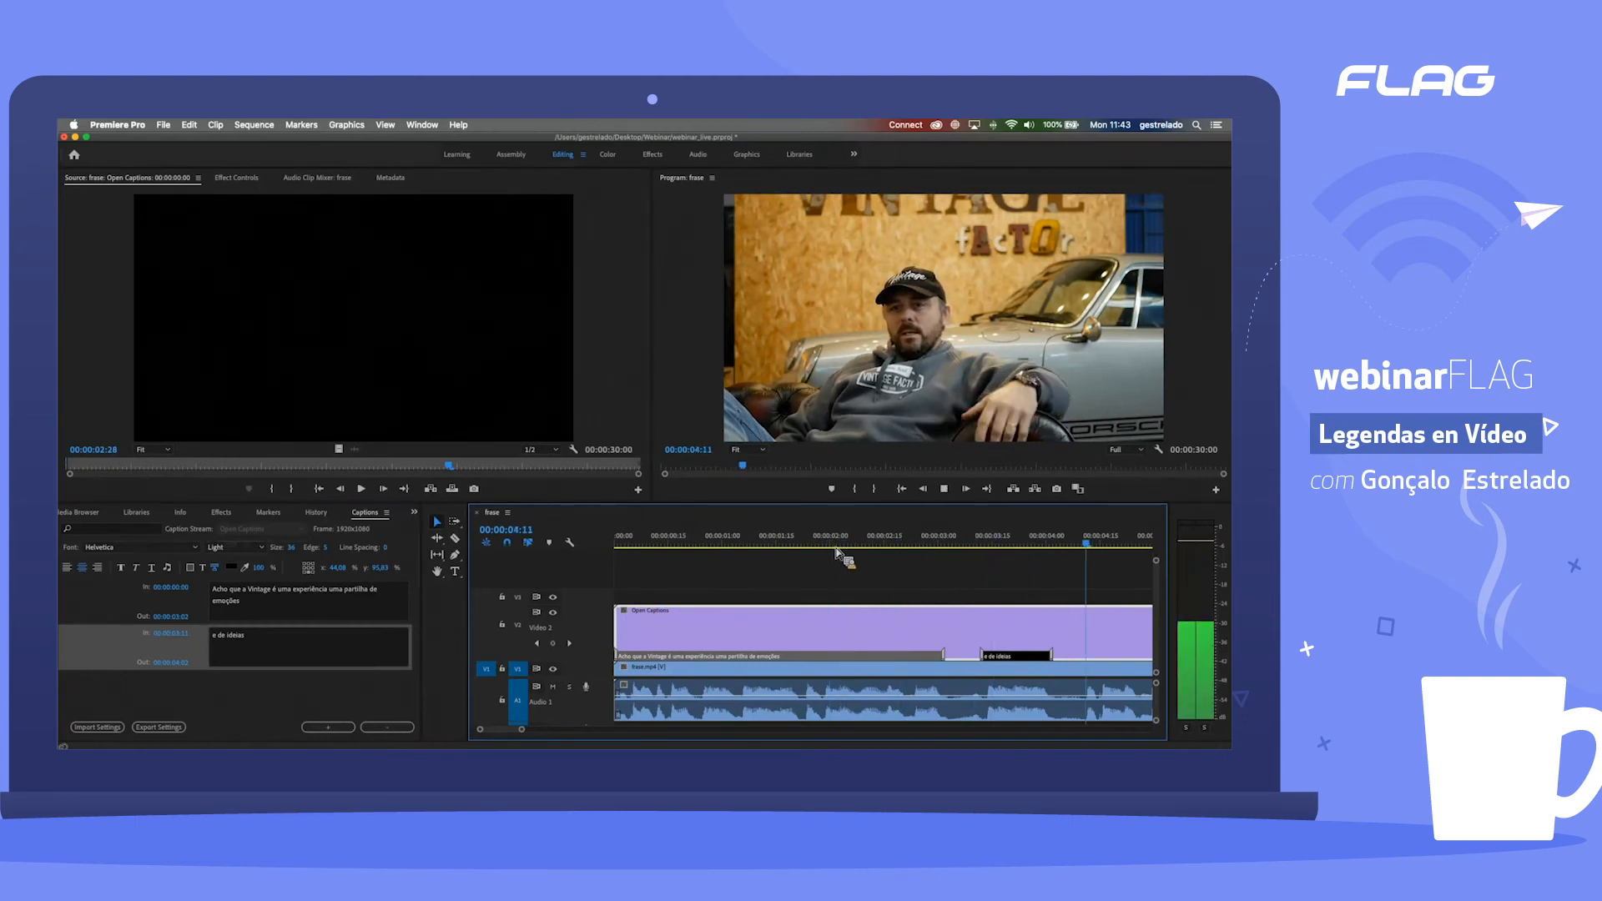
Step: Play the passage after the second caption from about 00:00:04:11 to hear where the next phrase begins
key("space")
left_click_drag(1010, 545, 981, 546)
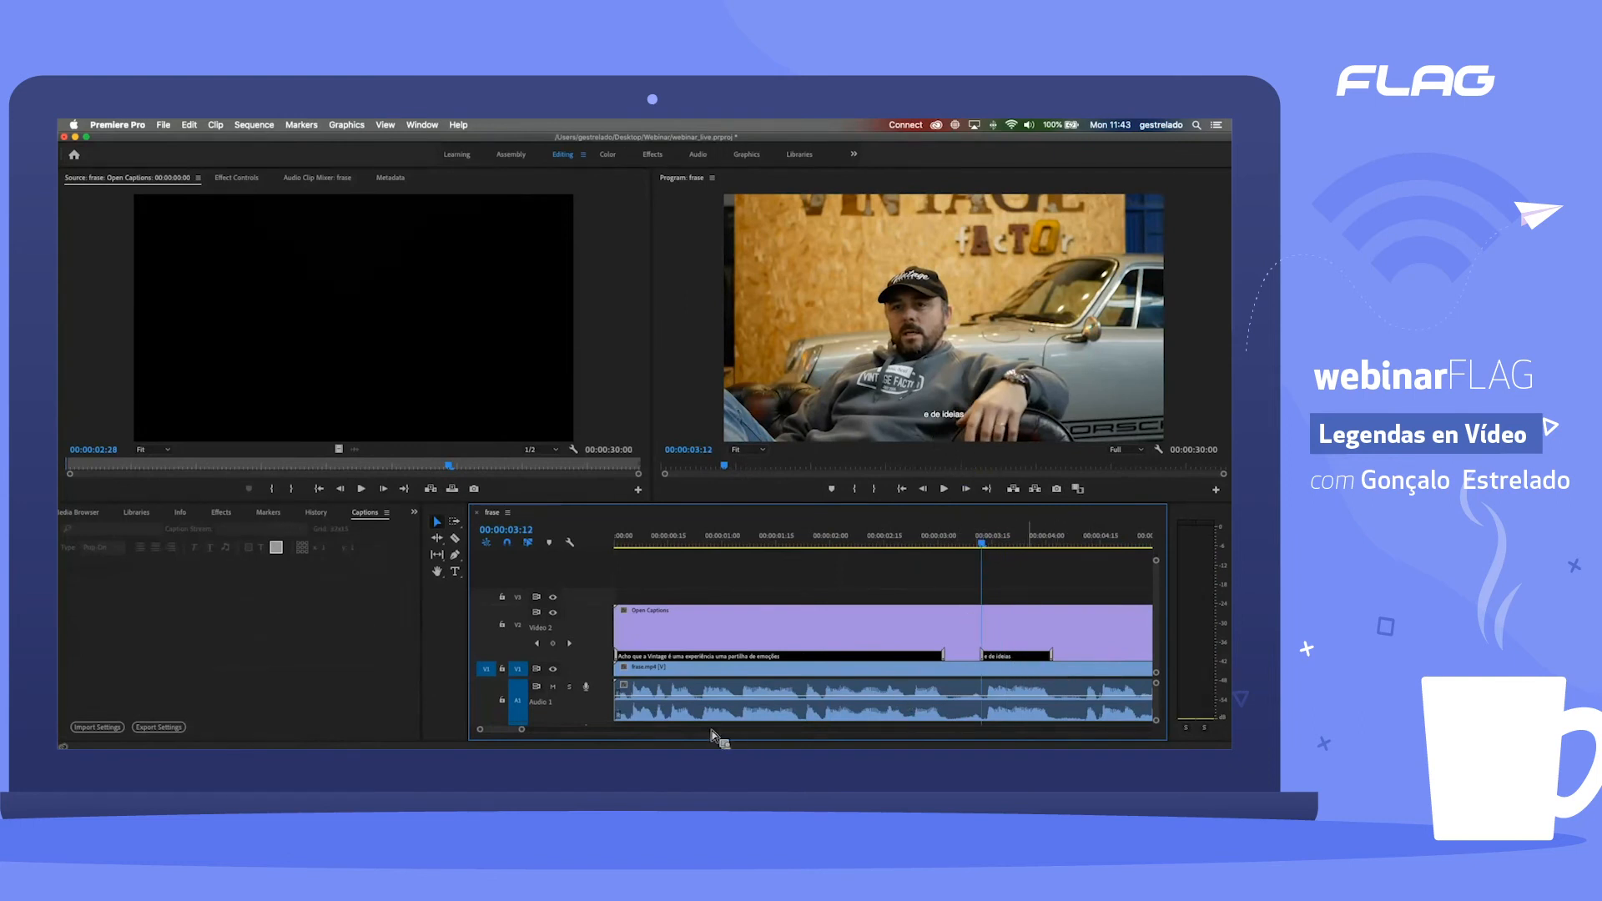
scroll(561, 738, "down", 5)
scroll(567, 737, "up", 3)
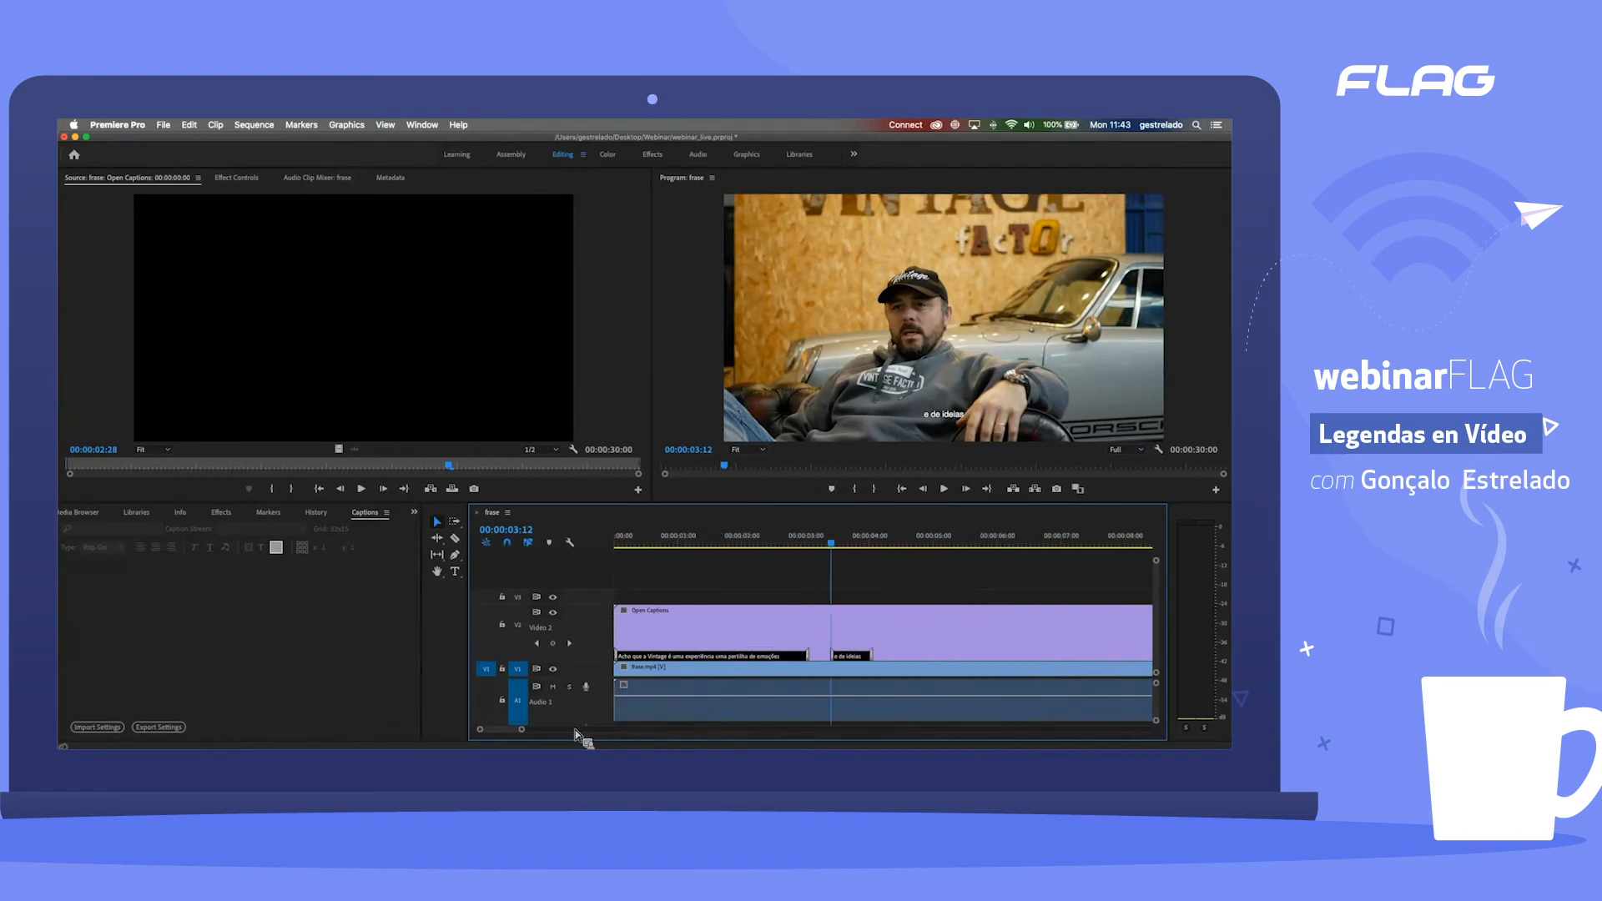
left_click(902, 540)
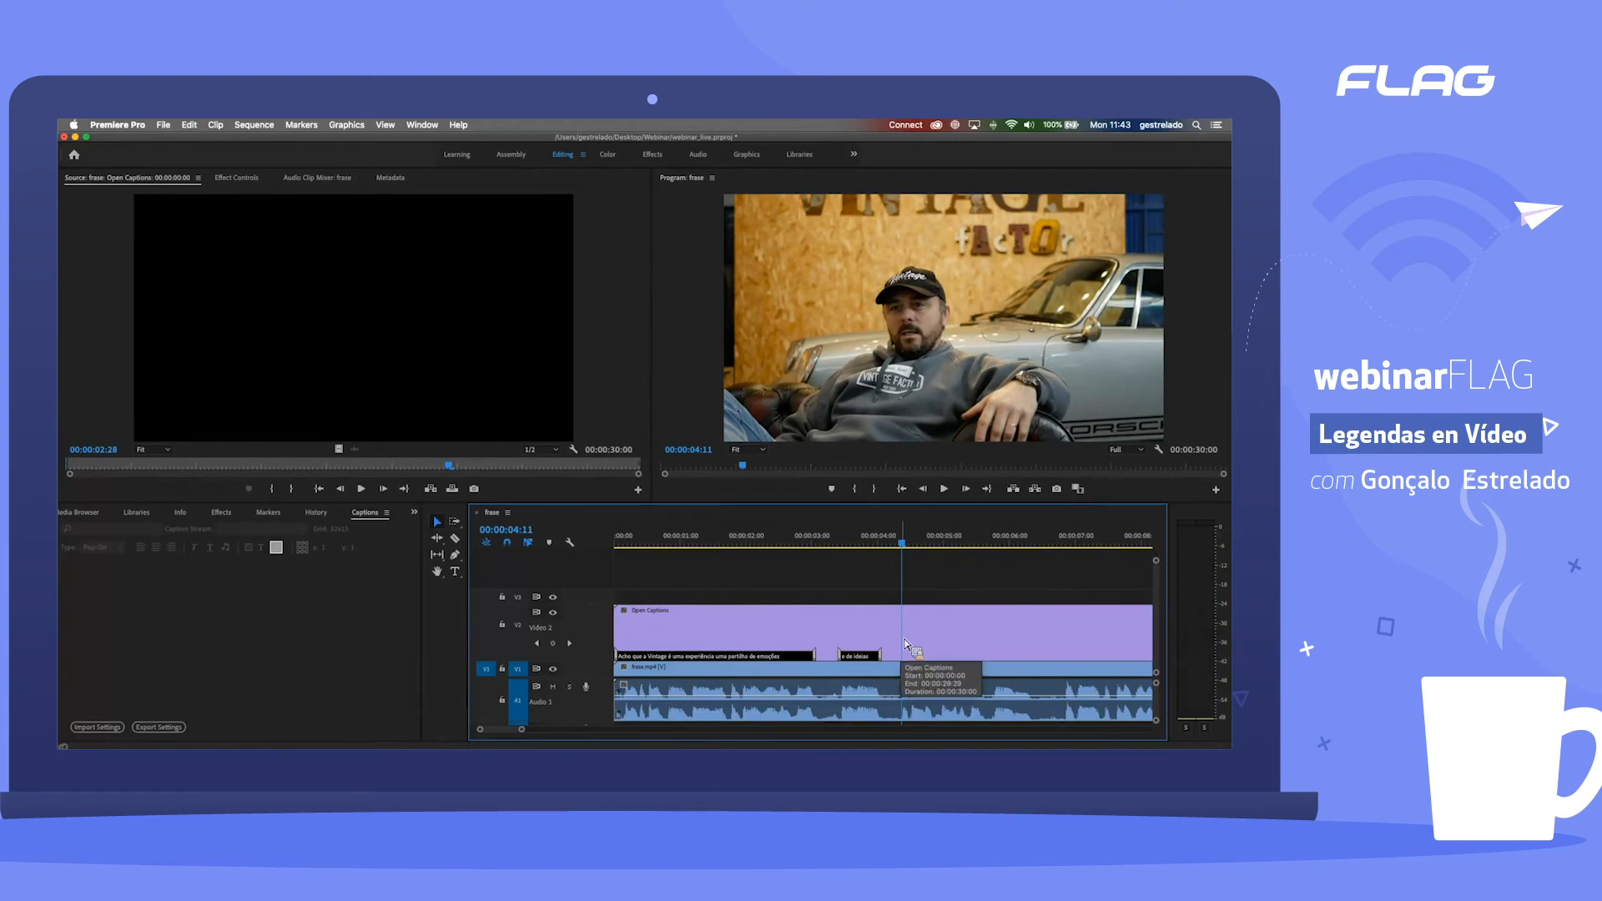
key("space")
left_click(906, 547)
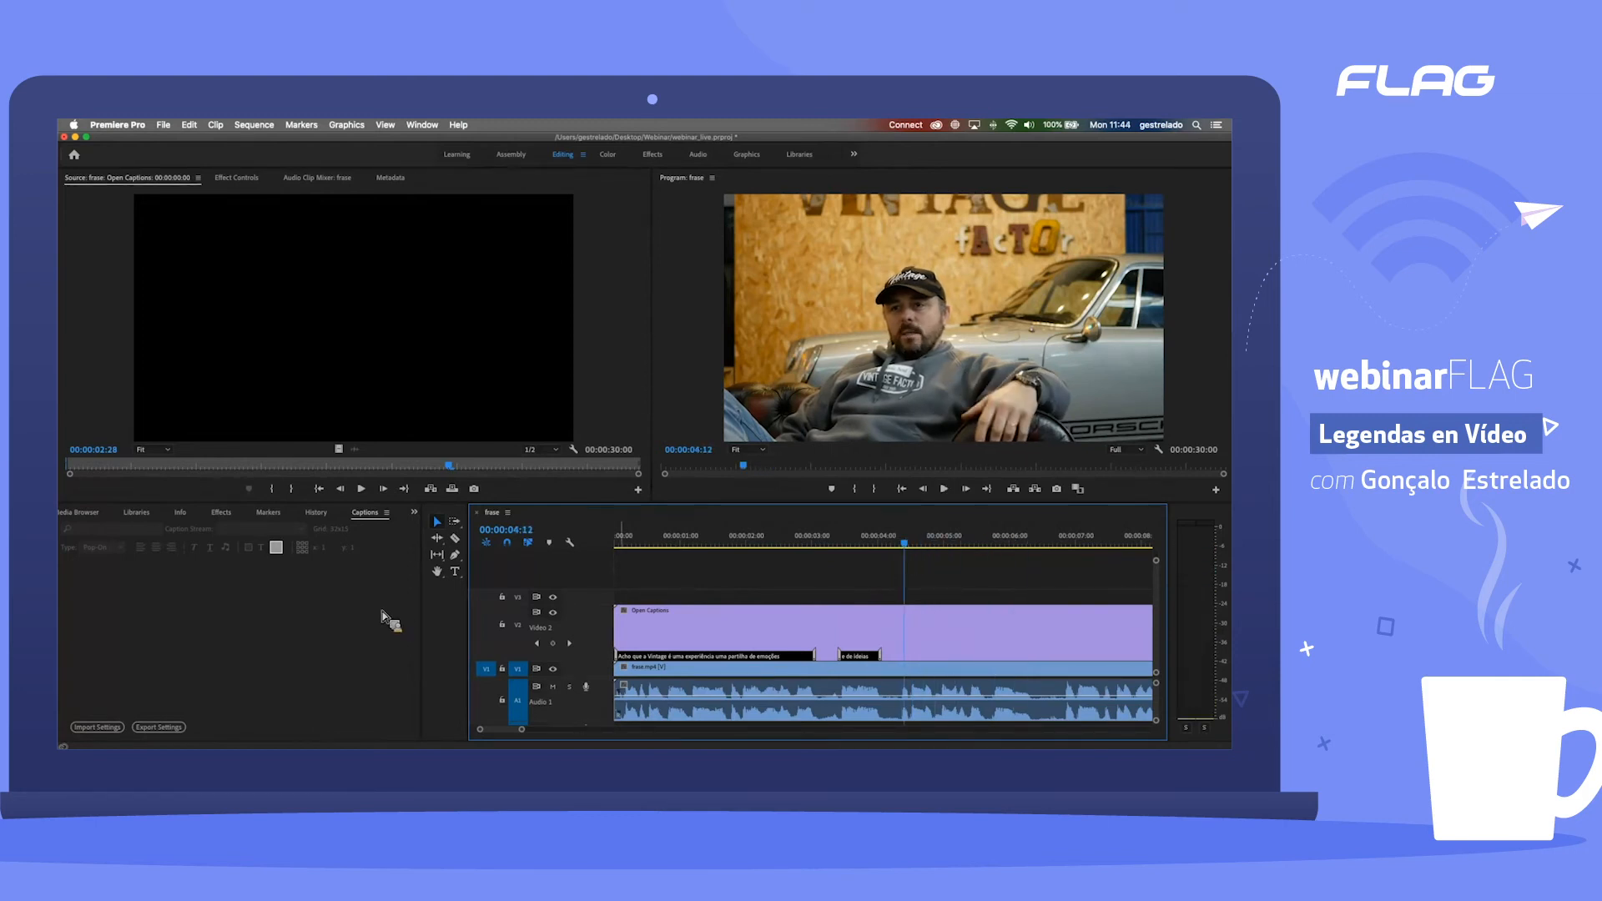
Step: Replace the Open Captions clip on track V2 with frase.pt_PT.srt from the project, starting at the beginning of the sequence
left_click(337, 626)
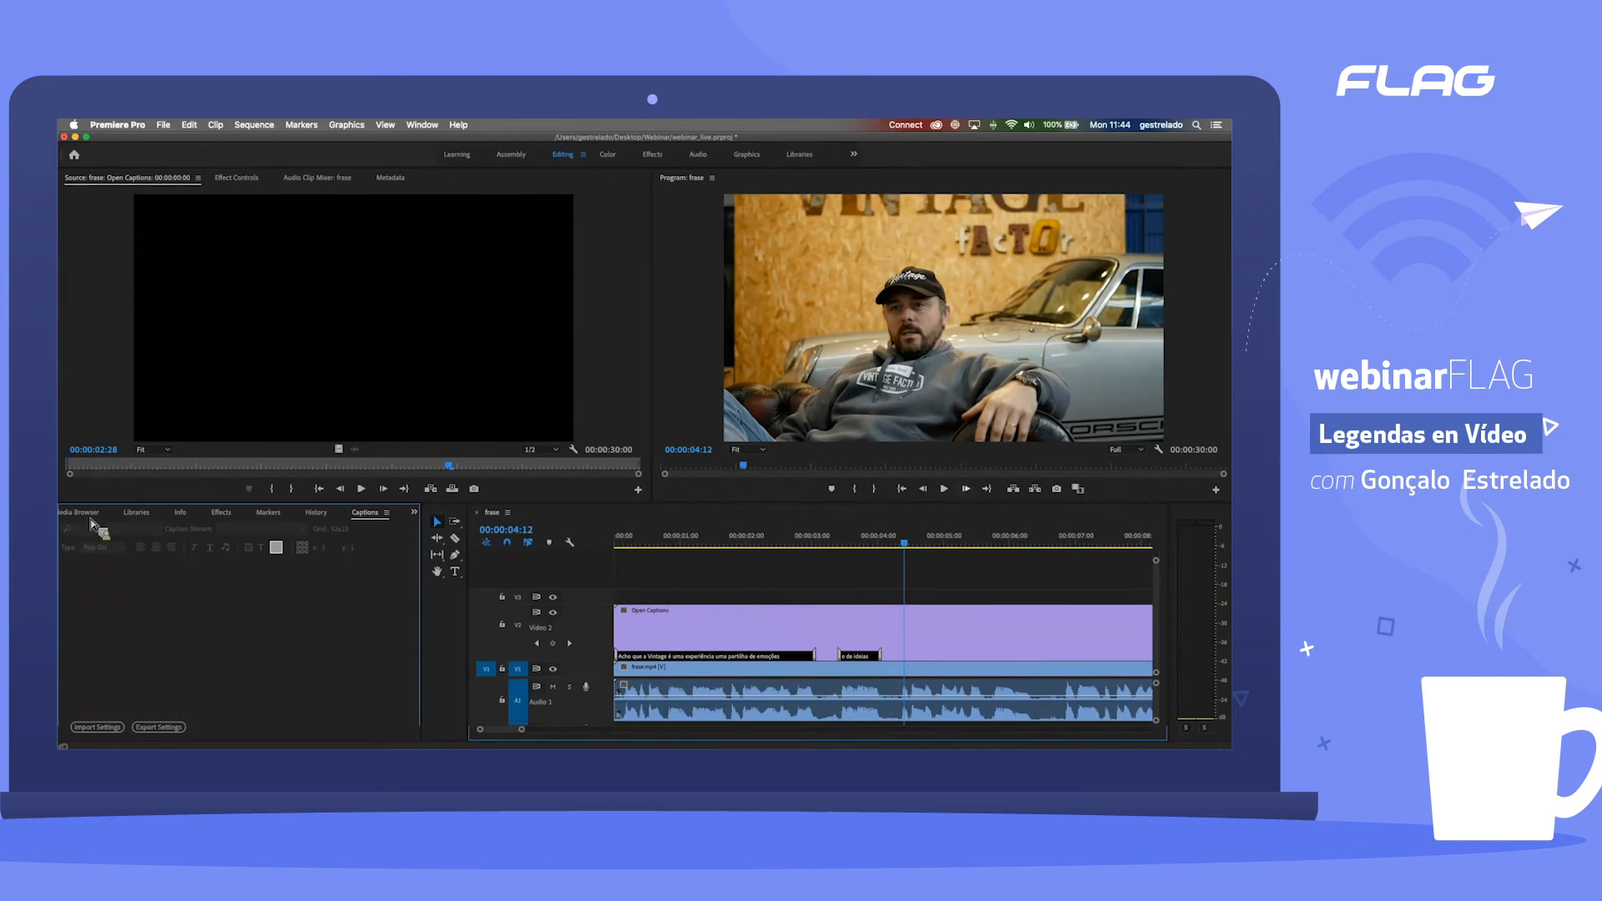
scroll(85, 519, "up", 7)
left_click_drag(296, 674, 707, 635)
left_click_drag(137, 582, 593, 647)
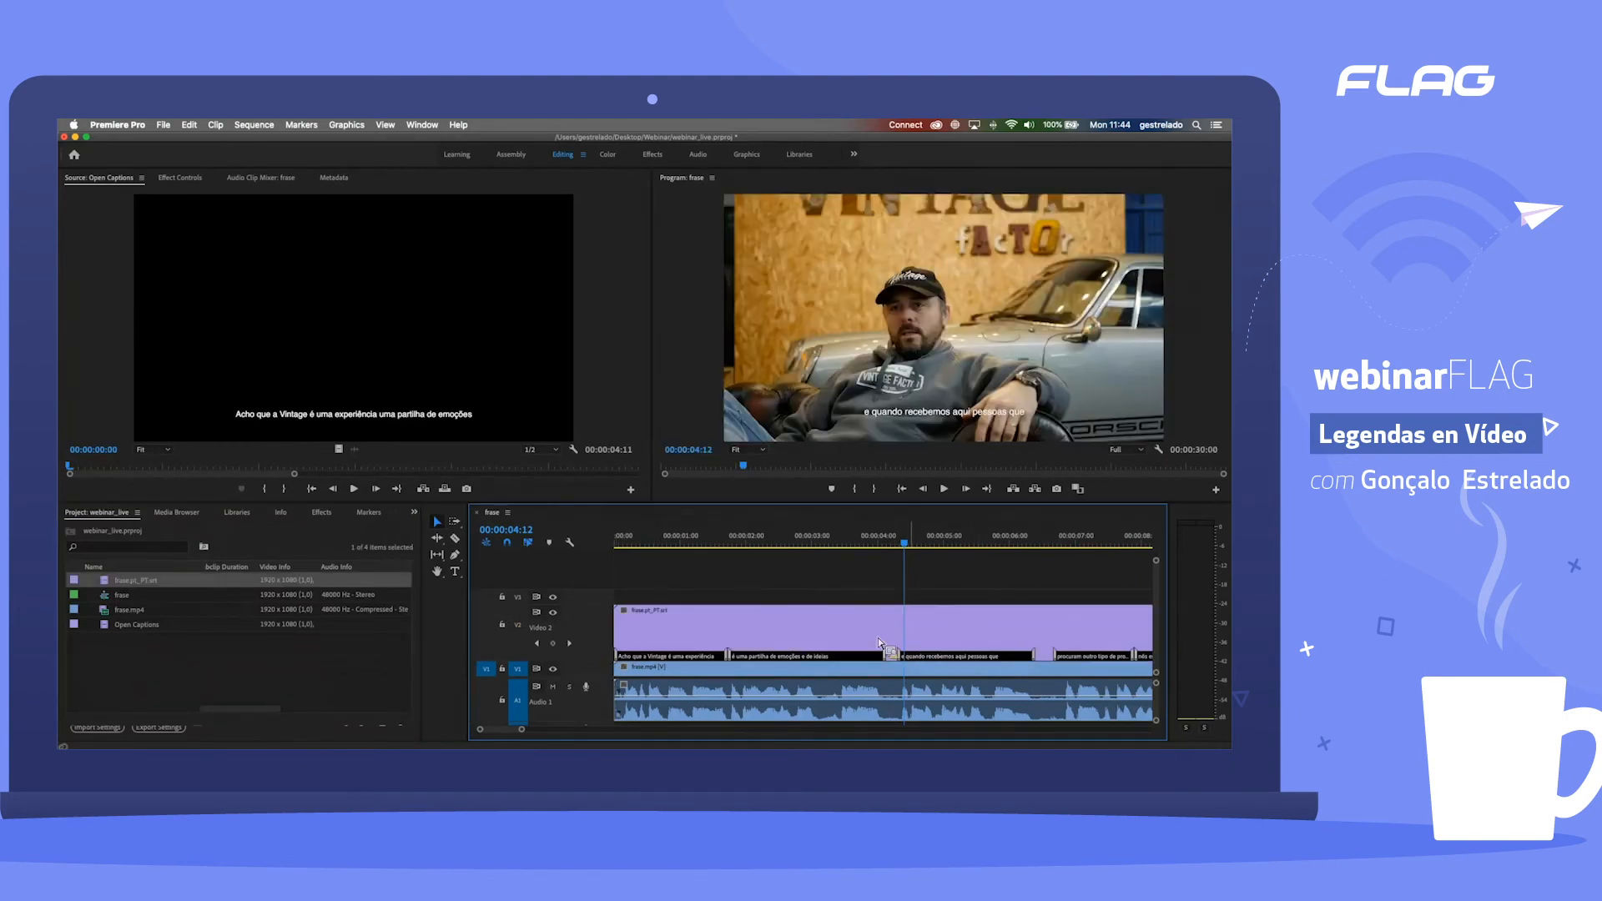
Step: Play the imported captions between about 00:00:09 and 00:00:13 to check their synchronisation with the speech
scroll(880, 643, "down", 5)
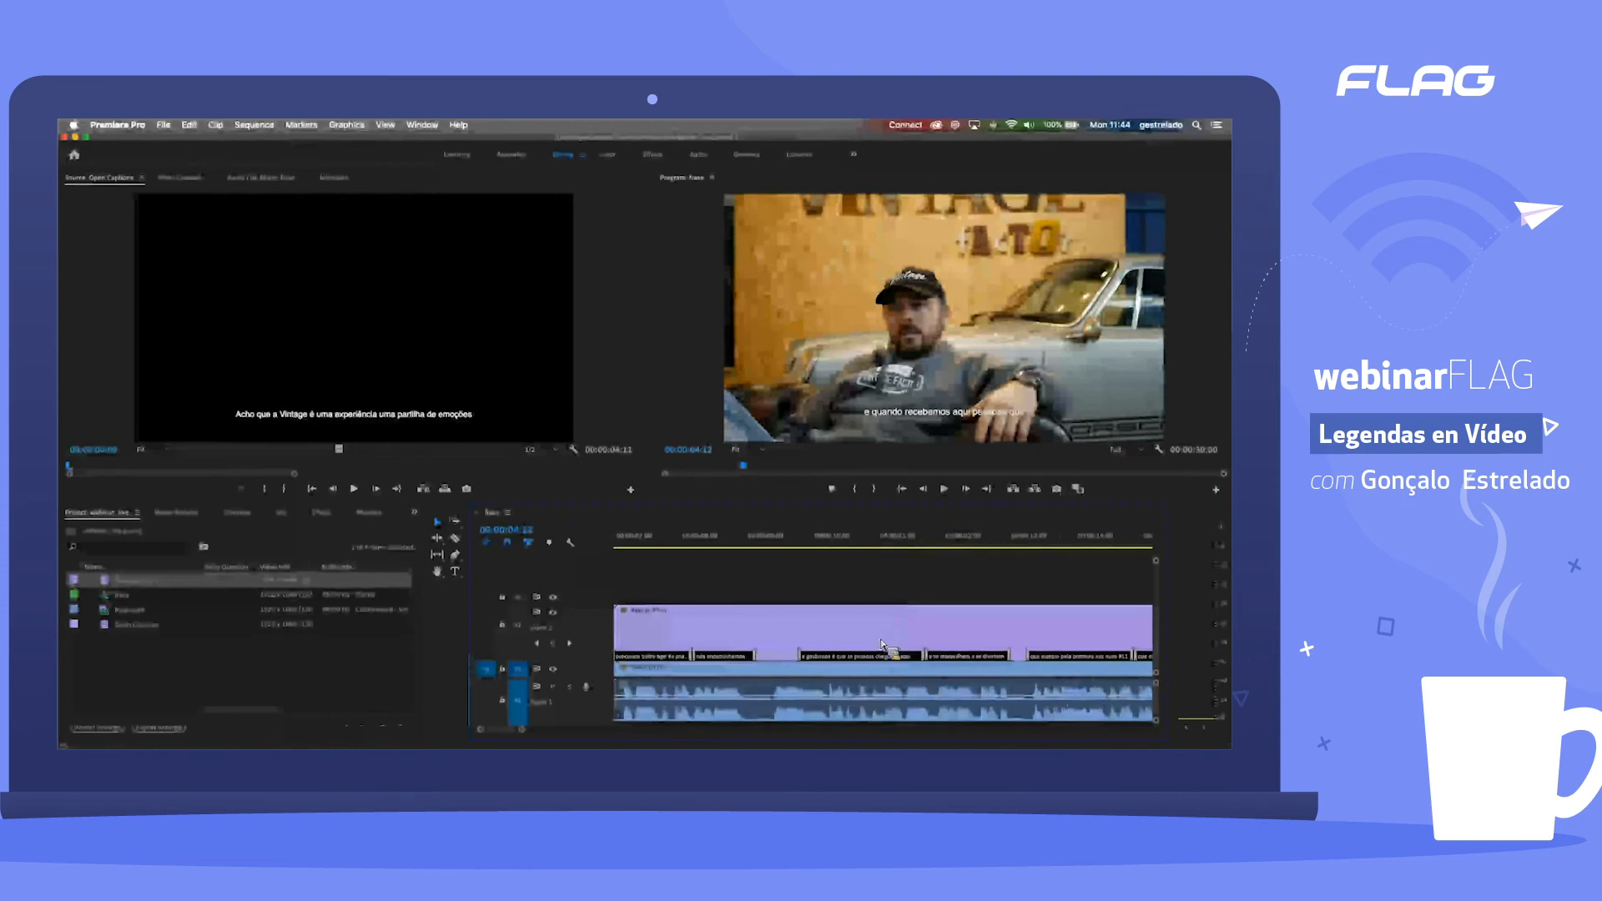
scroll(885, 649, "right", 1)
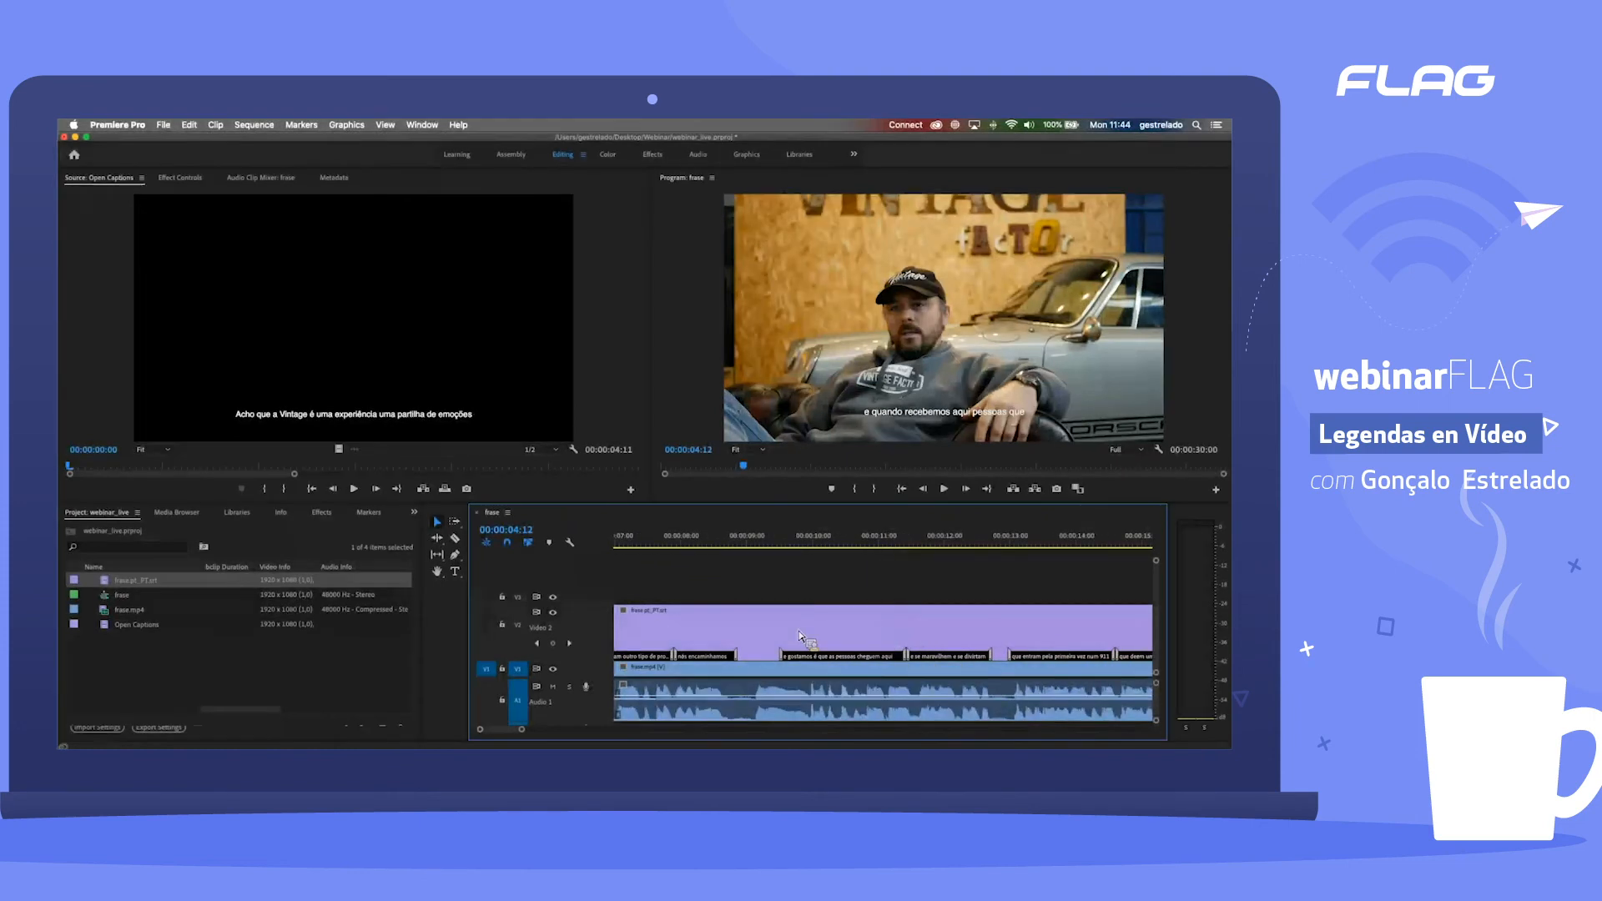
left_click(764, 540)
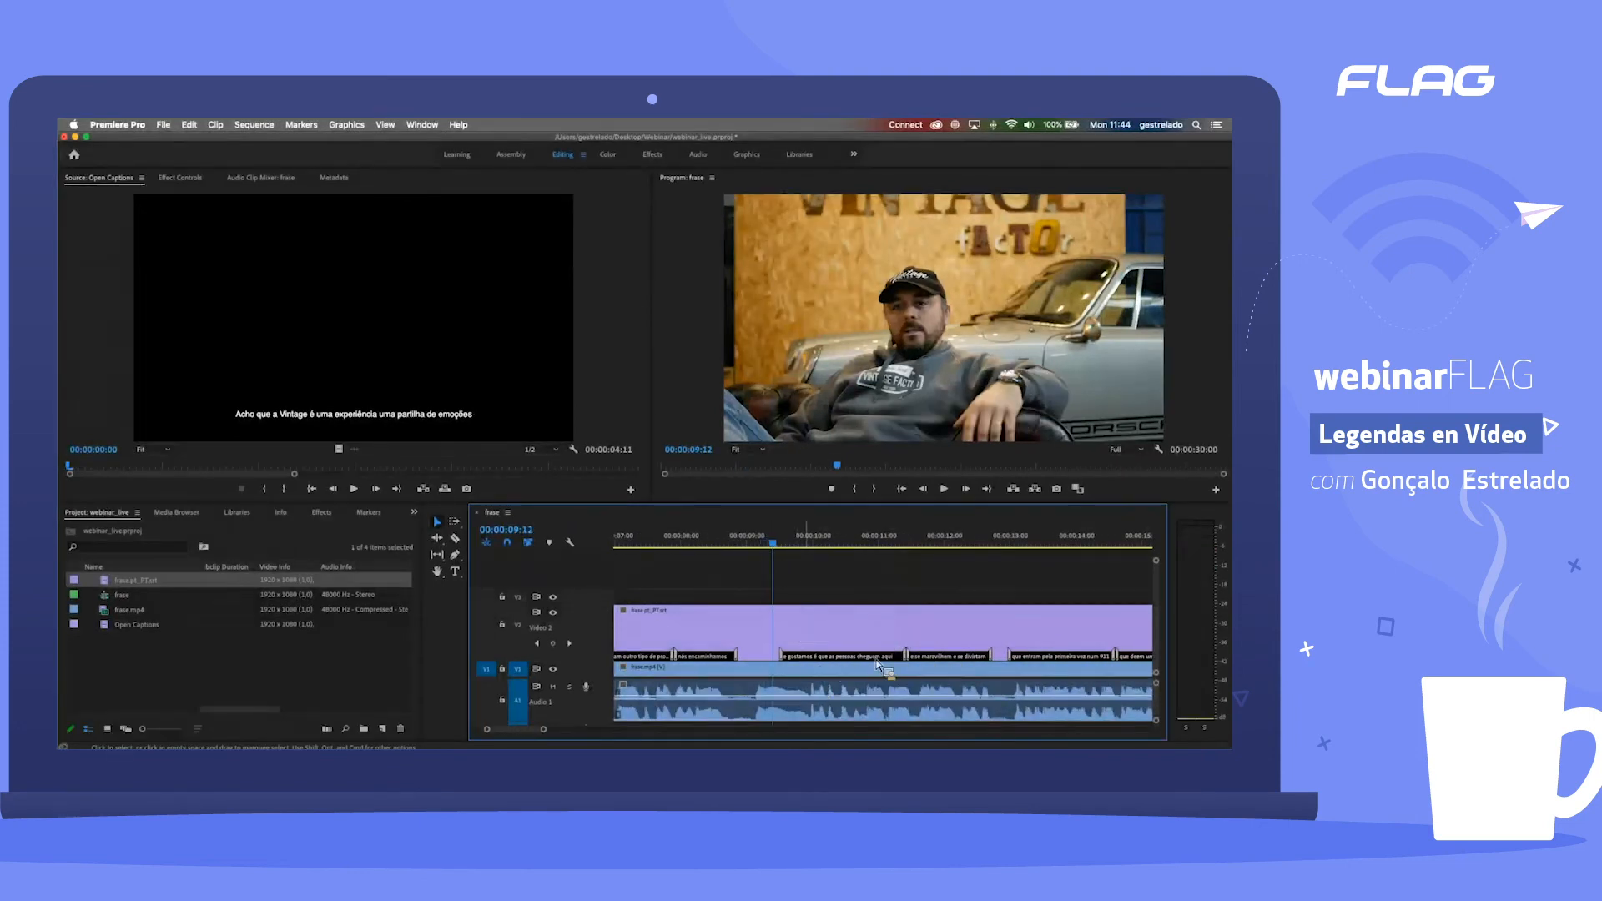
left_click(757, 543)
key("space")
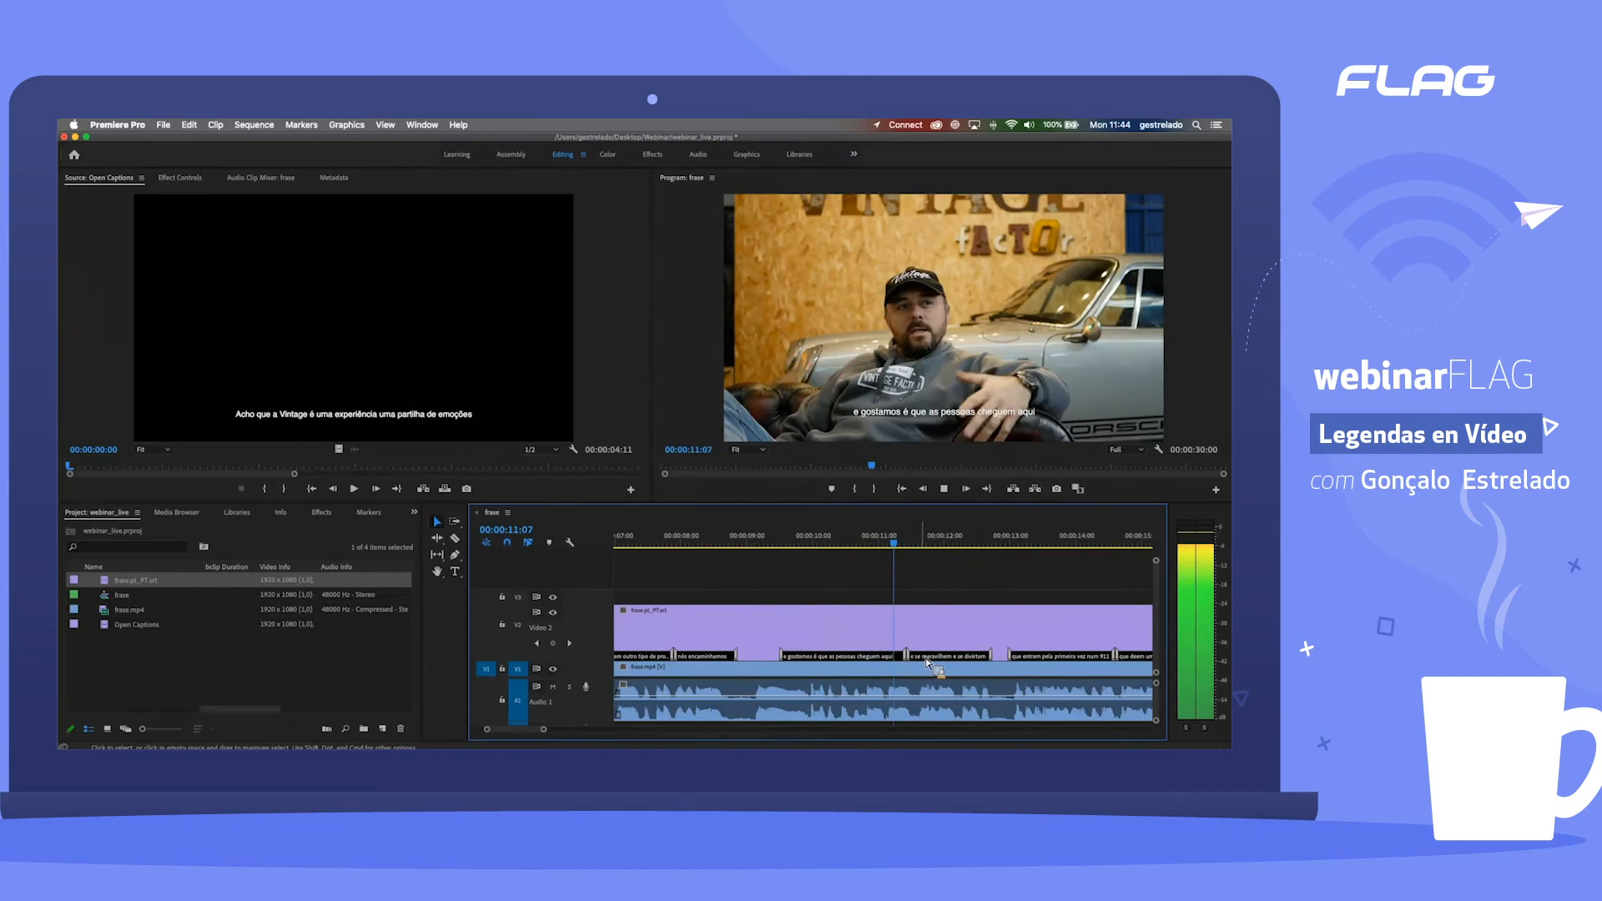
left_click(1004, 546)
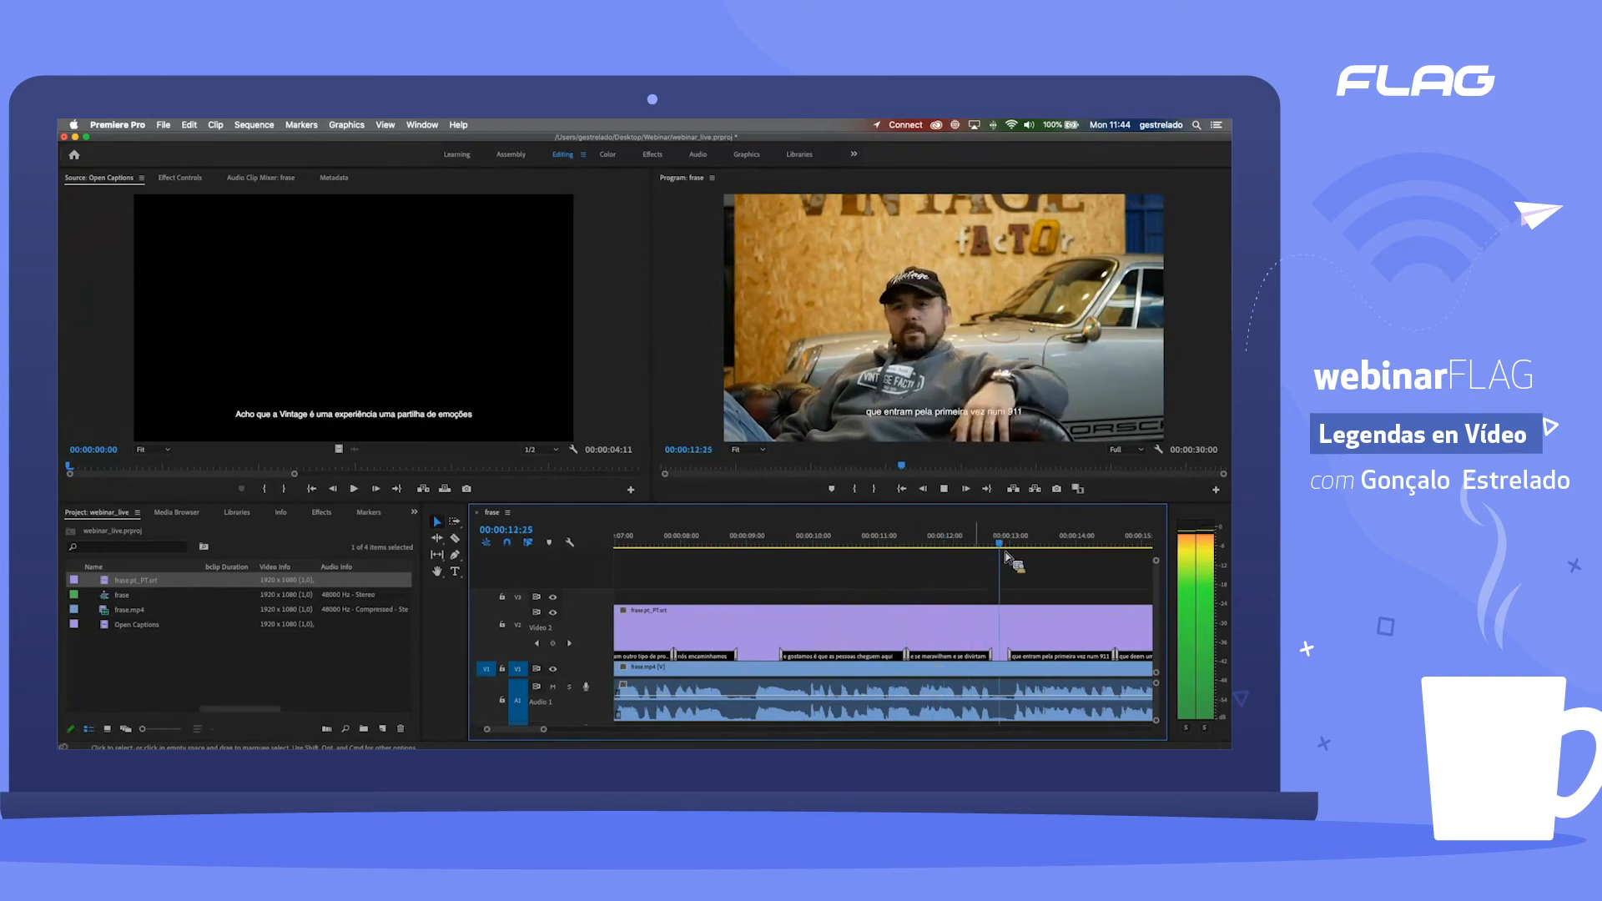
key("space")
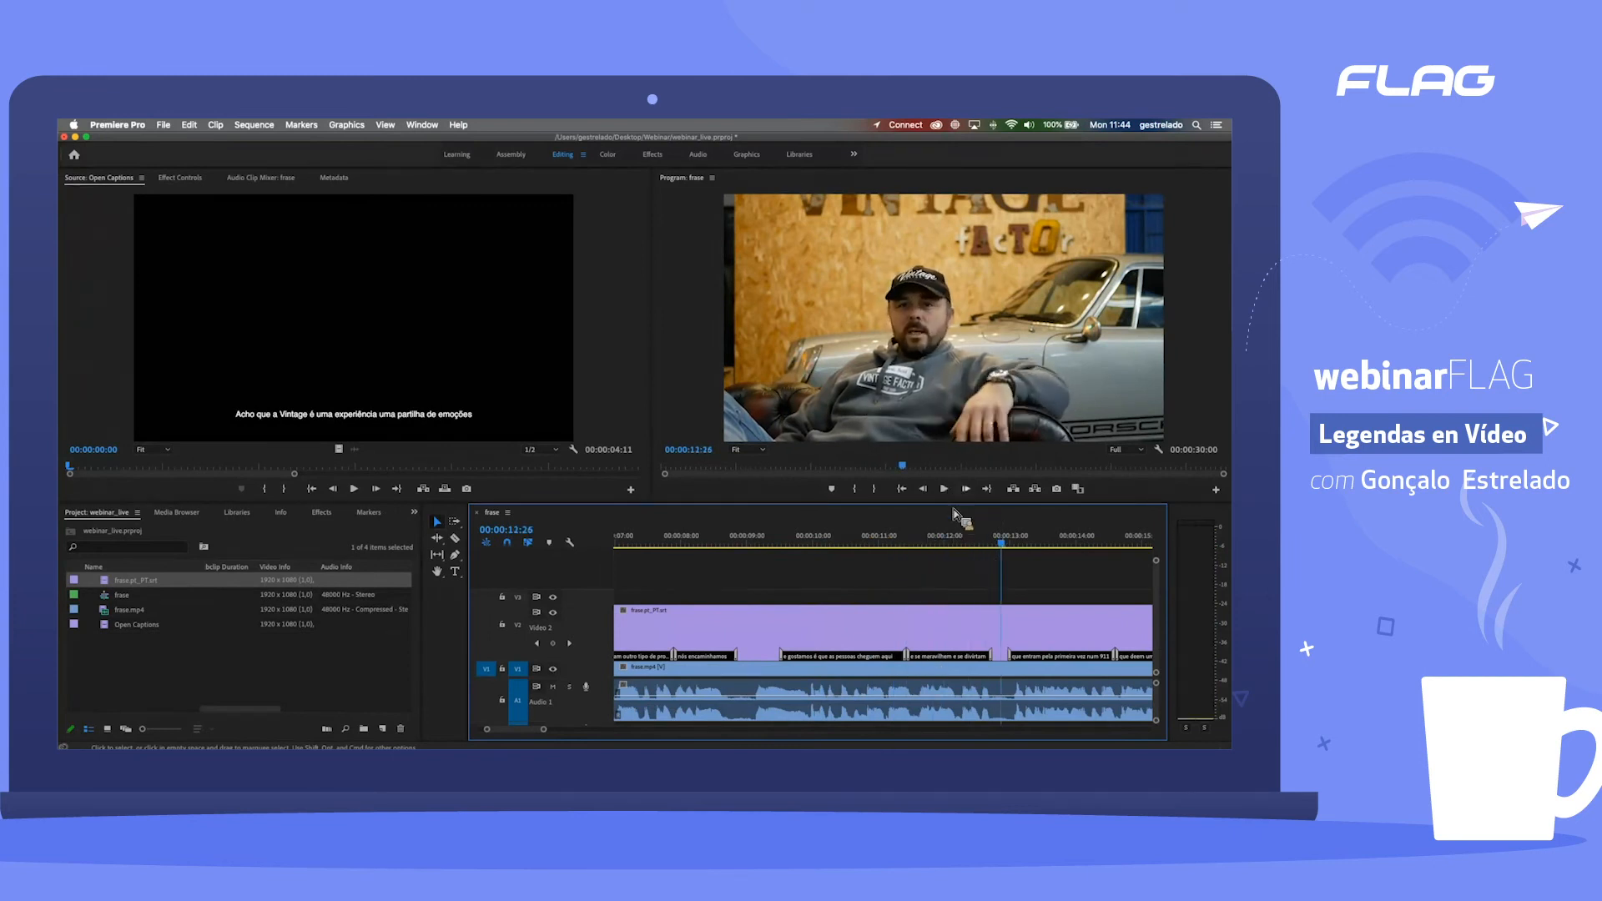
left_click(804, 544)
key("space")
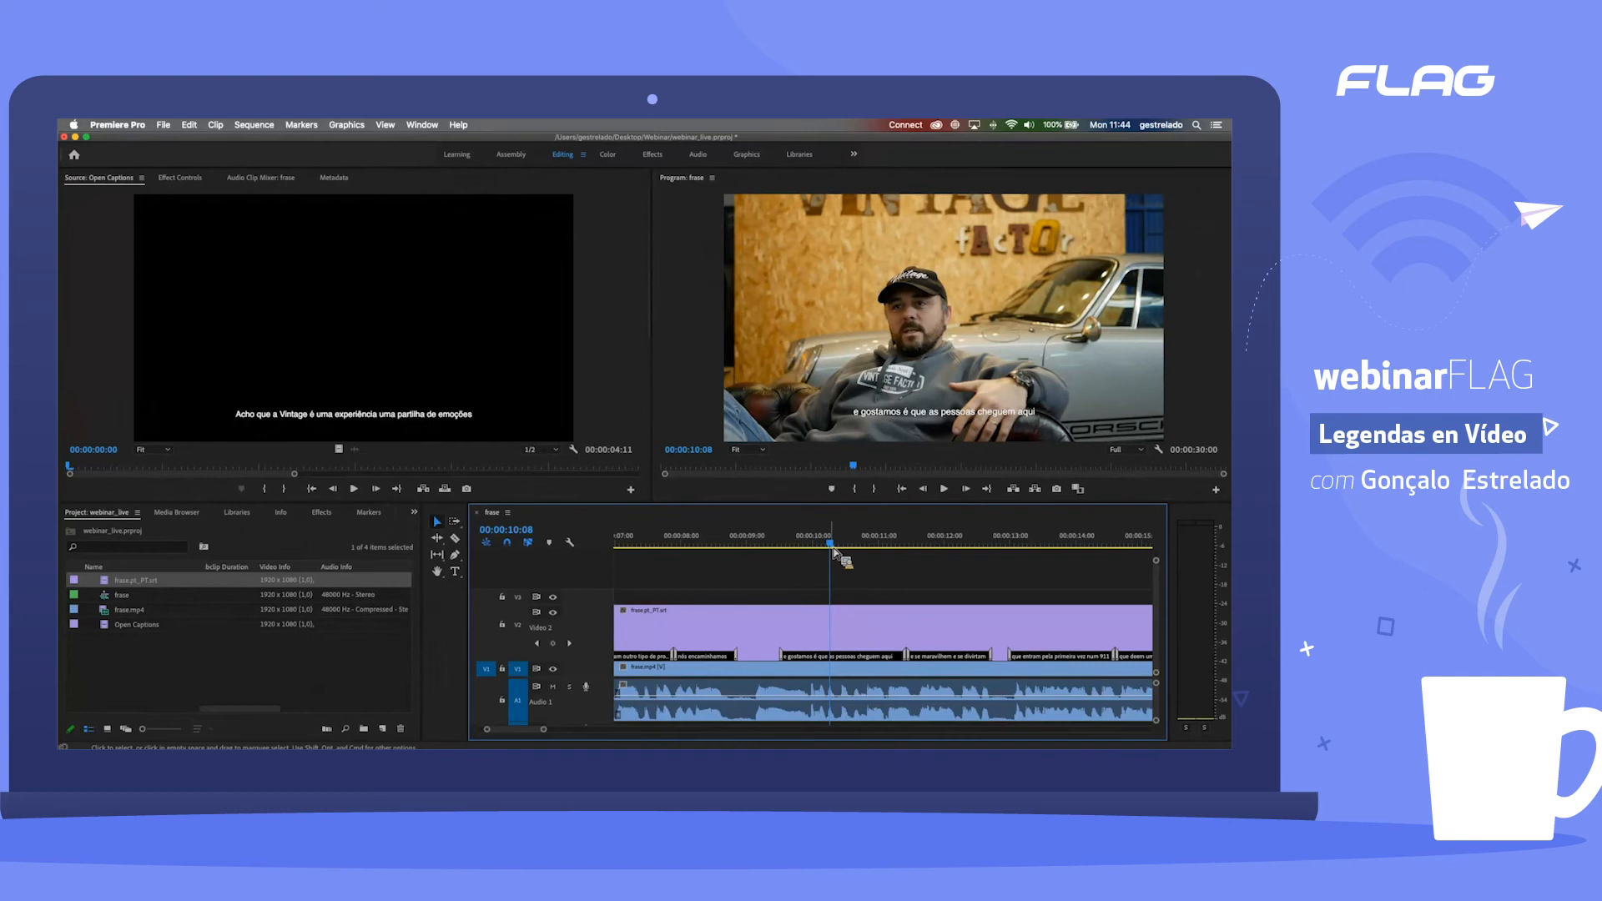
left_click(769, 547)
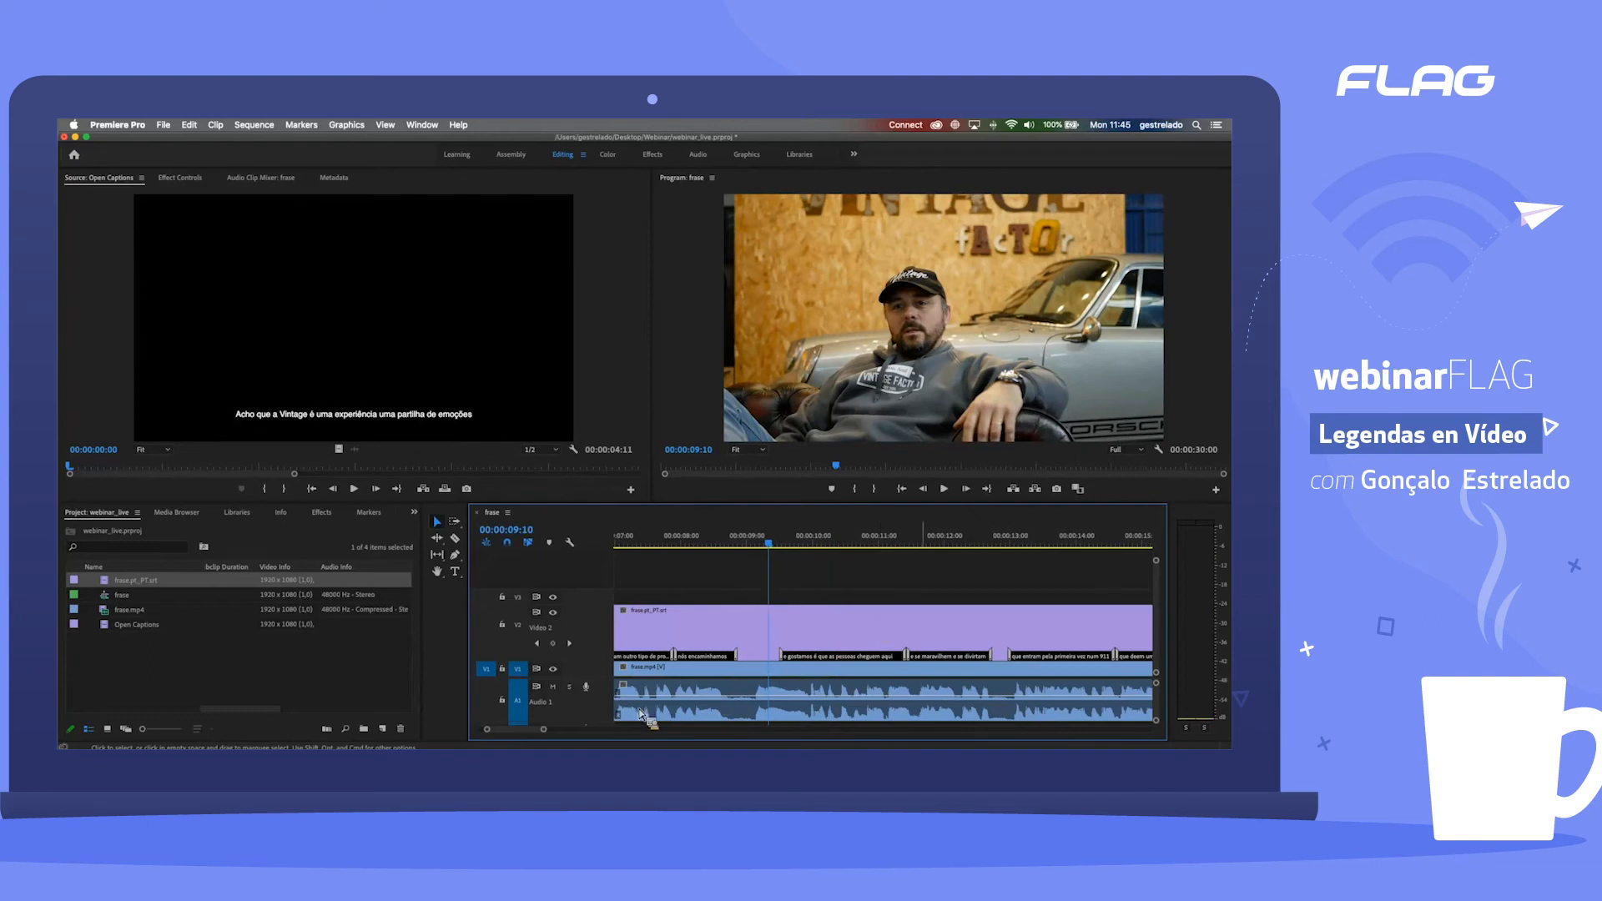
Step: Examine the caption boundaries against the audio waveform around 00:00:22:18
left_click_drag(546, 732, 596, 737)
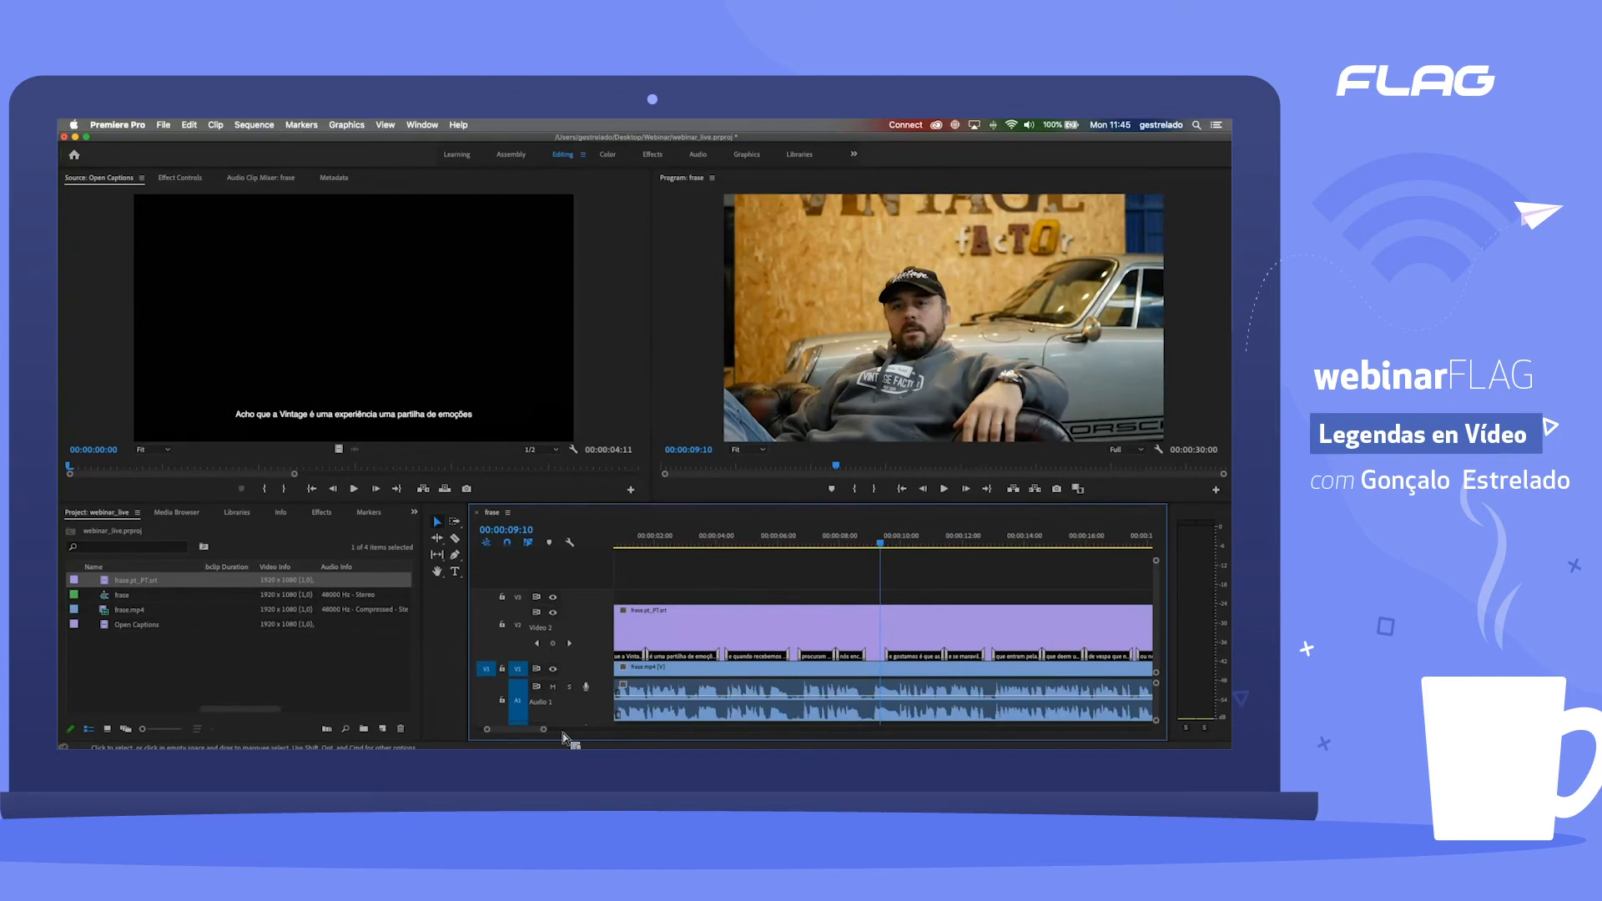
scroll(565, 740, "right", 10)
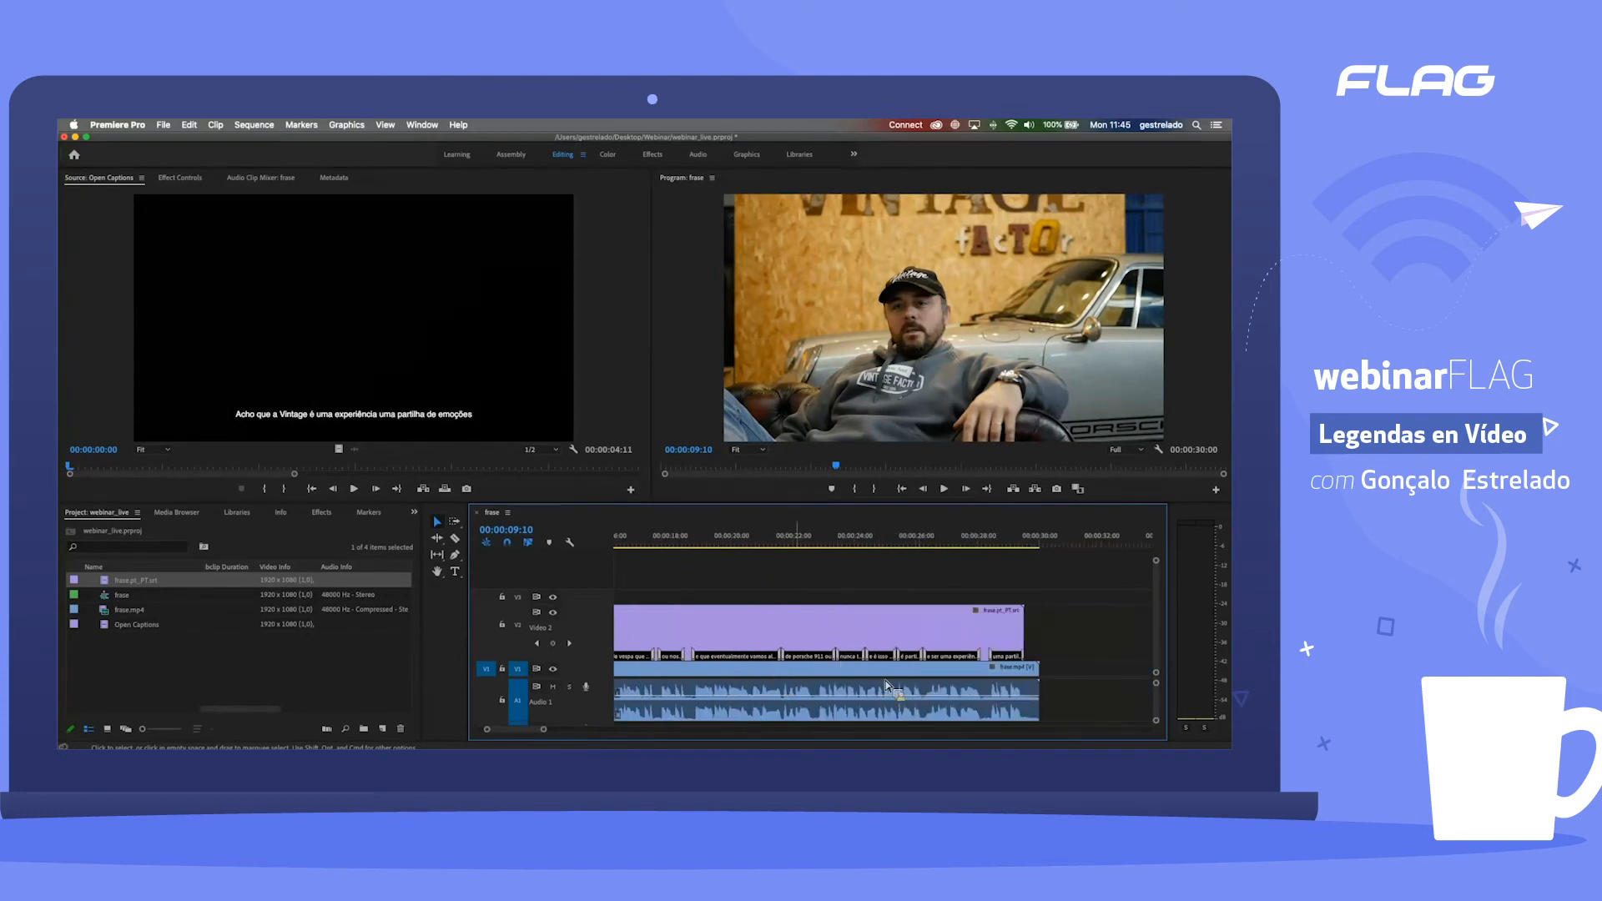
left_click(786, 544)
left_click(812, 545)
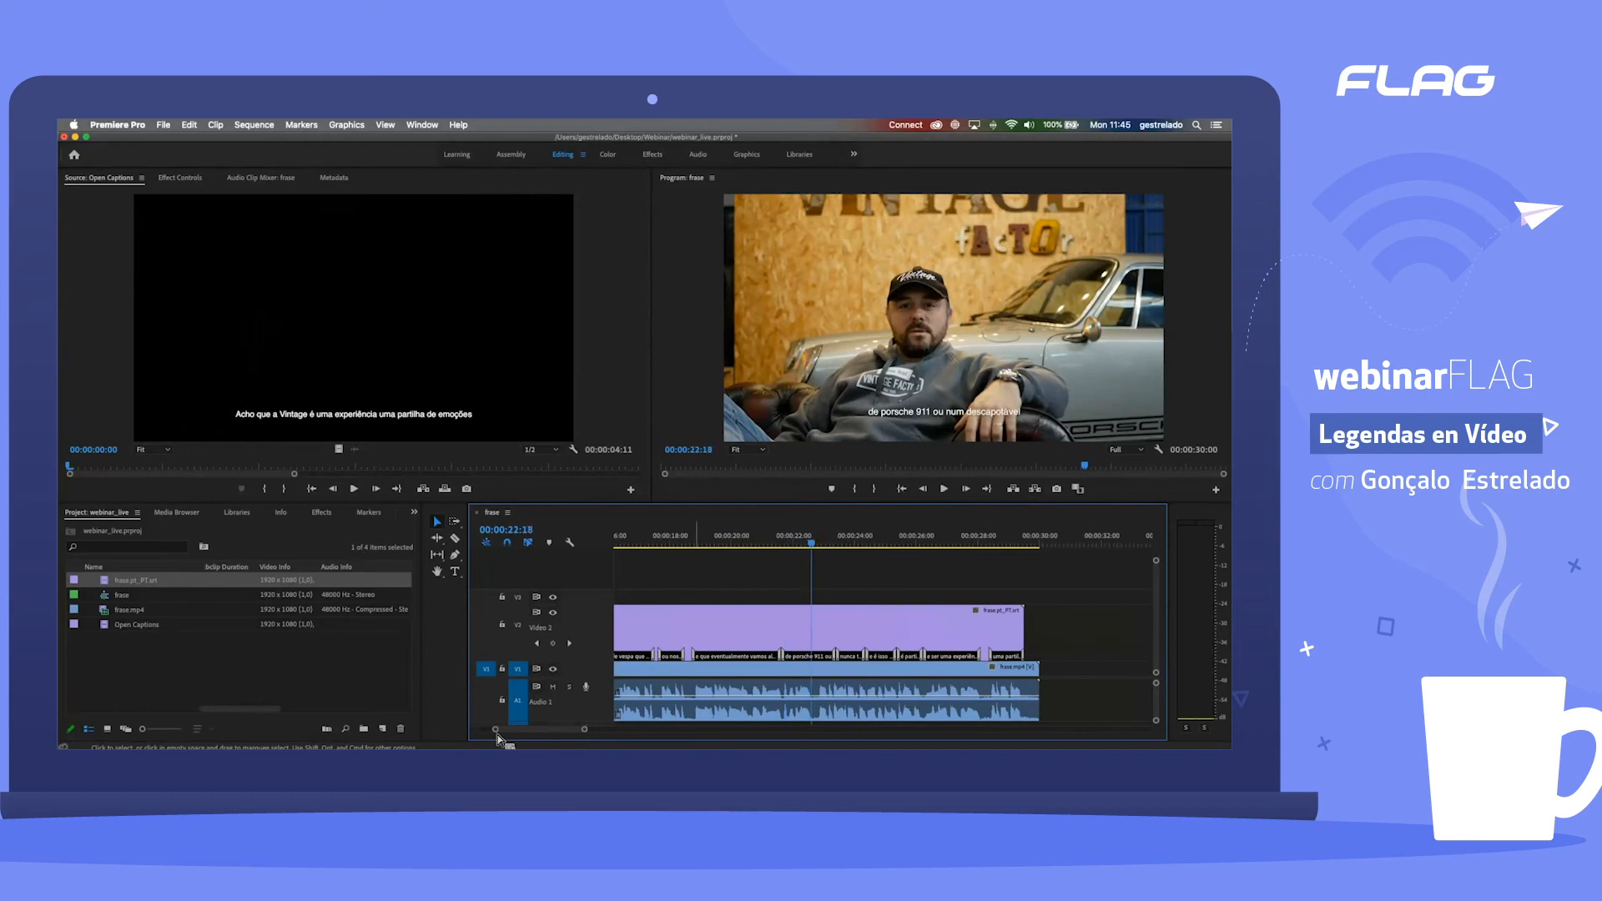
left_click_drag(496, 730, 526, 733)
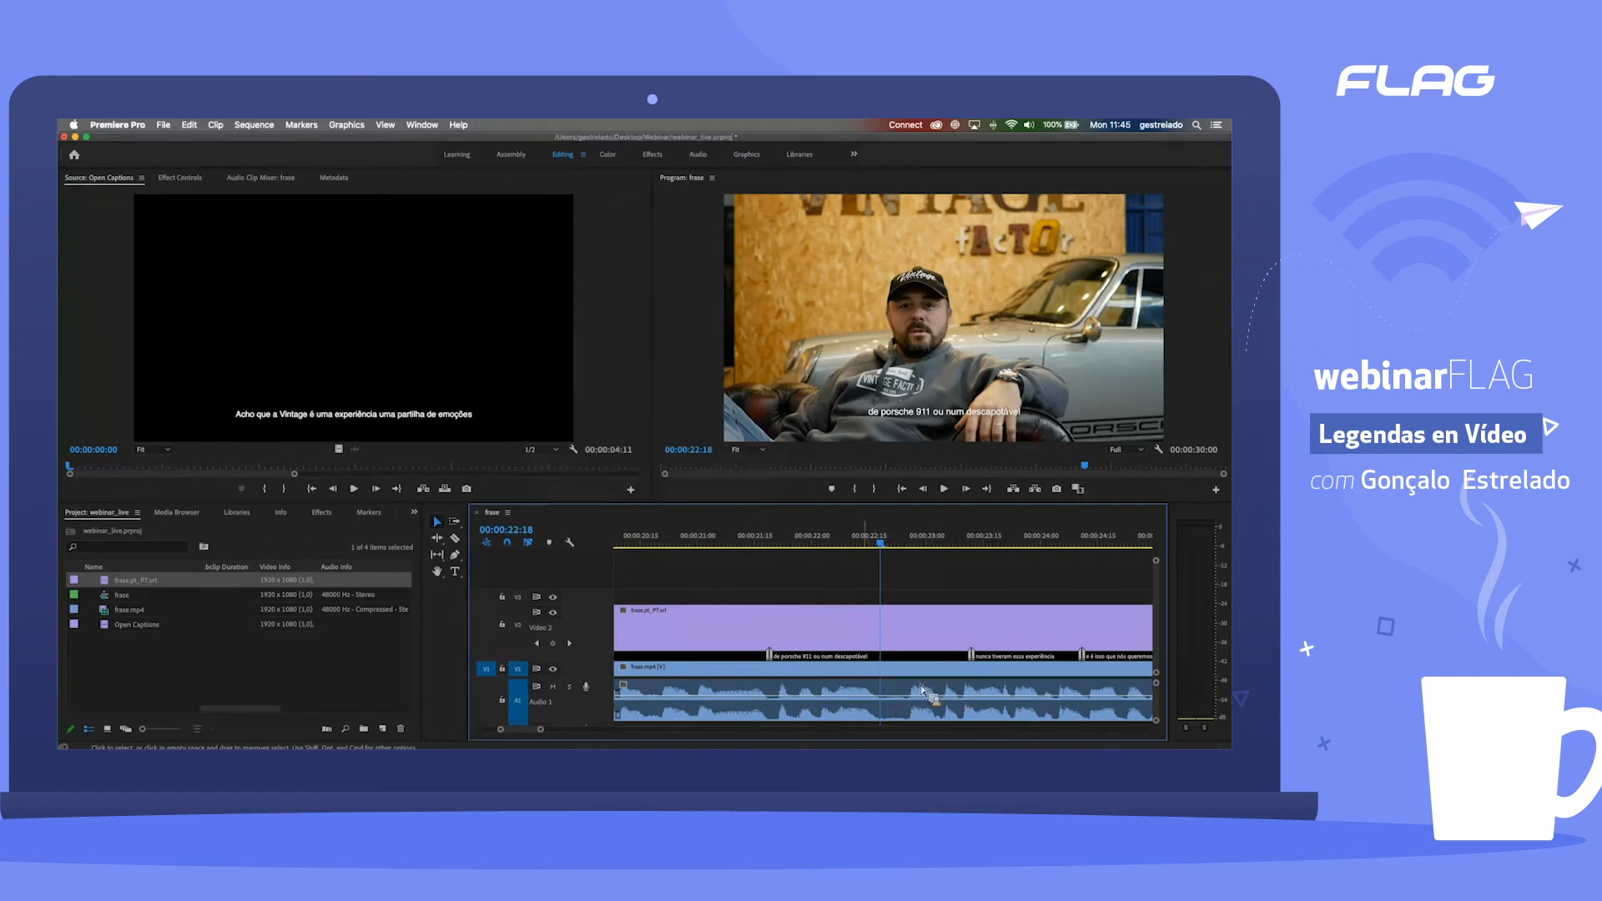
Step: Select the frase.pt_PT.srt clip in the sequence and check whether its captions can be exported from there
left_click(730, 643)
left_click_drag(501, 730, 466, 732)
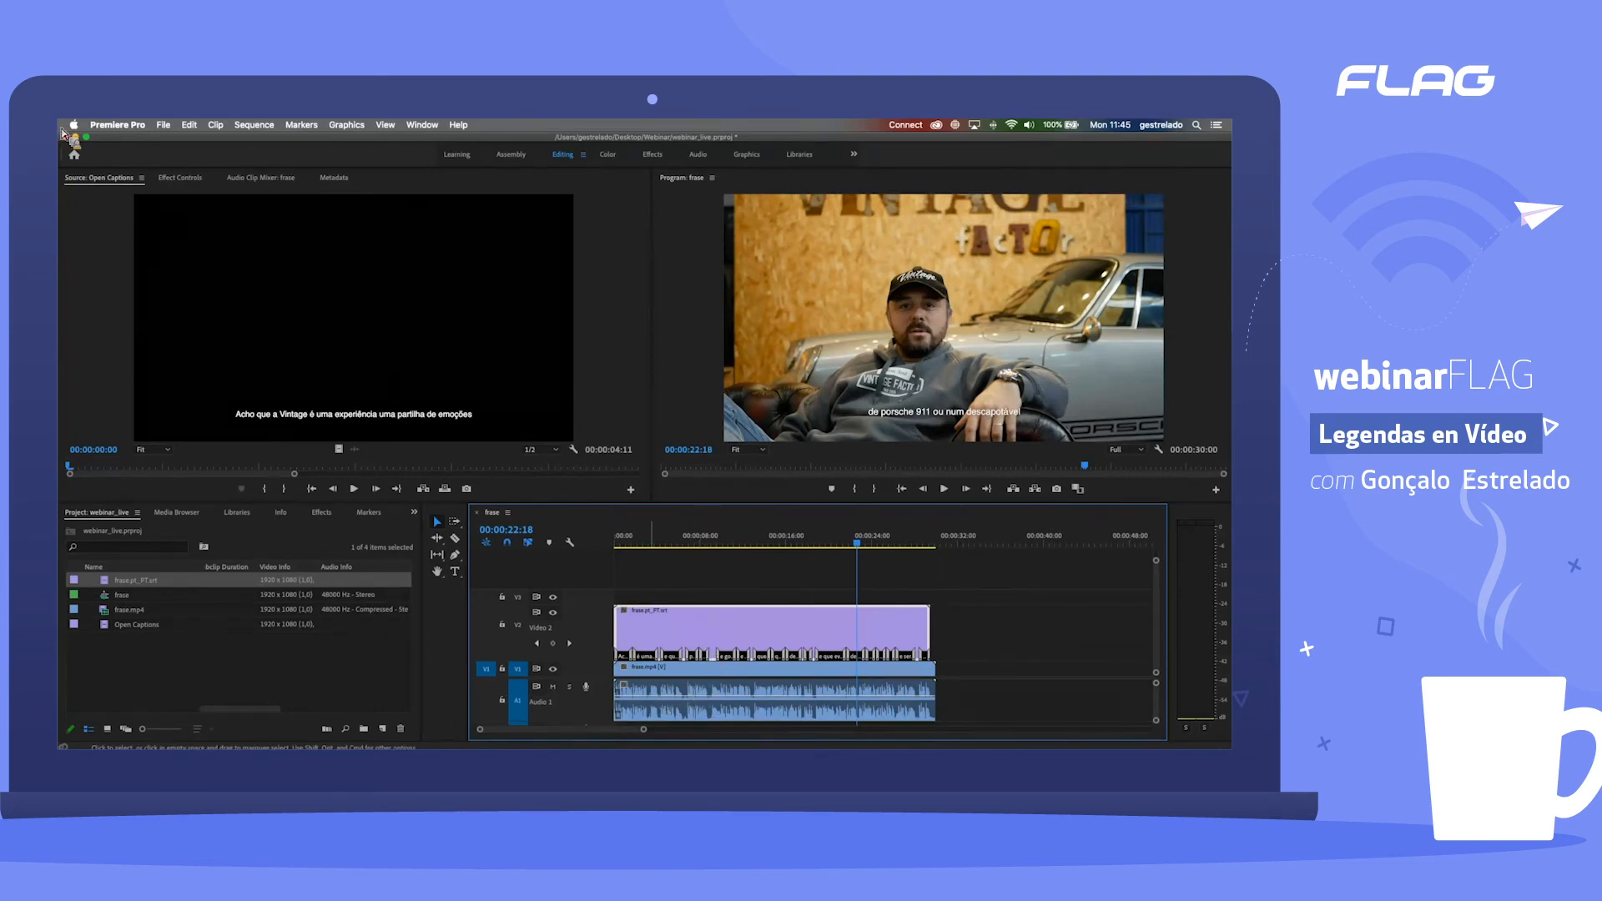
left_click(163, 124)
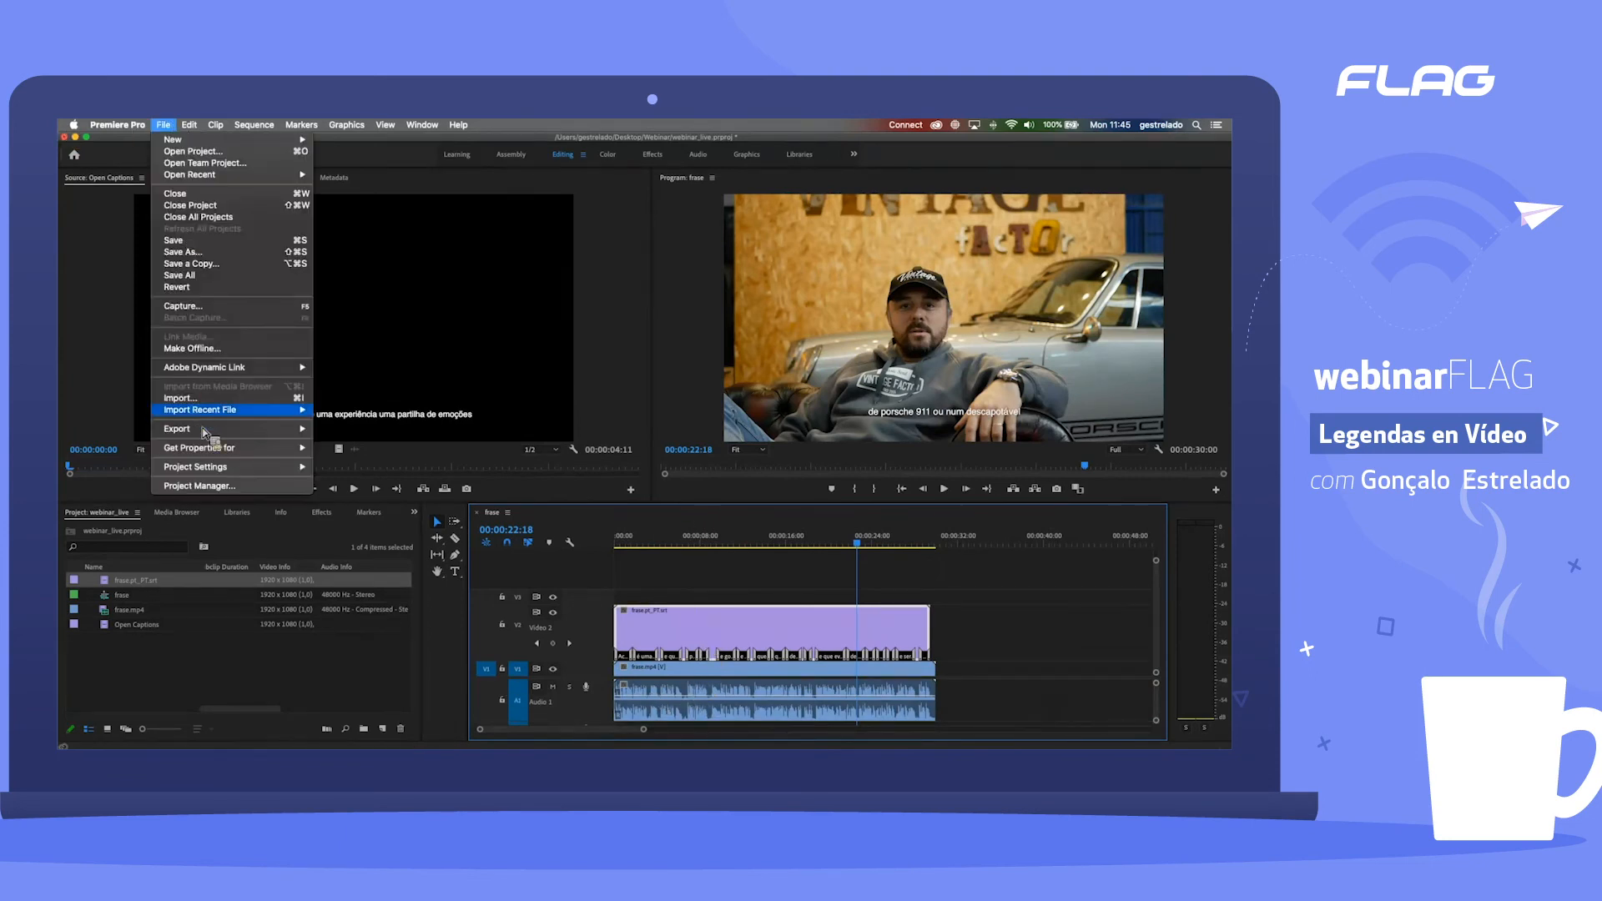
mouse_move(214, 429)
left_click(698, 622)
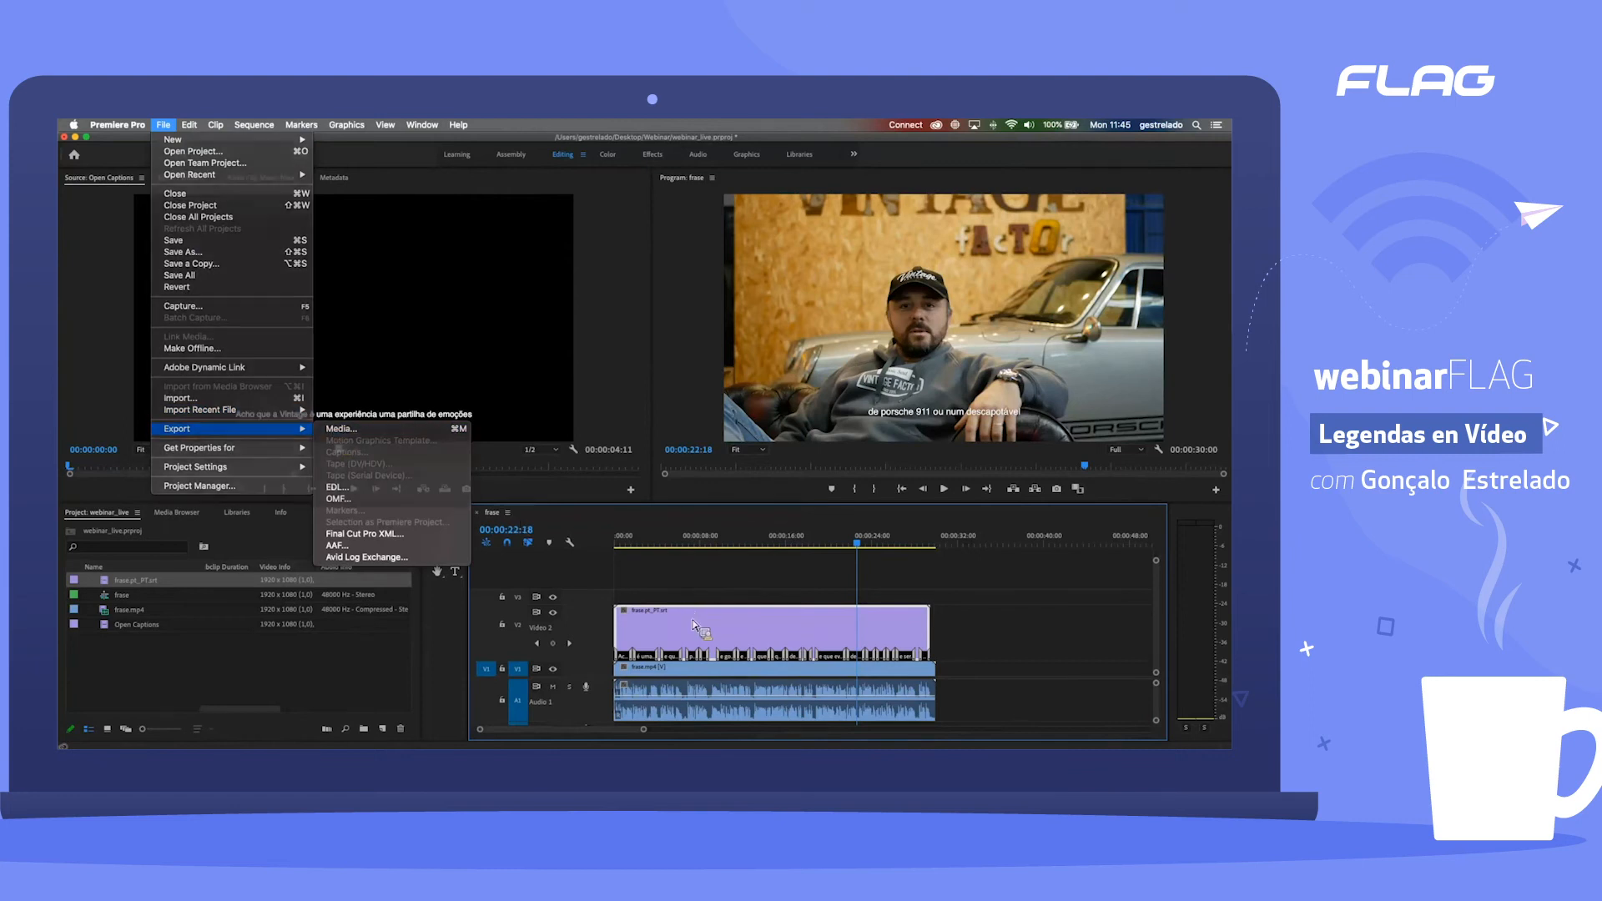
left_click(163, 125)
mouse_move(215, 427)
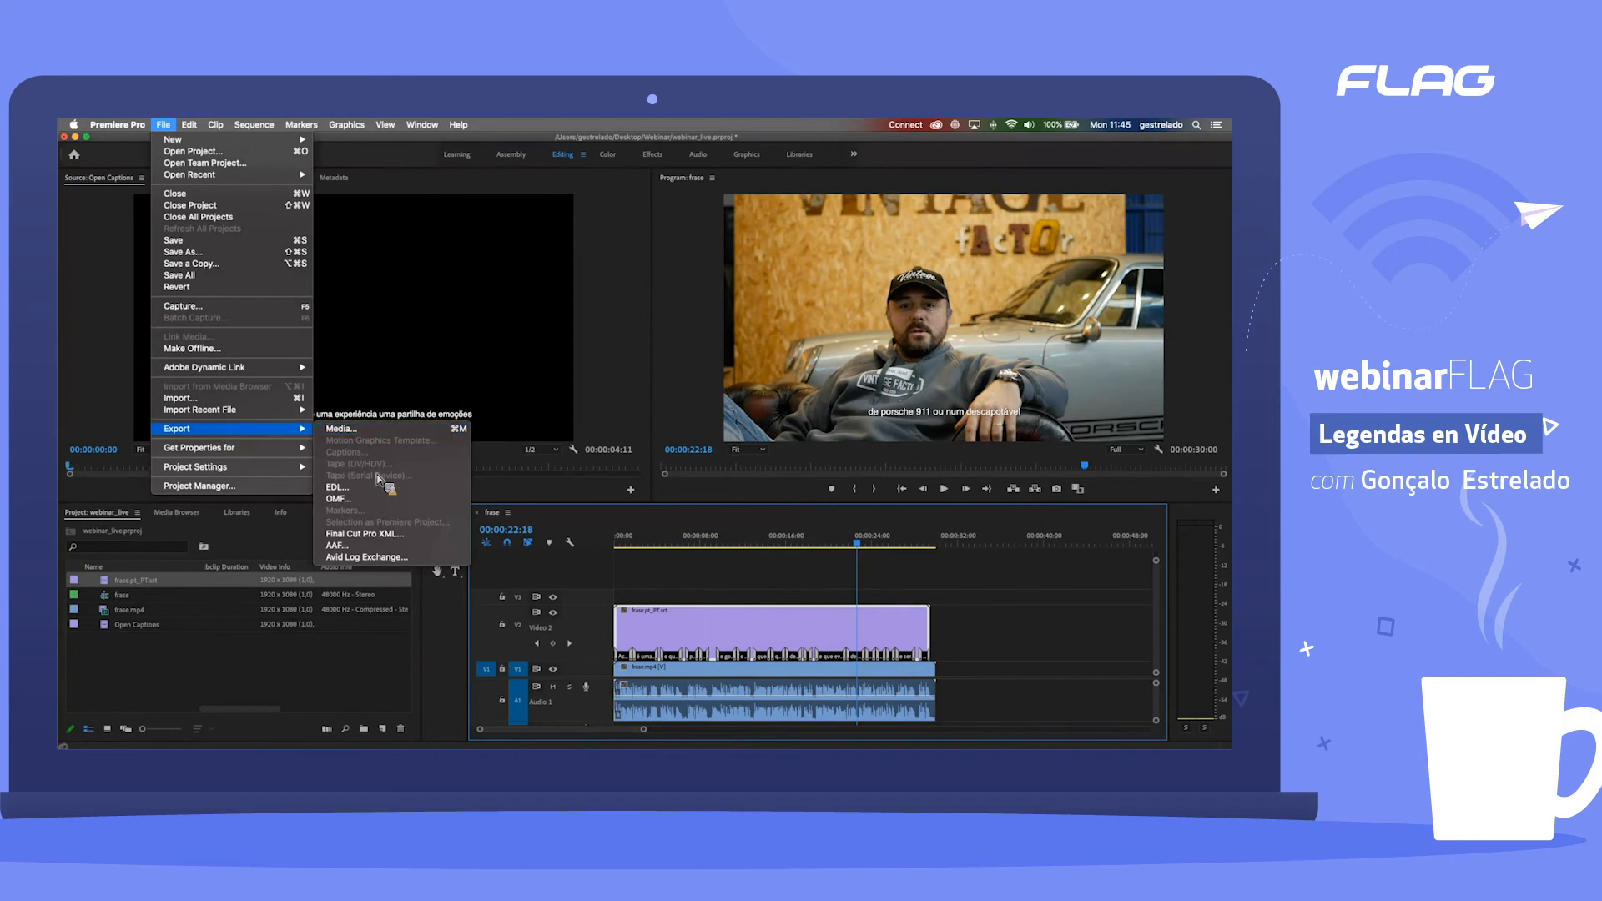
left_click(199, 659)
Step: Select frase.pt_PT.srt in the project, locate the caption export command for it, and leave without exporting
left_click(140, 586)
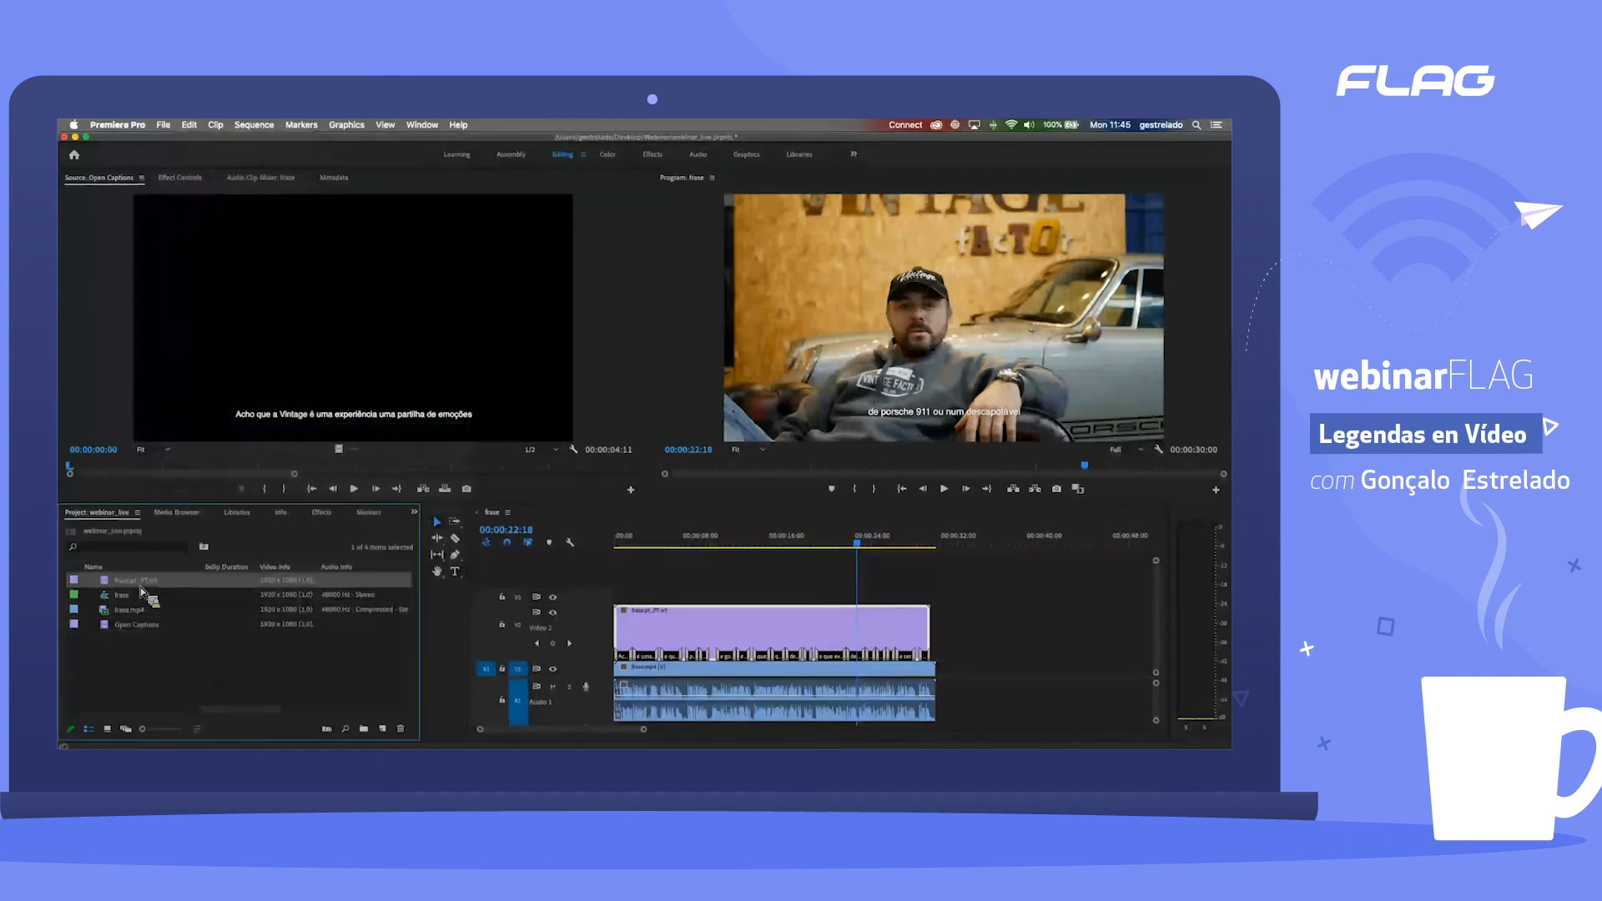
left_click(224, 584)
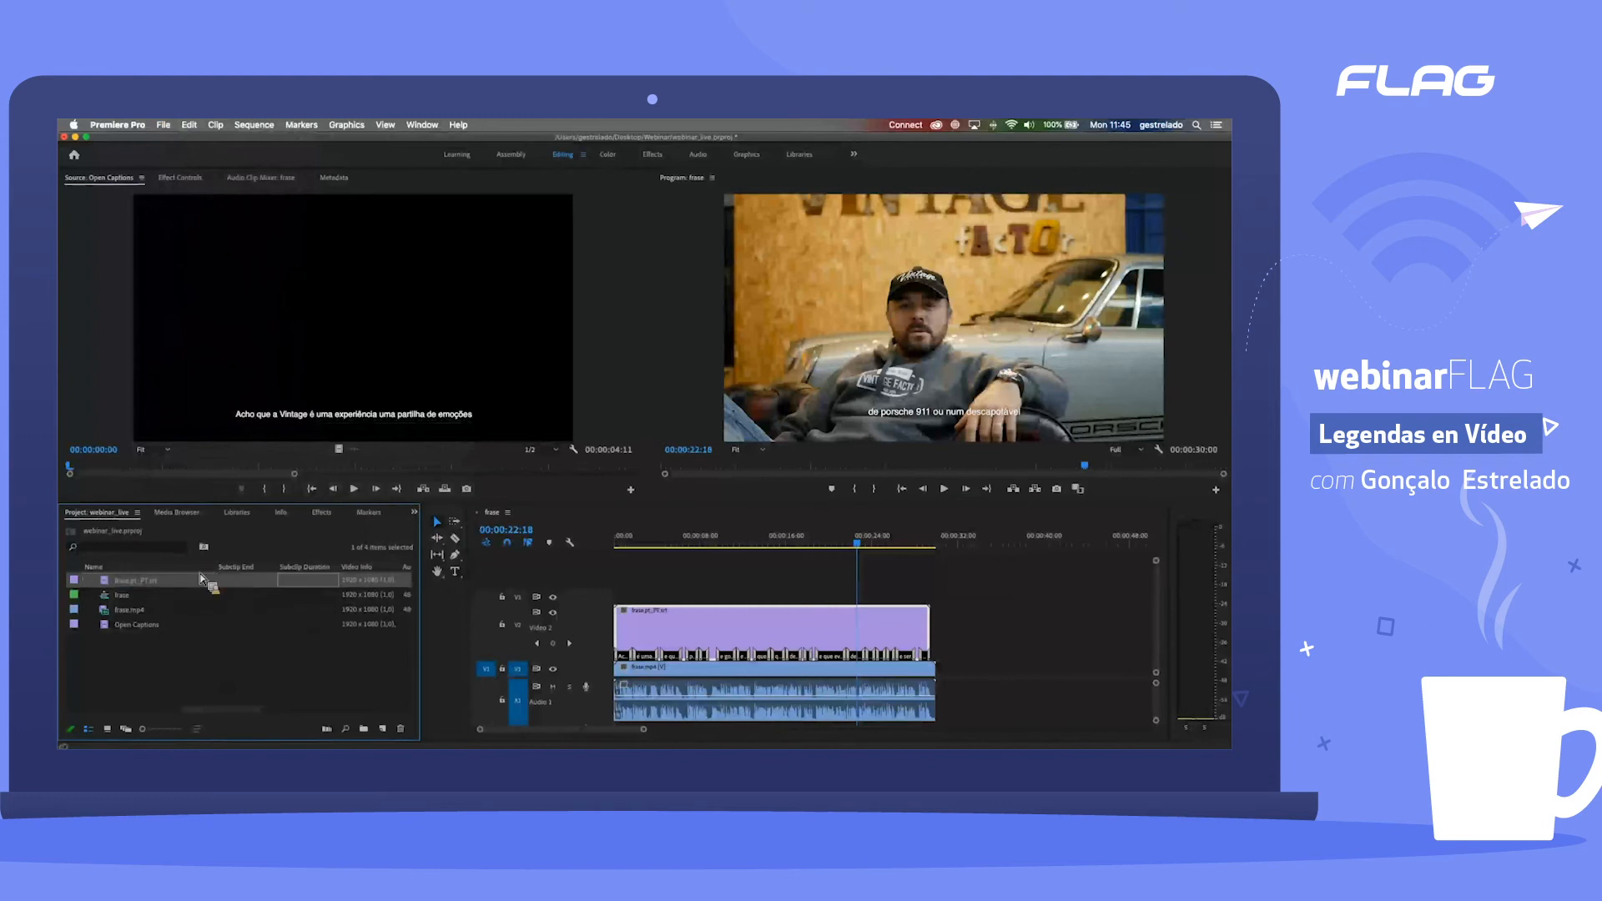
left_click(197, 586)
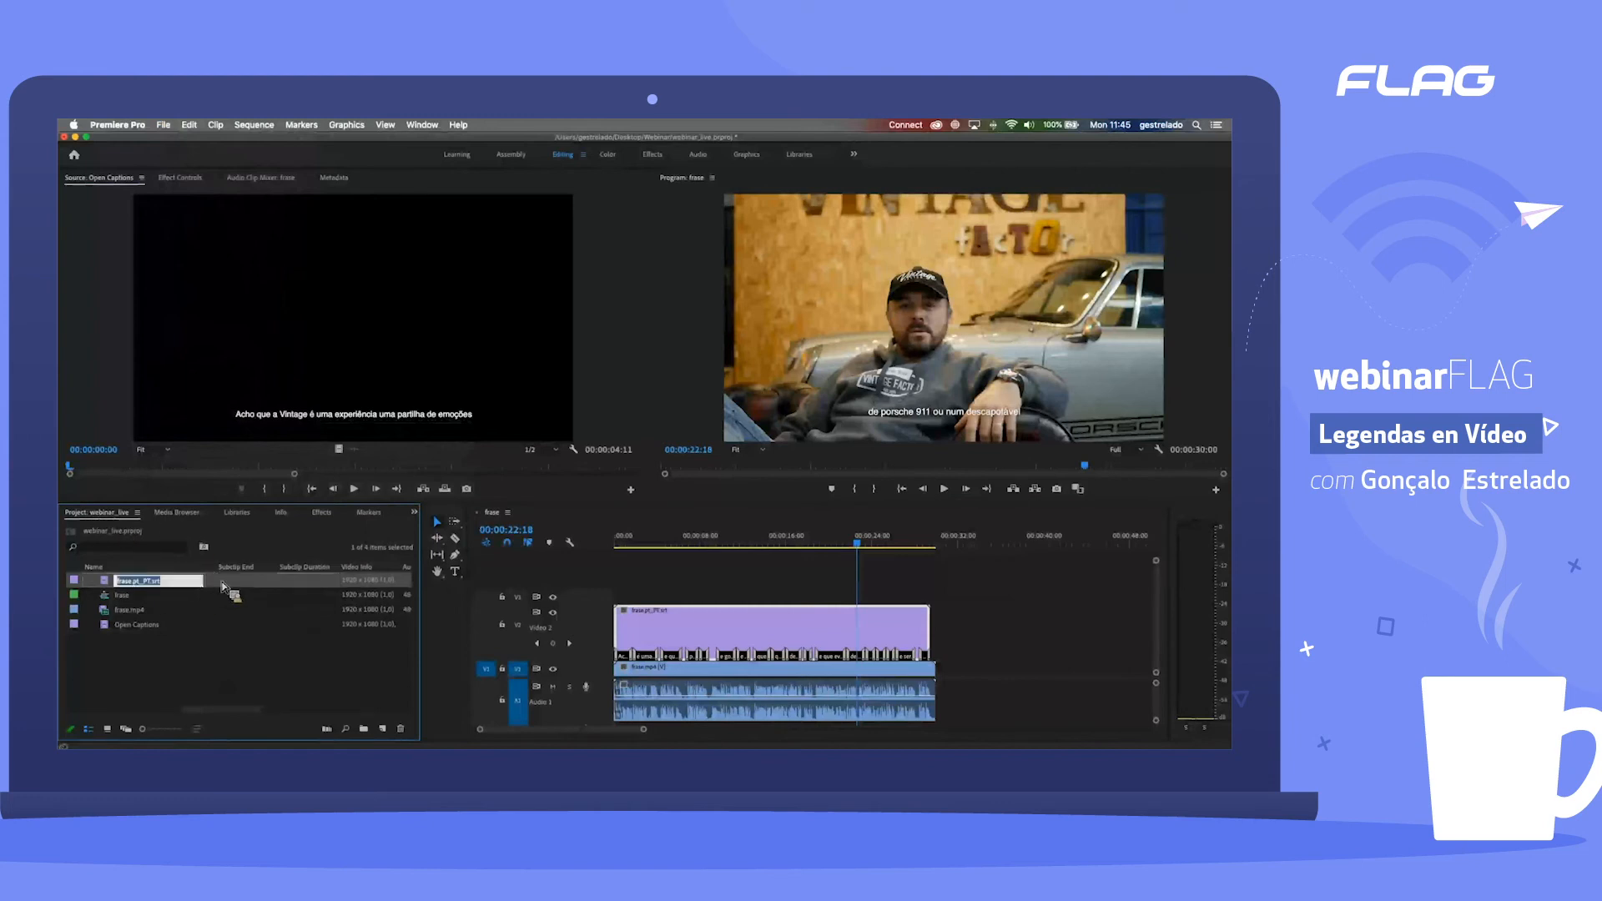
left_click(108, 584)
left_click(163, 125)
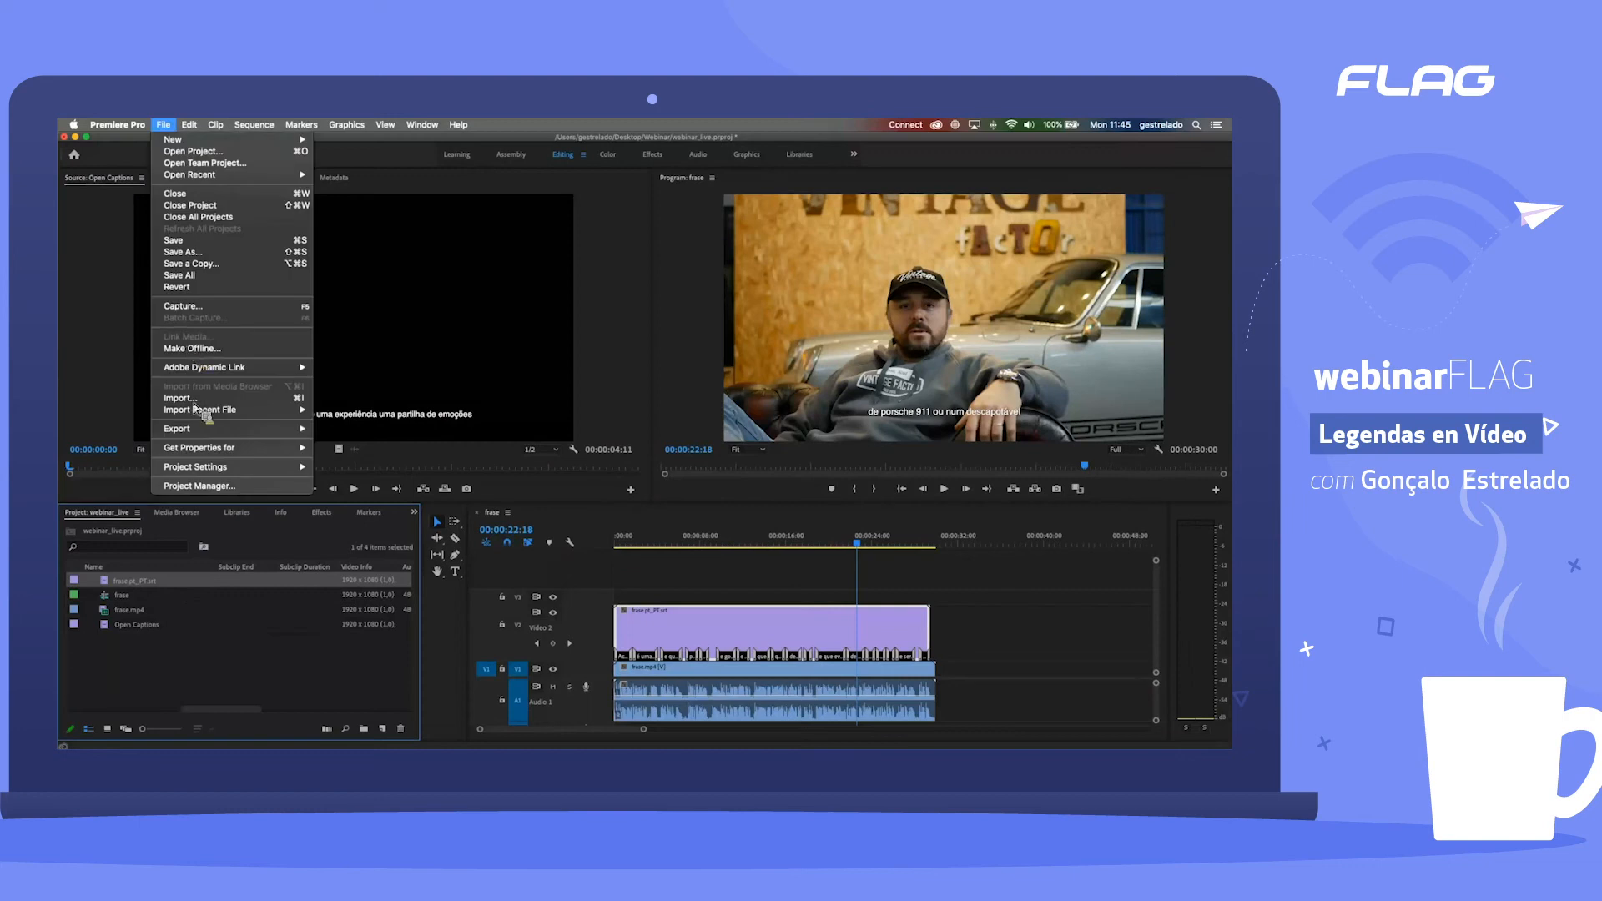
mouse_move(242, 428)
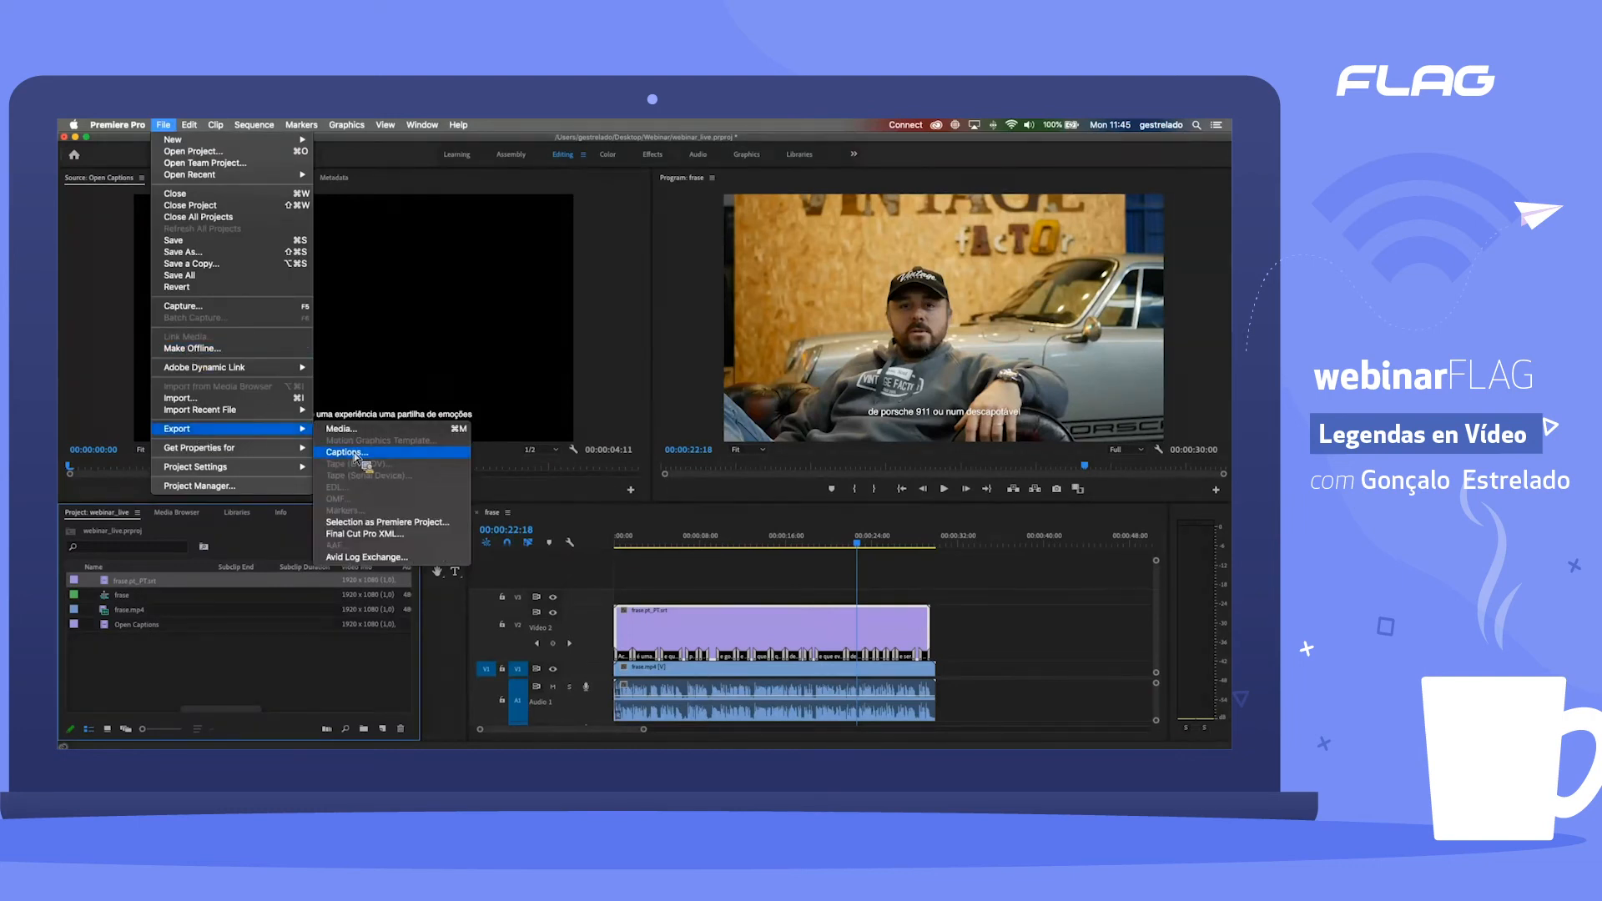
left_click(213, 685)
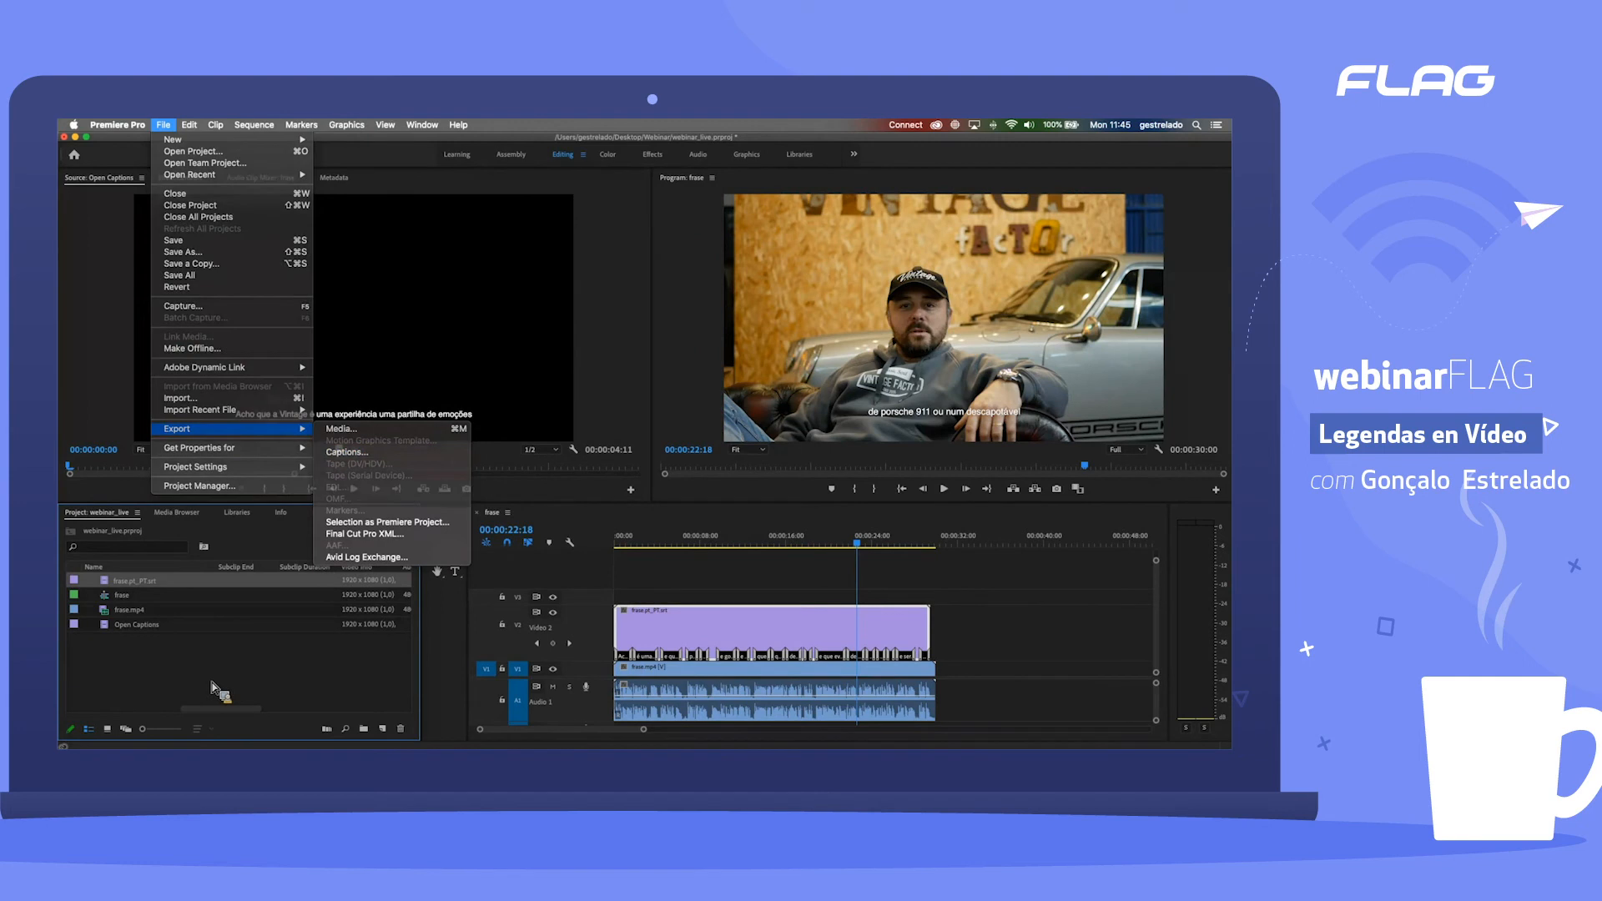
Step: Open frase.pt_PT.srt for caption editing and review its list of captions from first to last
double_click(110, 585)
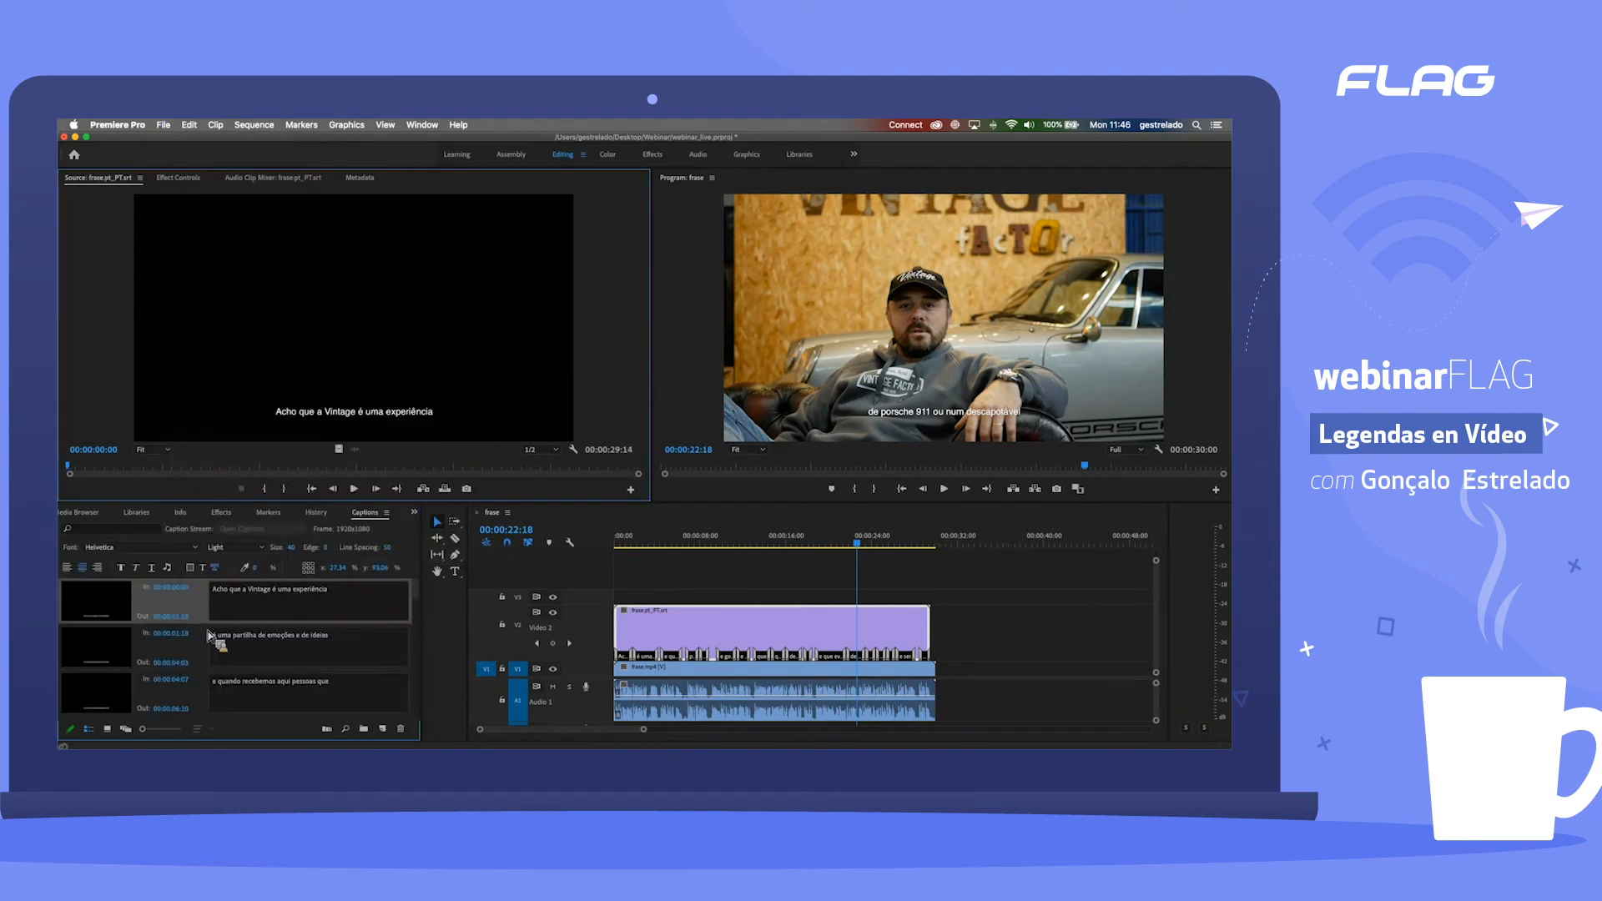
scroll(219, 641, "down", 4)
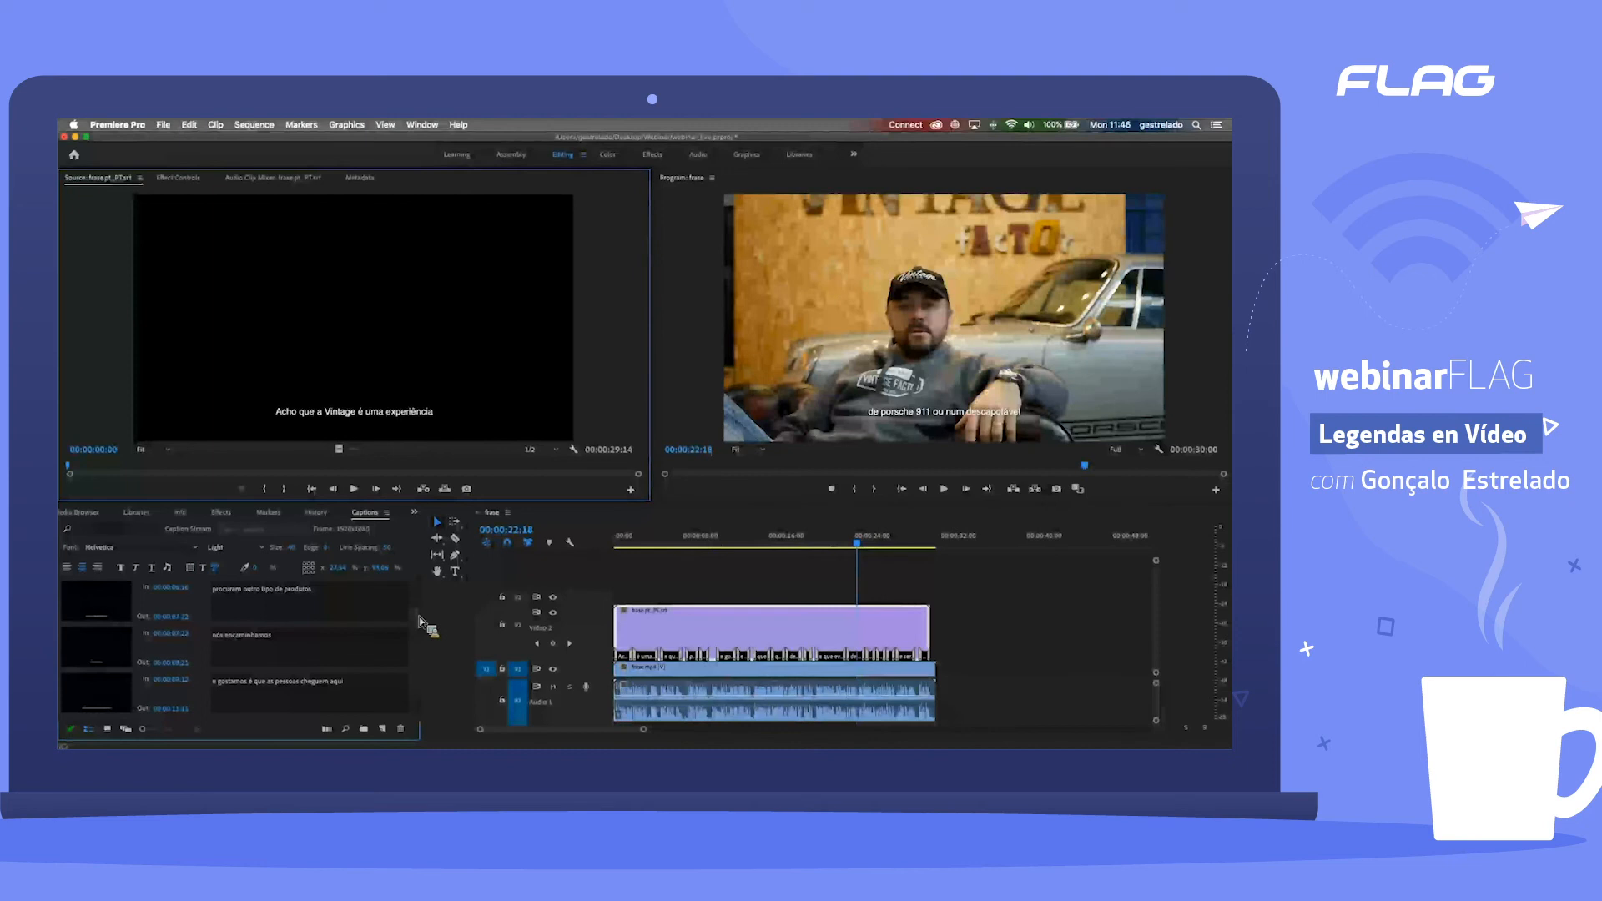
scroll(422, 642, "down", 5)
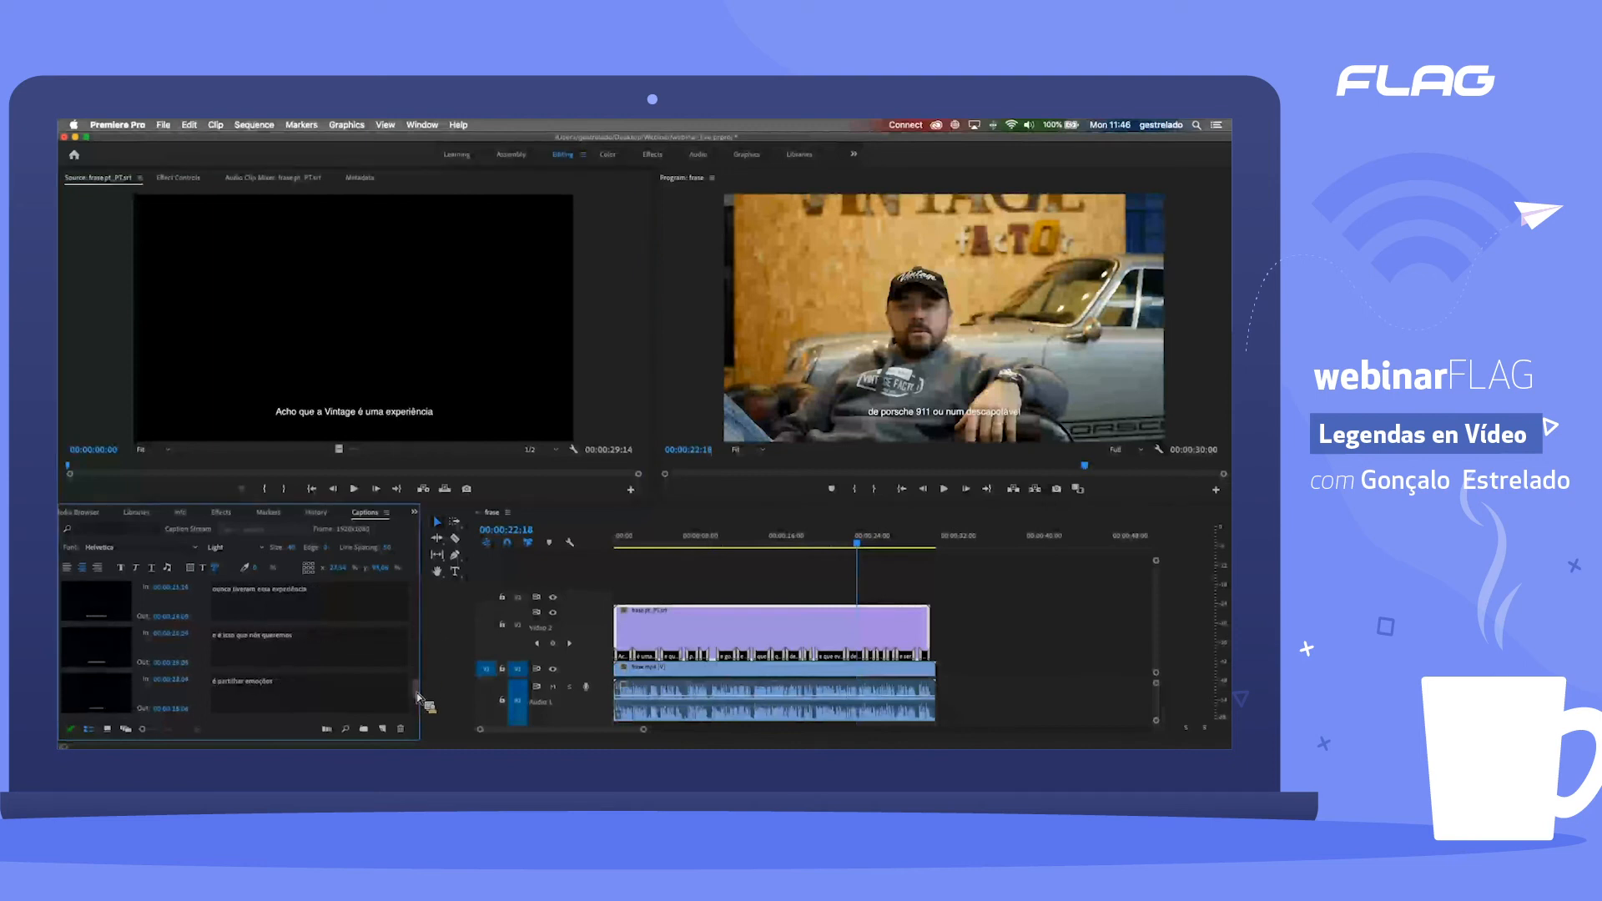
left_click_drag(415, 697, 410, 573)
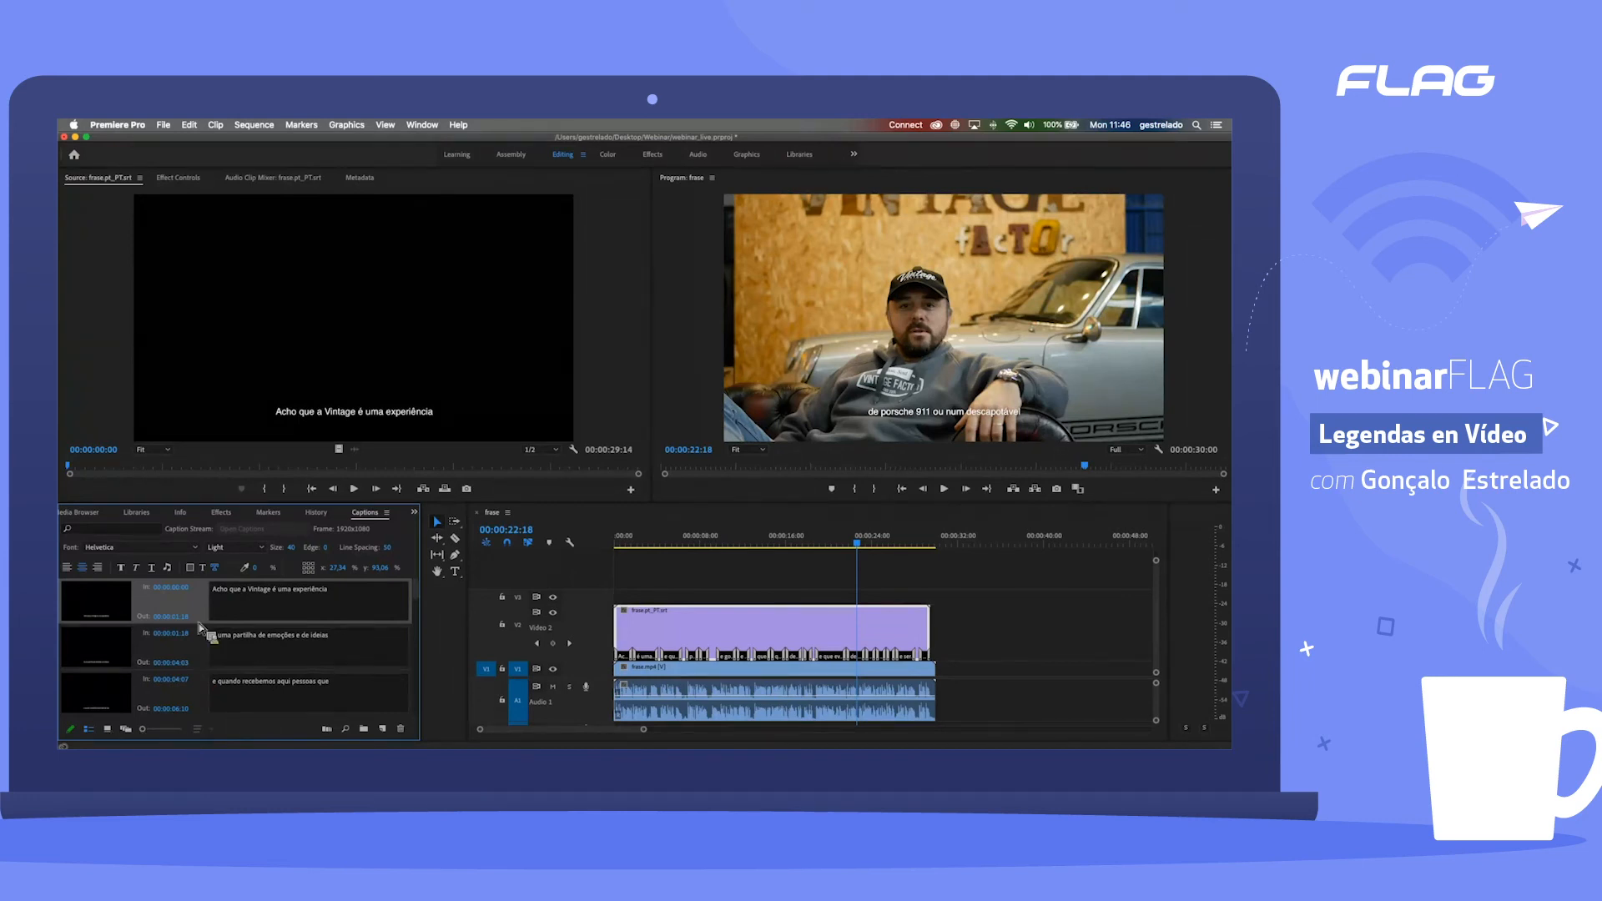
Step: Open the caption import settings and review the available import file types, keeping SubRip Subtitle File (.srt)
left_click(108, 730)
mouse_move(589, 224)
left_mouse_down()
mouse_move(672, 219)
mouse_move(616, 230)
left_mouse_up()
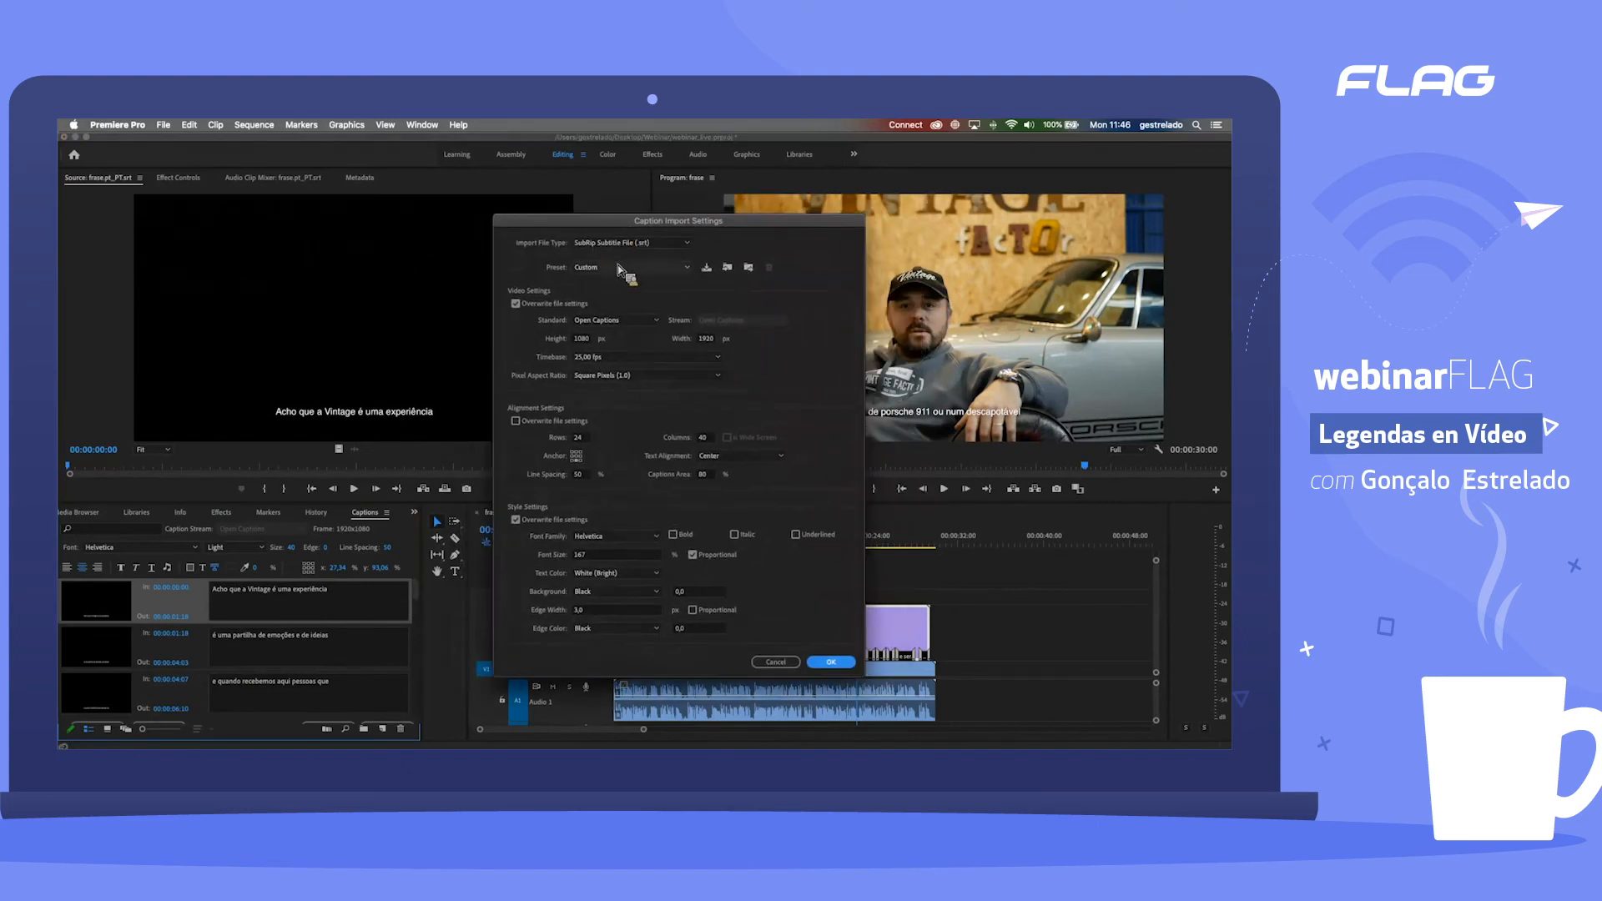
left_click(615, 244)
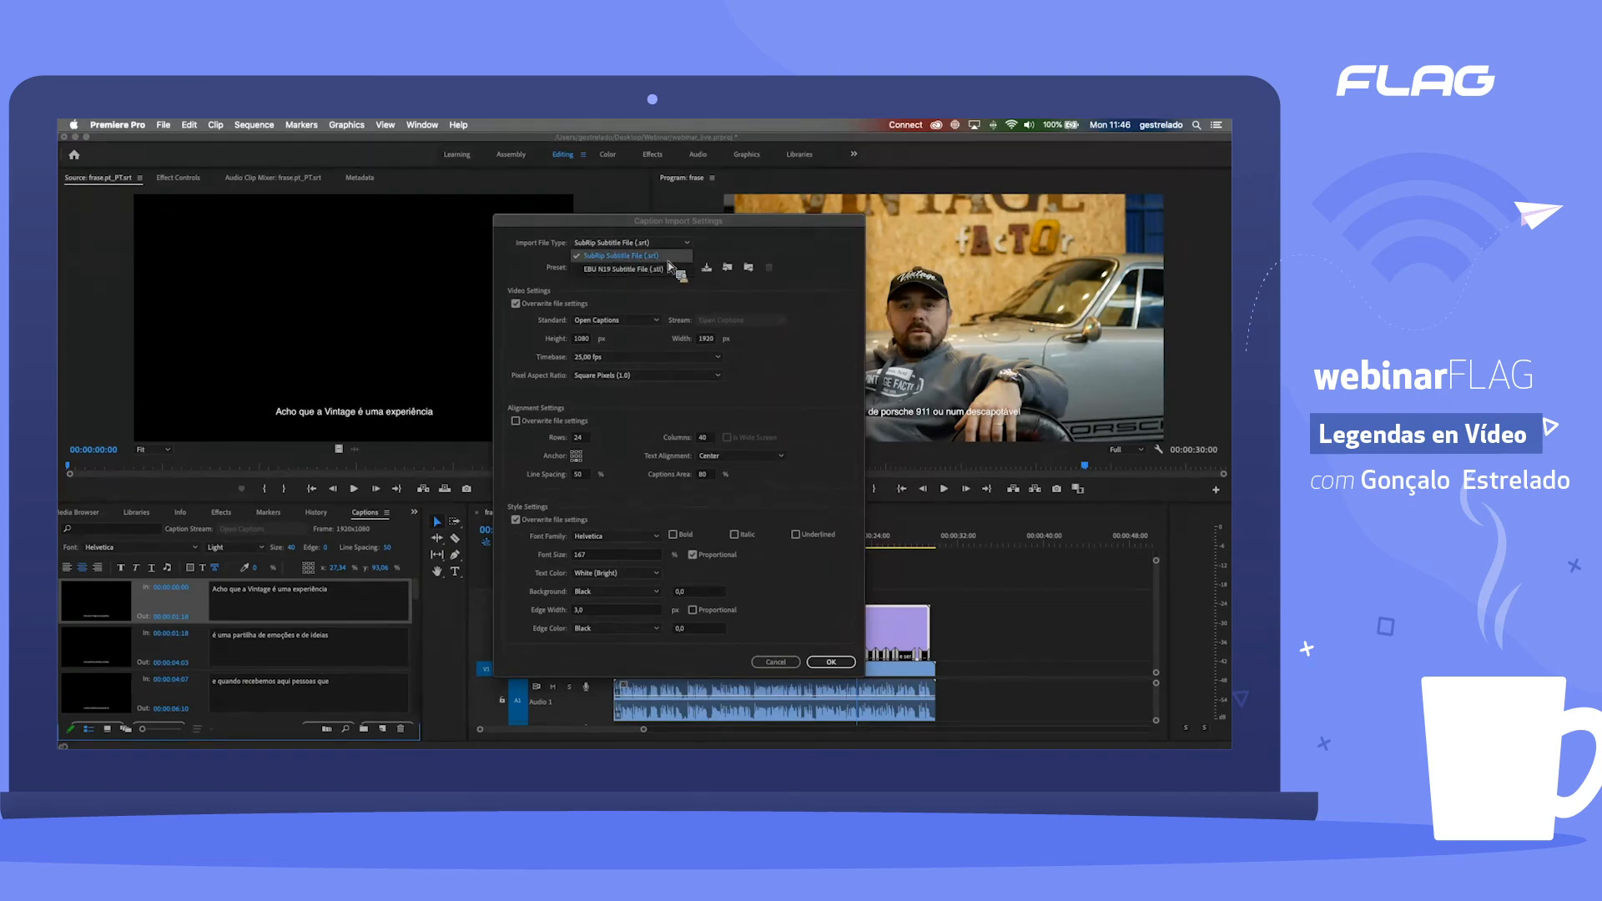
left_click(582, 286)
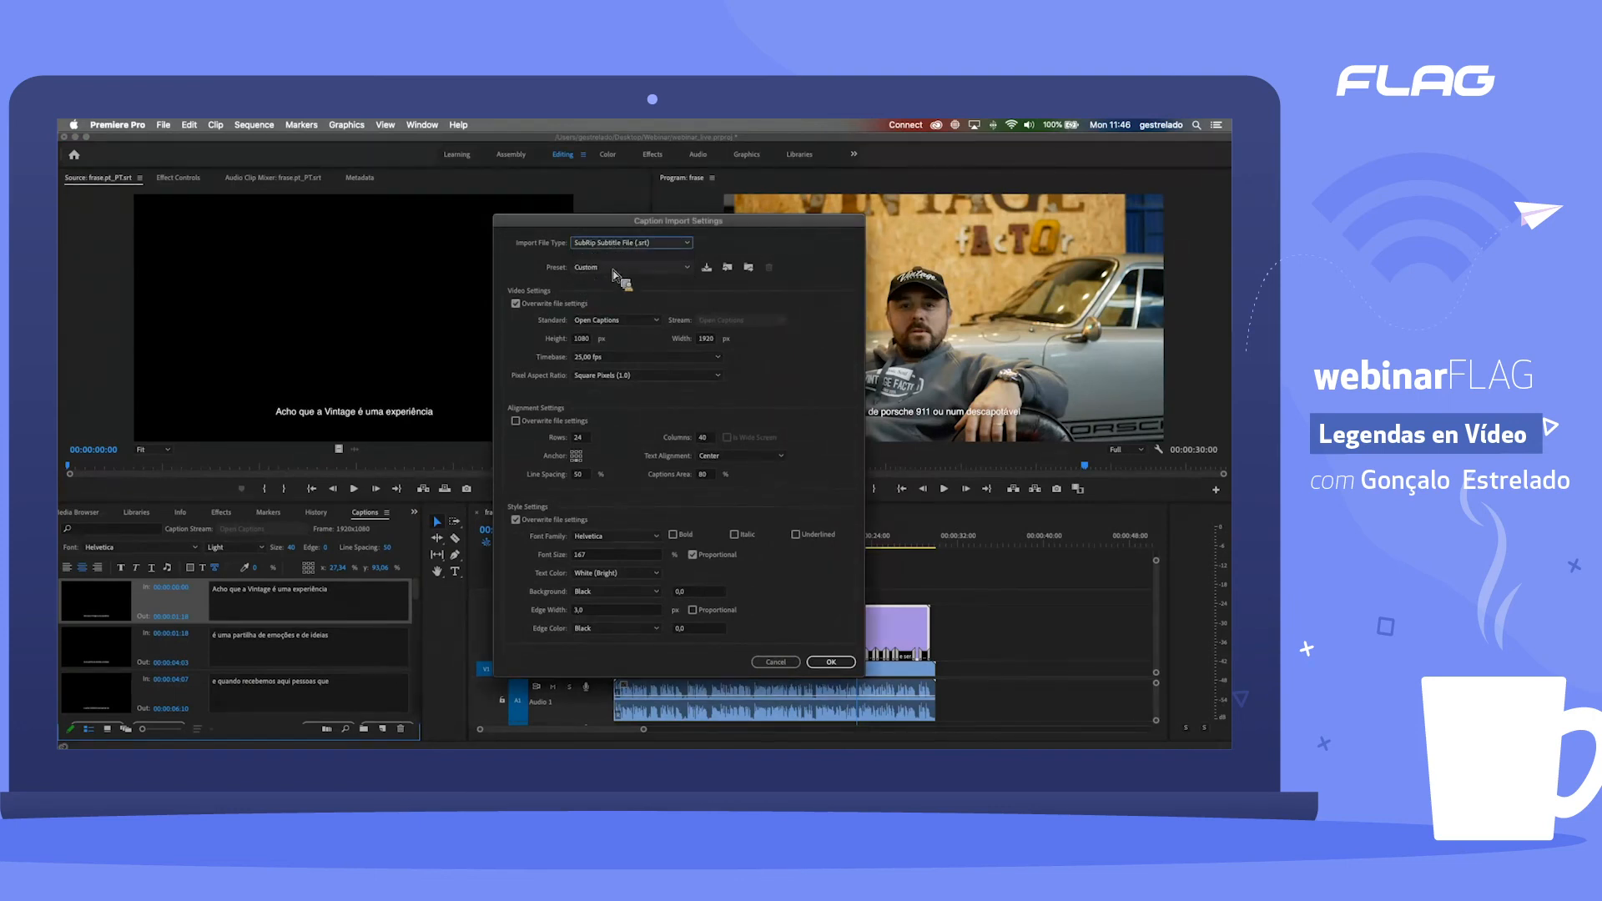
Step: Load the Default caption import preset, enable overwriting of the file's video settings, and keep Open Captions as the standard
left_click(615, 269)
left_click(538, 278)
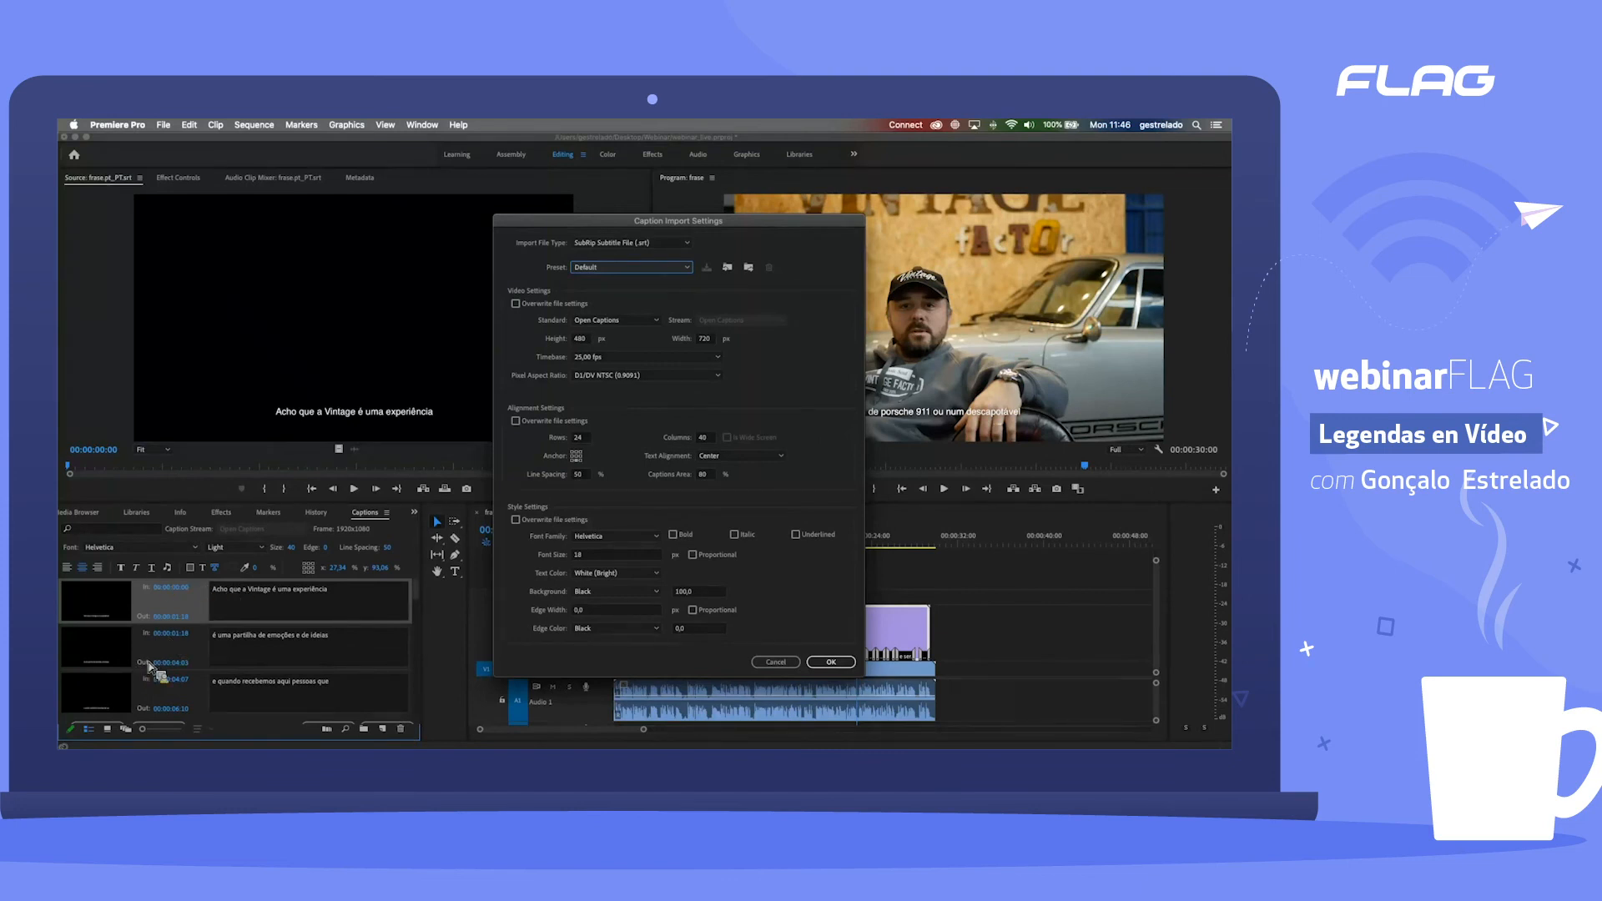
left_click(584, 304)
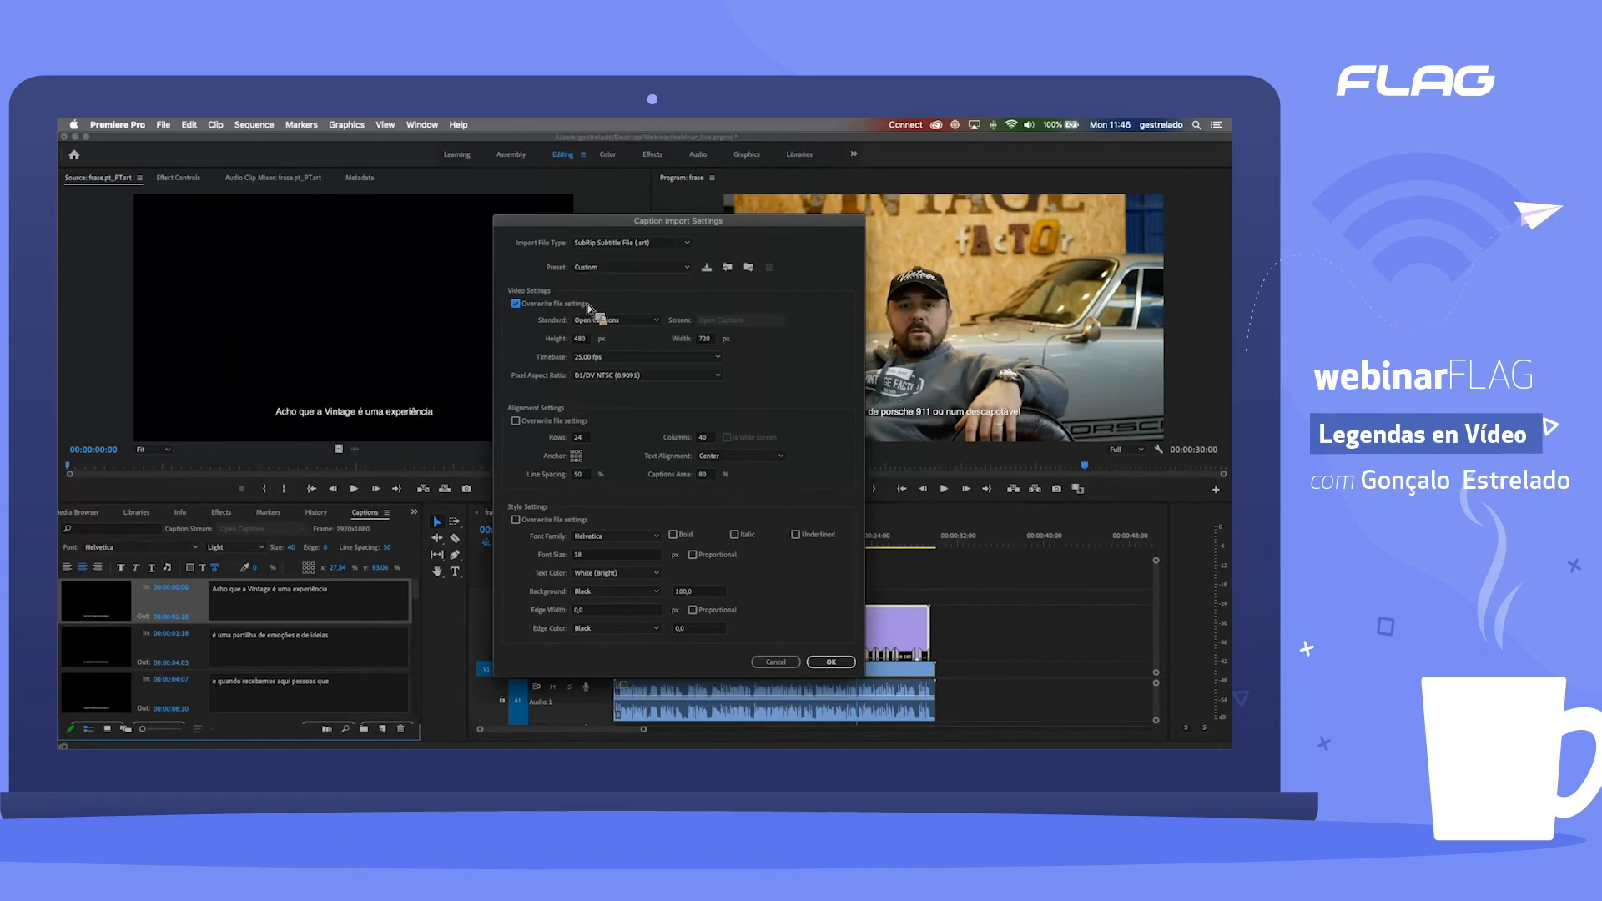
left_click(618, 324)
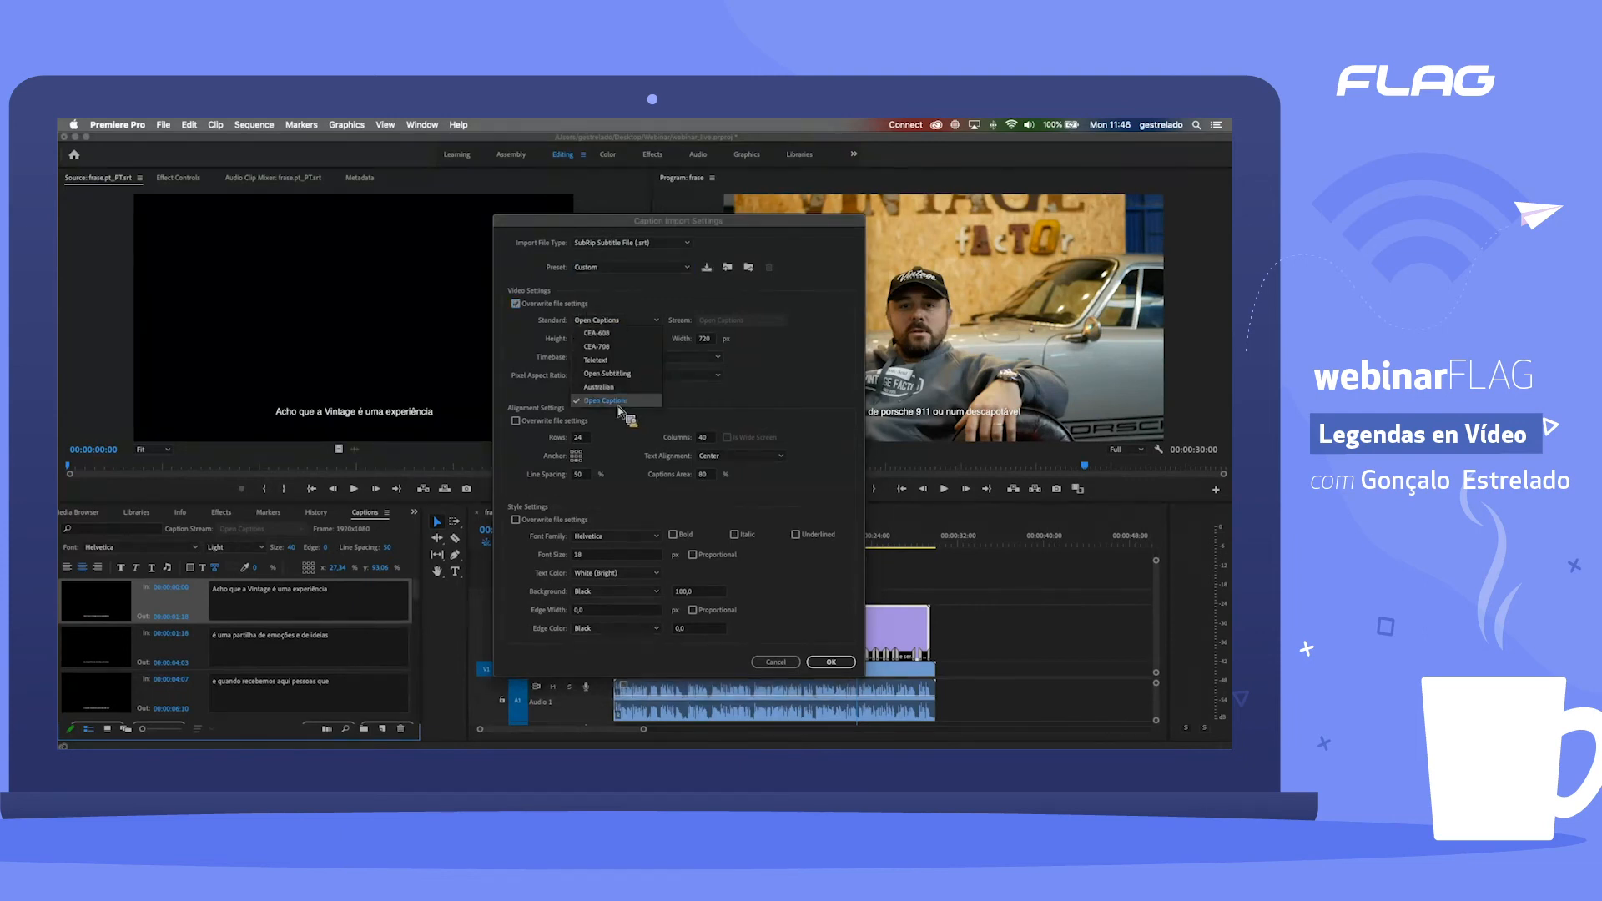
left_click(625, 402)
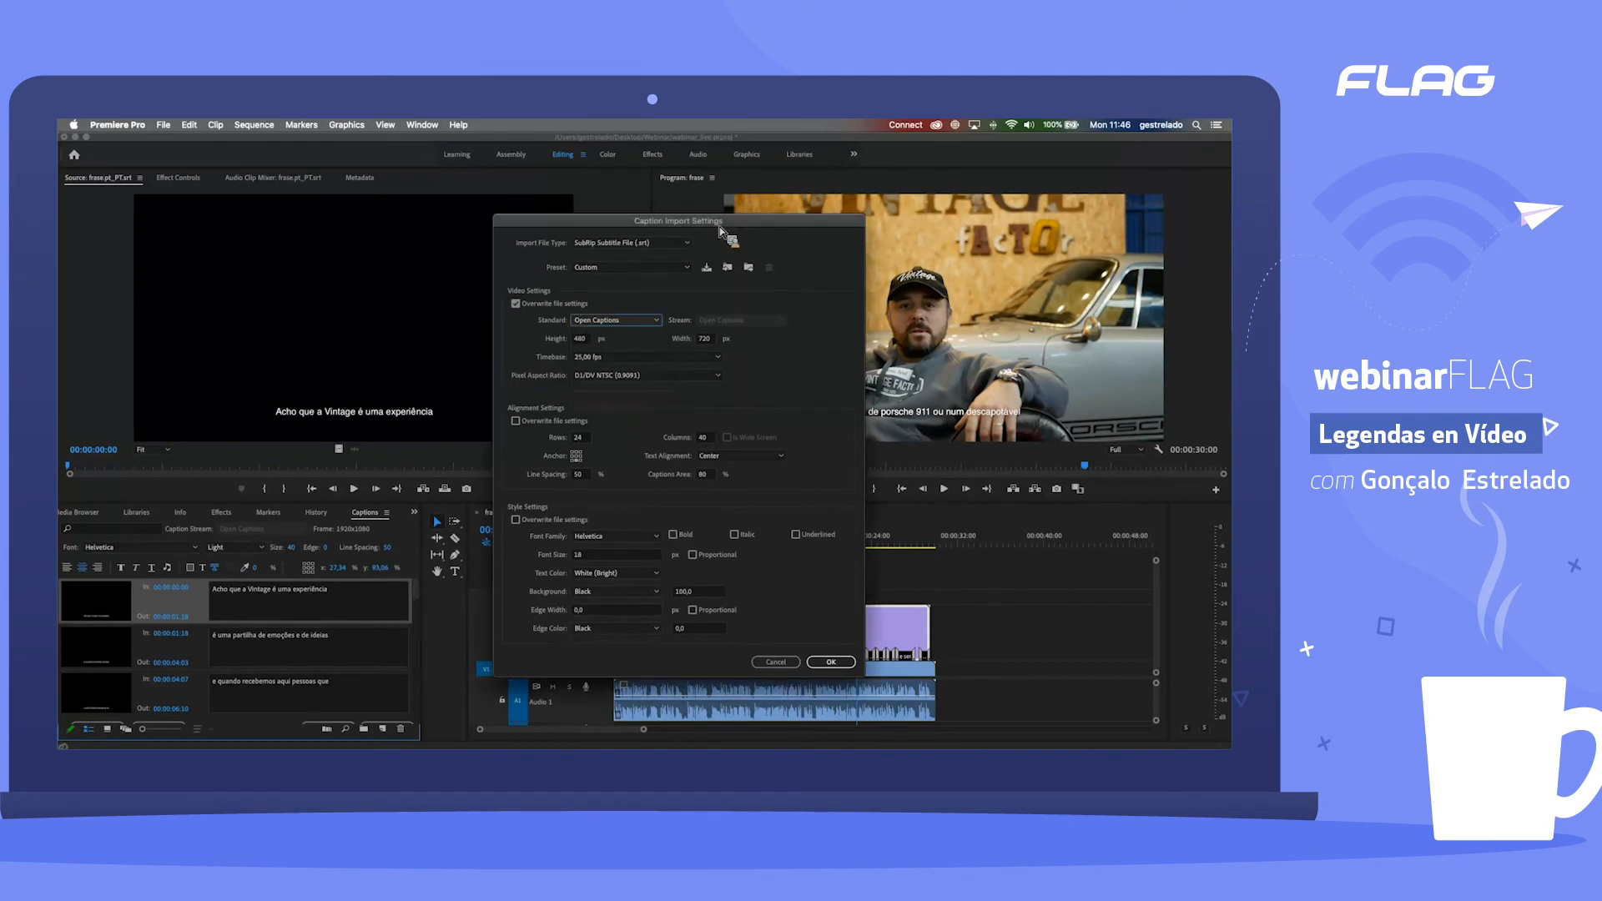
Step: Set the import video settings to height 1080 px, width 1920 px, timebase 29,97 fps Non-Drop-Frame, and Square Pixels (1.0)
double_click(587, 340)
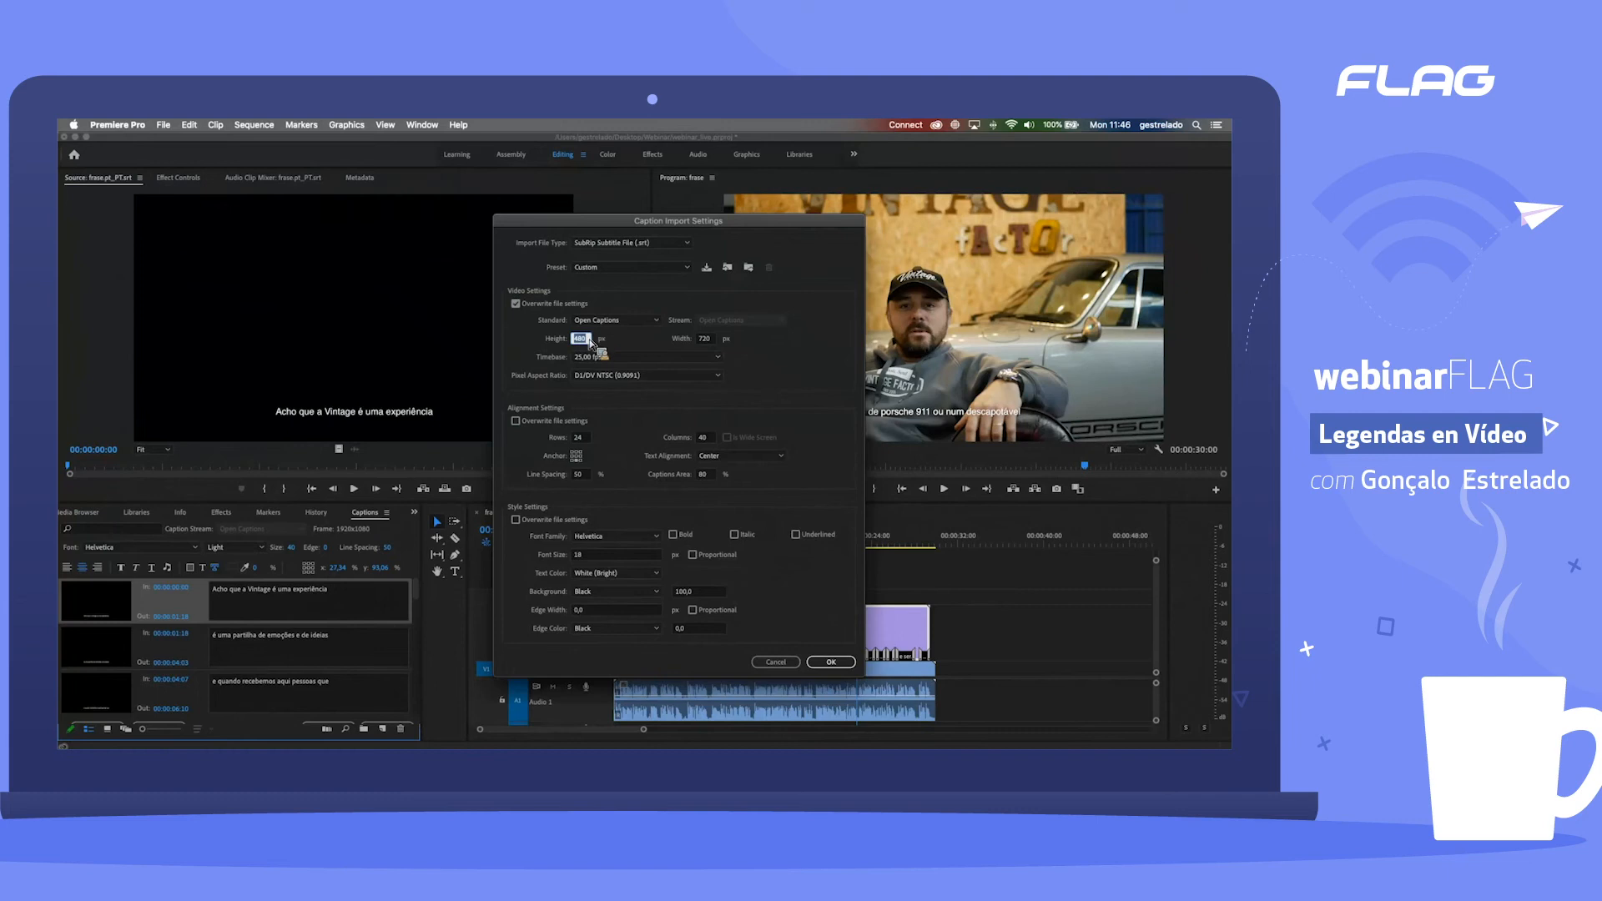
left_click(652, 358)
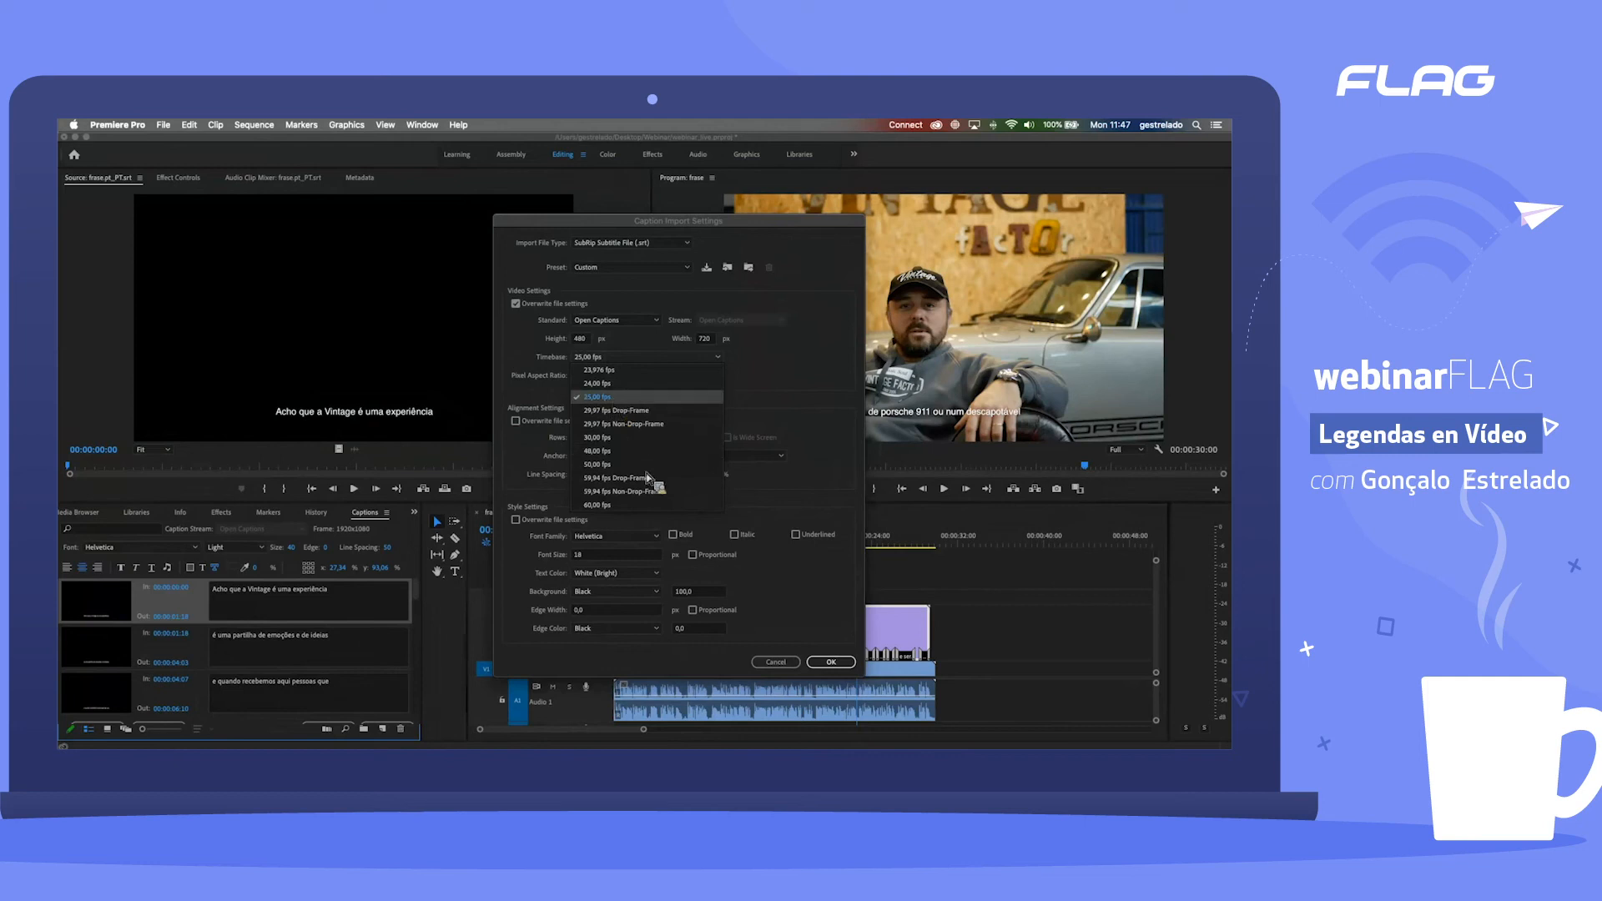
left_click(621, 424)
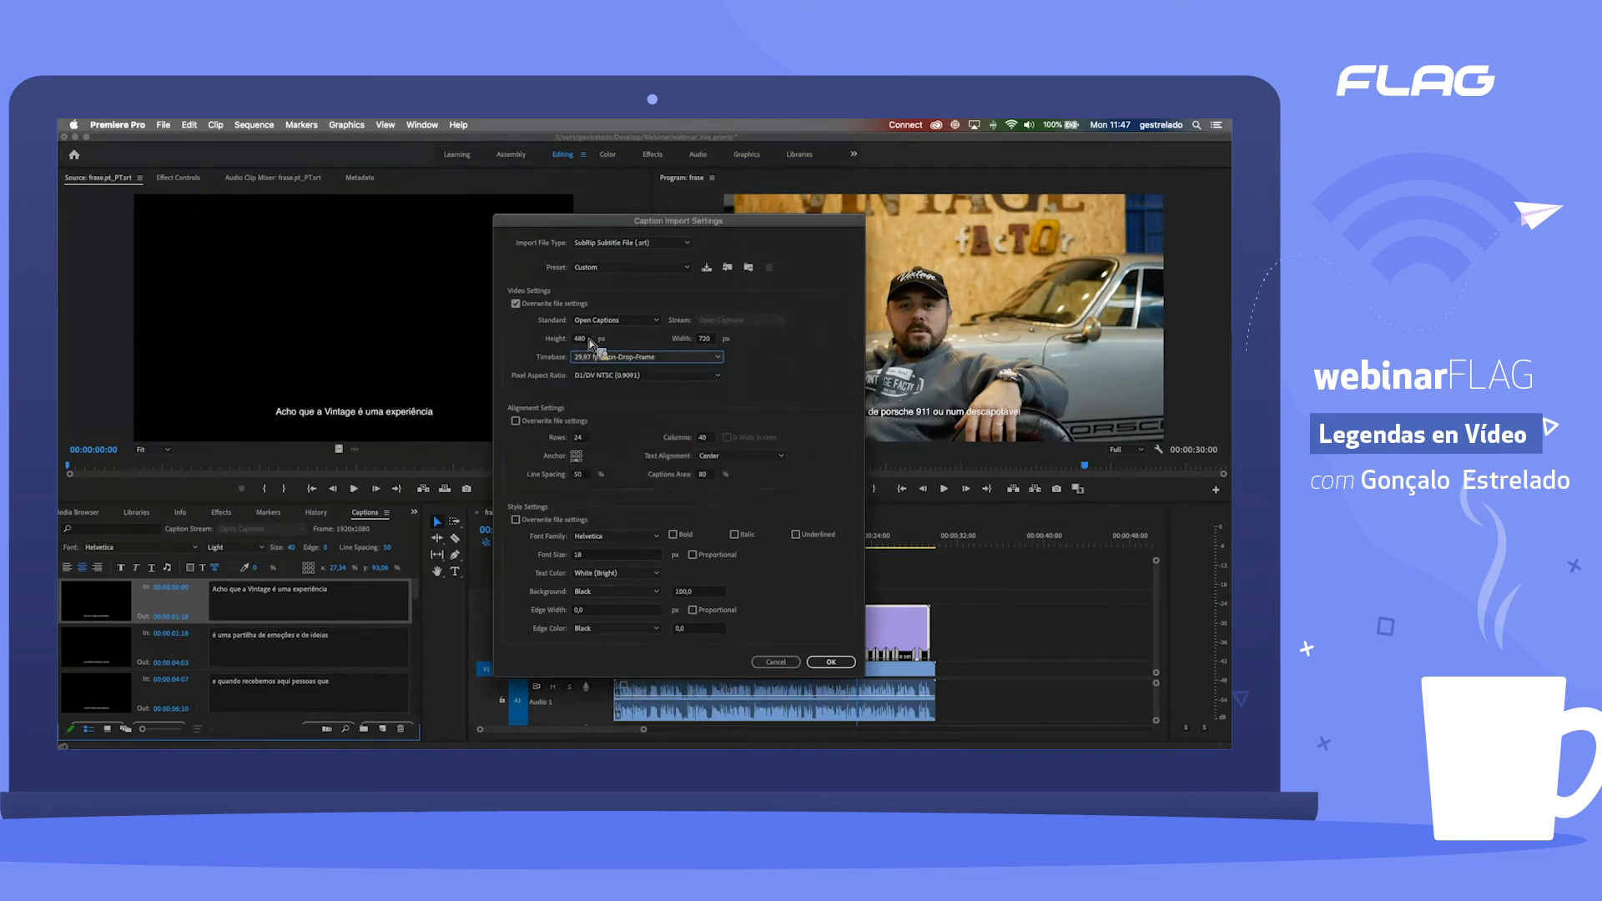
left_click(589, 340)
key("Tab")
type("192")
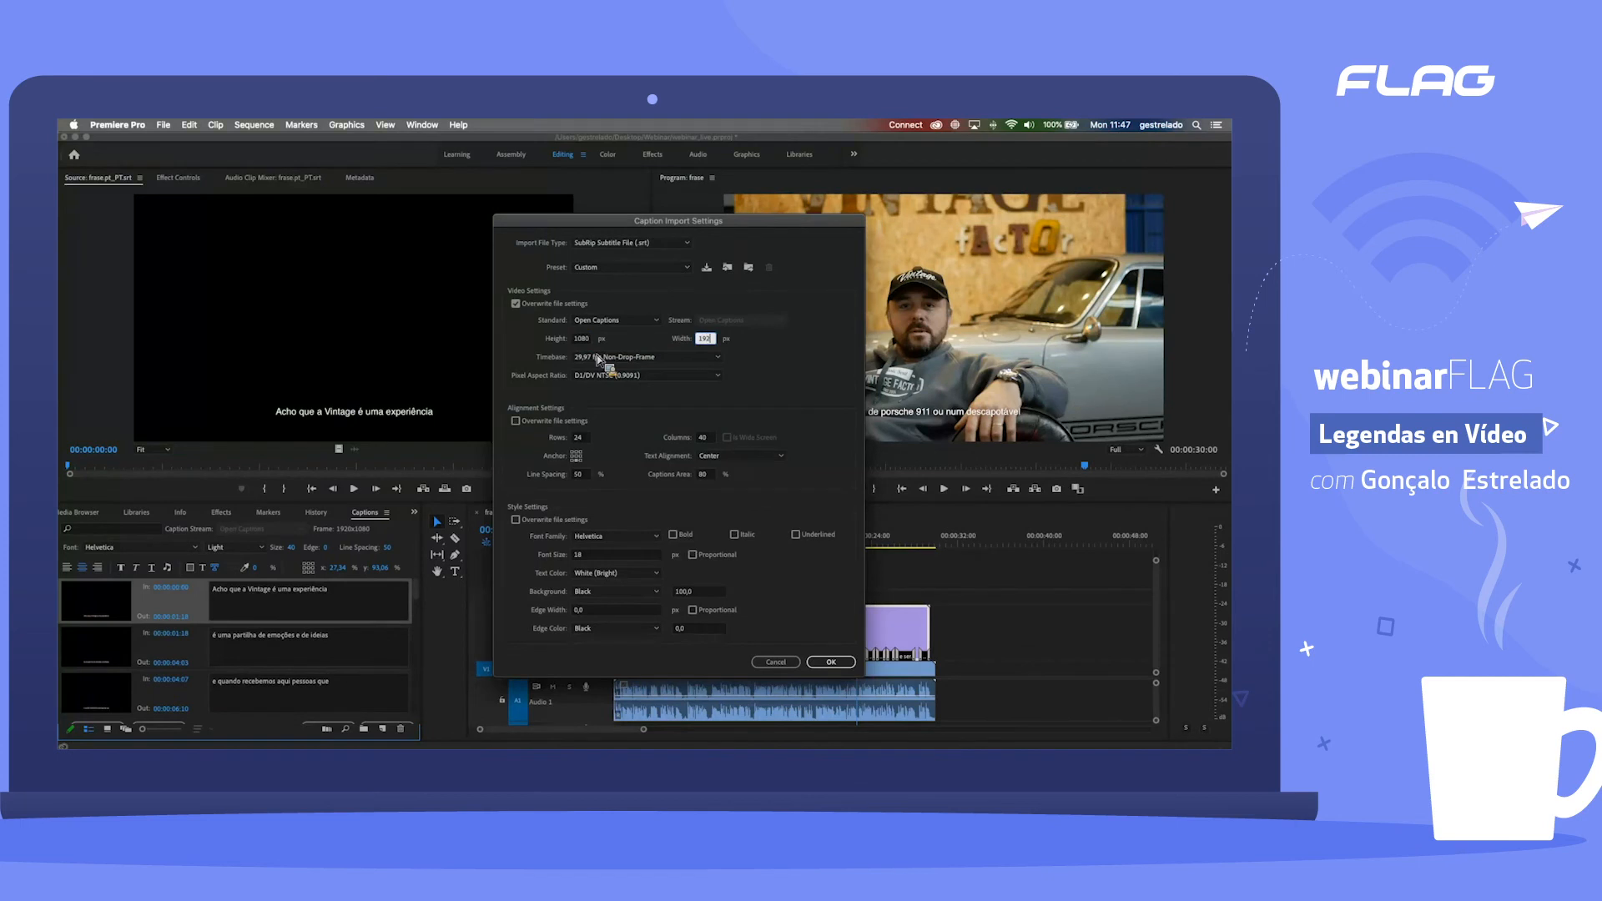
type("0")
key("Tab")
left_click(639, 377)
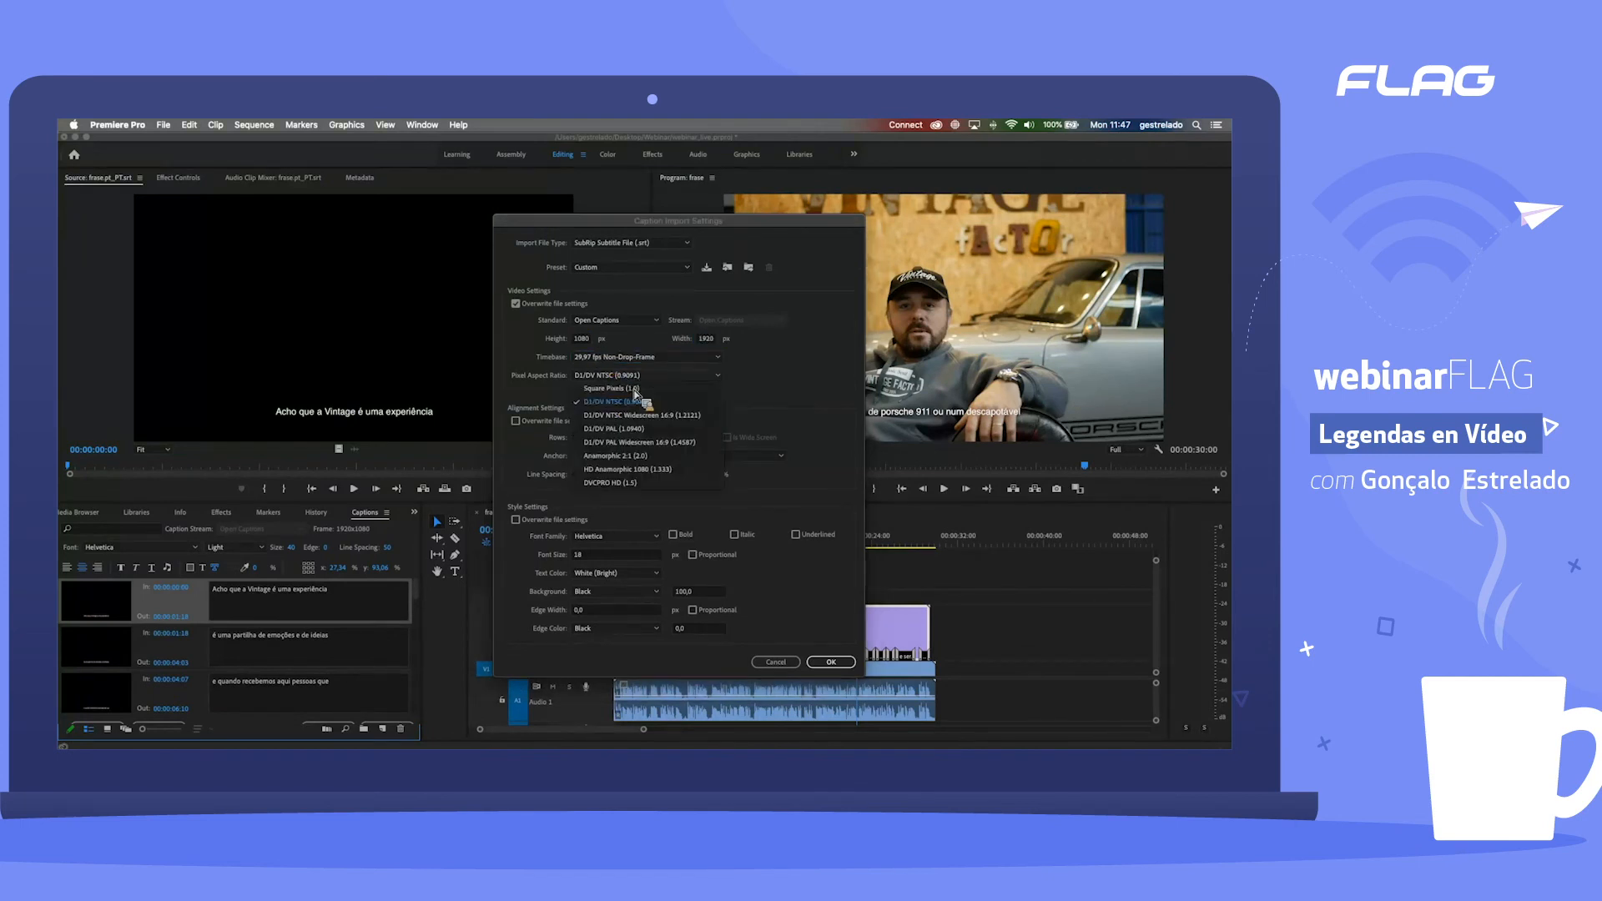
left_click(638, 400)
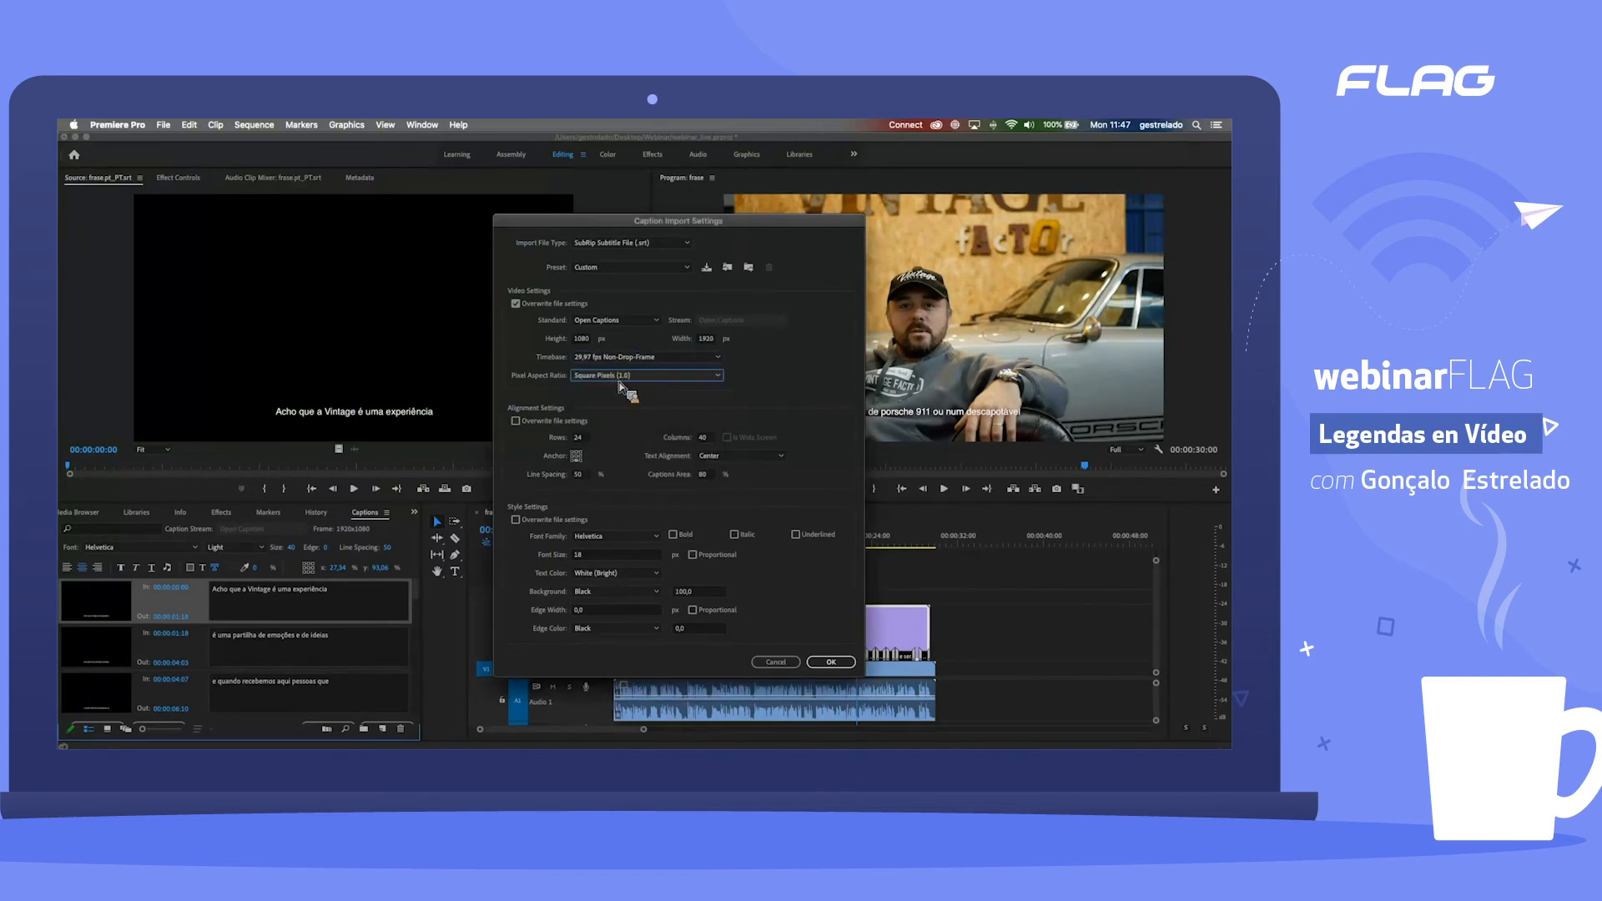
Step: Review the caption standards and presets, keep Open Captions and Custom, and accept the caption import settings
left_click(616, 321)
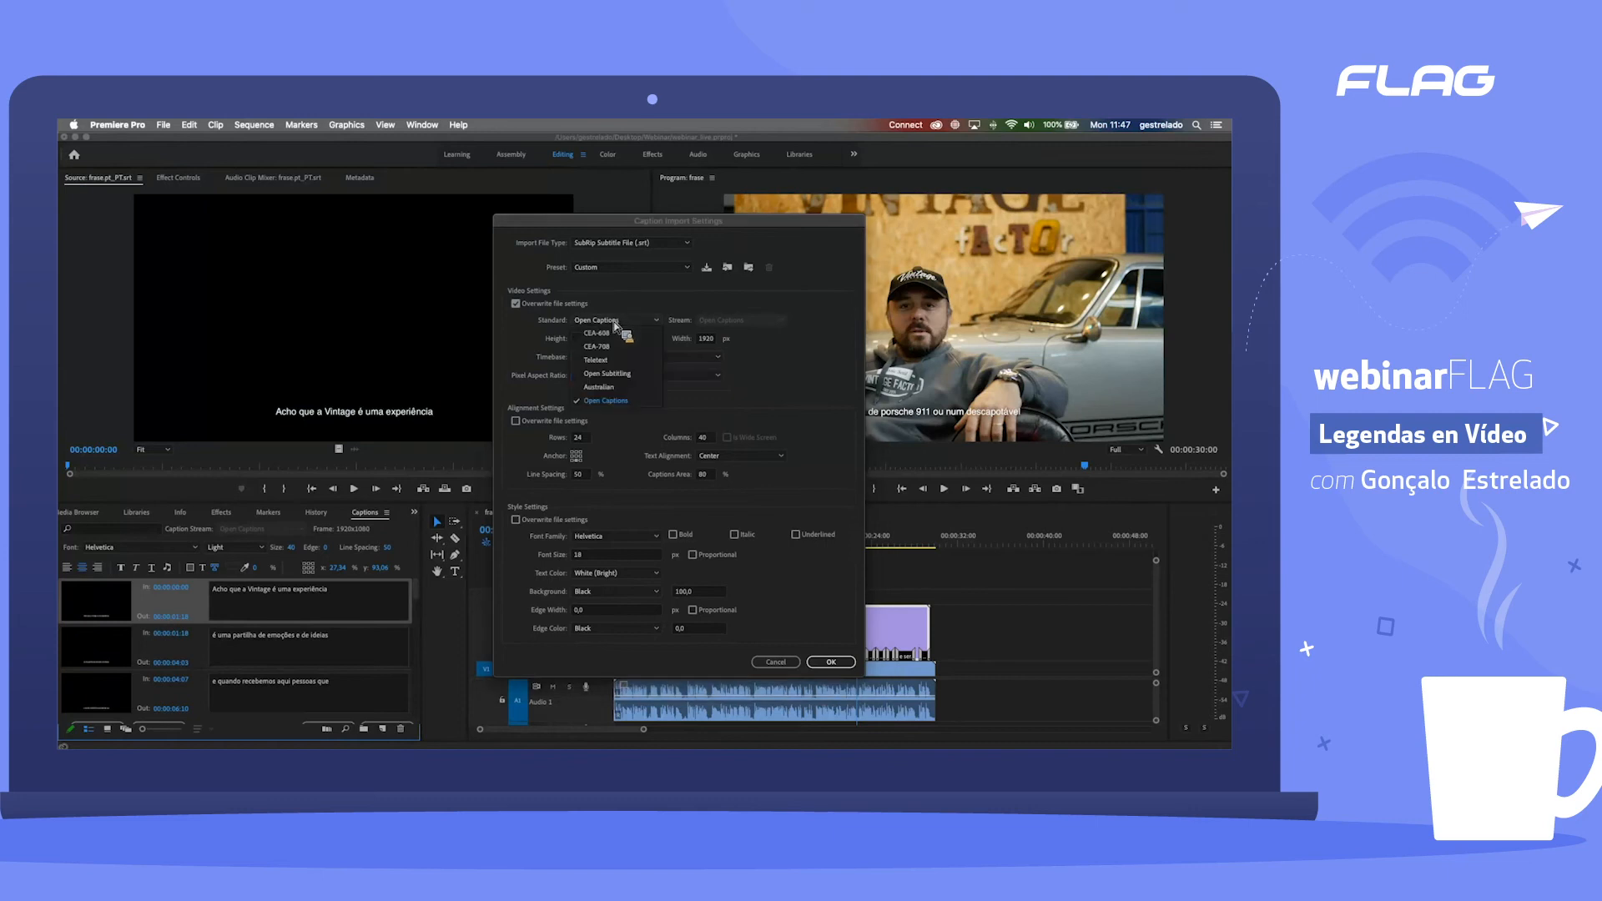
left_click(604, 401)
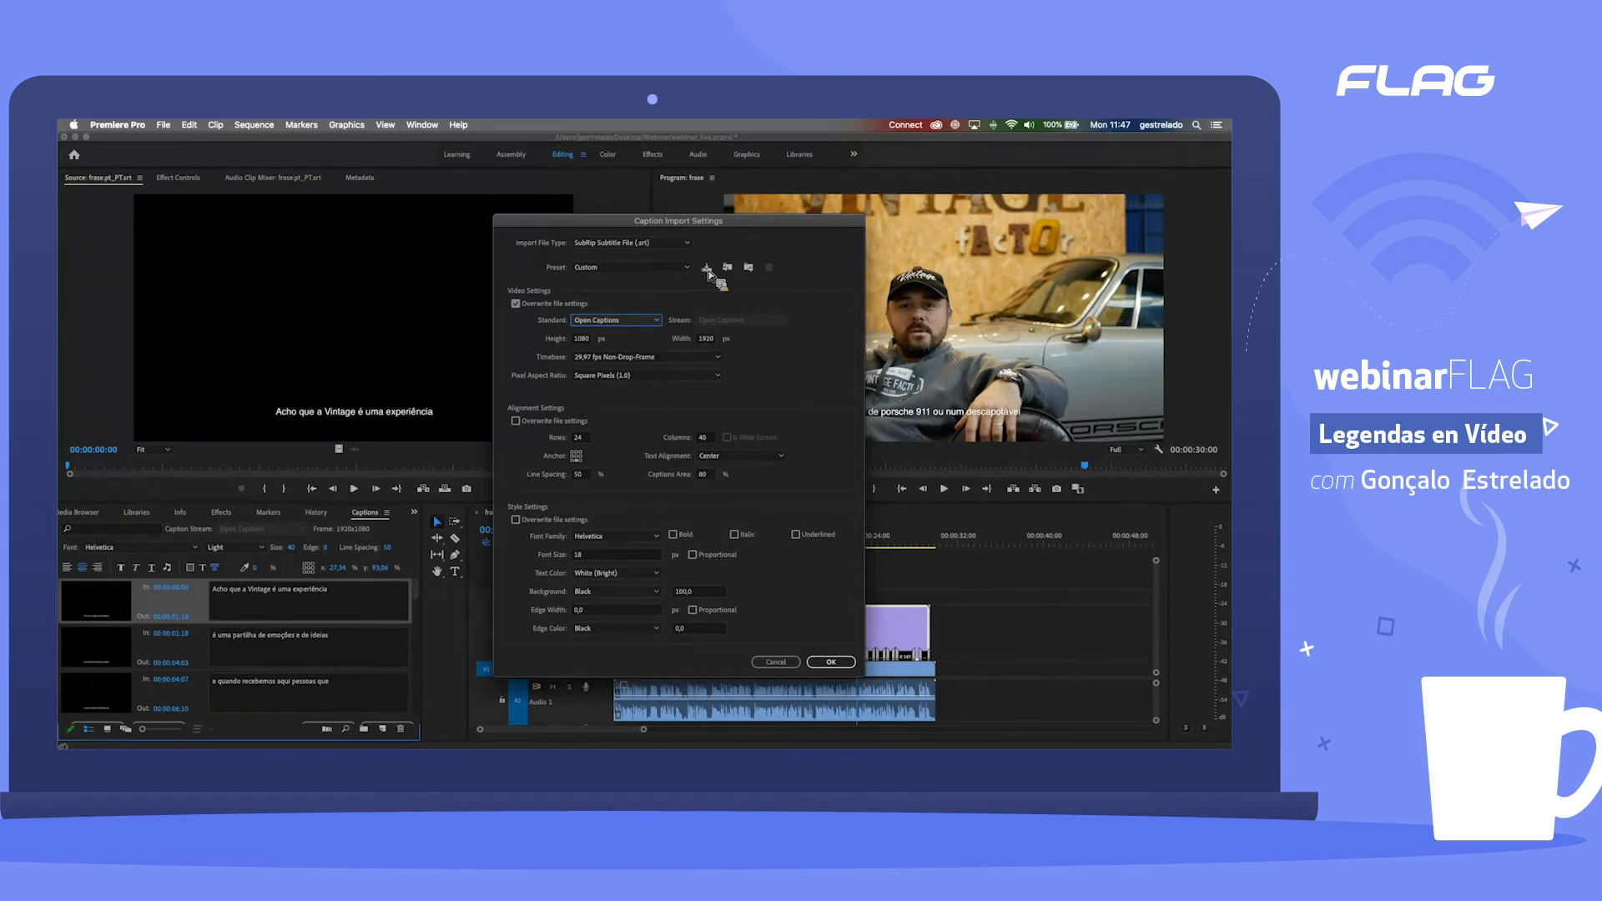
left_click(668, 269)
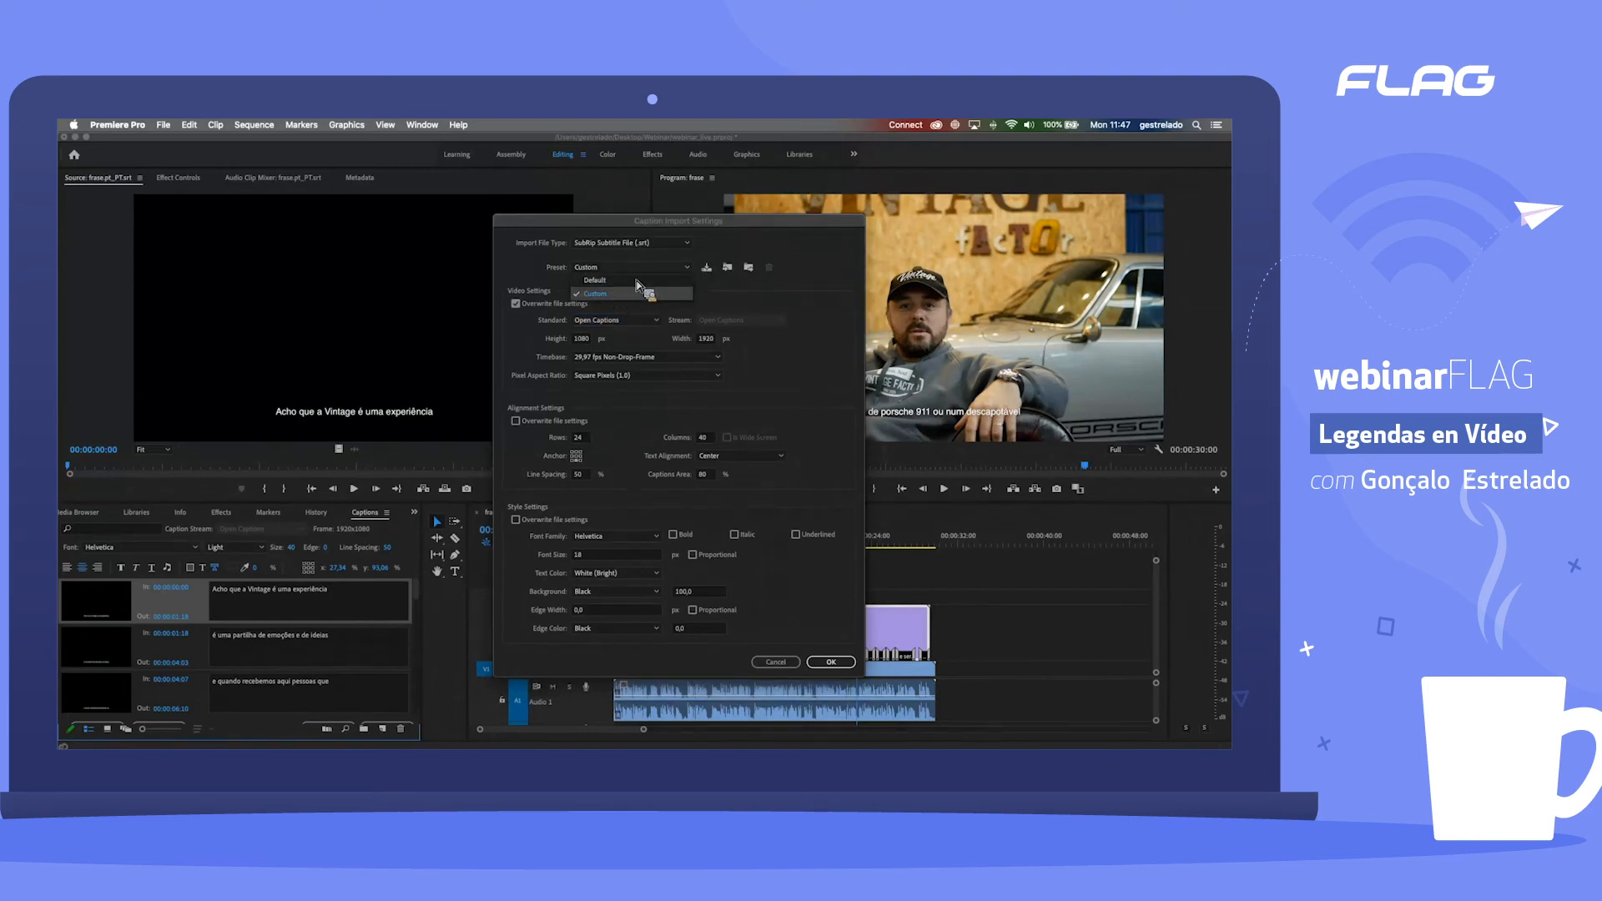
left_click(742, 289)
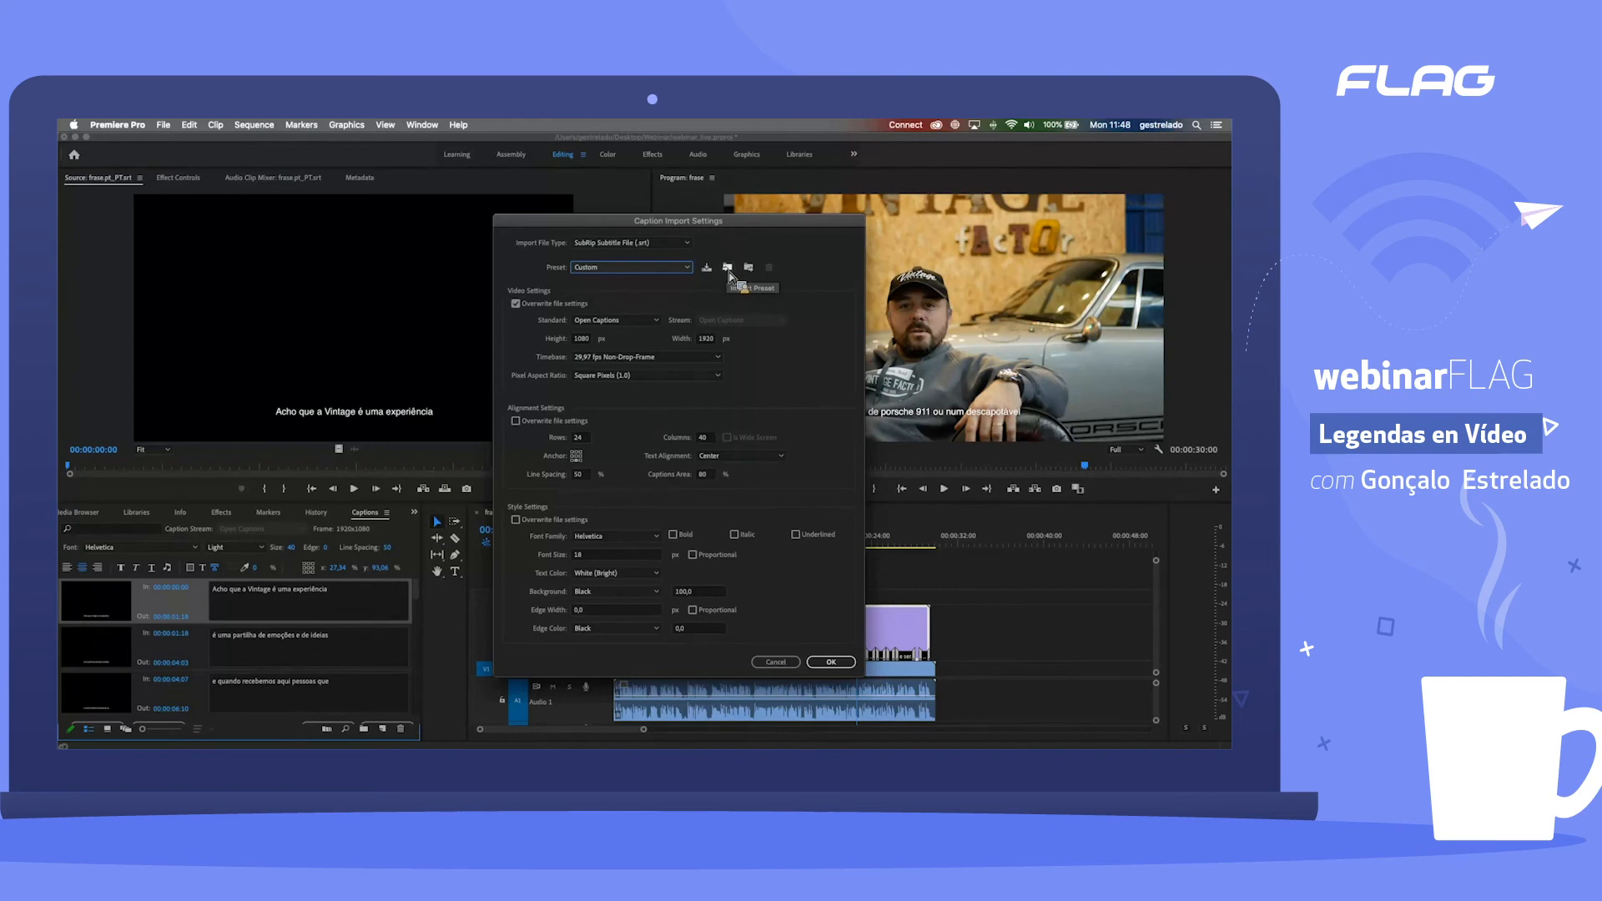
left_click(831, 662)
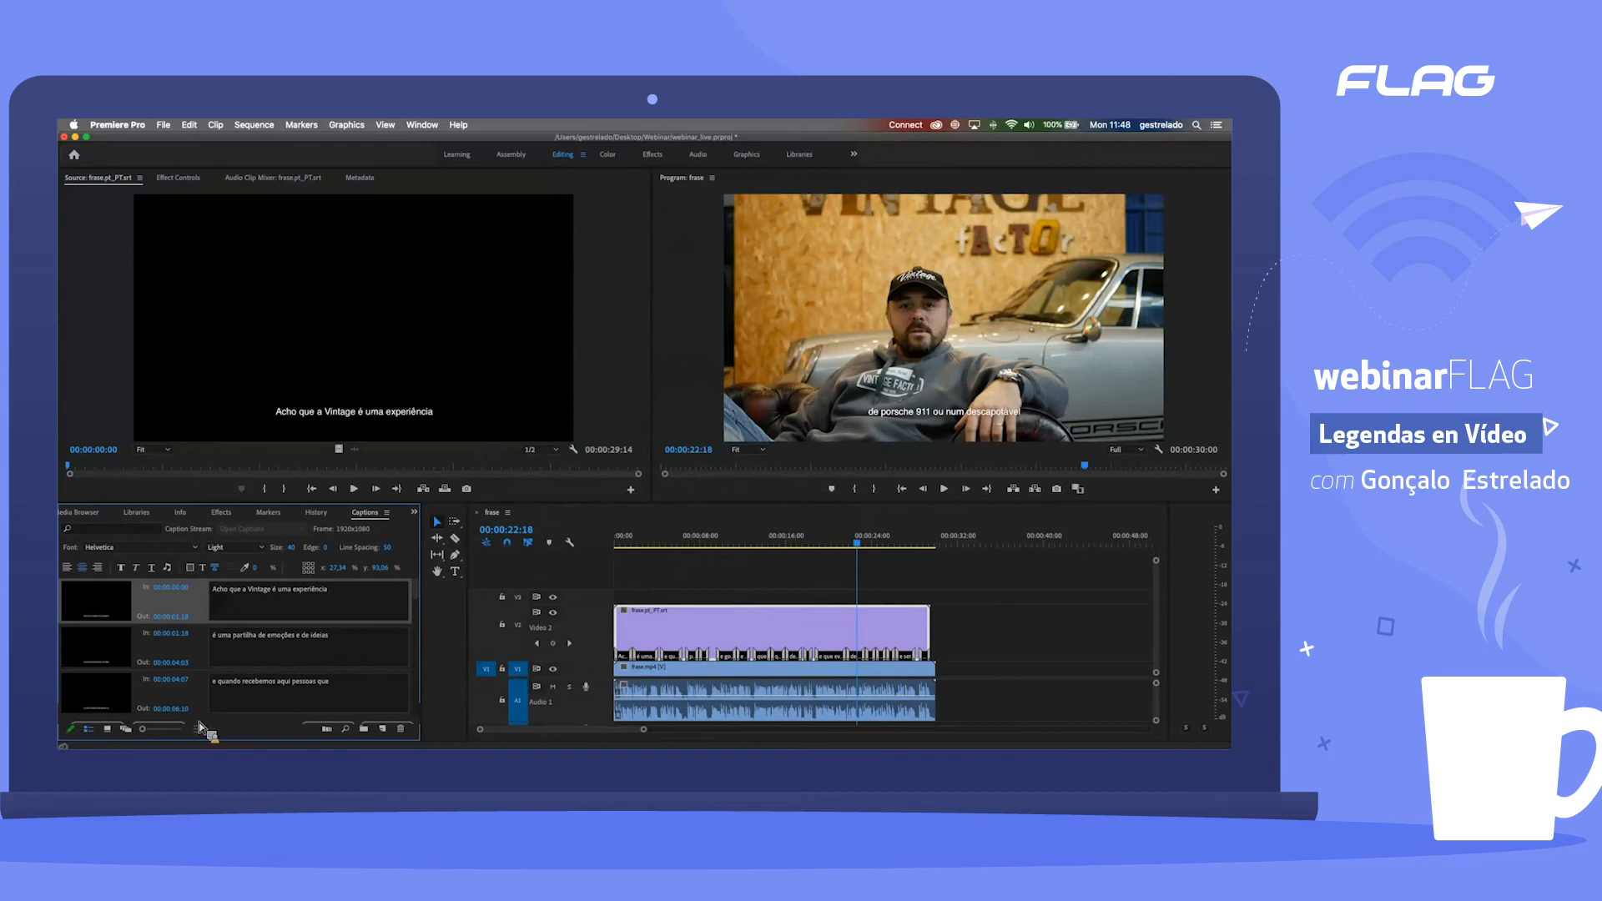
Step: Open the caption export settings and review the code page and display standard options, keeping 860 (Portugal) and 0 (Open Subtitling)
left_click(177, 731)
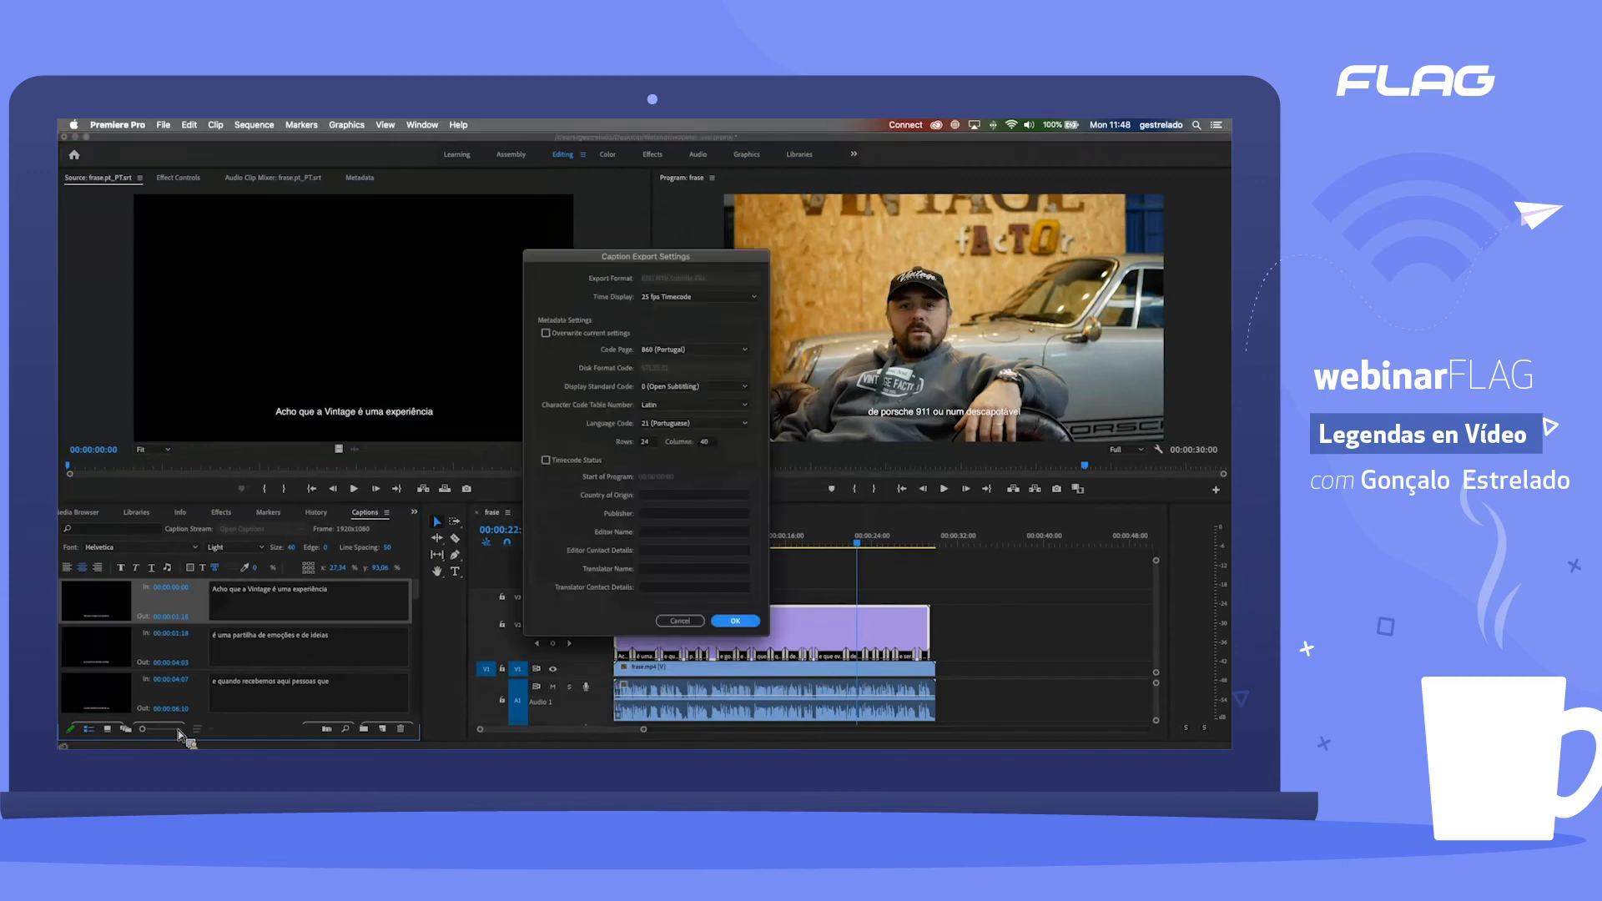
left_click_drag(645, 262, 687, 253)
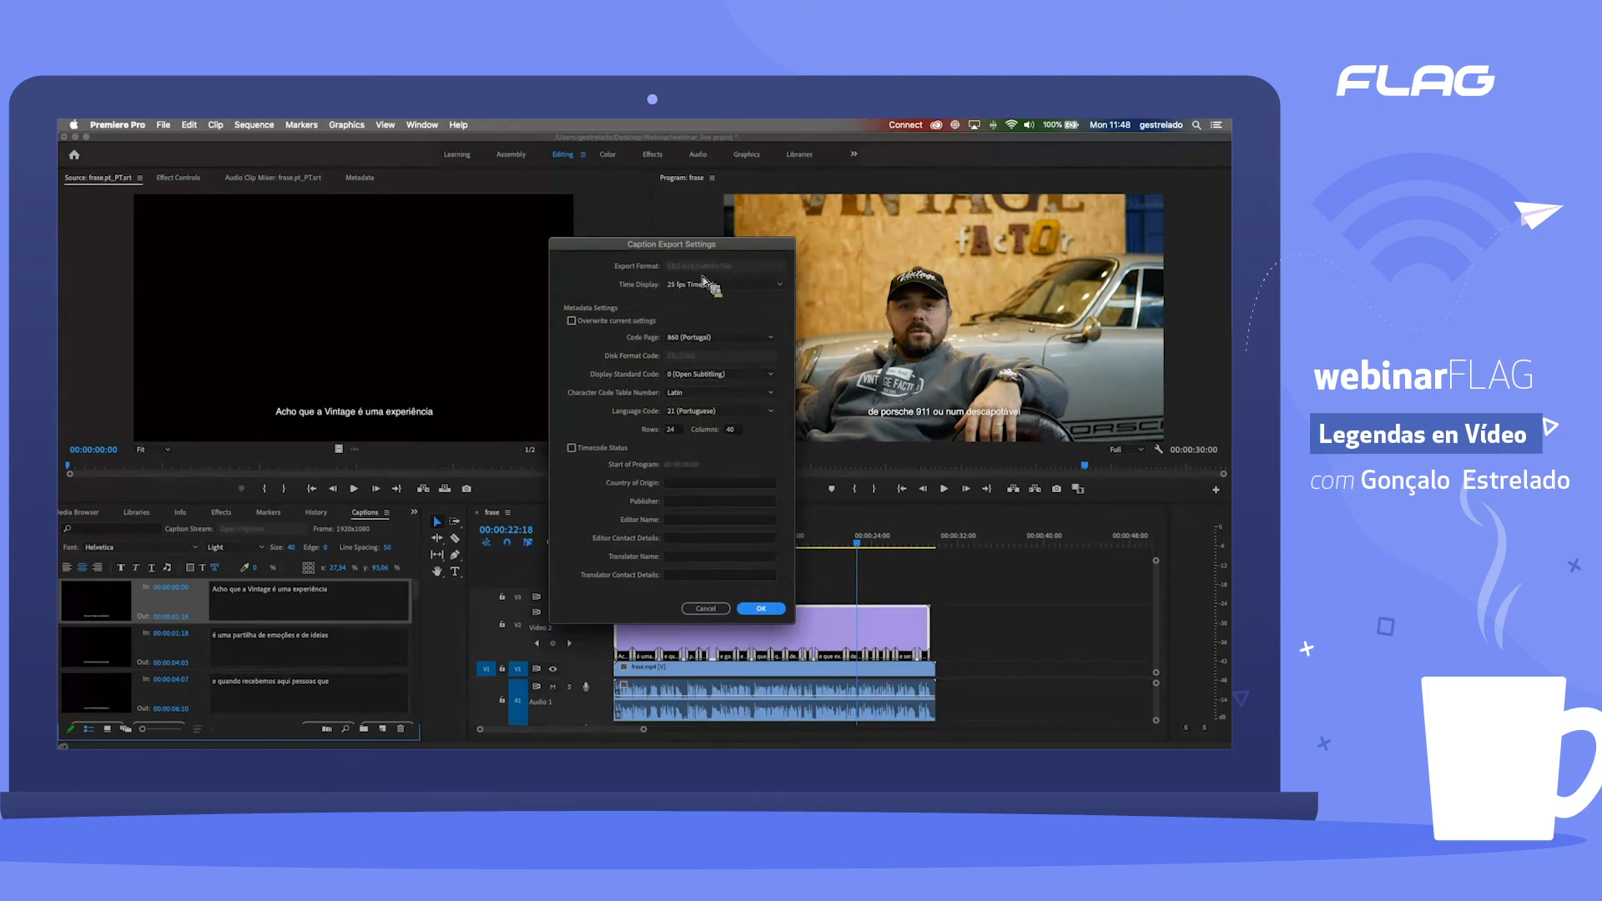
left_click(613, 323)
left_click(701, 337)
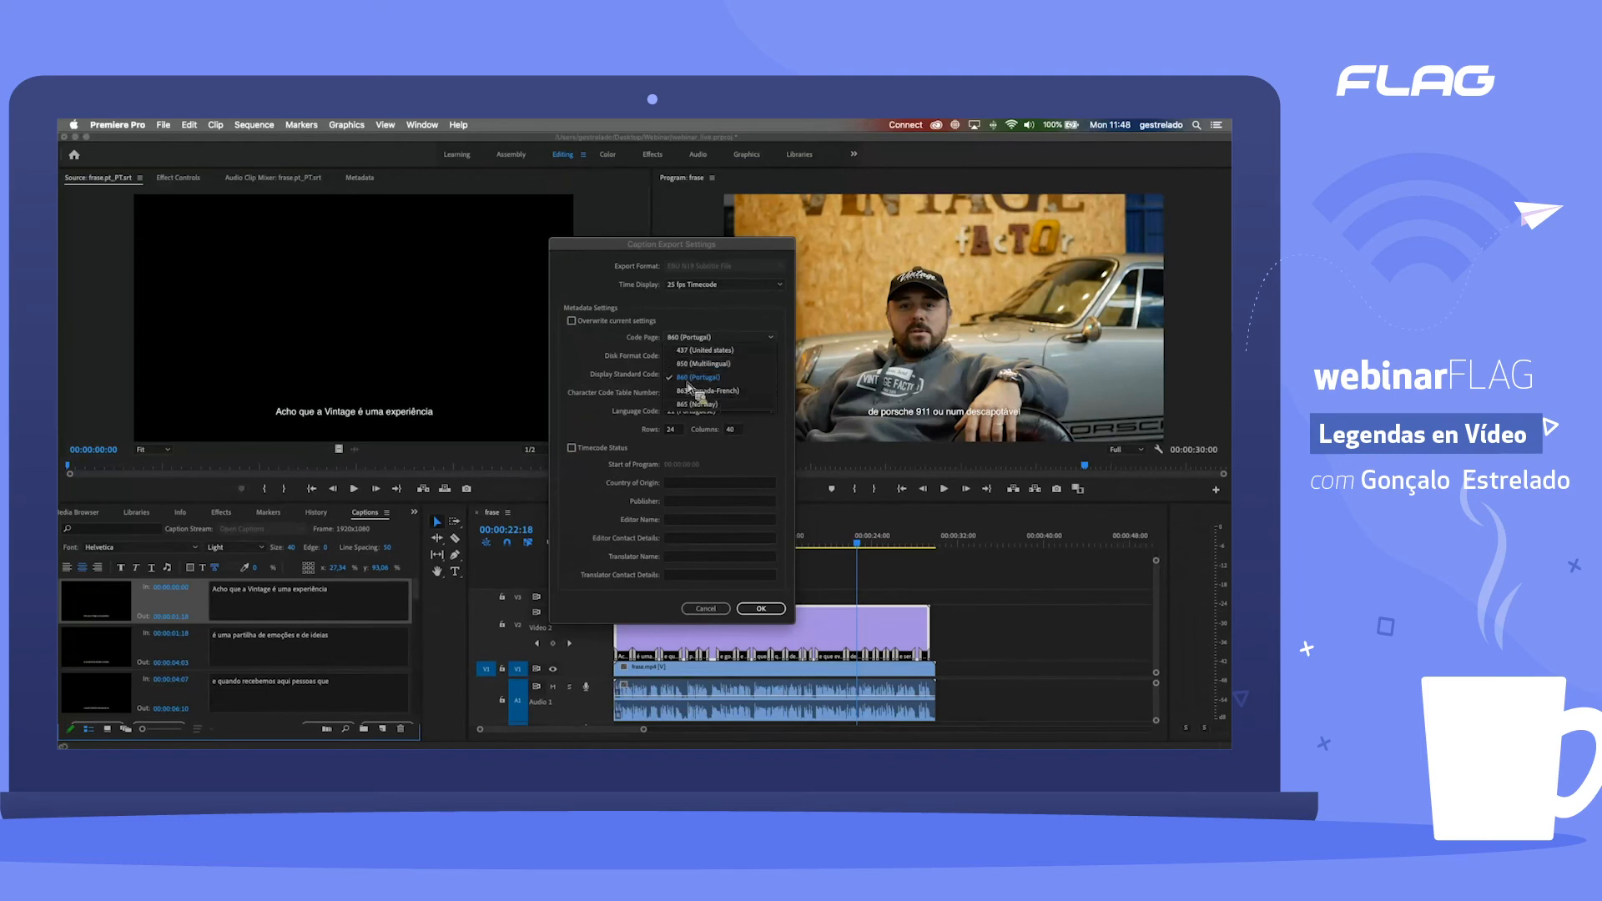
left_click(672, 377)
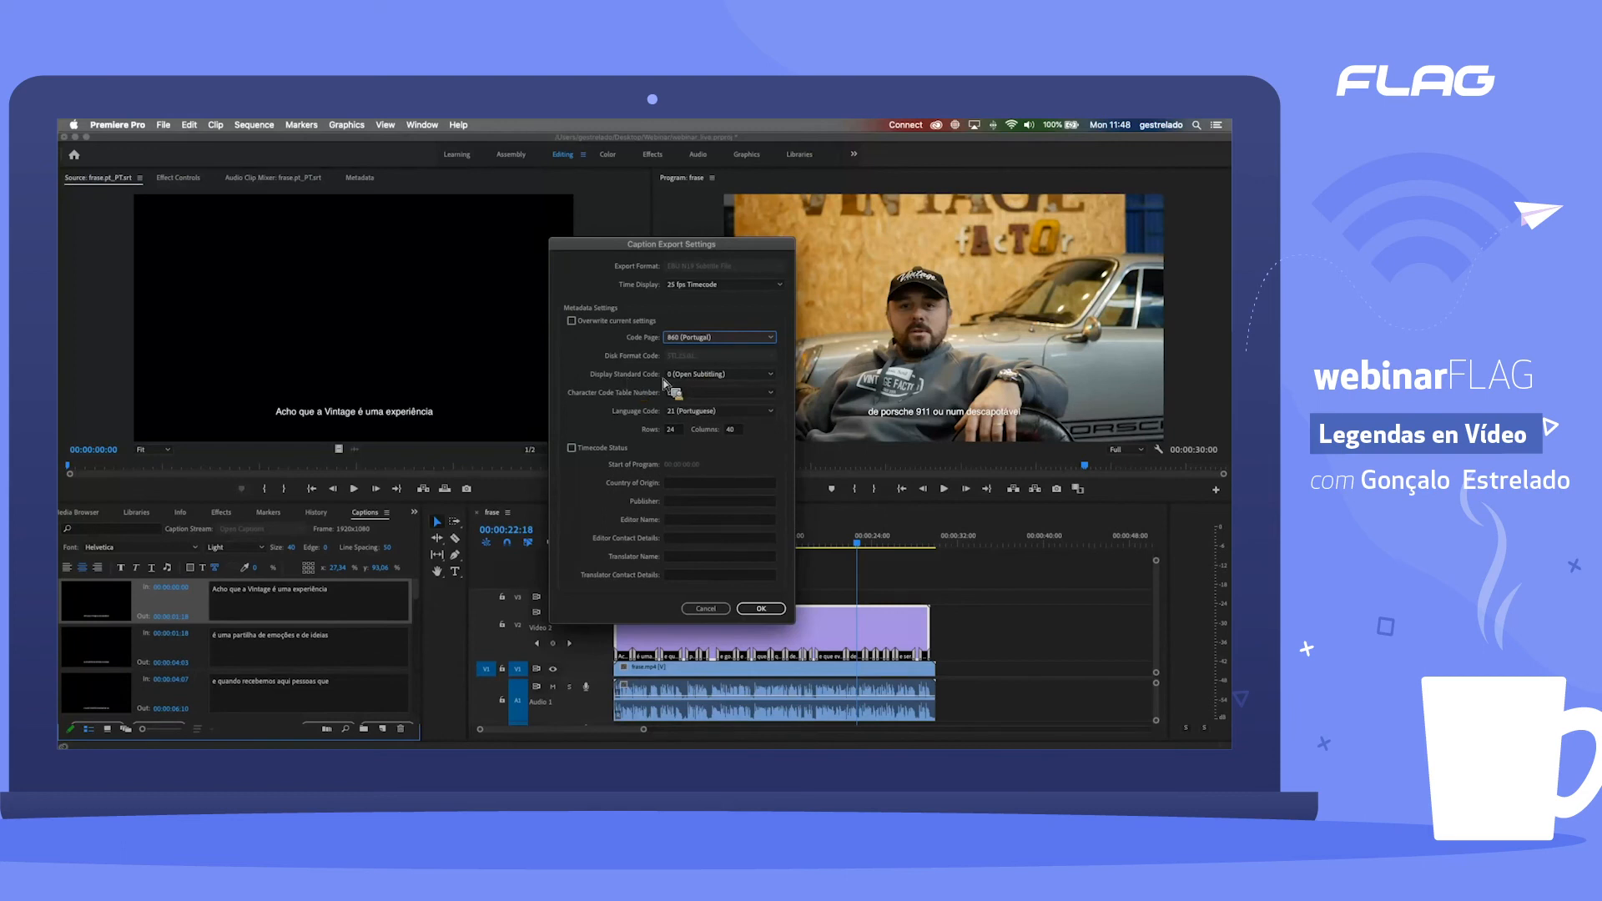
left_click(732, 374)
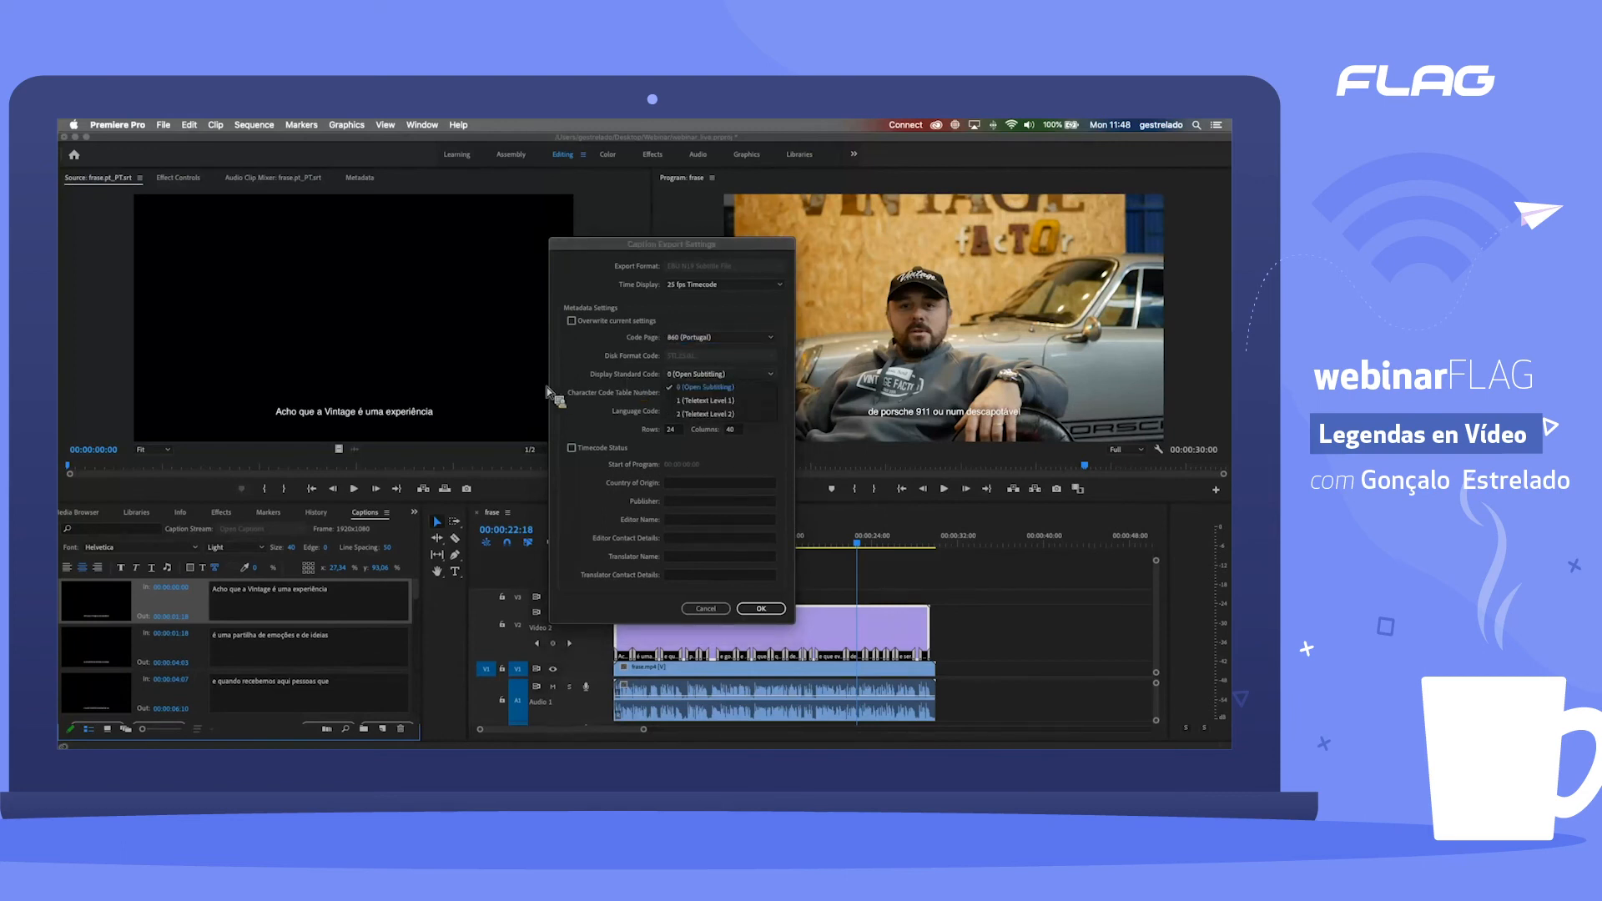
left_click(705, 389)
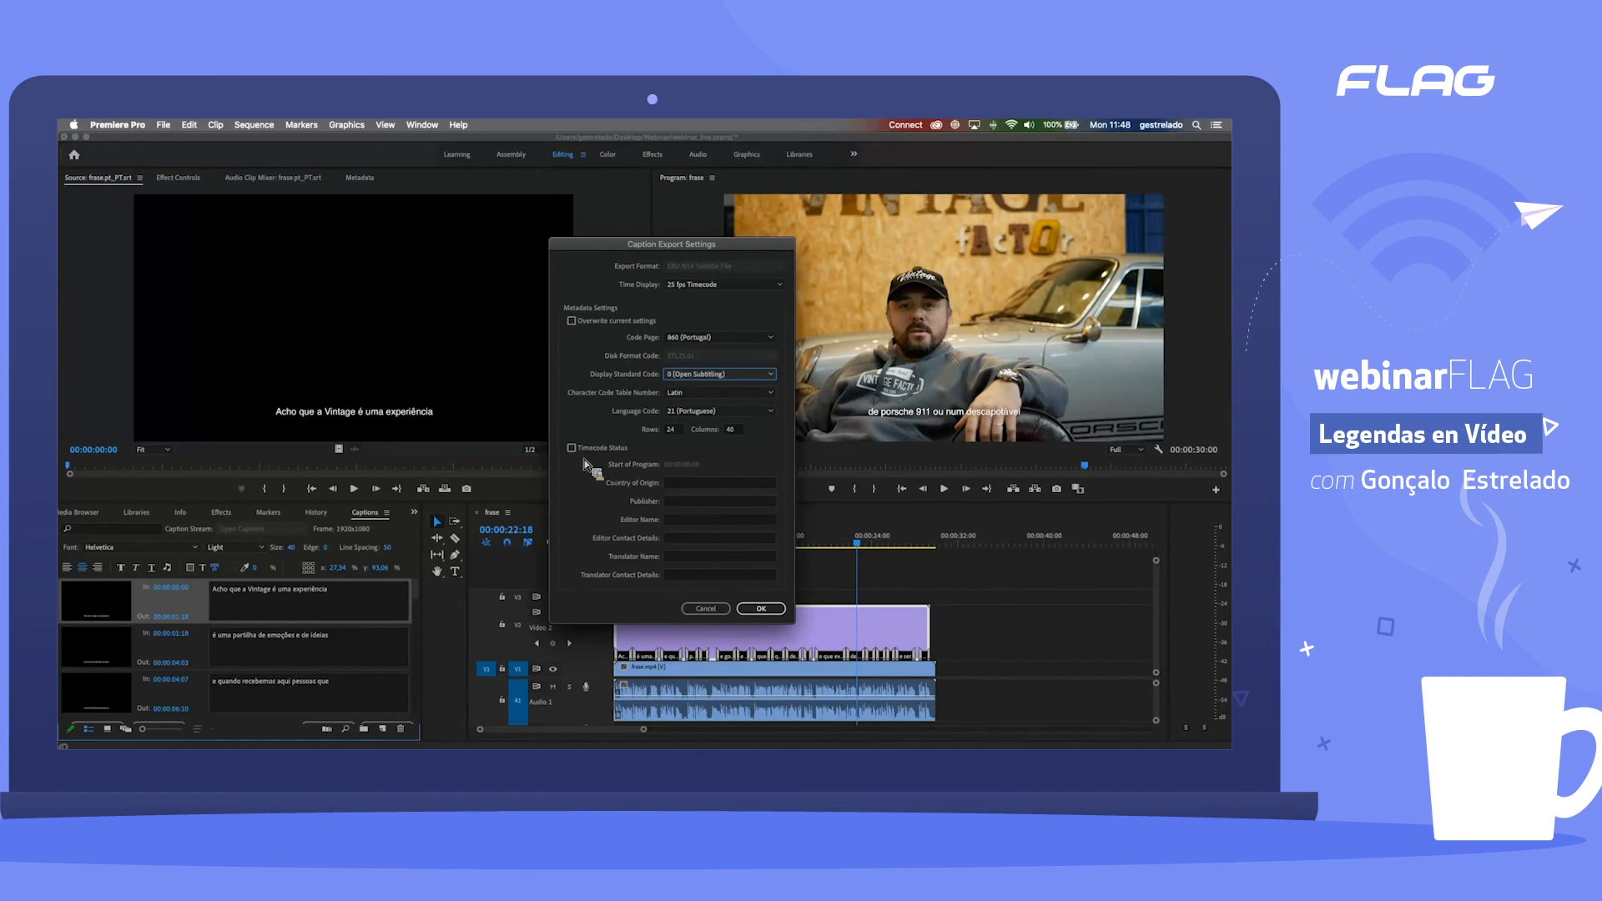
Step: Examine the timecode status option and the publisher, editor and translator fields, leave them off and empty, and close the caption export settings
left_click(610, 451)
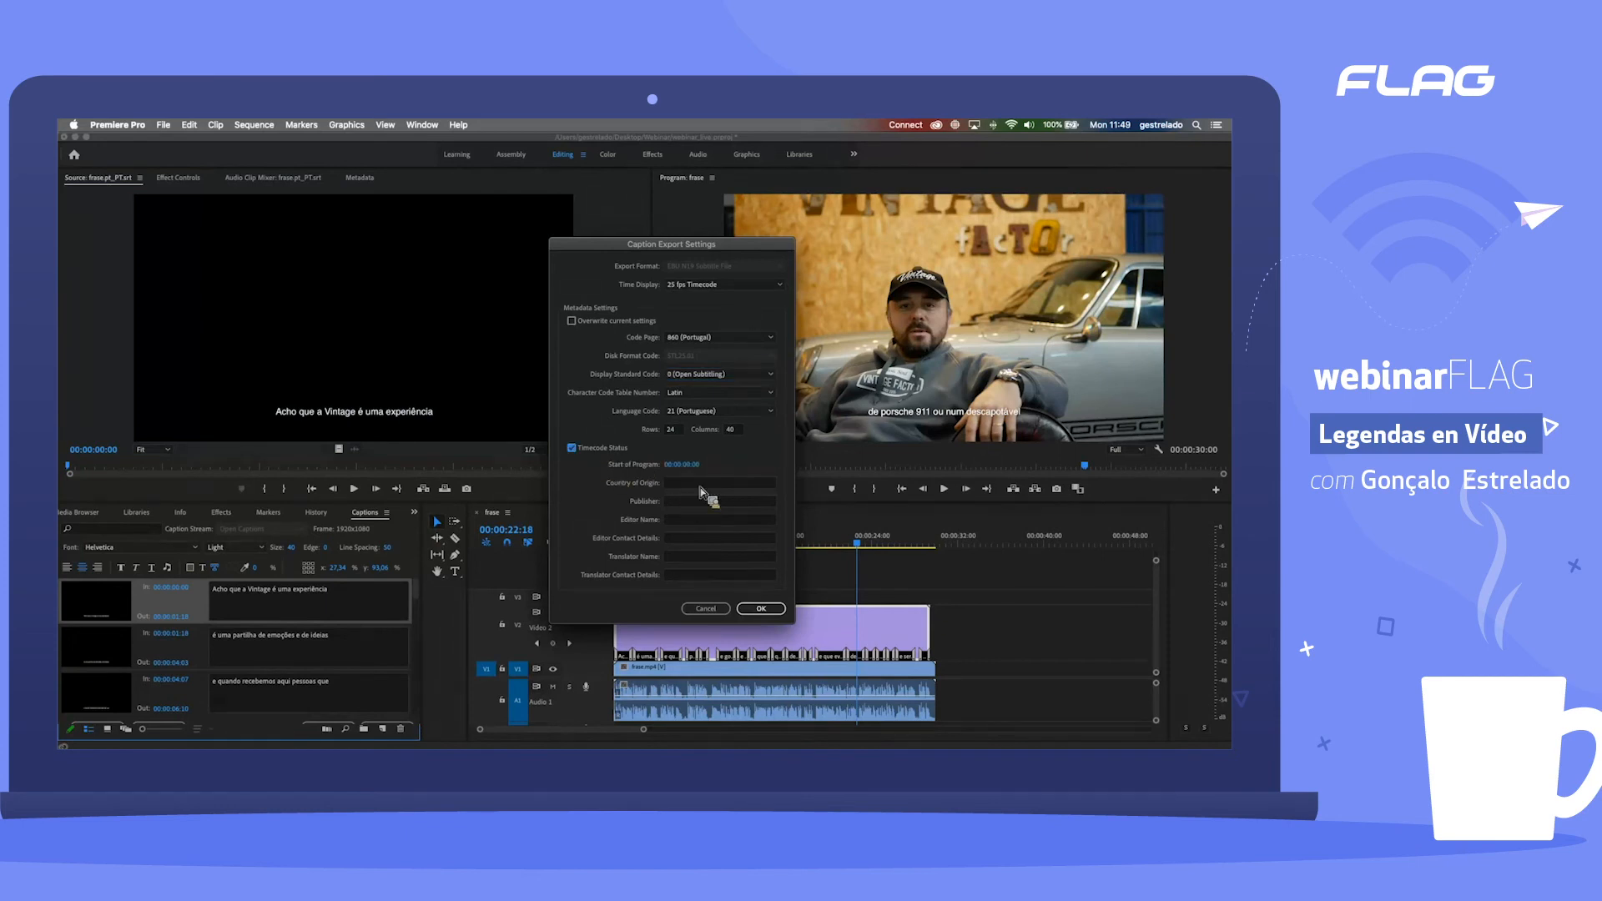
left_click(692, 523)
left_click(699, 538)
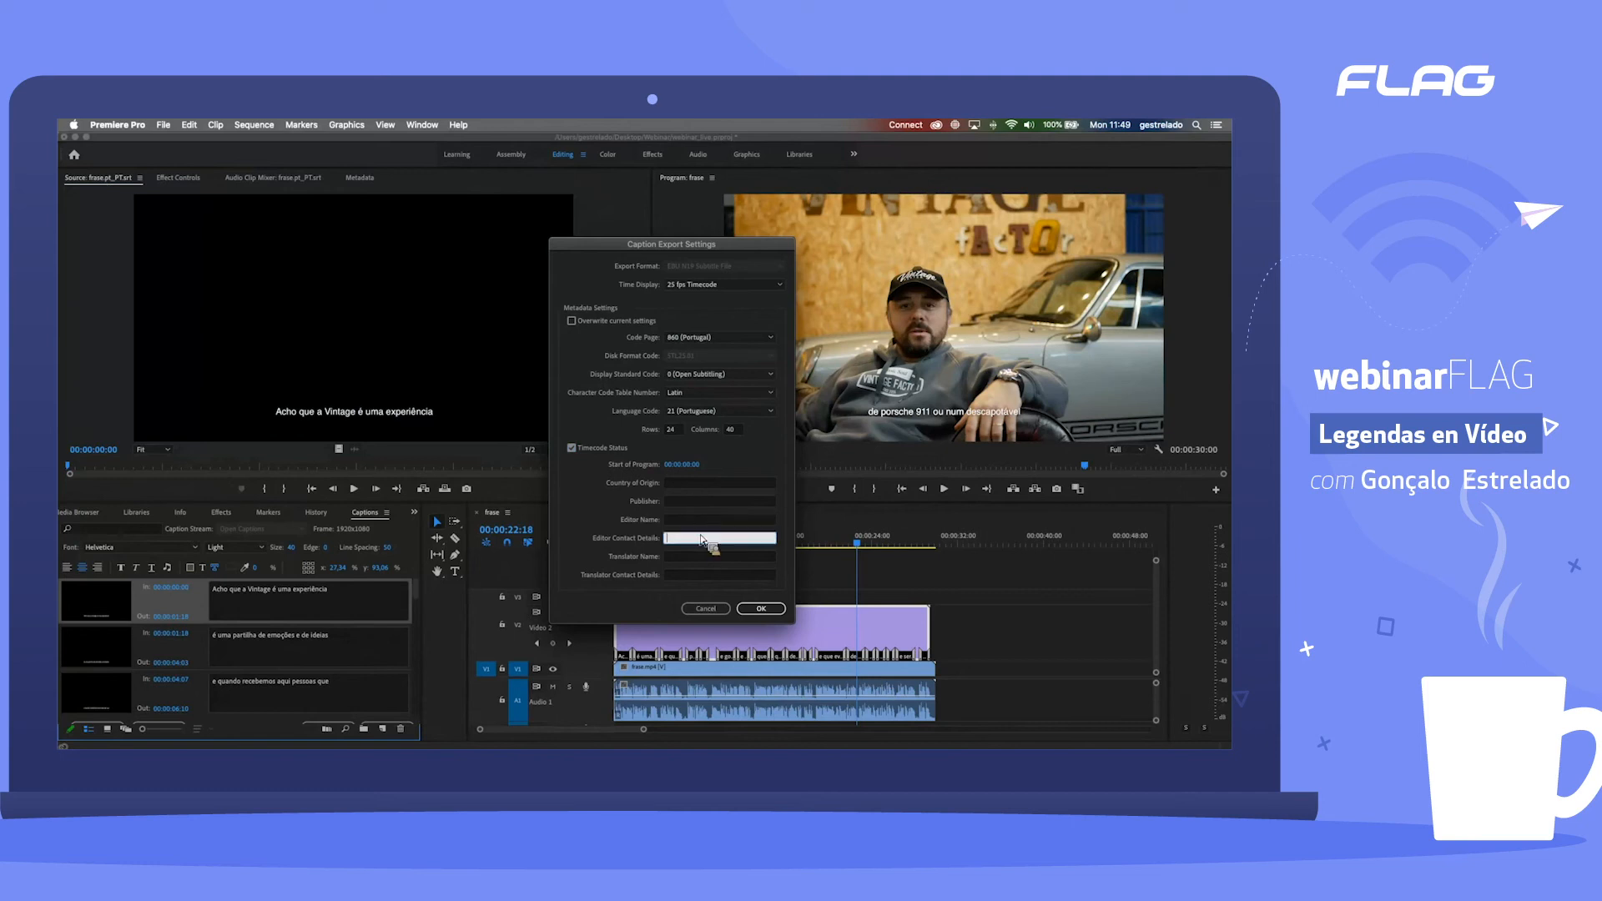
left_click(684, 555)
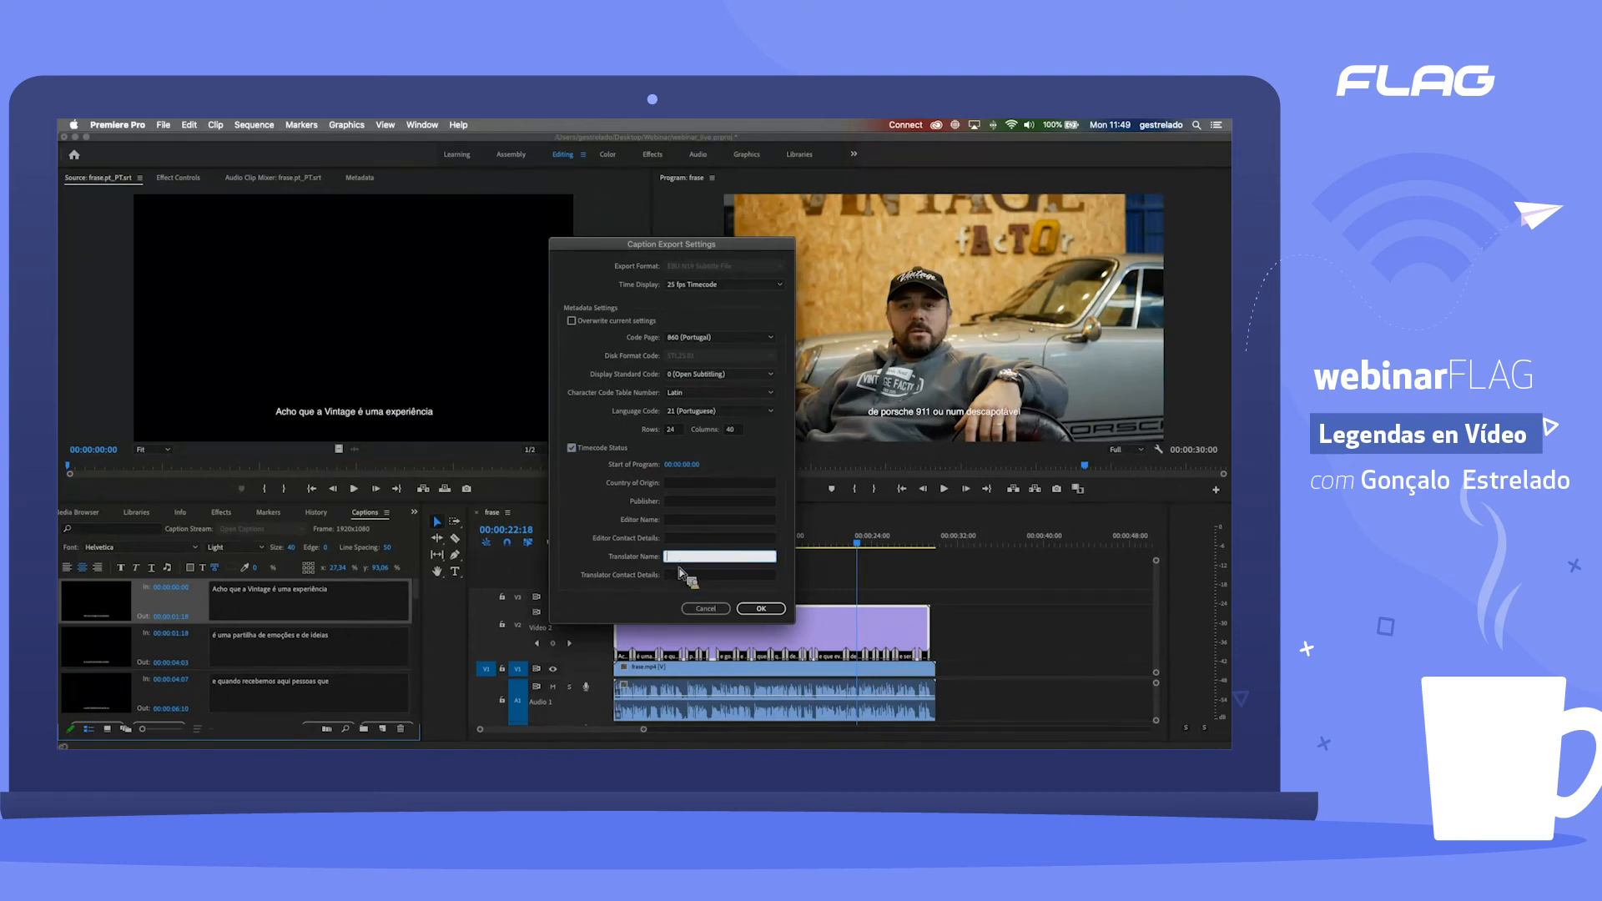
left_click(685, 520)
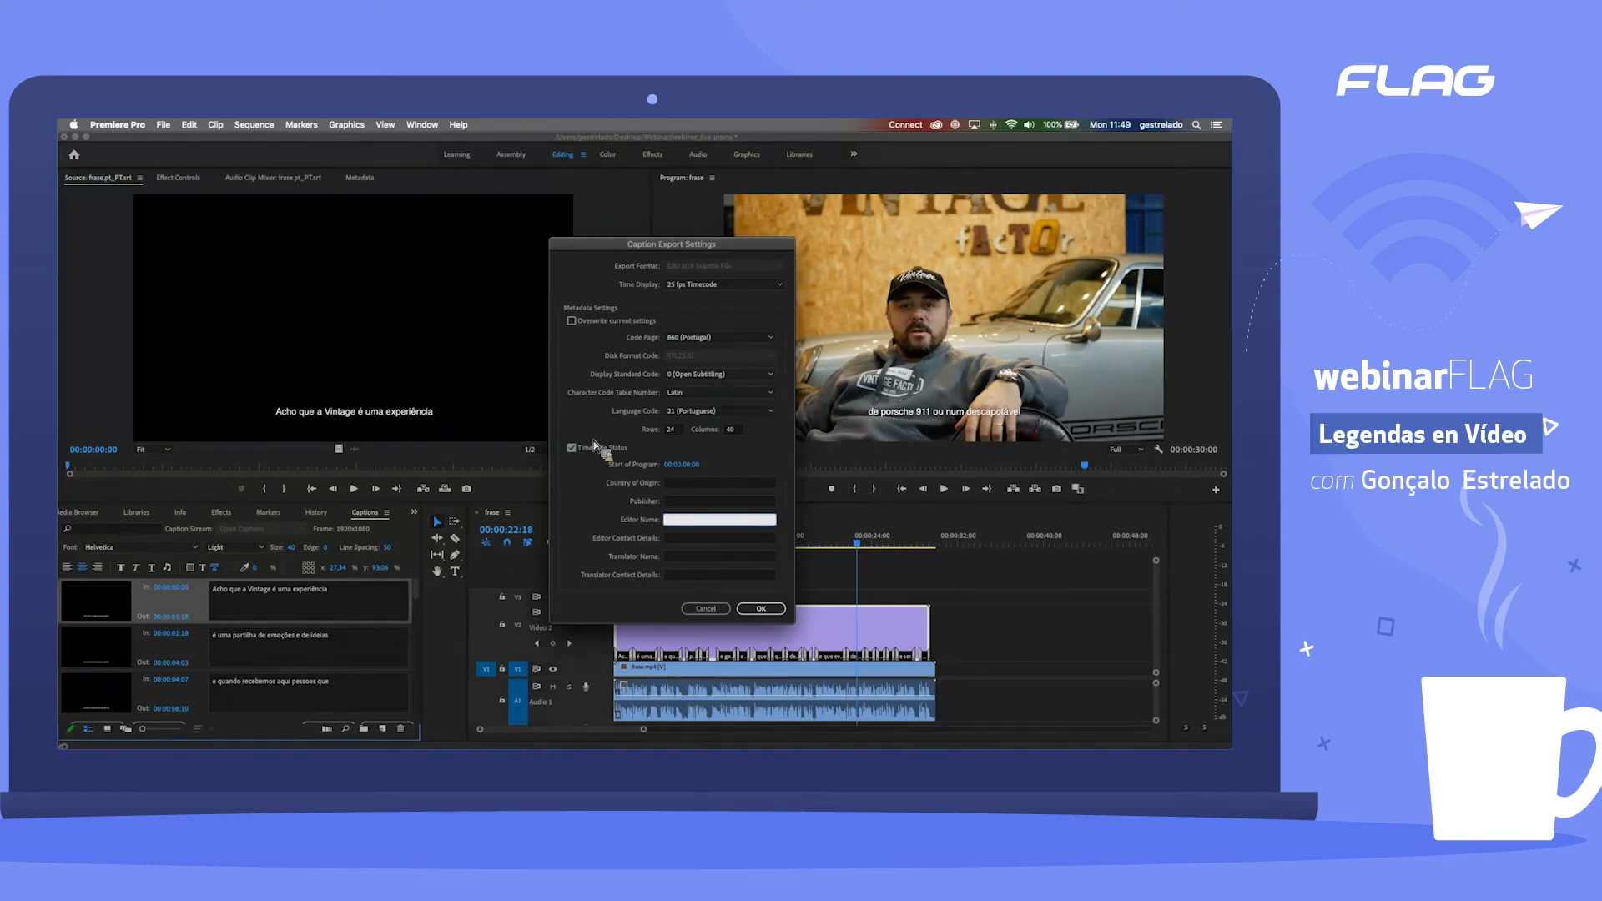
left_click(576, 449)
left_click(679, 520)
left_click(682, 502)
left_click(689, 538)
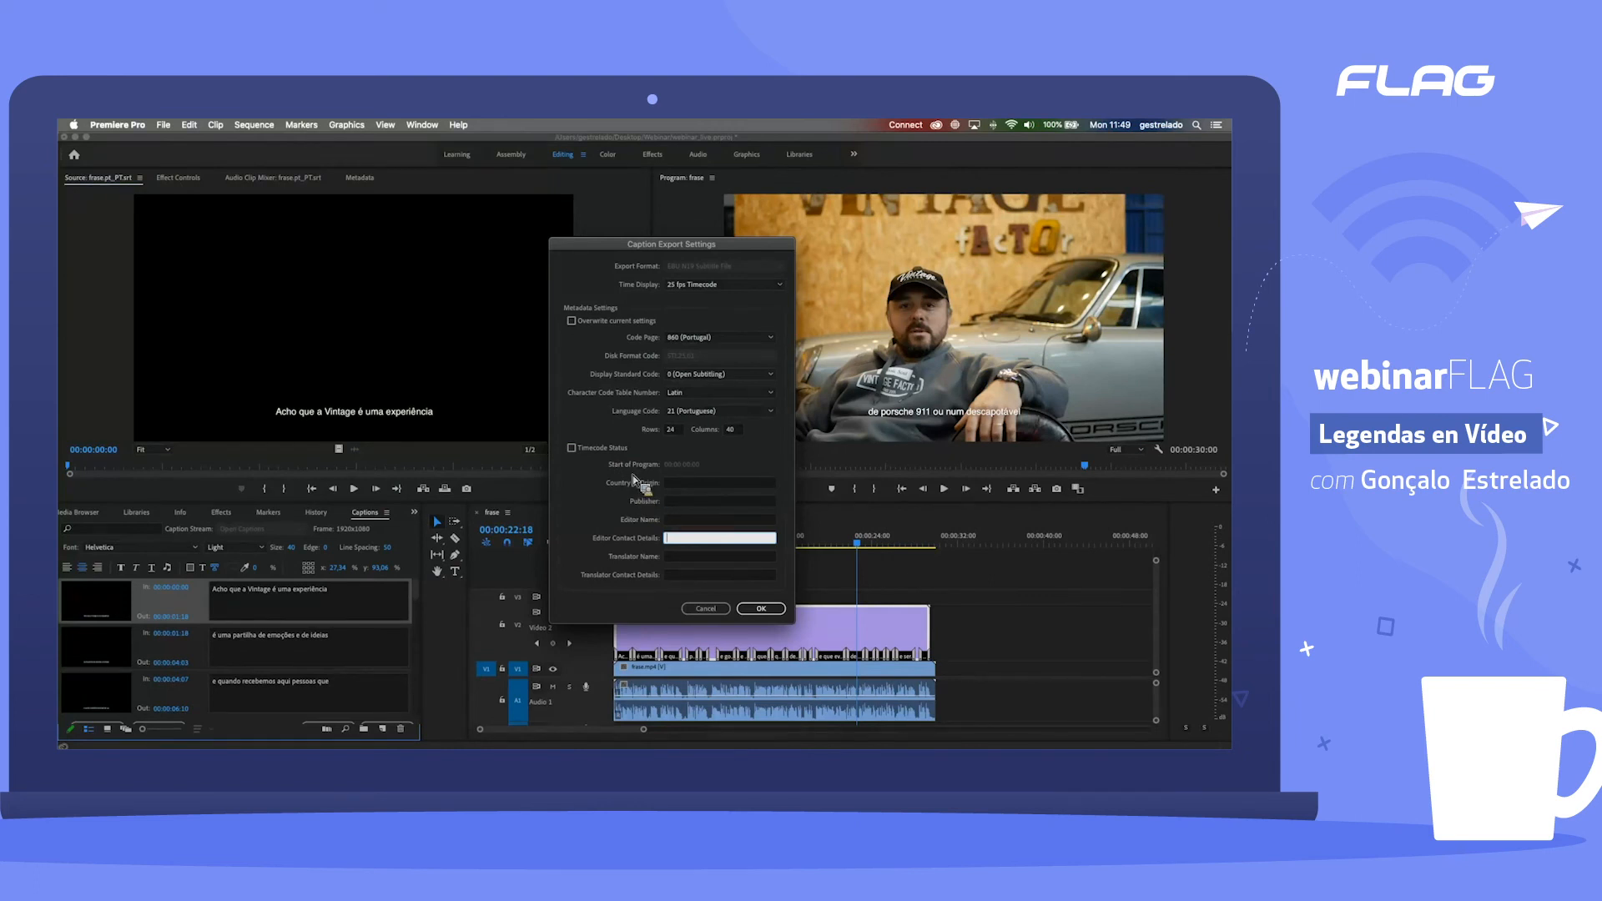
left_click(761, 609)
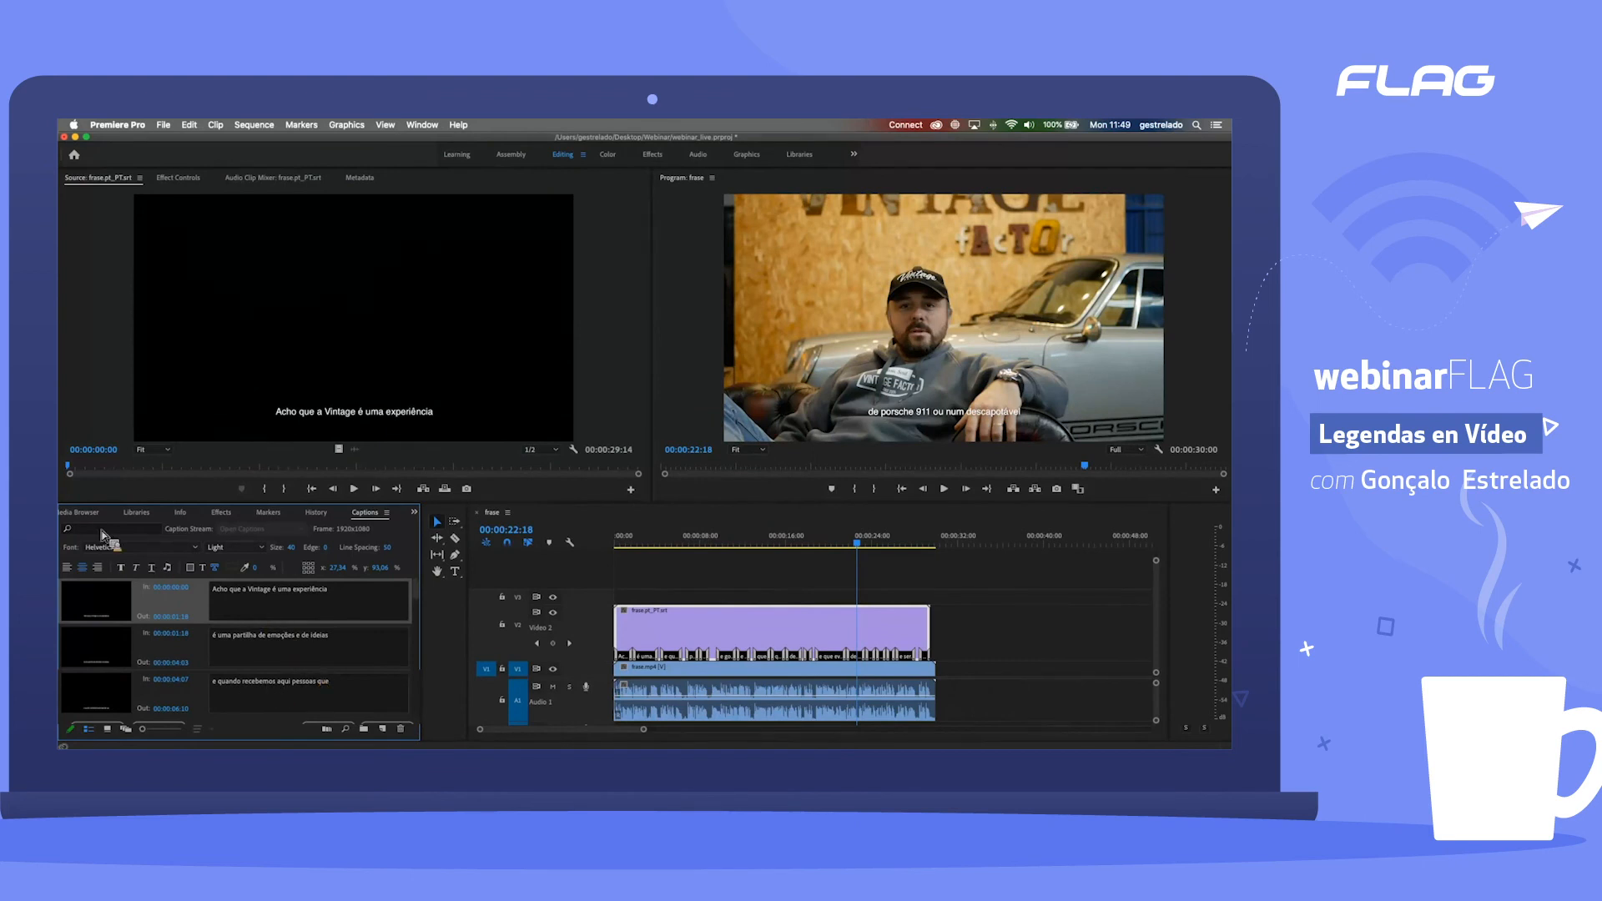
Step: Open the caption export options for frase.pt_PT.srt from the project and review the available file formats
scroll(100, 514, "up", 7)
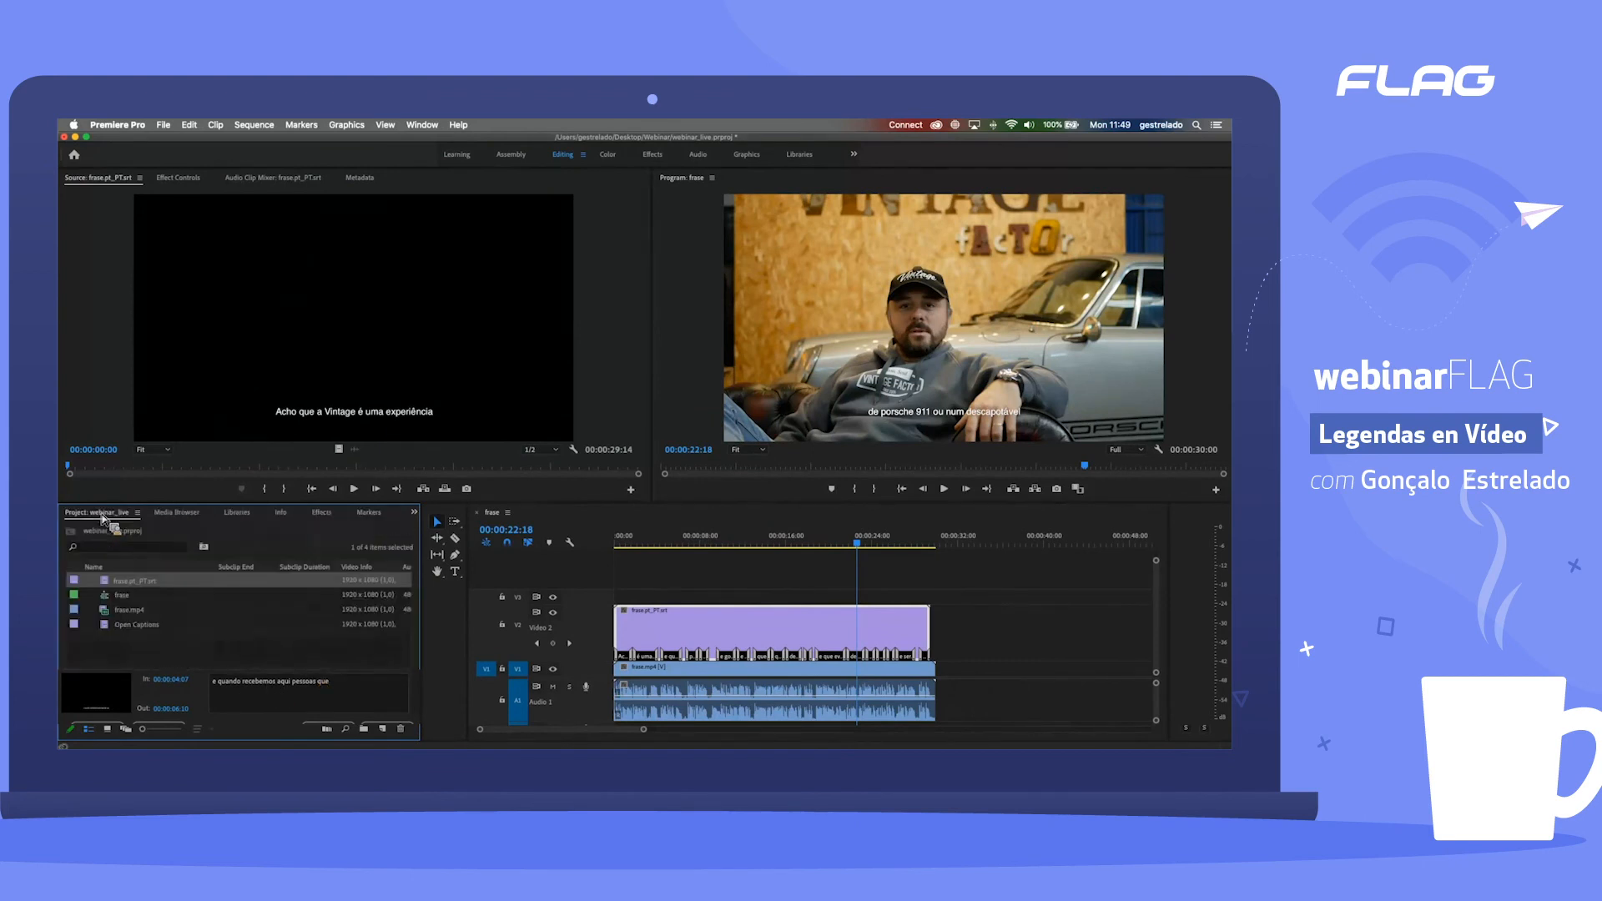
left_click(129, 581)
left_click(110, 577)
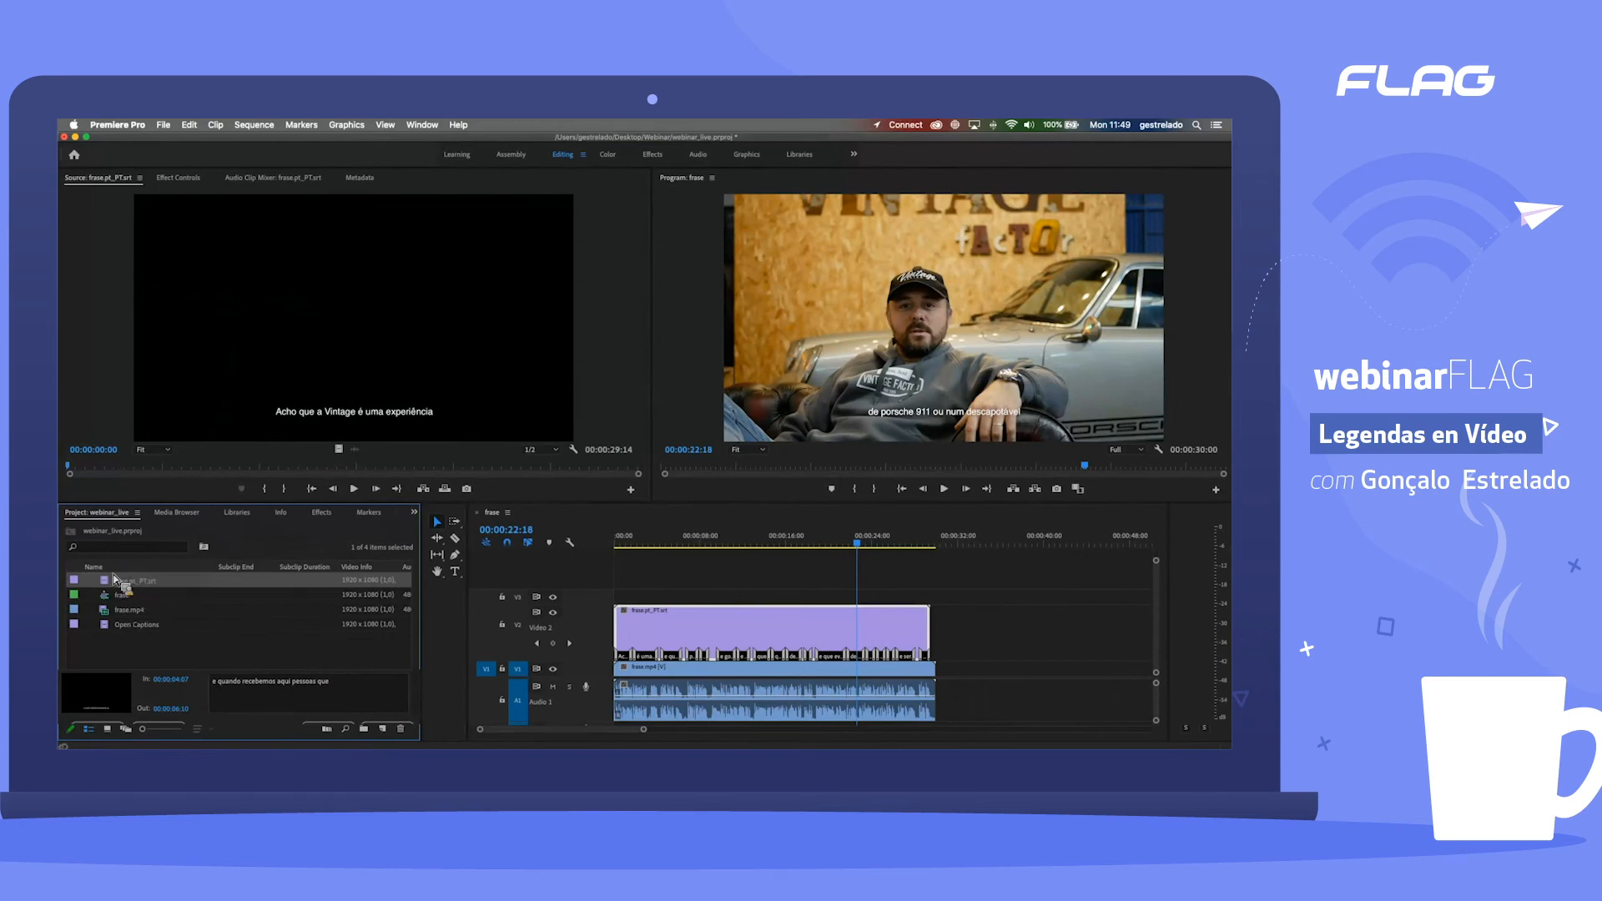
left_click(163, 125)
mouse_move(217, 429)
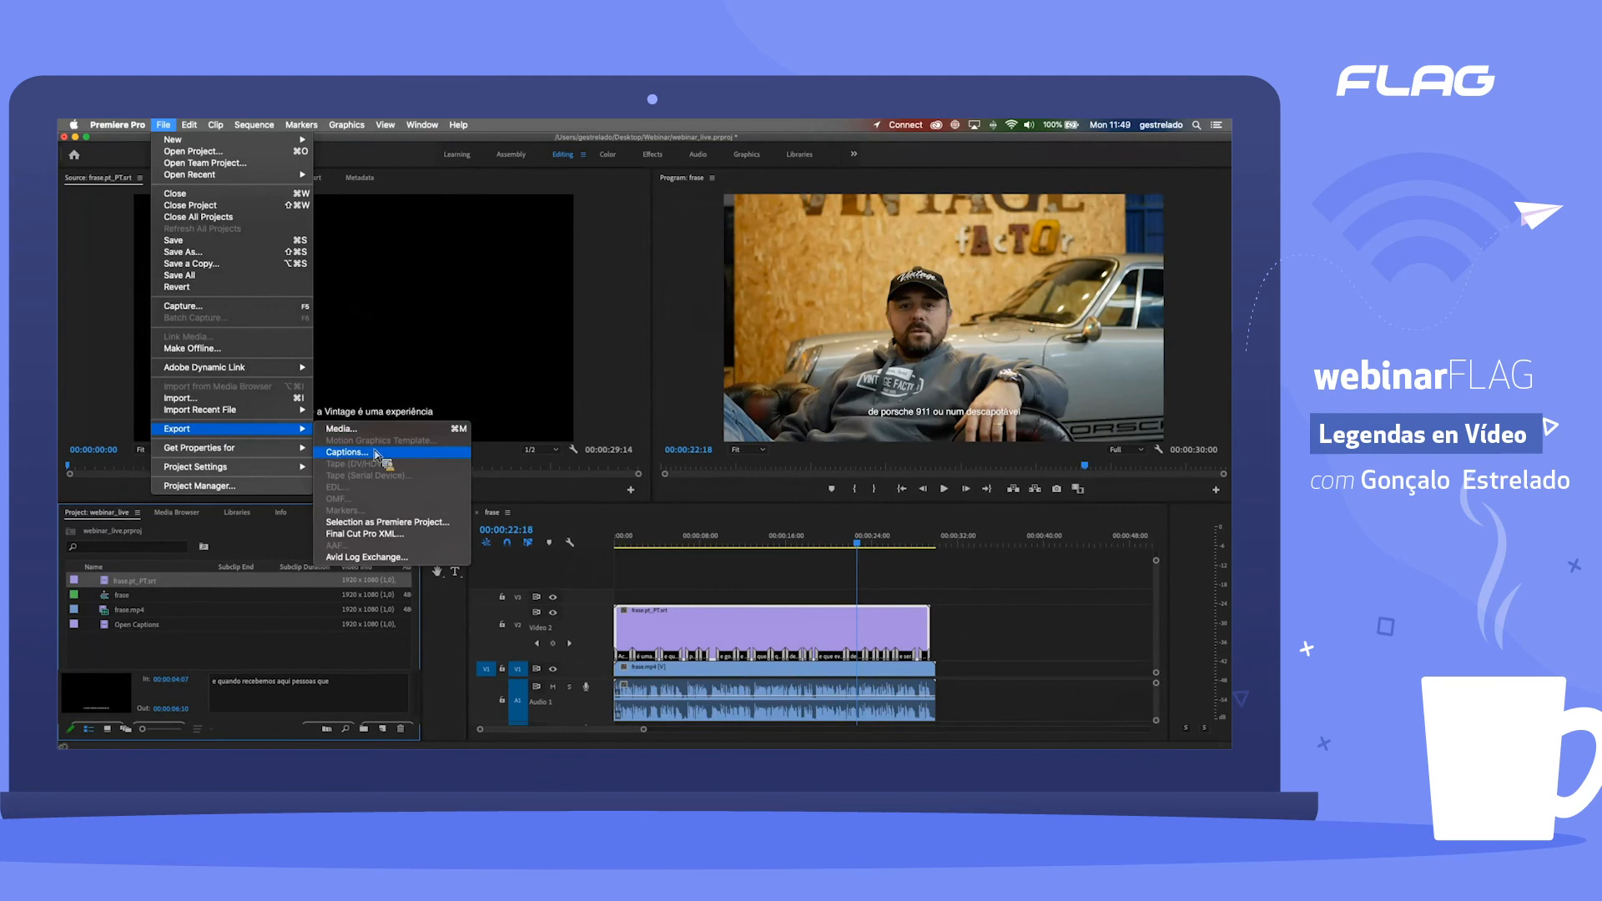
left_click(380, 451)
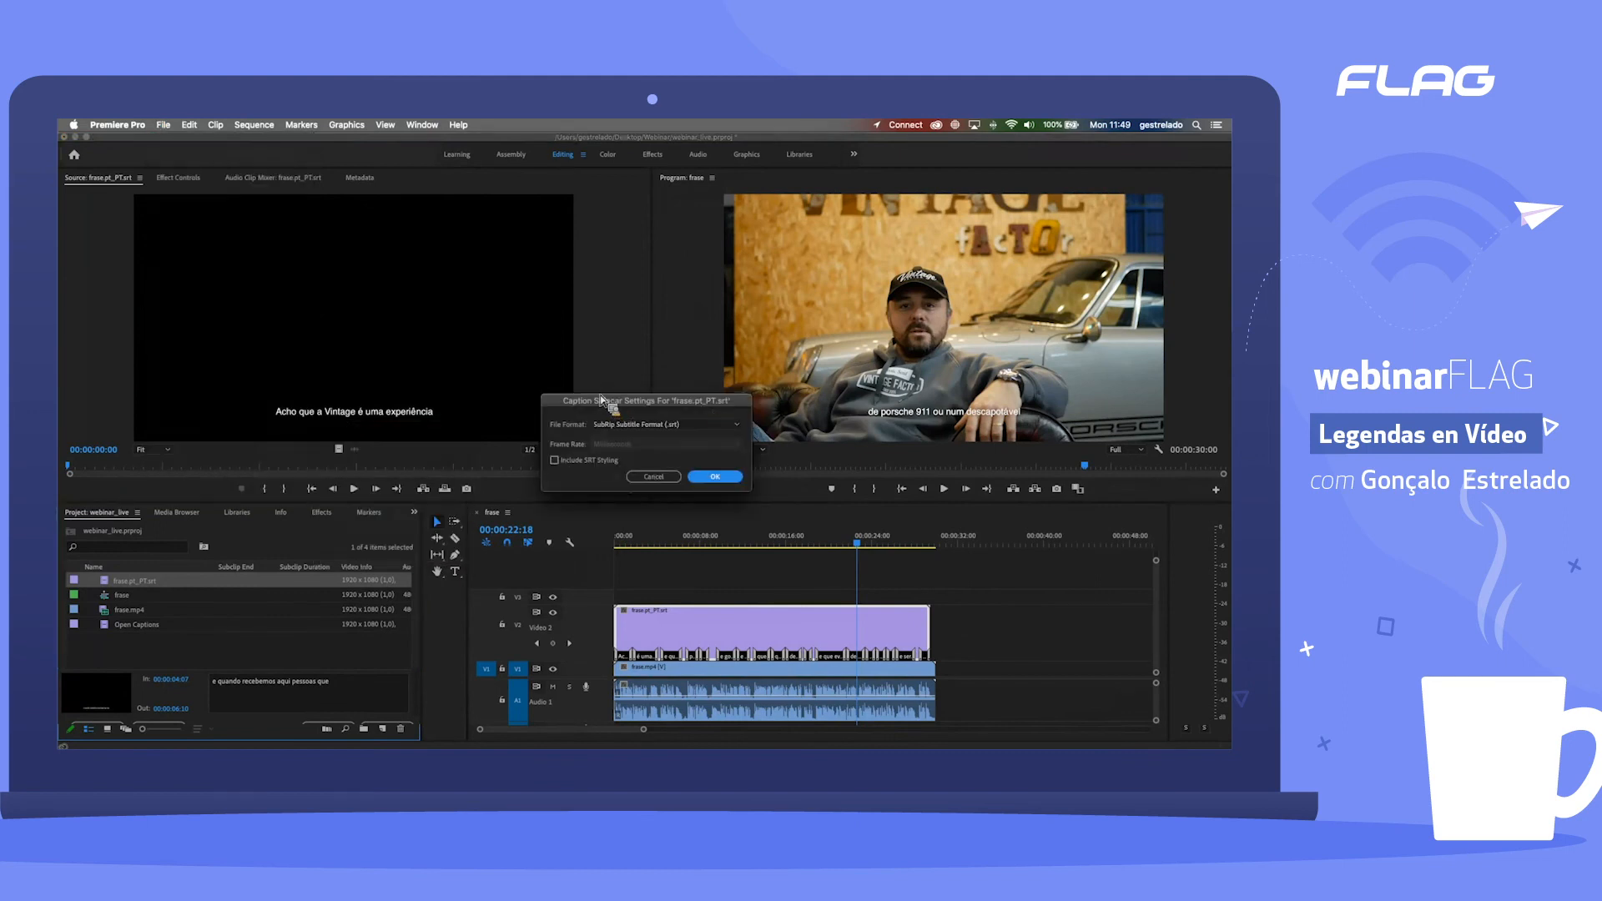
left_click(648, 425)
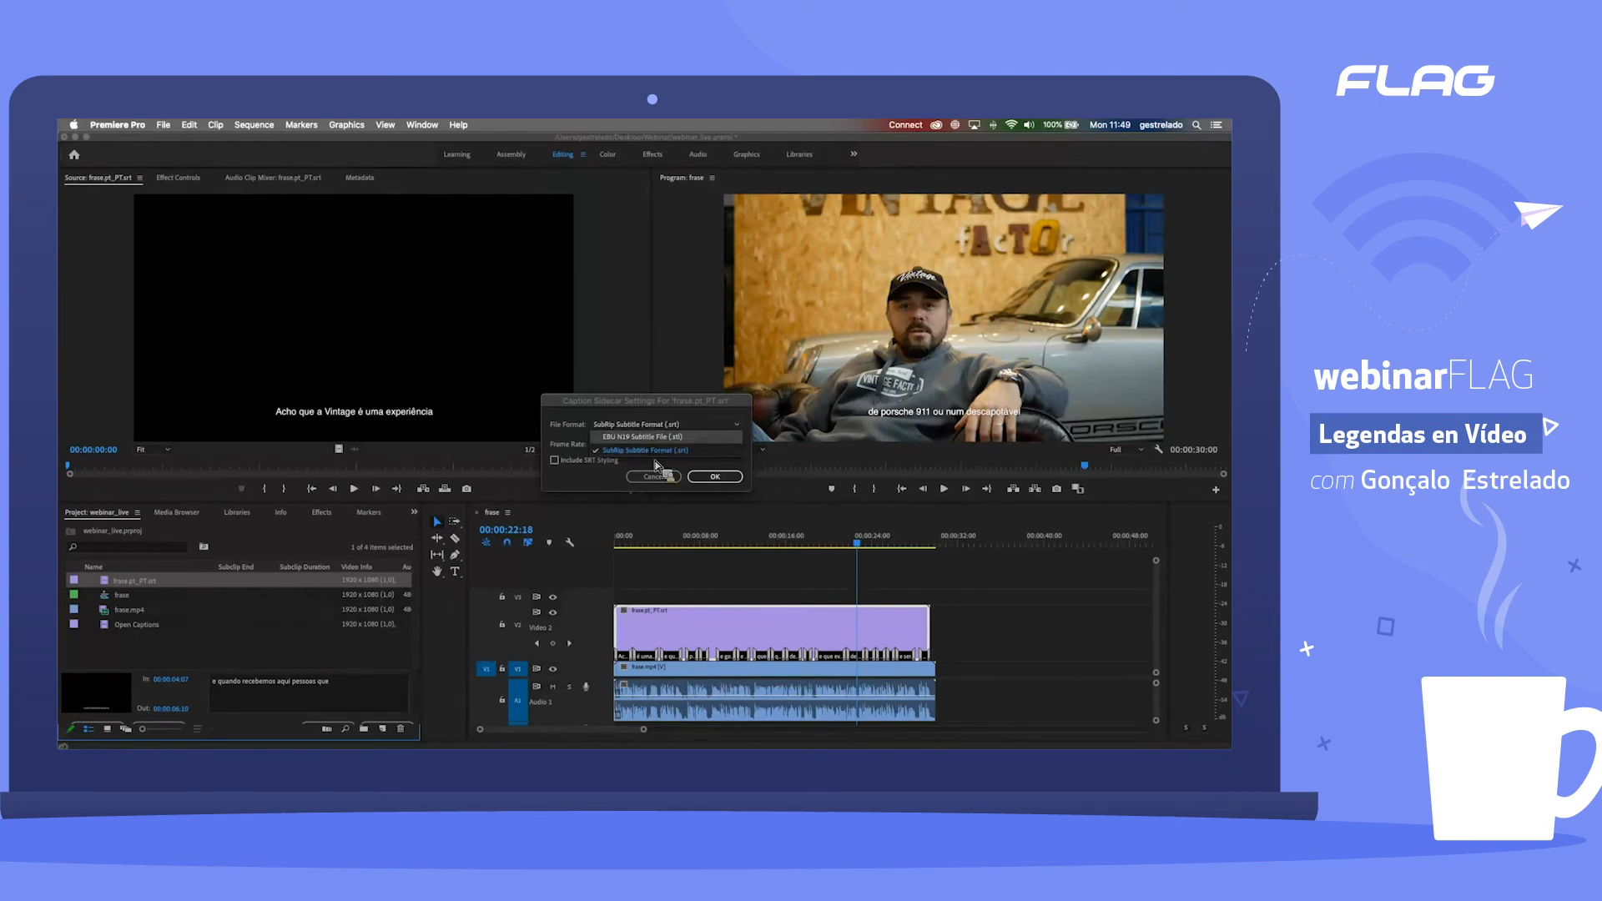
Step: Create a new captions item with the CEA-608 standard, stream CC1 and a 29,97 fps Non-Drop-Frame timebase
left_click(382, 728)
left_click(409, 632)
left_click(655, 360)
left_click(632, 372)
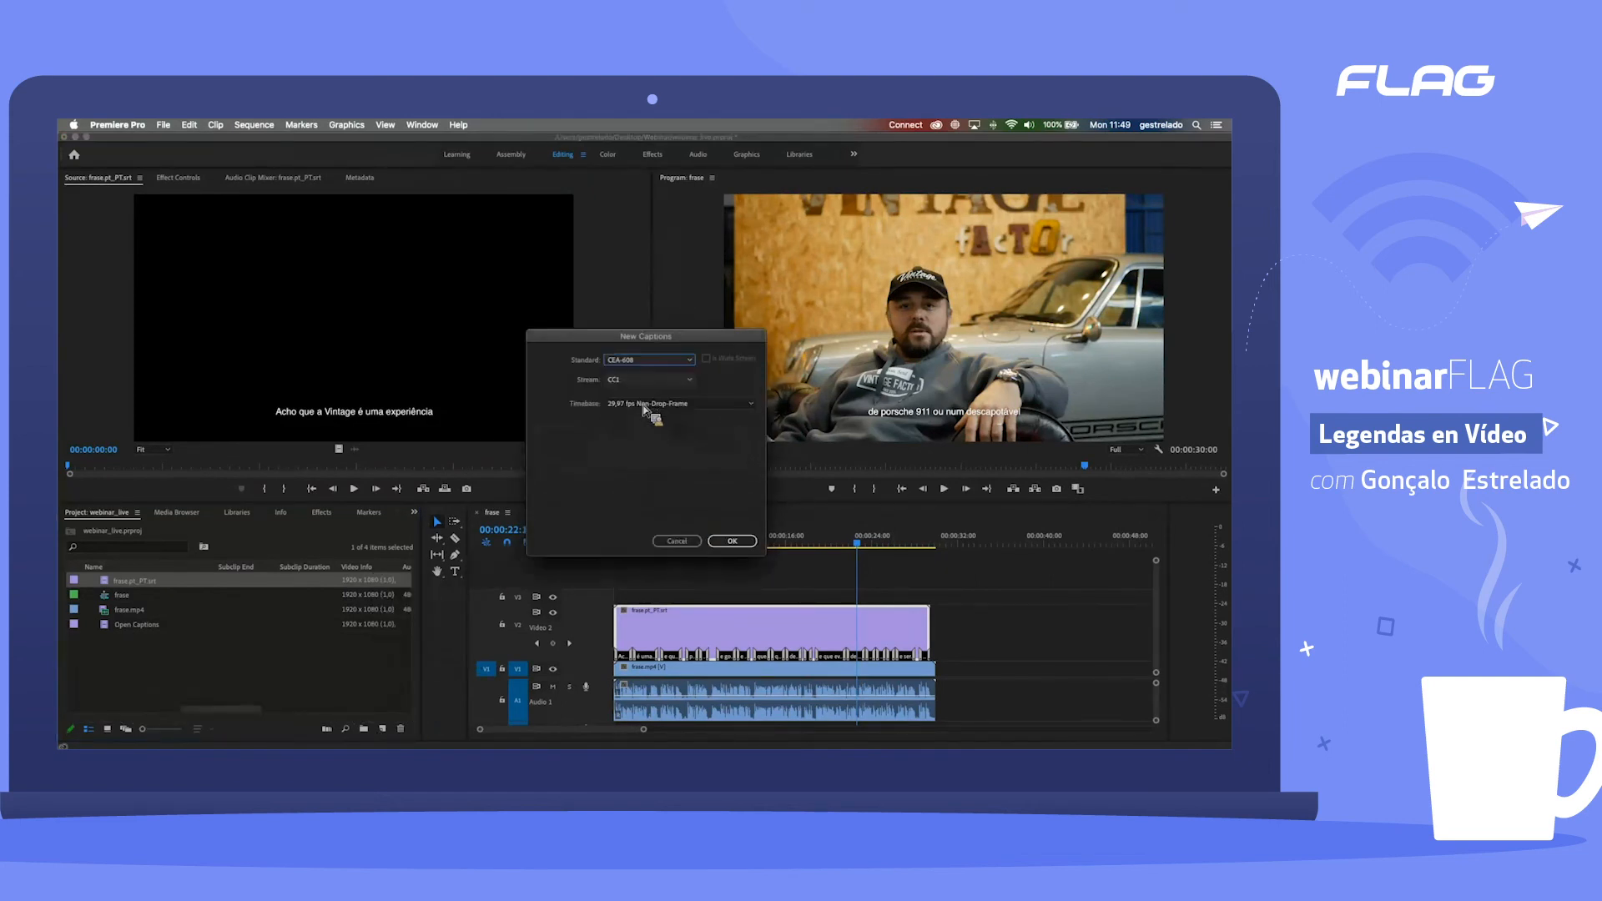
left_click(732, 541)
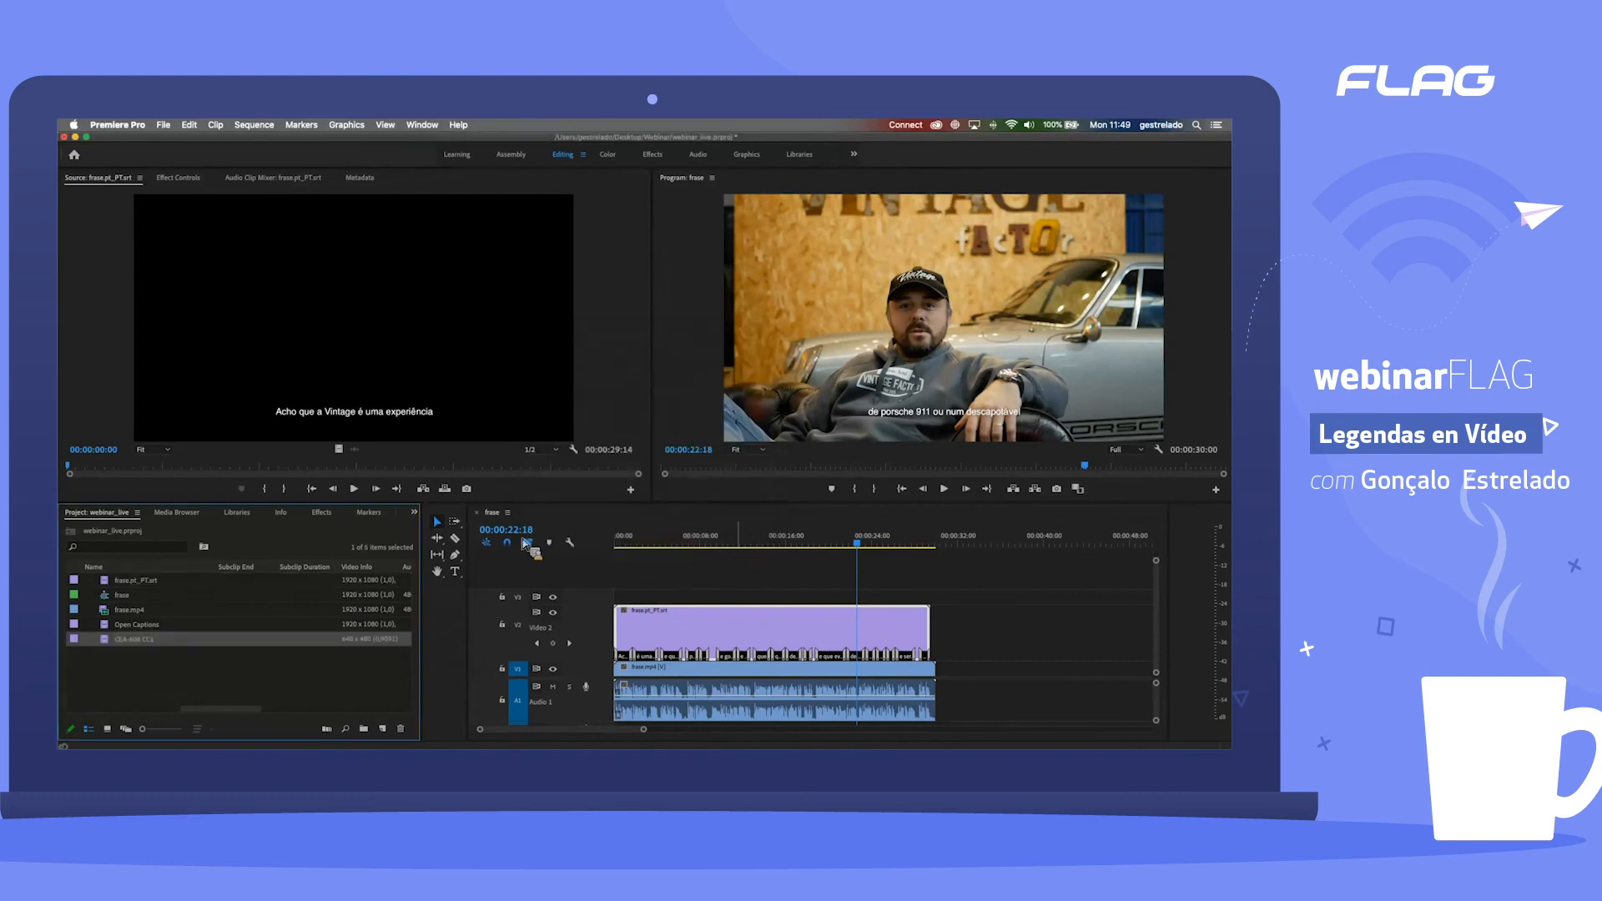
Step: Open the caption export options for the CEA-608 item and review its file formats, keeping SubRip Subtitle Format (.srt)
left_click(163, 126)
mouse_move(234, 428)
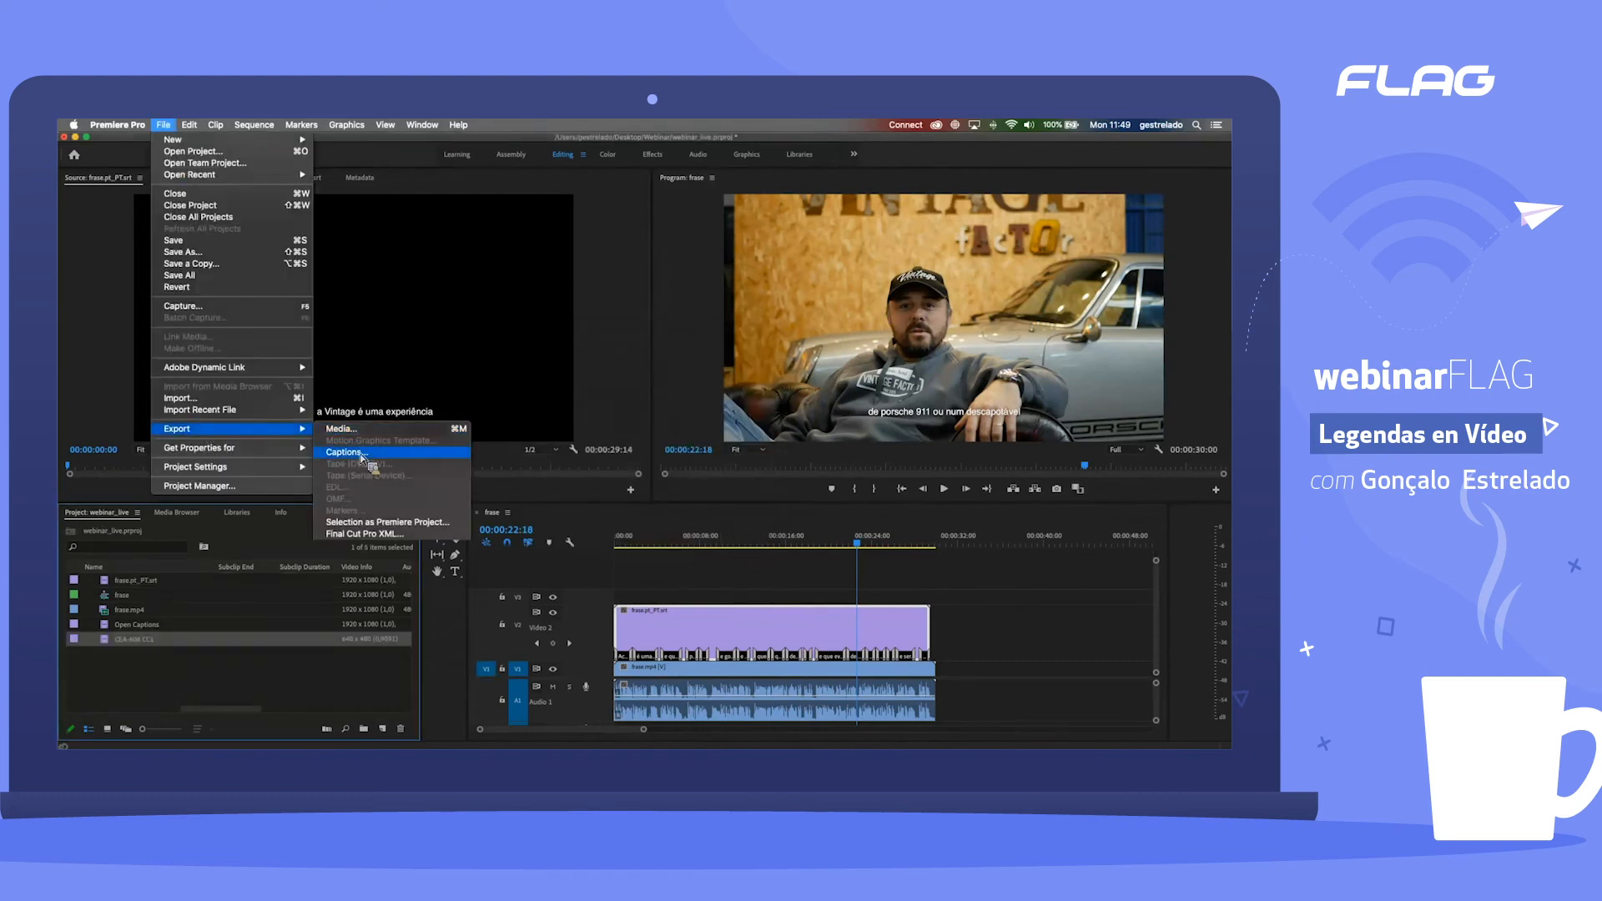
left_click(346, 452)
left_click(693, 424)
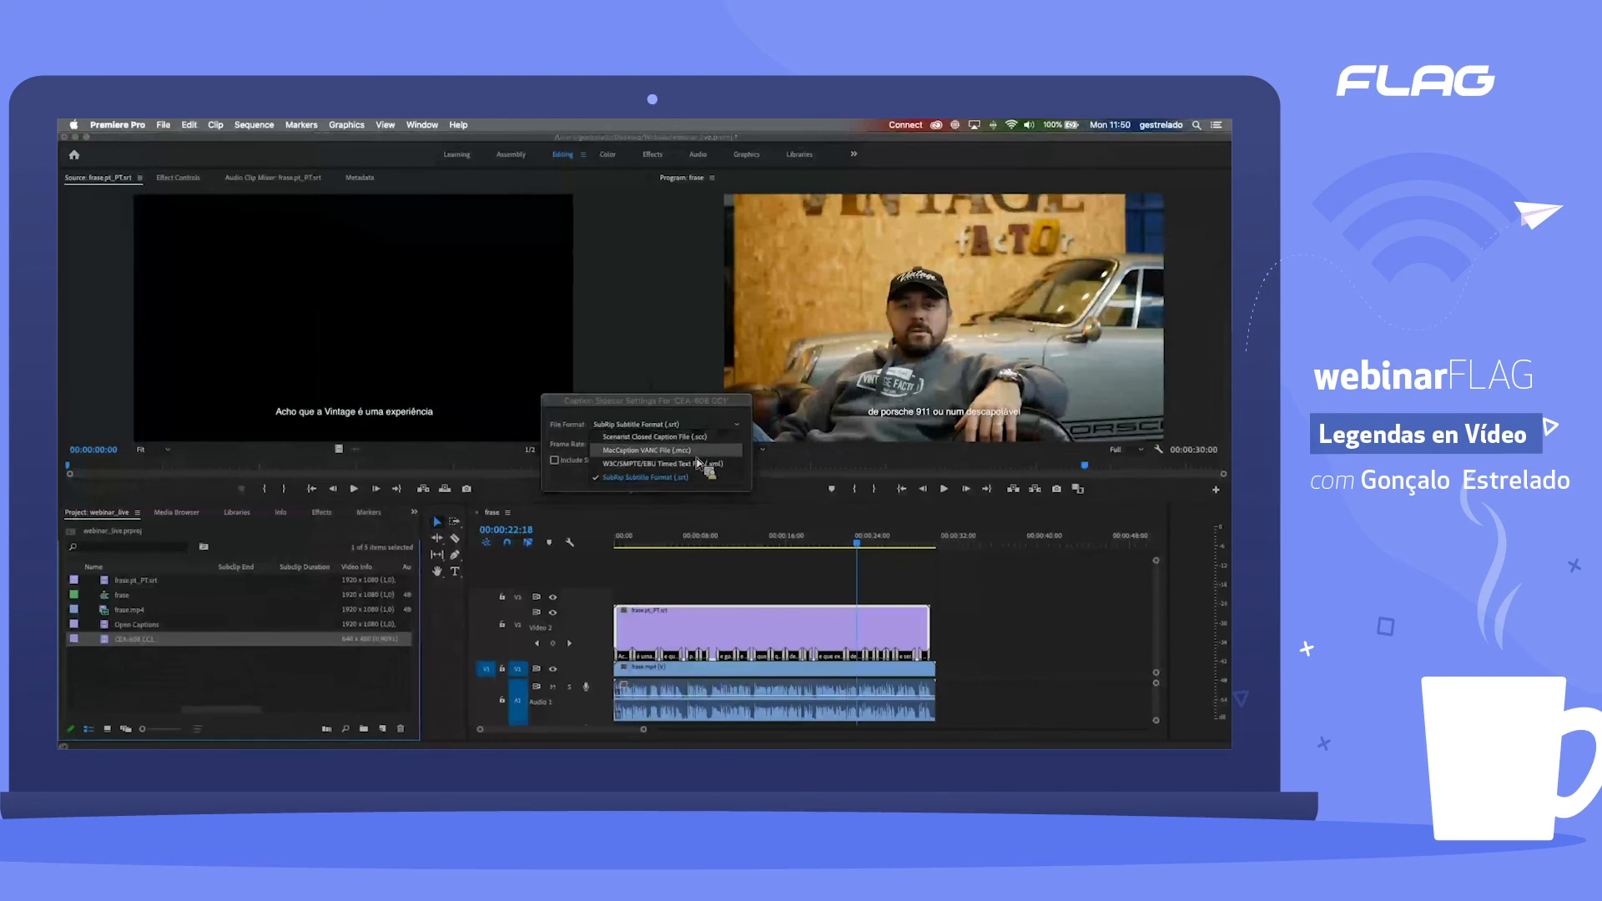
left_click(574, 484)
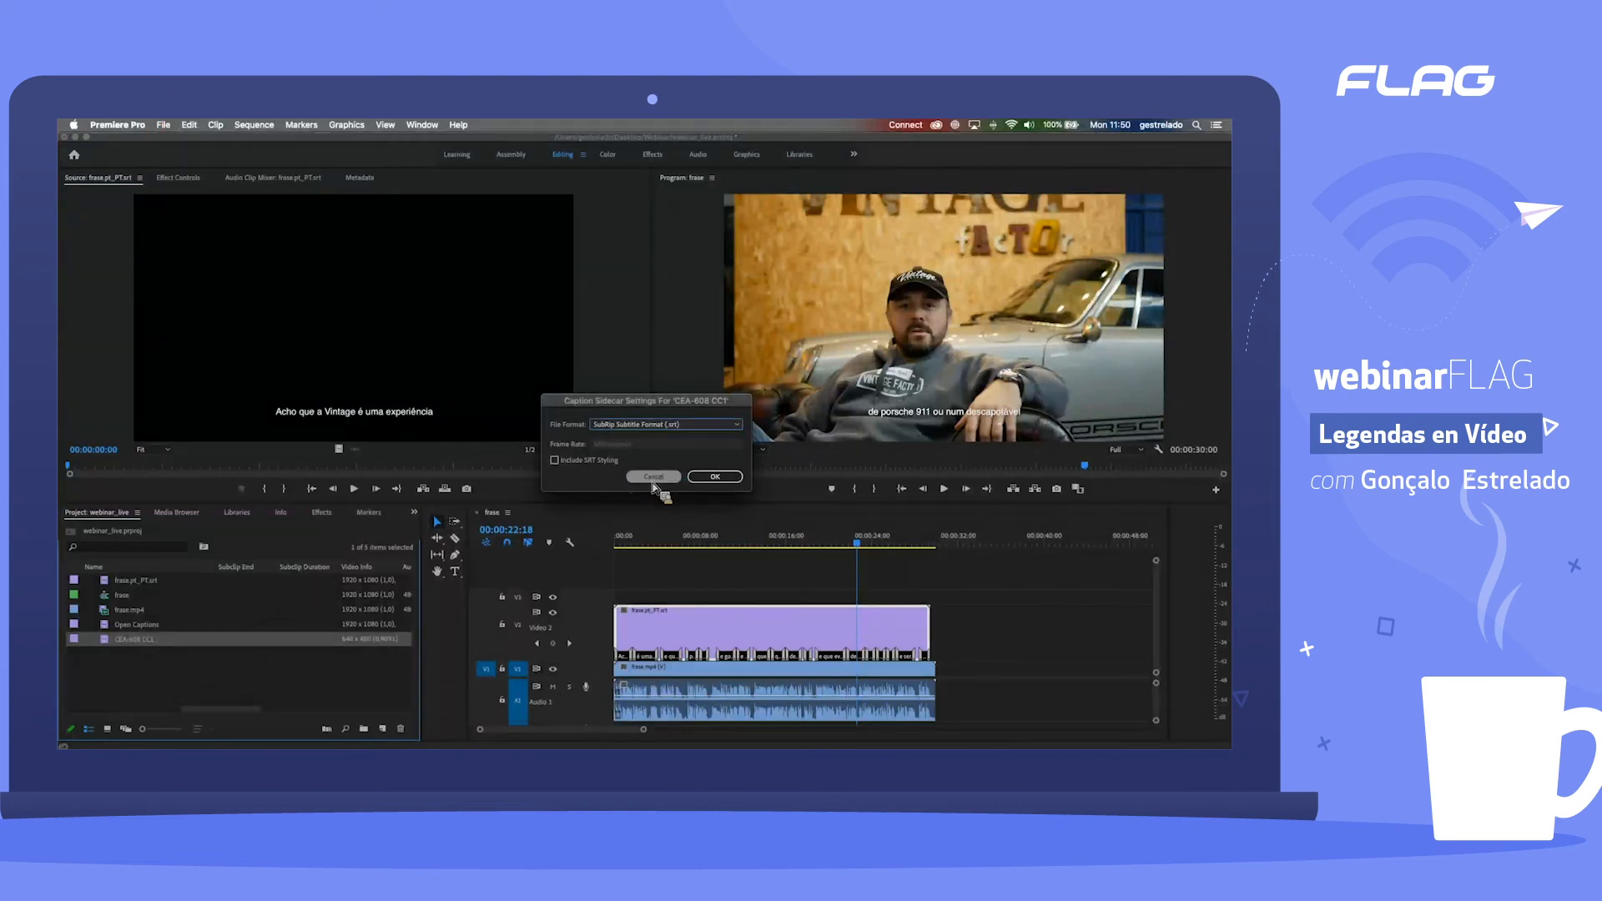
Step: Close the CEA-608 export settings and start exporting the frase.pt_PT.srt captions in SubRip Subtitle Format (.srt)
left_click(652, 477)
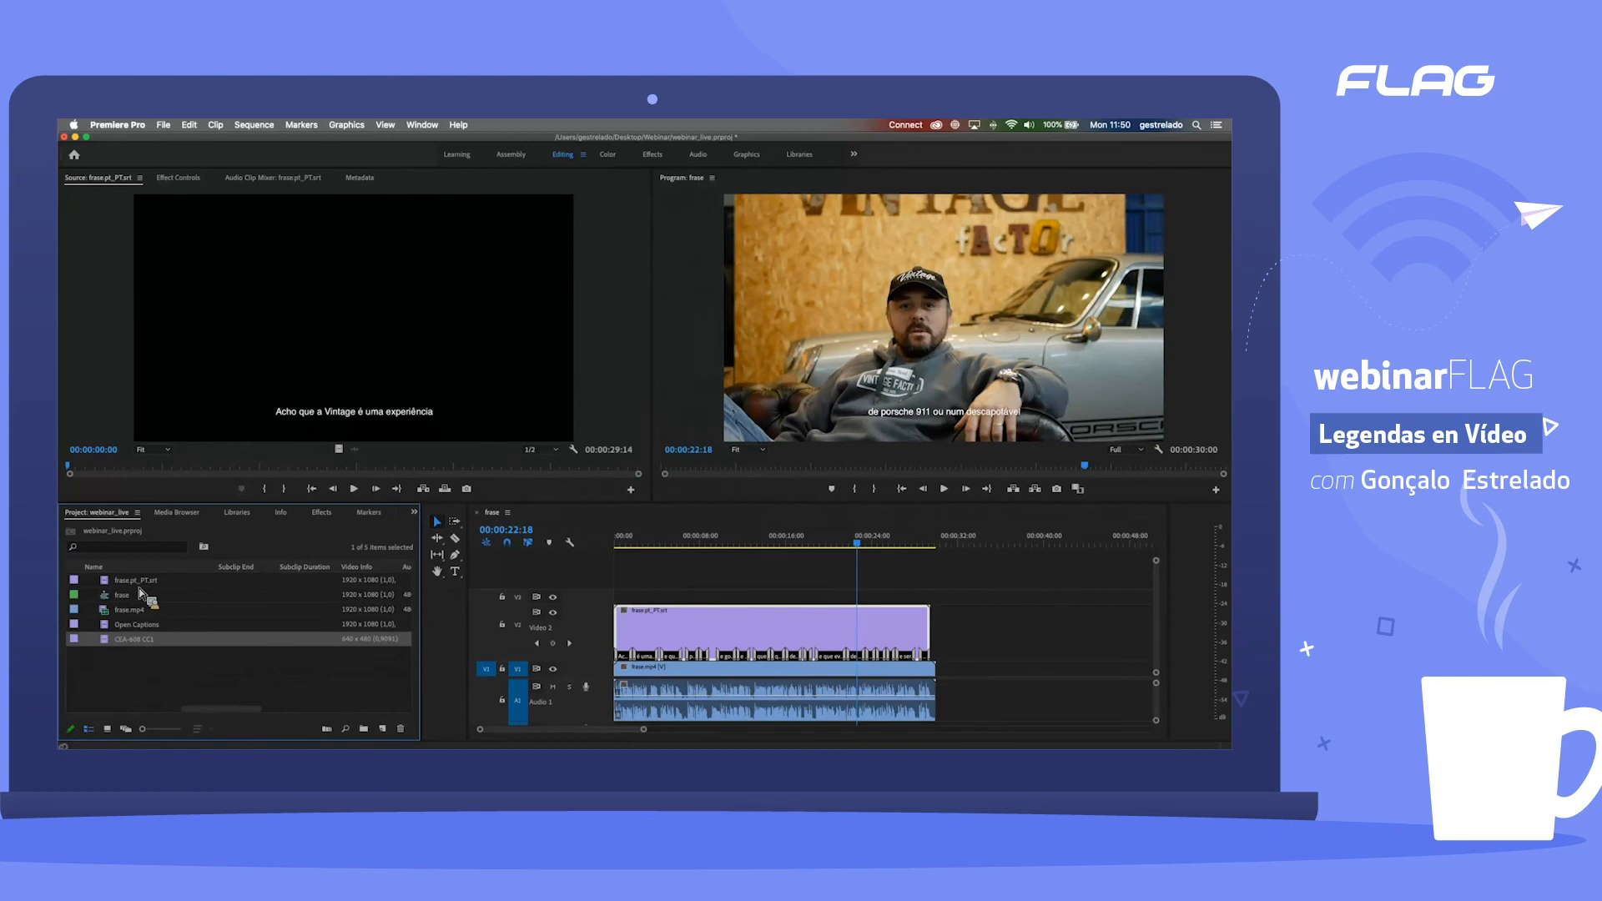
left_click_drag(121, 588, 167, 316)
left_click(163, 125)
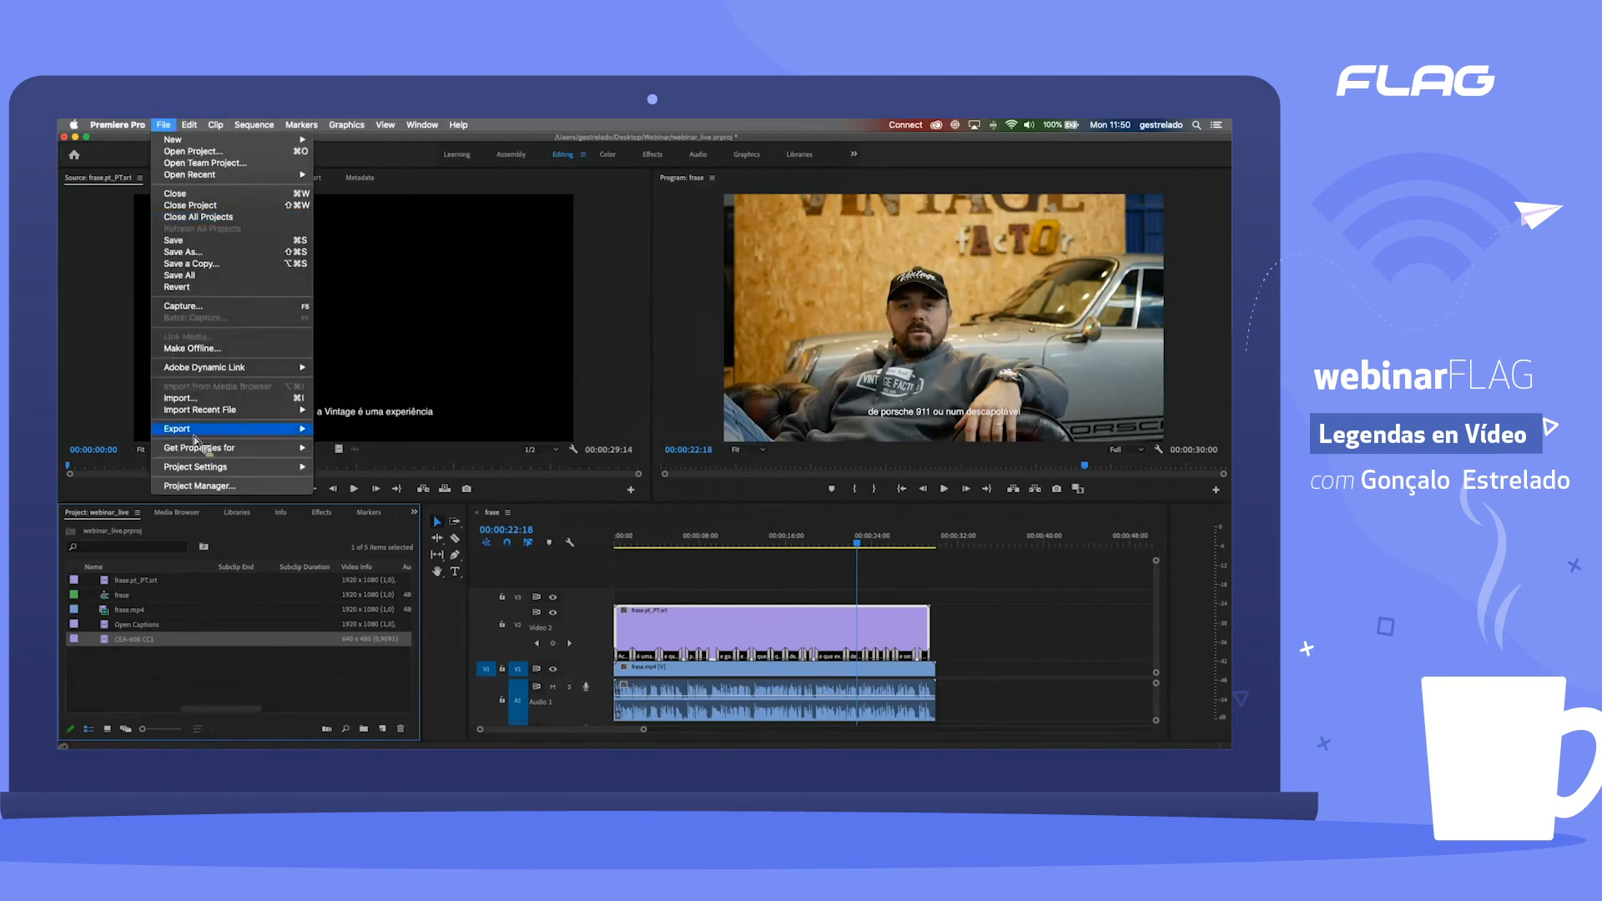
mouse_move(204, 429)
key("Return")
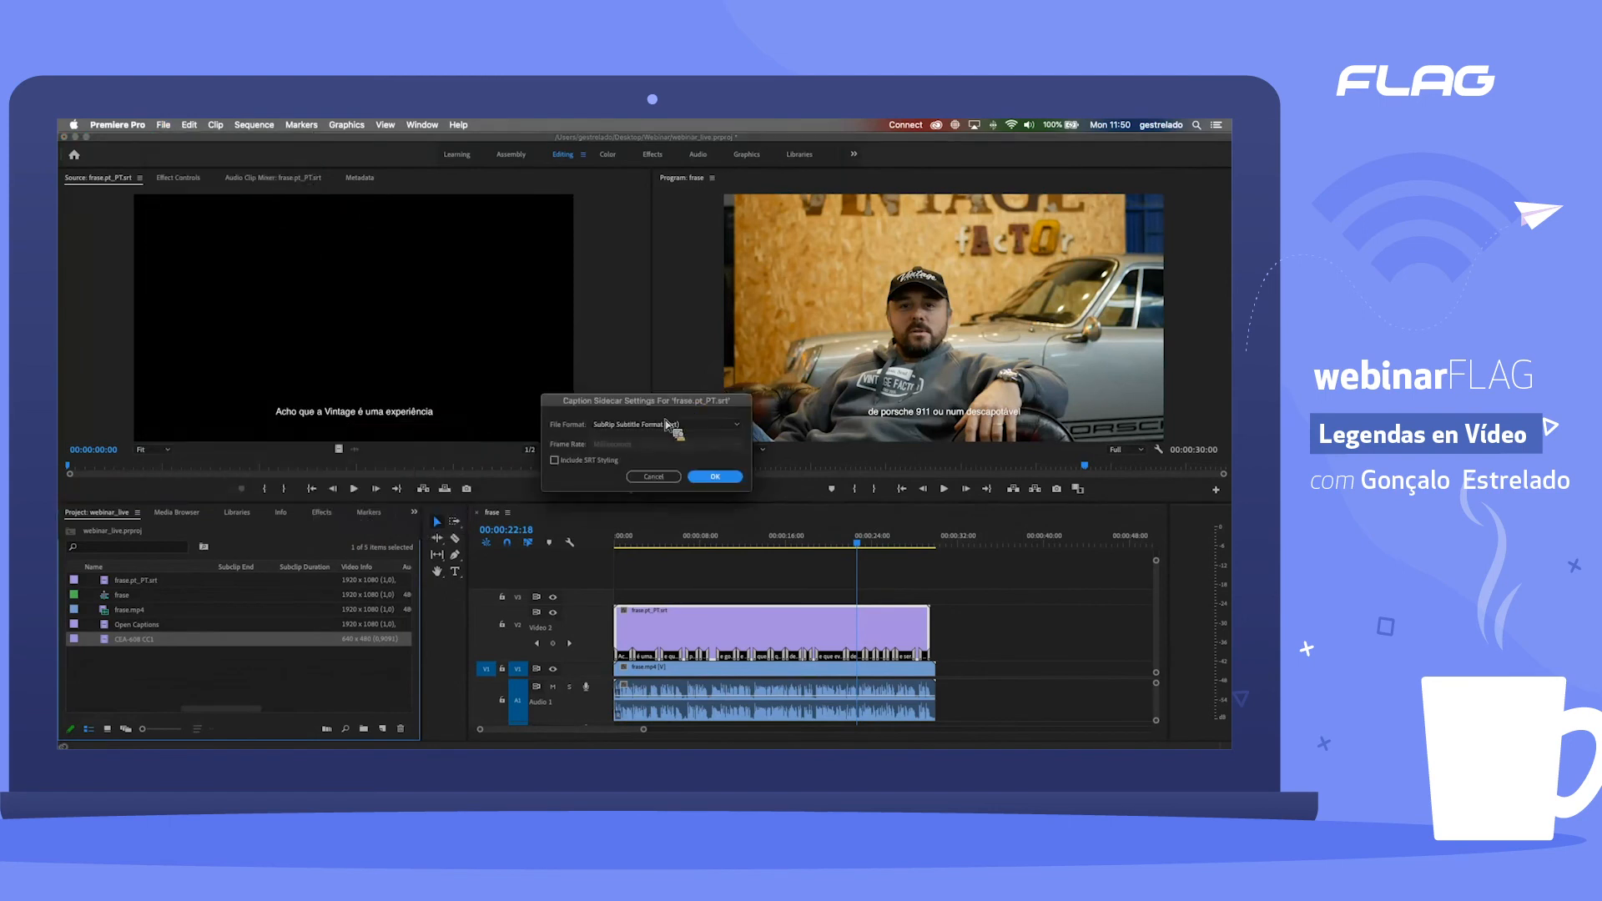
left_click(570, 463)
left_click(738, 480)
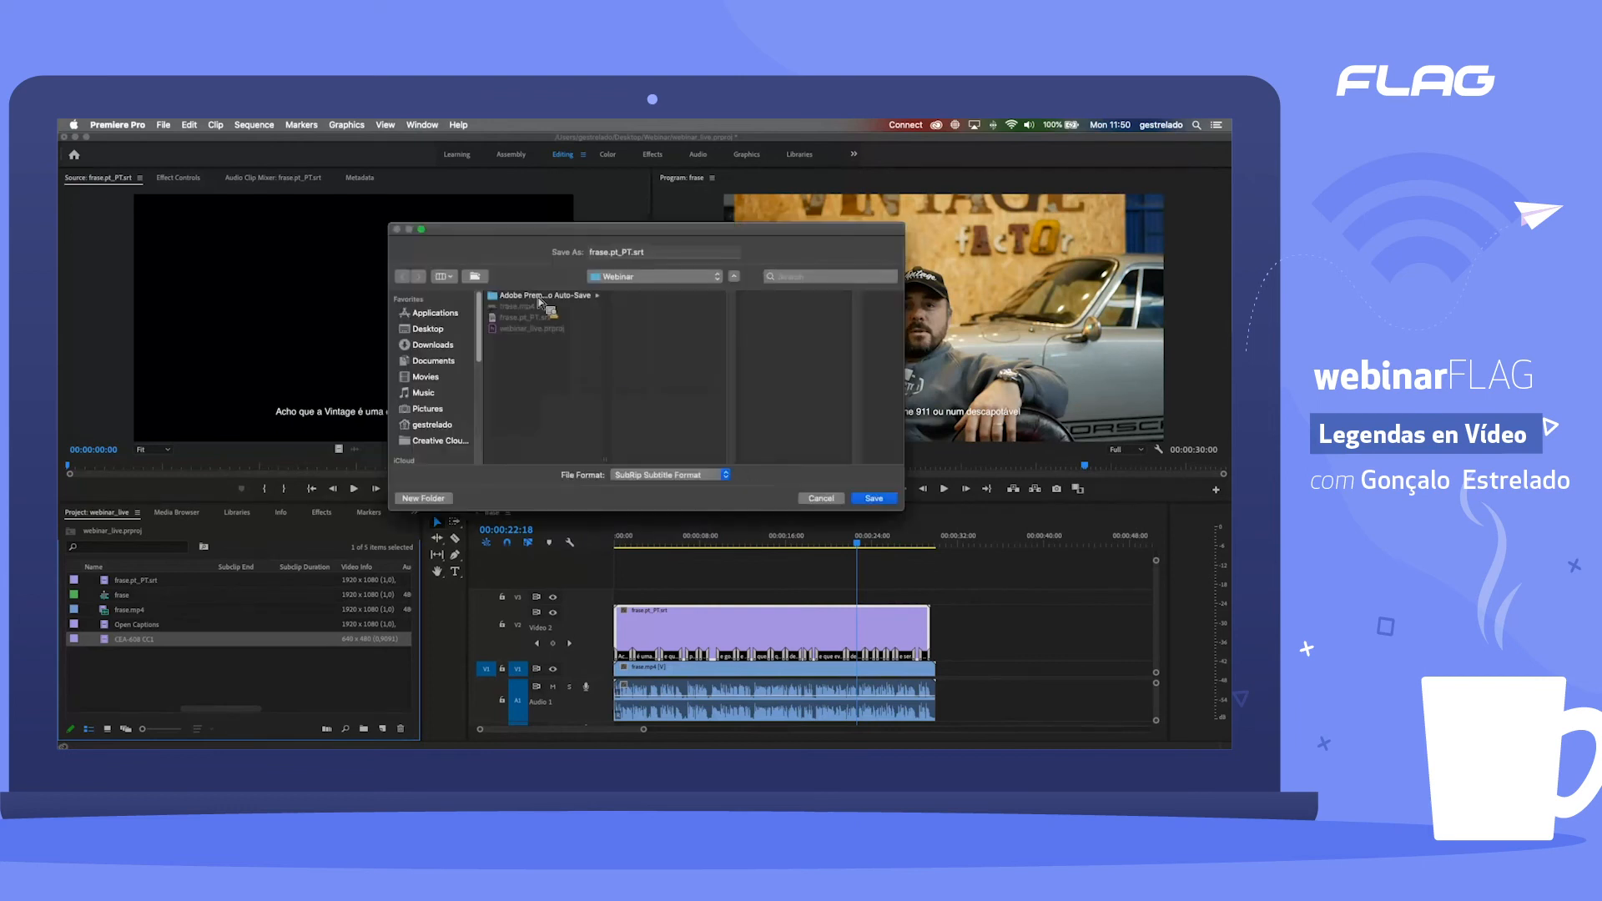
Step: Save the exported captions as frase2.pt_PT.srt in the Webinar folder
left_click(613, 254)
left_click(610, 254)
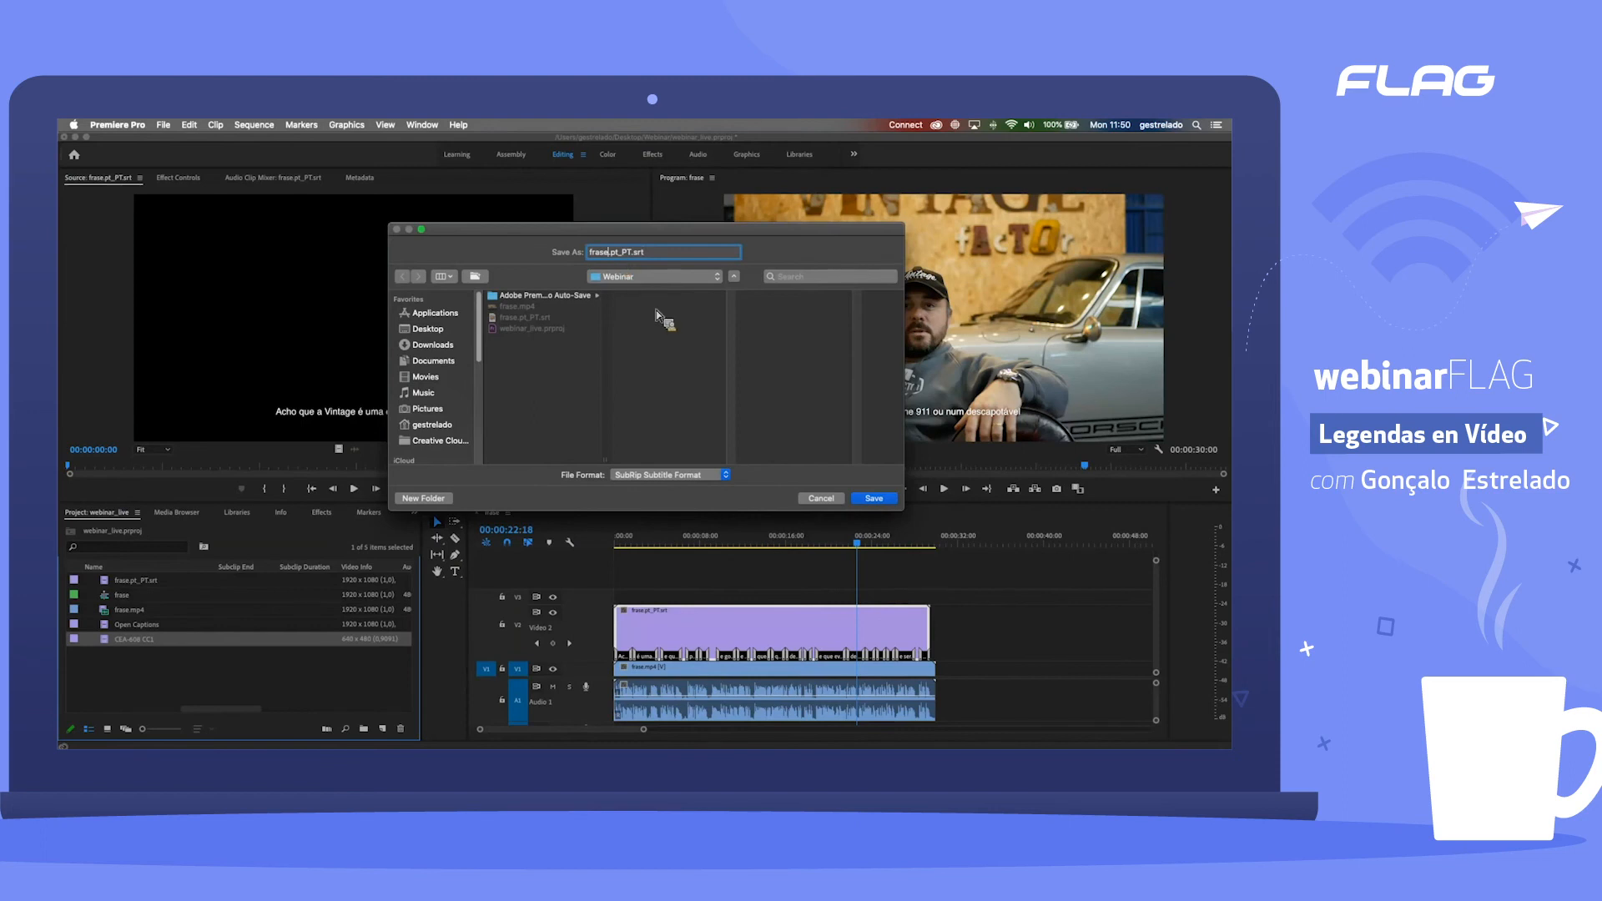
type("2")
left_click(874, 499)
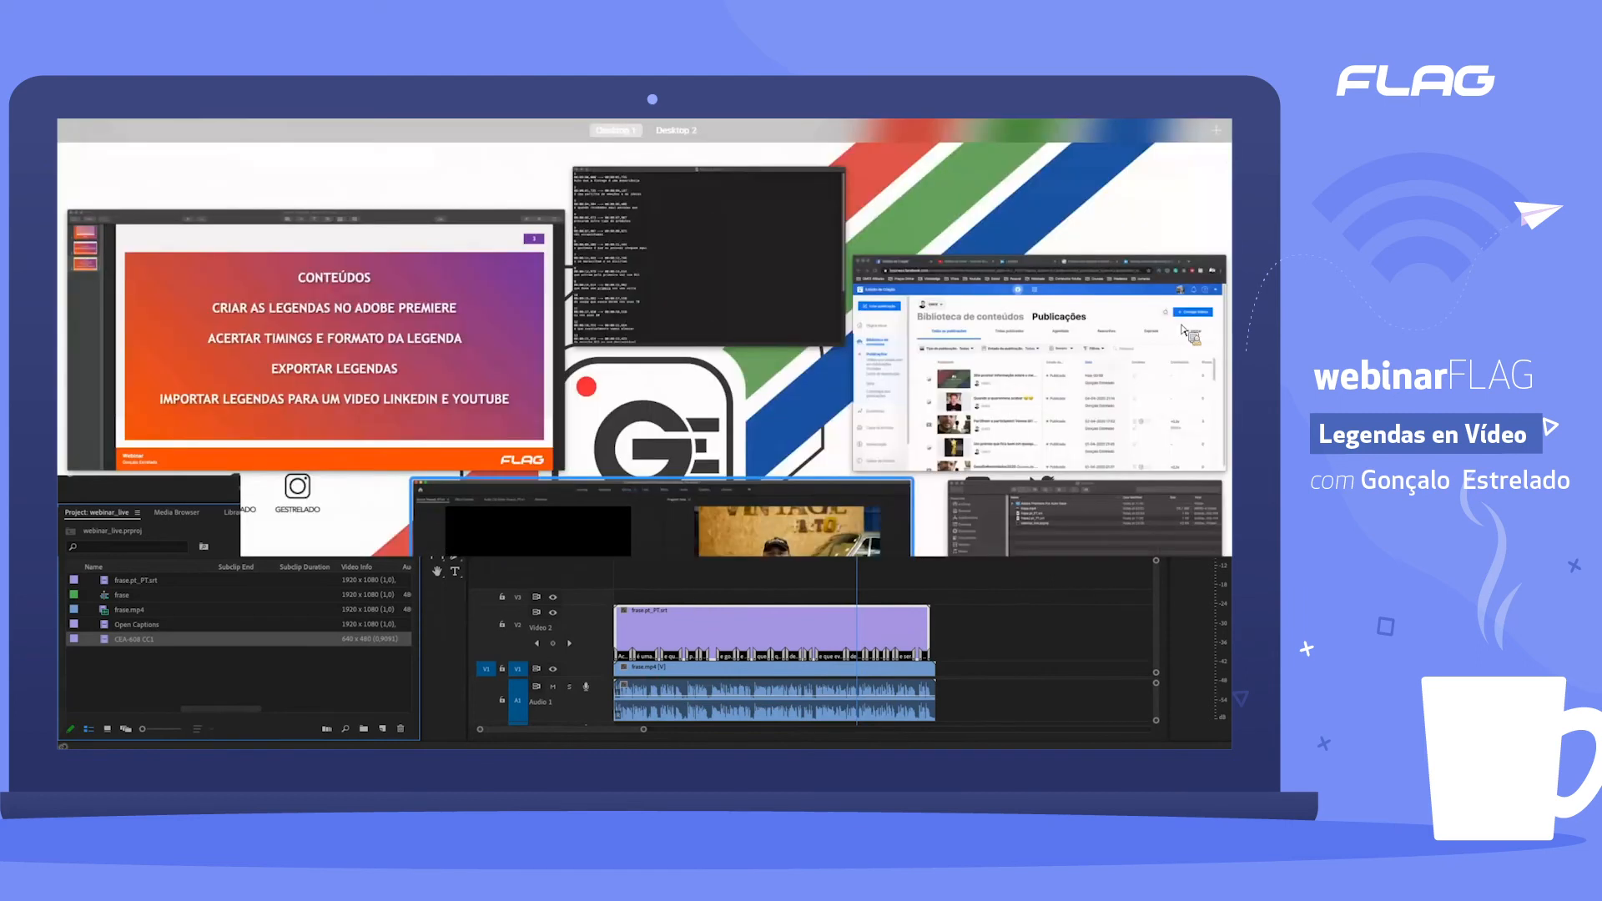
Step: Switch to Facebook Creator Studio in Chrome and upload the video frase.mp4 from the Webinar folder
left_click(1184, 329)
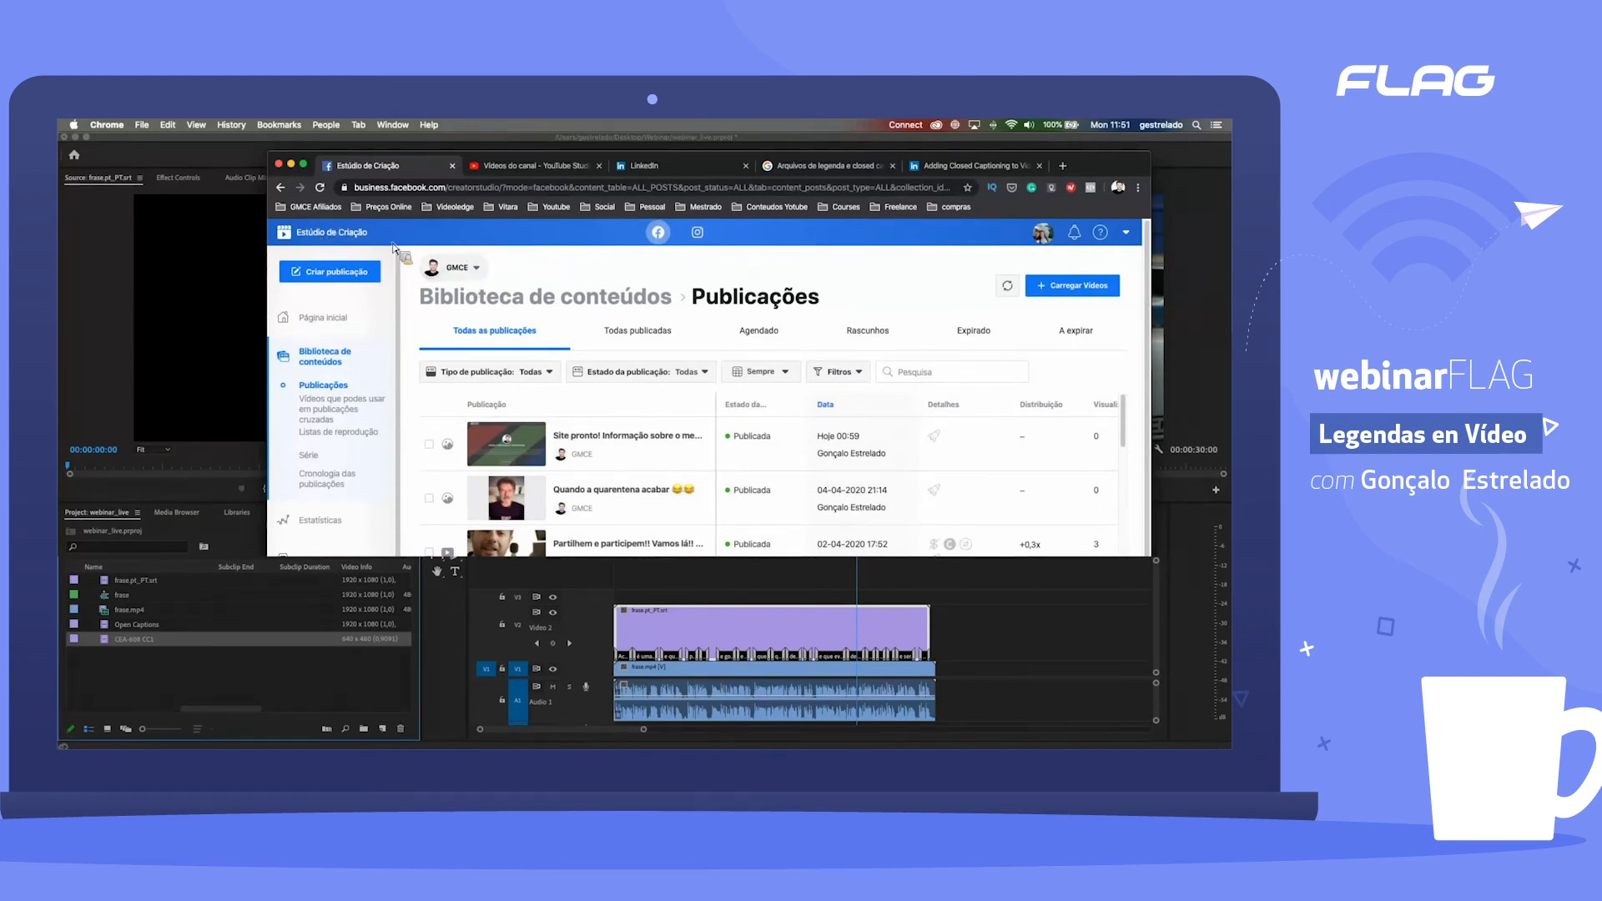
left_click(1087, 297)
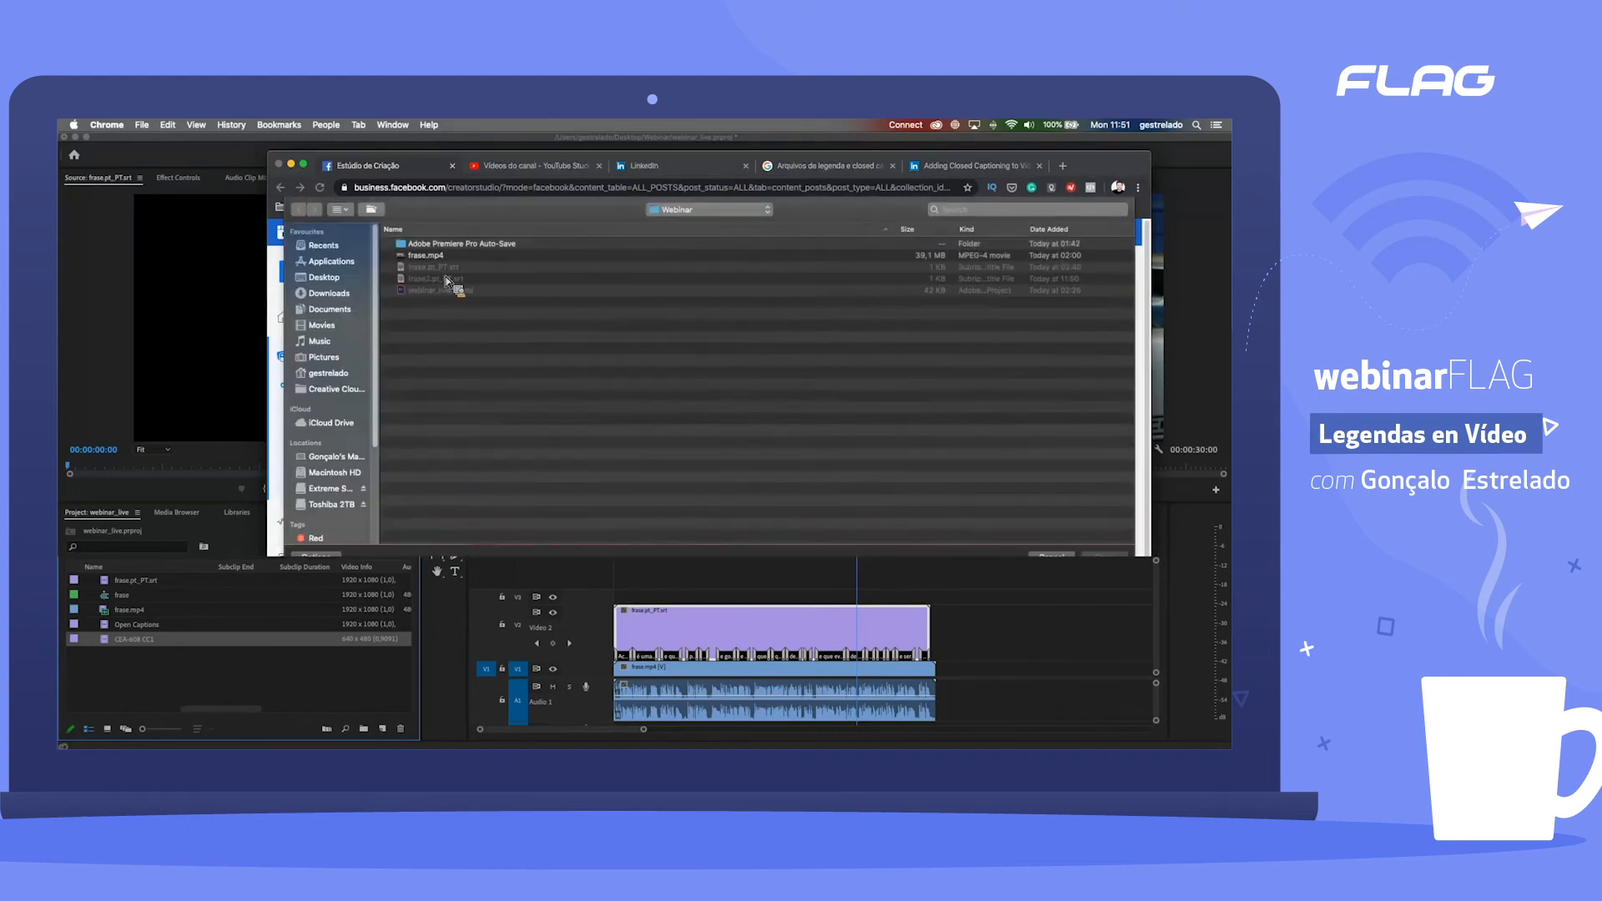
left_click(442, 255)
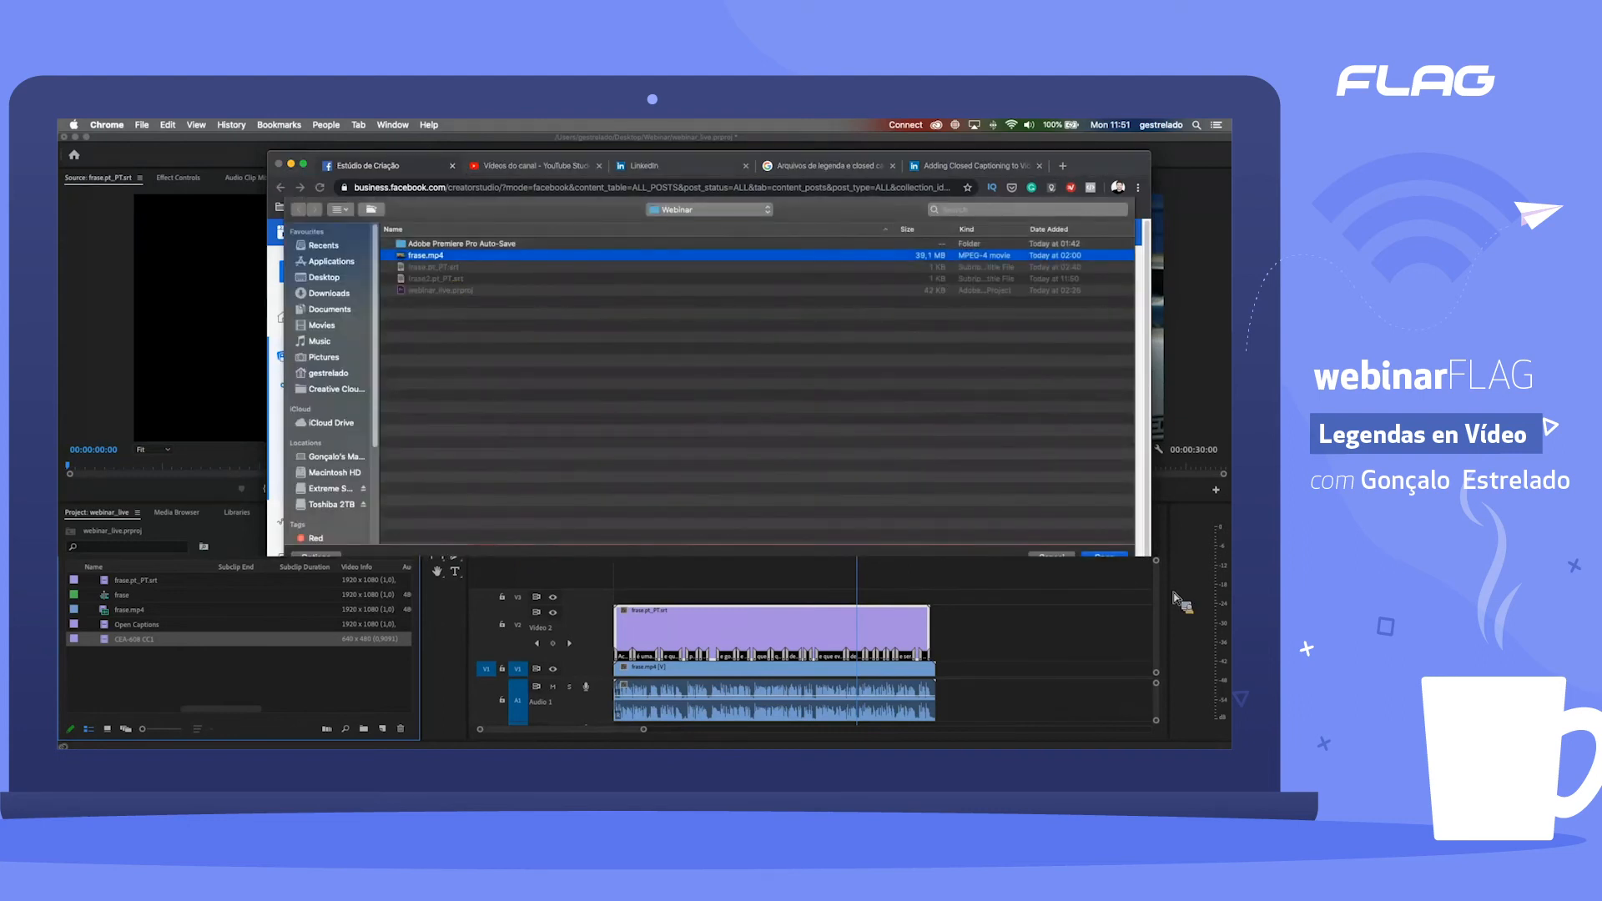
left_click(1100, 552)
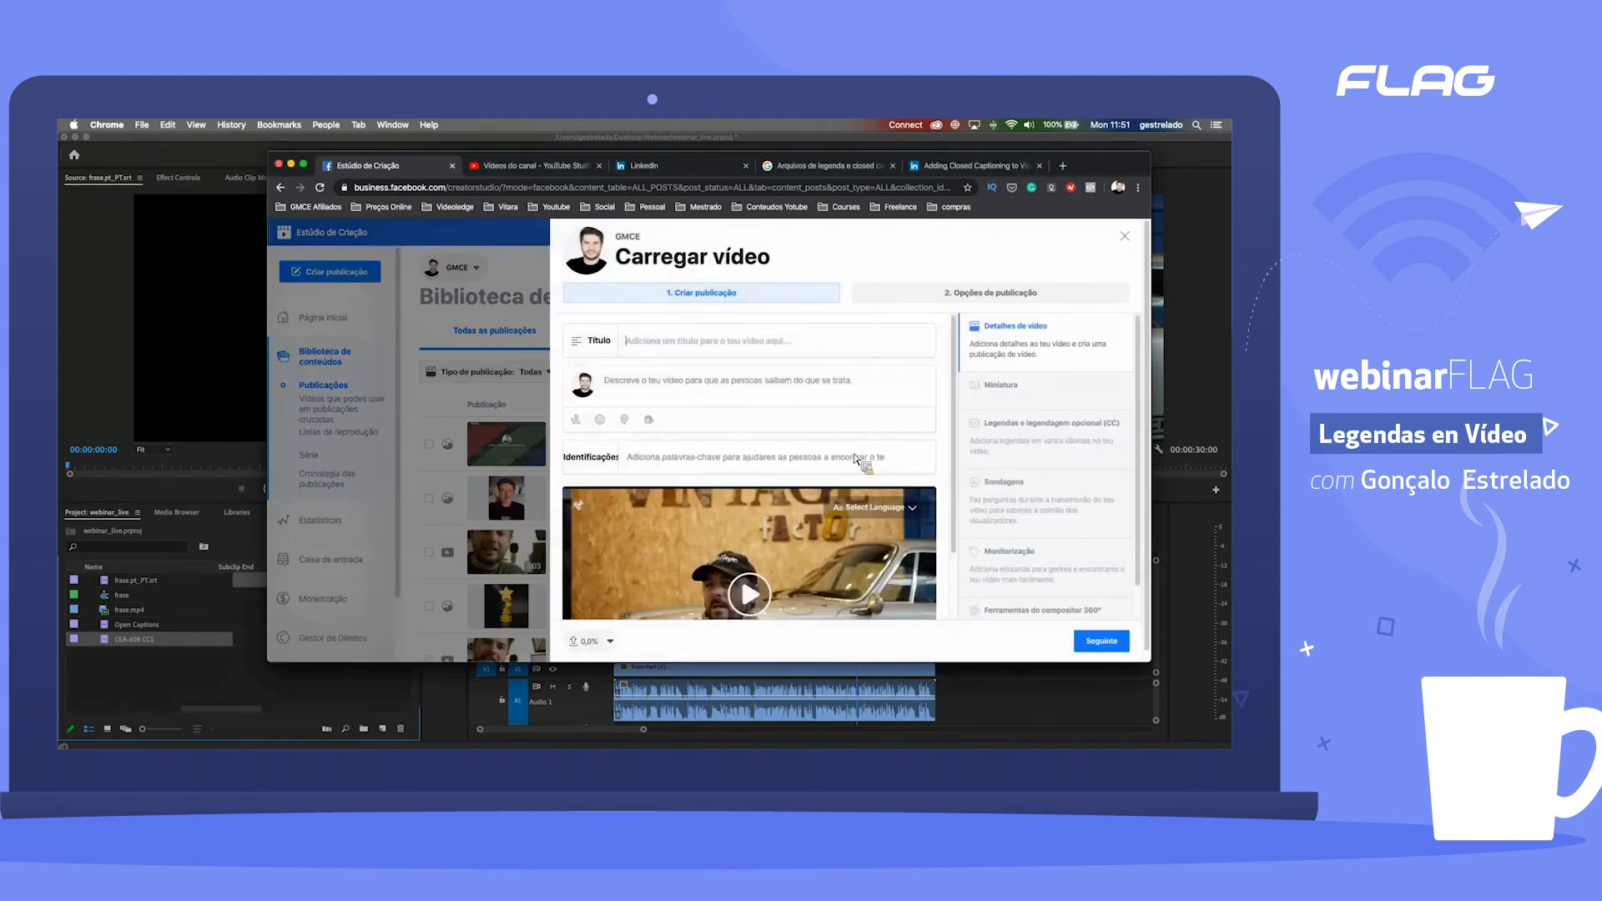
scroll(856, 458, "down", 2)
scroll(860, 456, "up", 2)
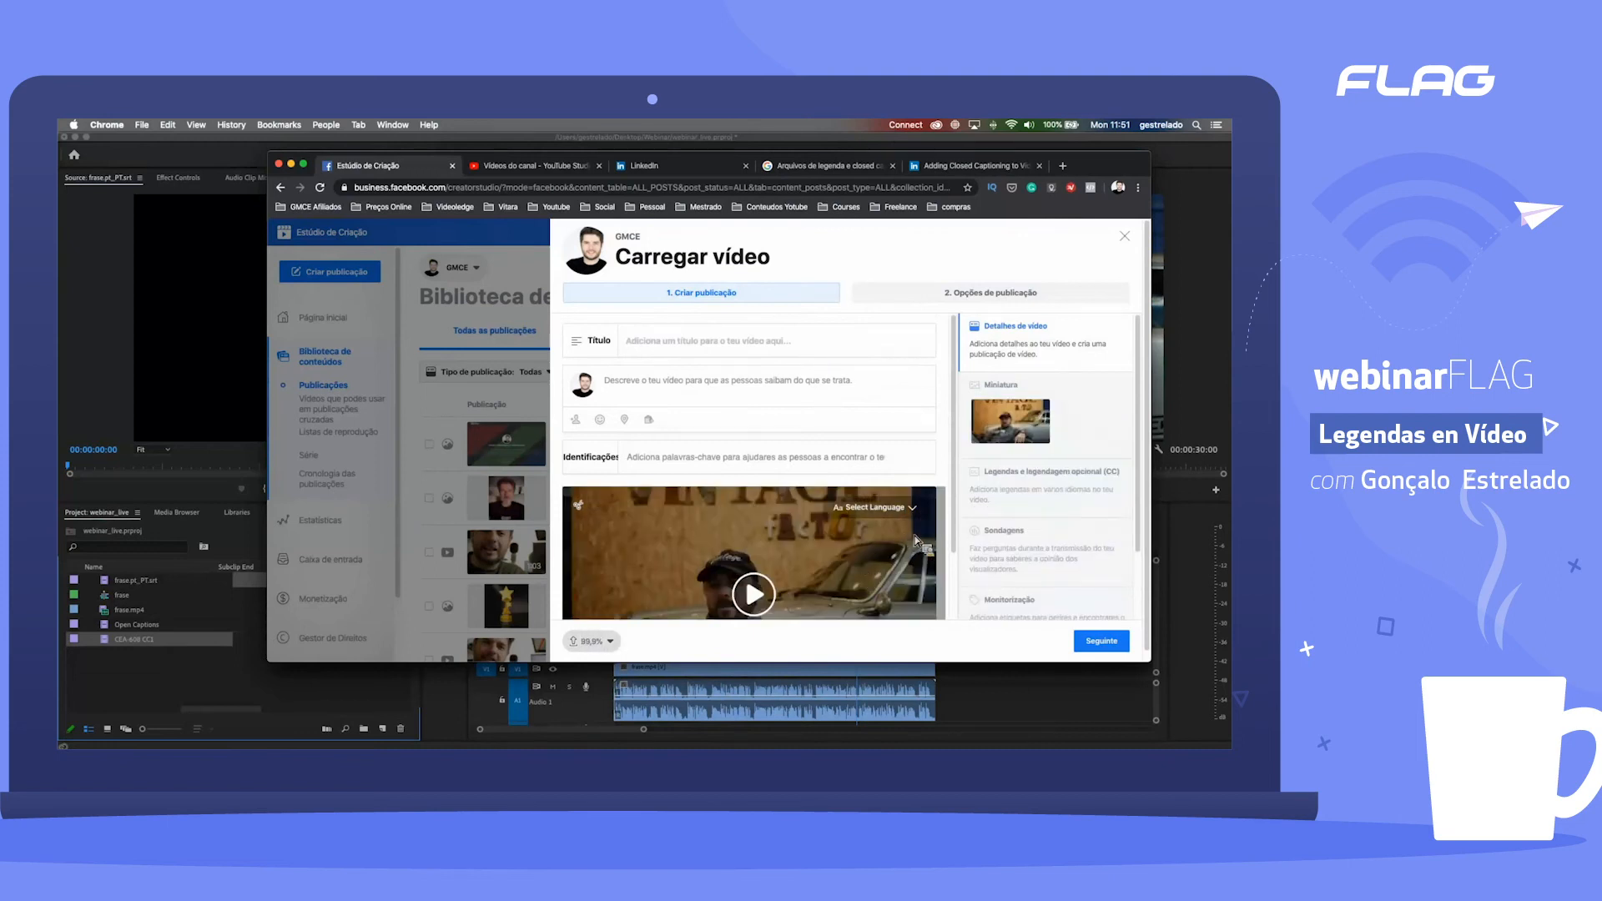
Step: In the video's caption settings, set the language to Português and generate the captions automatically
left_click(1058, 499)
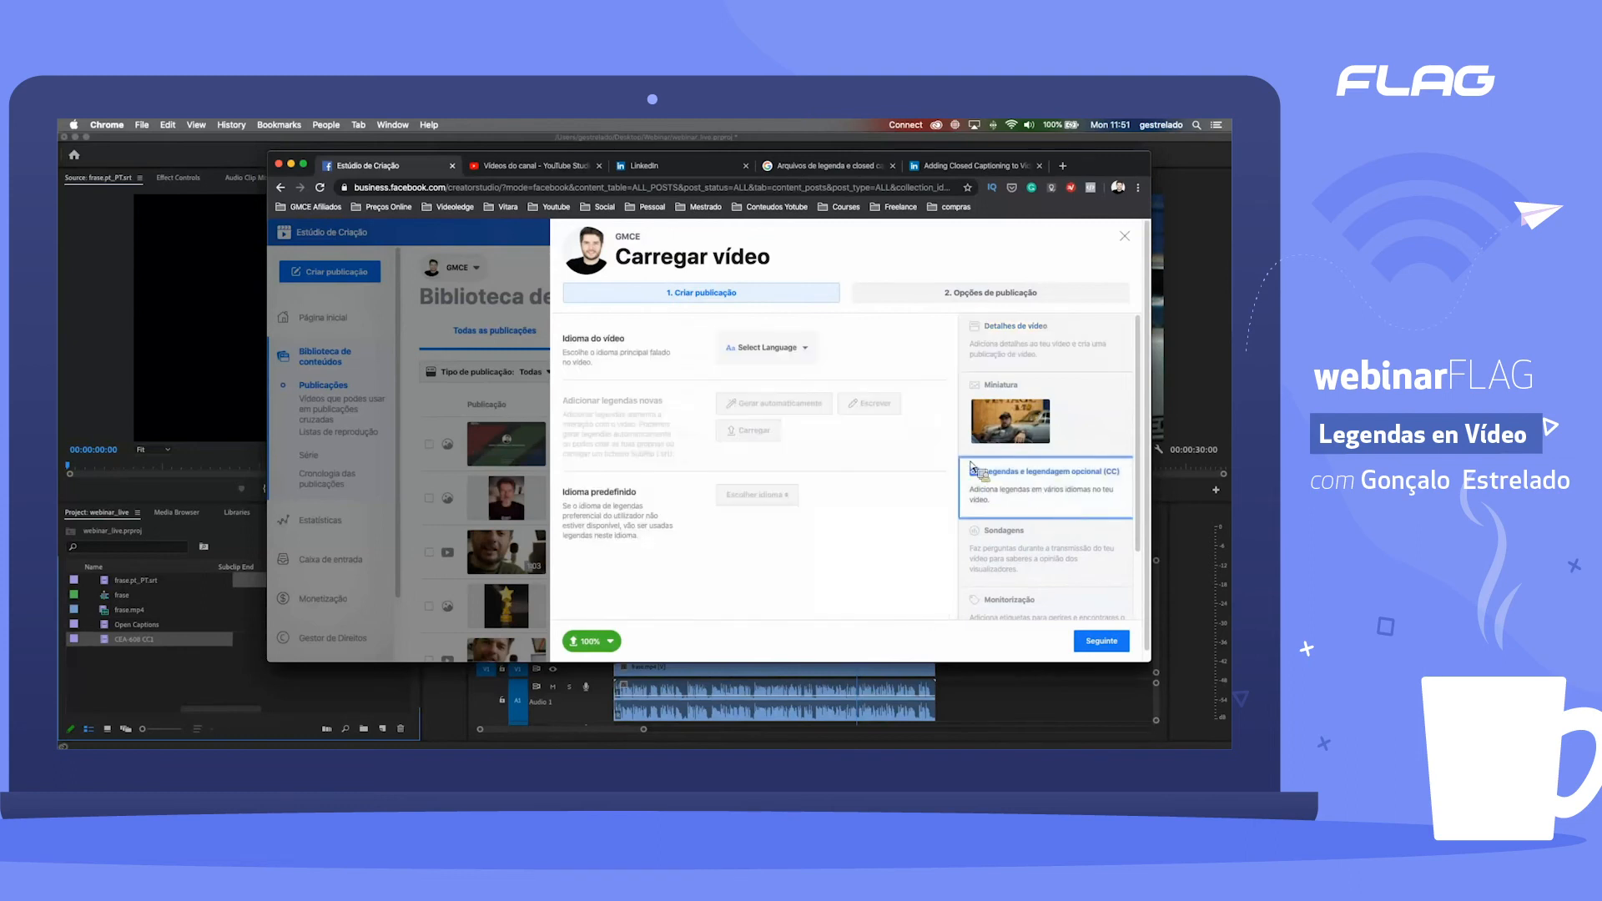
left_click(780, 351)
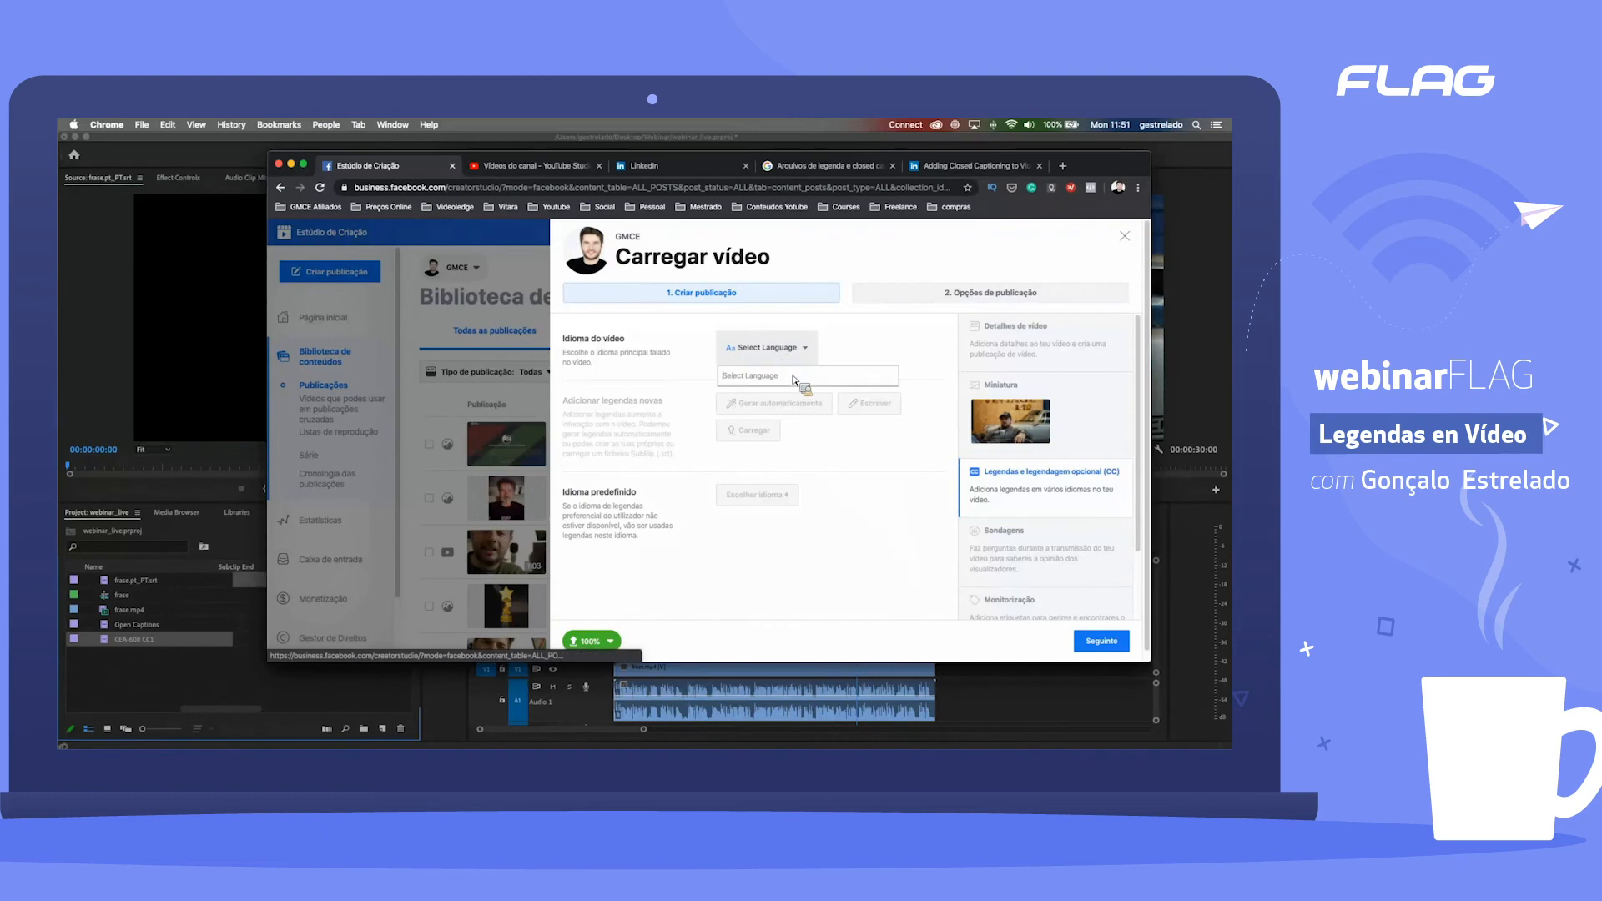
type("por")
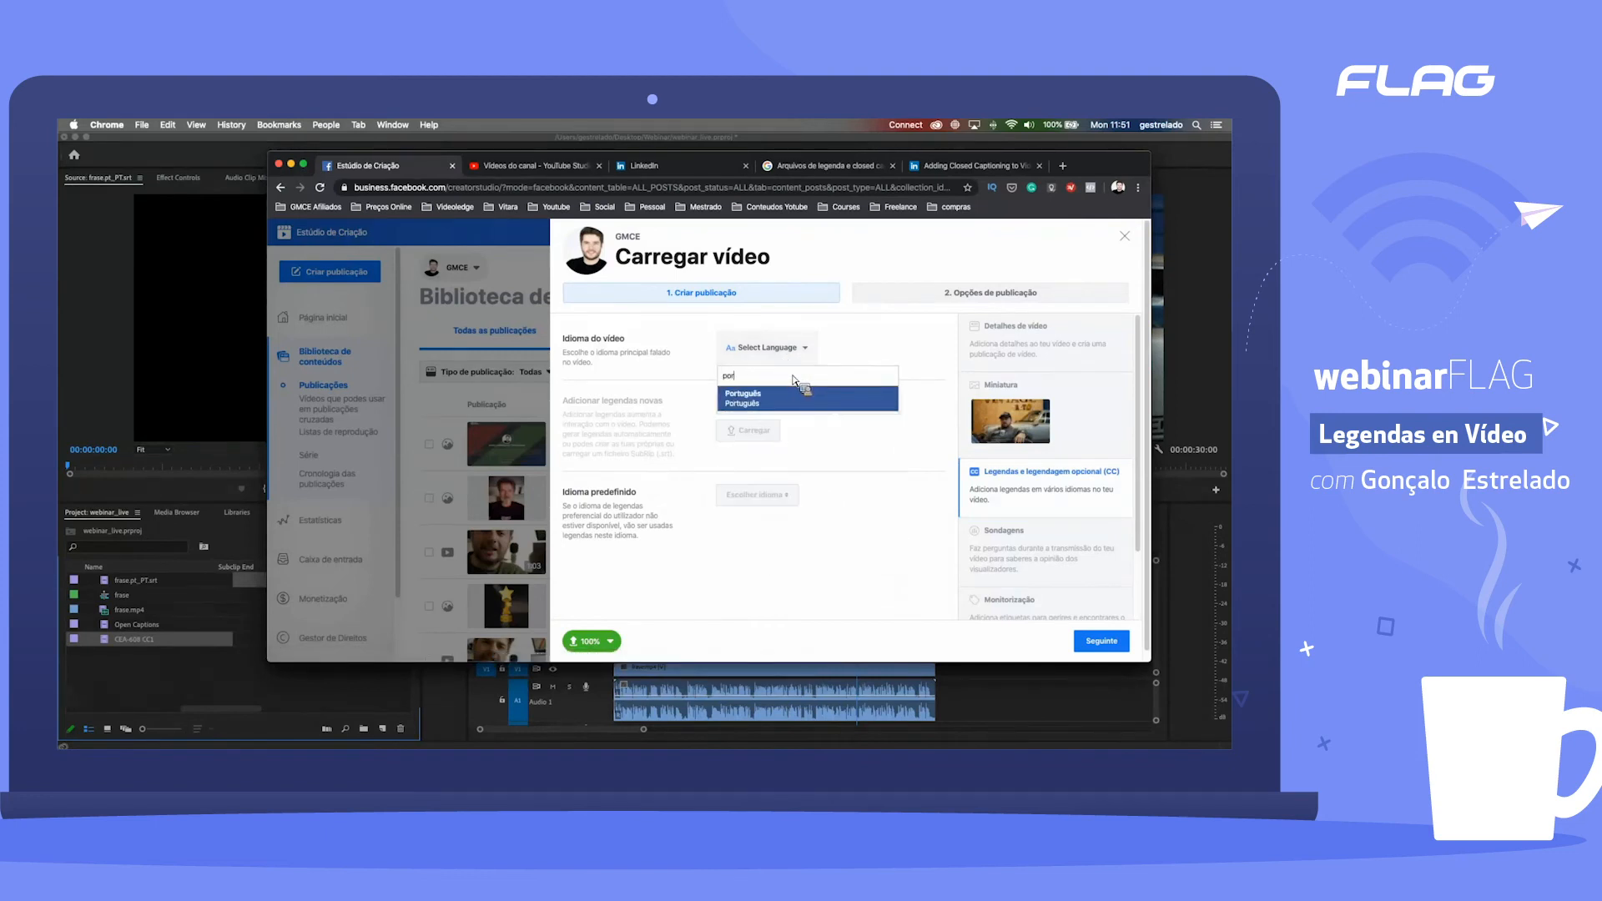
left_click(783, 400)
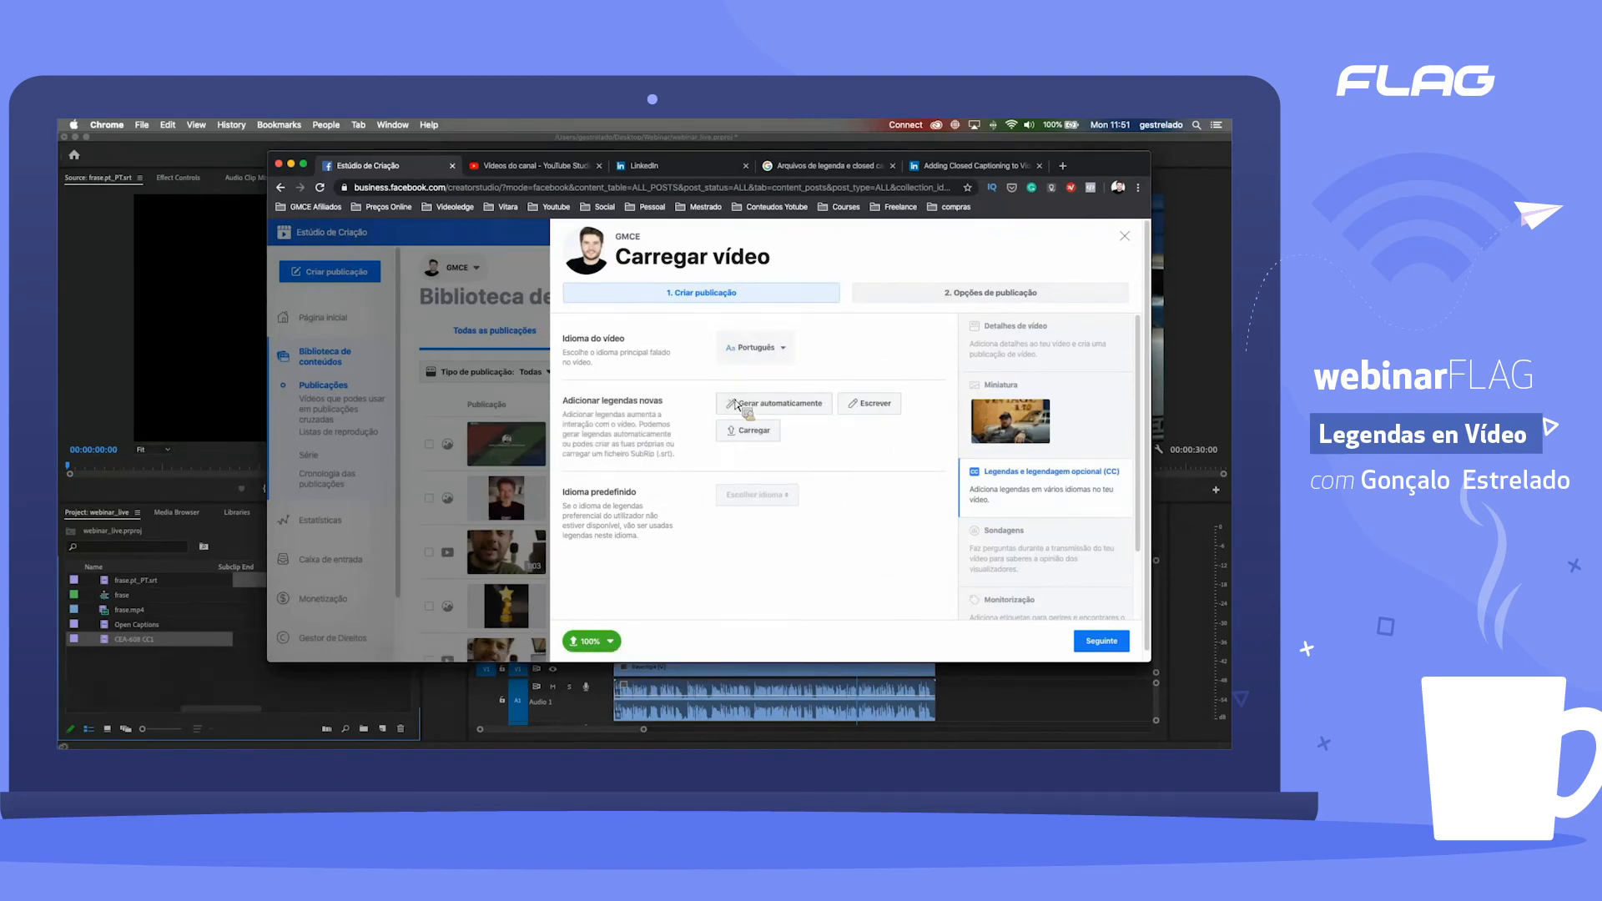
left_click(776, 418)
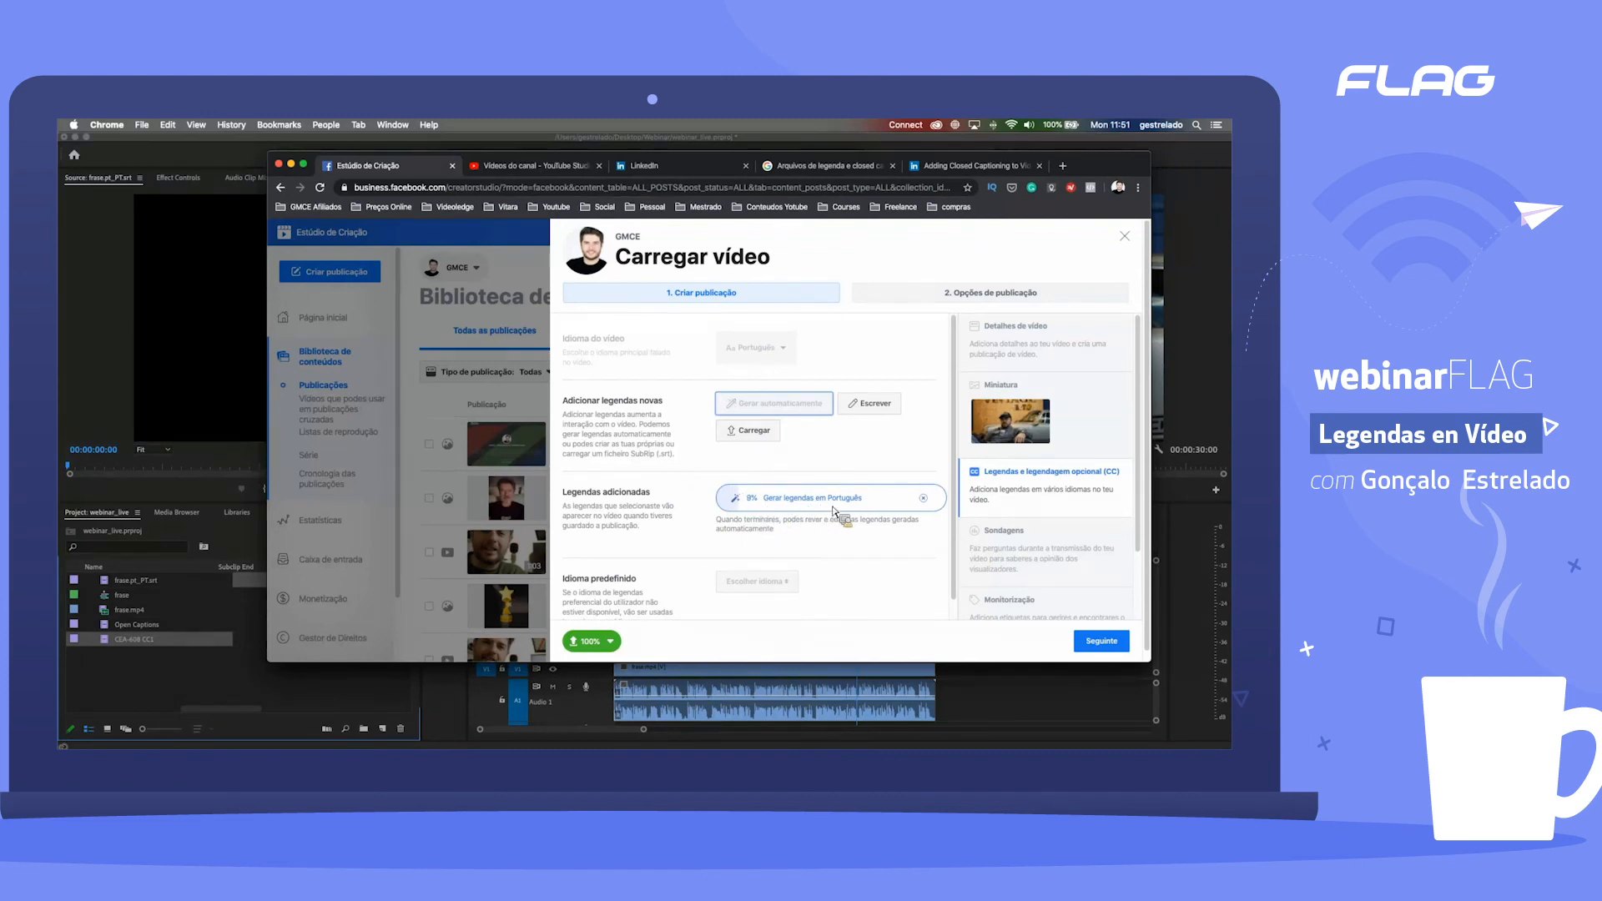
Step: Go to the LinkedIn feed and start a video post with frase.mp4
left_click(944, 171)
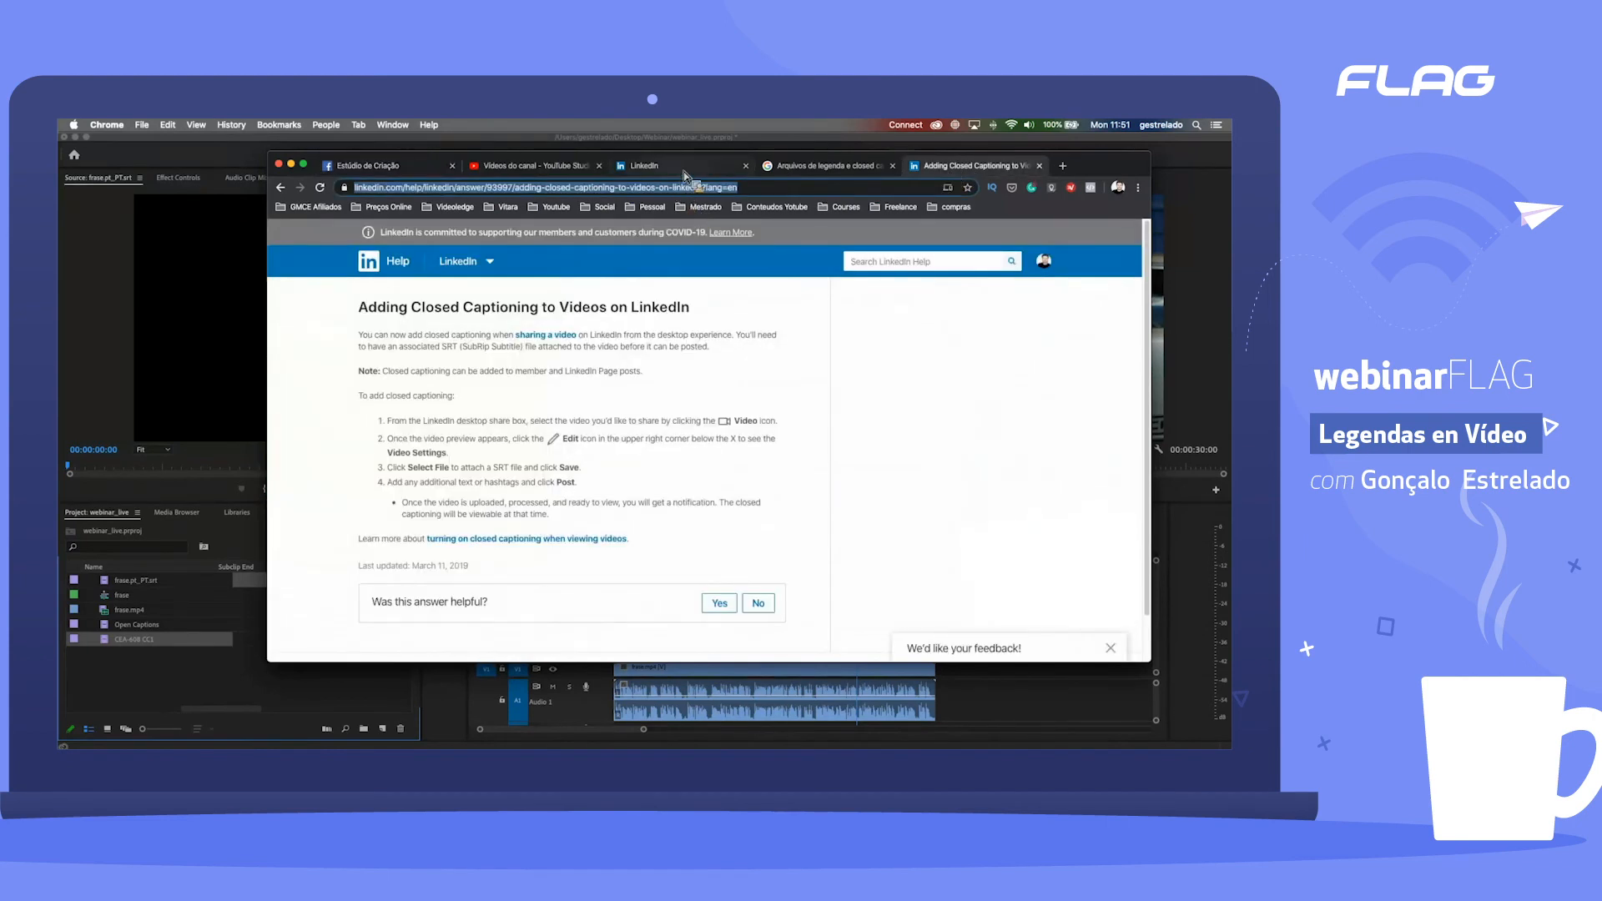
left_click(687, 171)
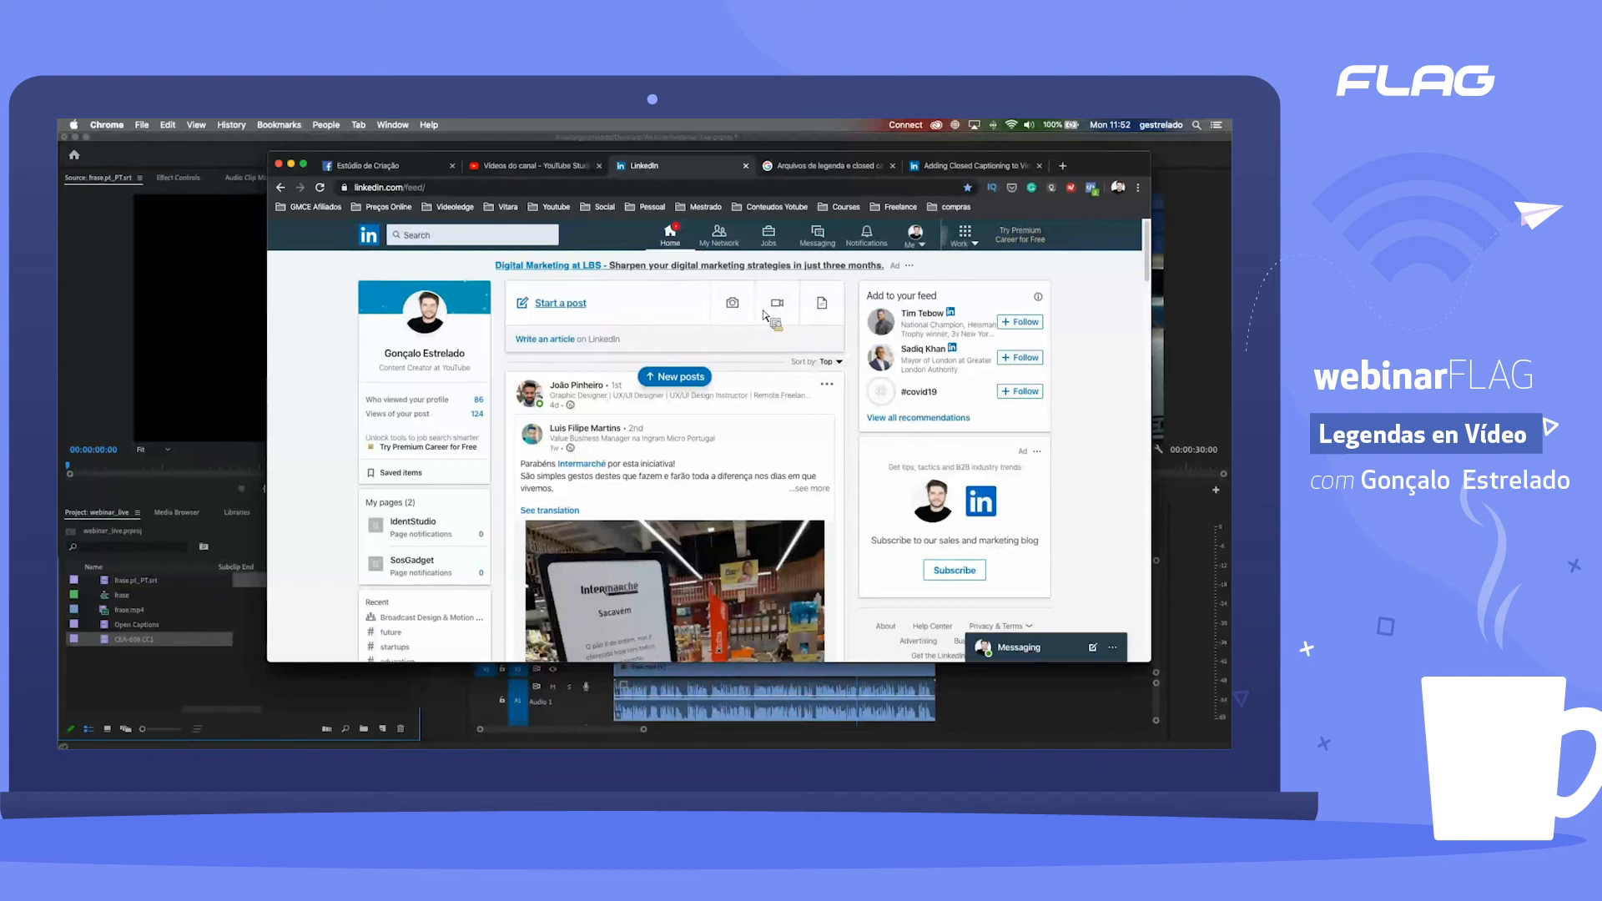
left_click(777, 307)
left_click(666, 409)
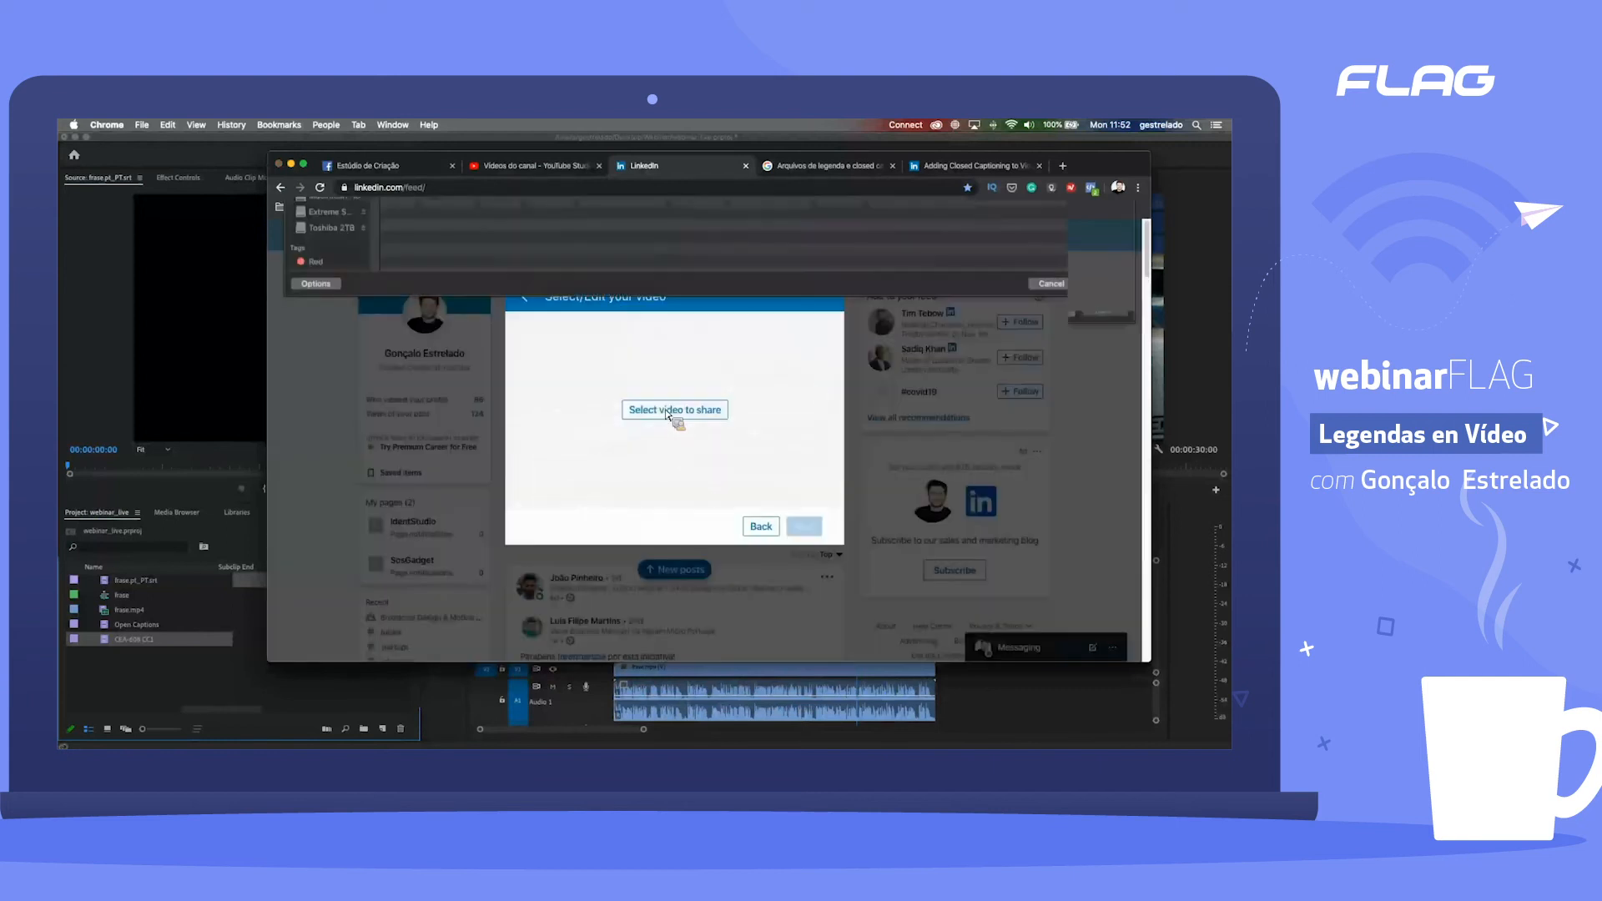
left_click(436, 257)
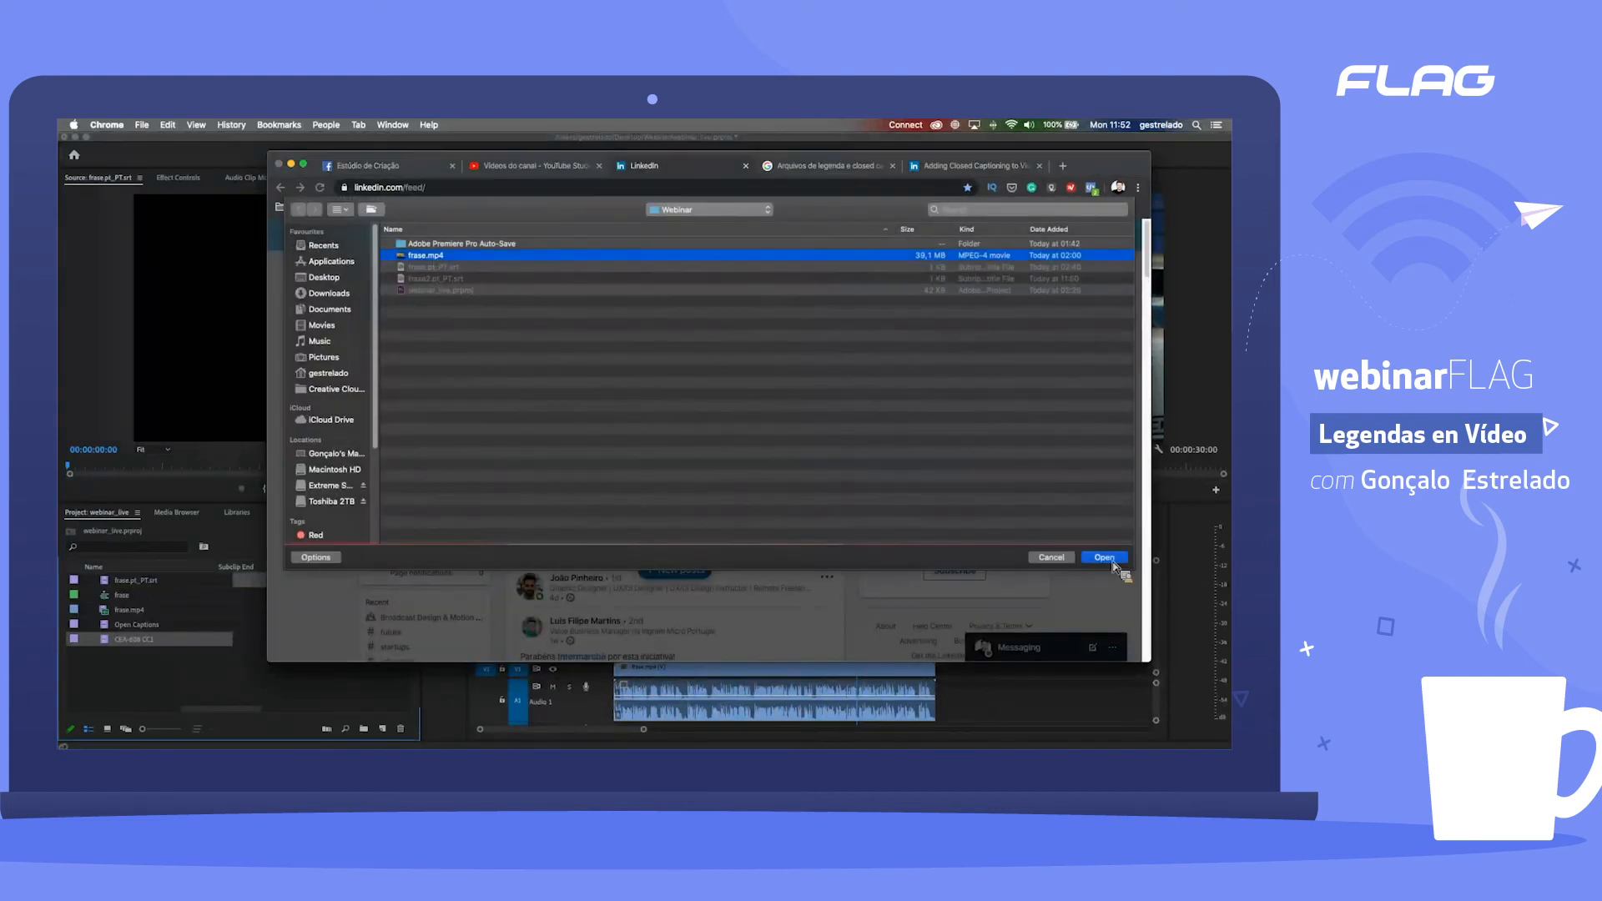
left_click(1104, 556)
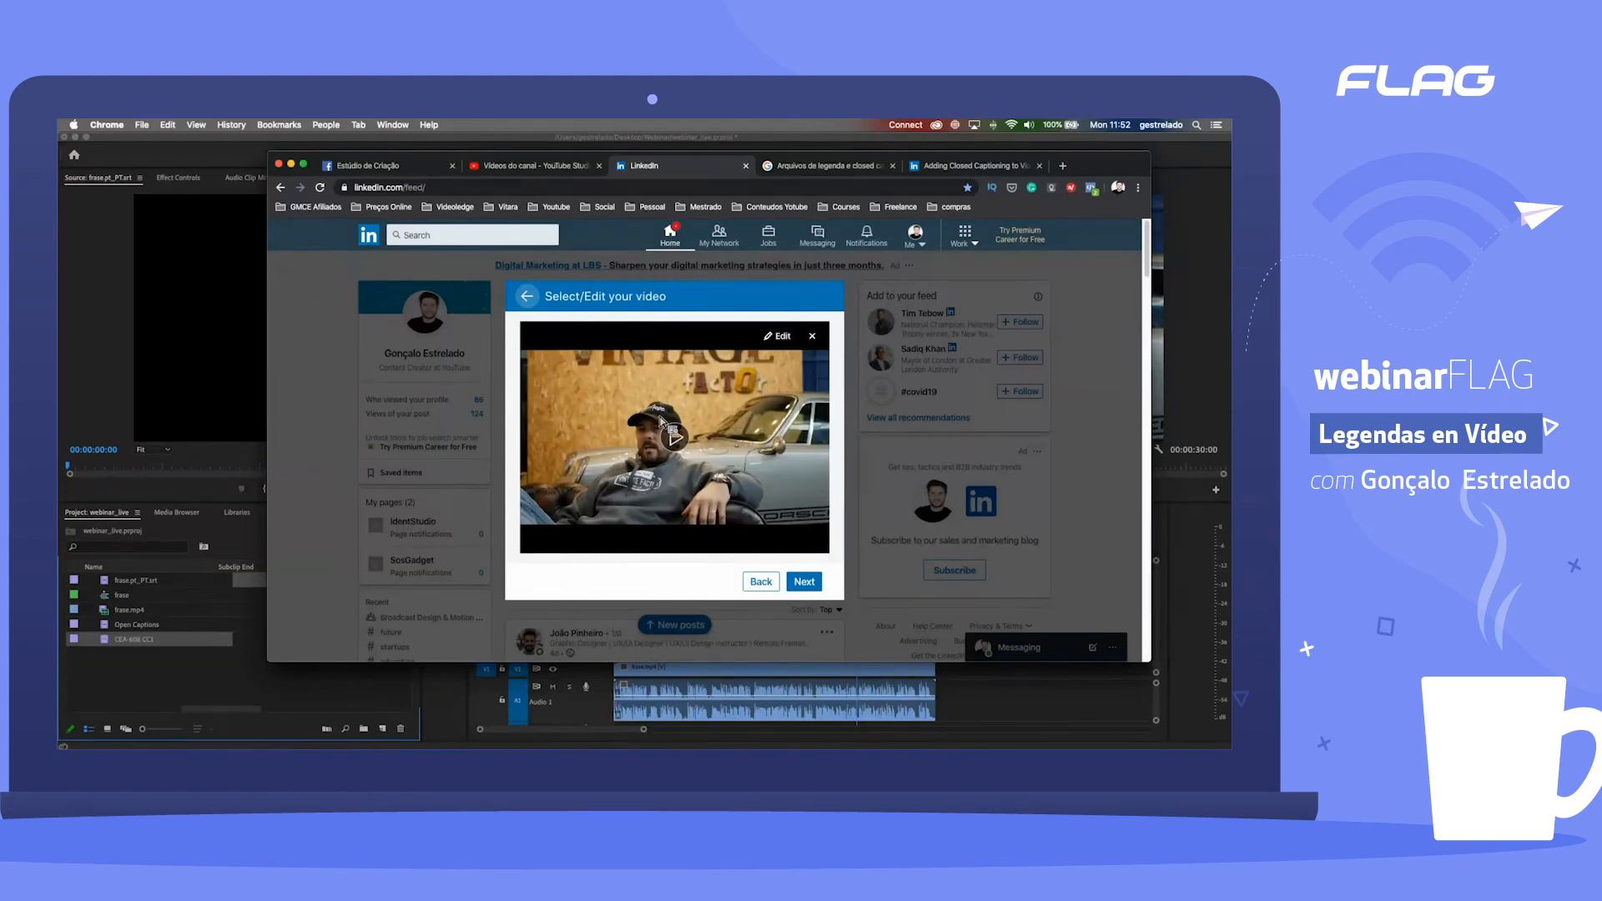
Step: Edit the LinkedIn video's settings and attach frase2.pt_PT.srt as its caption file
left_click(778, 337)
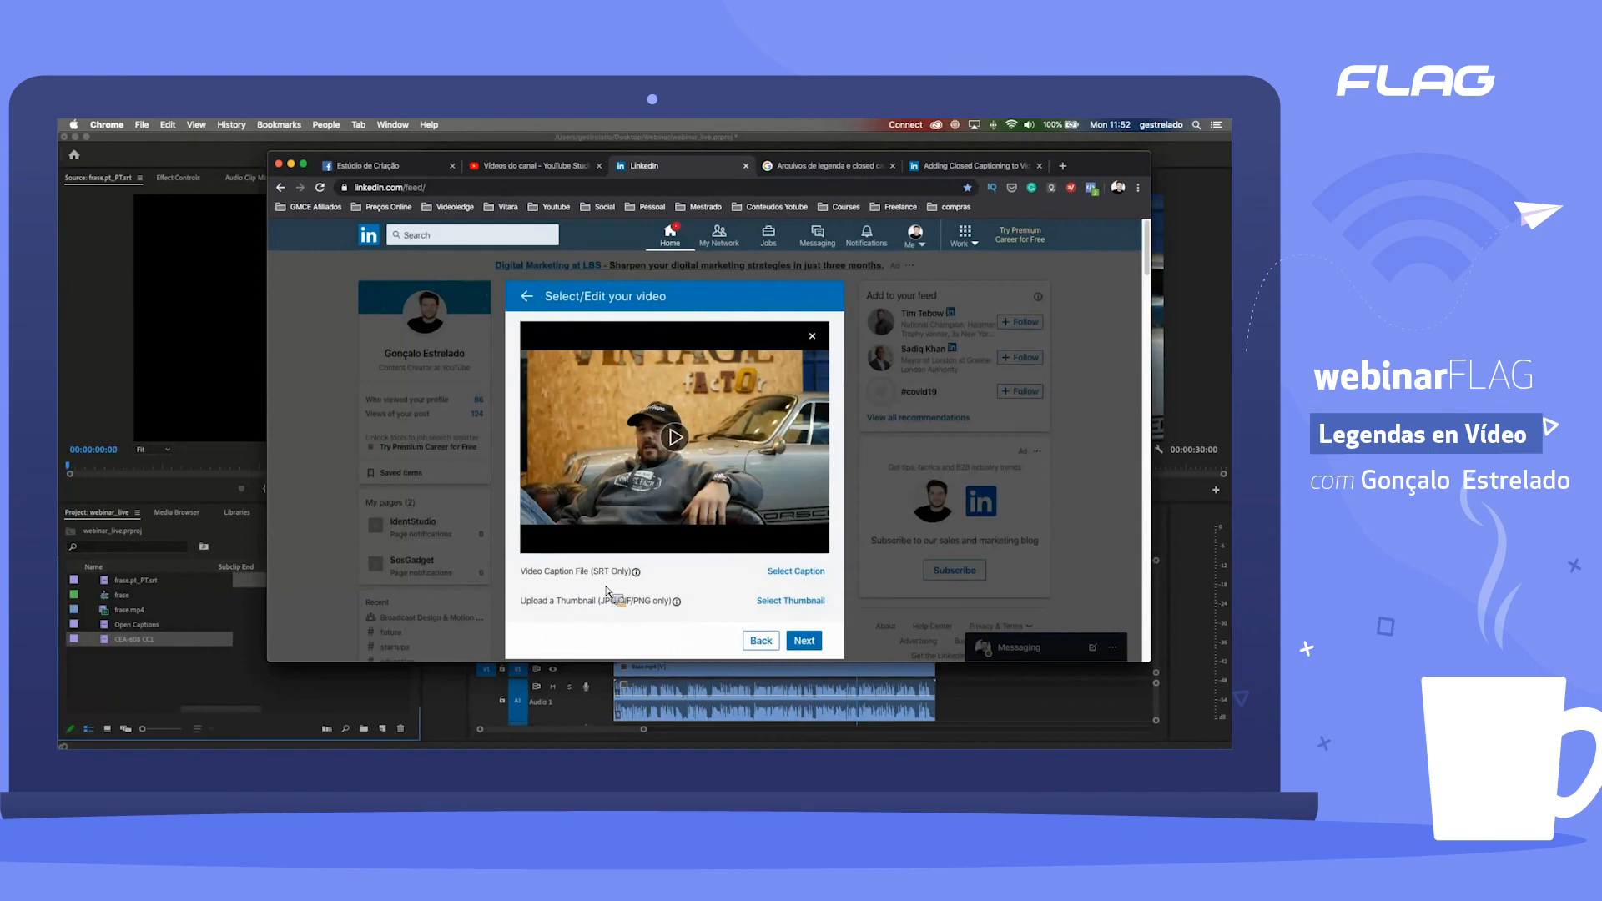
left_click_drag(632, 582, 795, 576)
left_click(795, 575)
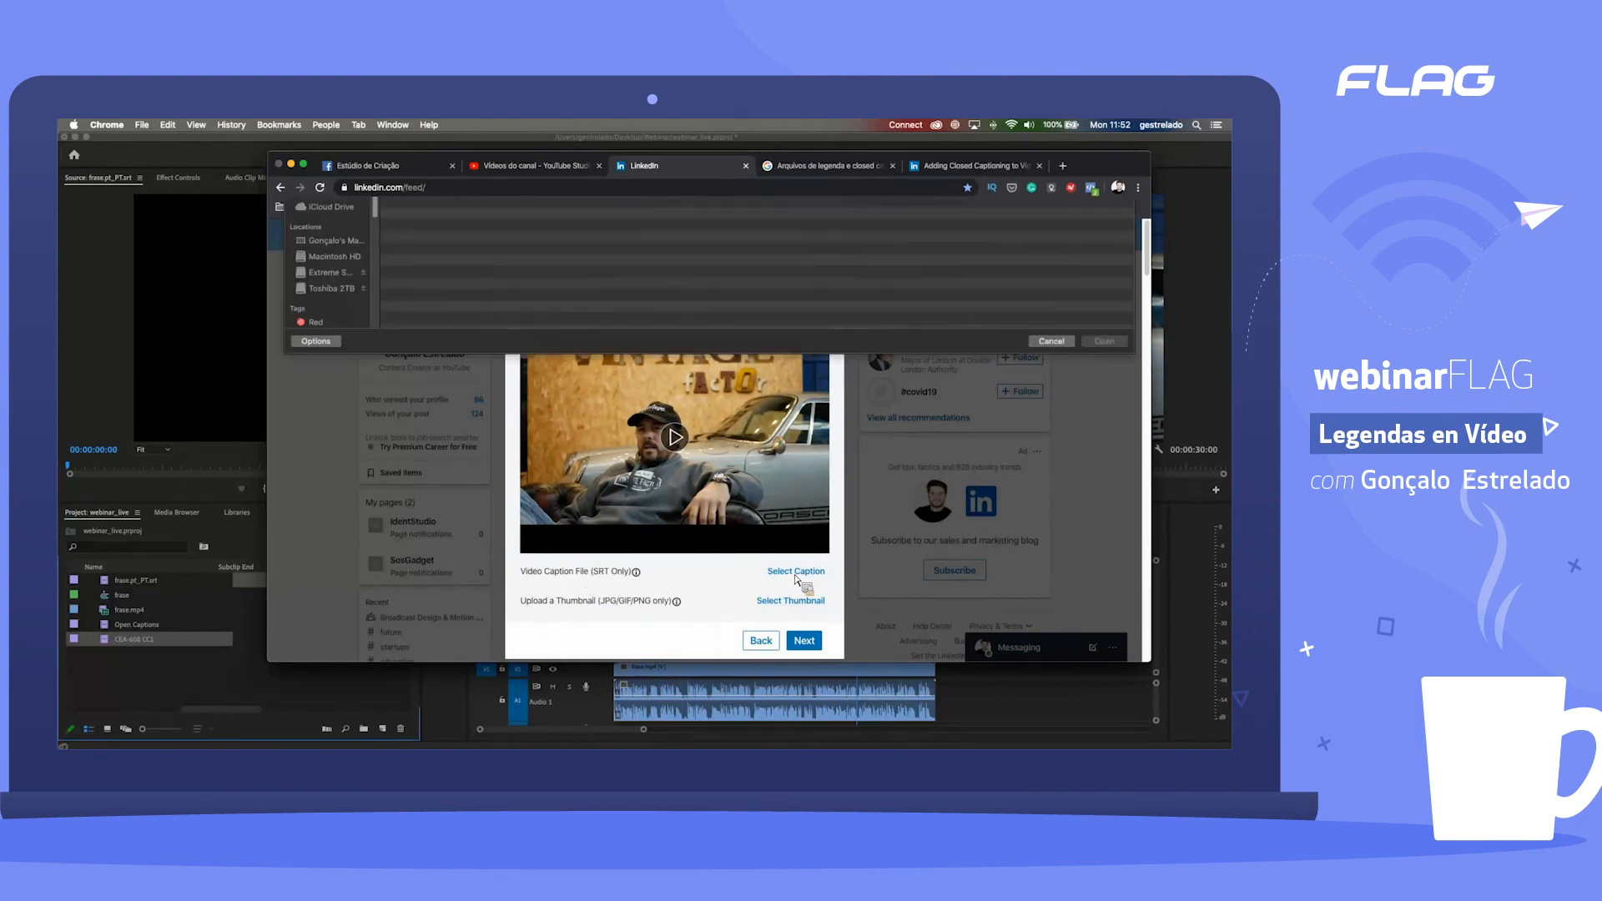
left_click(442, 279)
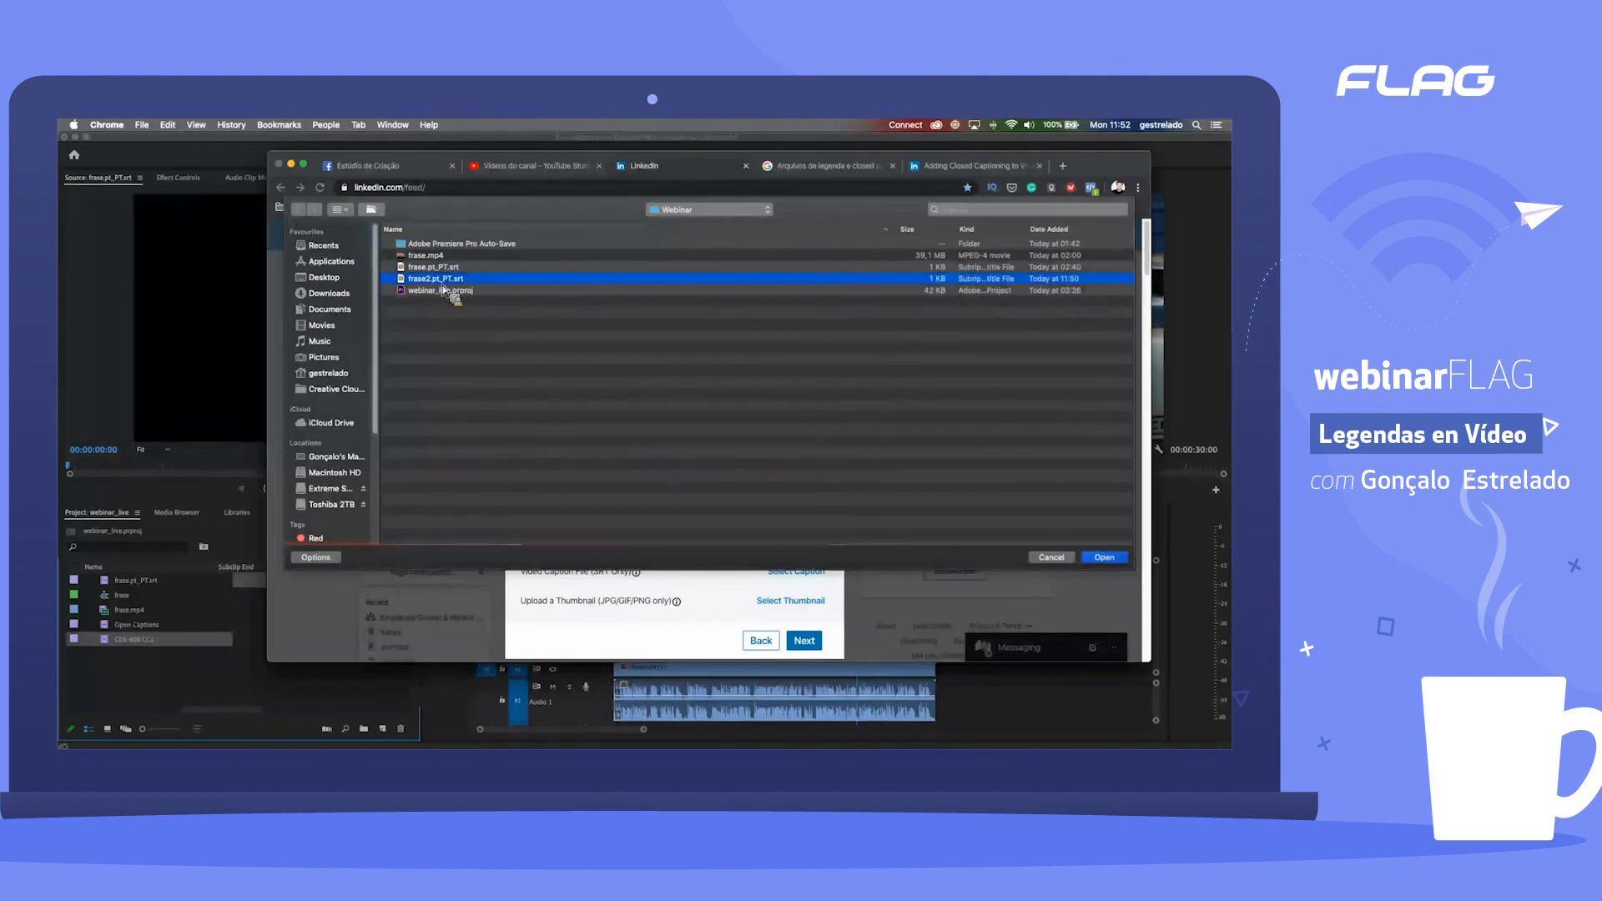
left_click(1104, 557)
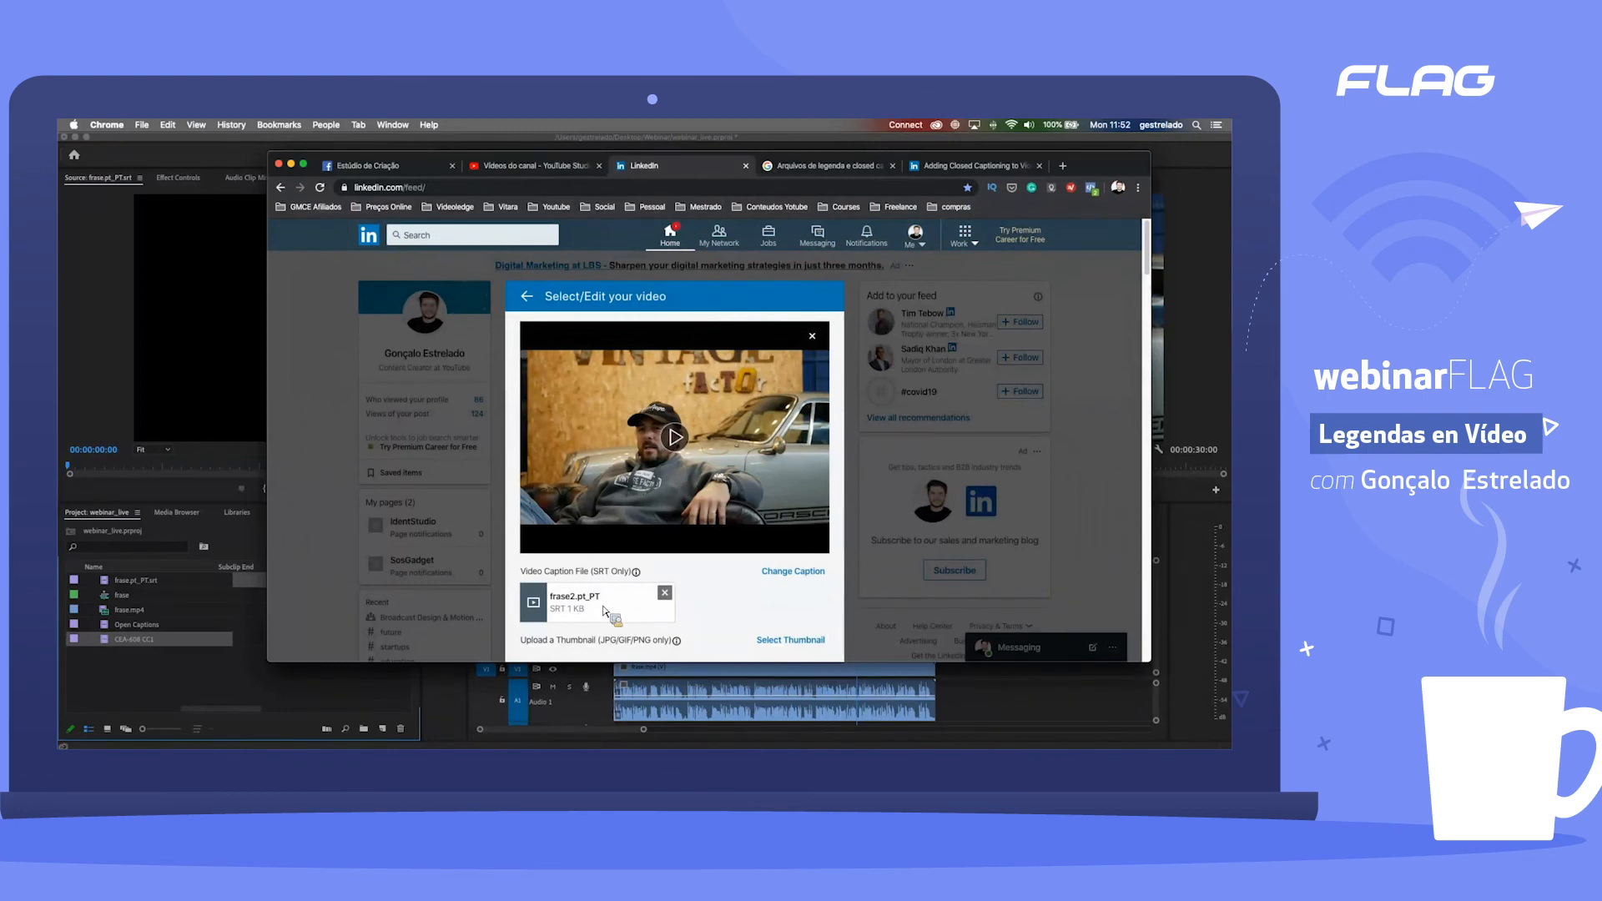
Step: Check the attached caption file, continue to the LinkedIn post draft and look over its video and hashtag suggestions
scroll(747, 475, "down", 2)
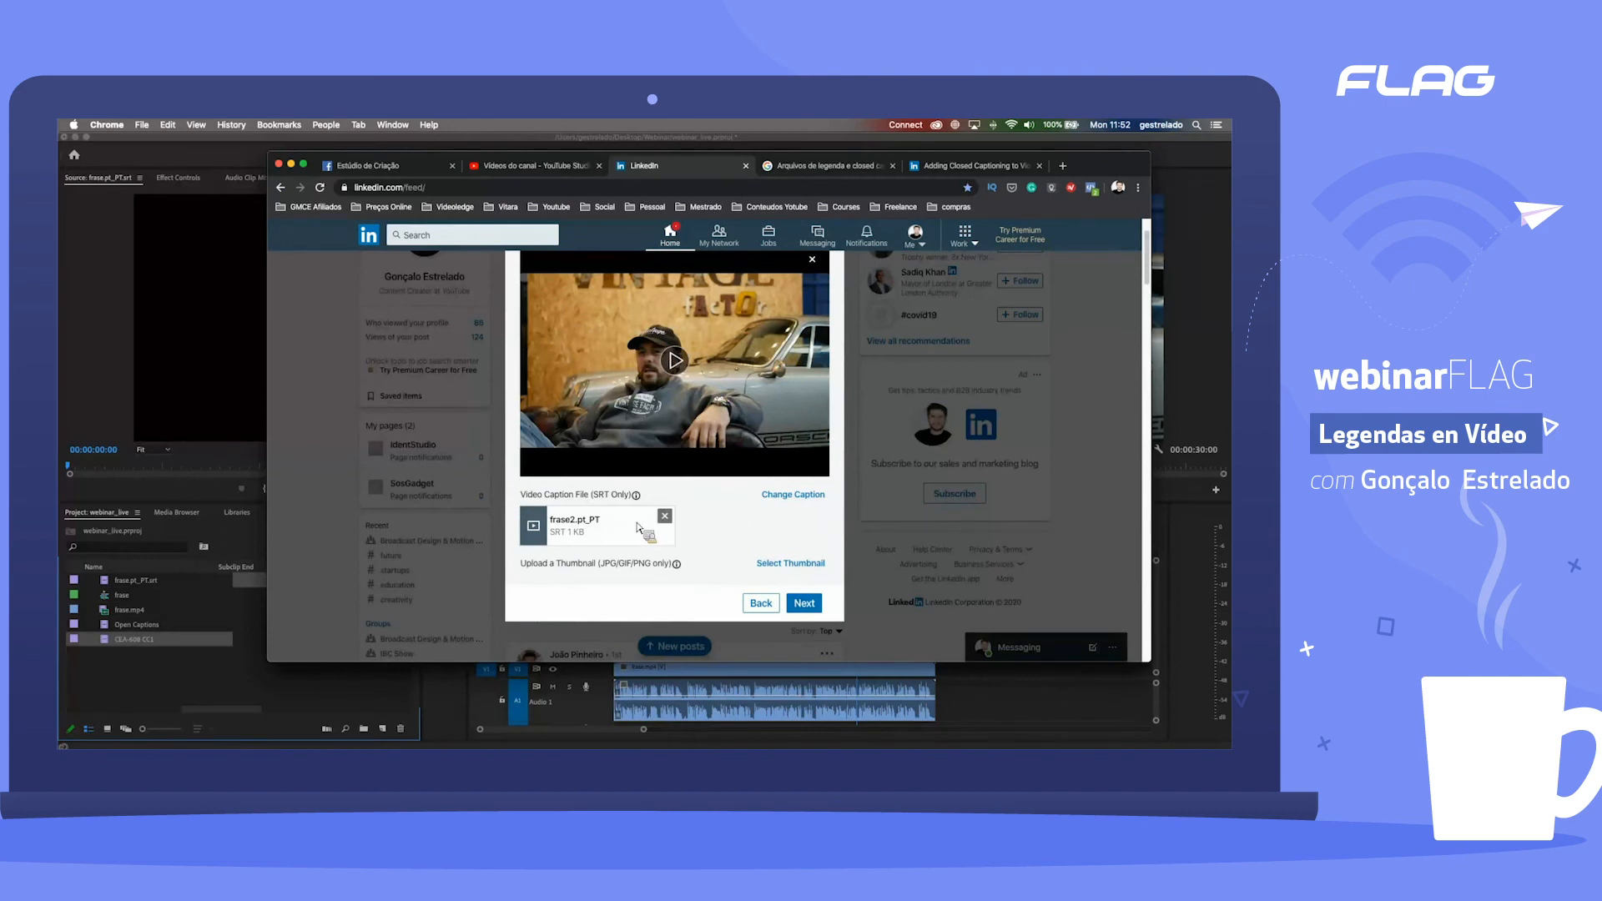
scroll(707, 525, "up", 1)
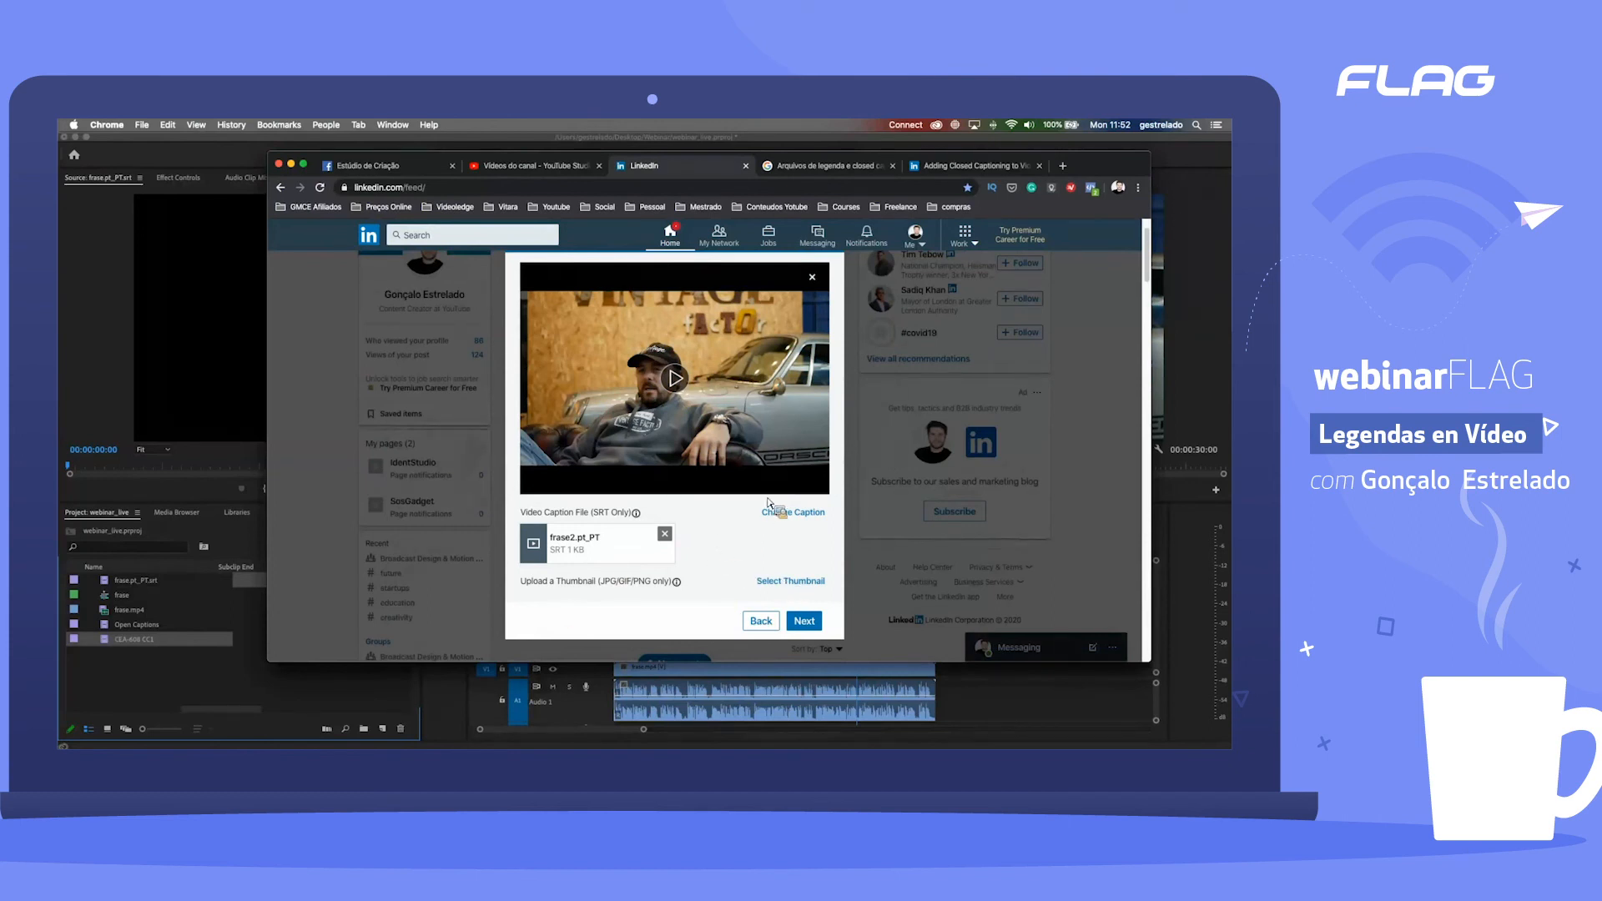
scroll(868, 630, "up", 1)
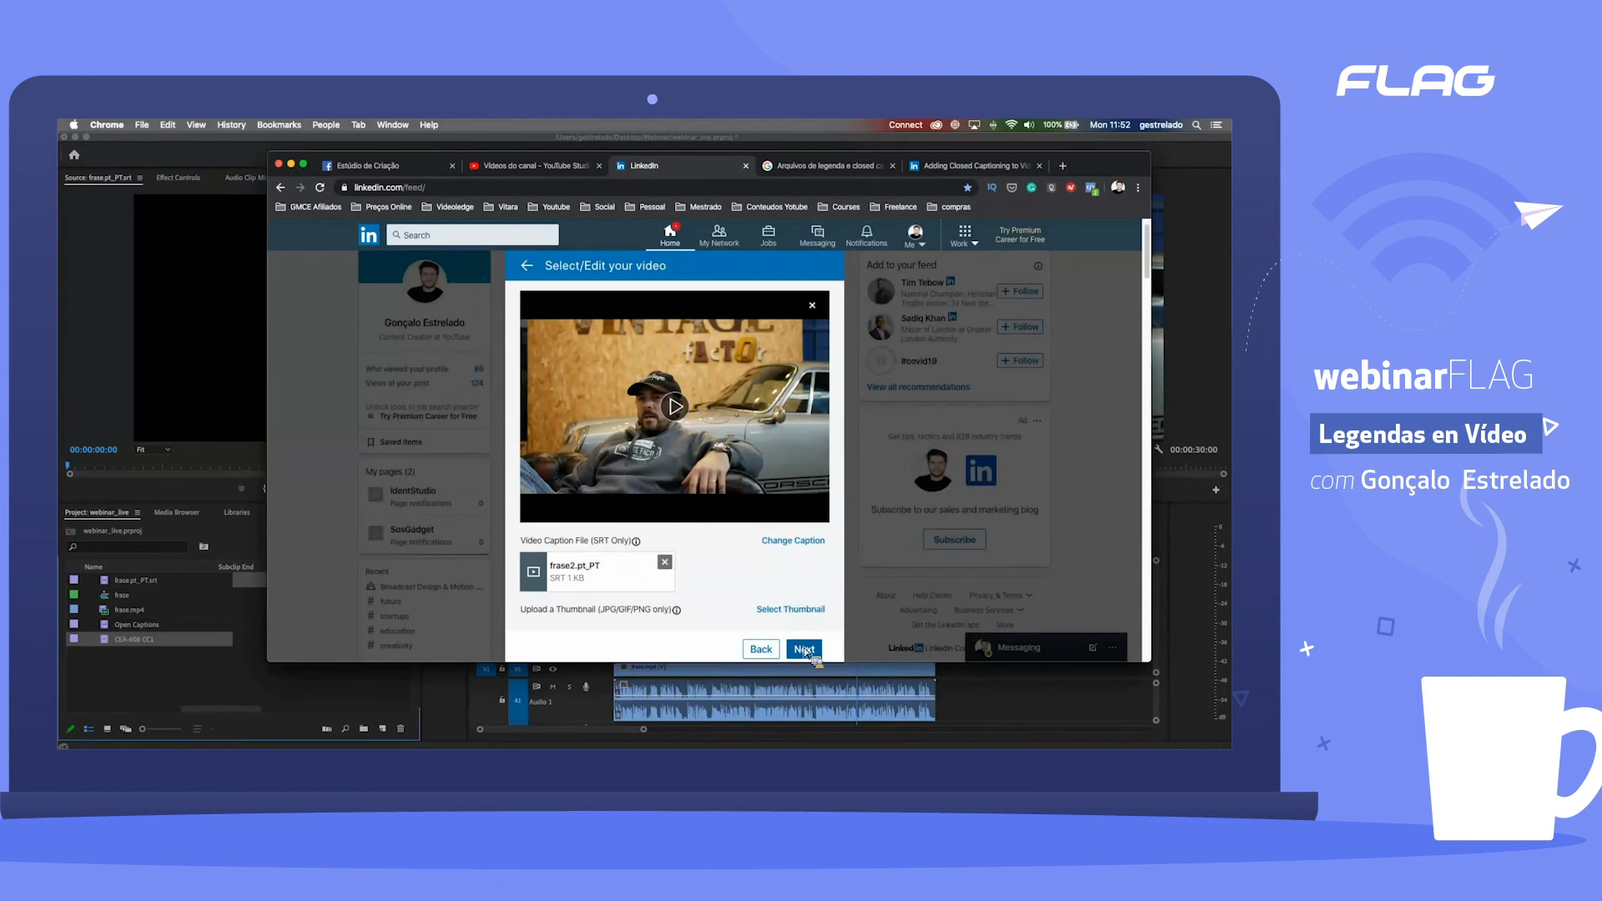
left_click(804, 649)
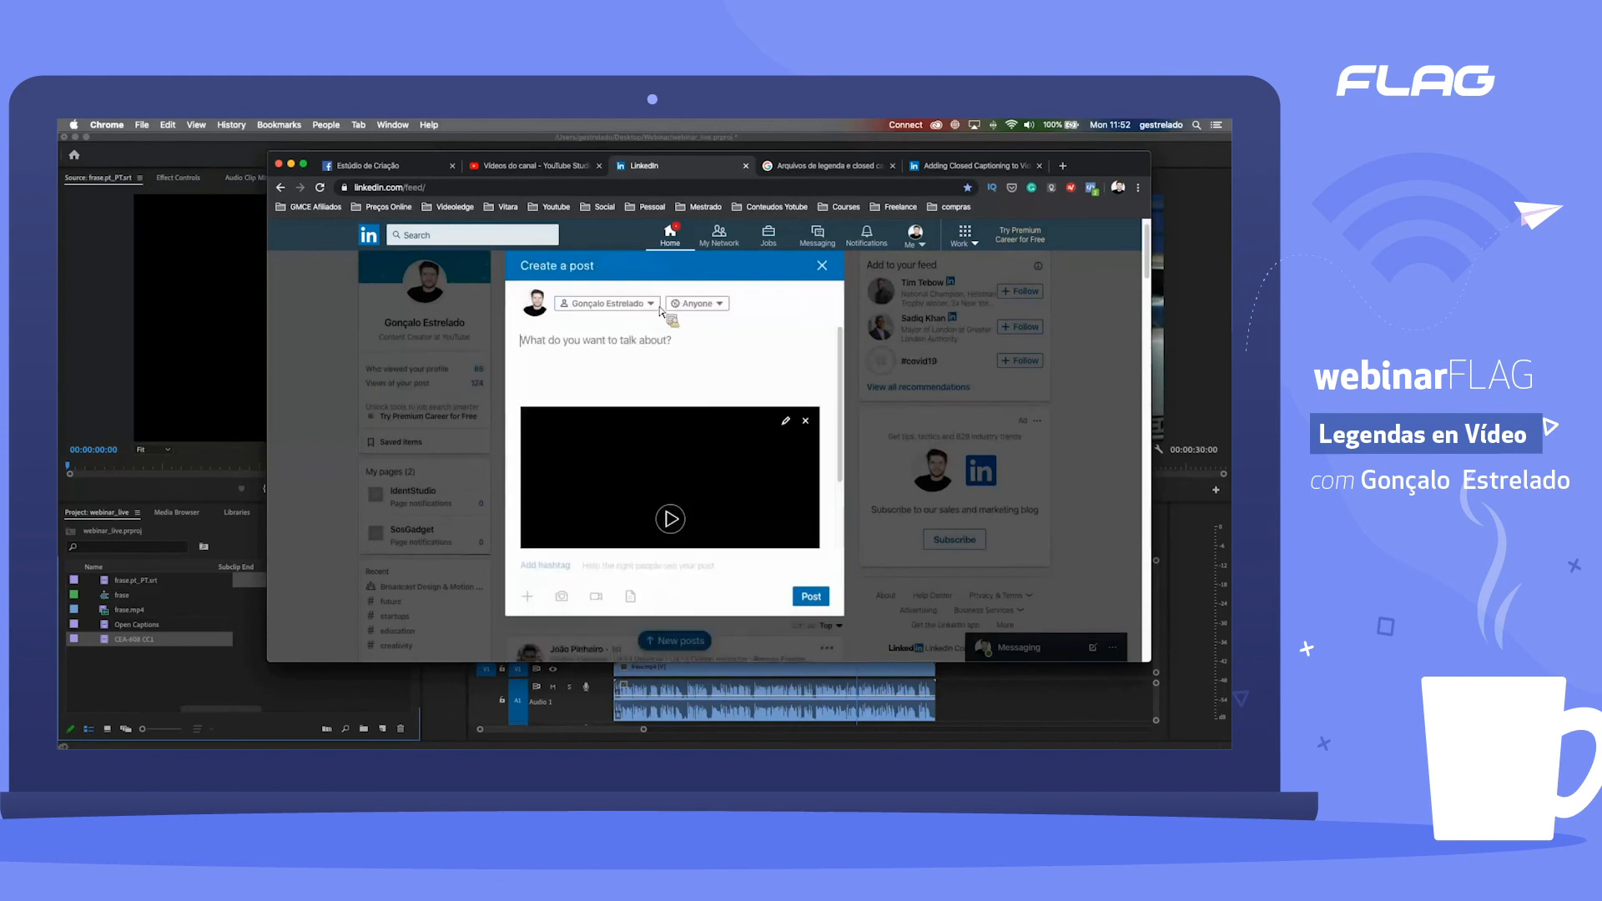
scroll(717, 397, "down", 2)
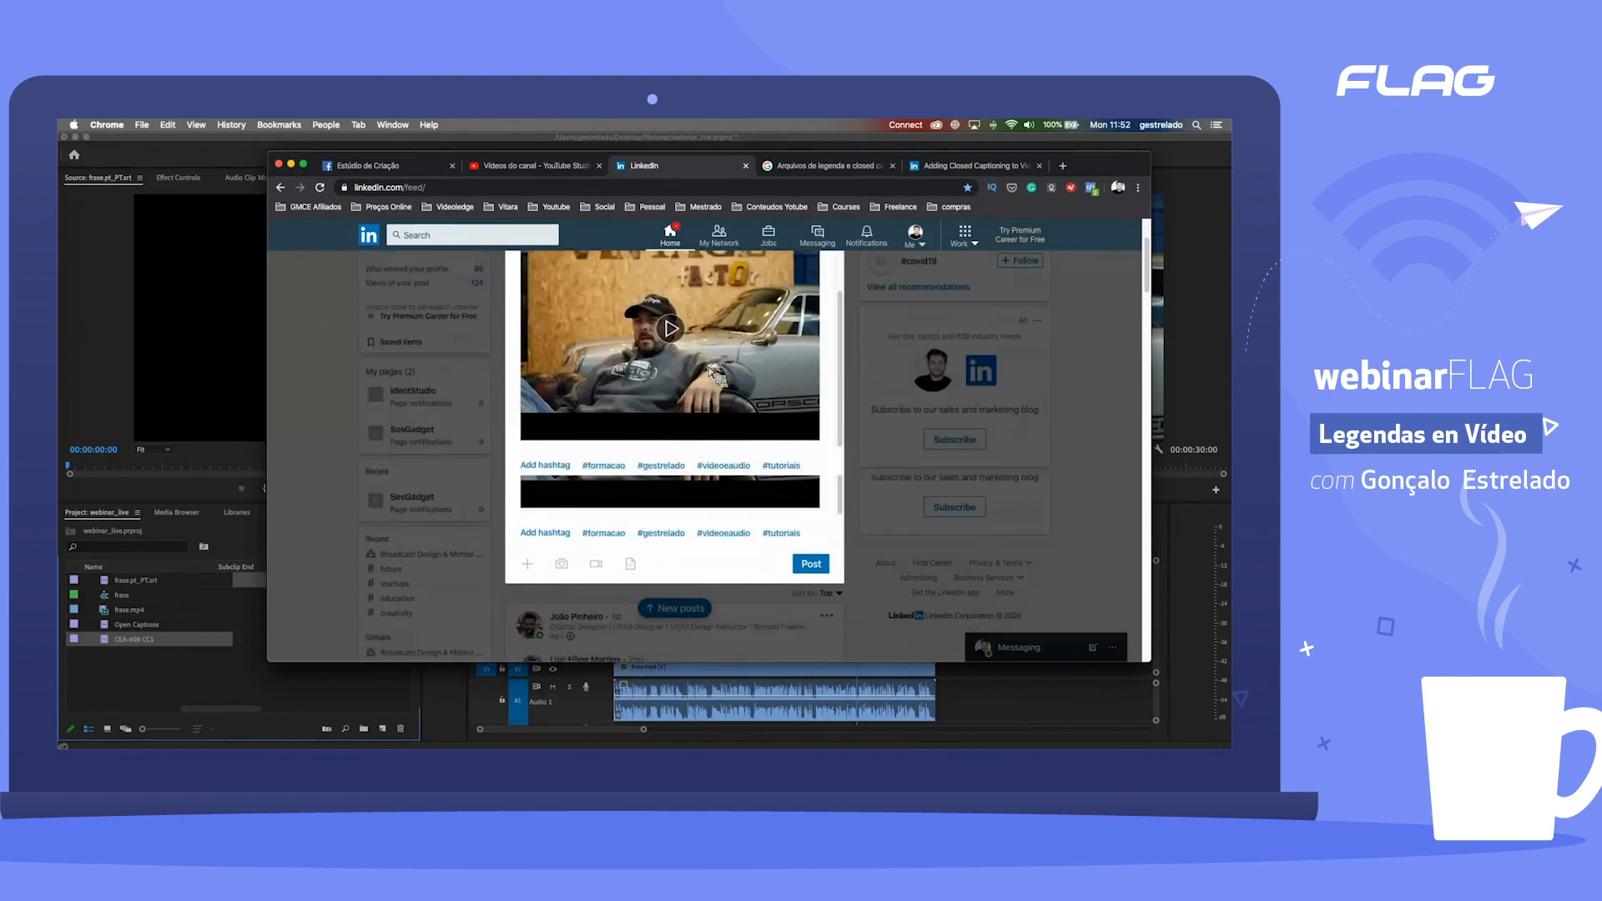
scroll(718, 399, "up", 3)
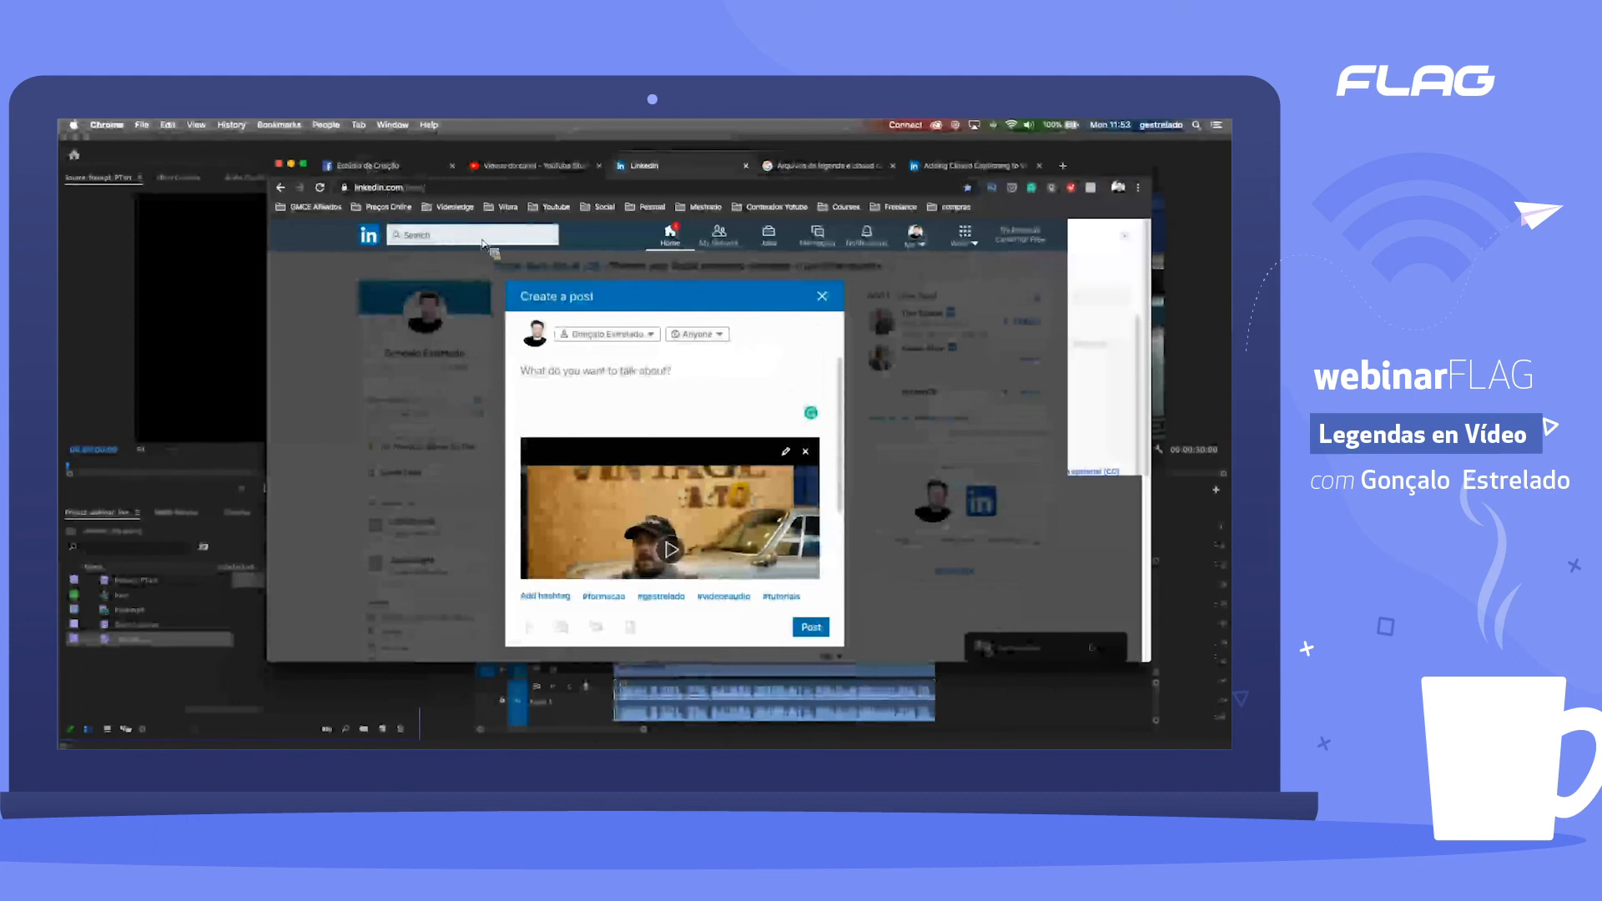
Step: Return to Facebook Creator Studio, open the automatically generated Portuguese captions for editing and play the first caption against the video
left_click(370, 167)
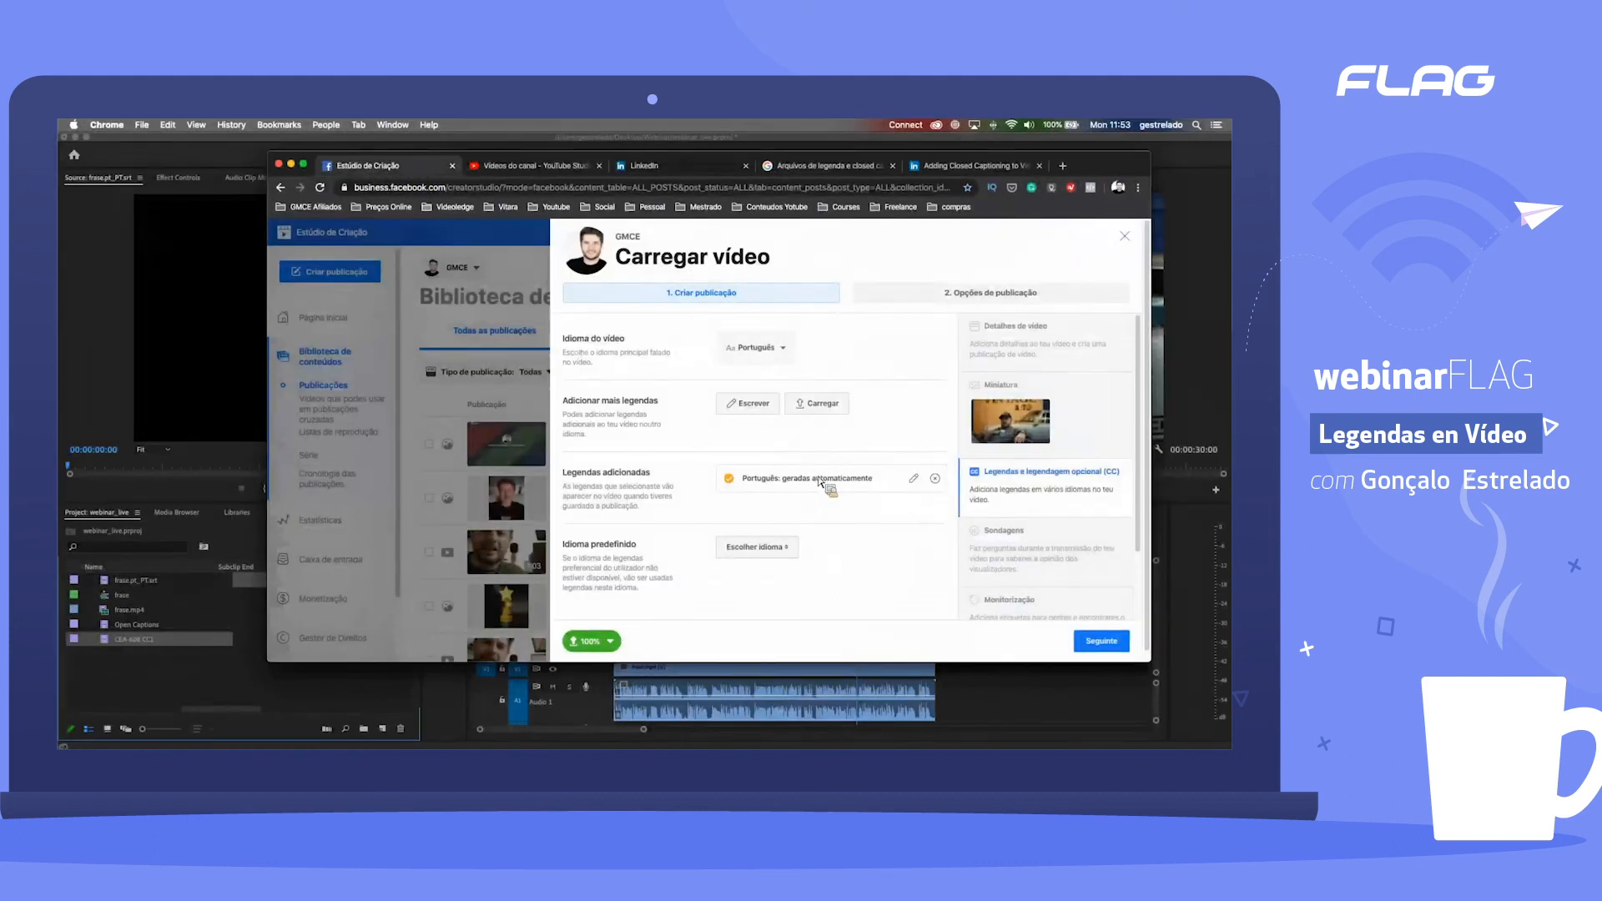
left_click(914, 481)
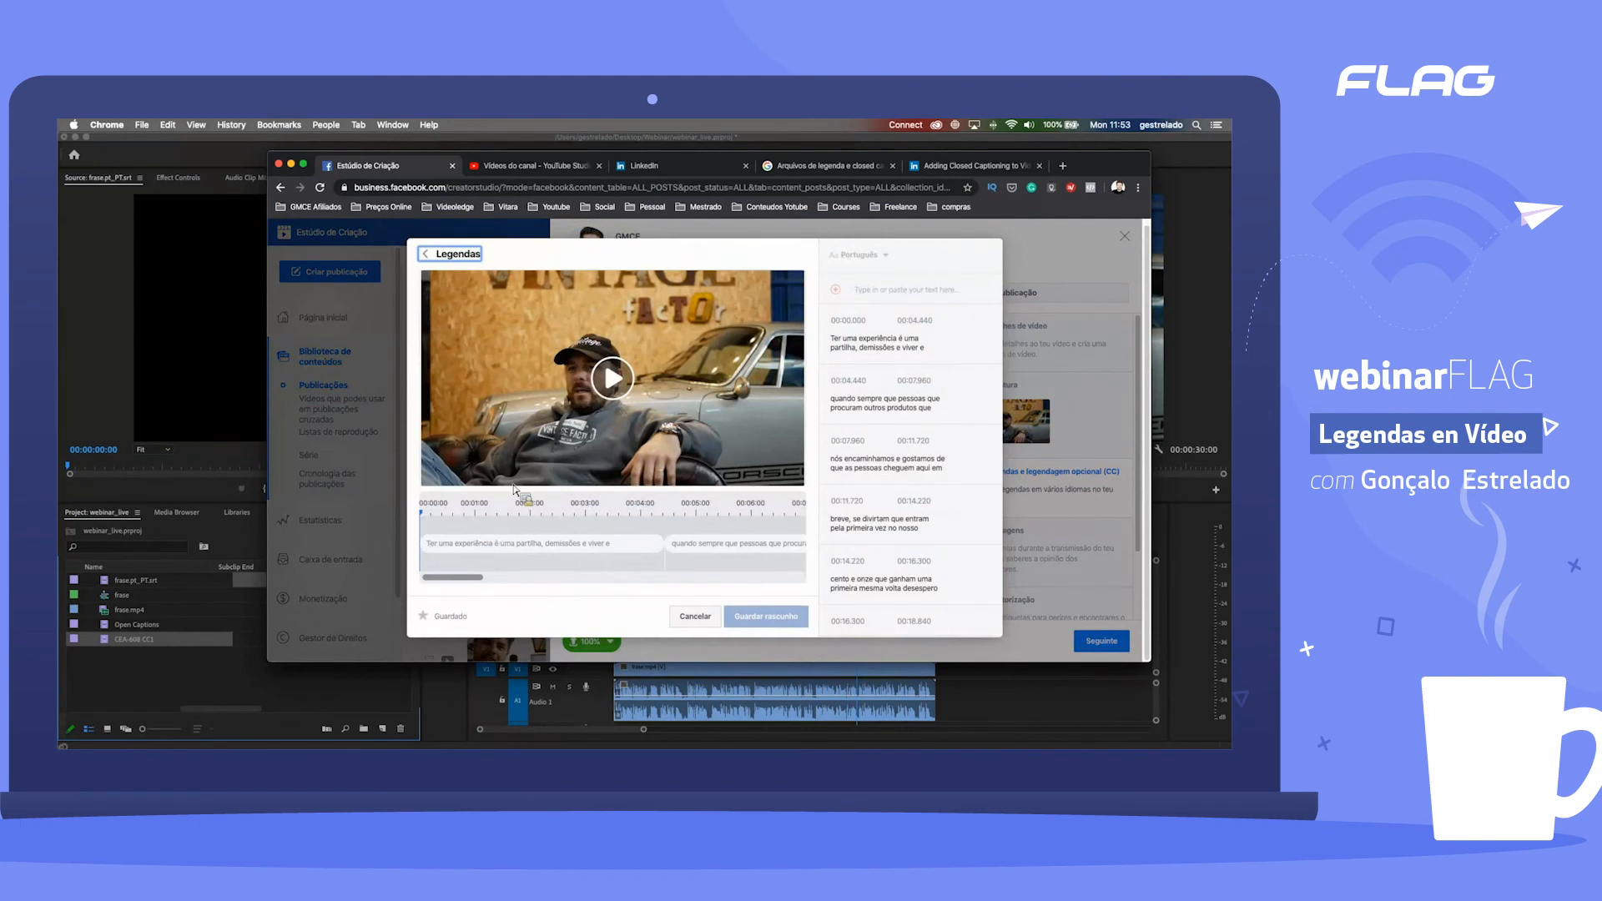
left_click(613, 378)
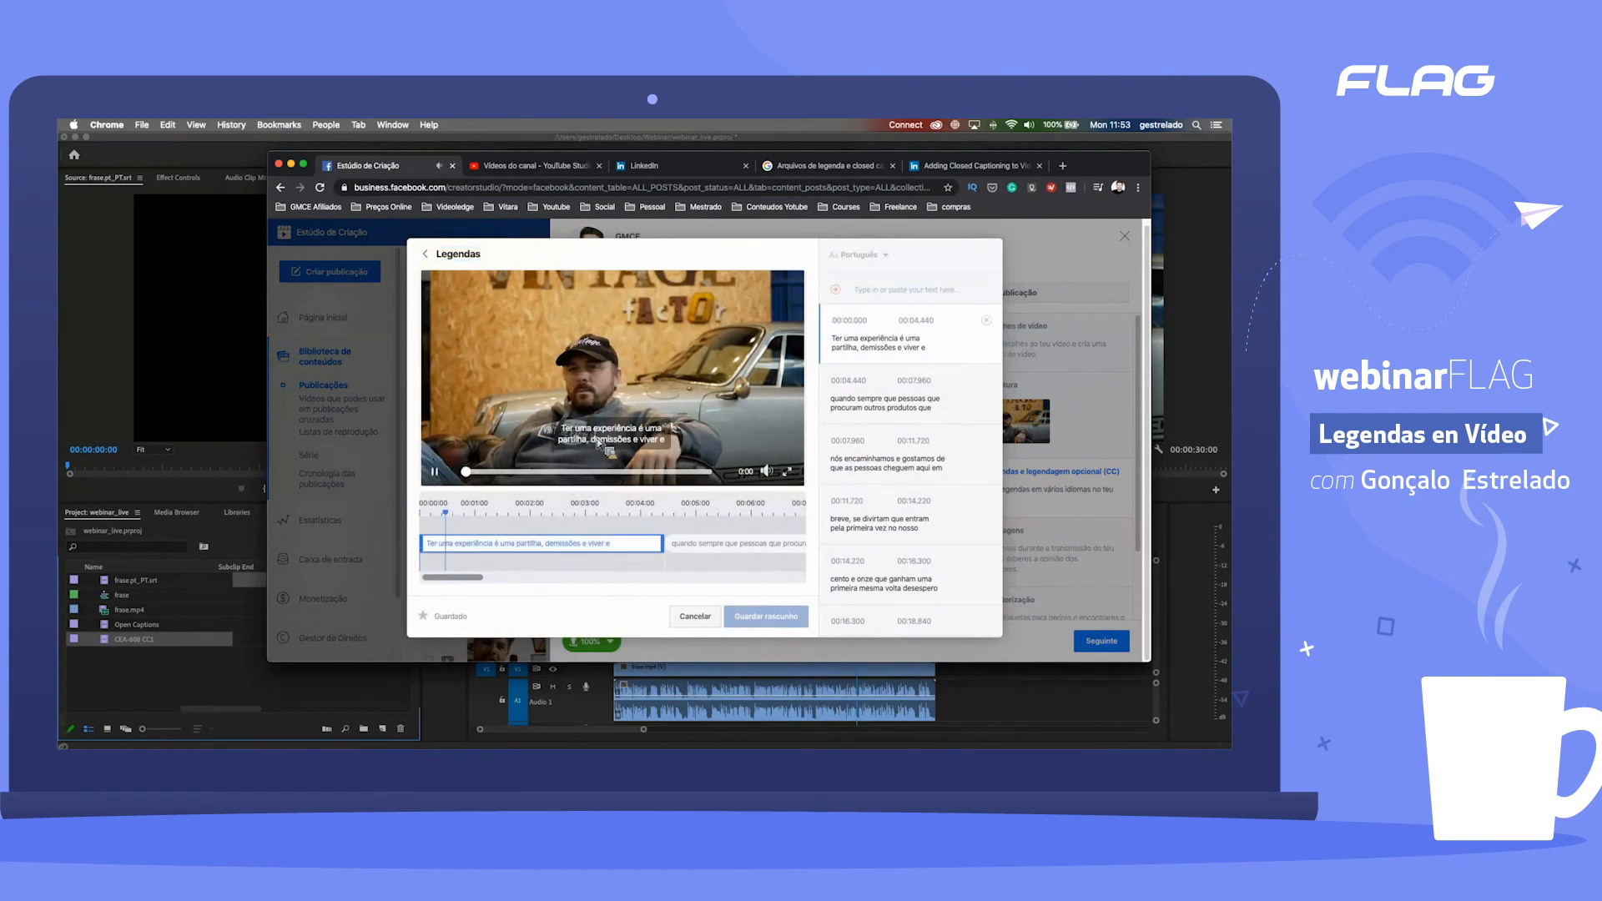
left_click(435, 472)
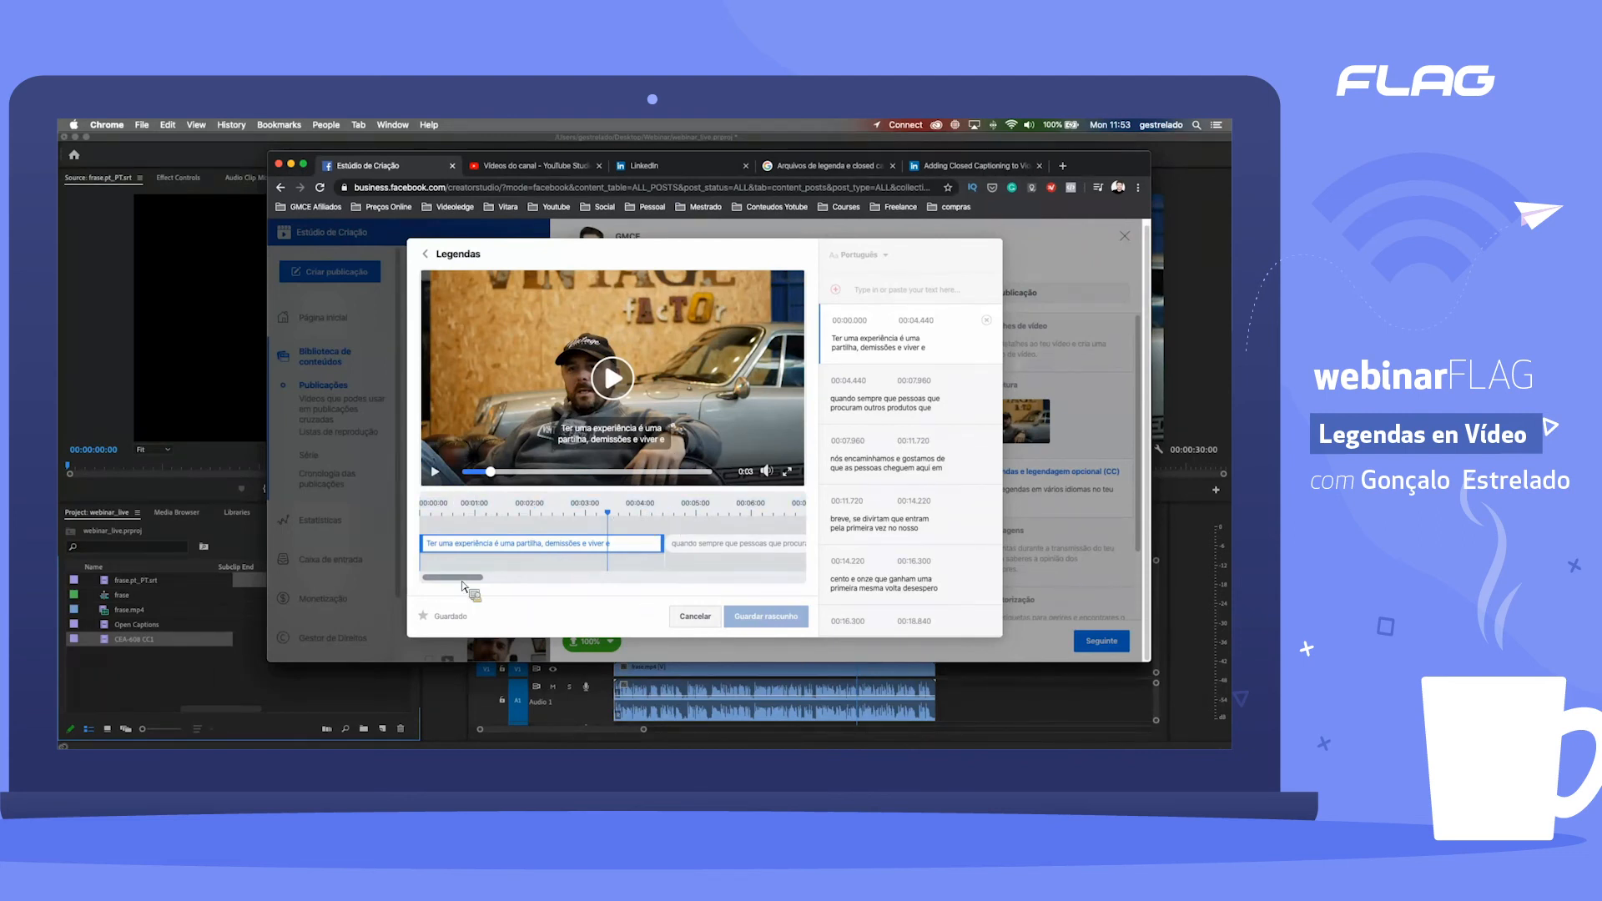
Step: Scroll the caption timeline and overwrite most of the first automatically generated caption with the placeholder text "sdfsdfsdf"
left_click_drag(485, 580, 435, 601)
left_click_drag(473, 590, 525, 578)
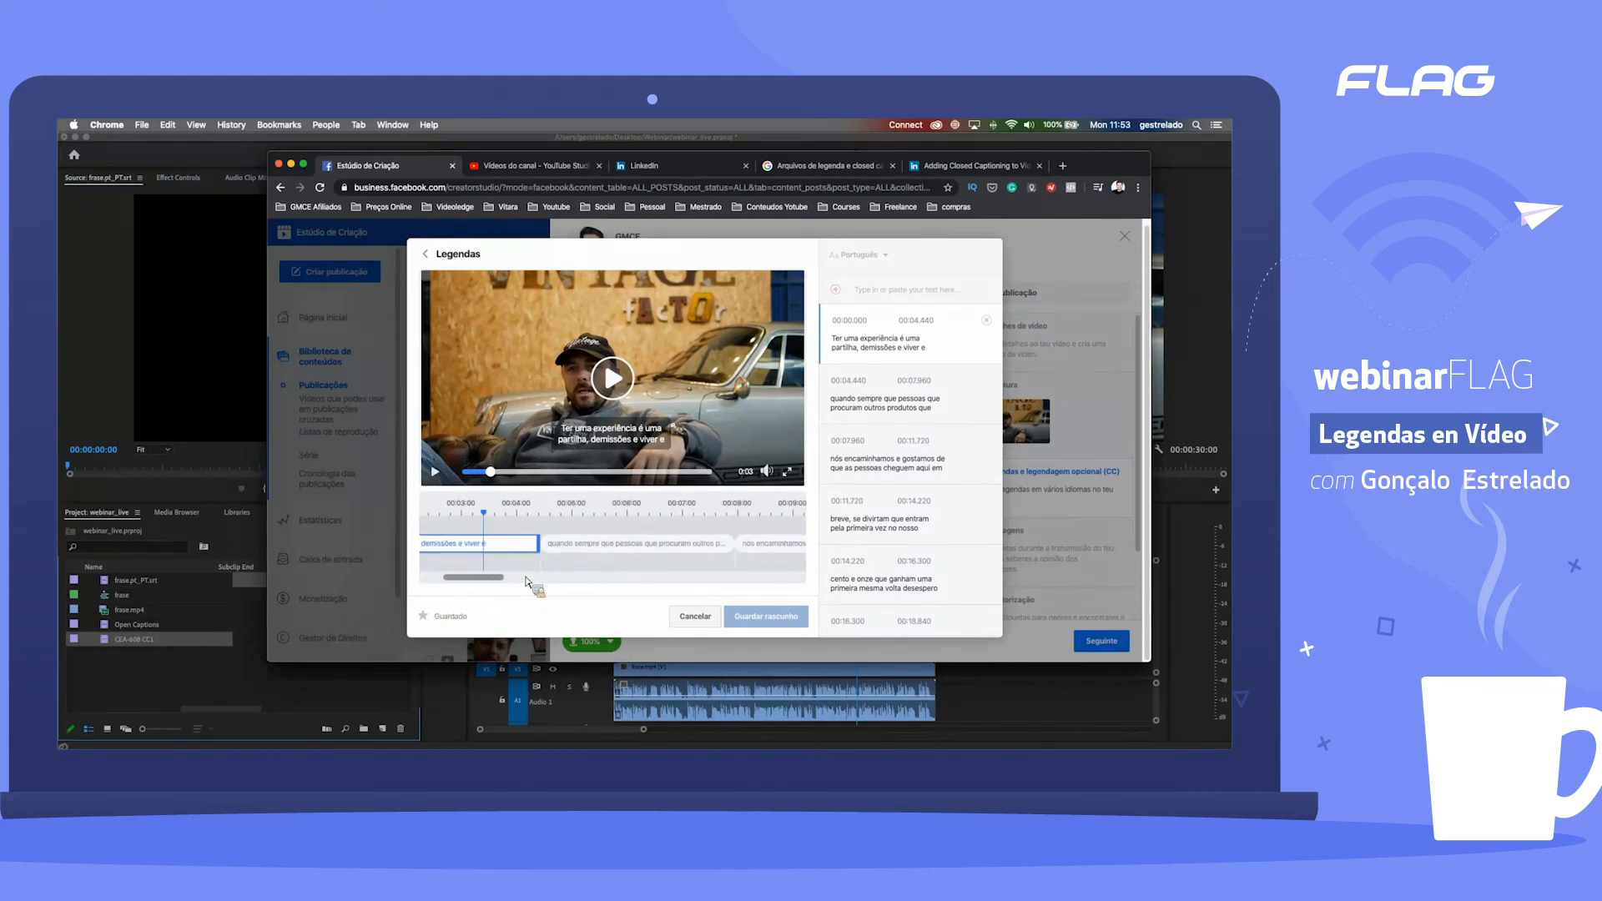
left_click(877, 349)
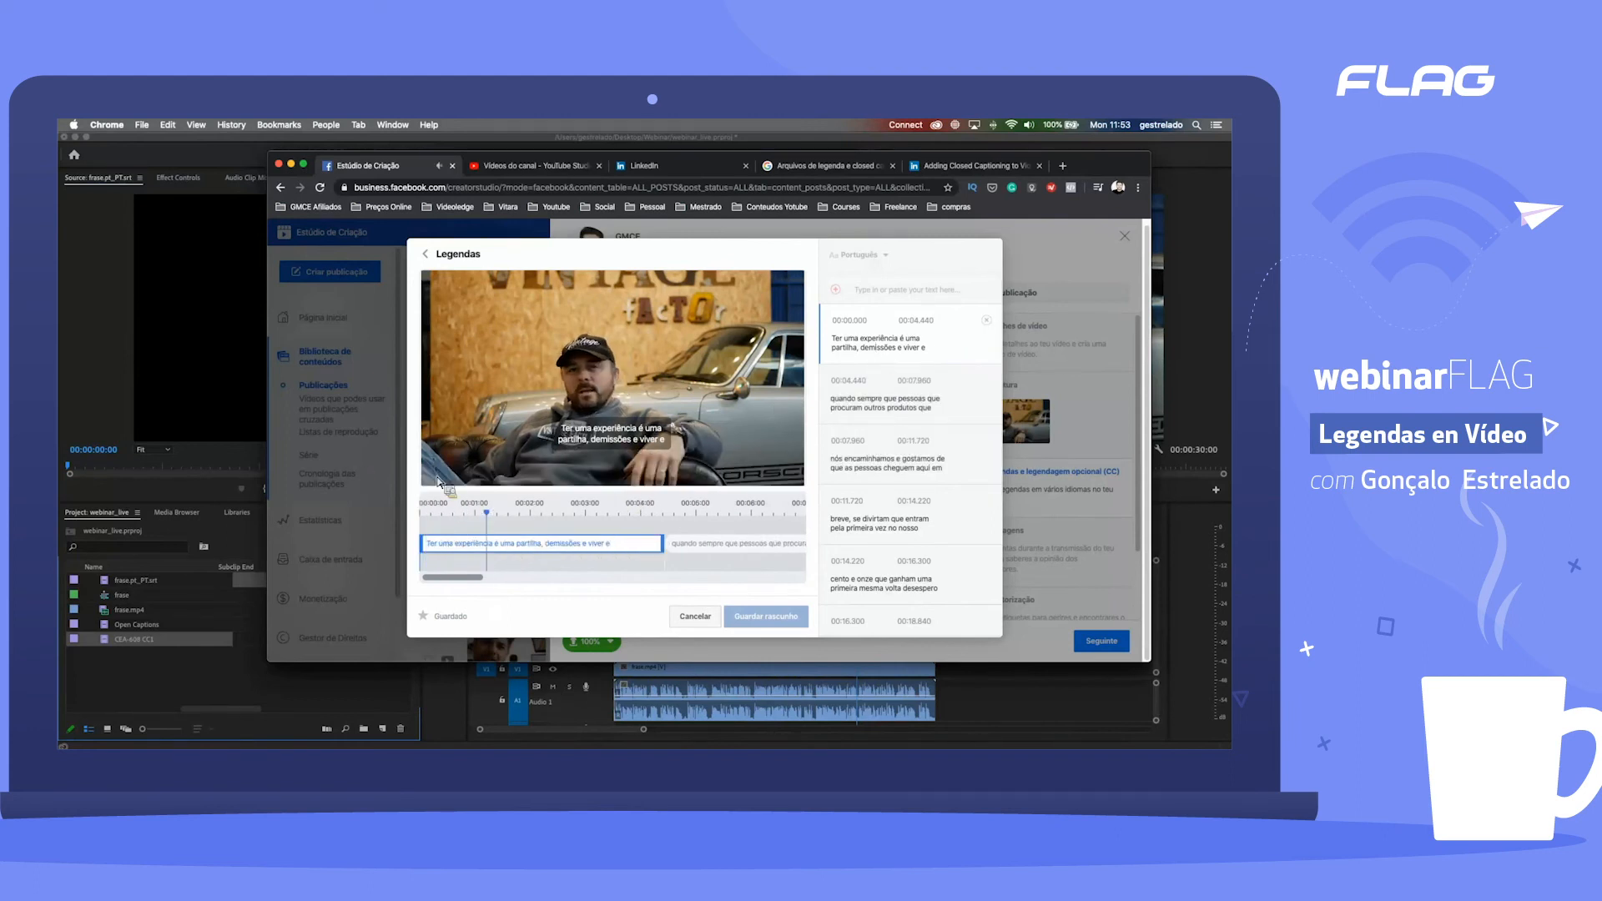
left_click(872, 349)
type("dgsdfgsdfsdf")
left_click_drag(946, 348, 837, 339)
type("sdfsdfsdf")
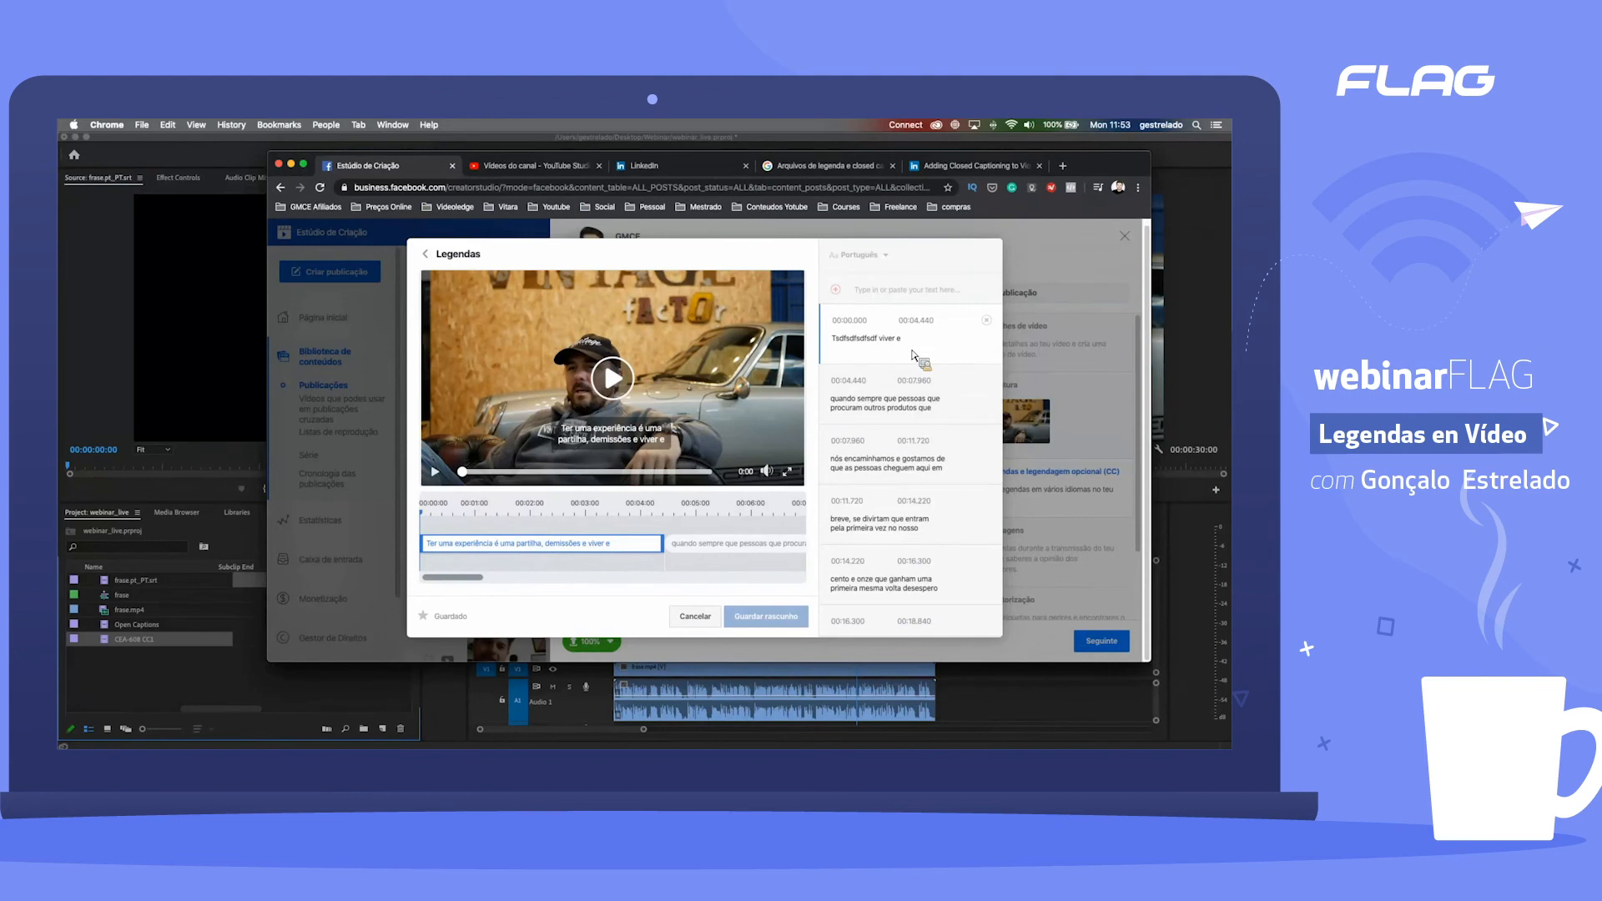
Step: Play the video with the edited caption, then leave the caption editor and save the changes
left_click(613, 379)
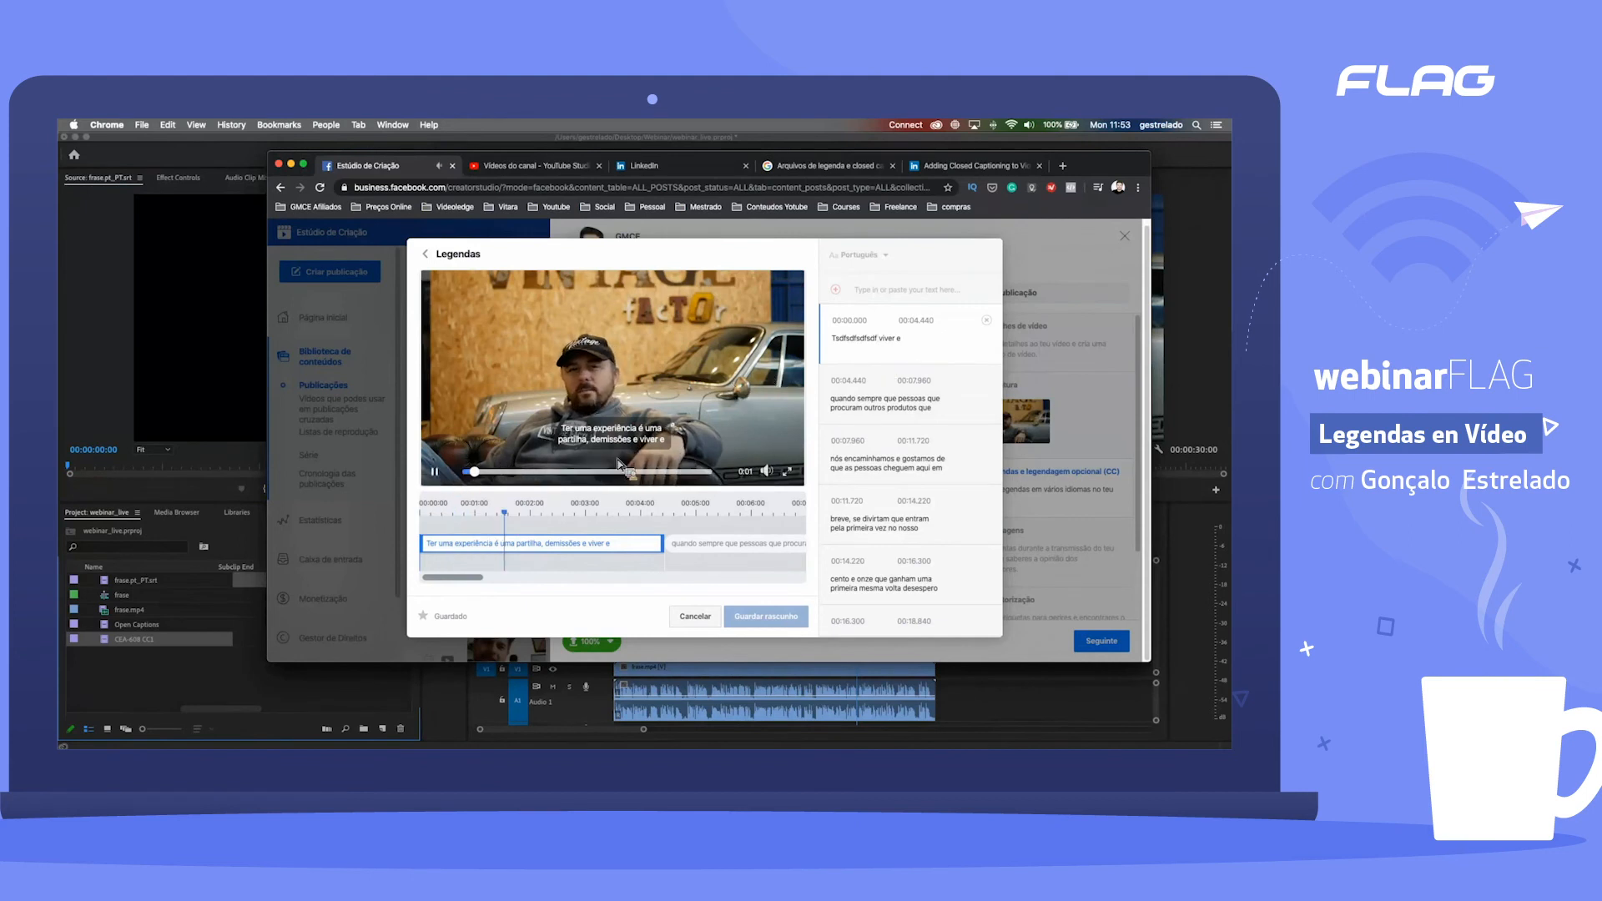
left_click(712, 445)
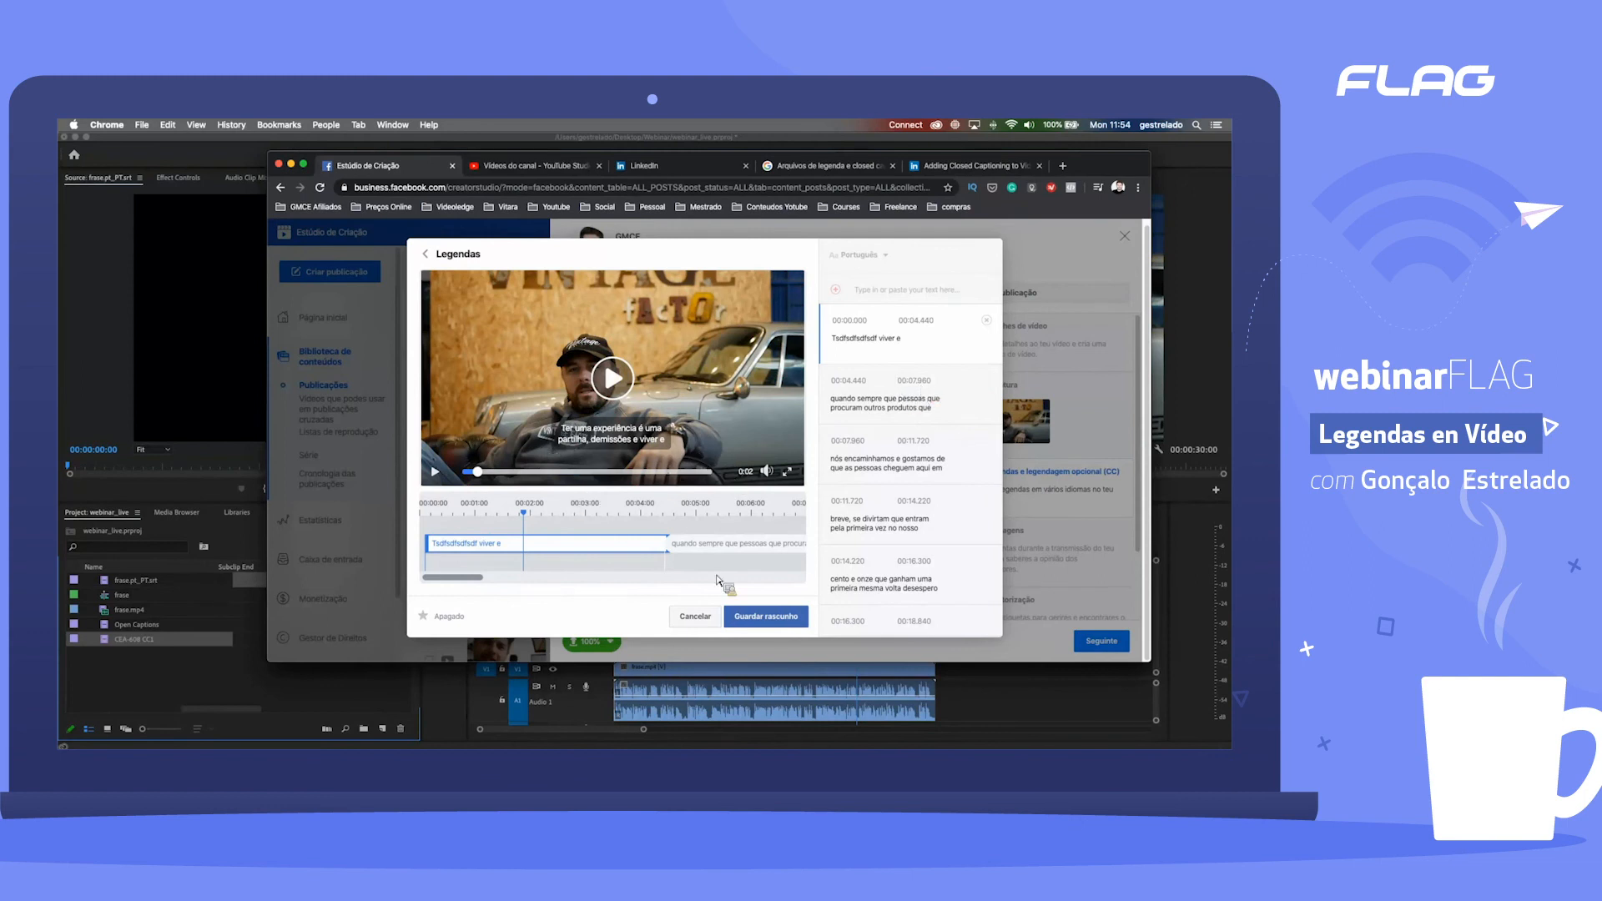
left_click(706, 618)
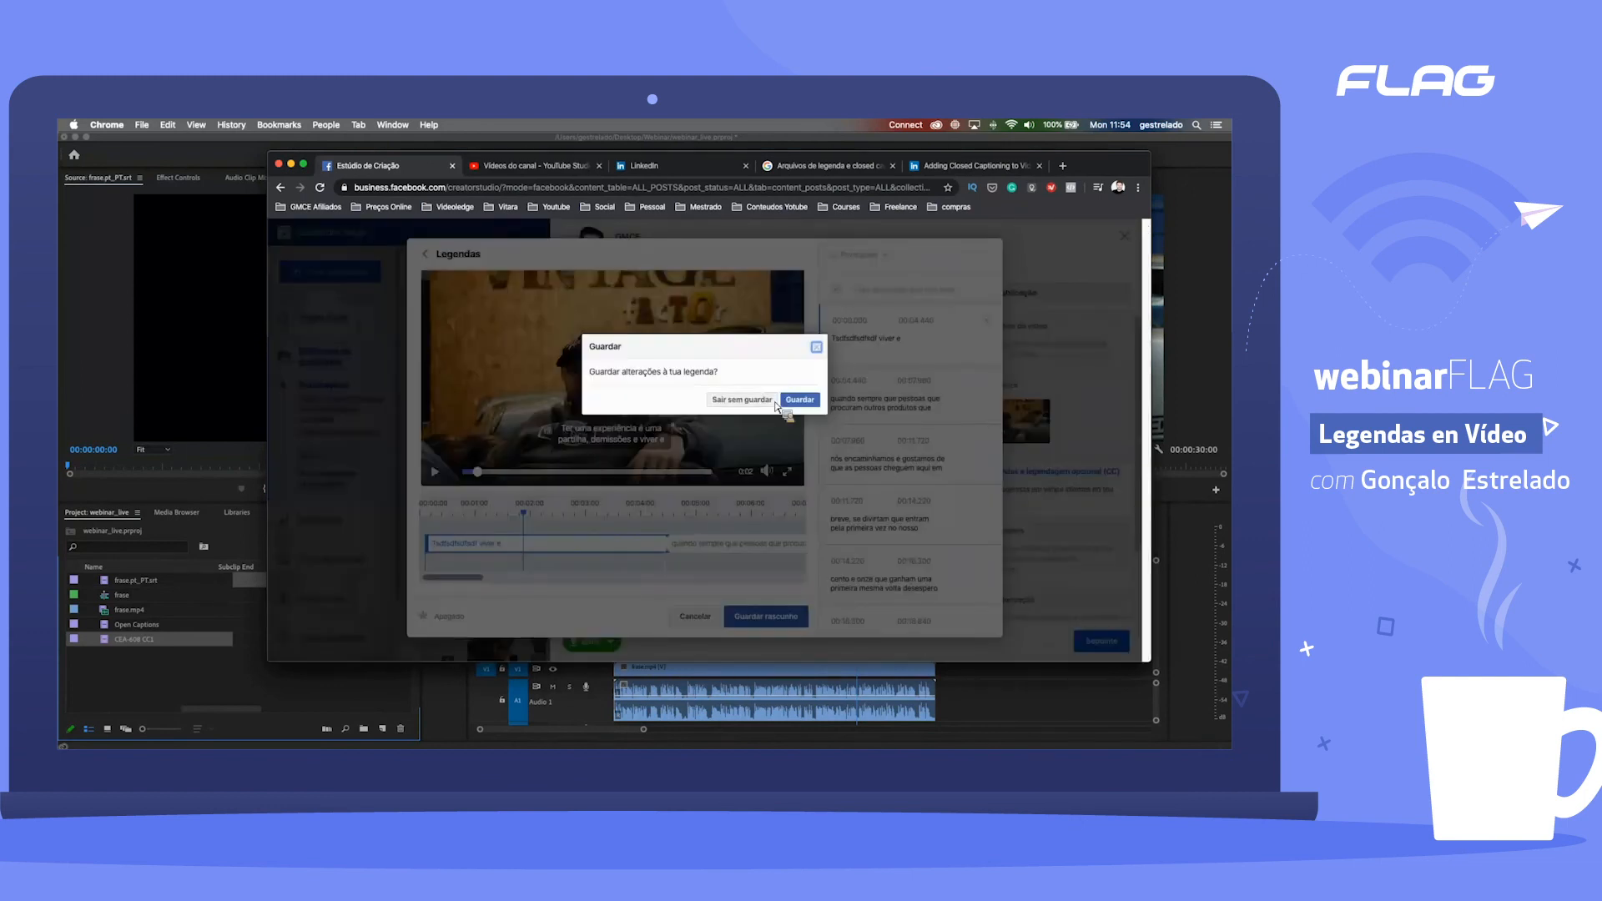
left_click(800, 400)
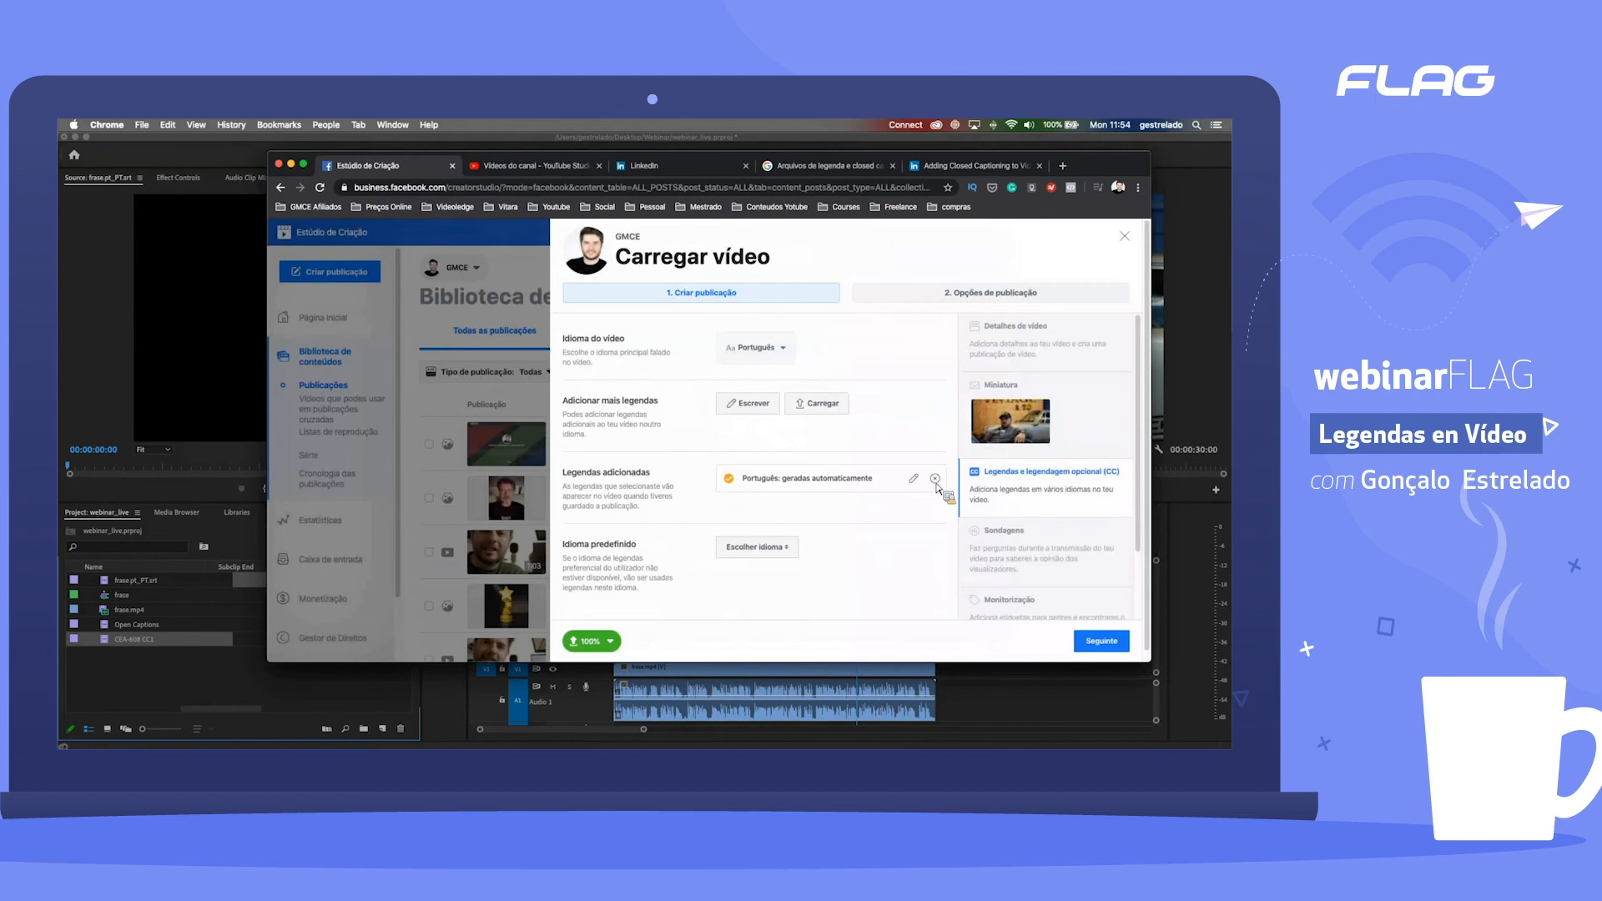
Step: Remove the automatically generated Portuguese captions and upload frase2.pt_PT.srt in their place
left_click(935, 479)
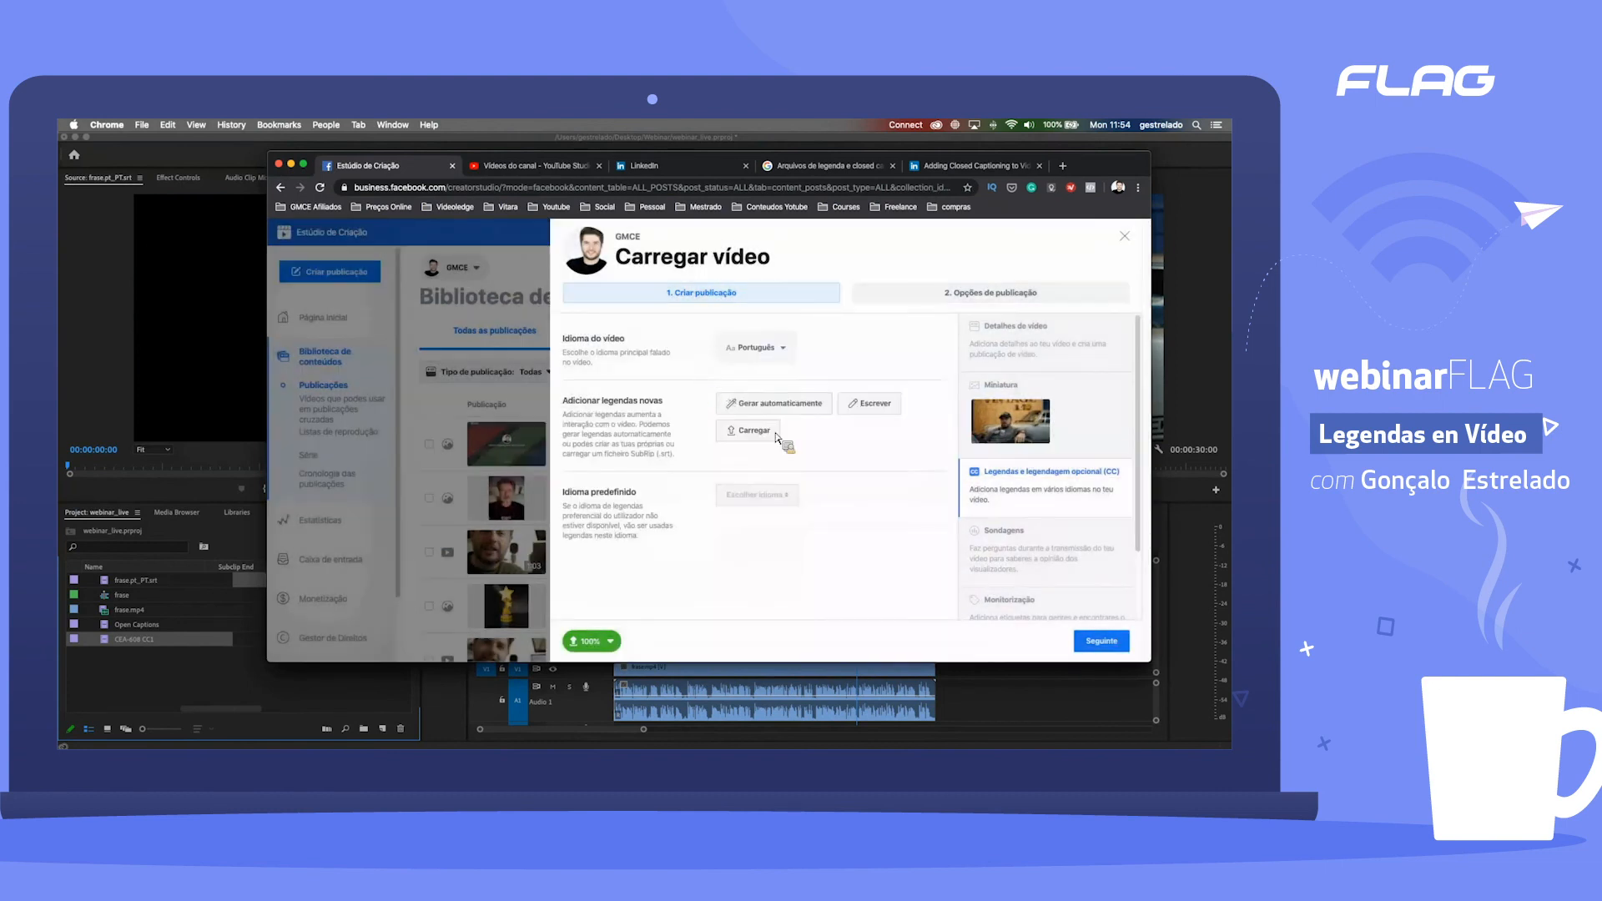
left_click(756, 432)
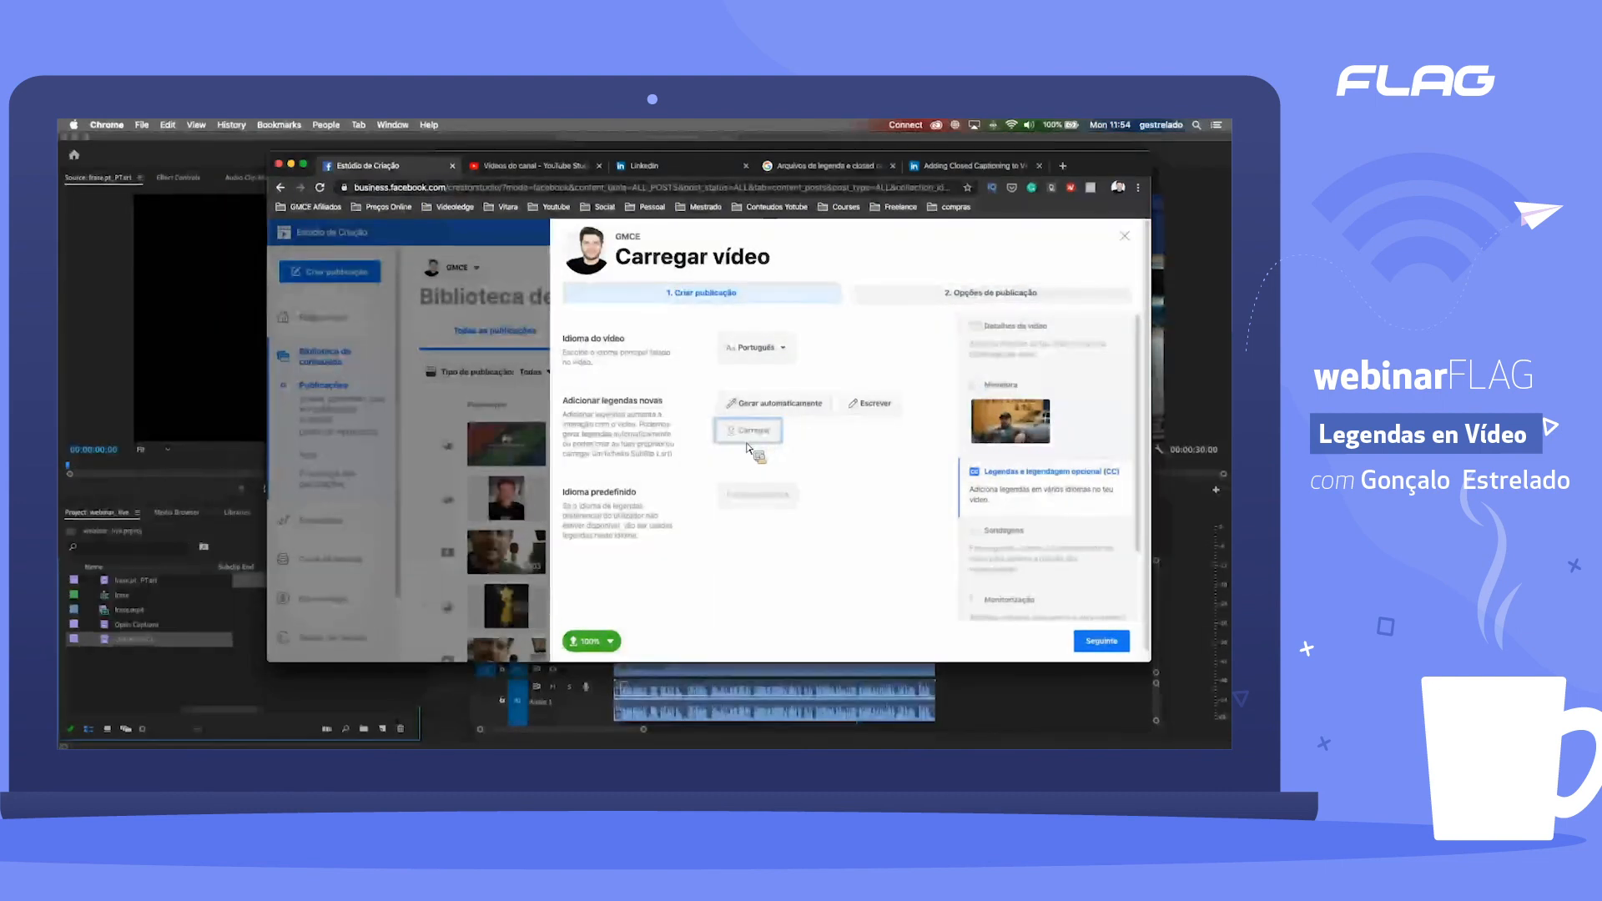
left_click(522, 279)
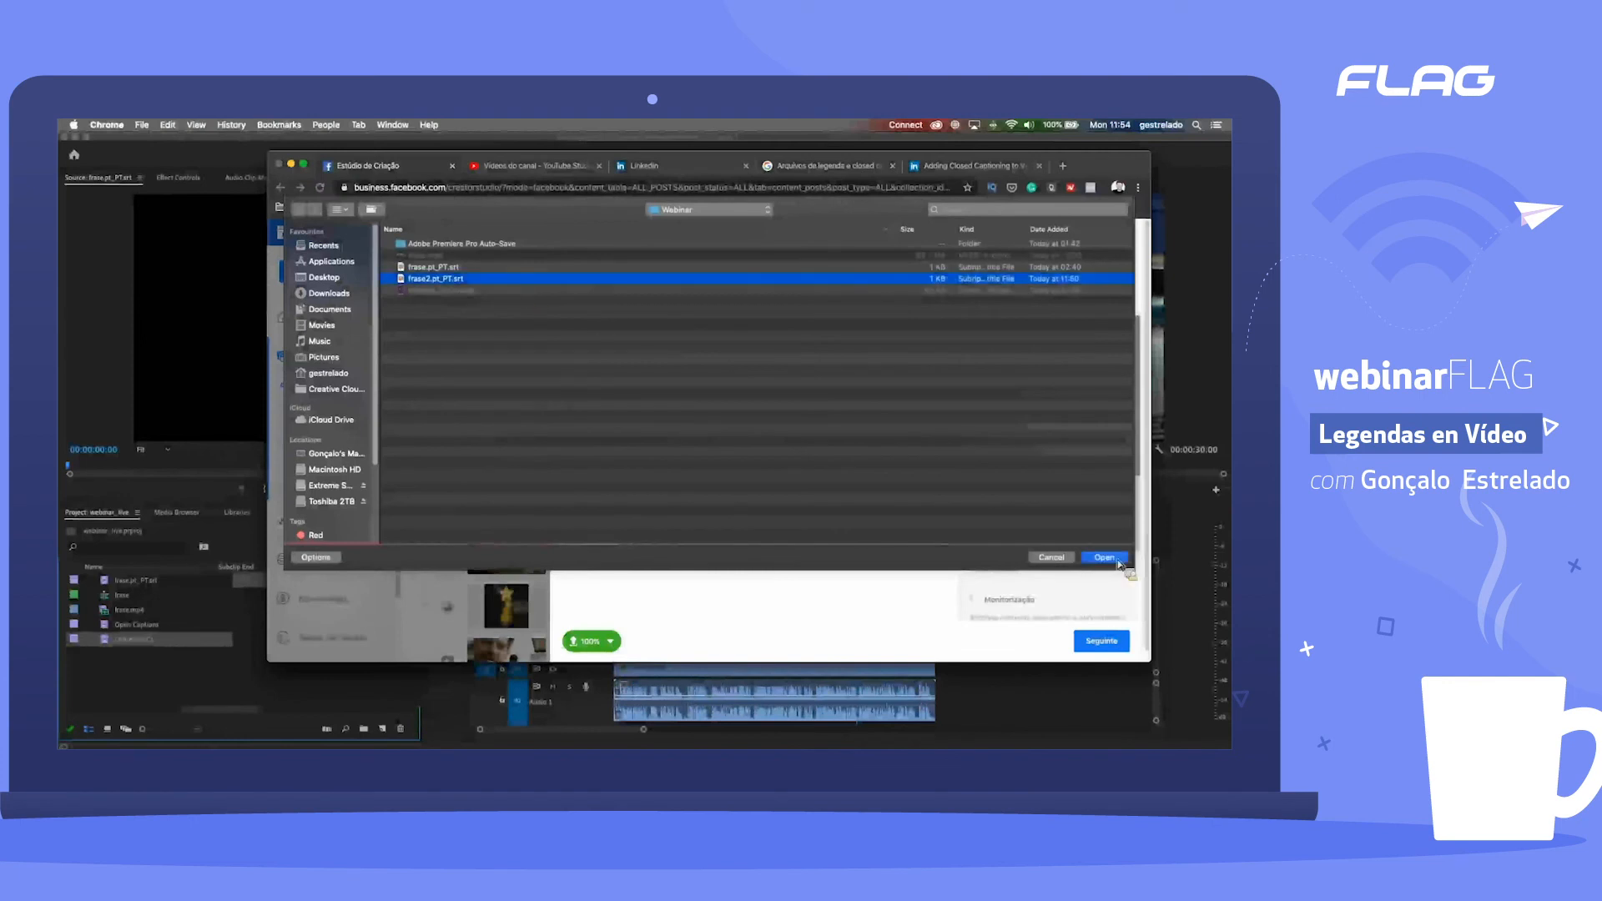
left_click(1119, 563)
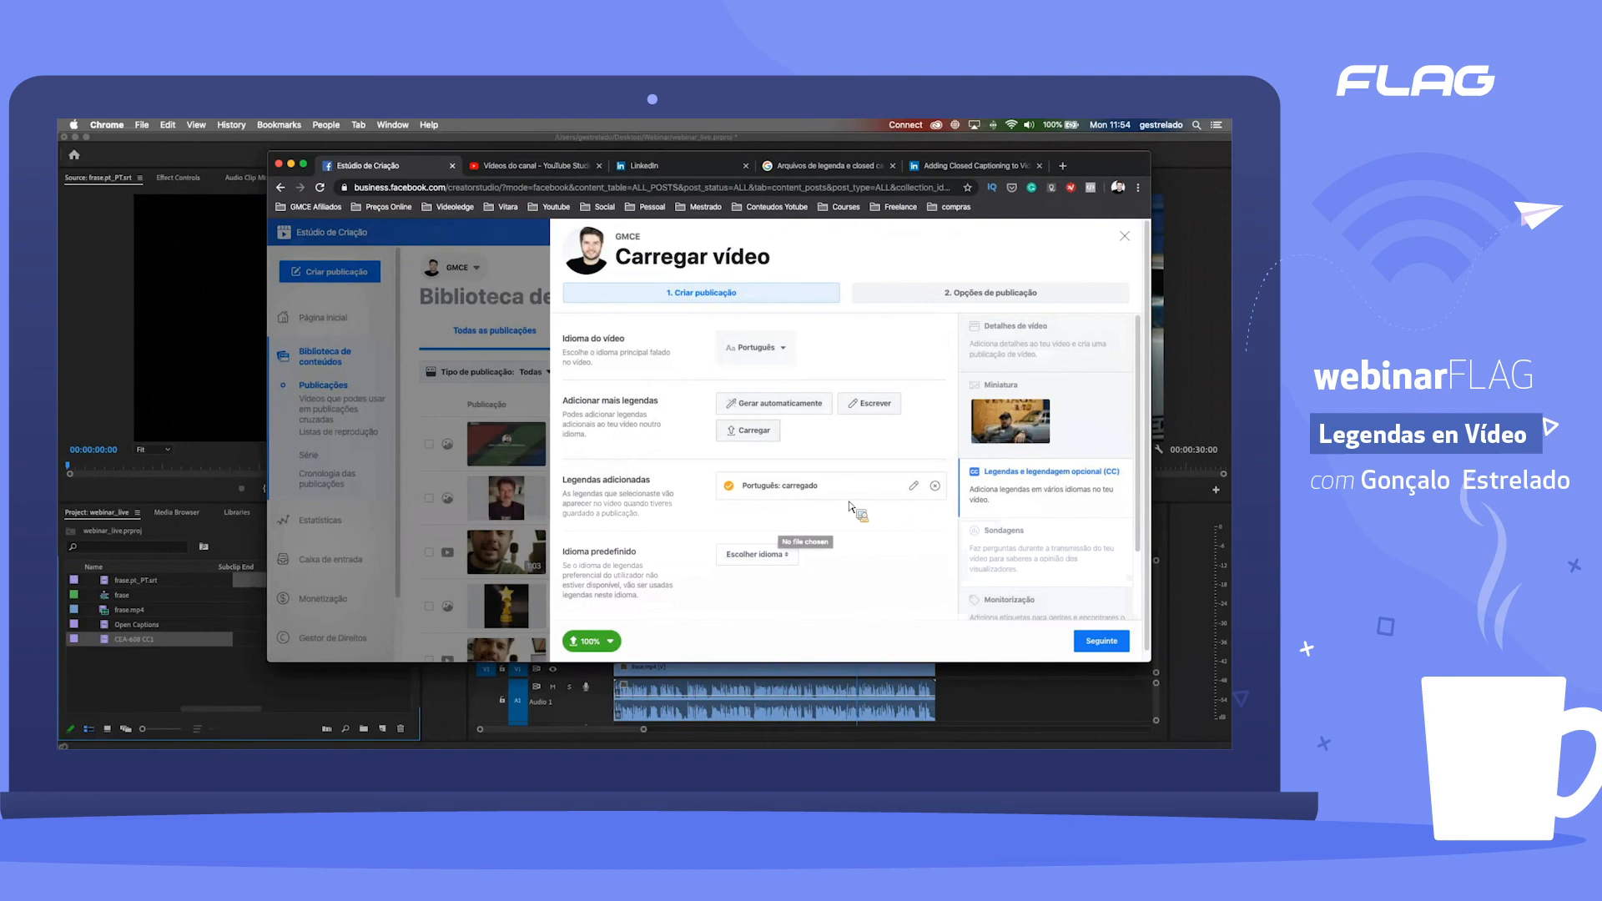
Step: Open the uploaded Portuguese captions in the editor, play them against the video and inspect their timing through the end of the timeline
left_click(915, 488)
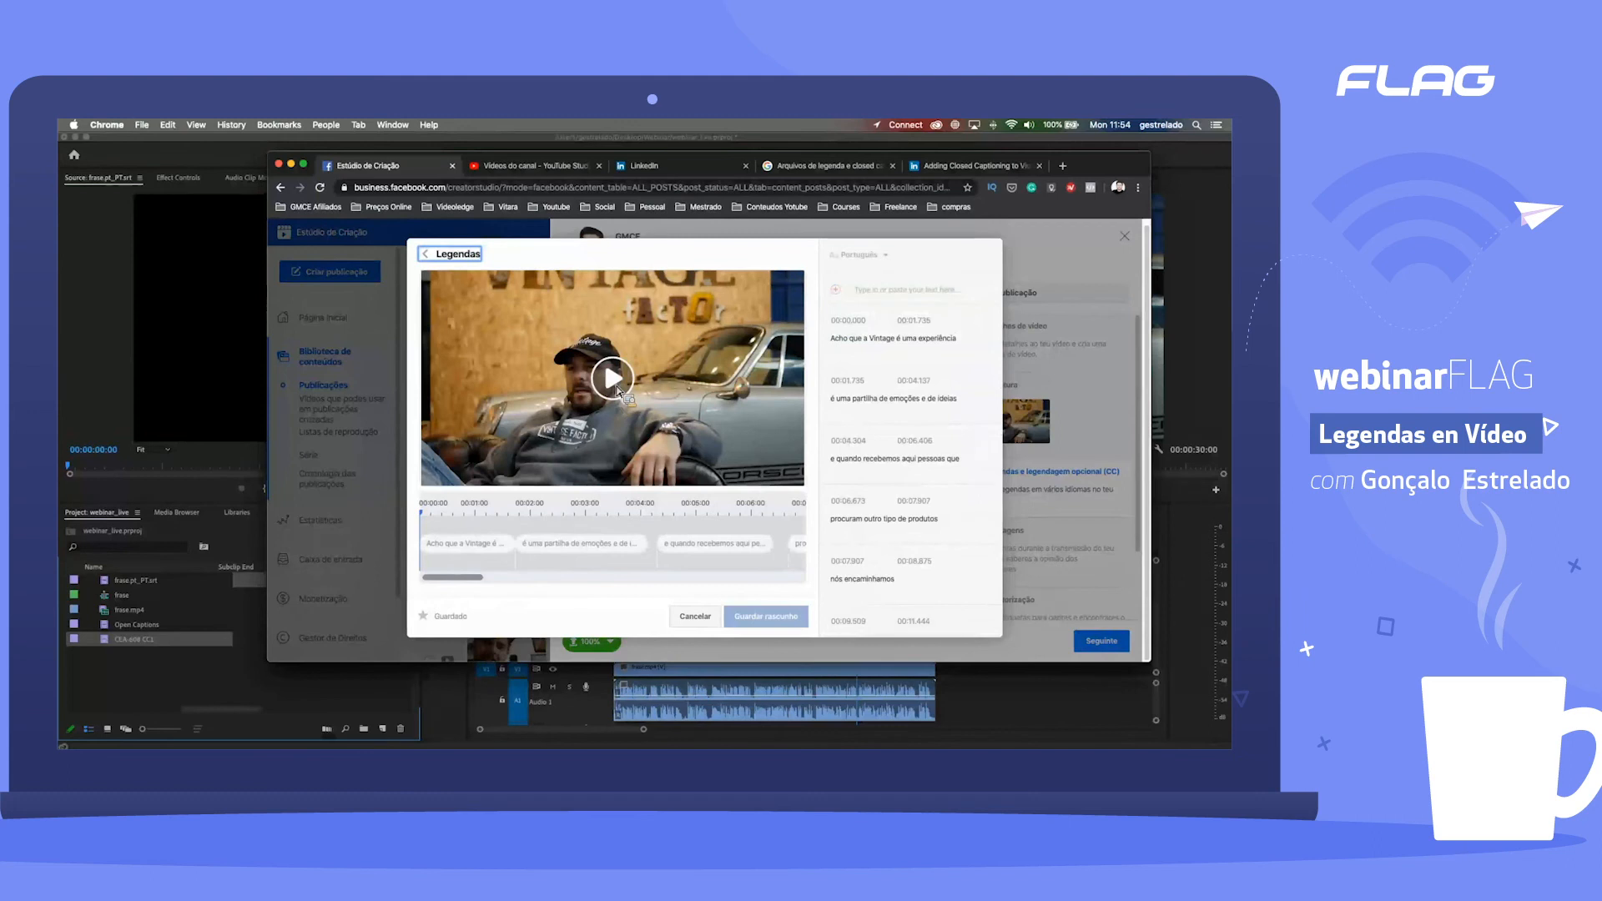
left_click(617, 386)
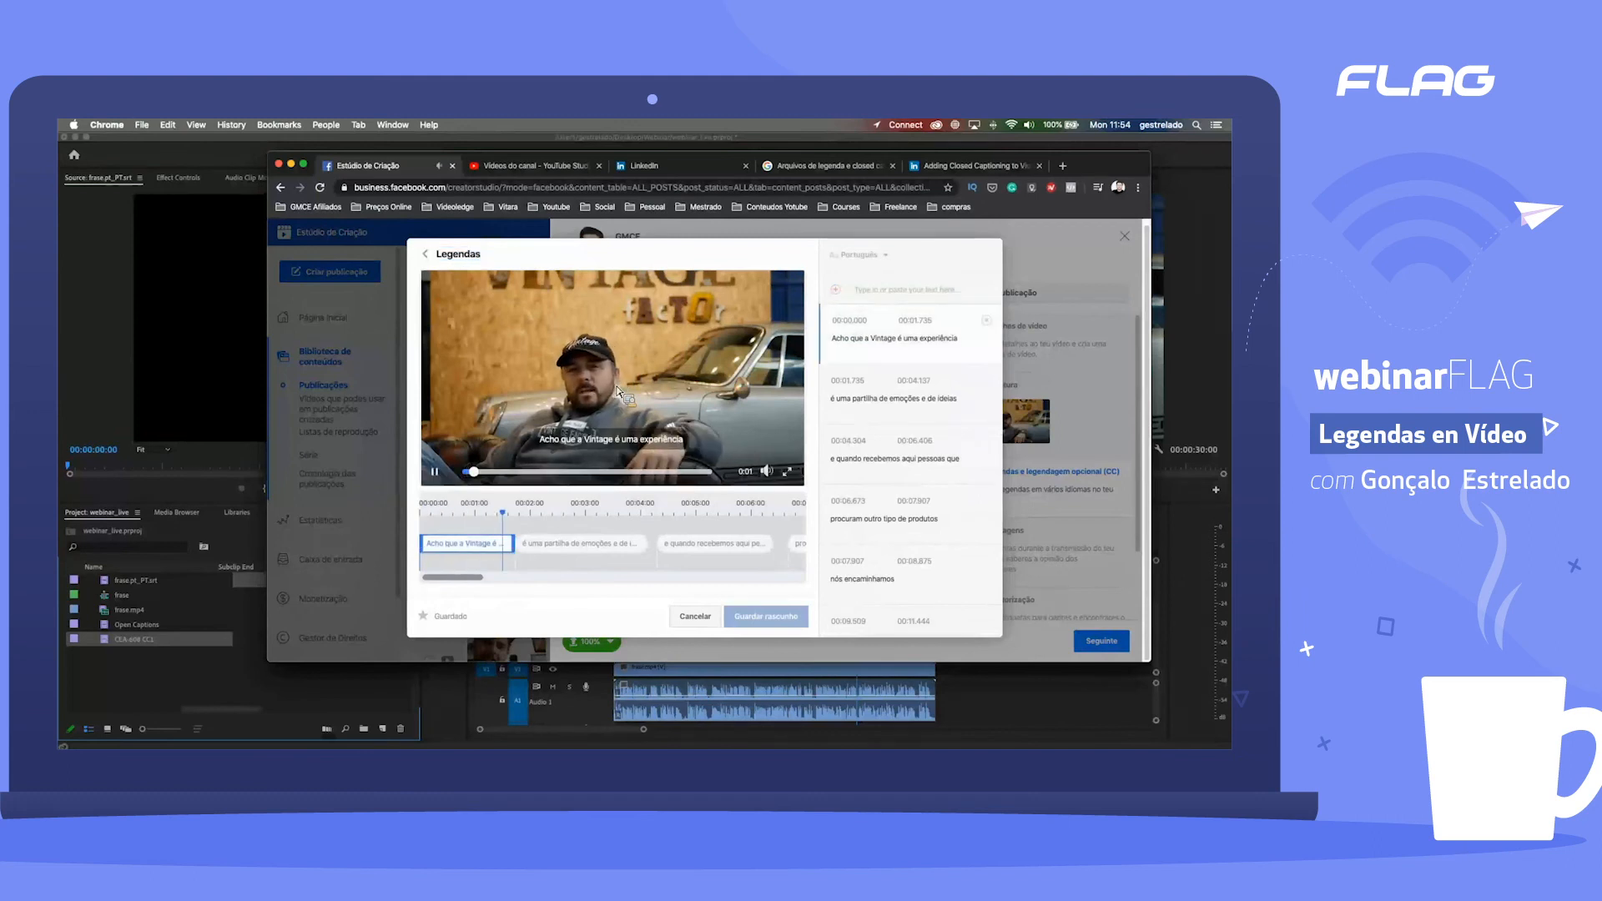
left_click(436, 473)
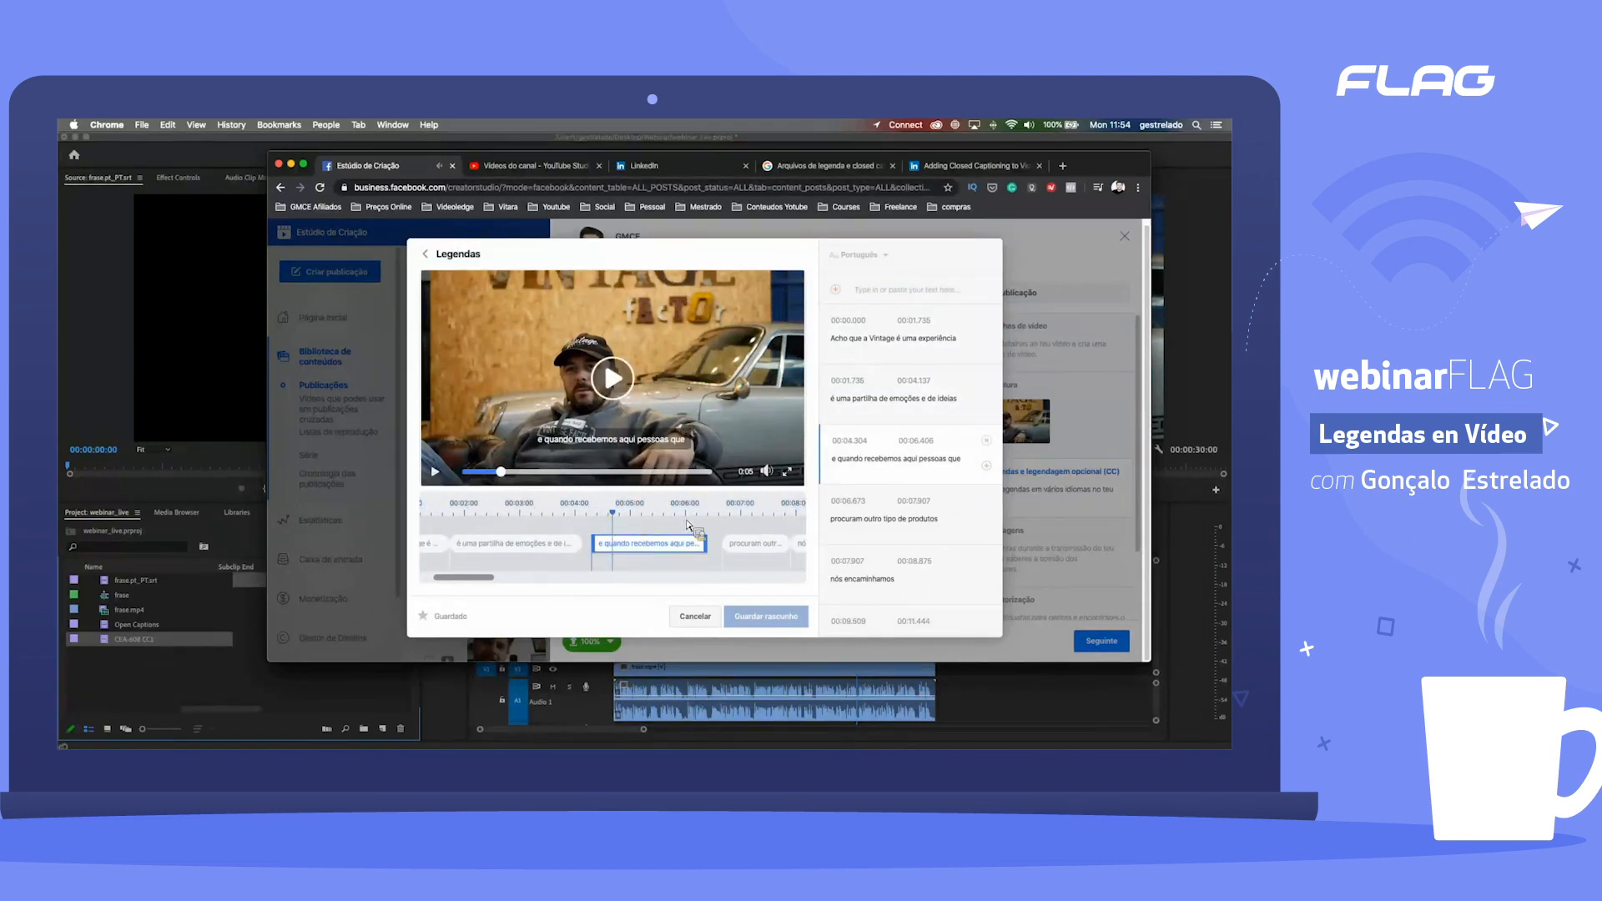
left_click_drag(481, 578, 537, 577)
scroll(560, 515, "left", 1)
scroll(552, 581, "right", 10)
scroll(739, 582, "right", 3)
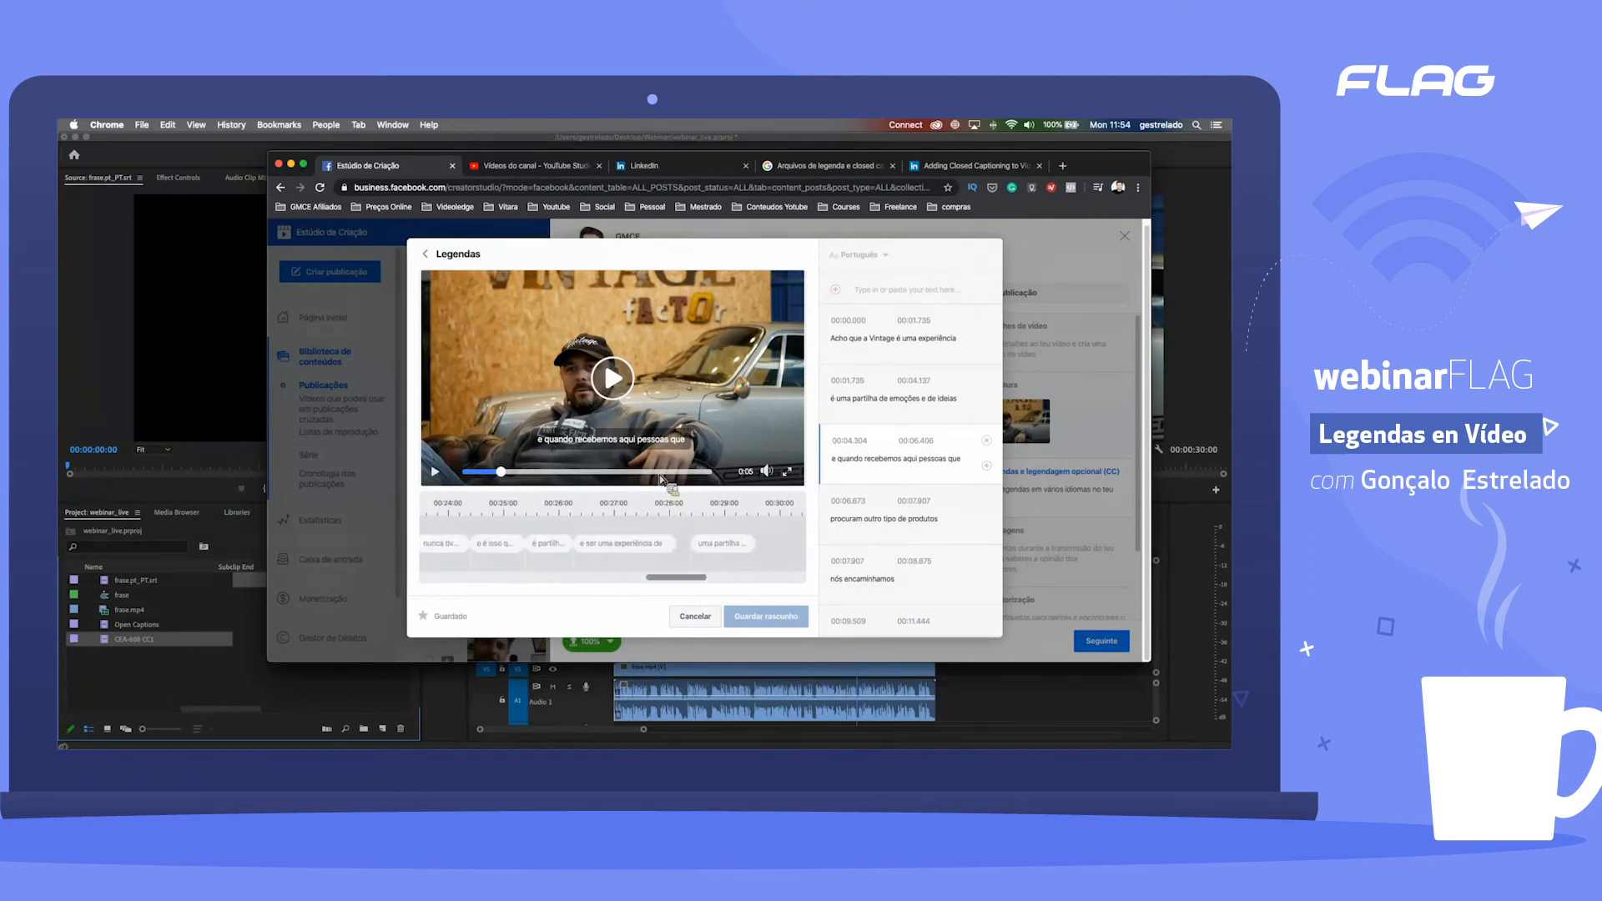
left_click_drag(660, 476, 689, 476)
left_click(435, 472)
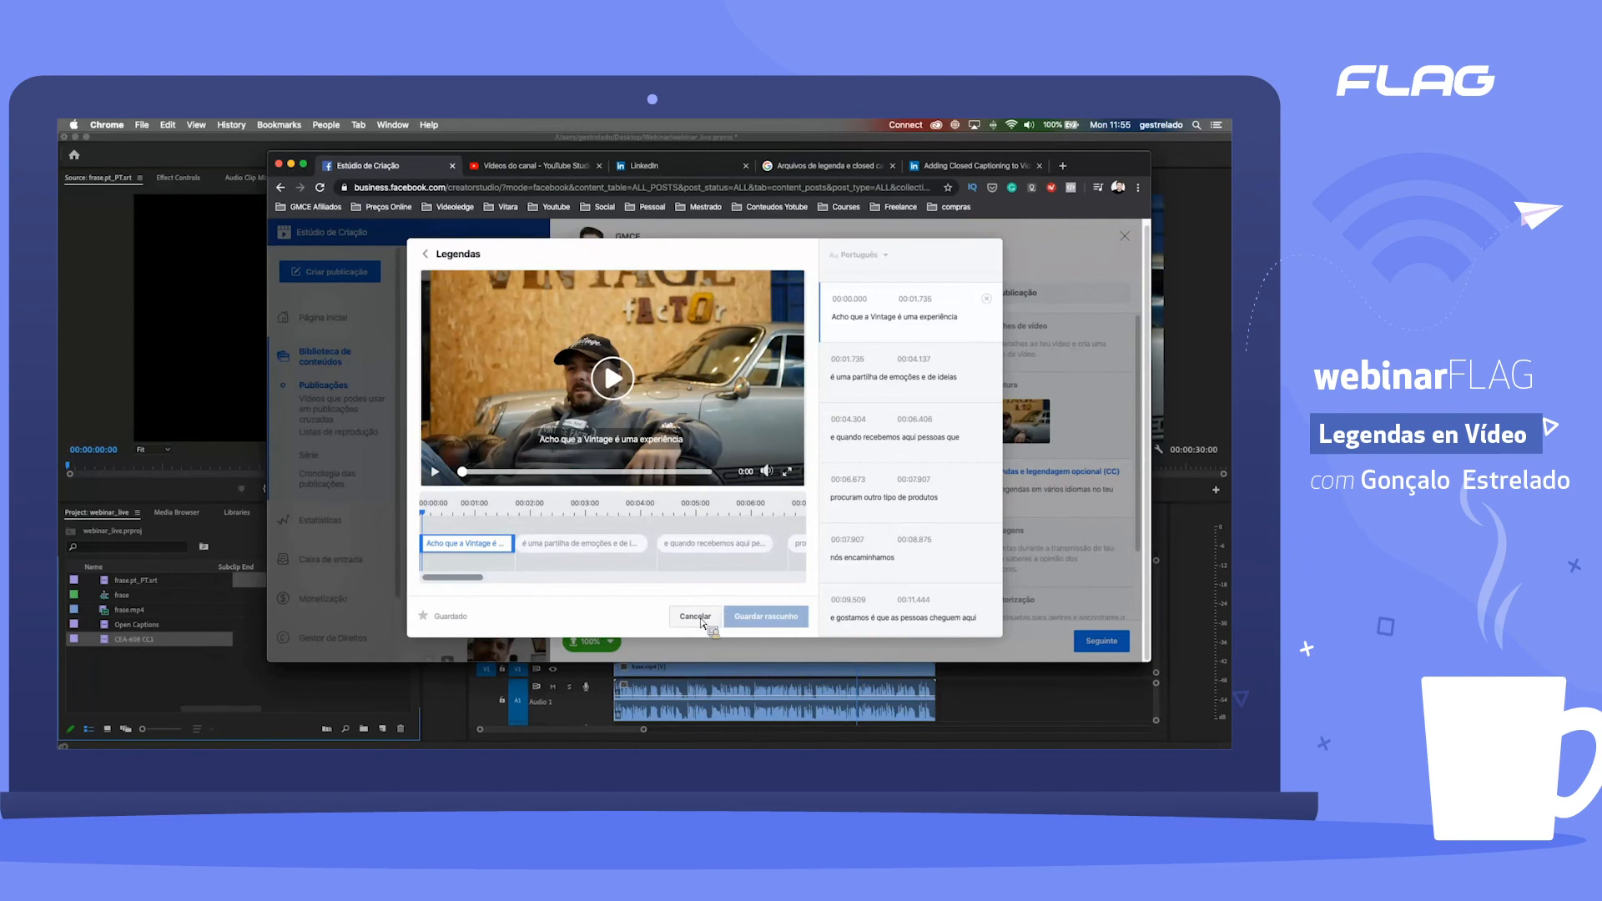
Step: Switch to YouTube Studio and upload frase.mp4 as a new video
left_click(563, 171)
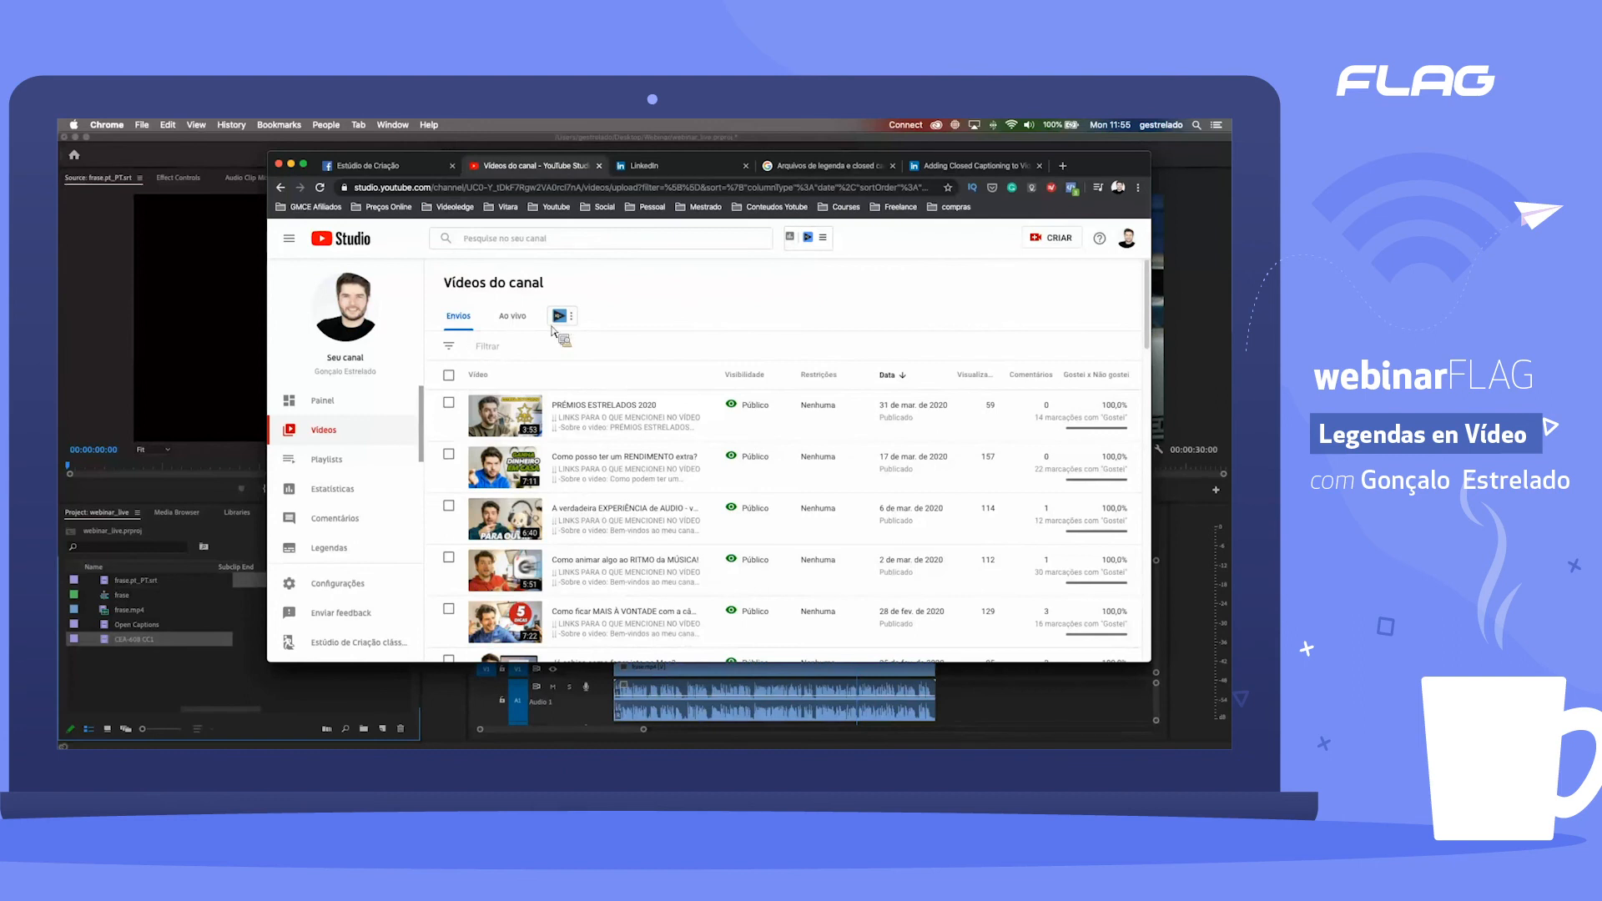
left_click(1056, 241)
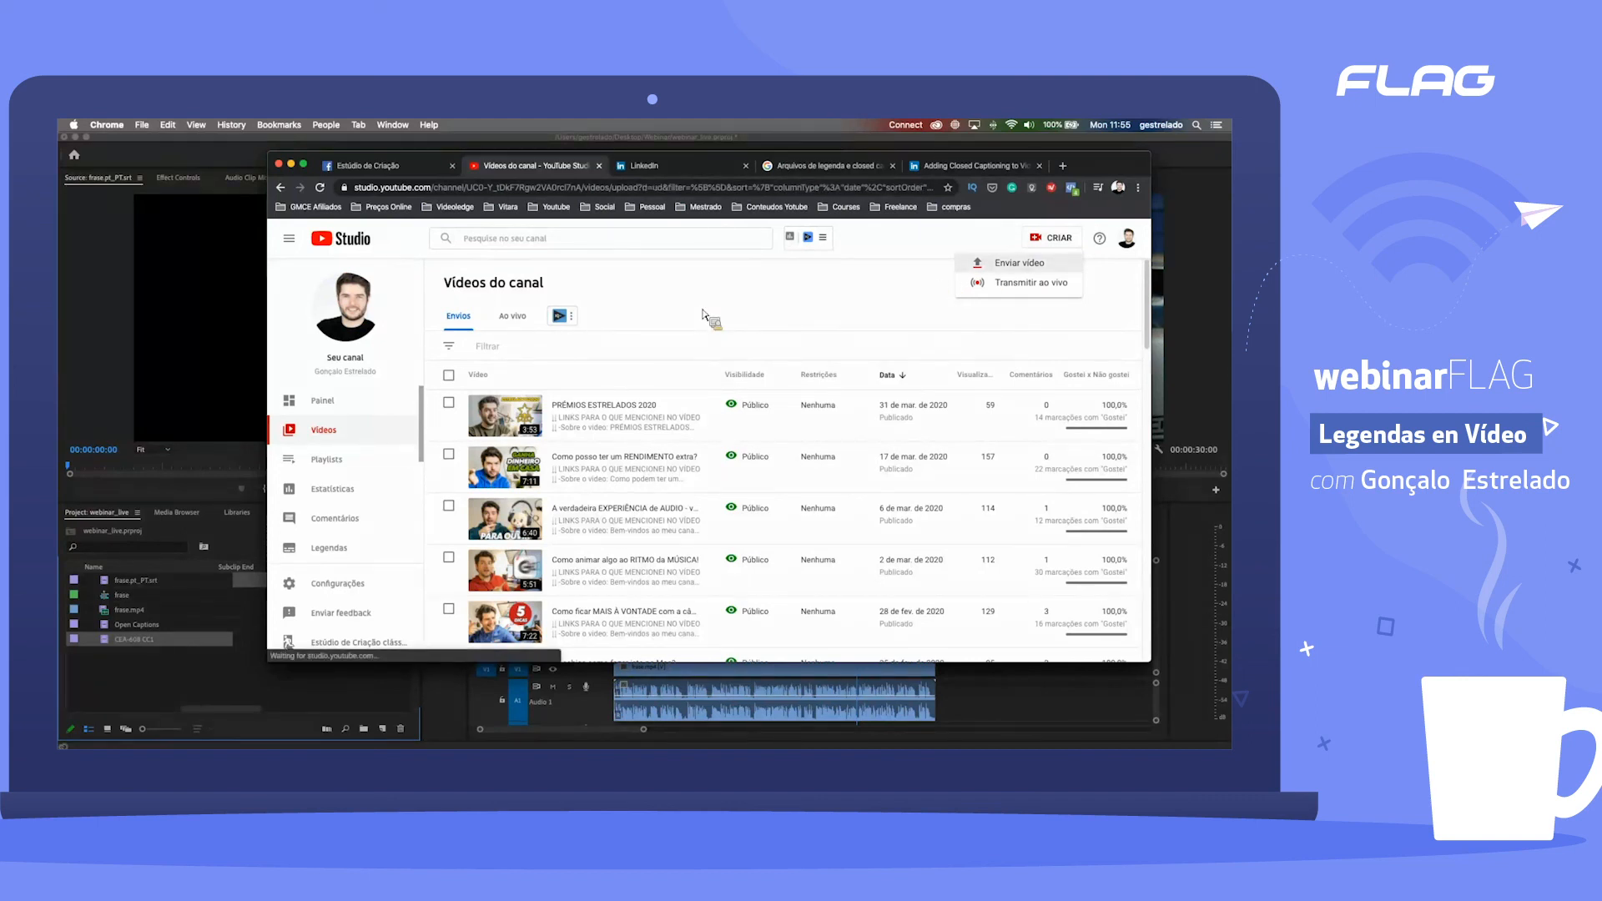
left_click(616, 317)
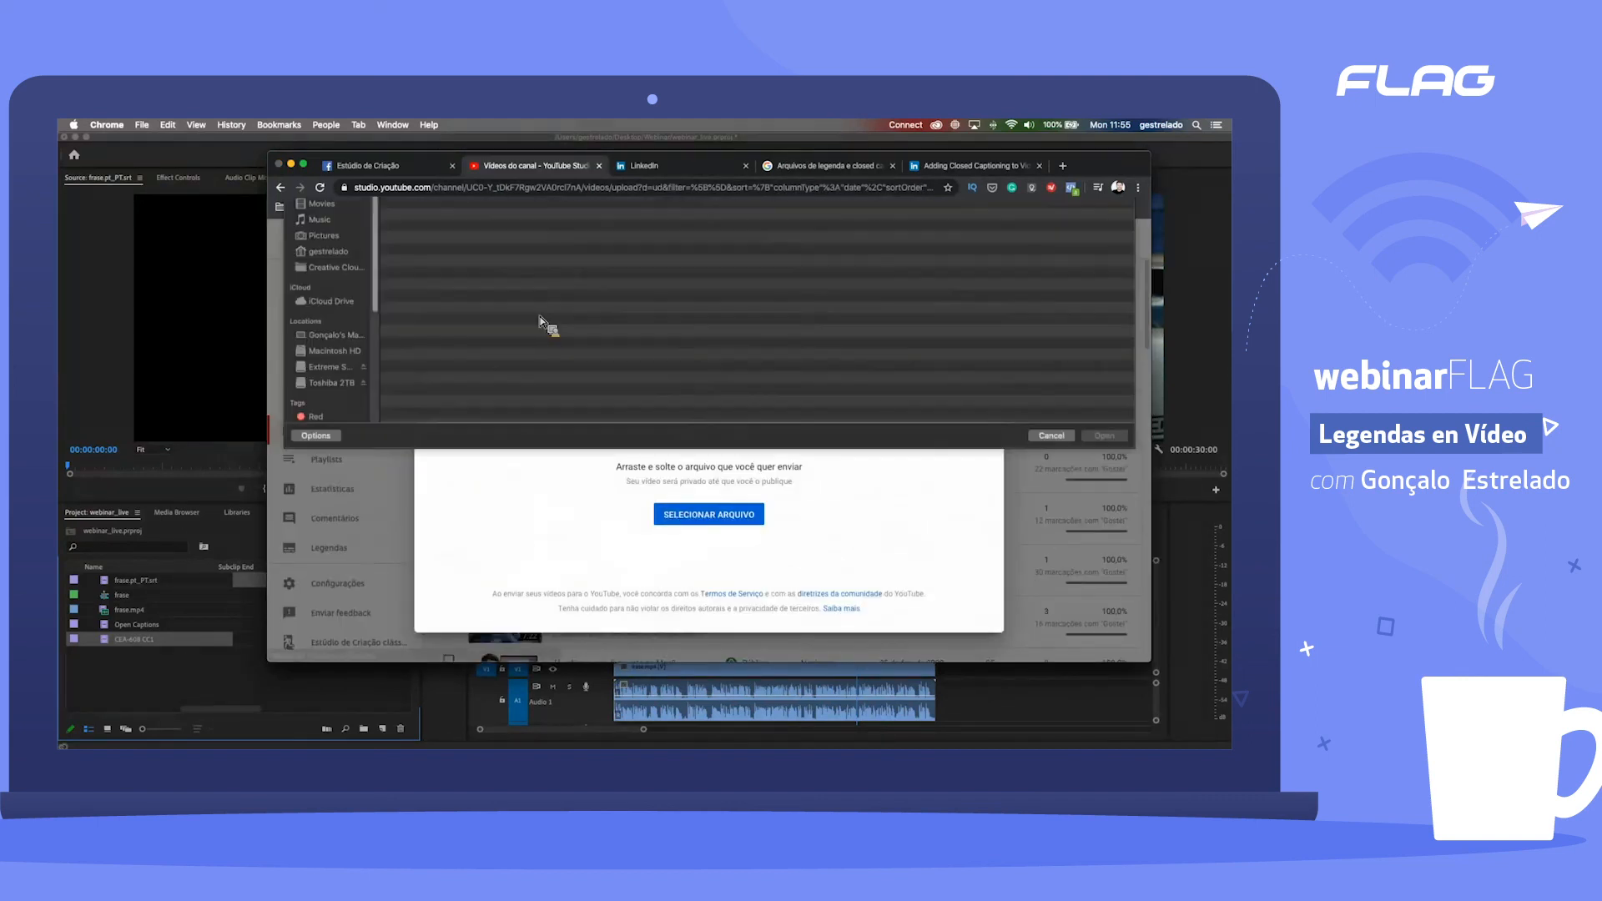
left_click(427, 256)
left_click(1106, 559)
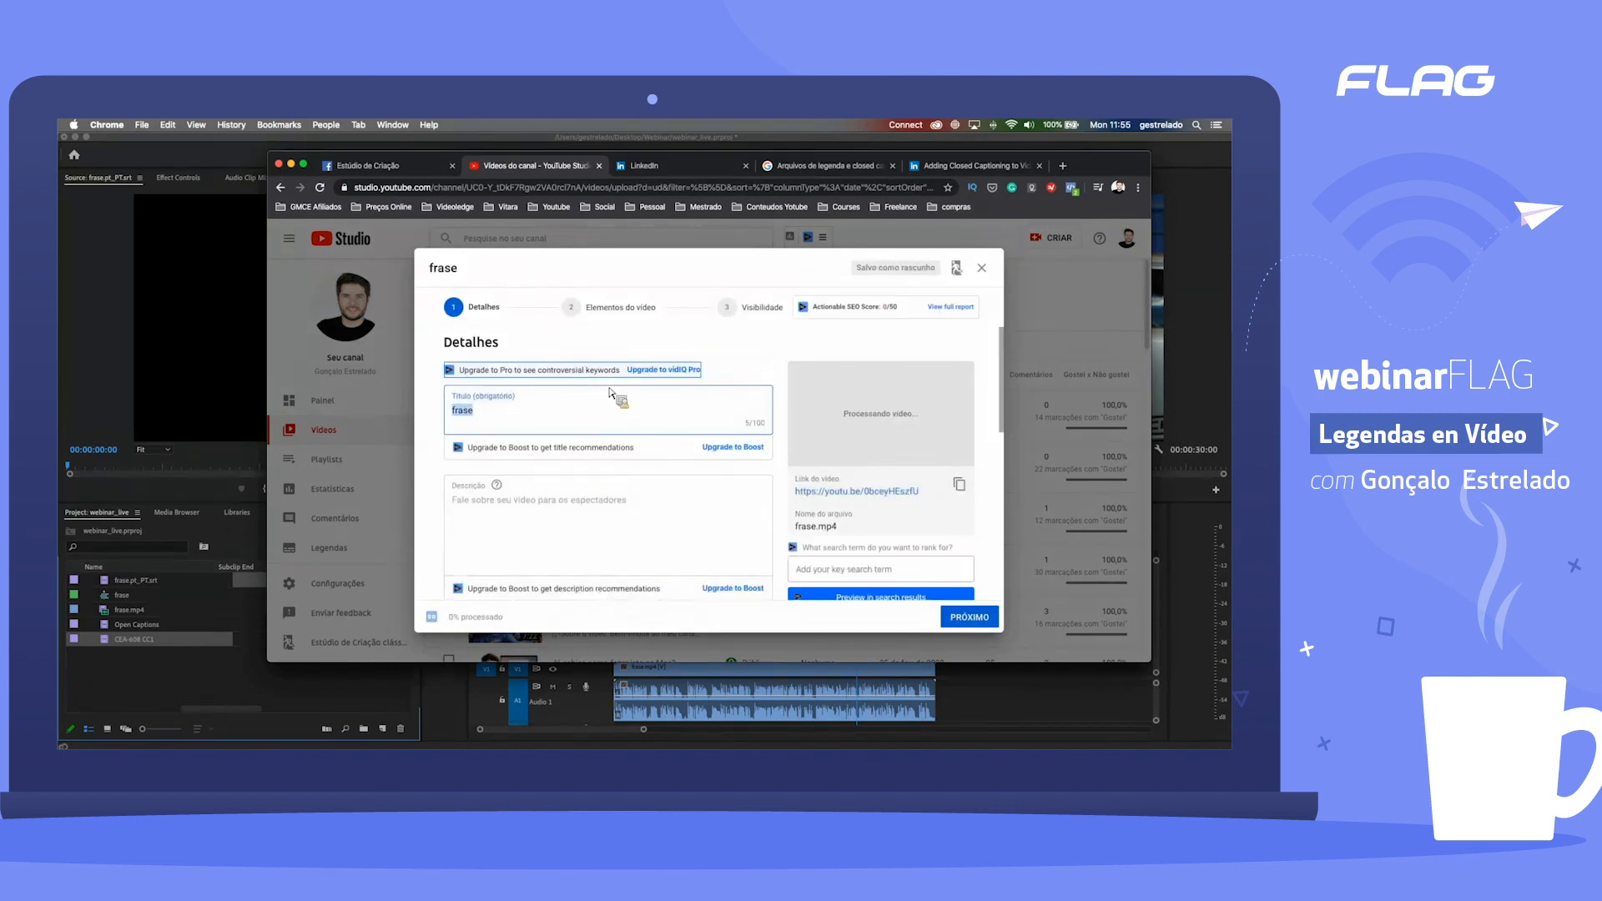
Step: Mark the YouTube video as not made for kids and expand its additional options
scroll(465, 399, "down", 6)
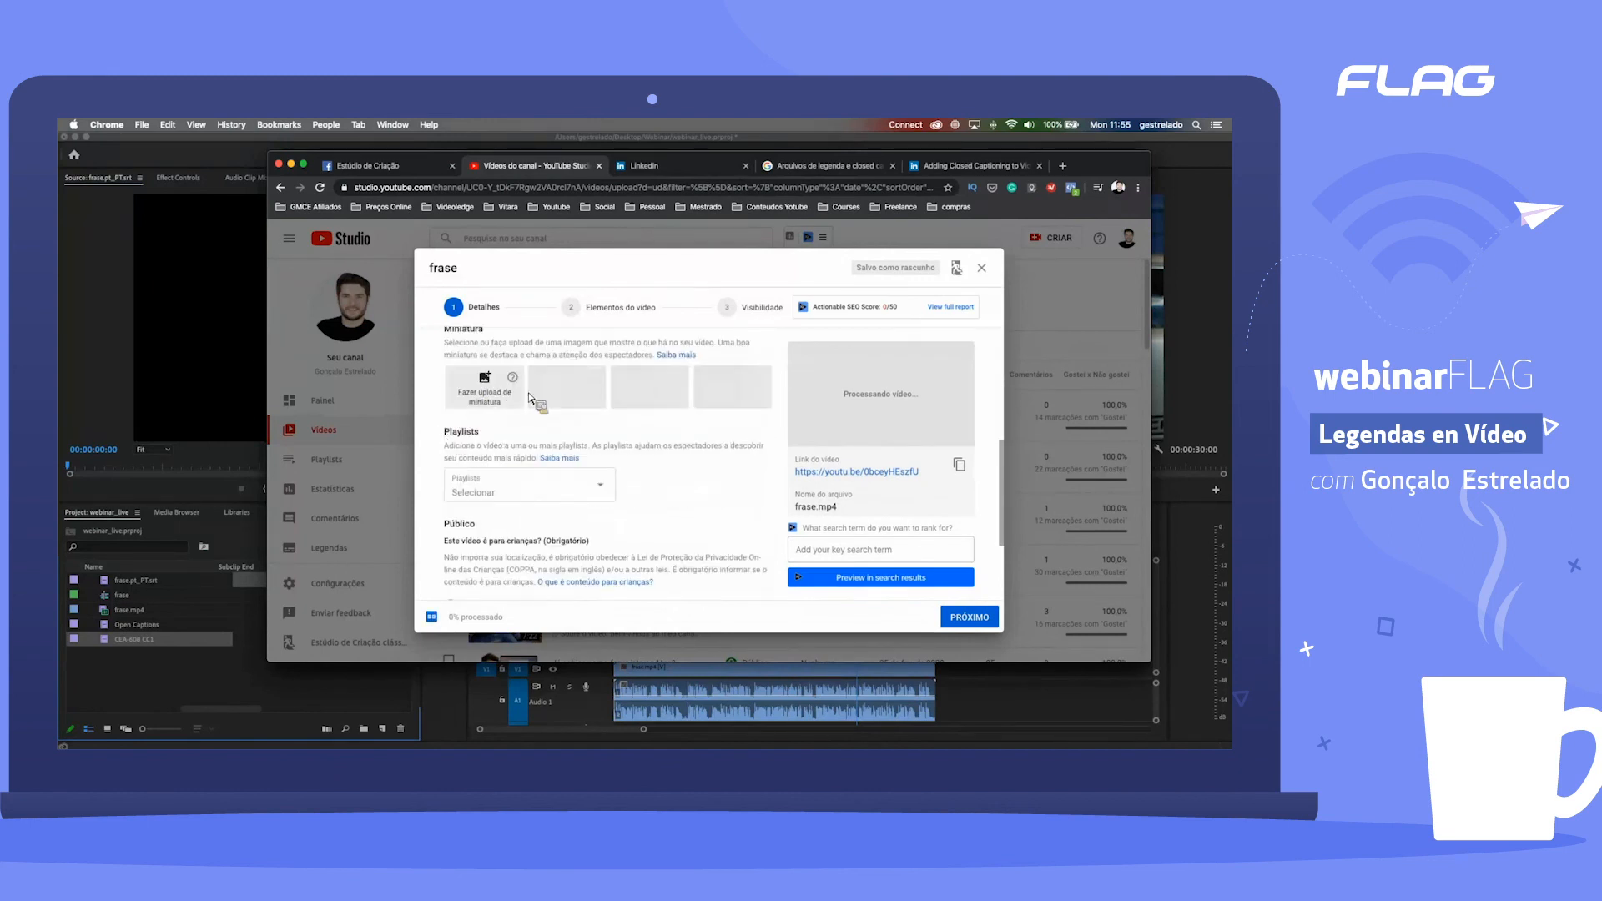
scroll(534, 376, "down", 5)
left_click(509, 584)
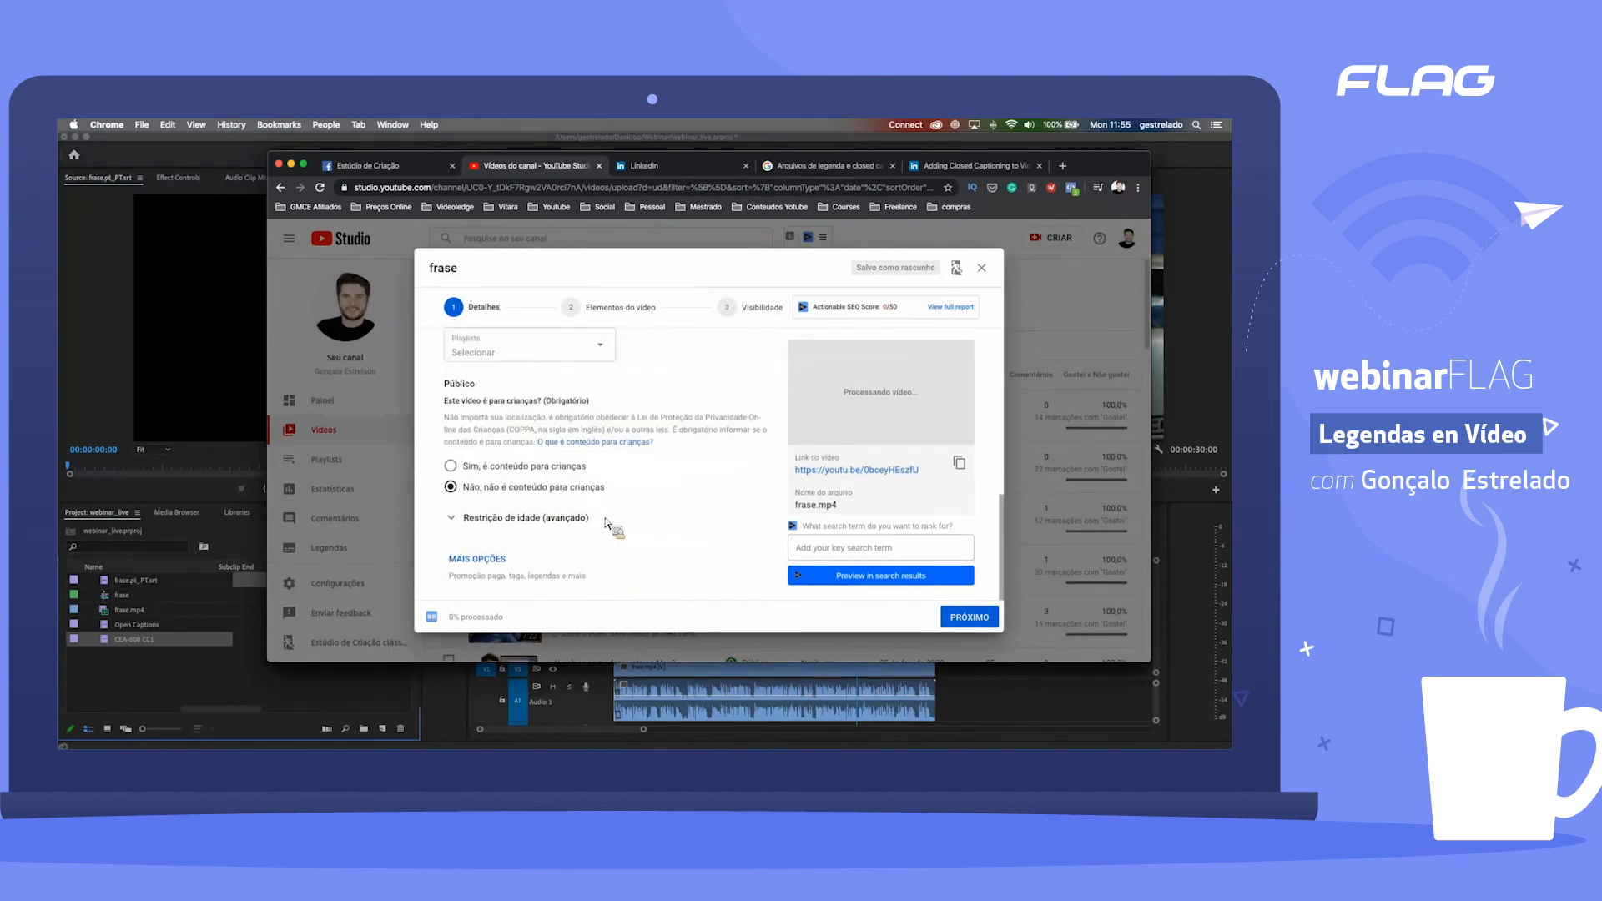
scroll(649, 484, "down", 3)
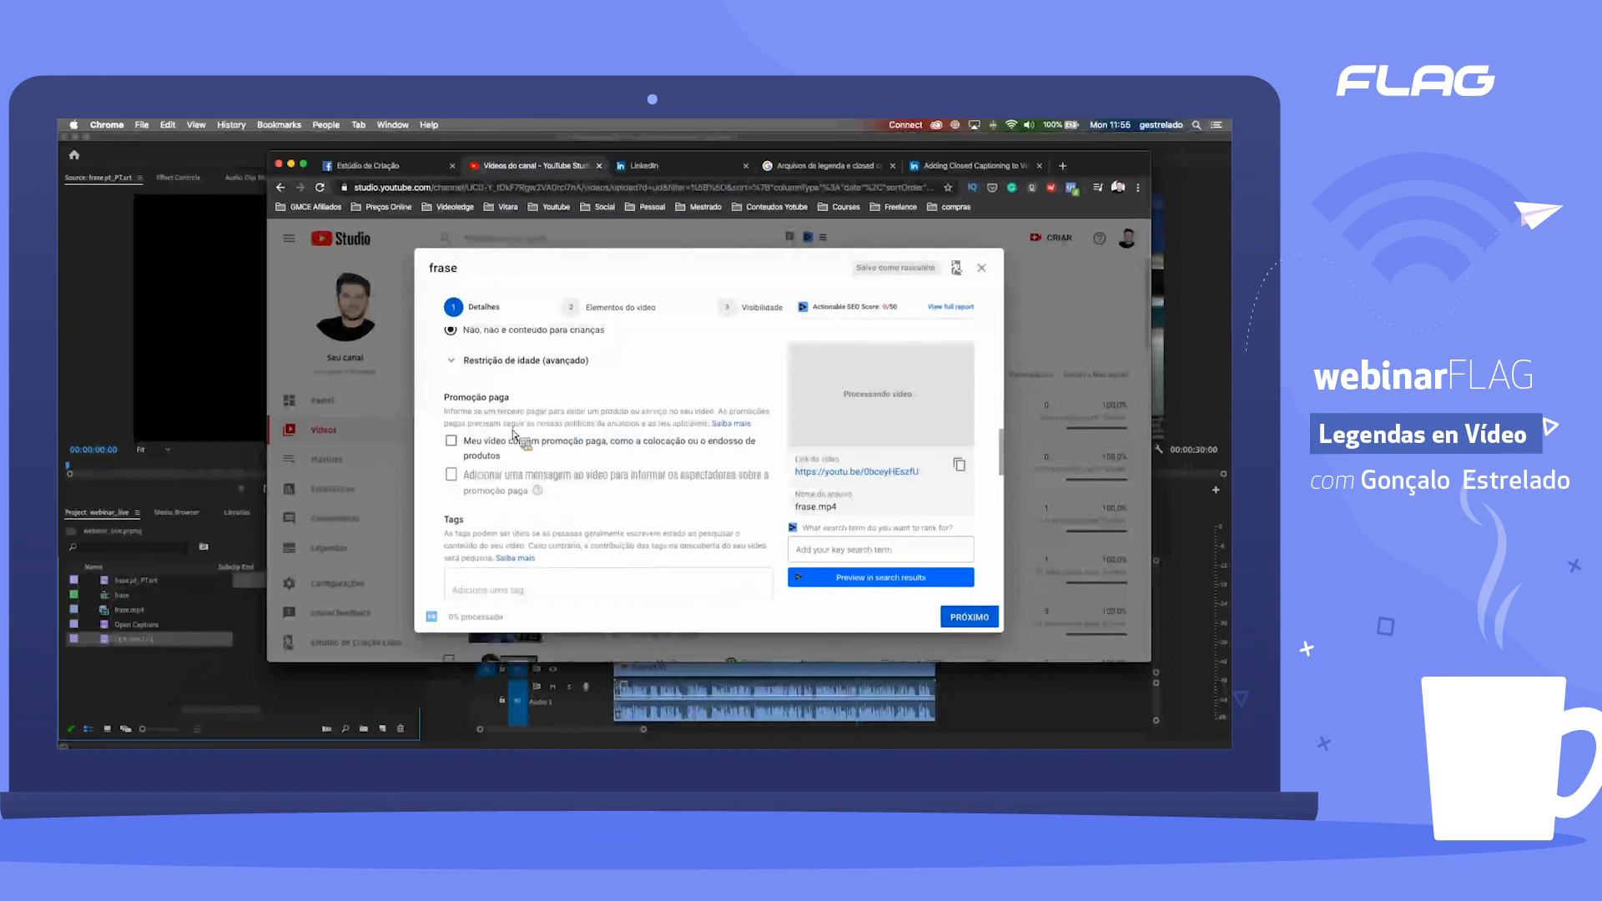
Step: Attach frase2.pt_PT.srt to the video as a caption file with timing (Com marcação de tempo)
scroll(525, 450, "down", 3)
scroll(534, 469, "down", 5)
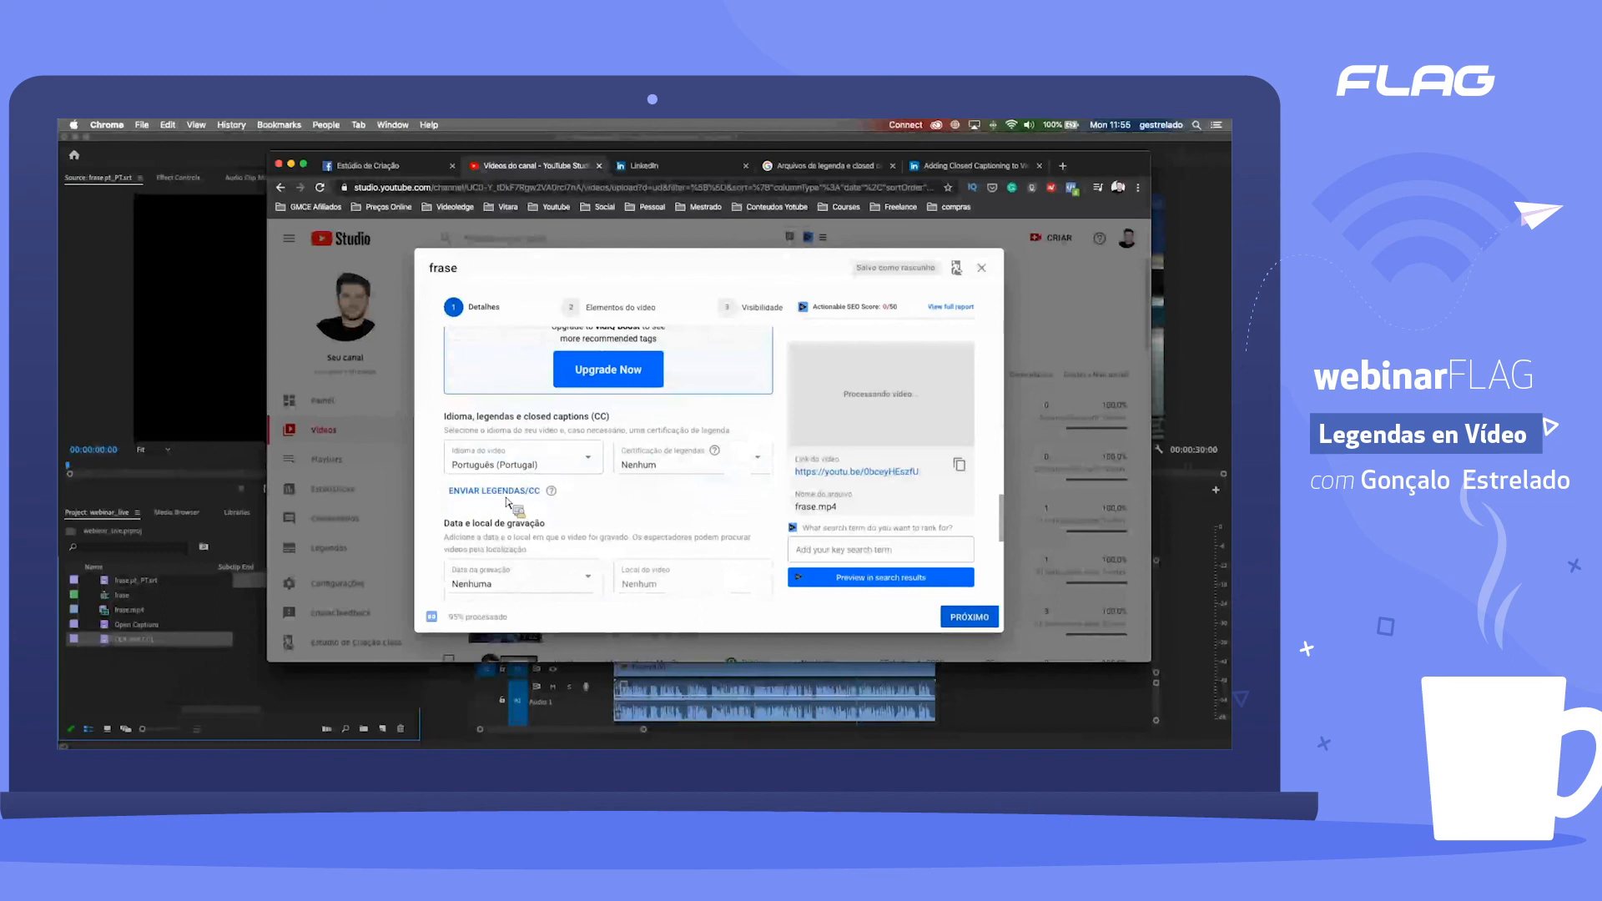
left_click(521, 492)
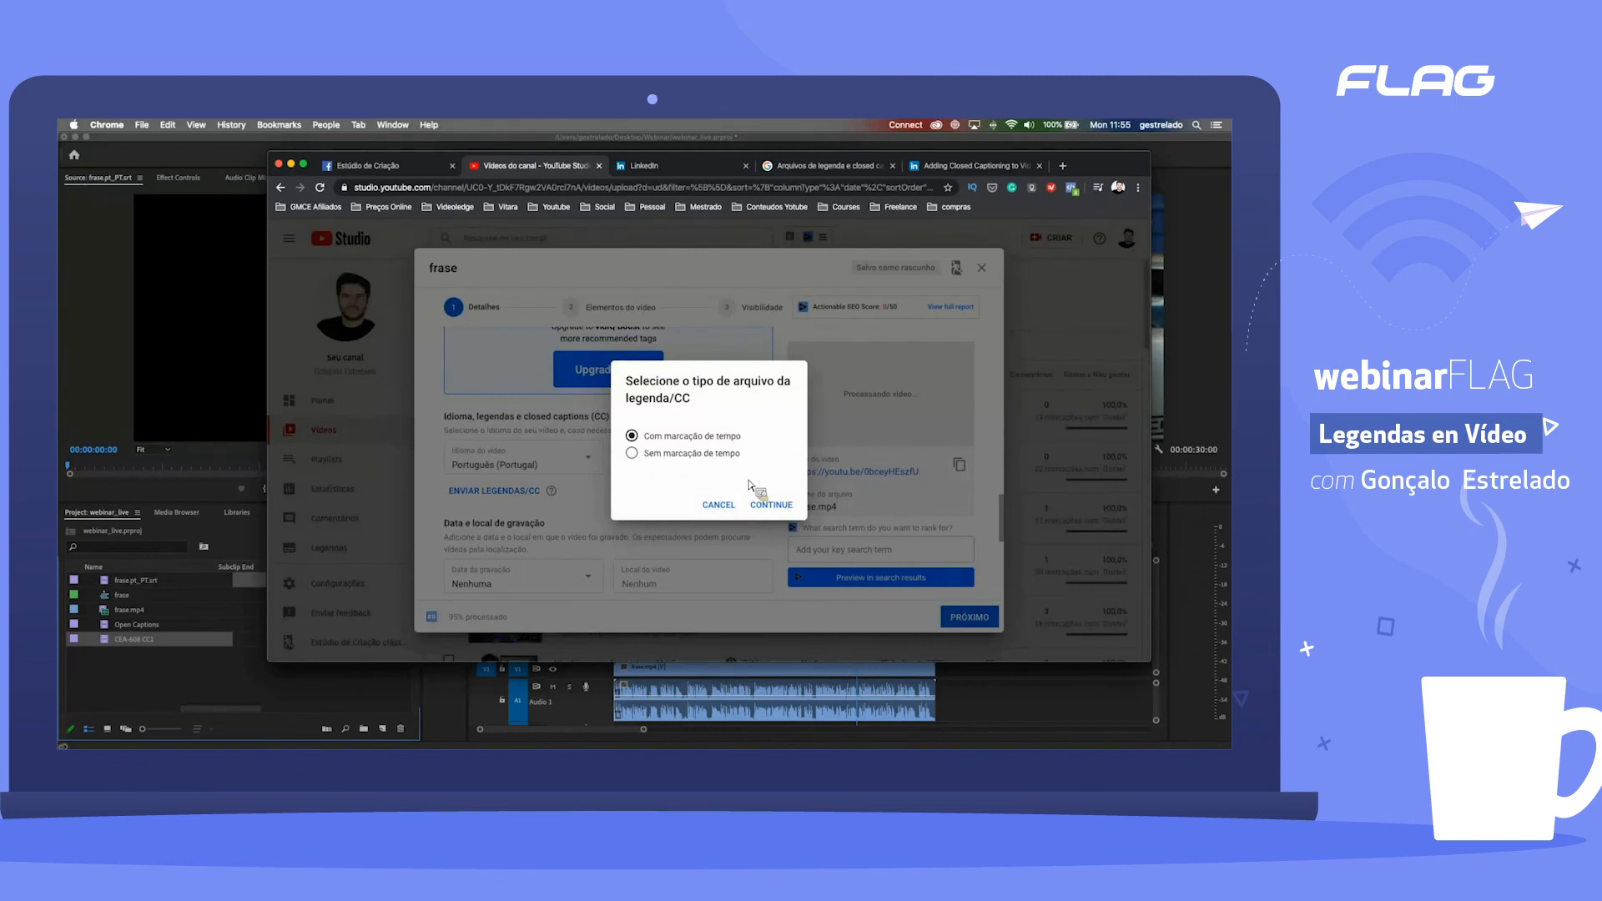
left_click(769, 506)
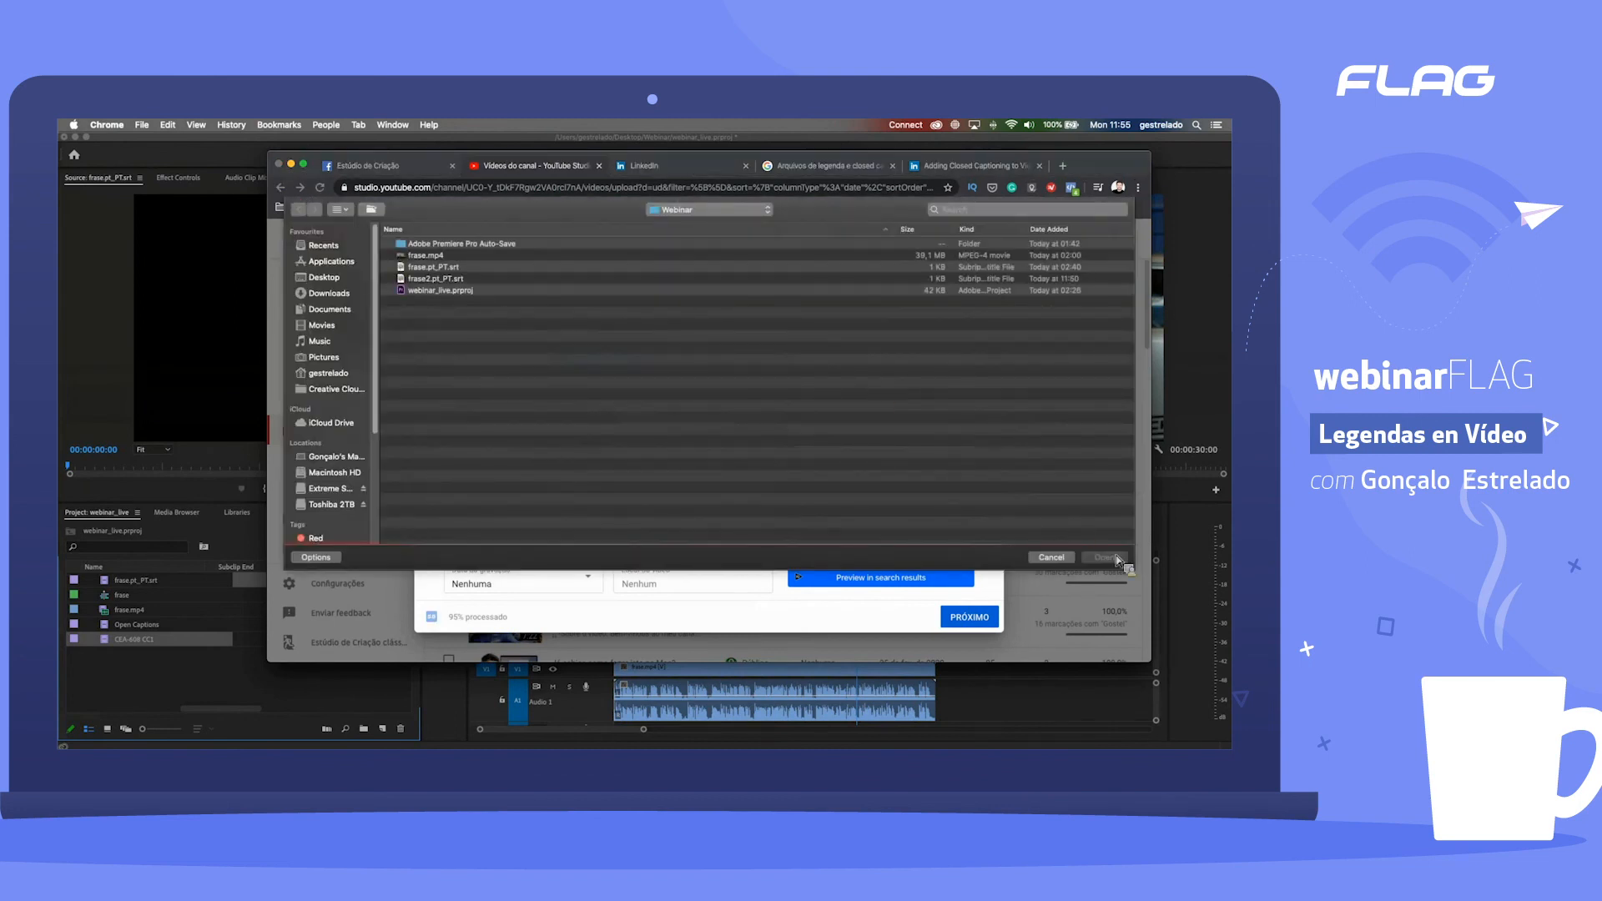
left_click(1115, 563)
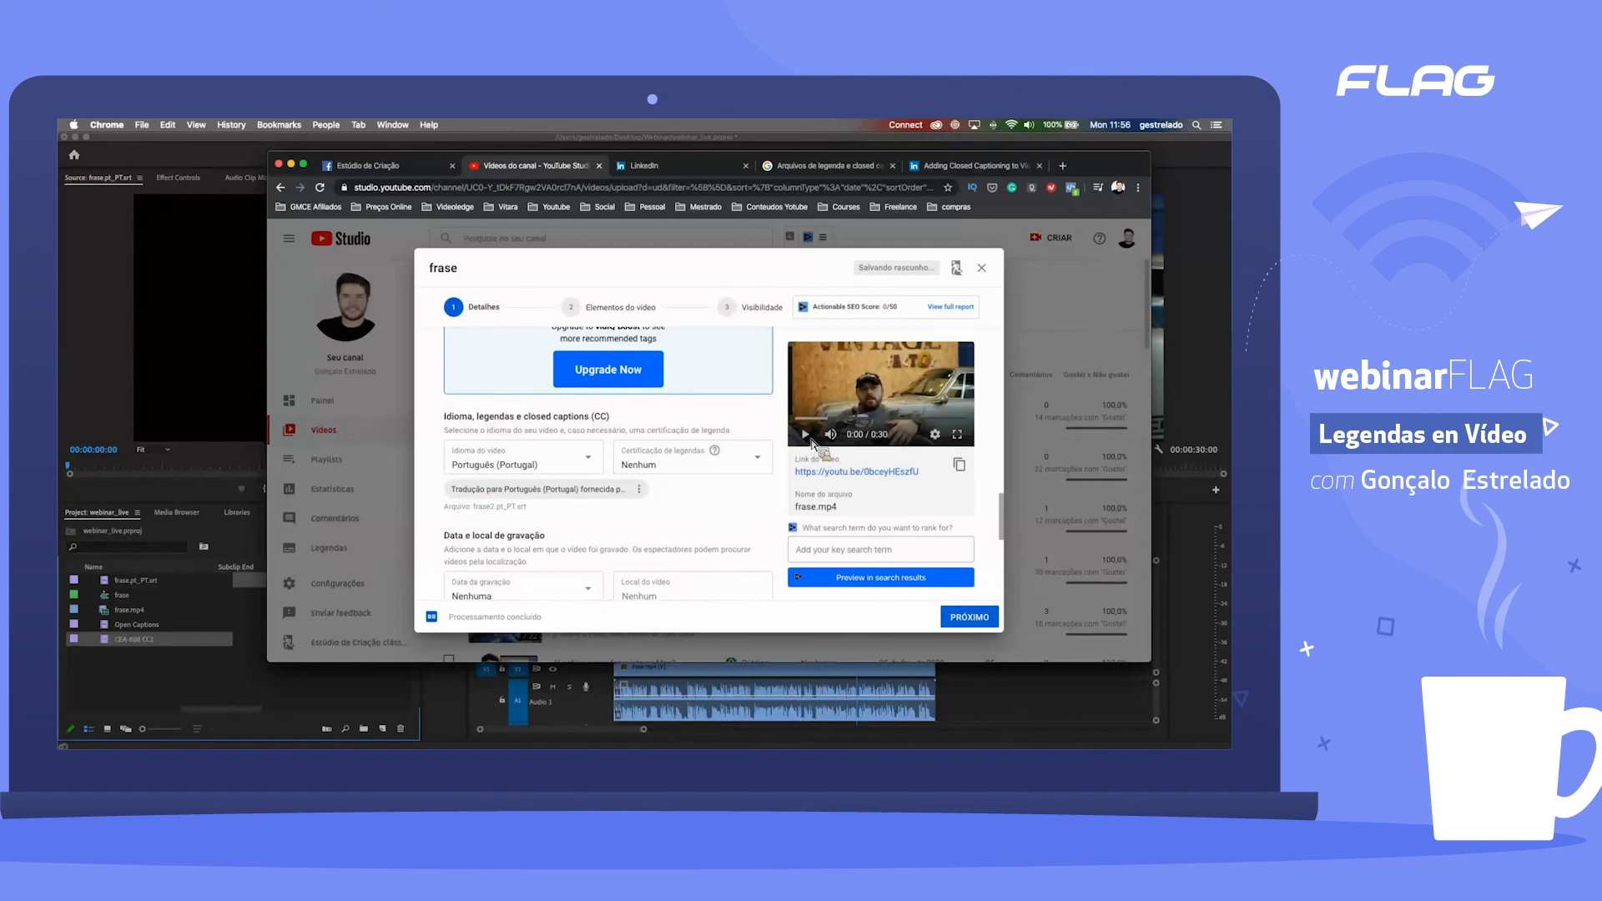
Step: Play the video preview, check the player settings and look over the video's title, description and thumbnail details
left_click(807, 435)
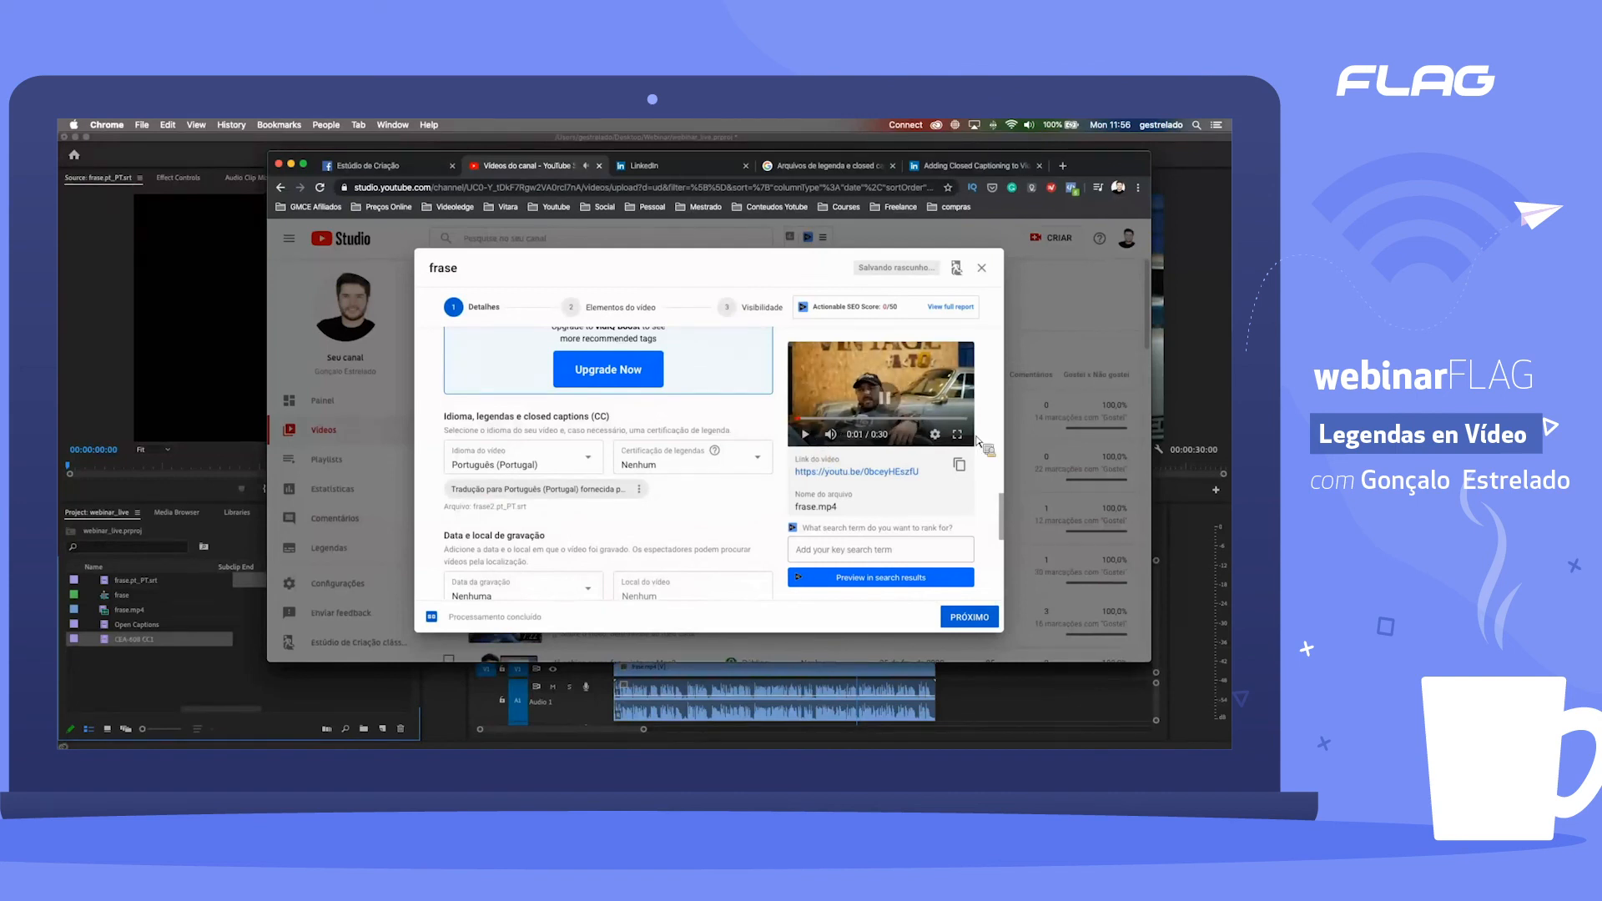
left_click(935, 435)
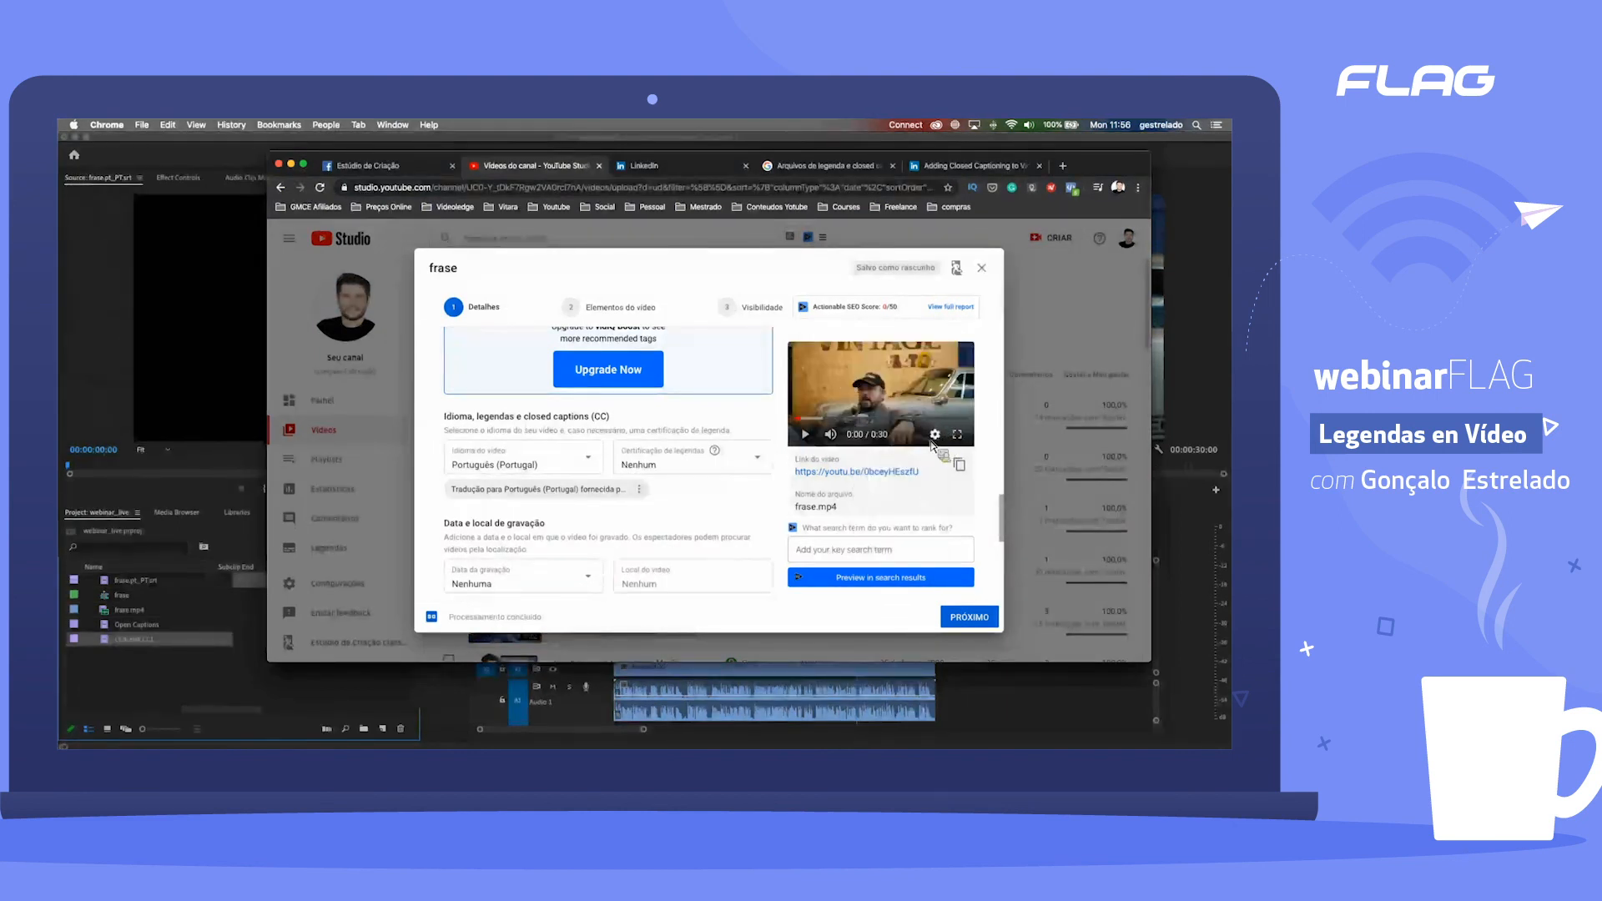
left_click(547, 527)
scroll(647, 453, "up", 2)
scroll(635, 425, "up", 3)
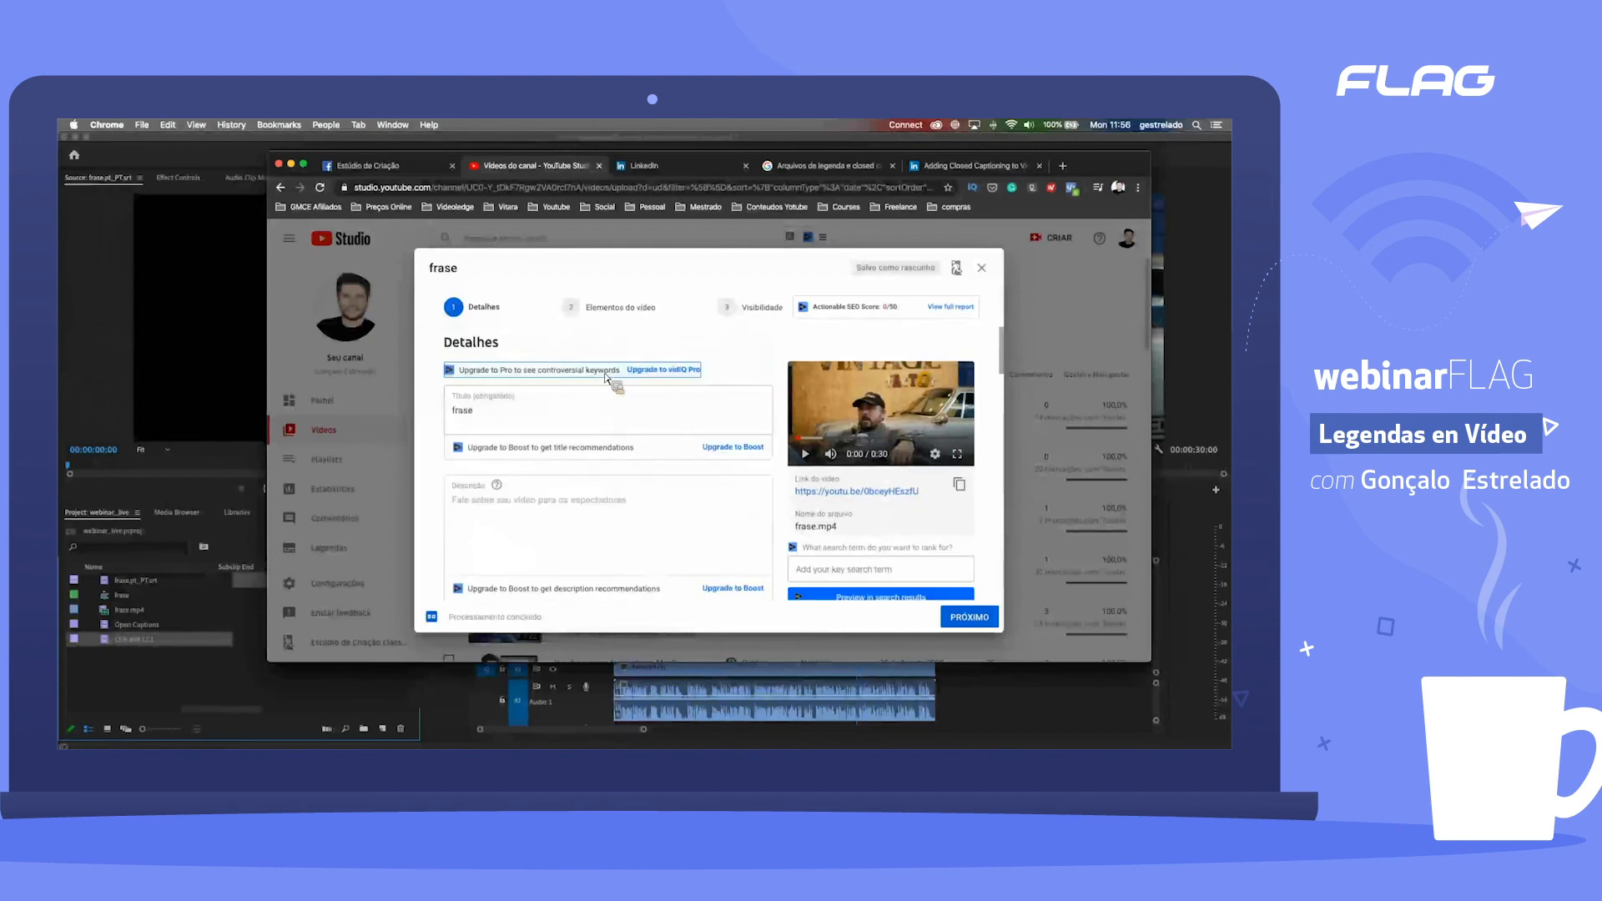
scroll(609, 433, "down", 5)
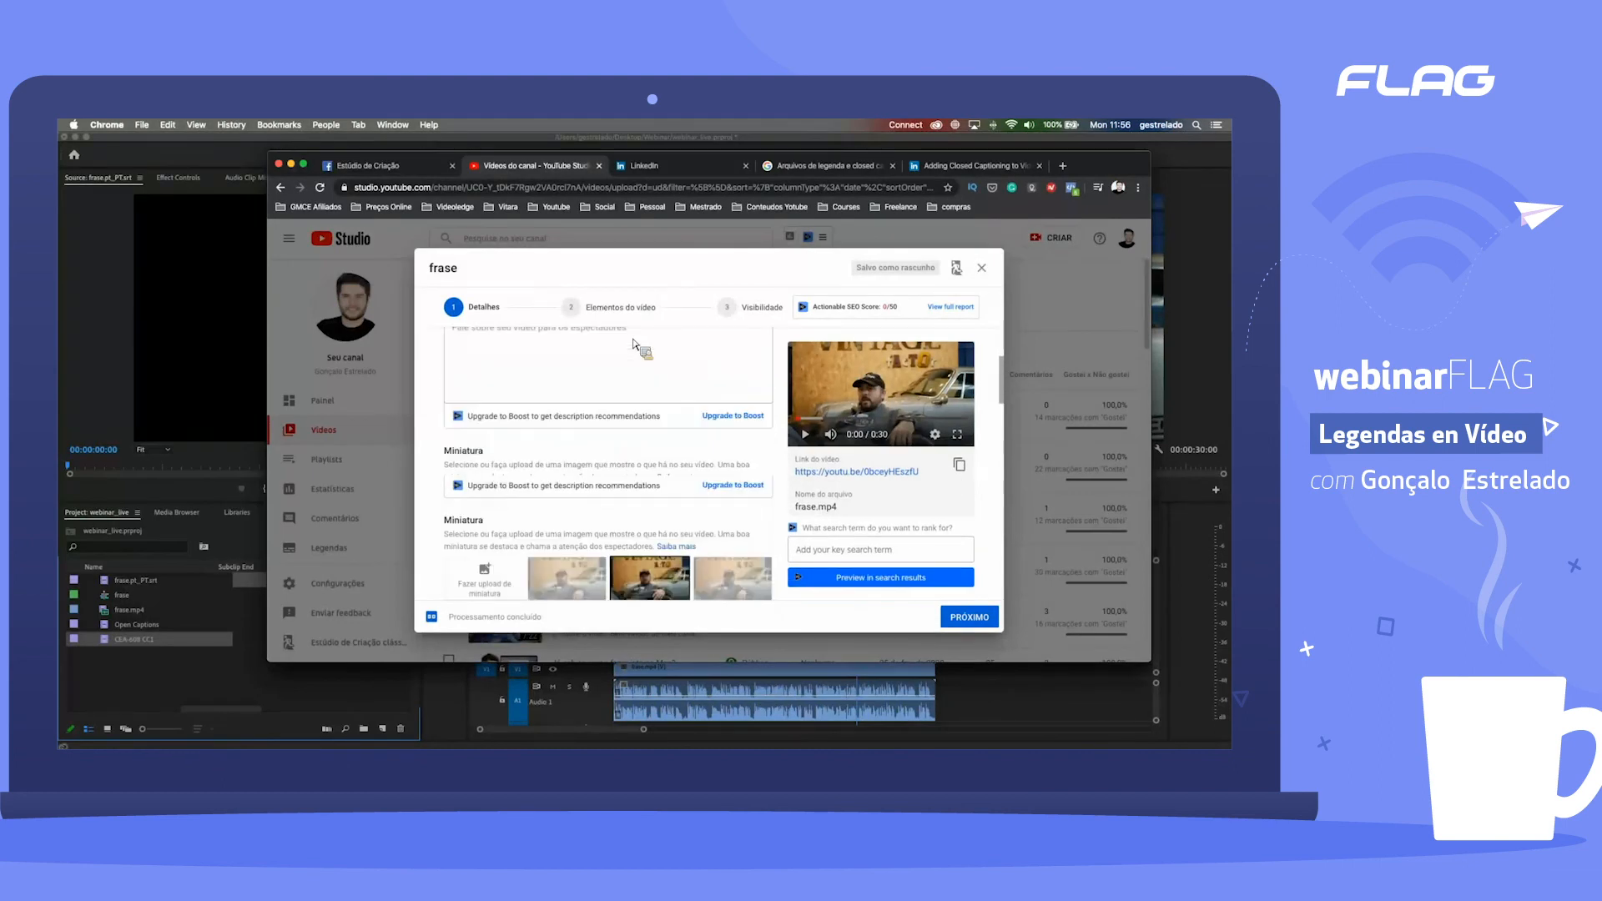
Step: Look at the video elements, set the visibility to Privado and return to the video elements
left_click(644, 323)
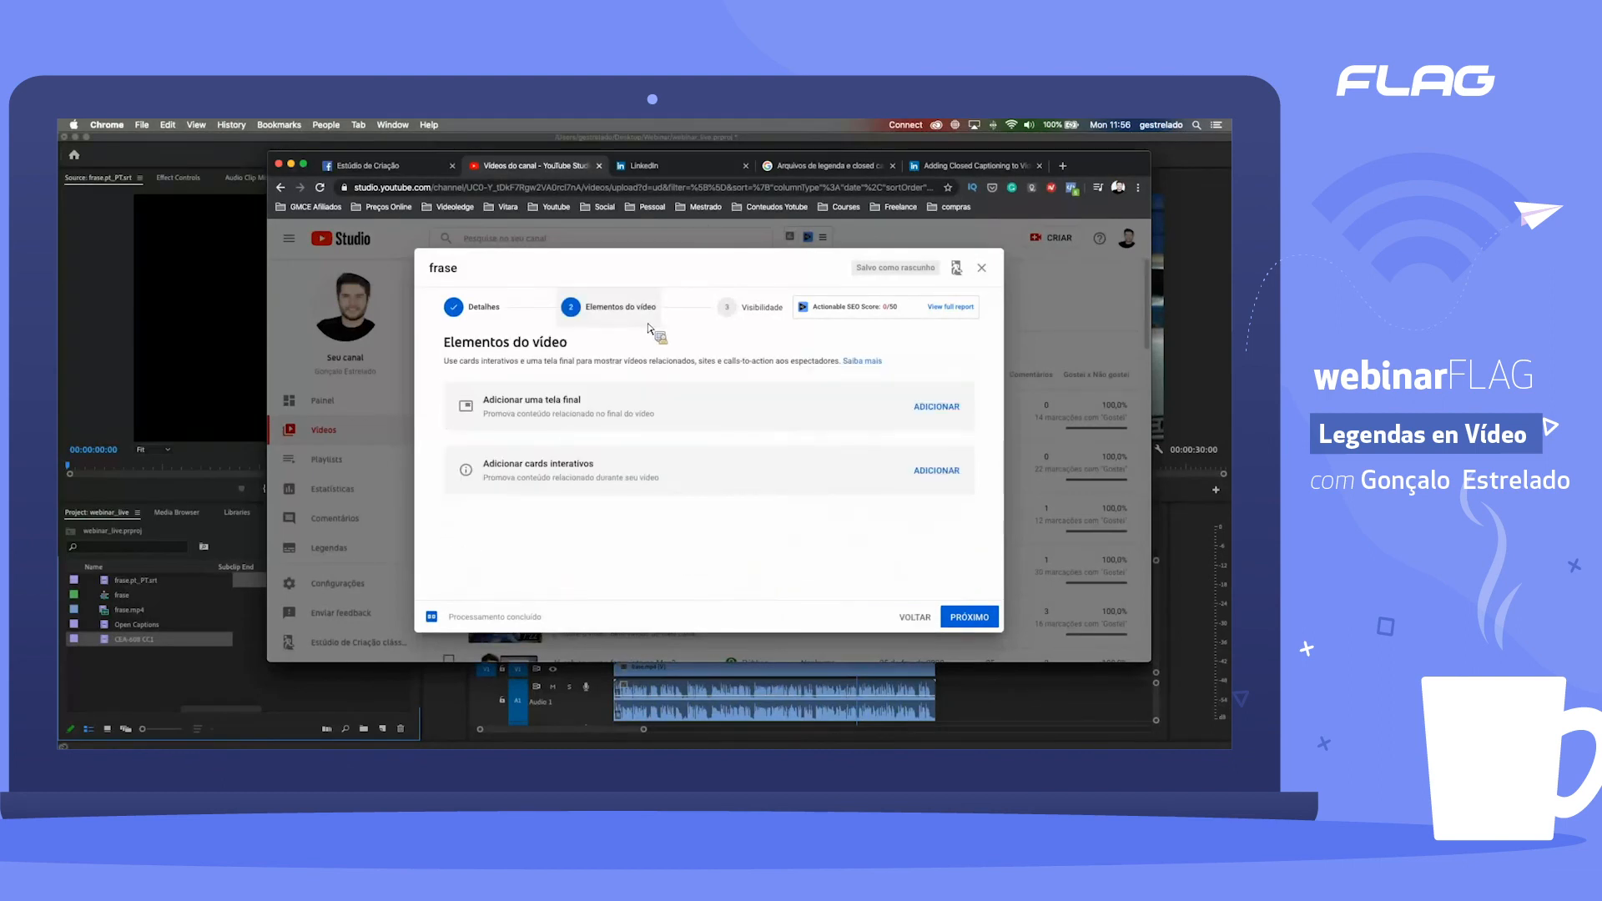
left_click(769, 325)
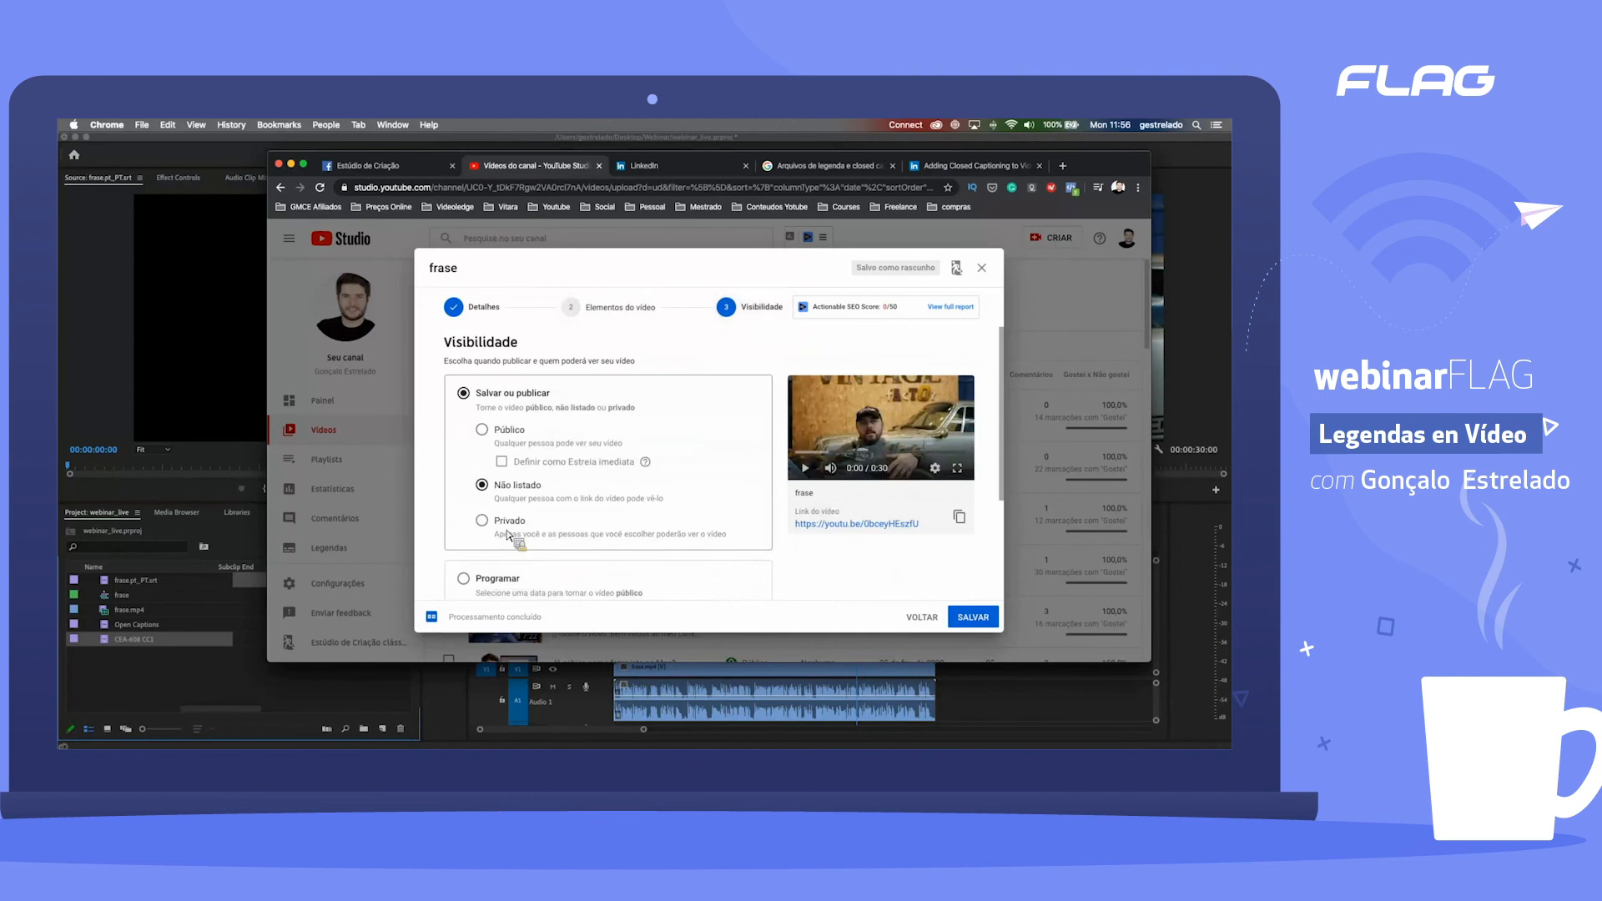
left_click(482, 521)
left_click(584, 317)
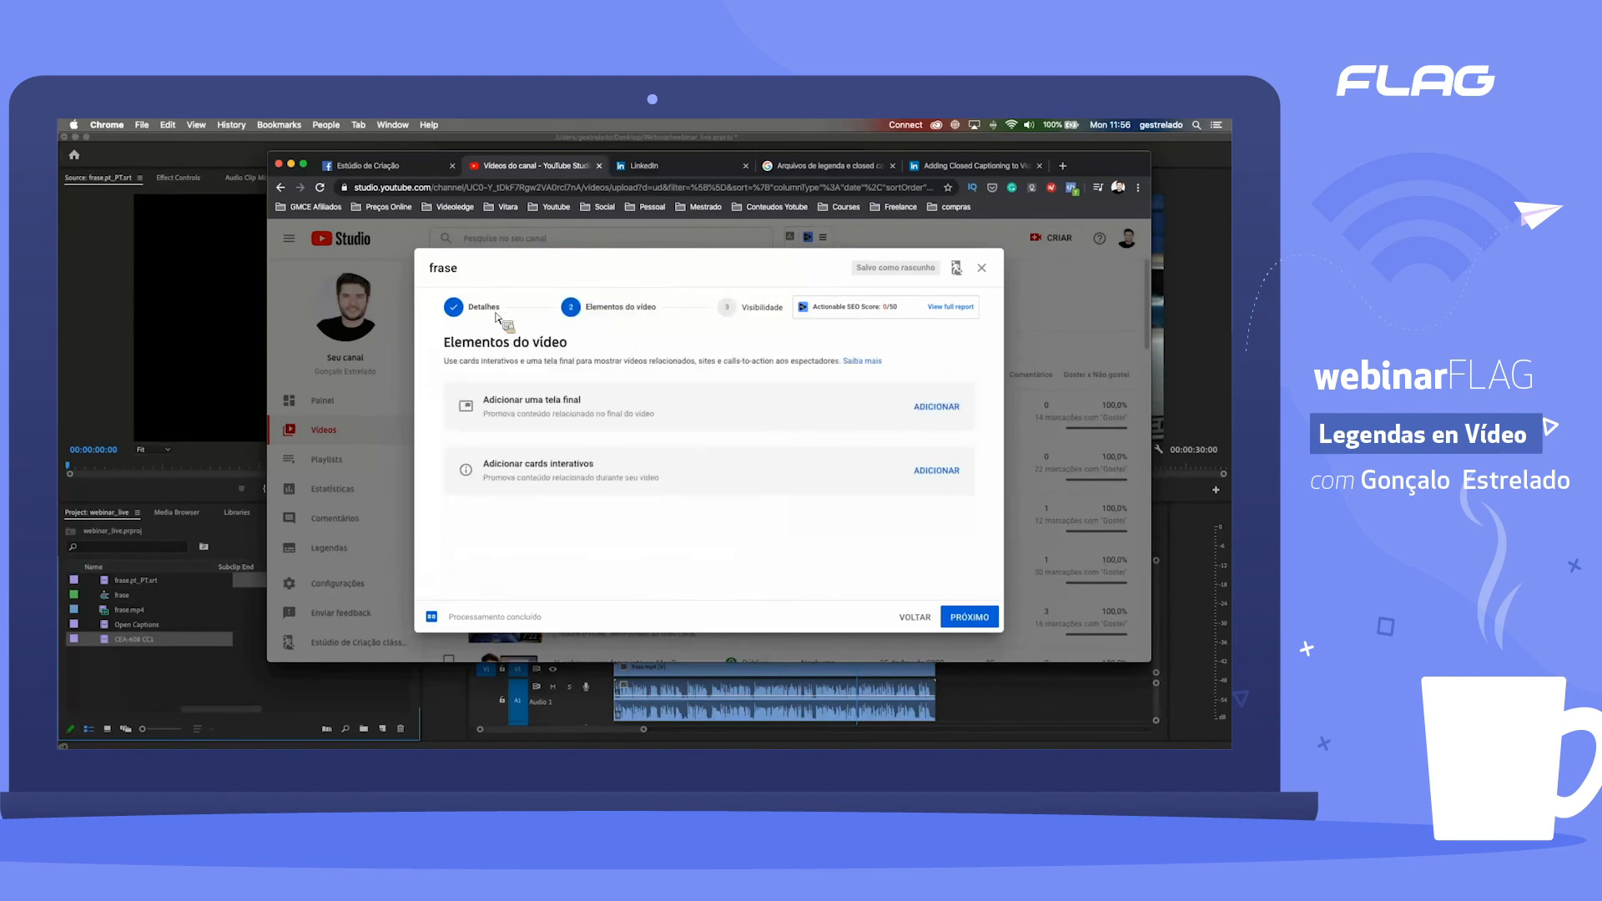
Step: Review the video's details and visibility settings, then save it with the visibility Privado
left_click(476, 309)
left_click(525, 513)
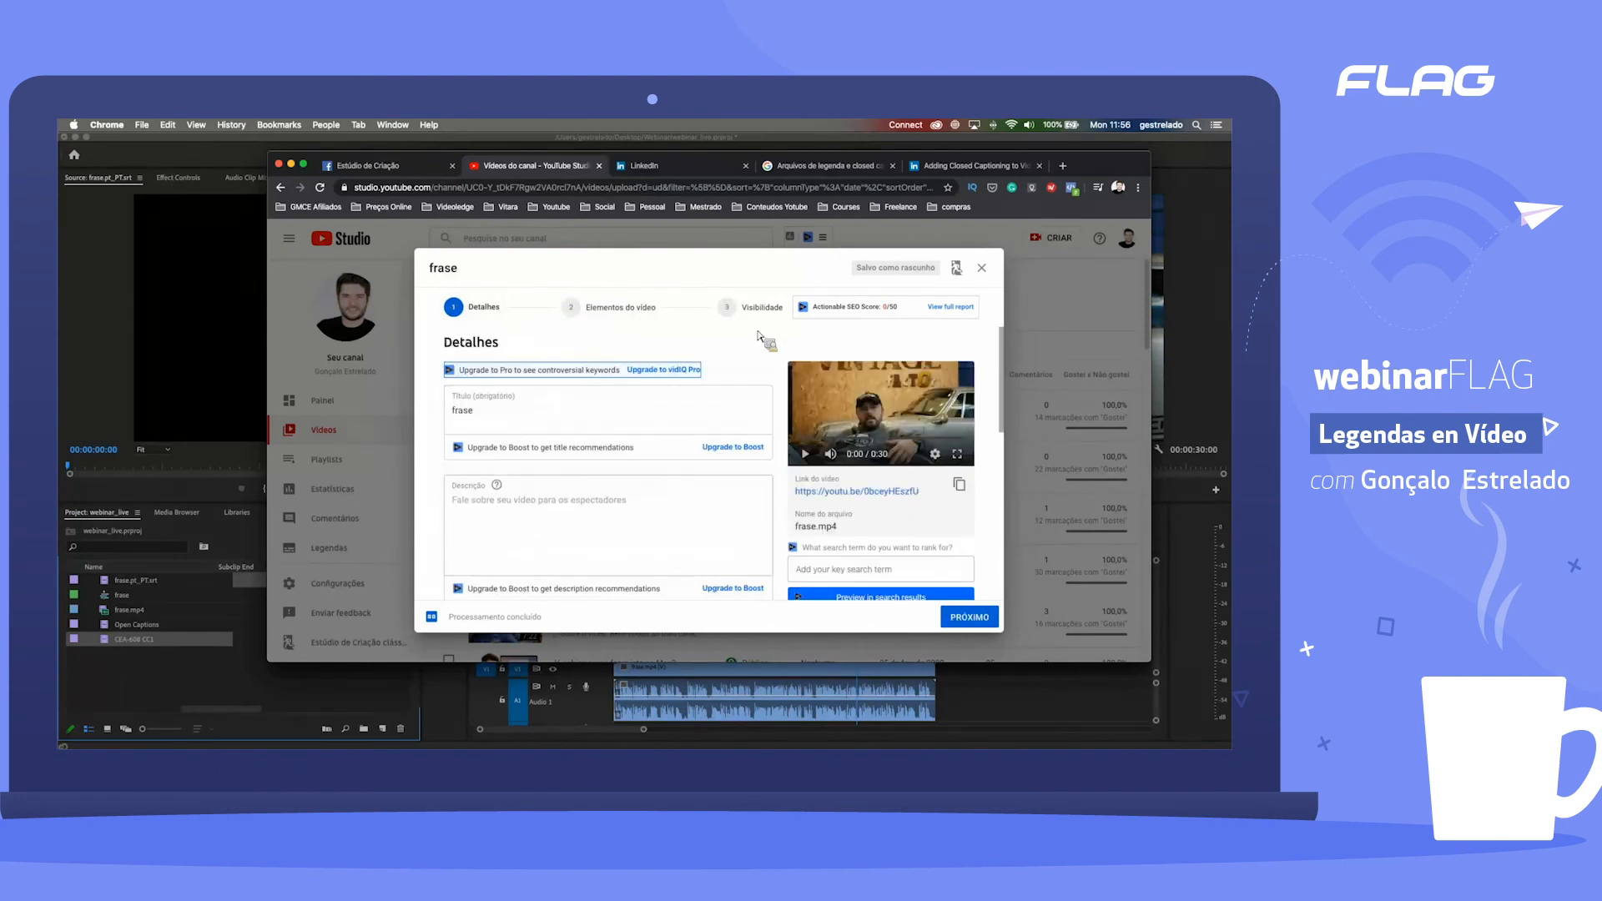
left_click(746, 308)
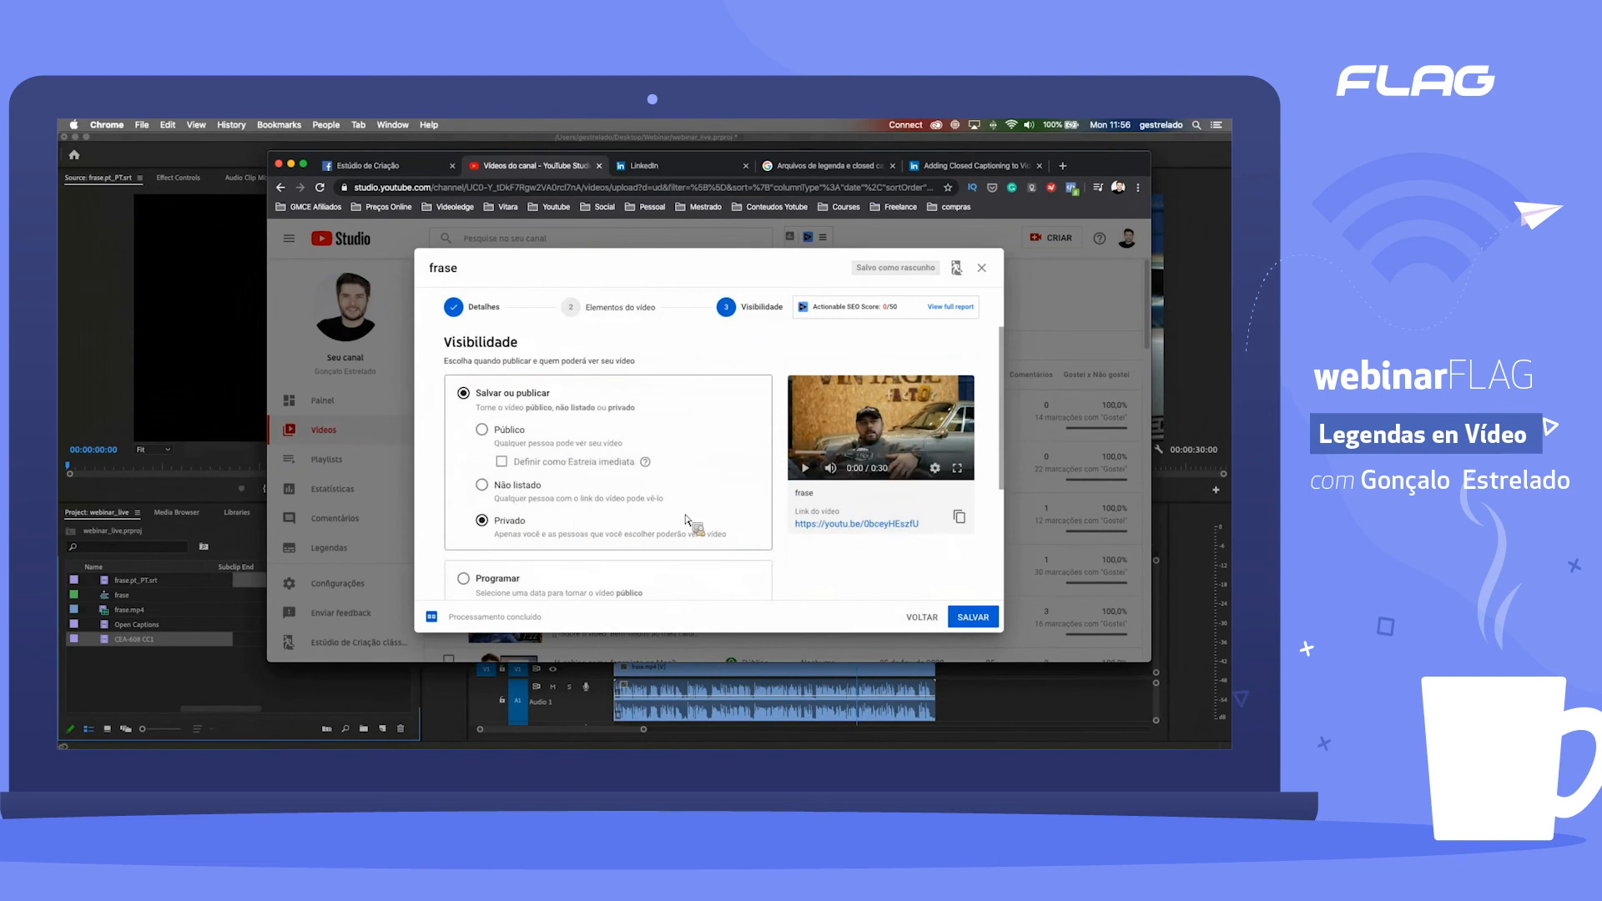
scroll(686, 519, "down", 1)
left_click(988, 615)
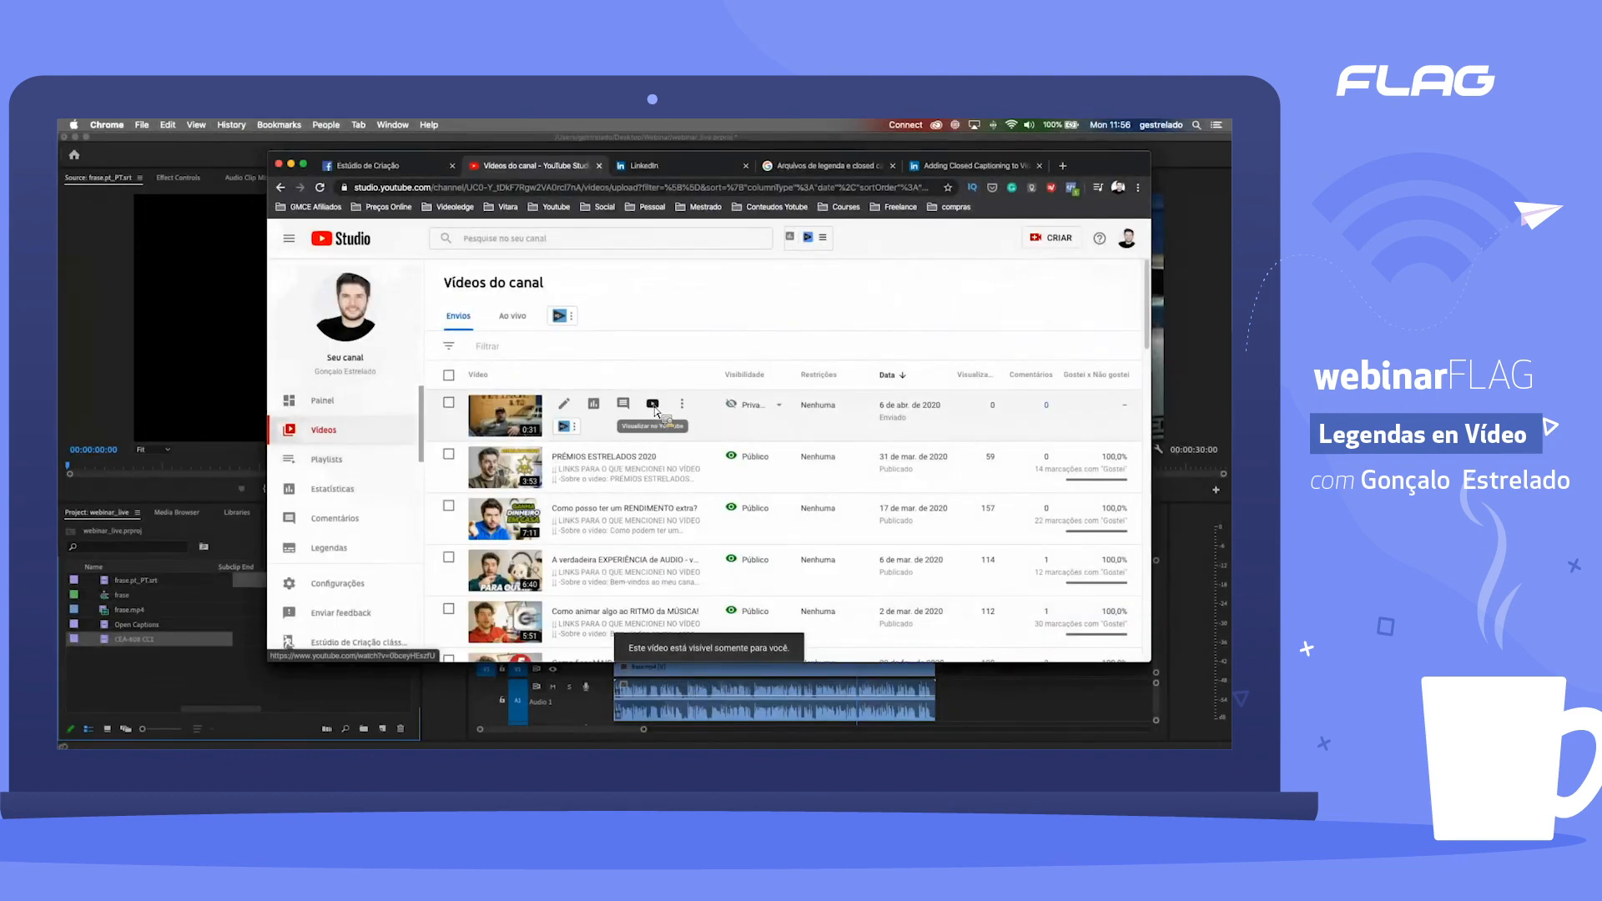
Step: Open the frase video on its YouTube watch page and play it to check the Portuguese captions
left_click(653, 406)
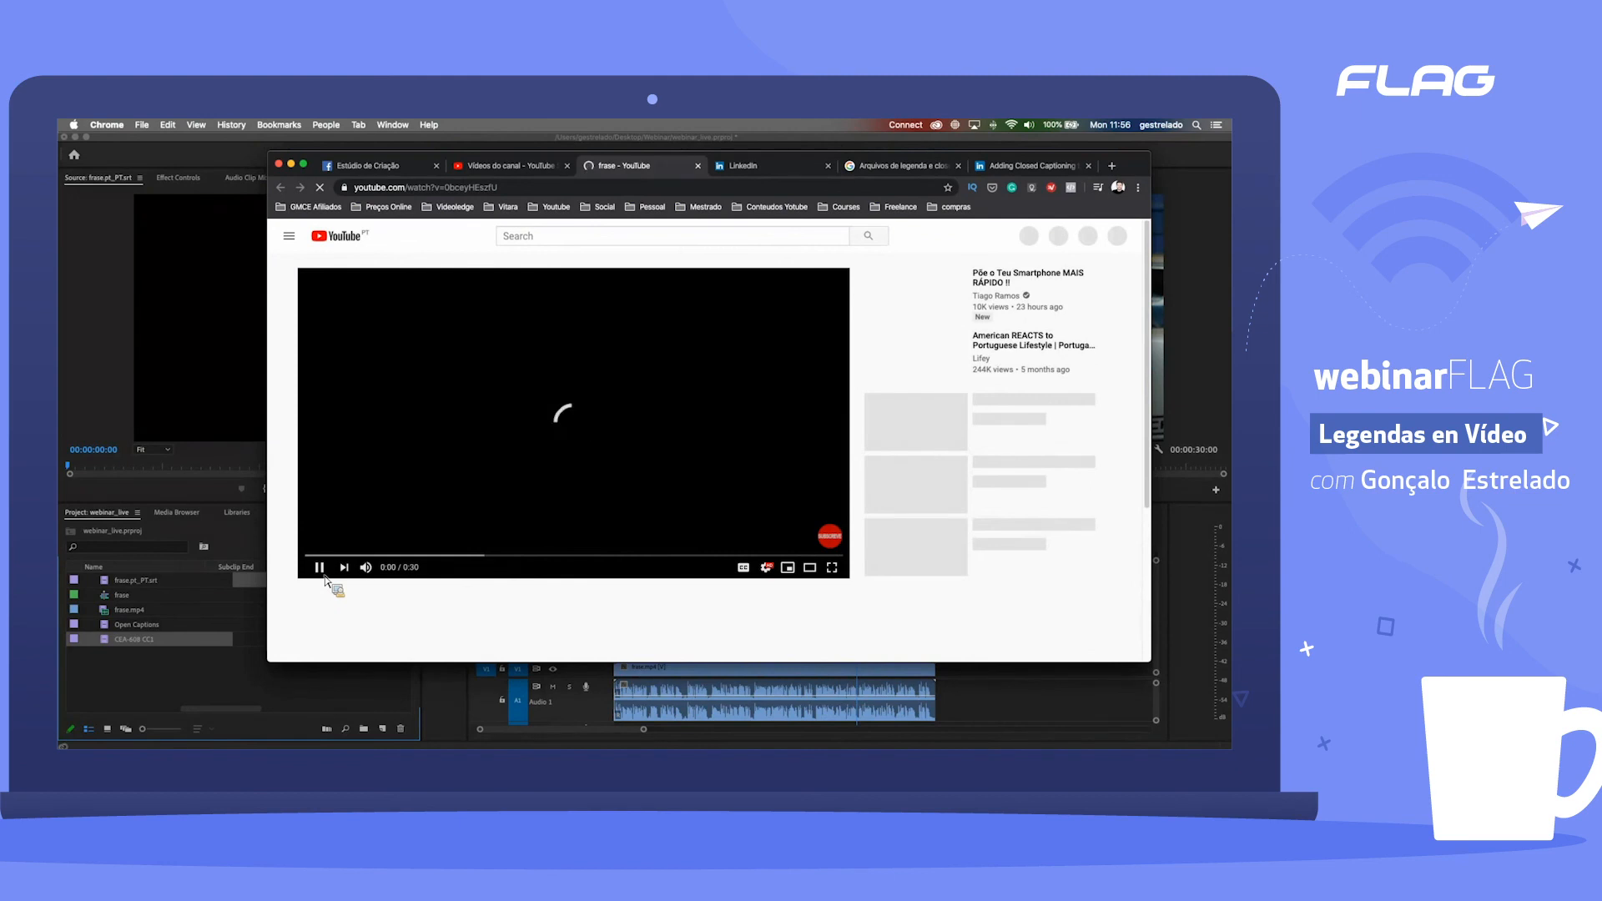
left_click(748, 573)
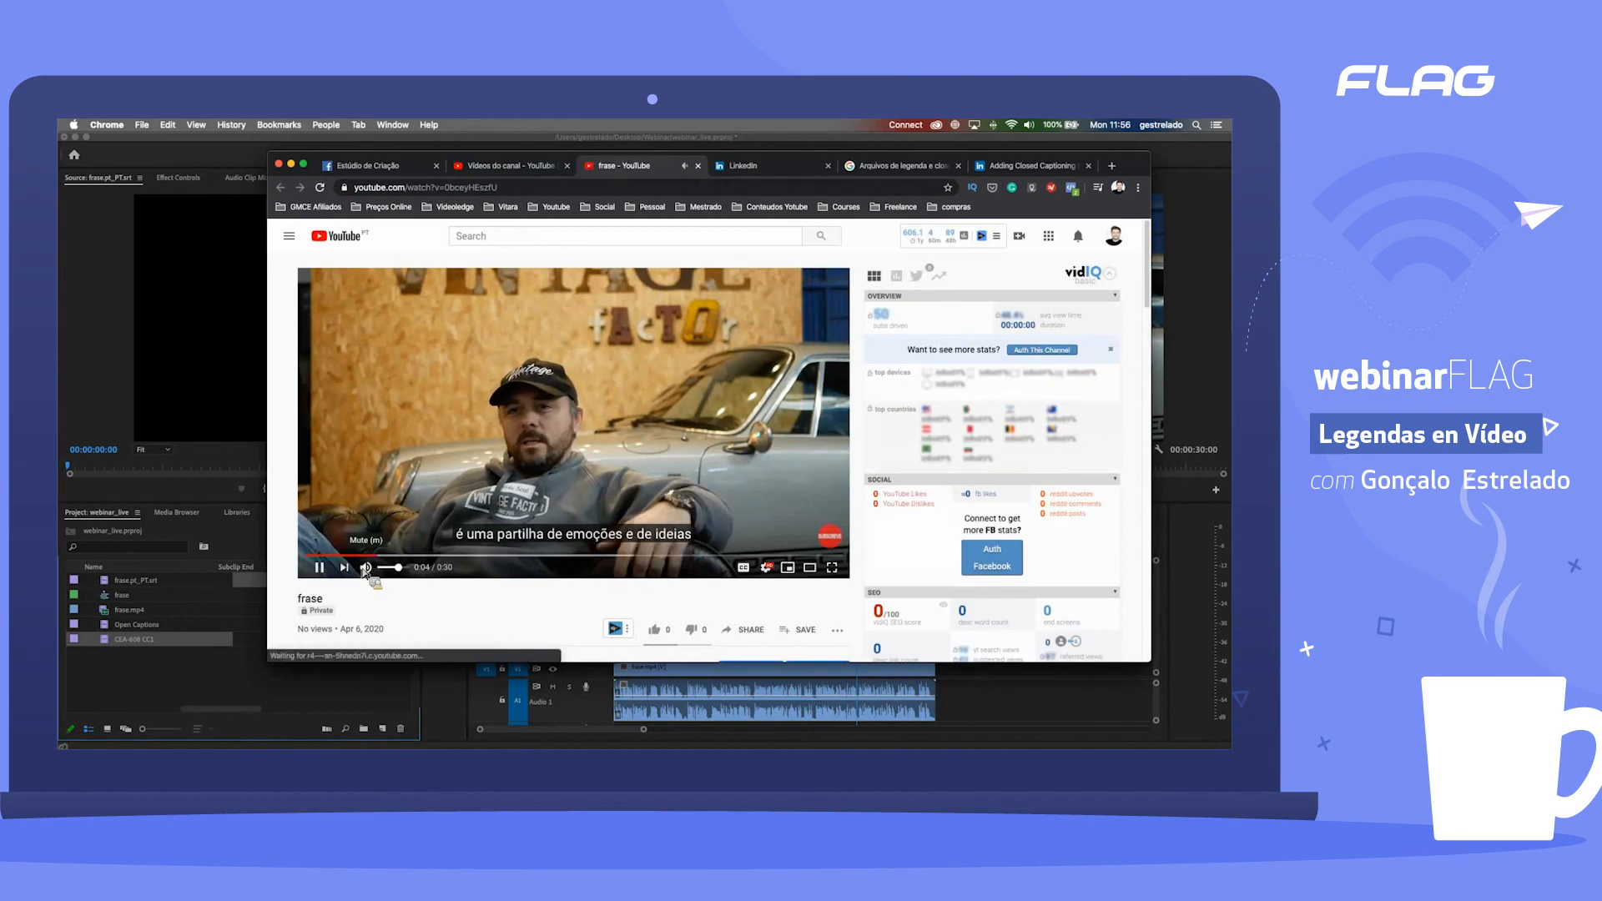
left_click(318, 568)
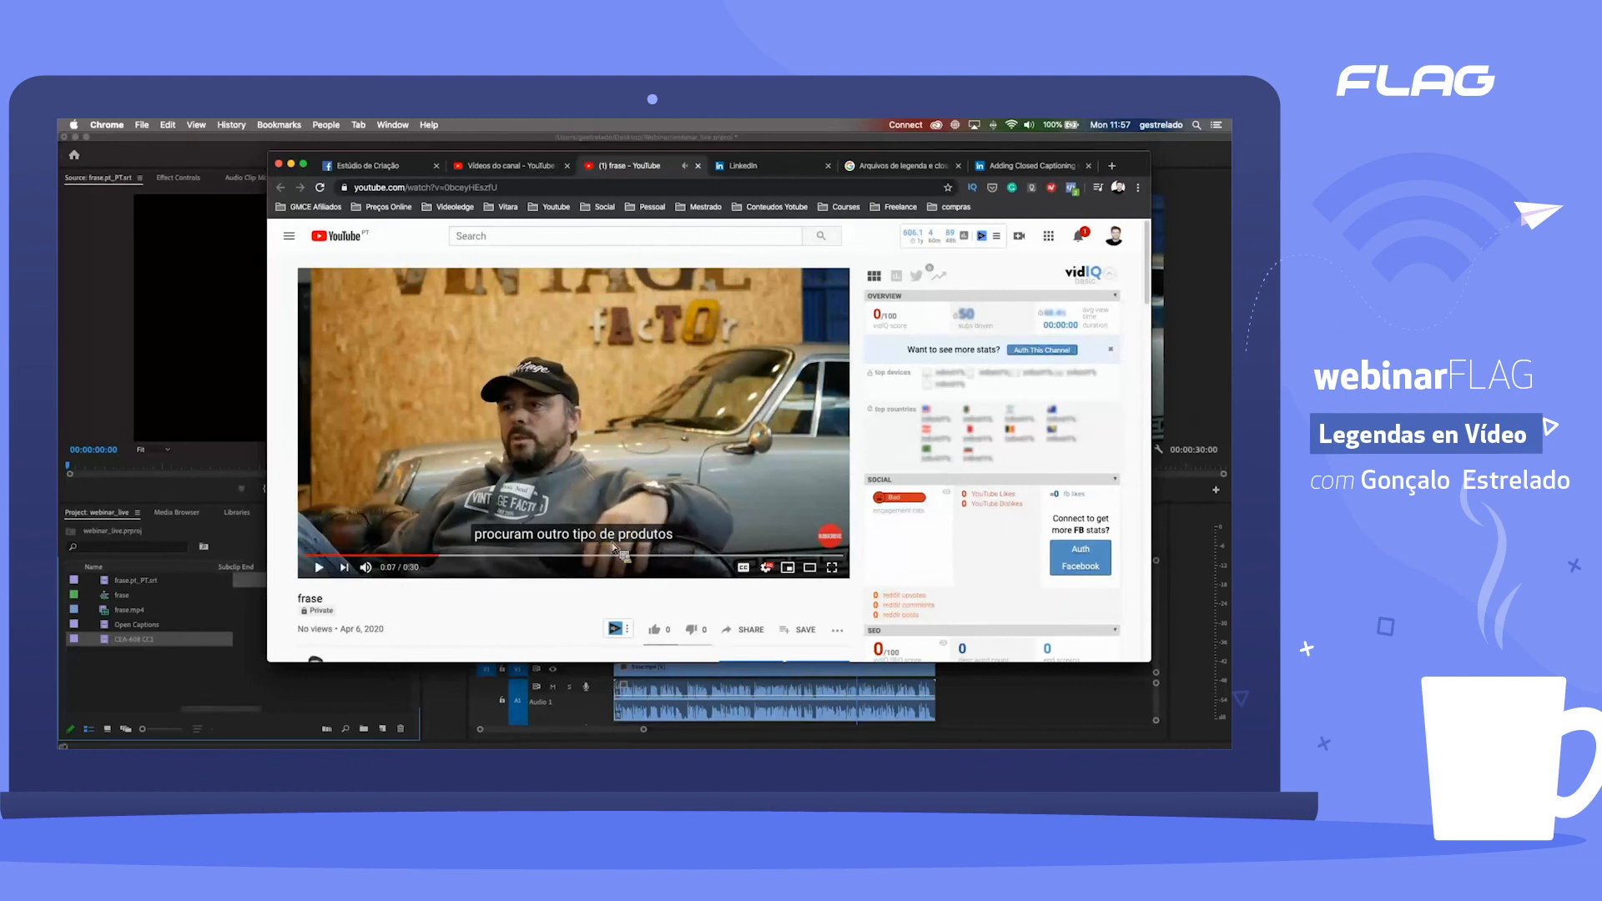
left_click(320, 568)
left_click(319, 568)
left_click(743, 567)
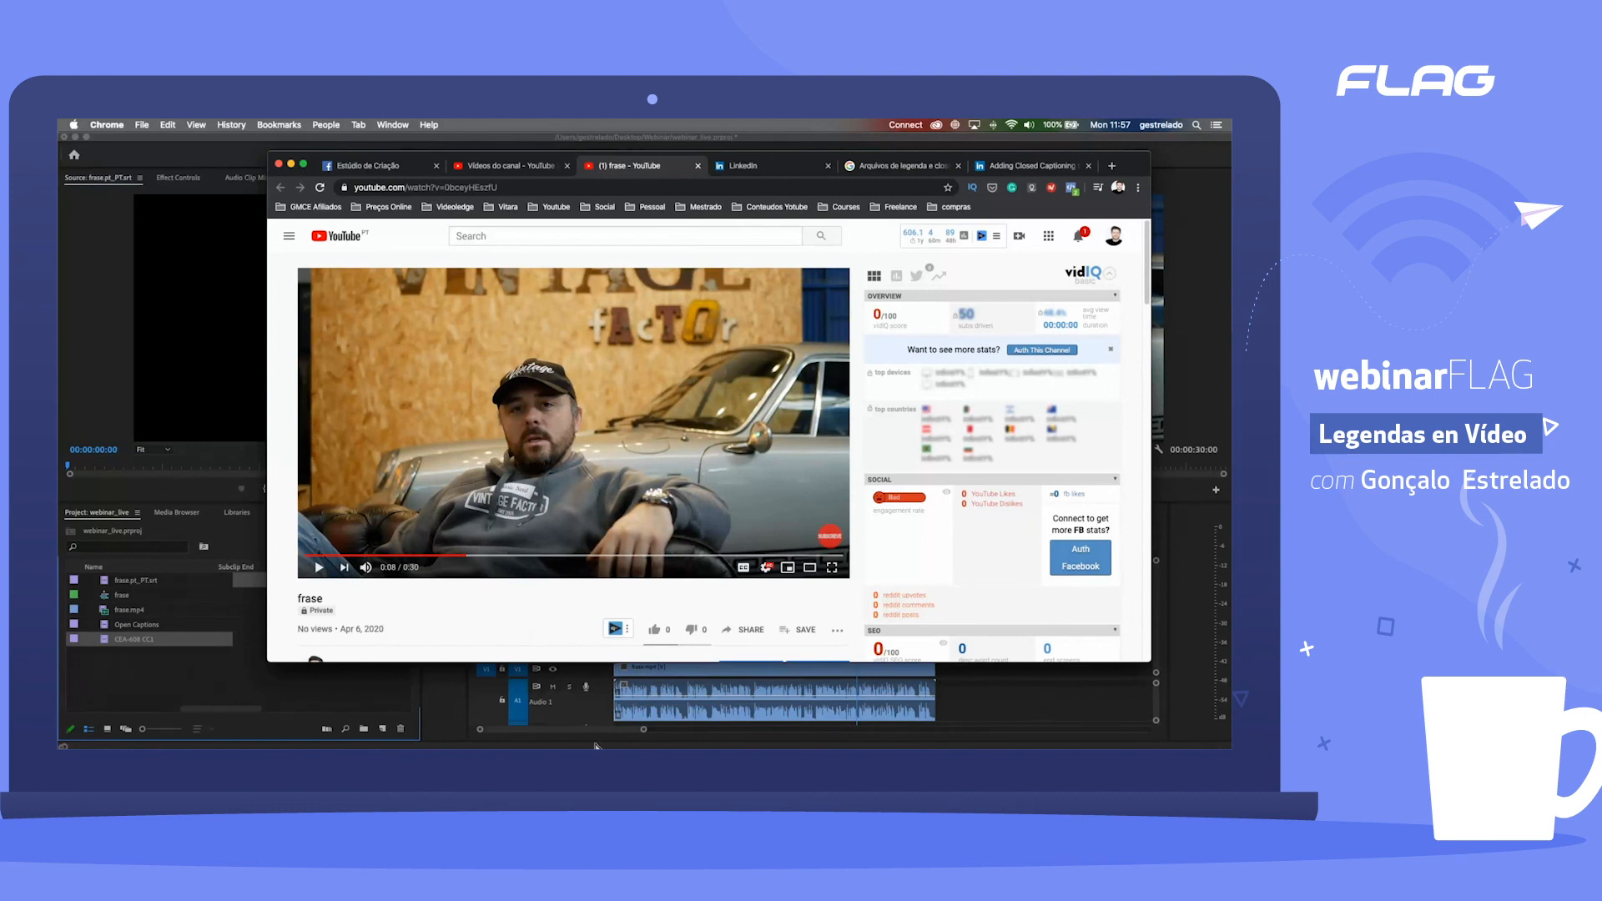
Step: Switch to the open frase.pt_PT.srt document in TextEdit and copy its entire caption text
key("ctrl+Up")
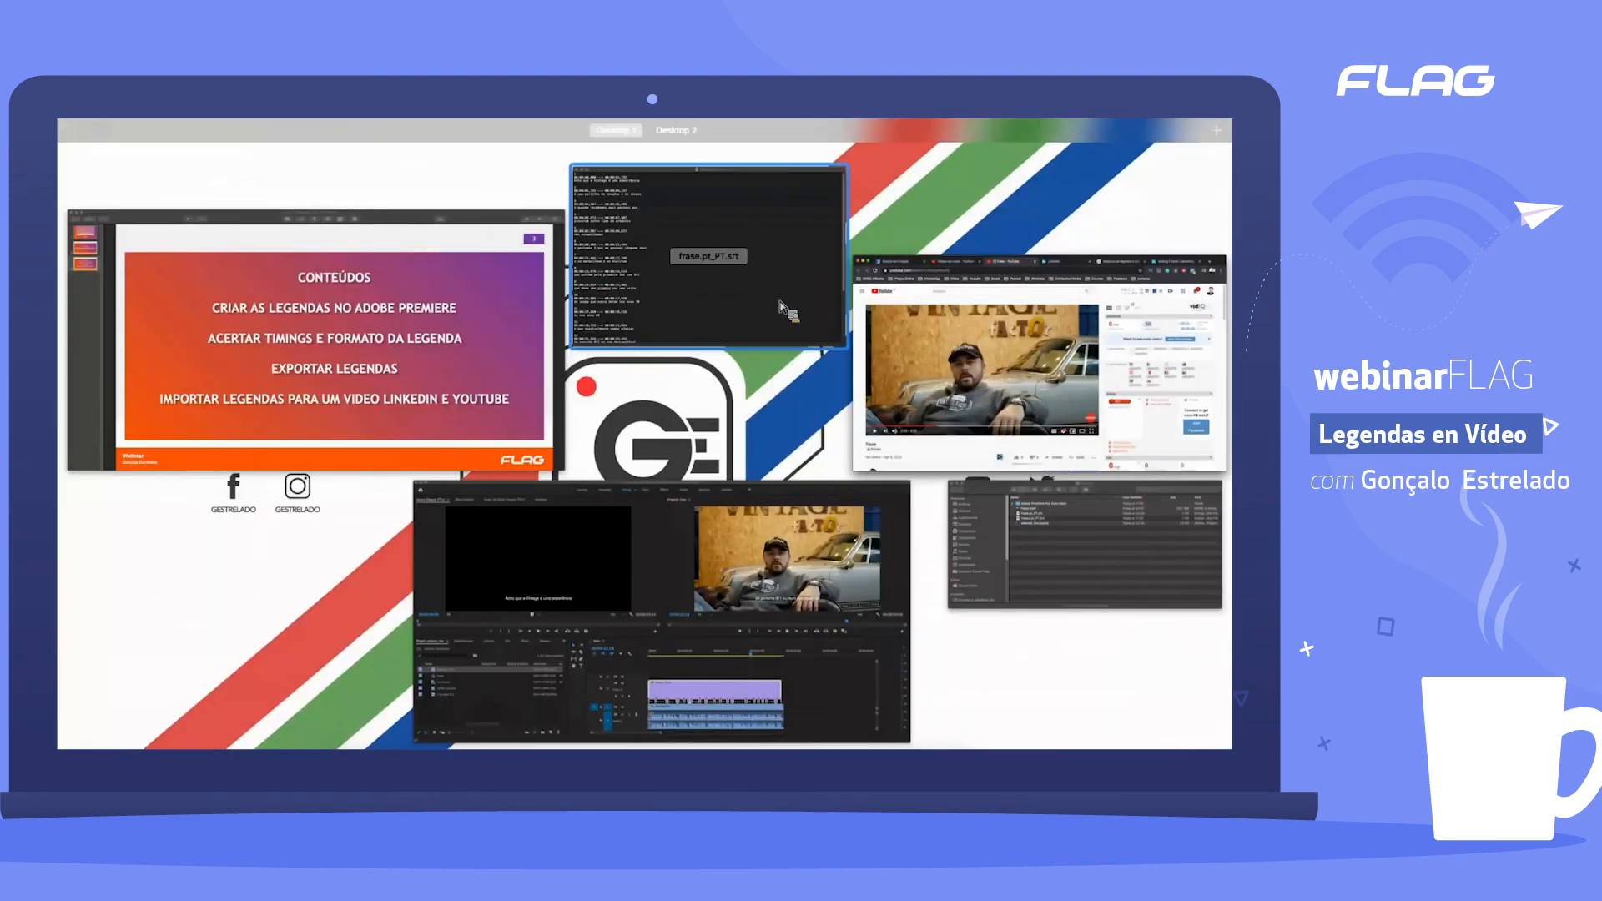
left_click(781, 307)
left_click_drag(328, 210, 472, 606)
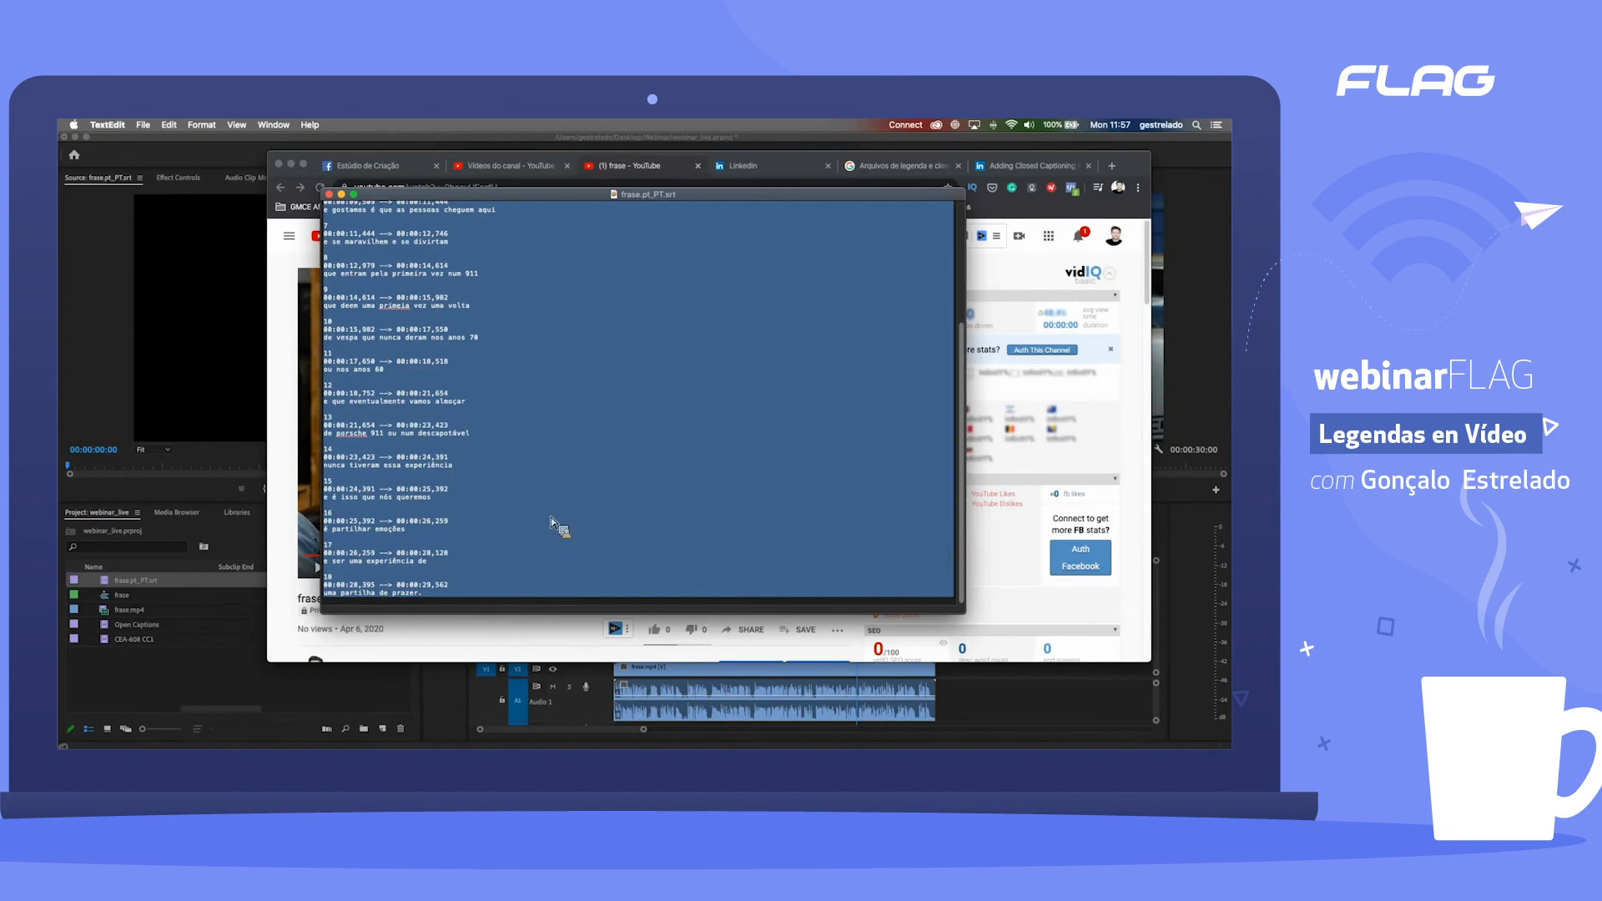
key("ctrl+Up")
key("ctrl+Up")
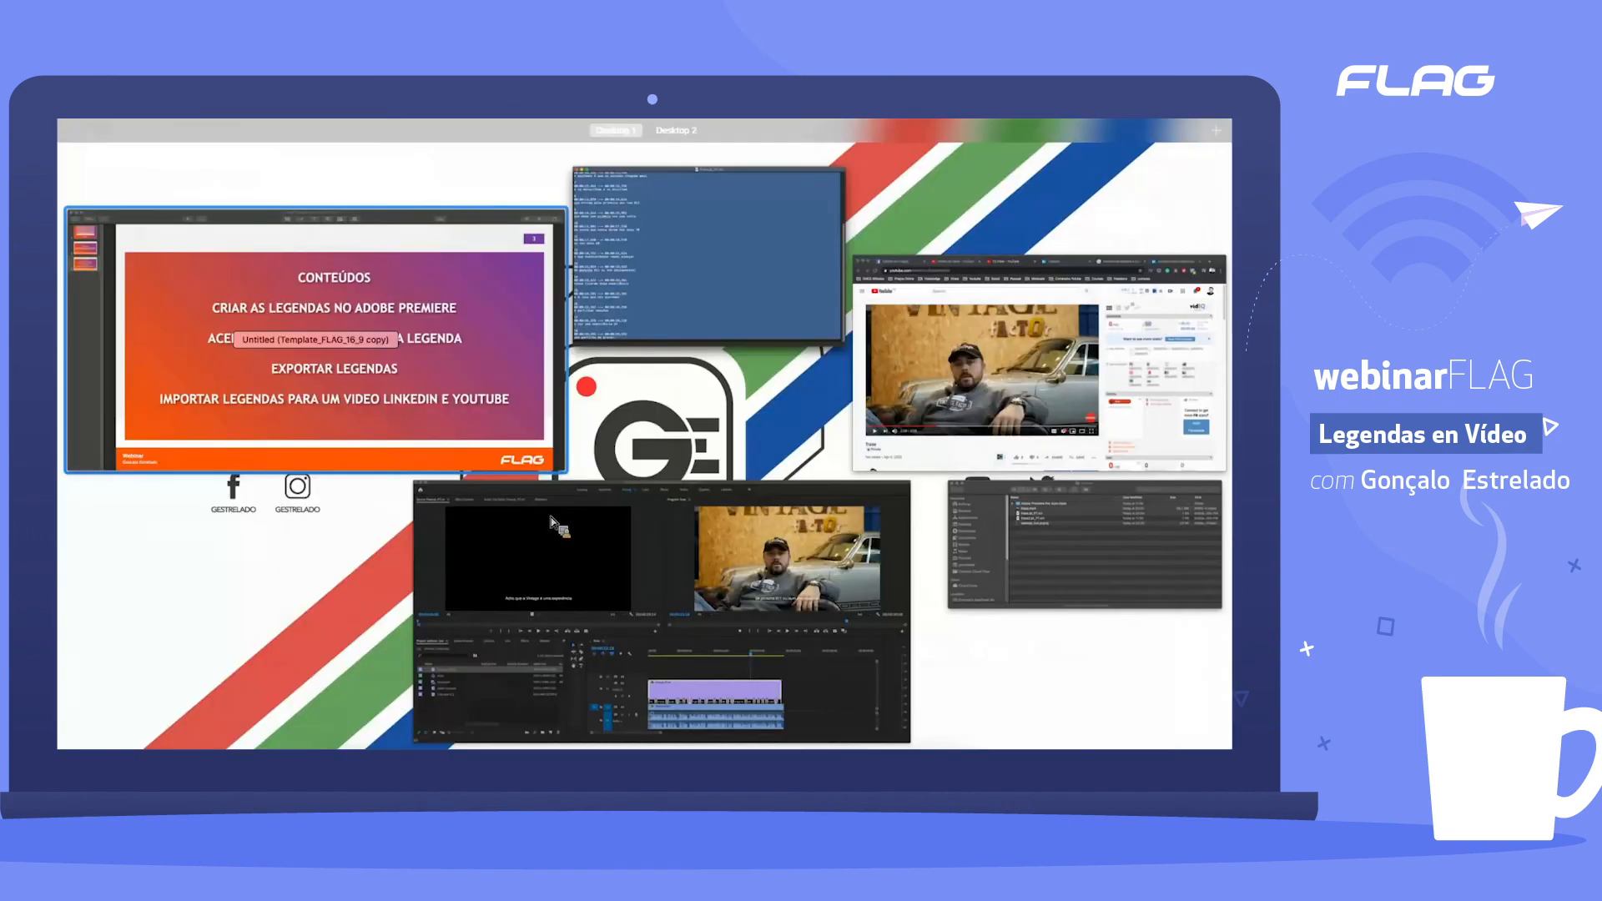
Step: Search Google for "tradutor" in a new Chrome tab and translate the copied captions from Portuguese to English
left_click(1112, 166)
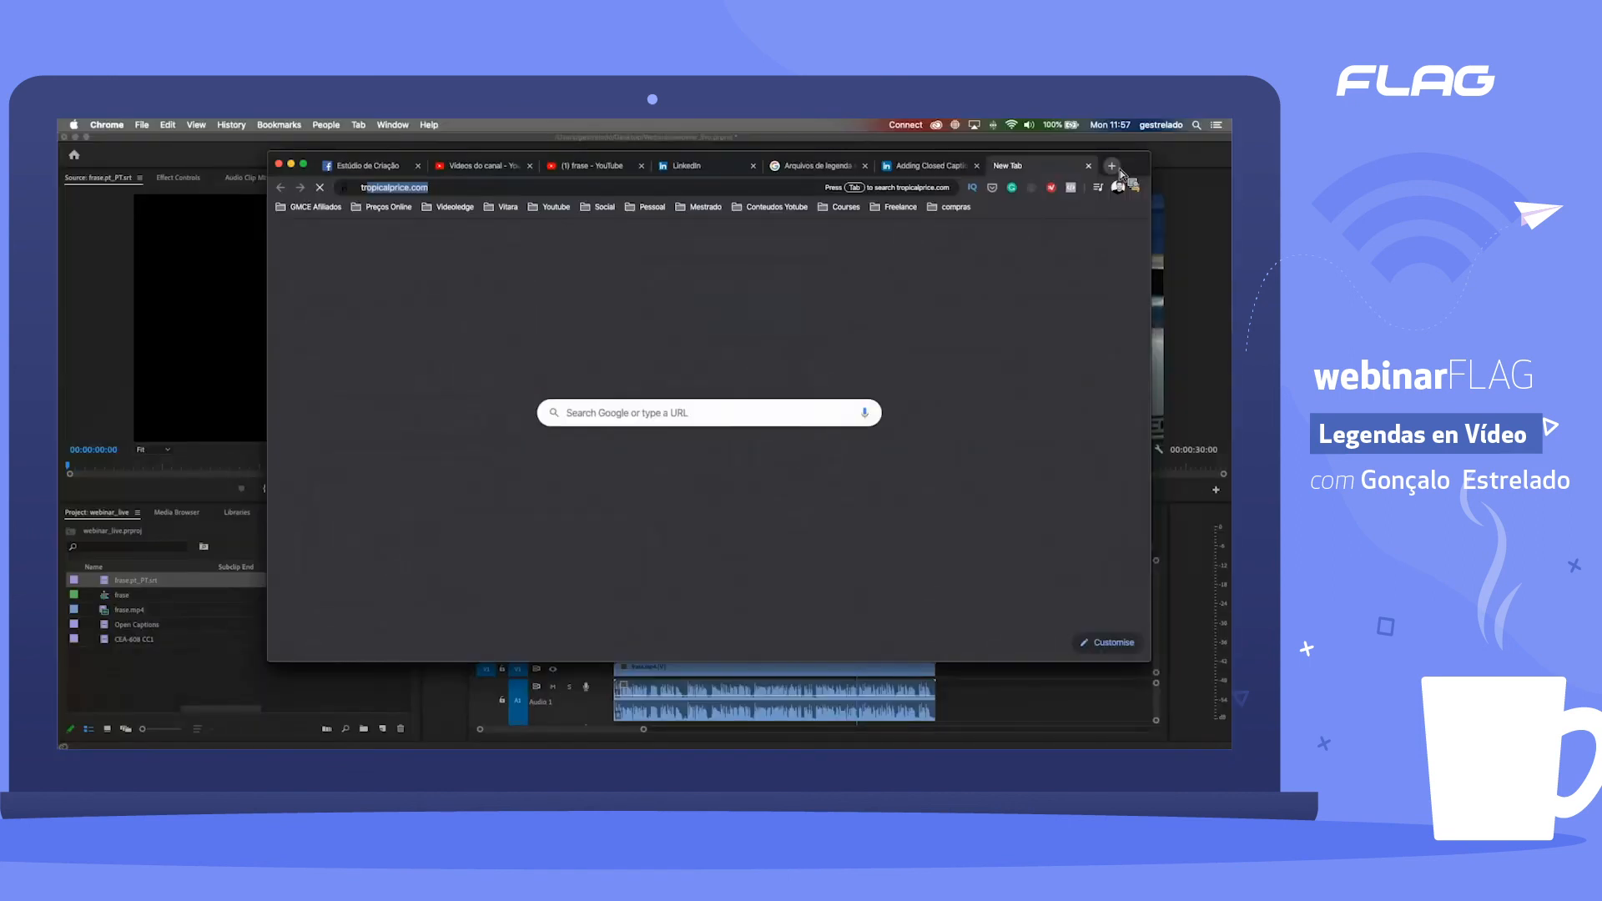
type("tradutor")
key("Return")
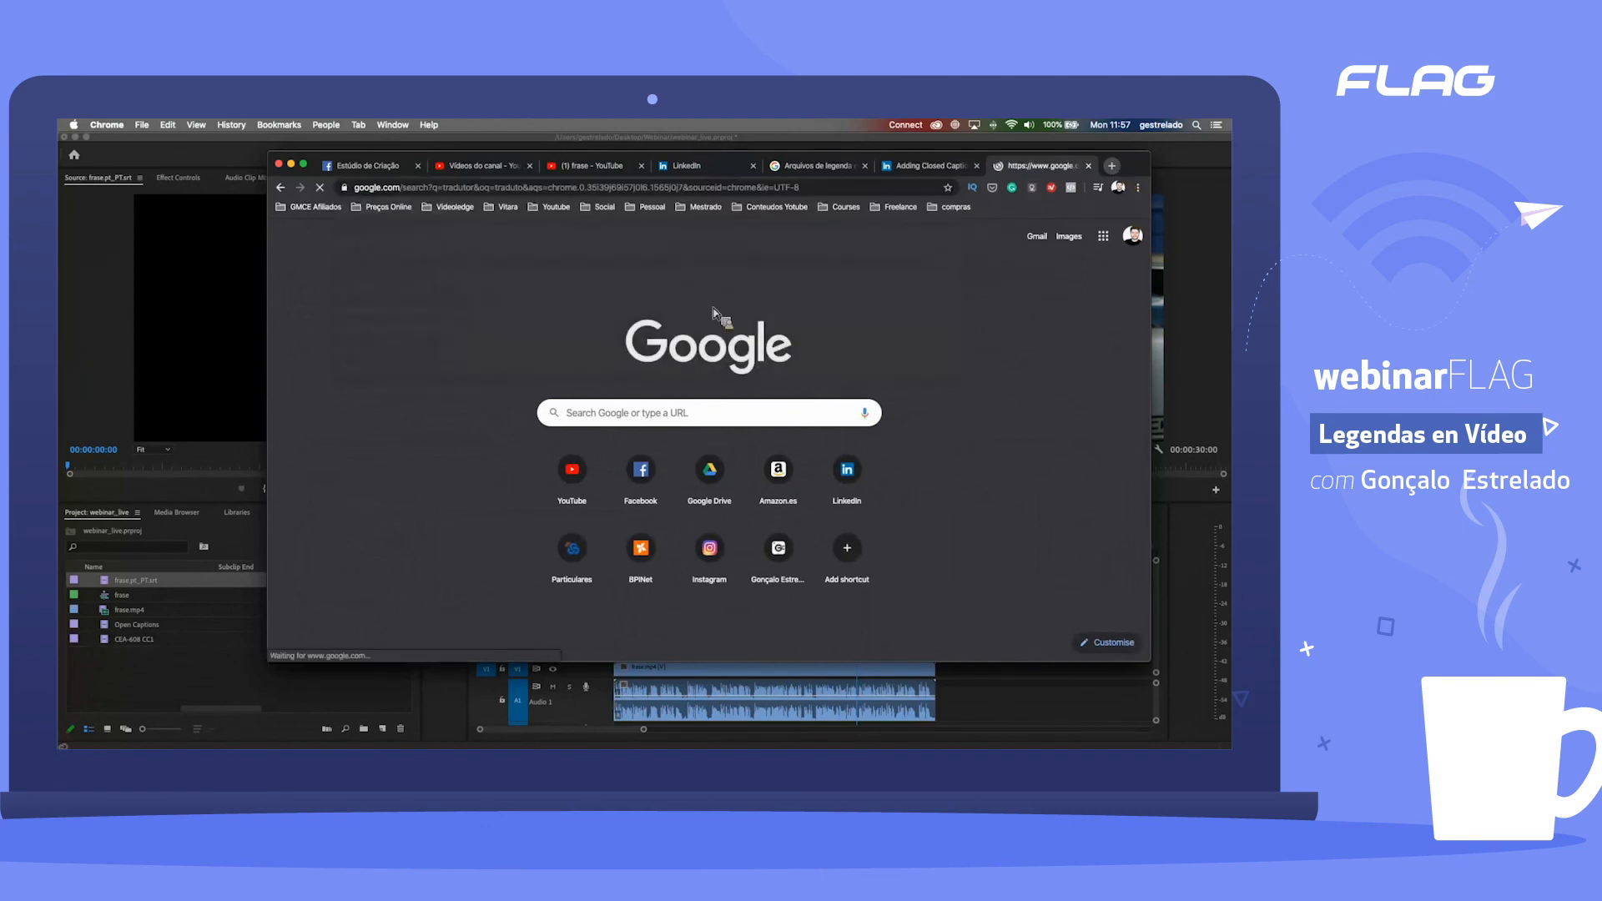
left_click(494, 343)
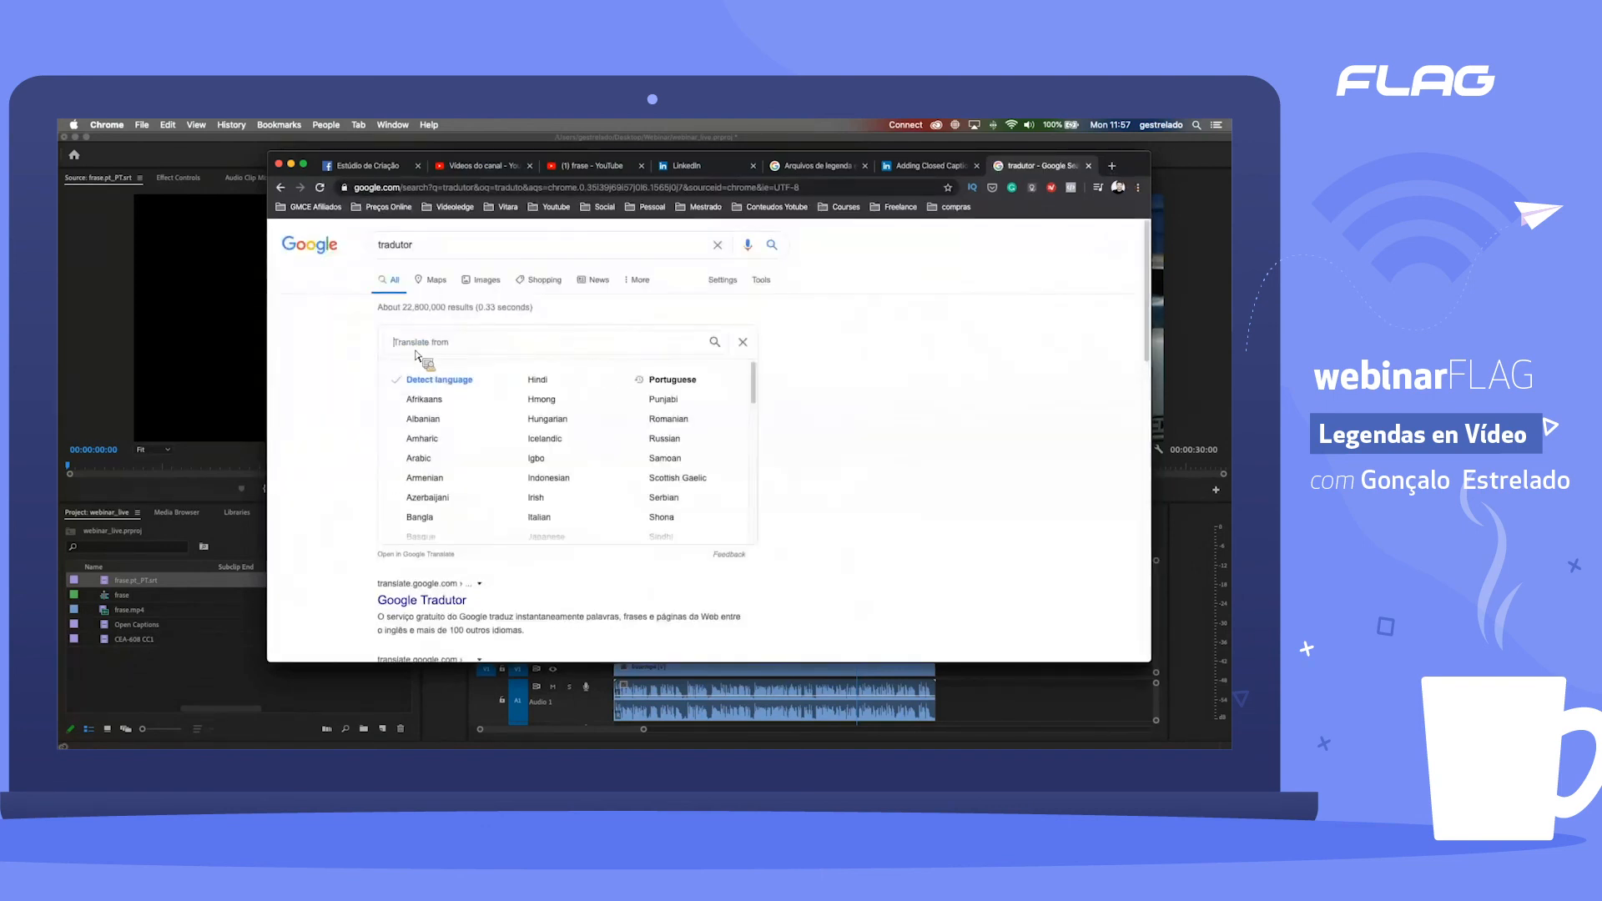
left_click_drag(547, 388, 621, 411)
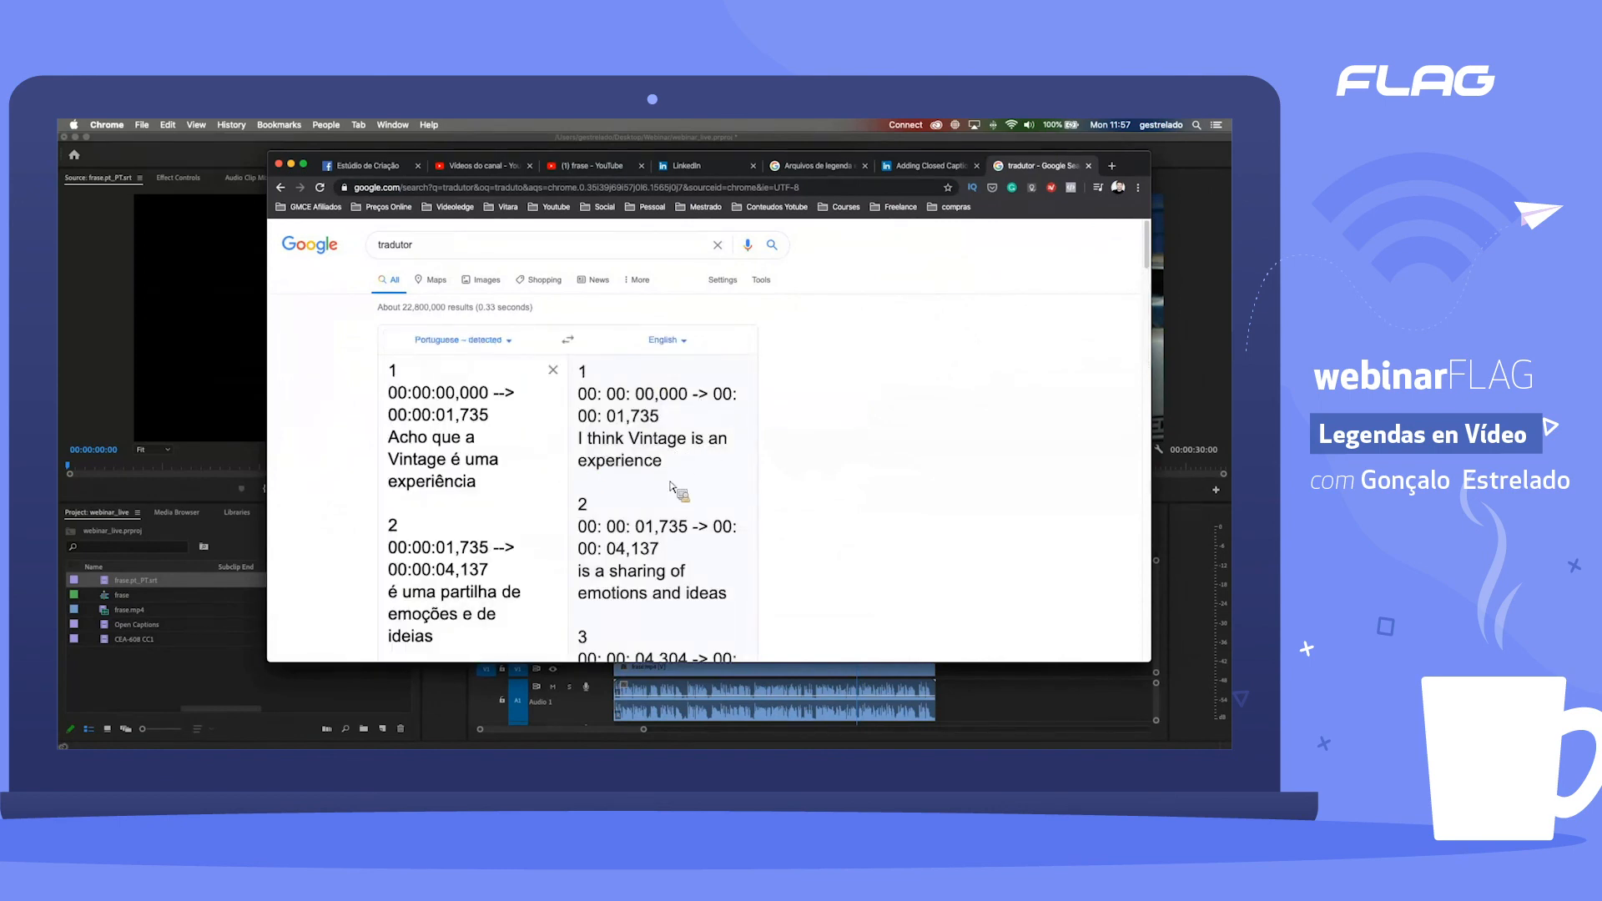
Step: Look through the translated captions and copy the whole English translation
scroll(678, 490, "down", 5)
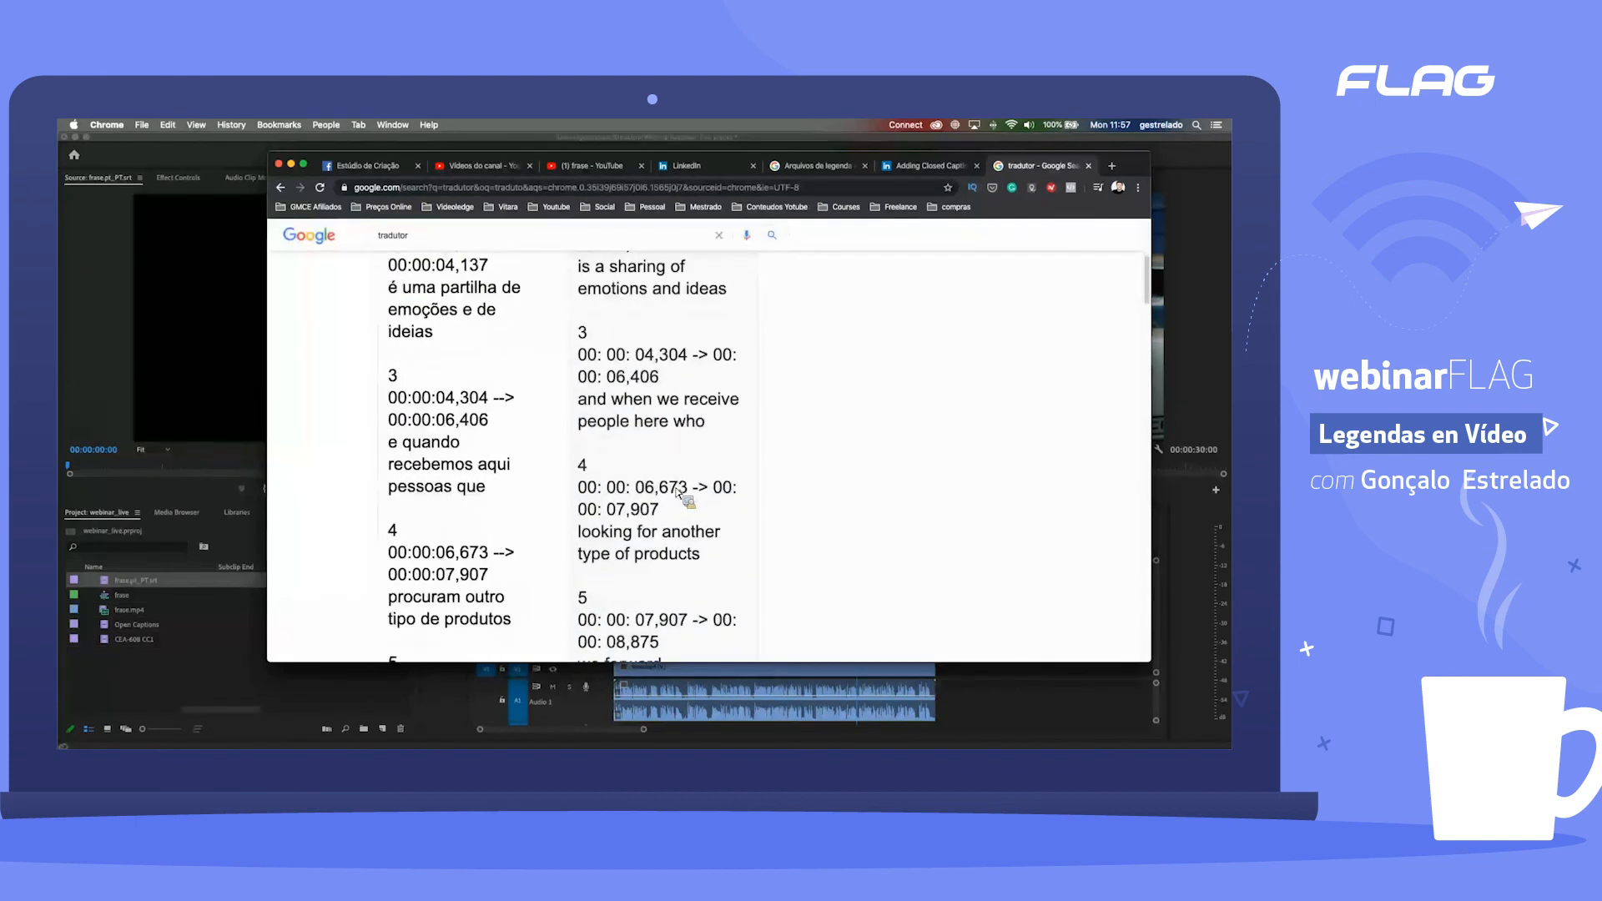
scroll(678, 491, "down", 15)
scroll(680, 496, "down", 15)
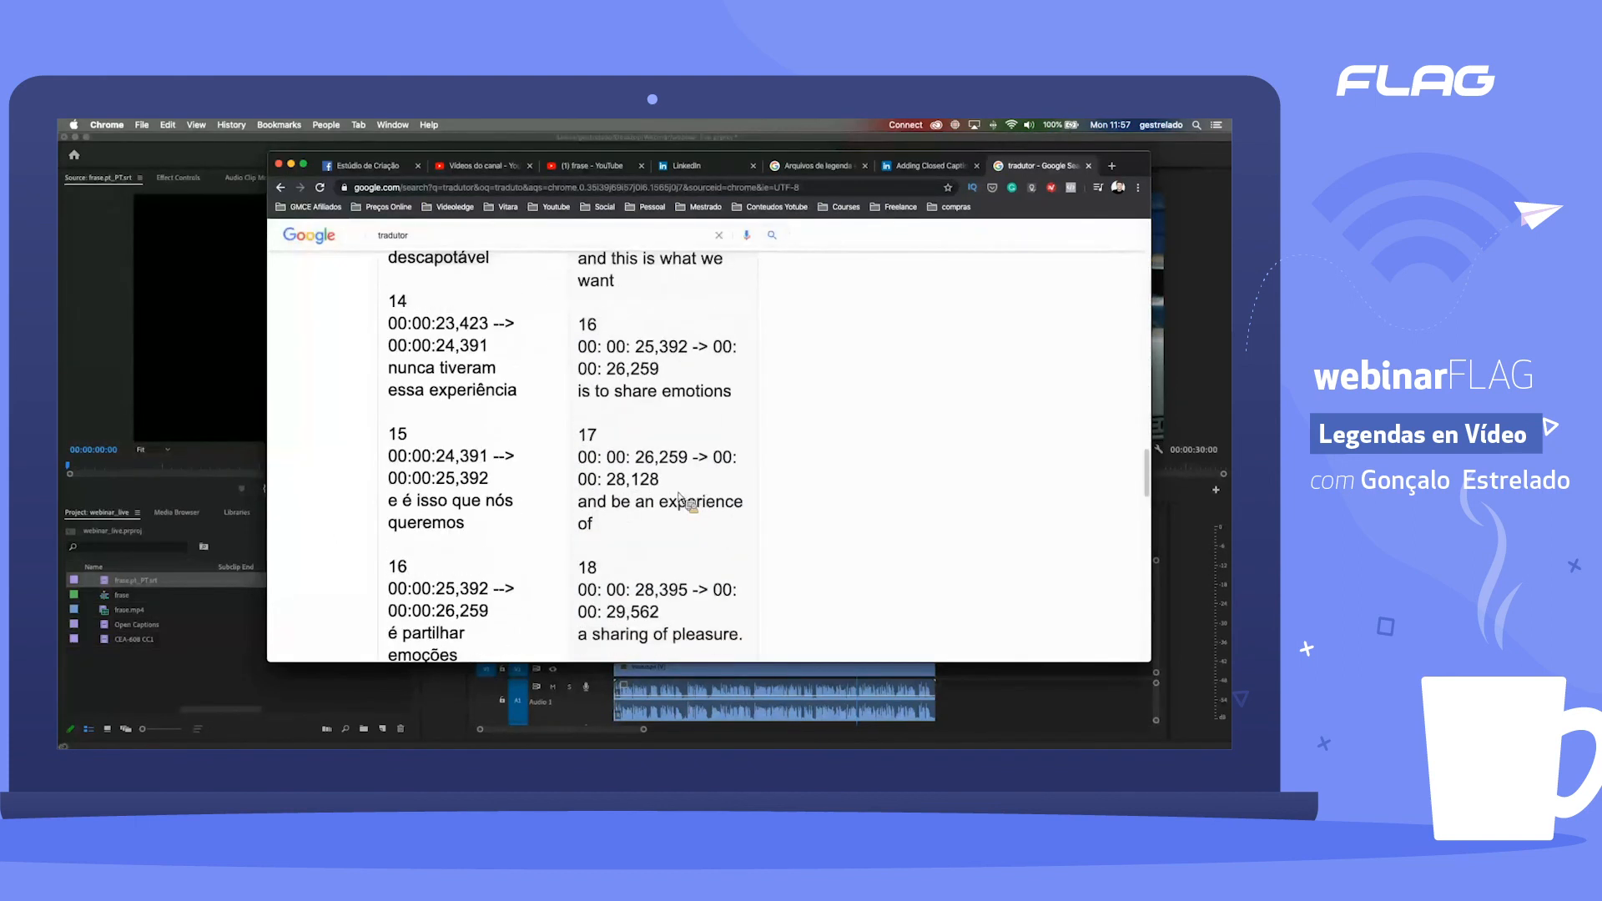
scroll(679, 486, "up", 20)
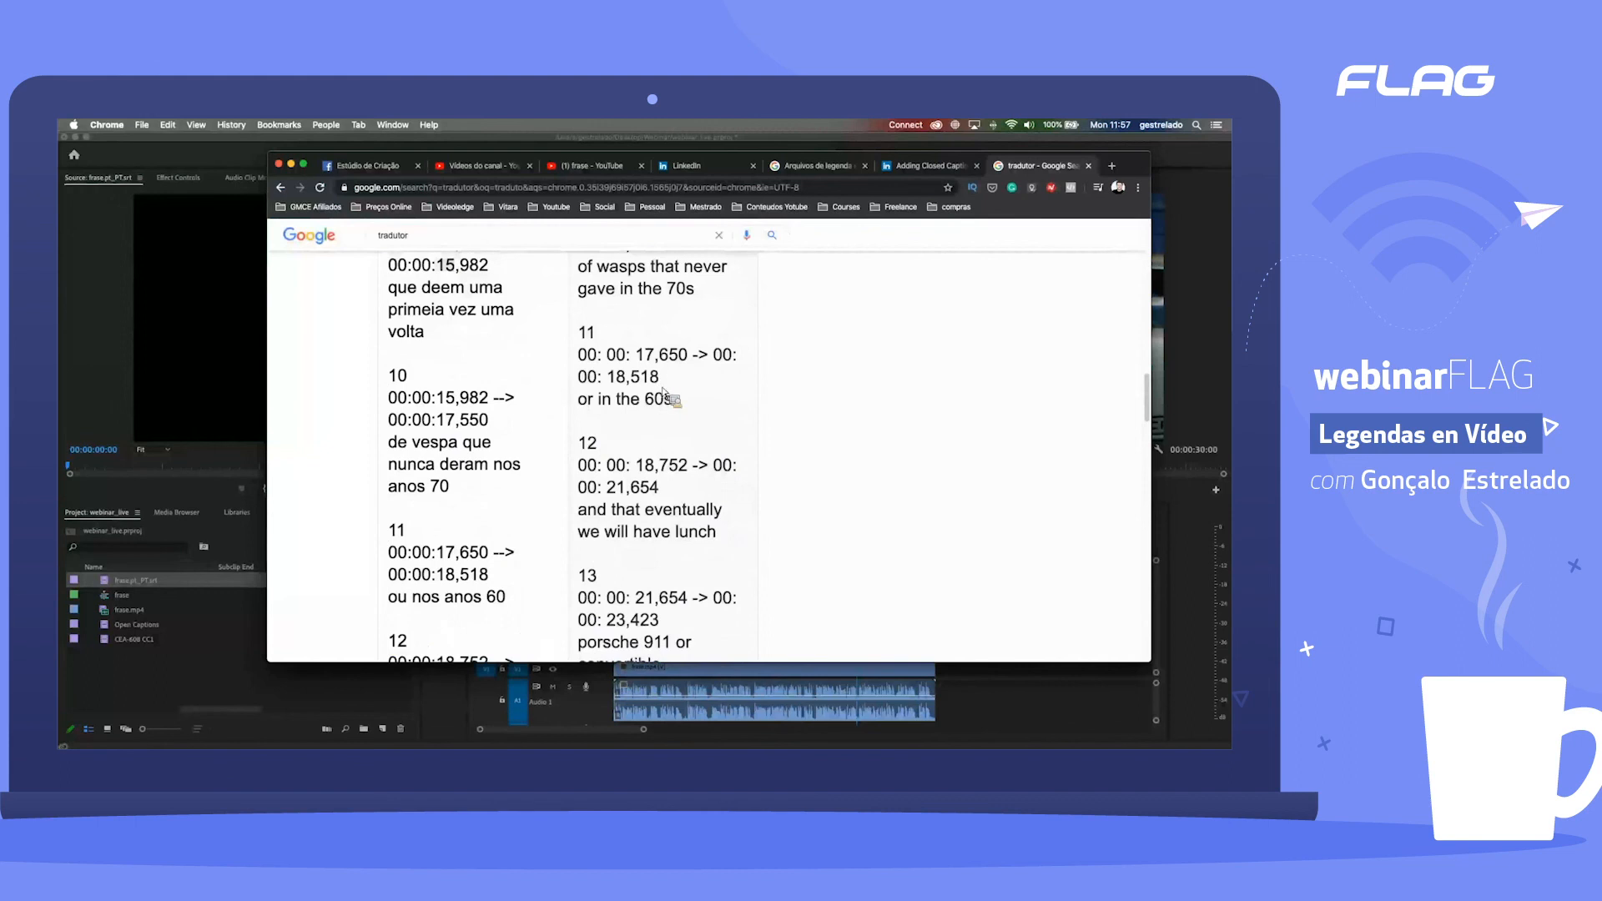
scroll(660, 389, "down", 5)
scroll(684, 418, "down", 8)
left_click(742, 529)
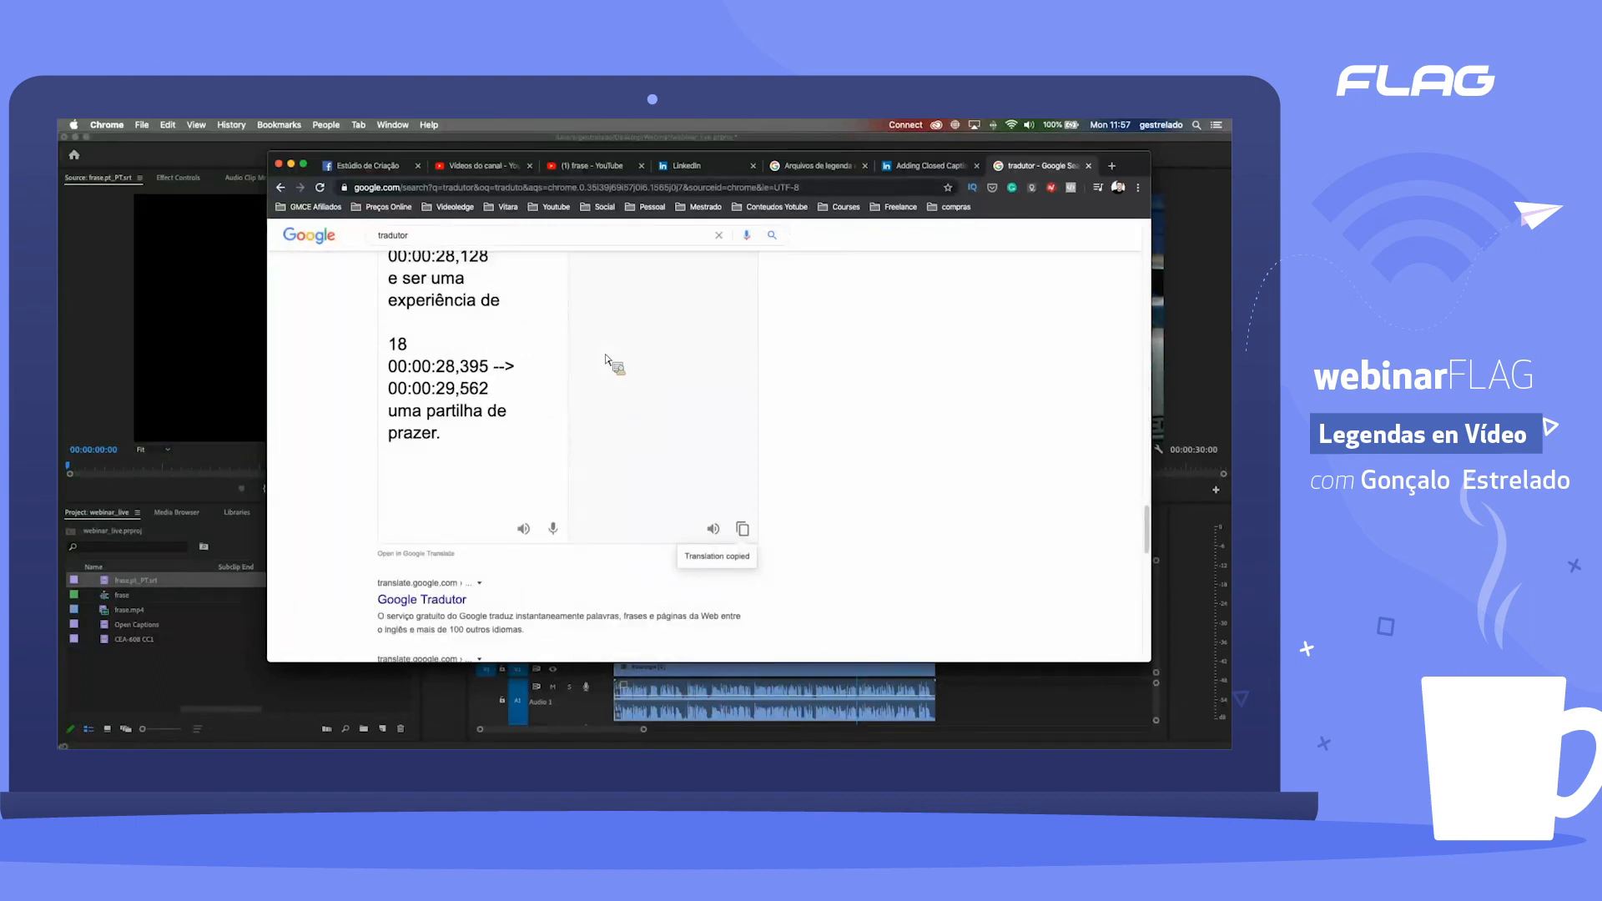
Step: Switch to frase.pt_PT.srt in TextEdit and replace all its text with the English translation
key("ctrl+Up")
left_click(608, 353)
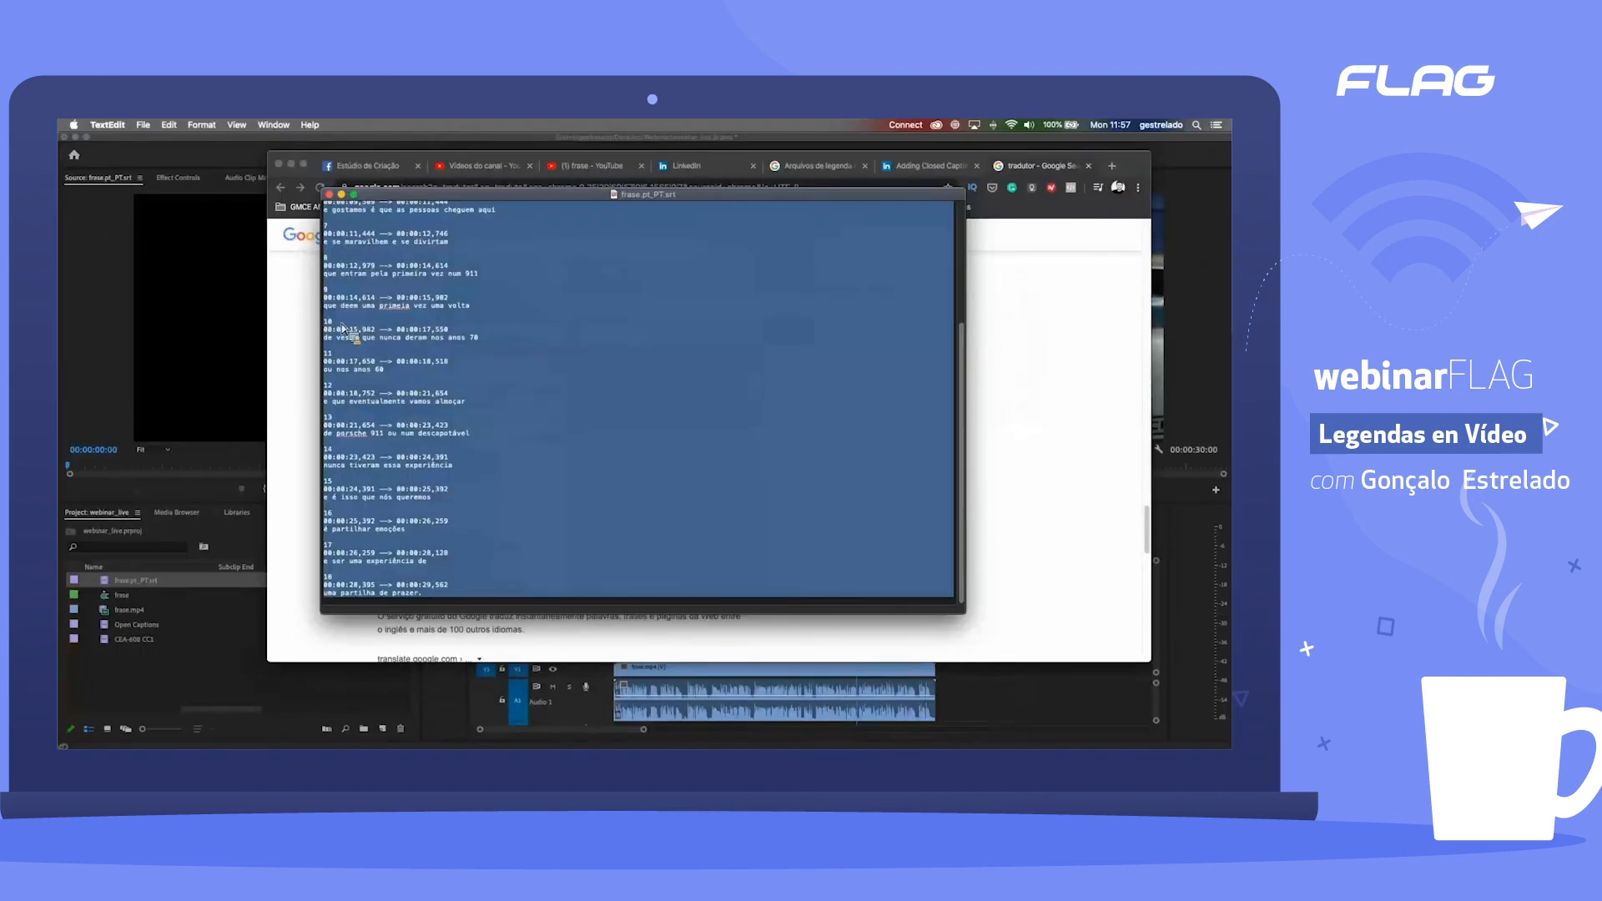
key("super+v")
scroll(375, 275, "up", 10)
Step: Duplicate the translated caption document as frase.en_EN.srt and close both document windows
left_click(146, 126)
left_click(163, 205)
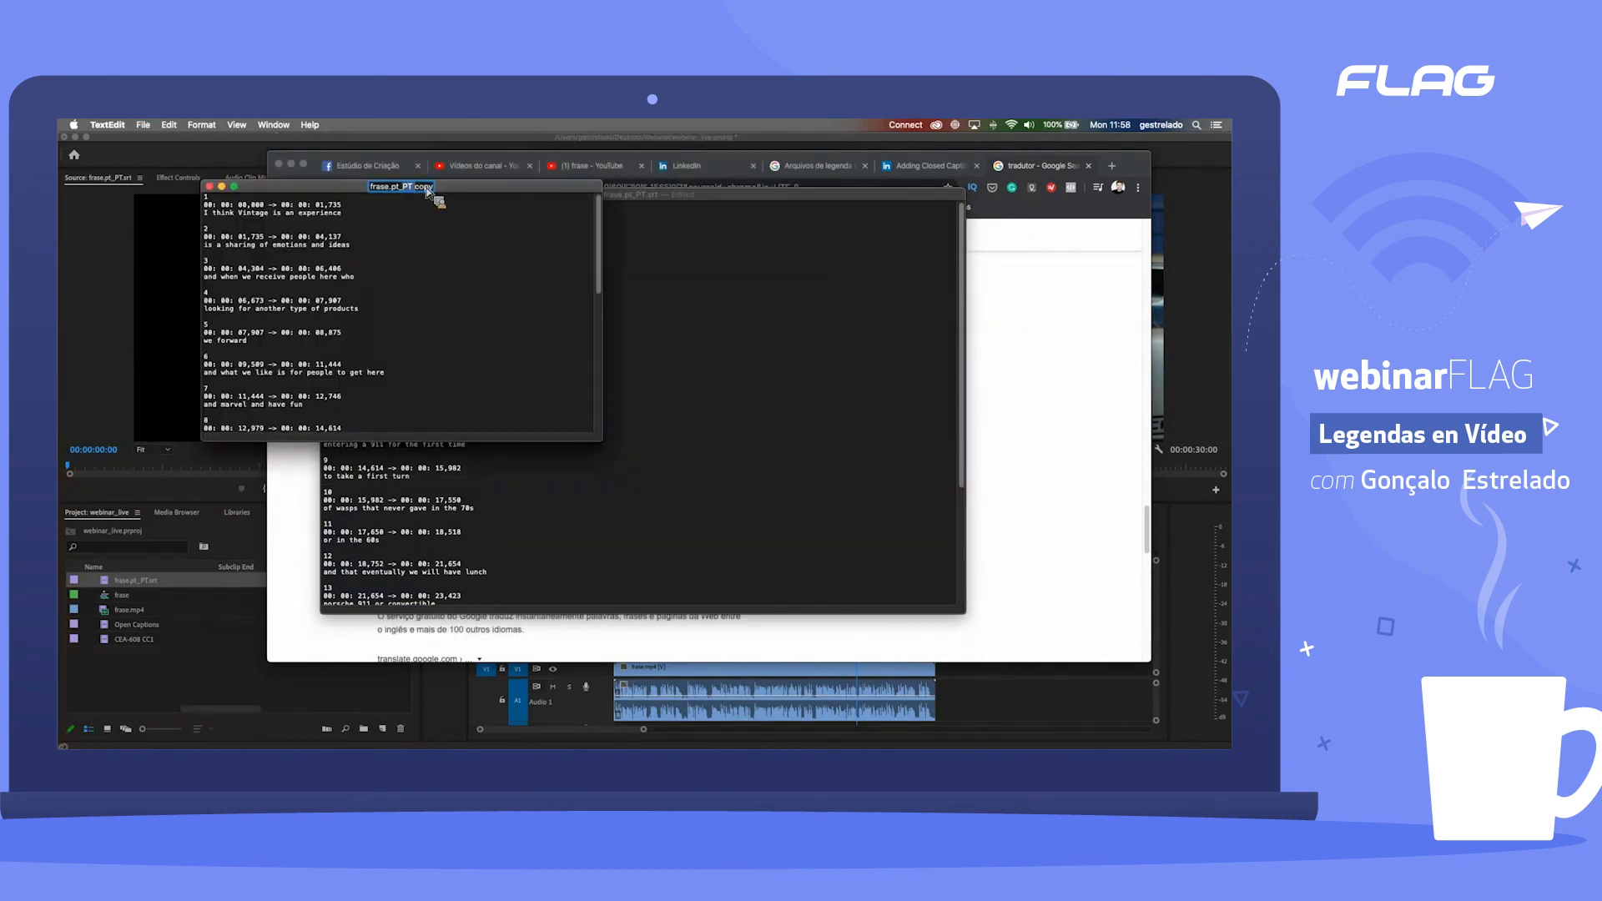
left_click_drag(391, 189, 442, 191)
type("en_EN.srt")
key("Return")
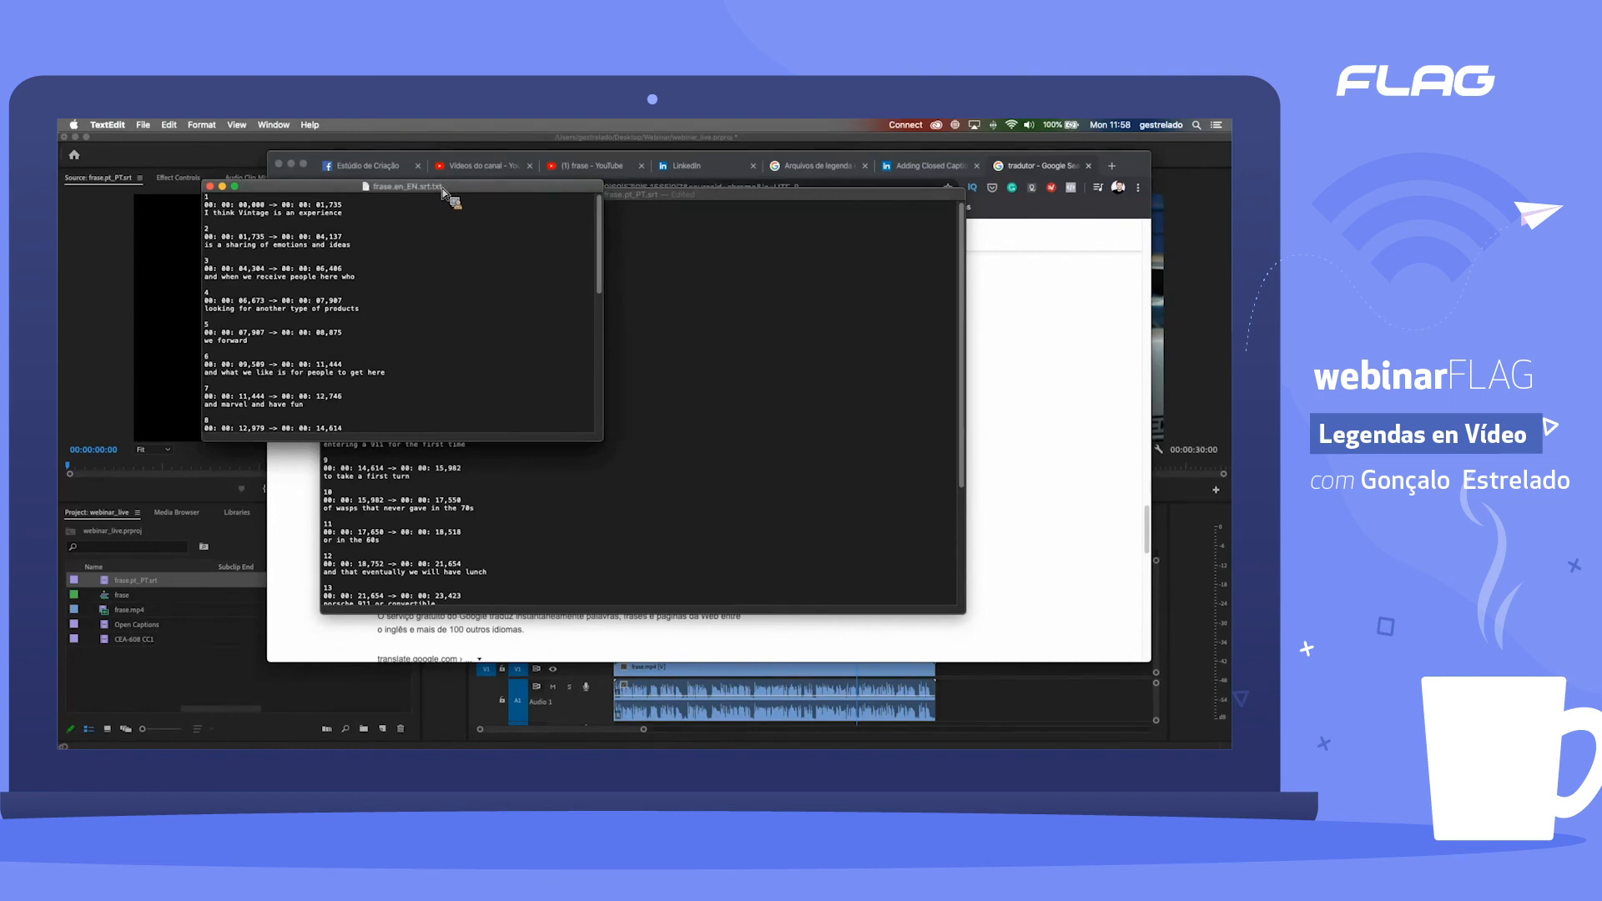
left_click(211, 187)
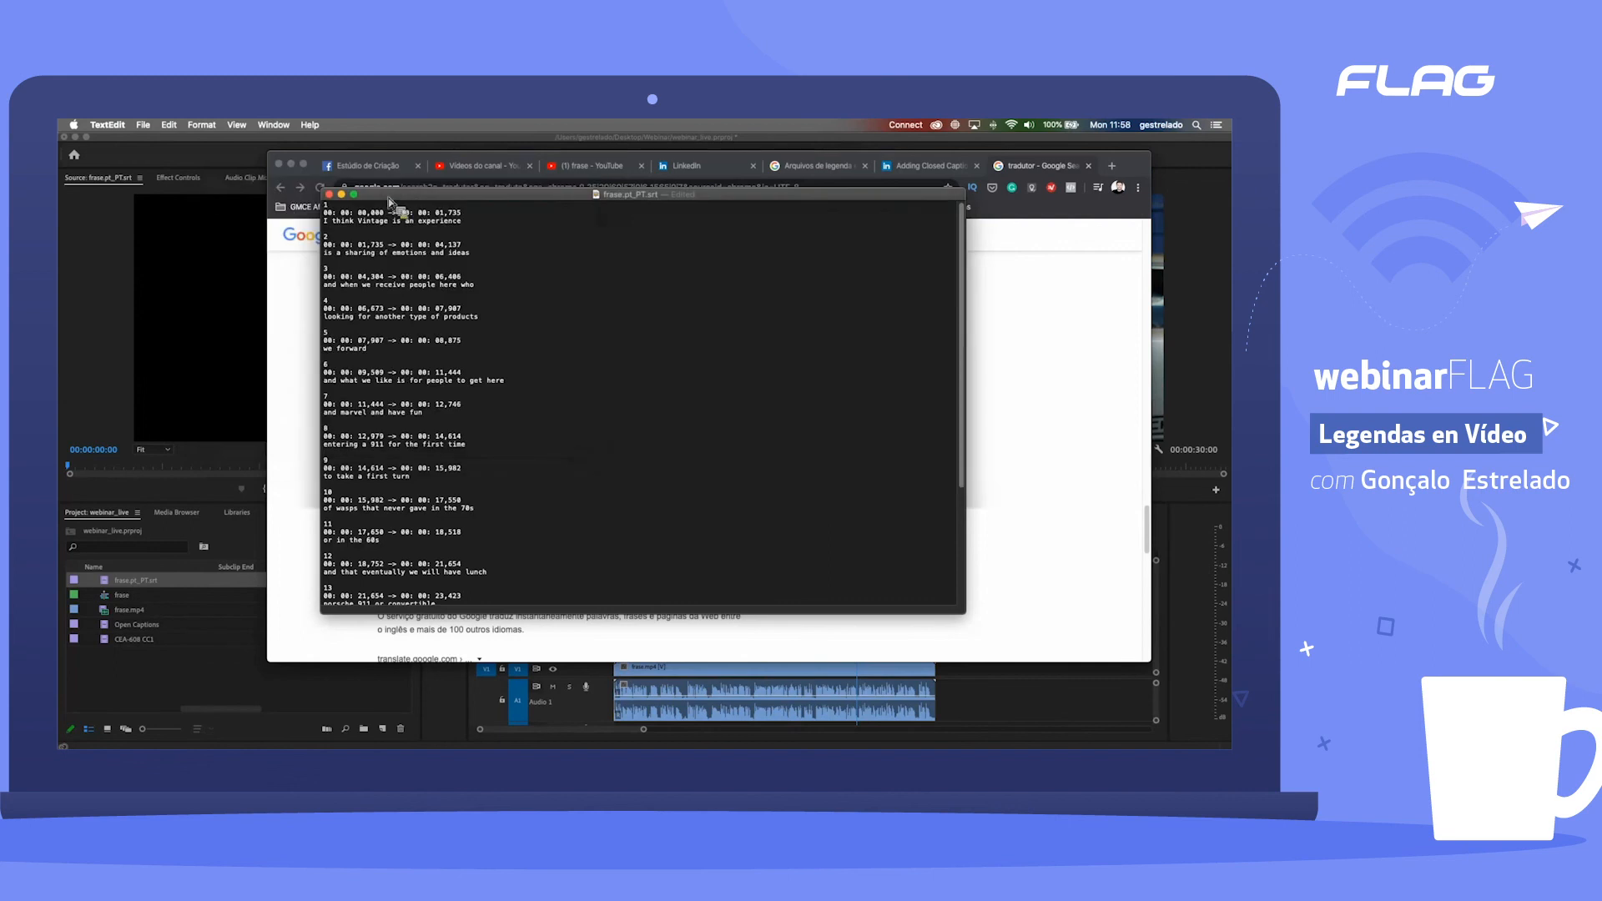
left_click(329, 195)
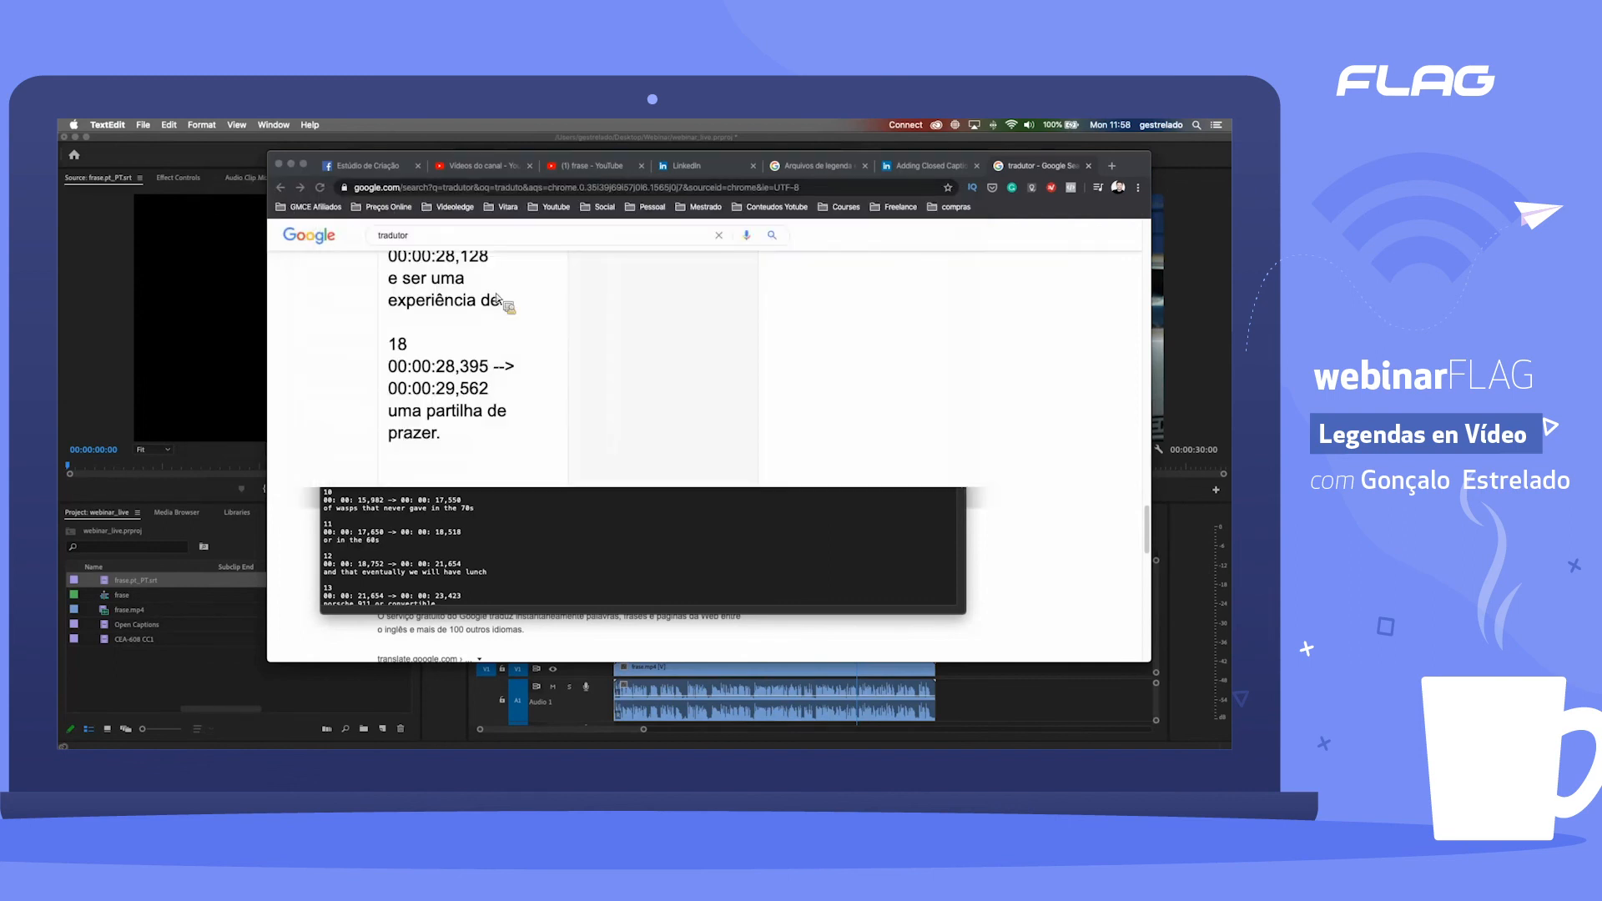
Step: In Finder's Webinar folder, rename frase.en_EN.srt.txt to frase.en_EN.srt, accepting the .srt extension
key("ctrl+Up")
left_click(786, 447)
left_click(784, 423)
left_click(817, 400)
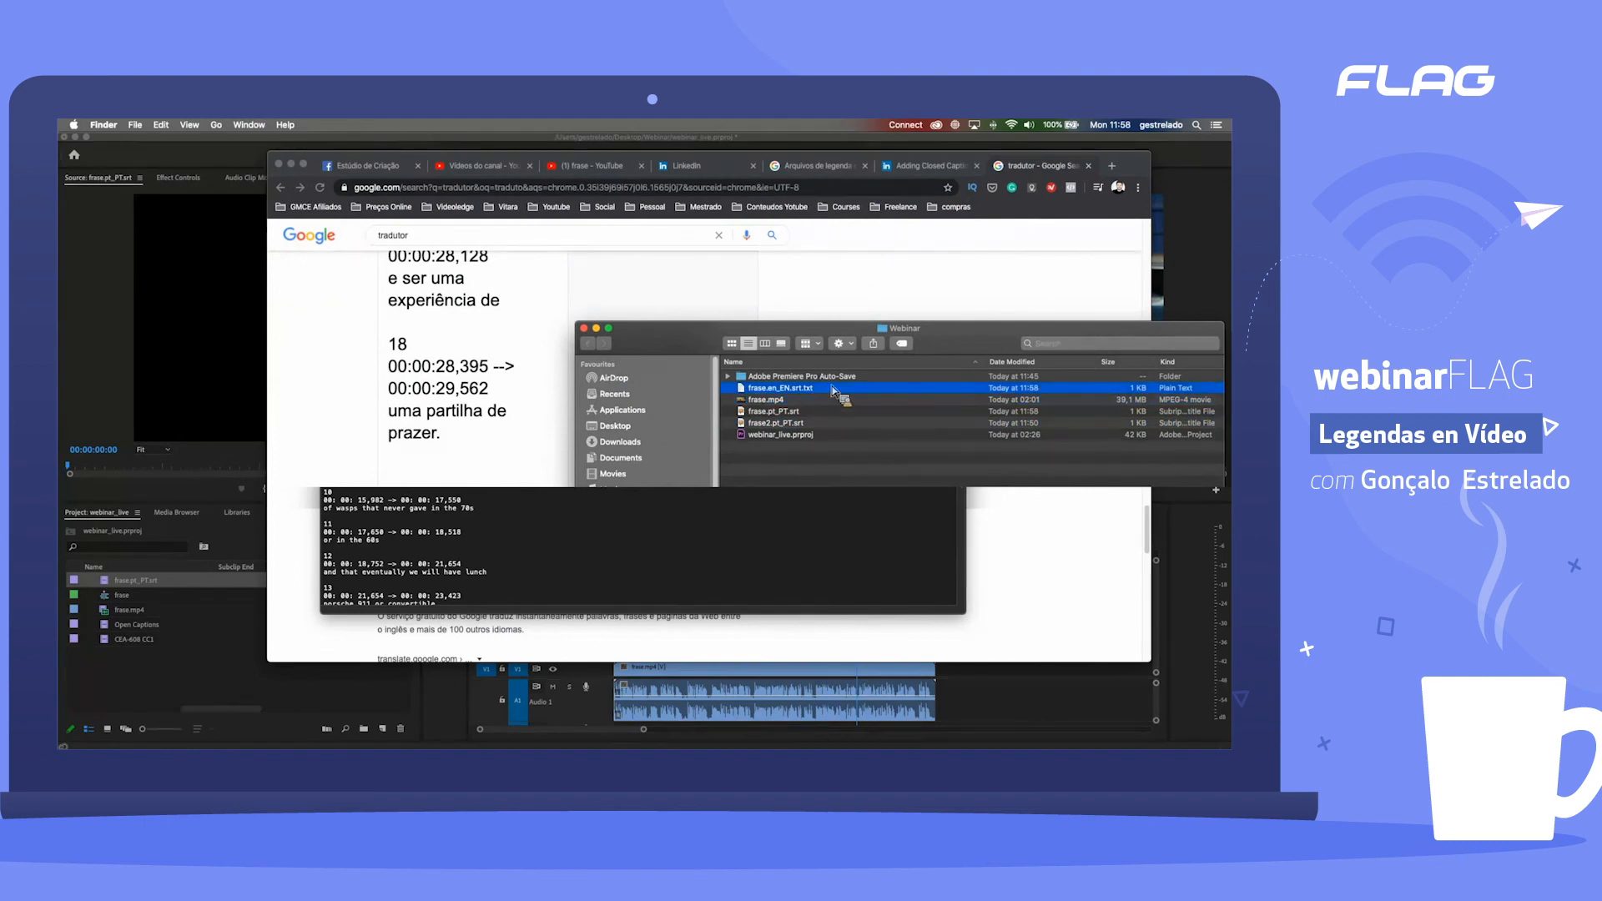
left_click(814, 389)
key("Right")
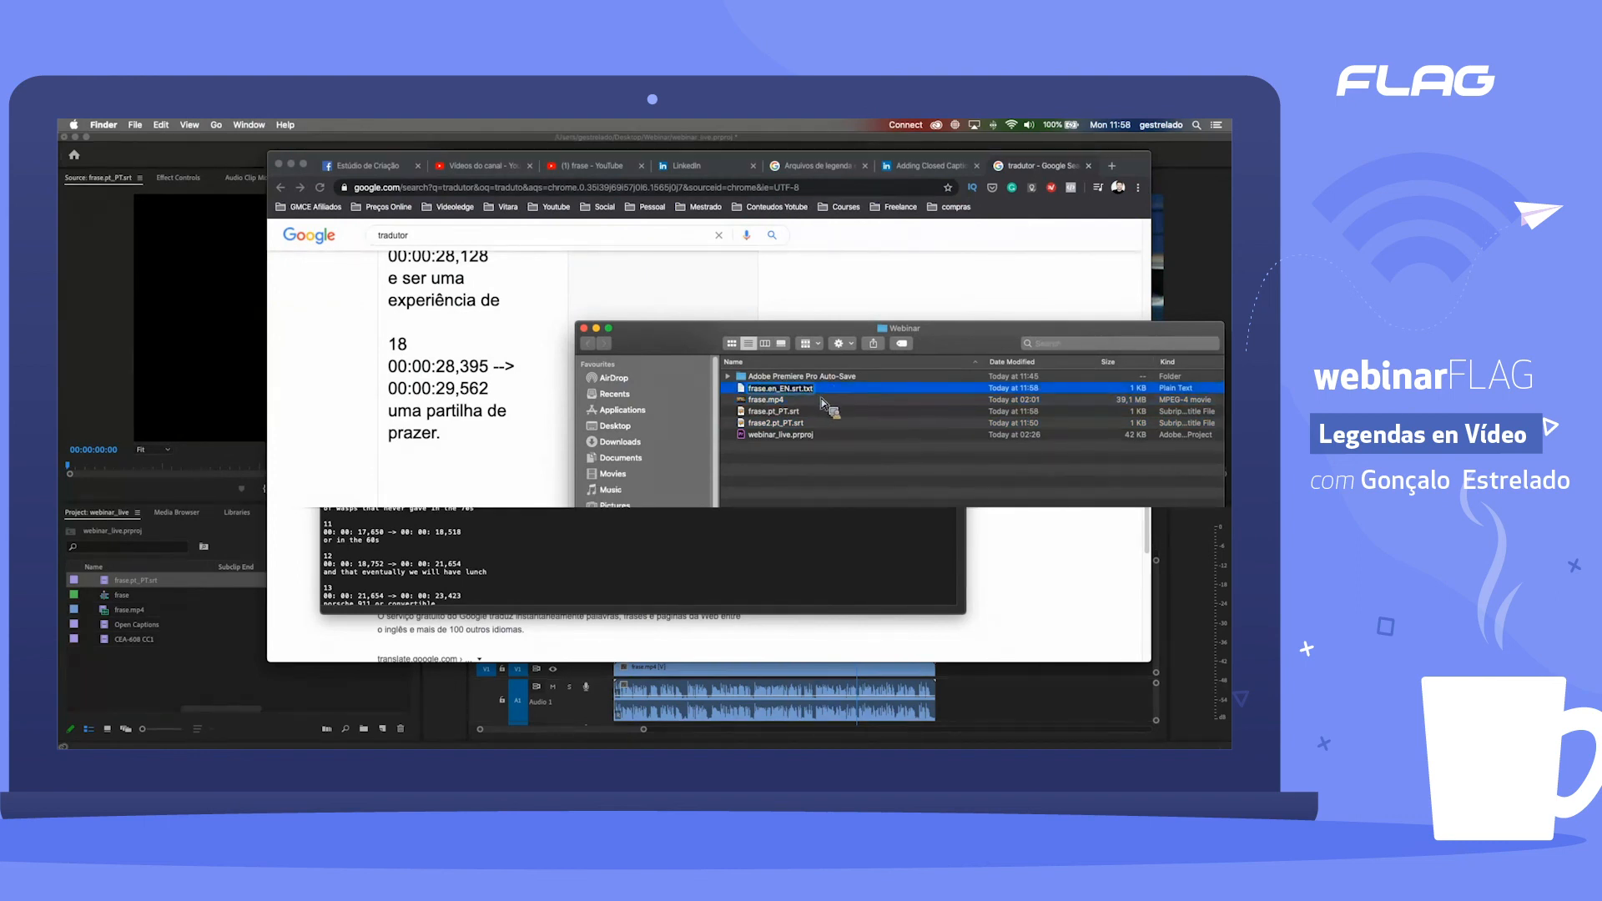
key("Return")
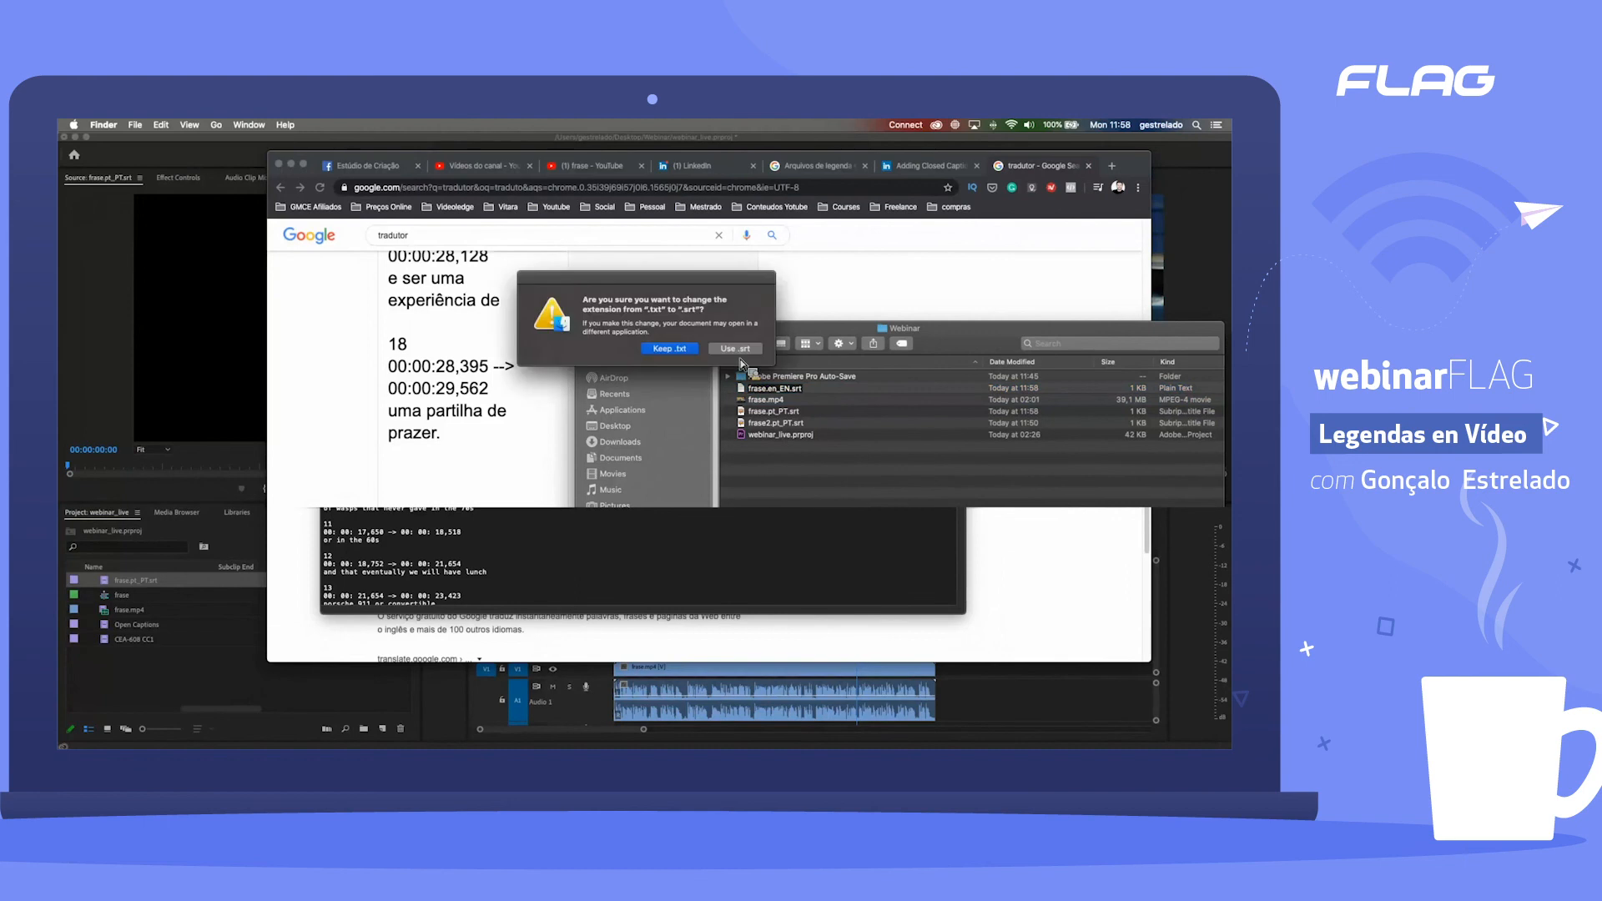
key("Return")
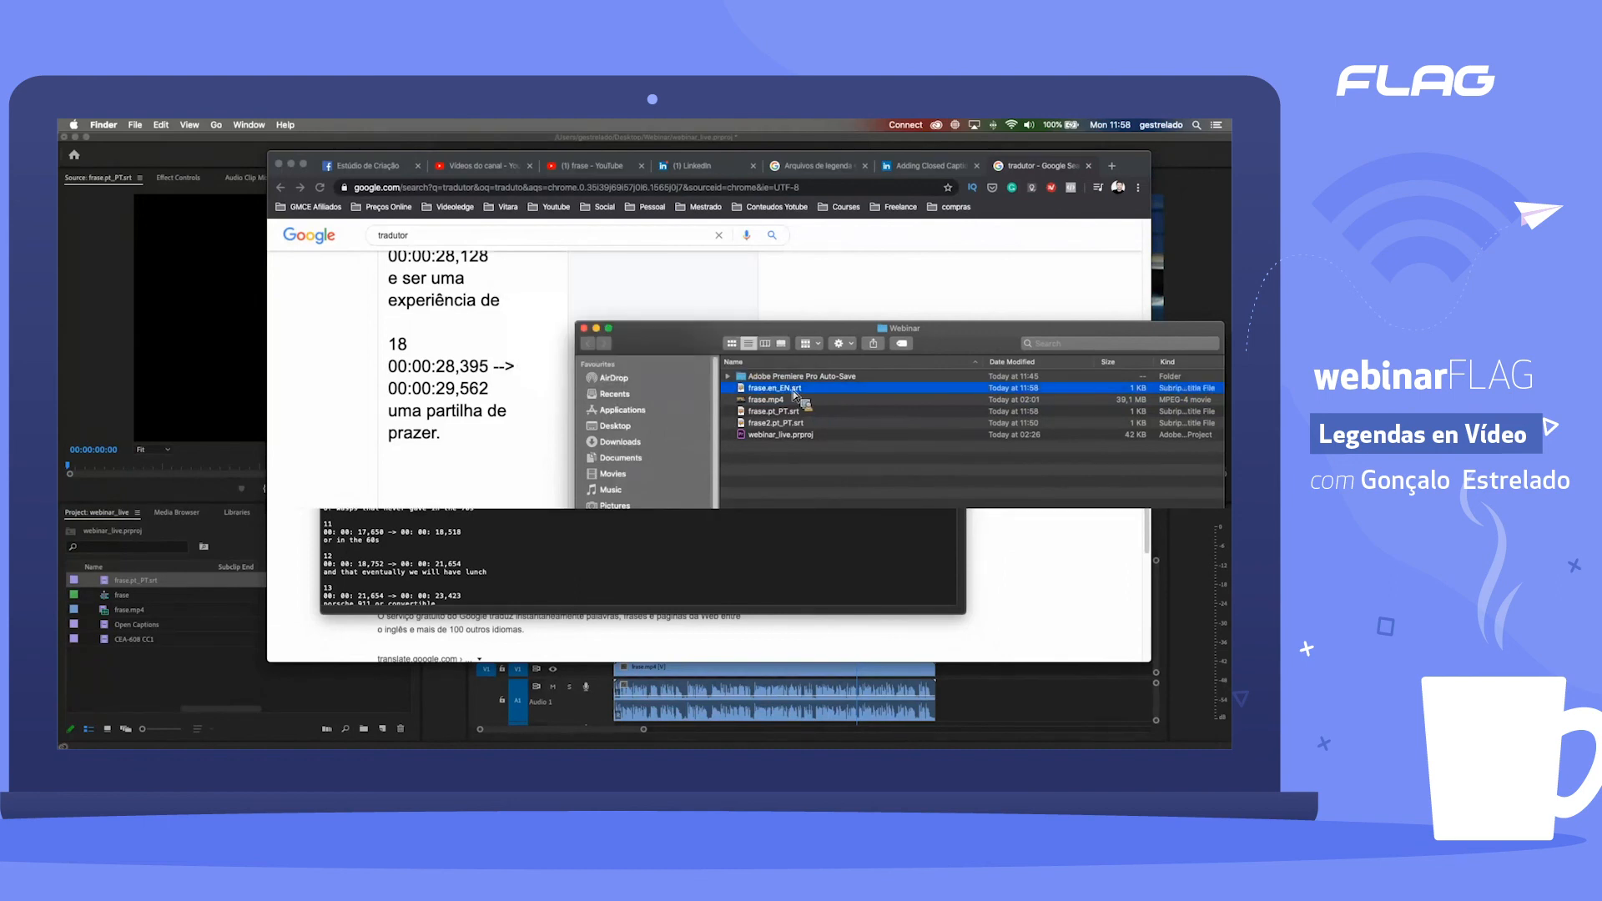
Step: Return to YouTube Studio in Chrome and open the caption management page from the frase video's additional options
left_click_drag(794, 396, 485, 198)
left_click(565, 403)
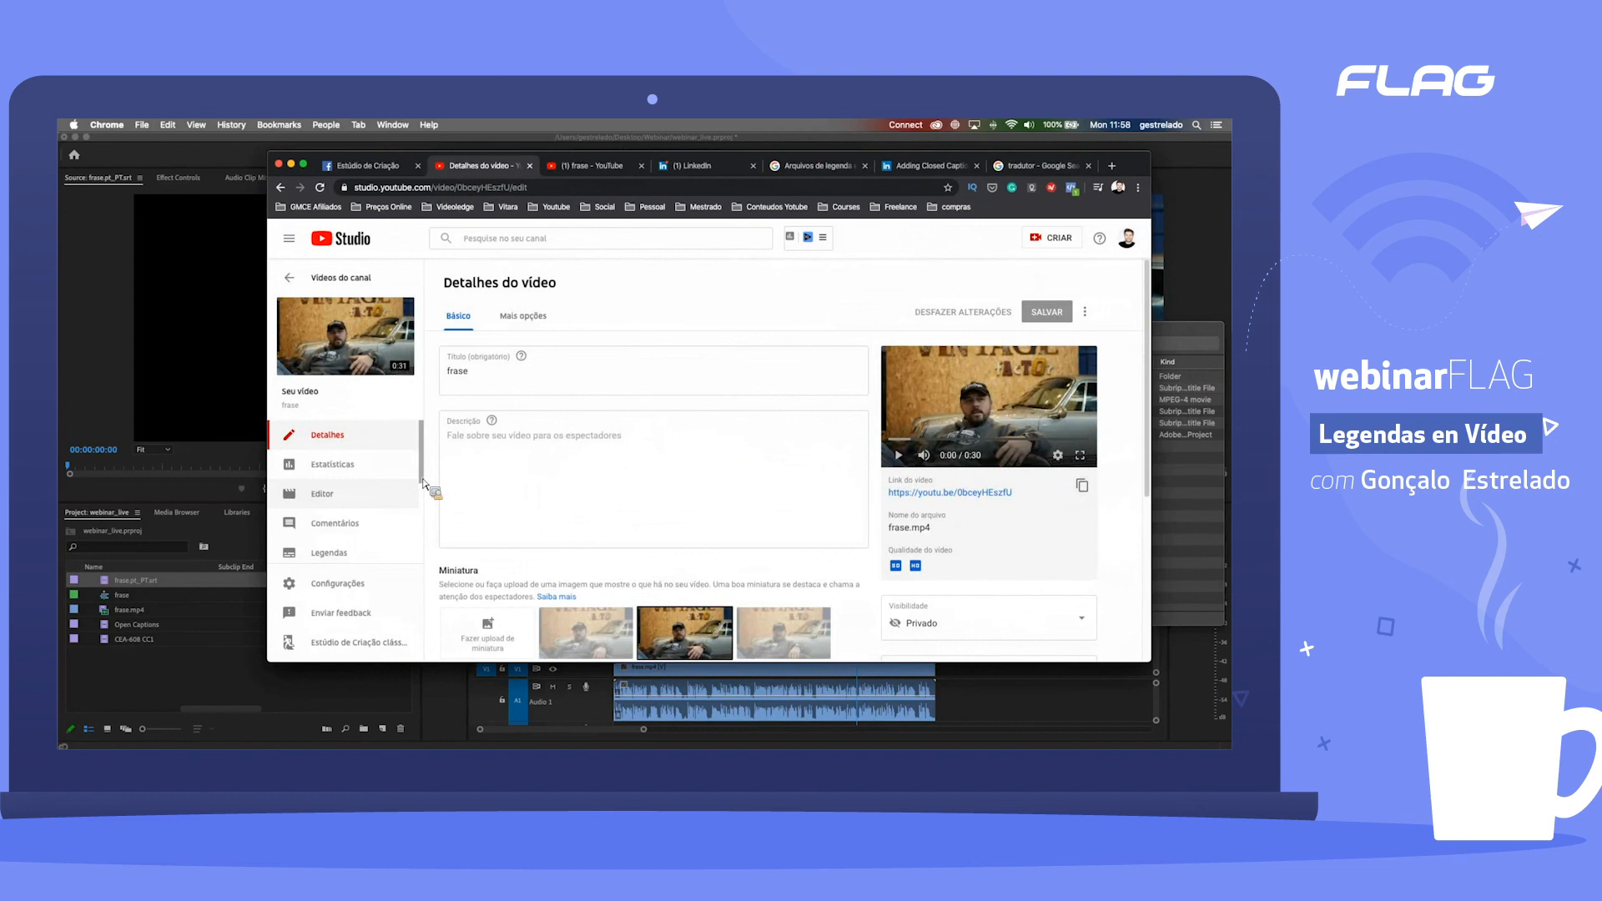
scroll(675, 459, "down", 3)
scroll(679, 465, "down", 6)
scroll(678, 466, "up", 7)
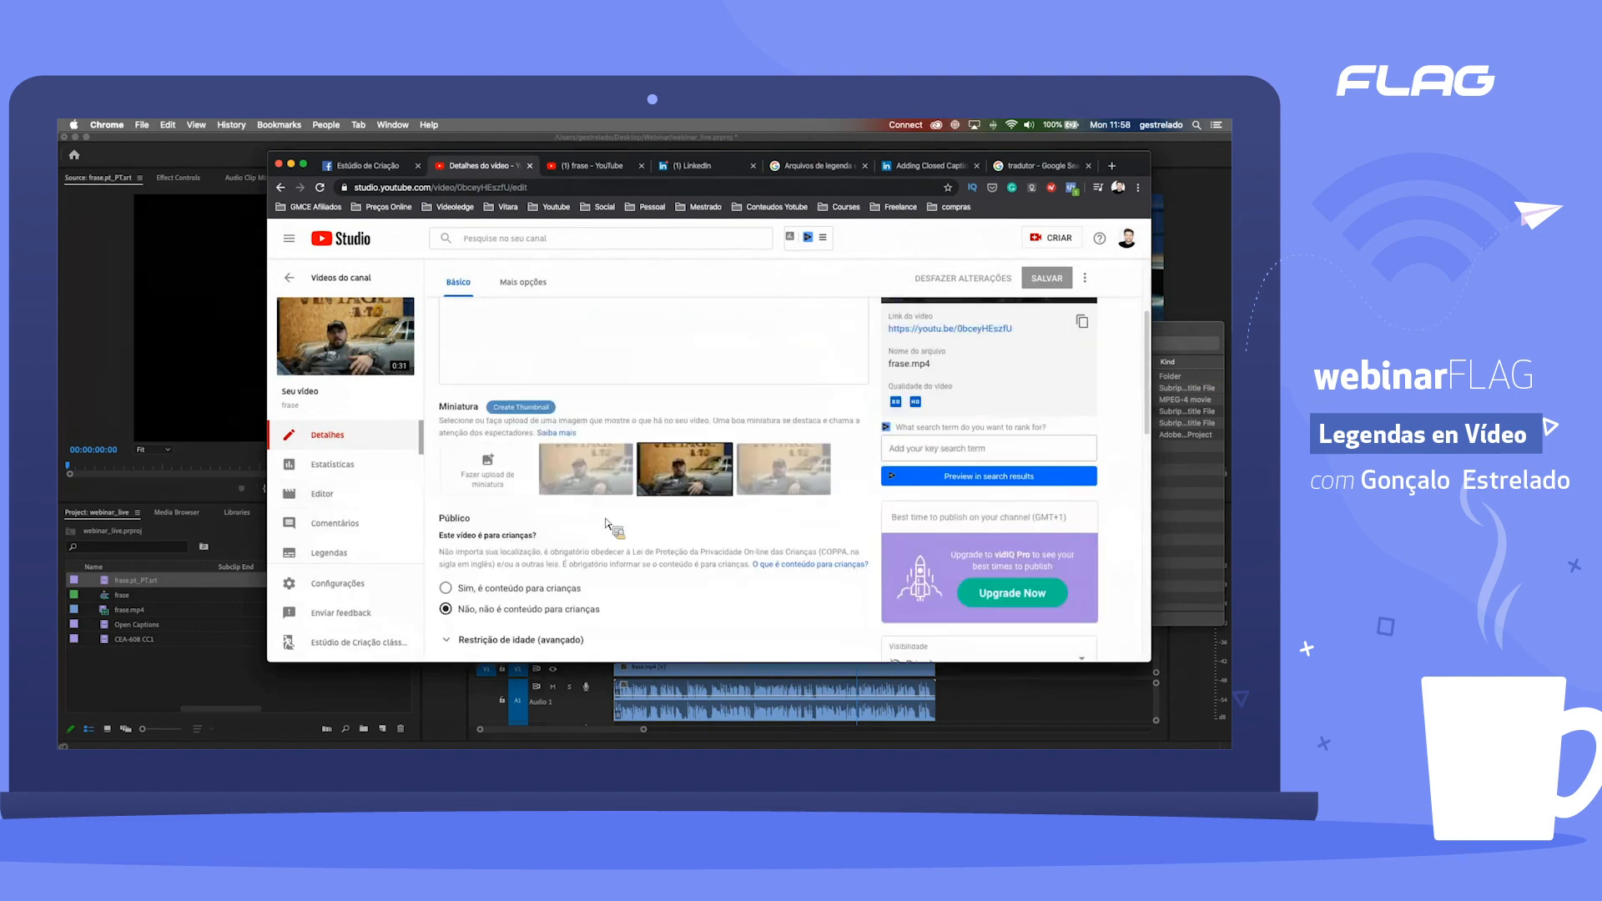
scroll(584, 459, "up", 5)
left_click(523, 282)
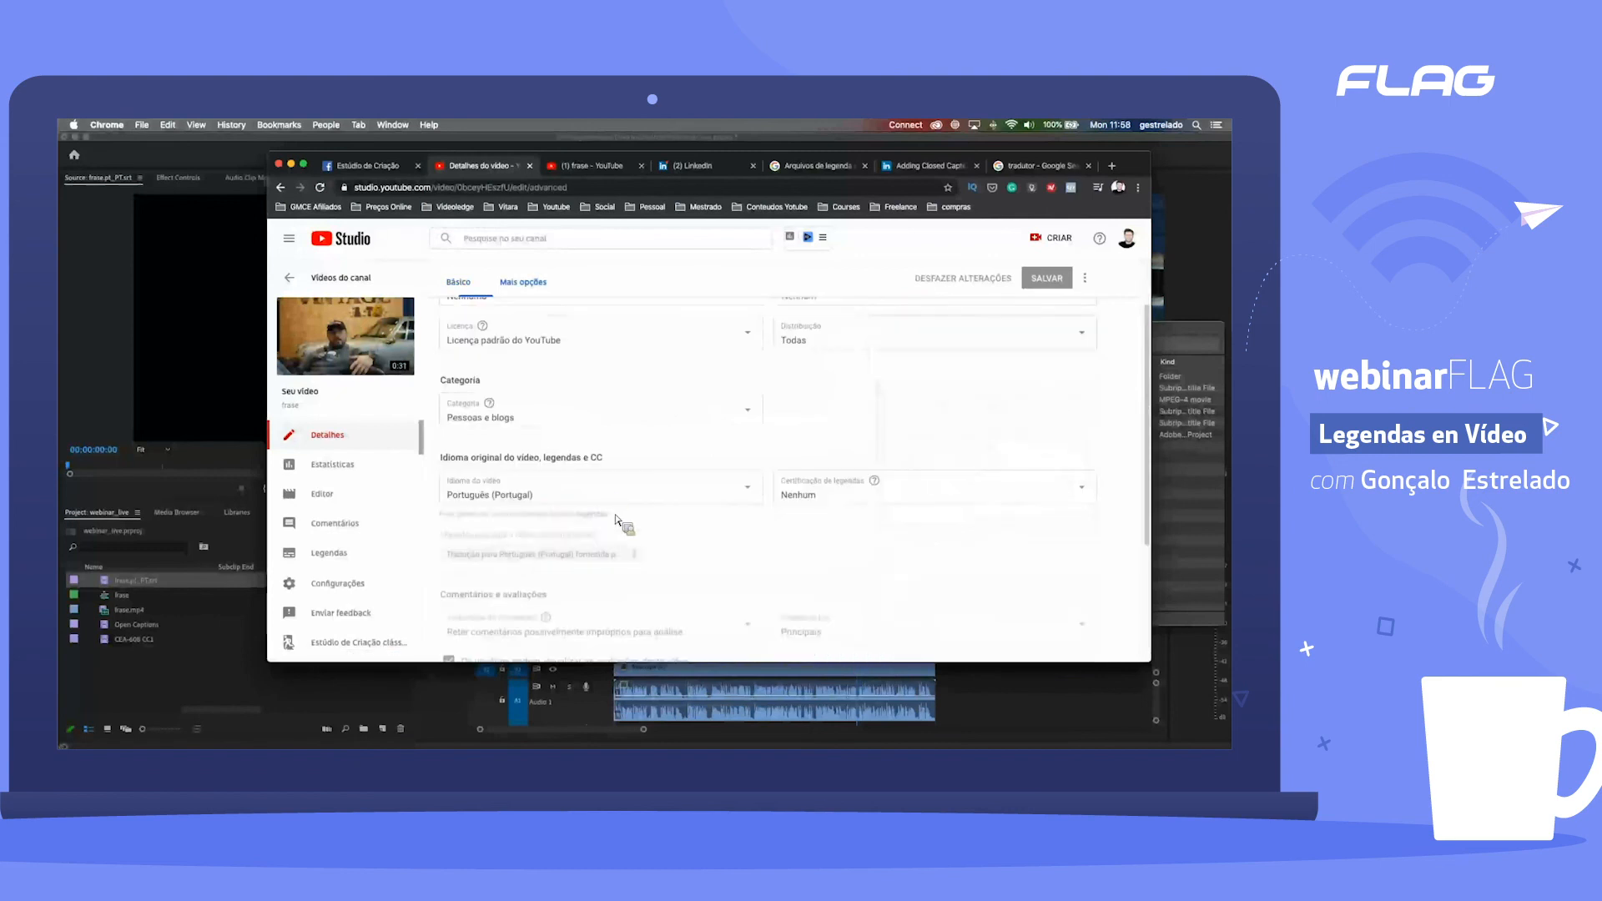
scroll(609, 548, "down", 1)
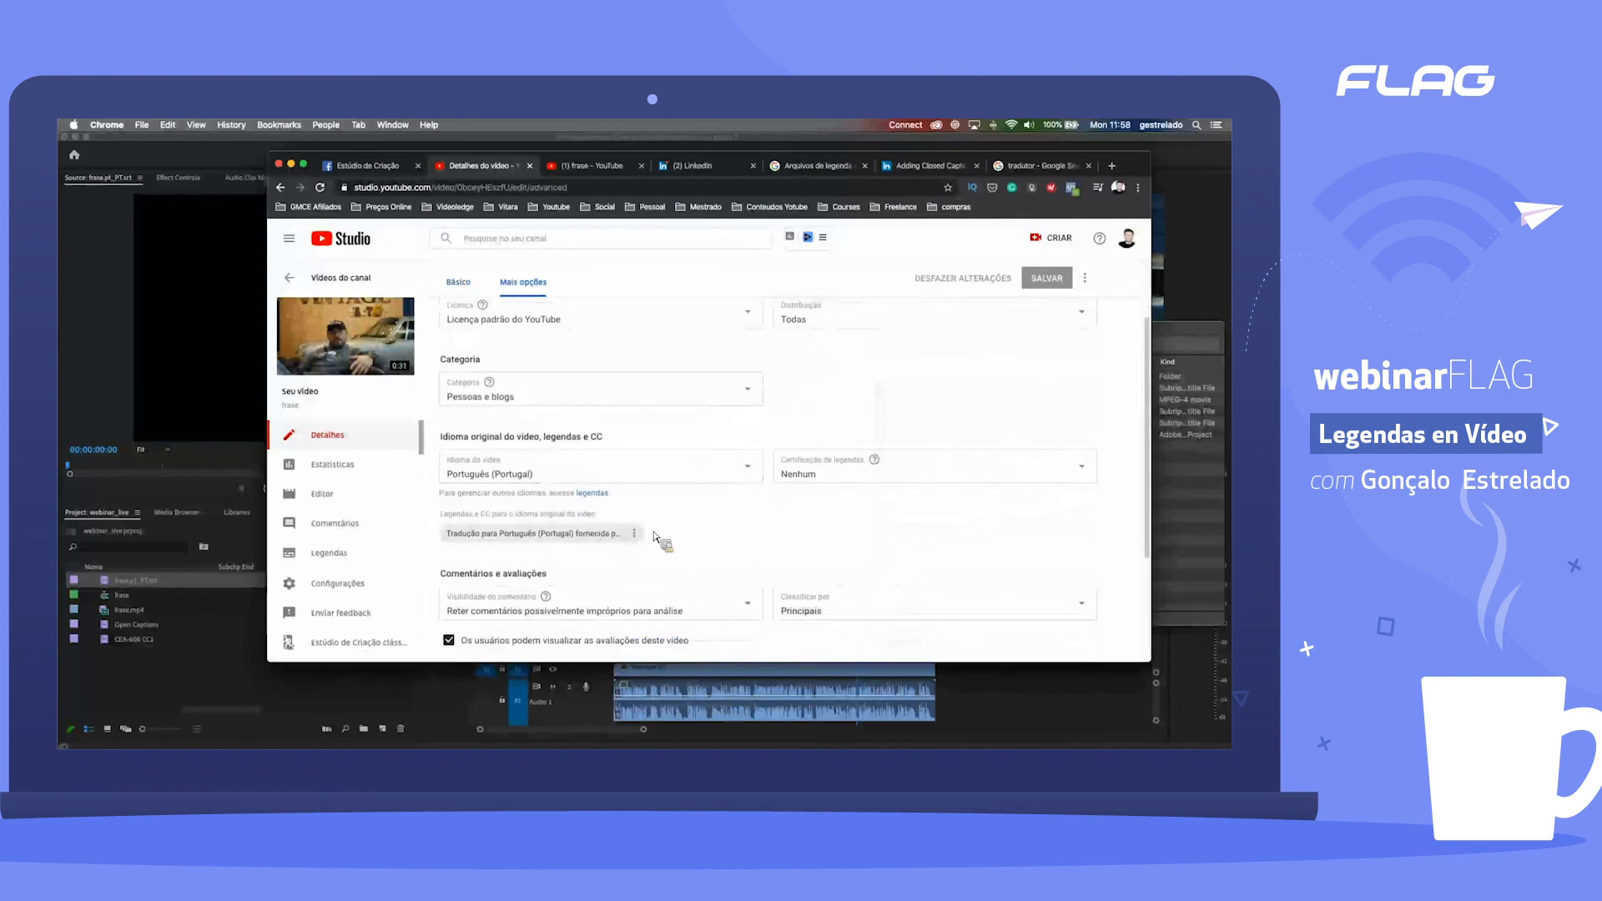
left_click(594, 498)
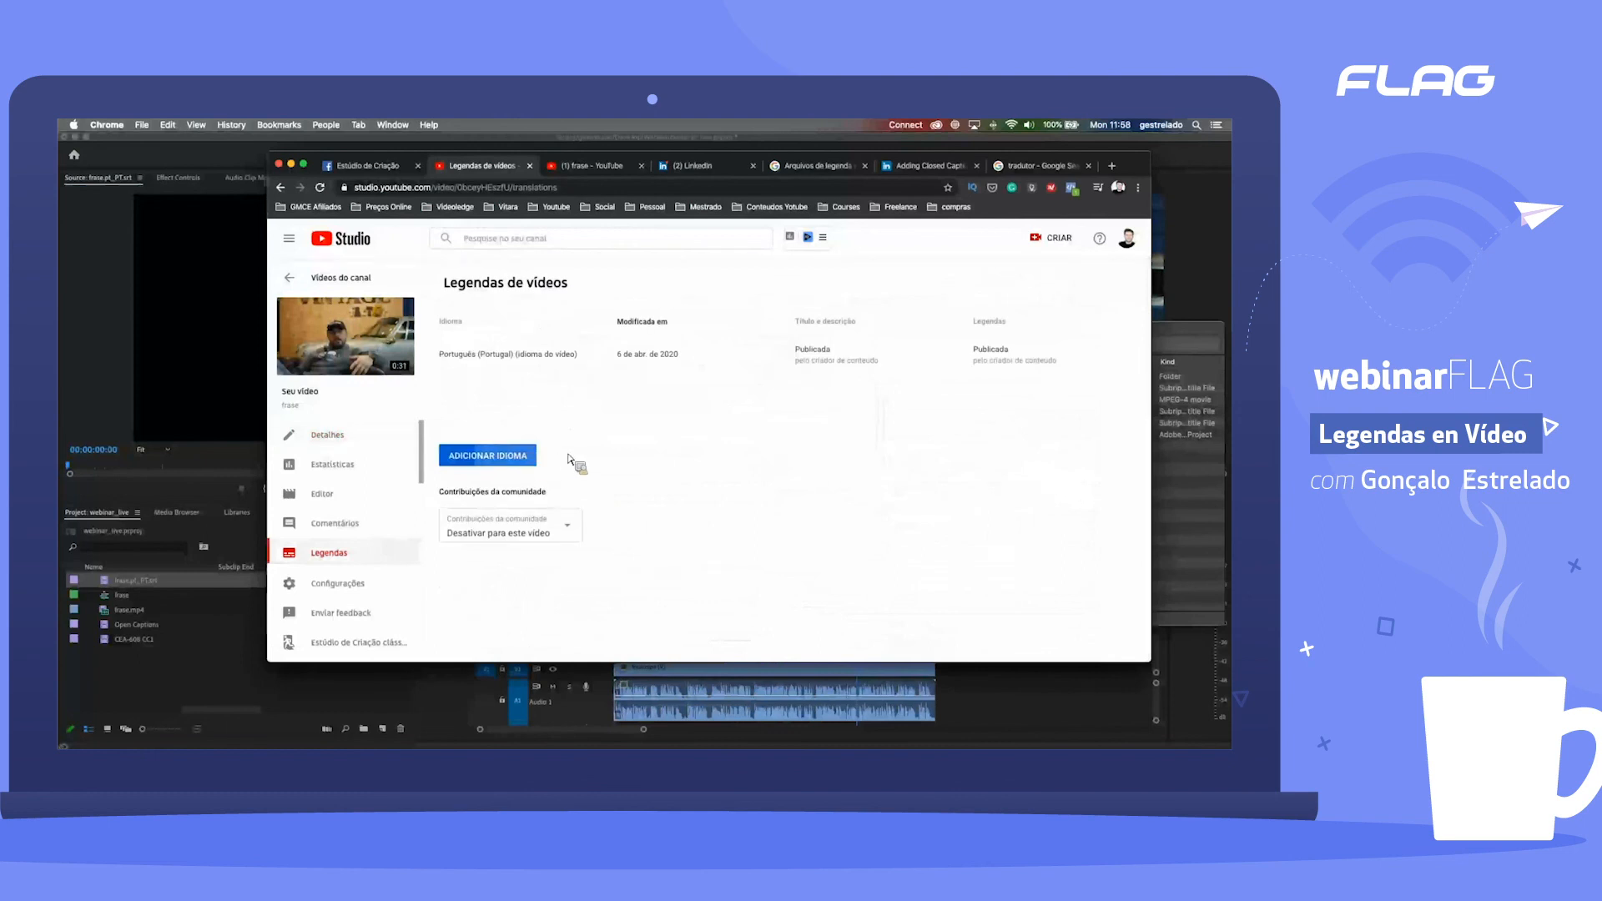
Step: Add Inglês as a caption language for the video
left_click(527, 455)
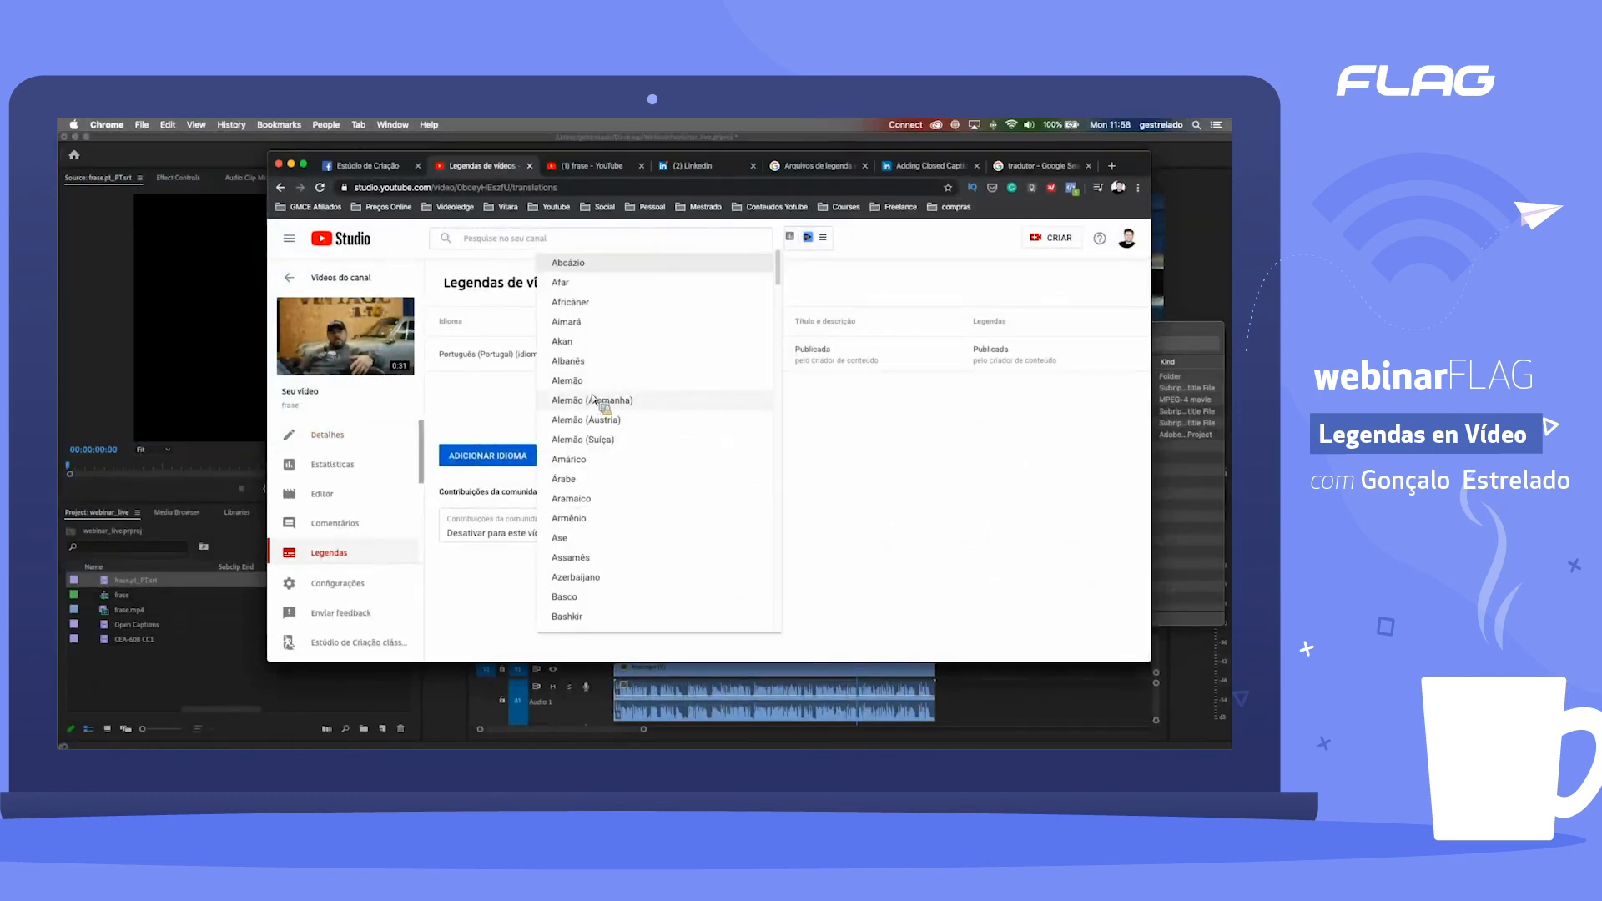
scroll(593, 409, "down", 10)
left_click(594, 509)
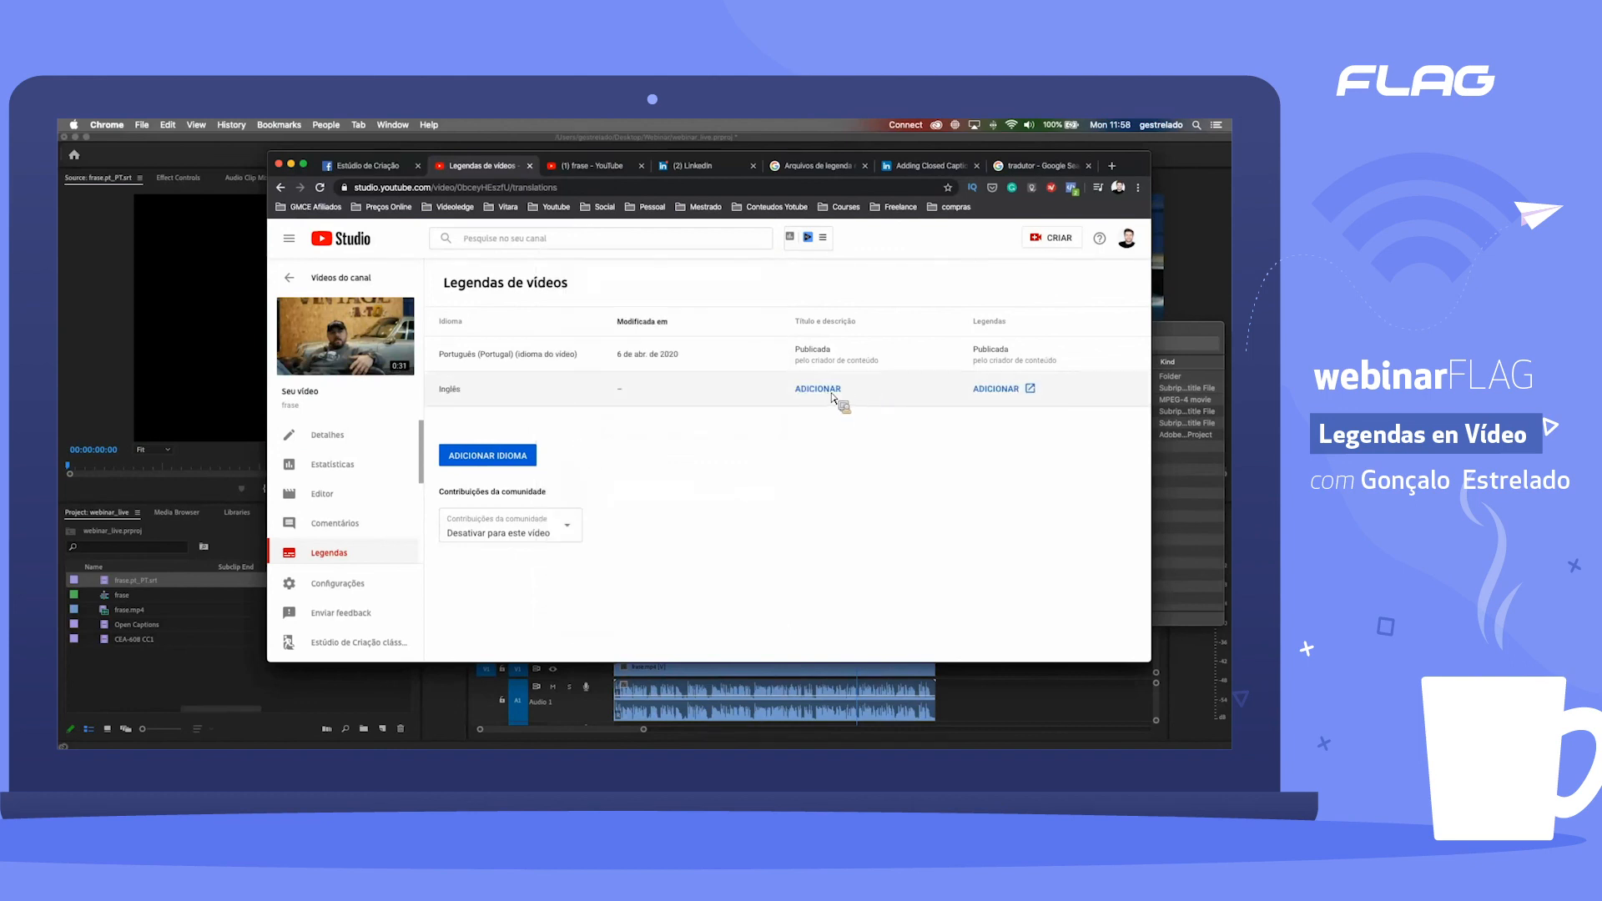
Step: Upload frase.en_EN.srt as a subtitles file for the video's English captions
left_click(1001, 391)
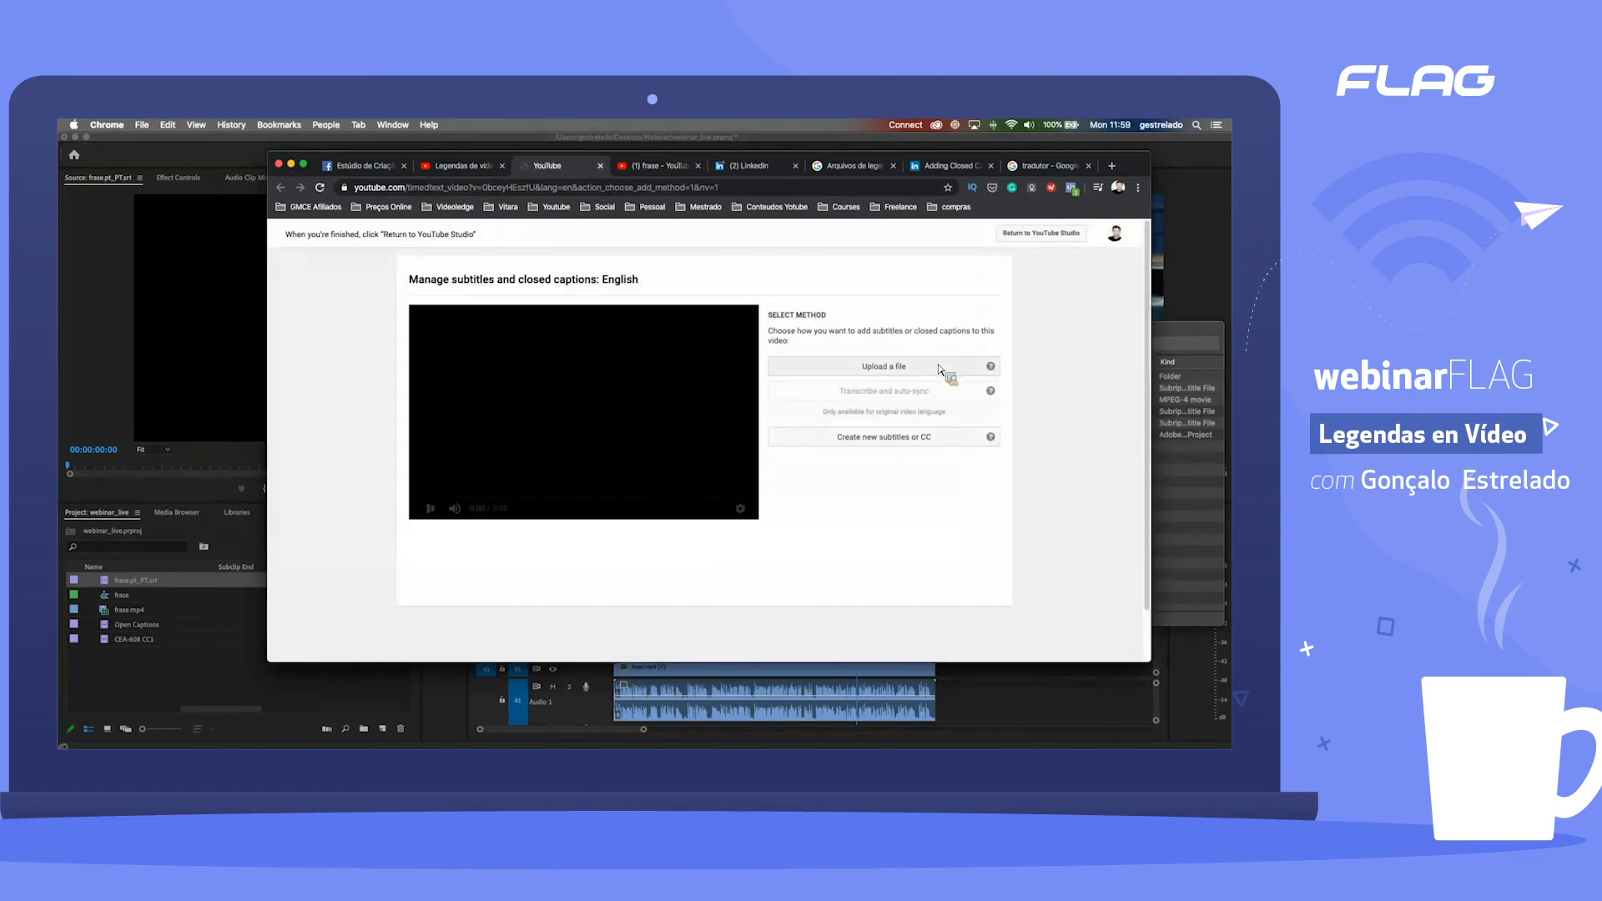
left_click(940, 372)
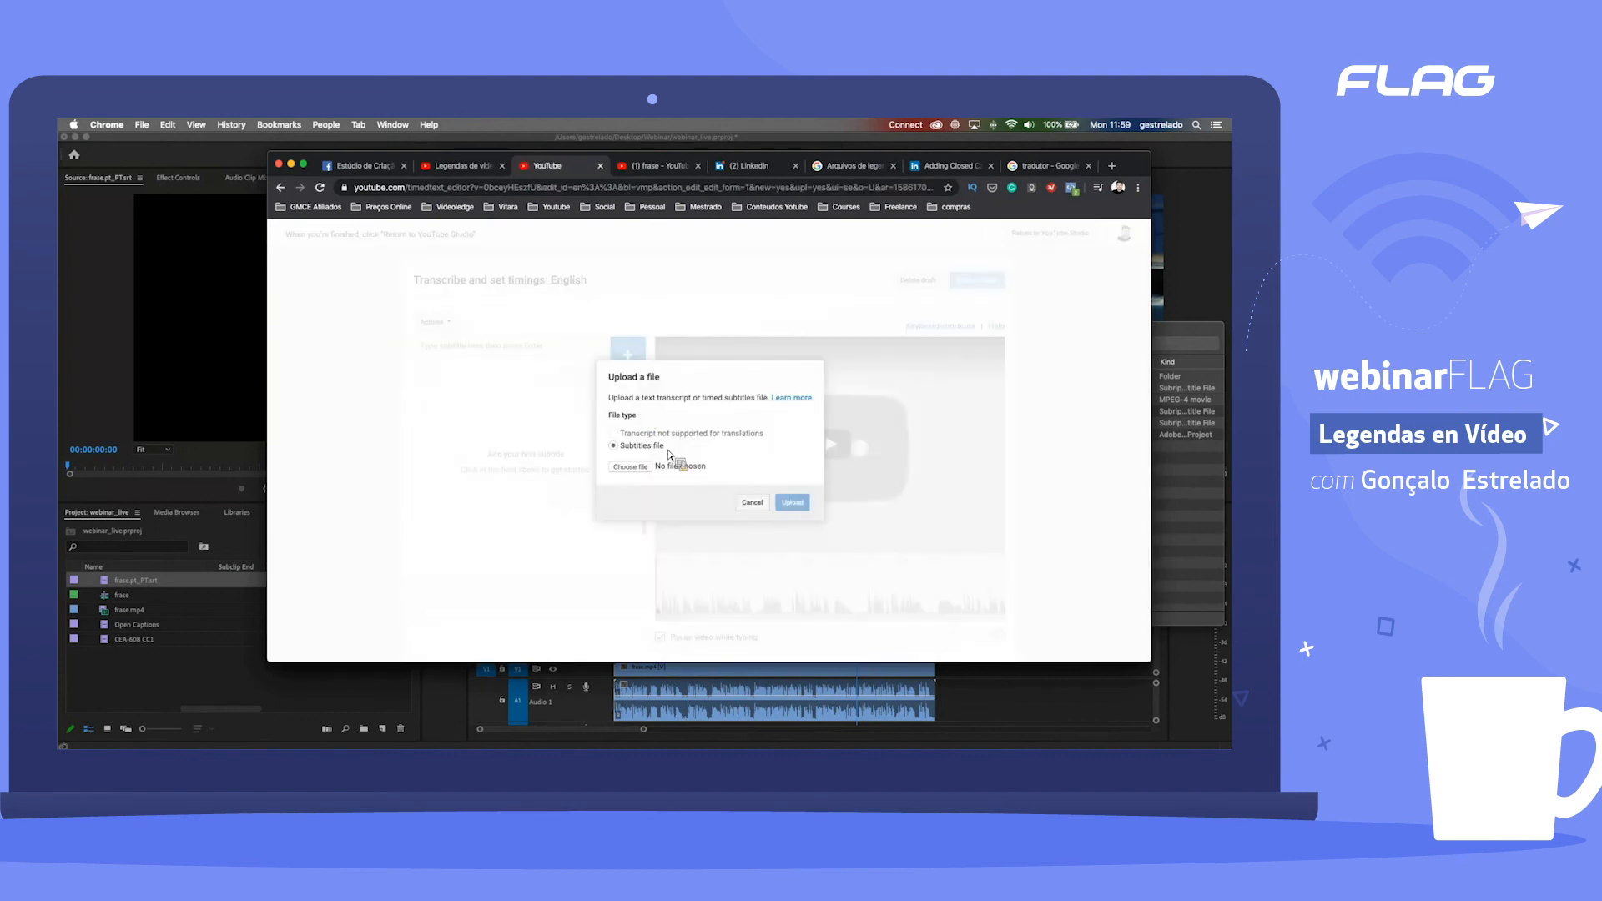
left_click(648, 469)
left_click(435, 257)
left_click(1105, 556)
left_click(794, 504)
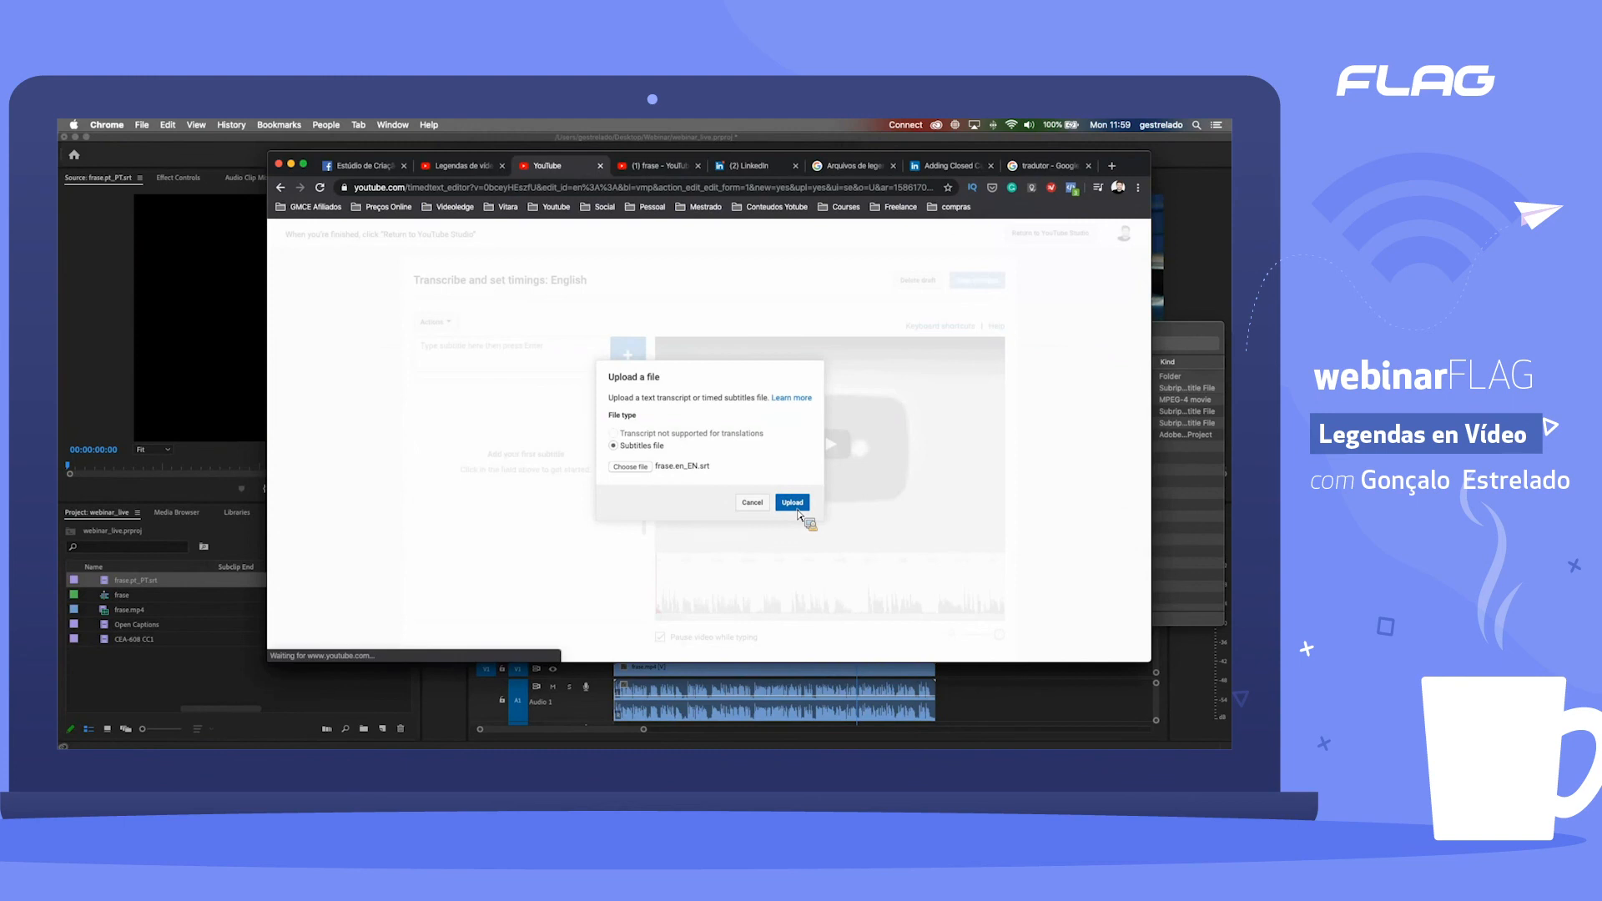
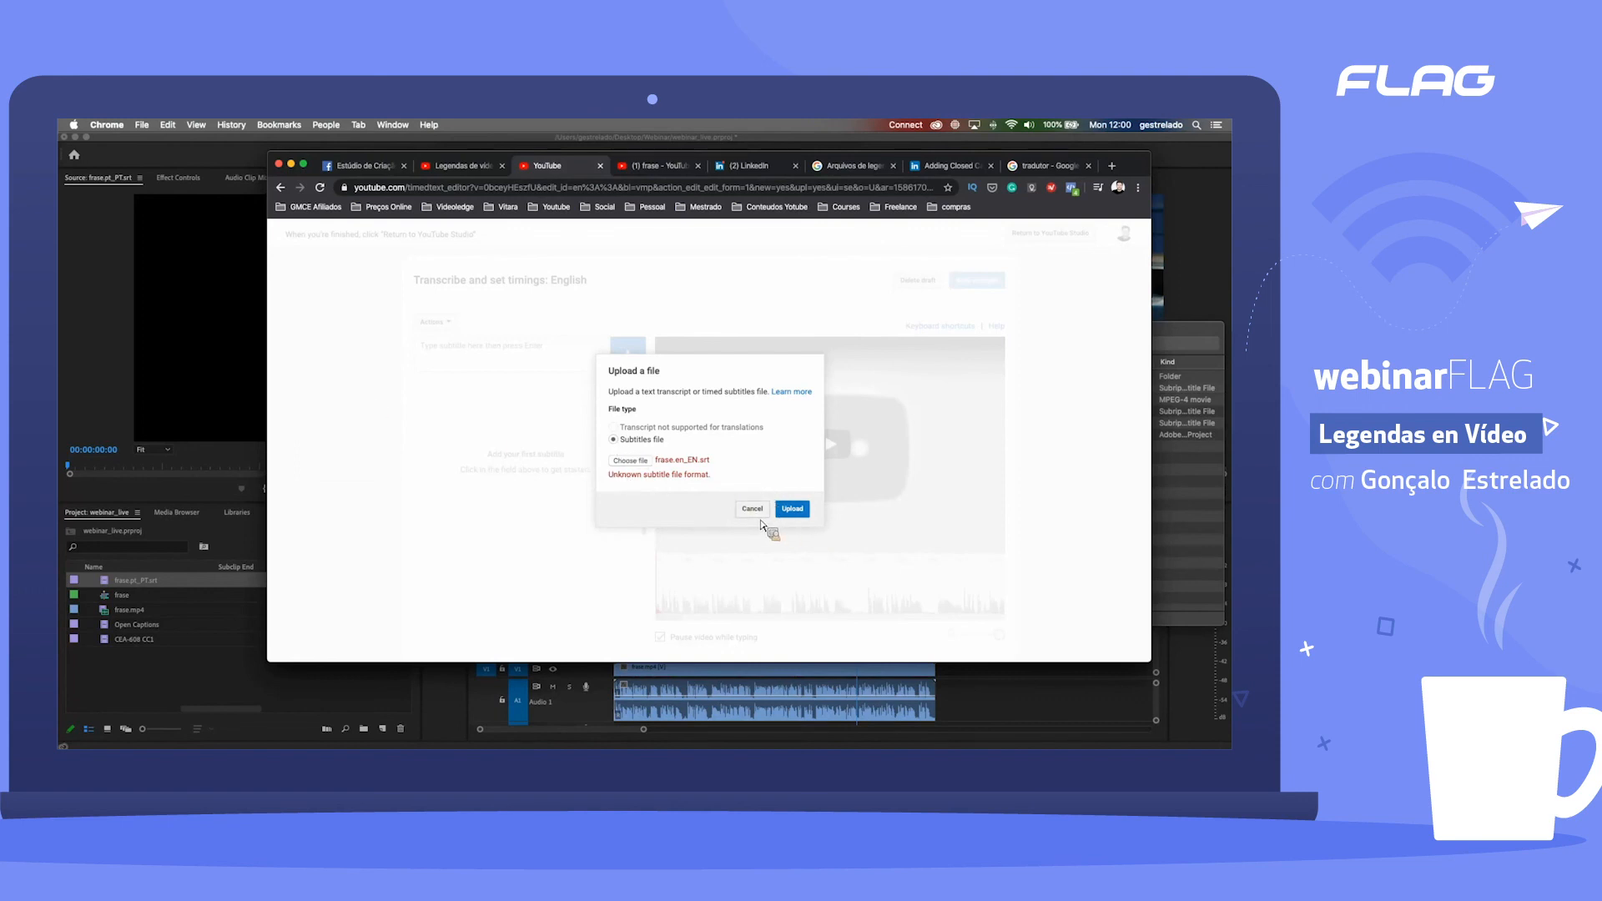
Step: Leave the YouTube upload, switch to Finder's Webinar folder and open frase2.pt_PT.srt with TextEdit
key("super+r")
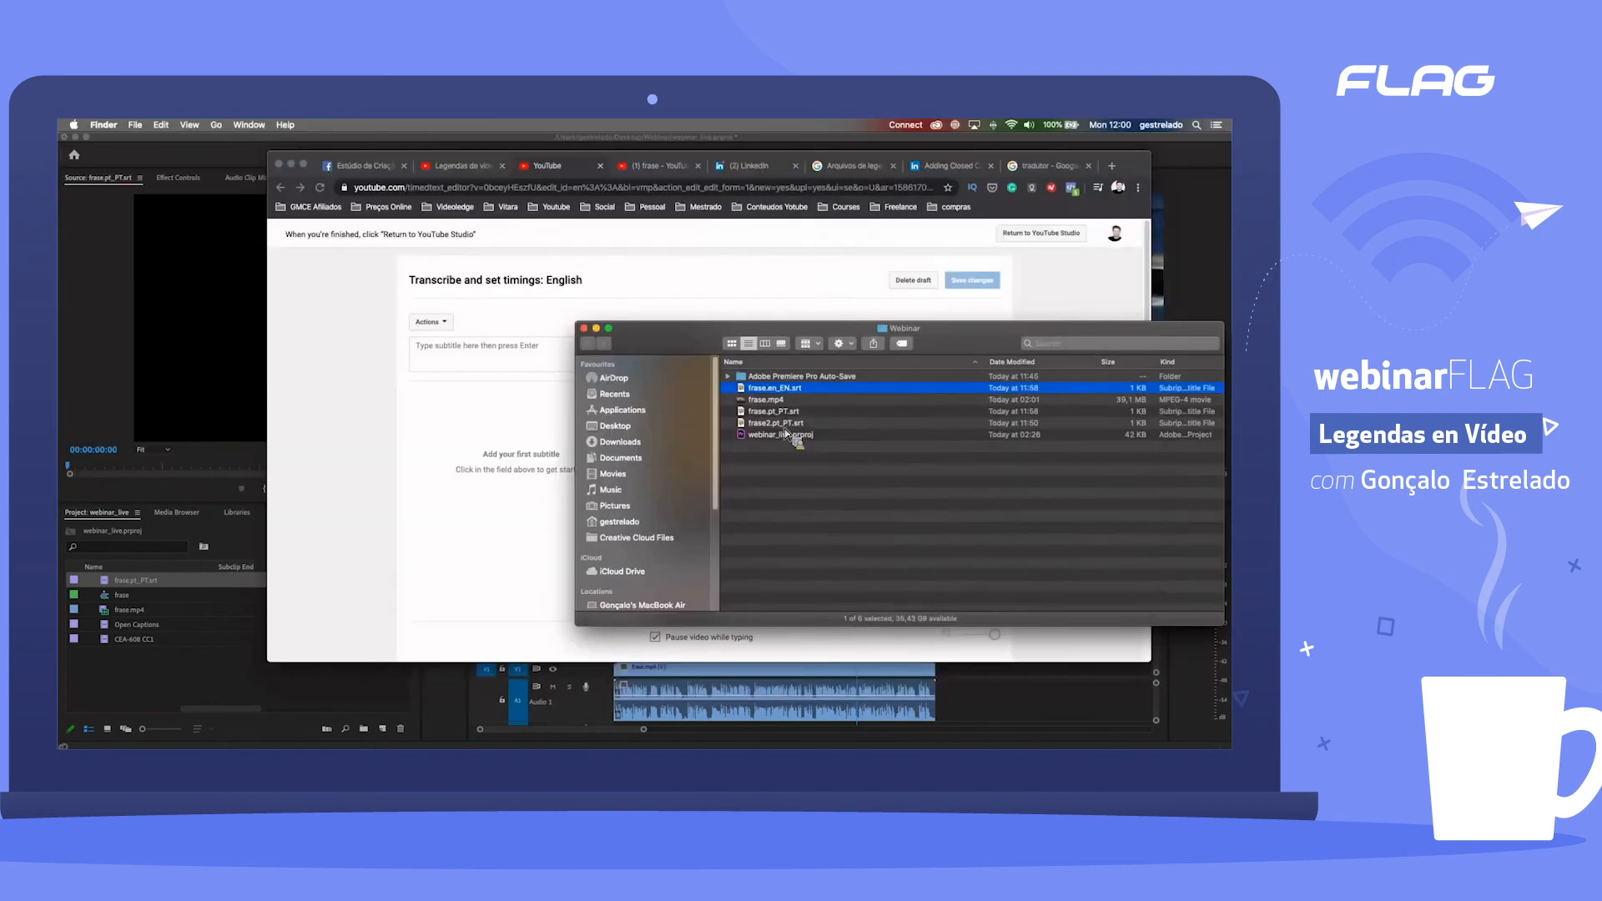
left_click(783, 428)
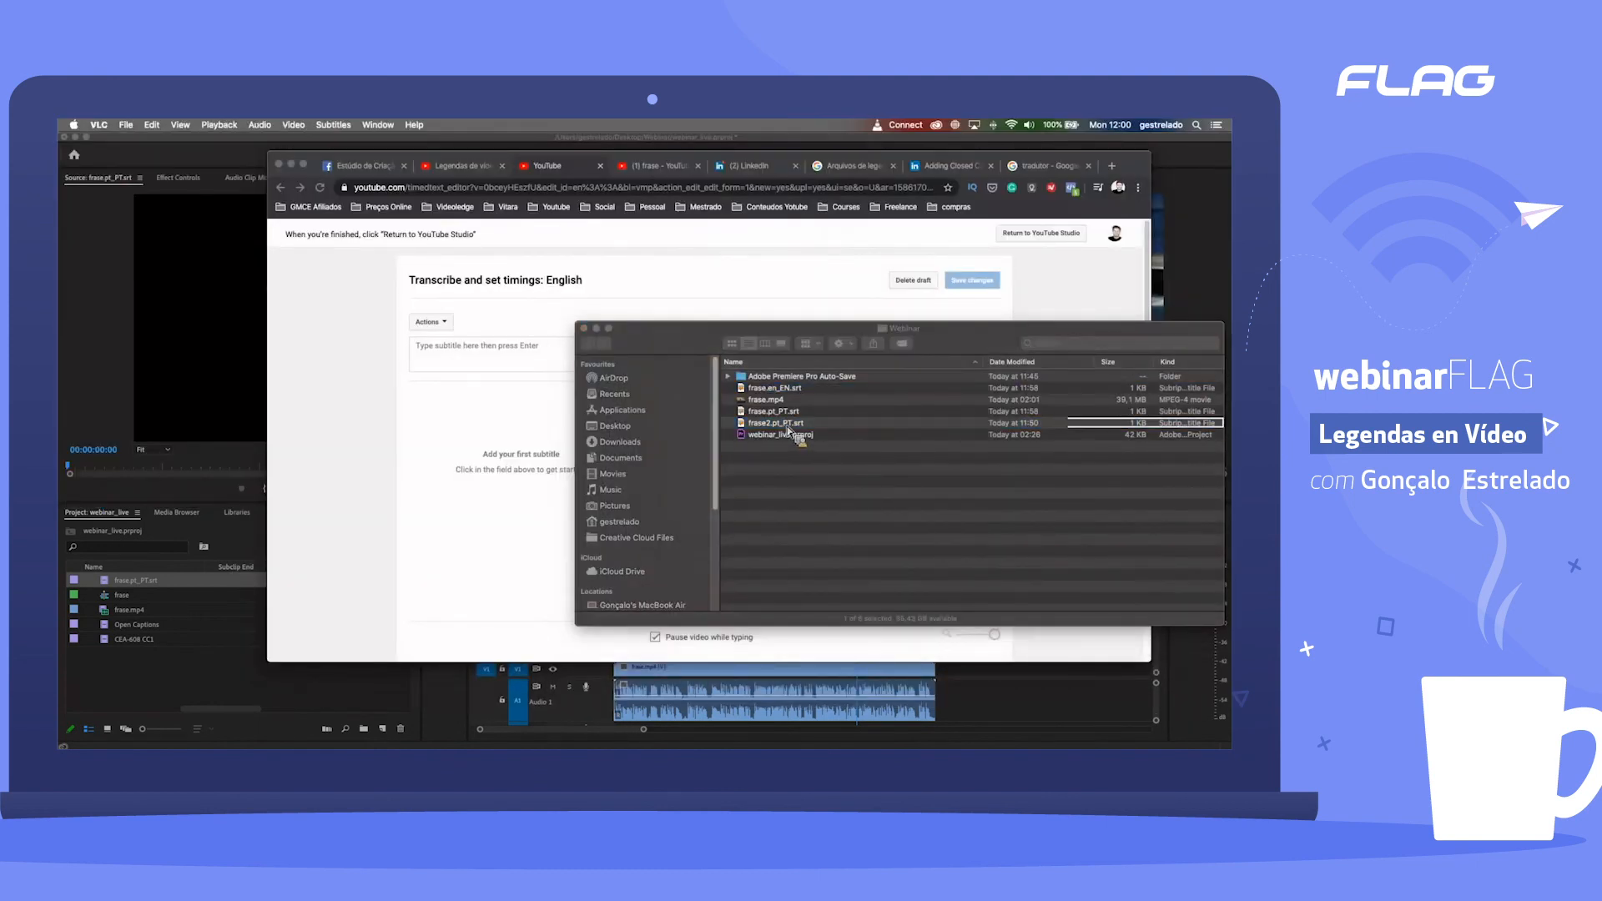
right_click(783, 427)
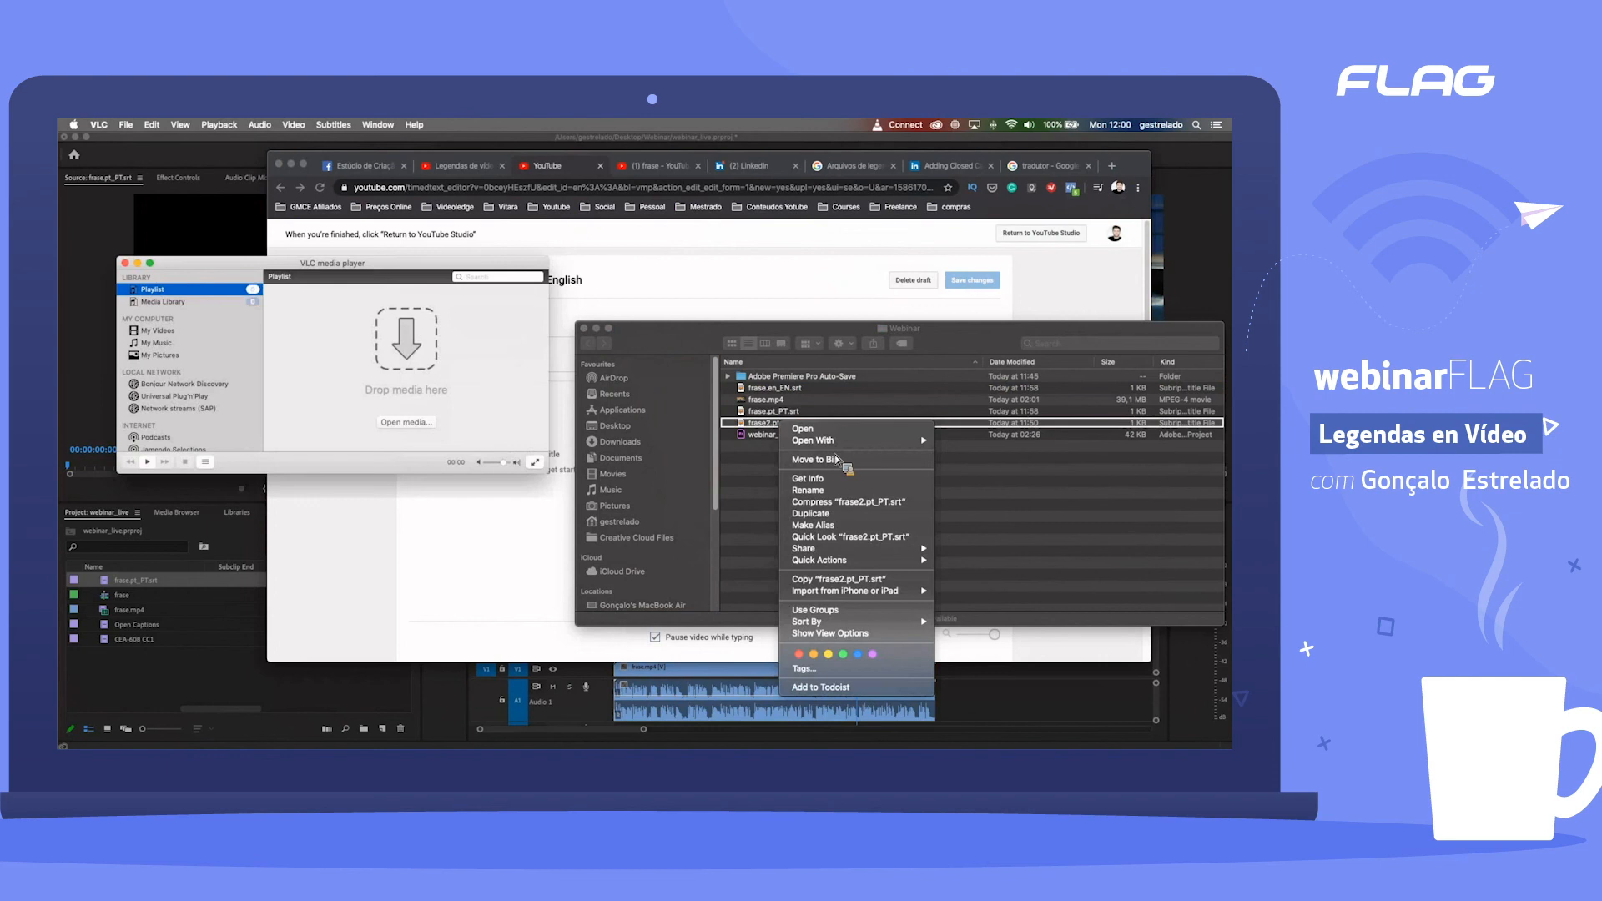
left_click(534, 446)
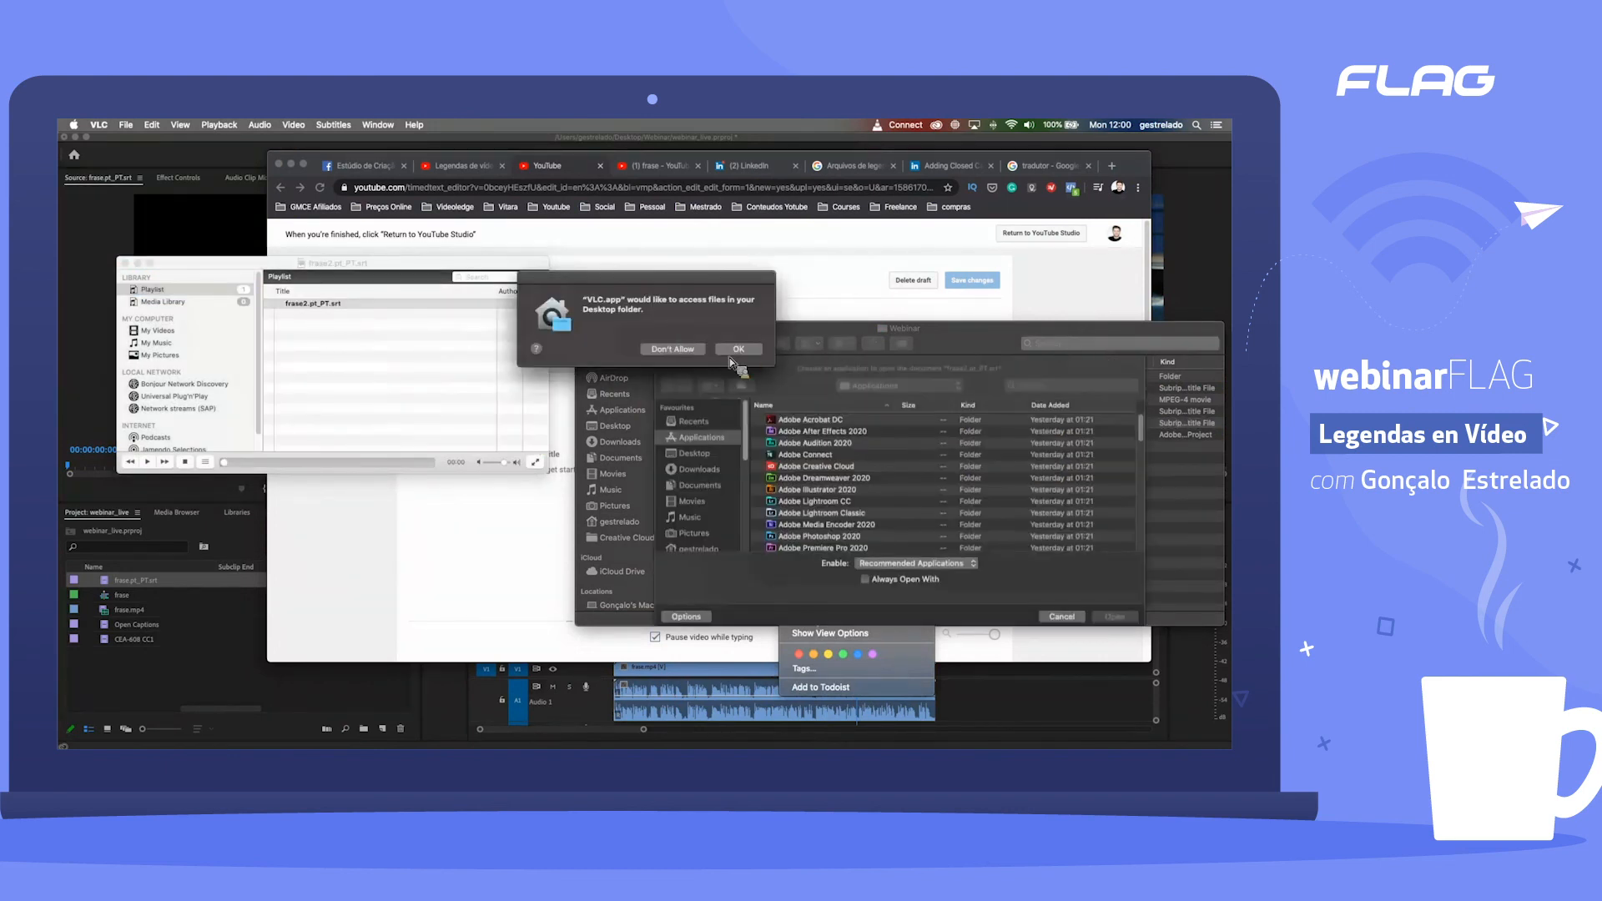
left_click(738, 348)
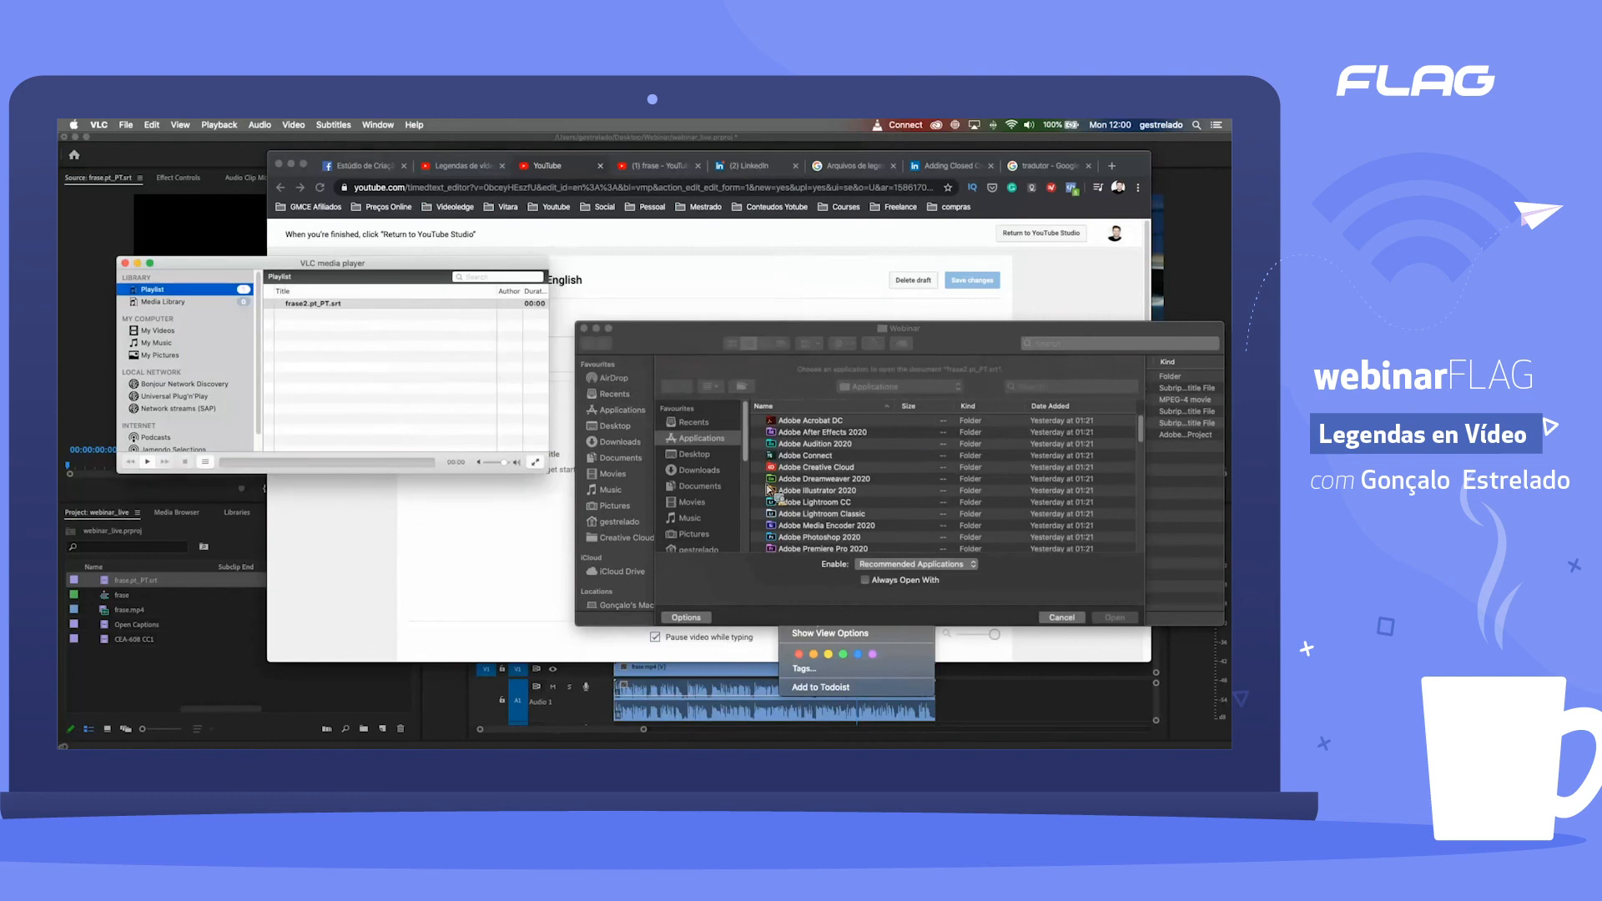
left_click(127, 263)
left_click_drag(755, 424, 505, 431)
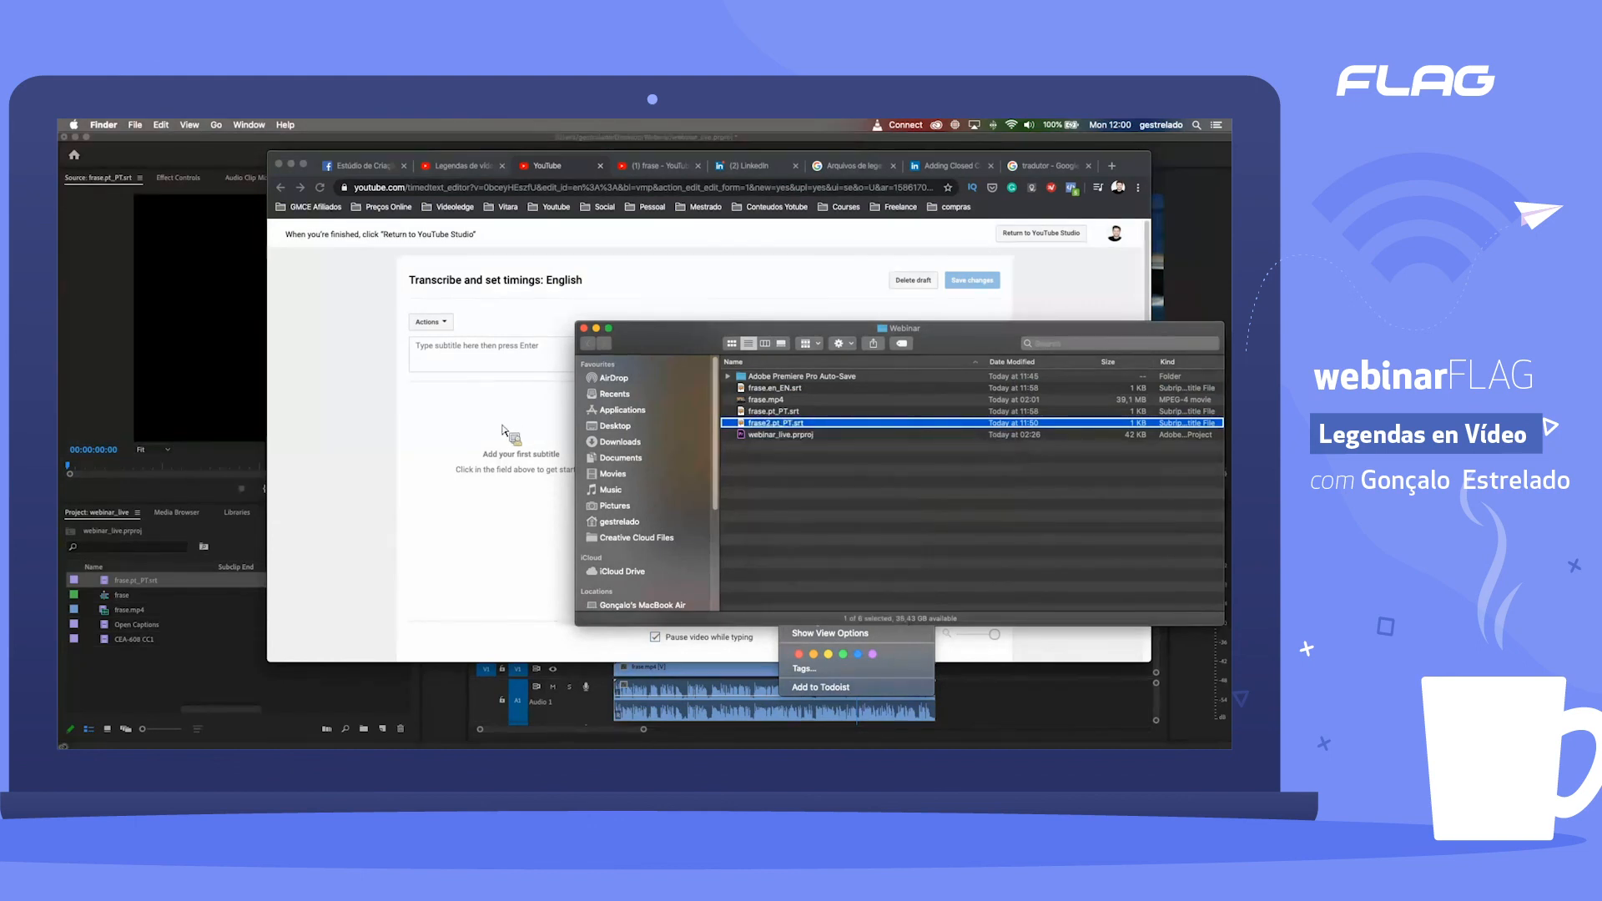
scroll(844, 497, "down", 15)
left_click(811, 507)
left_click(1119, 619)
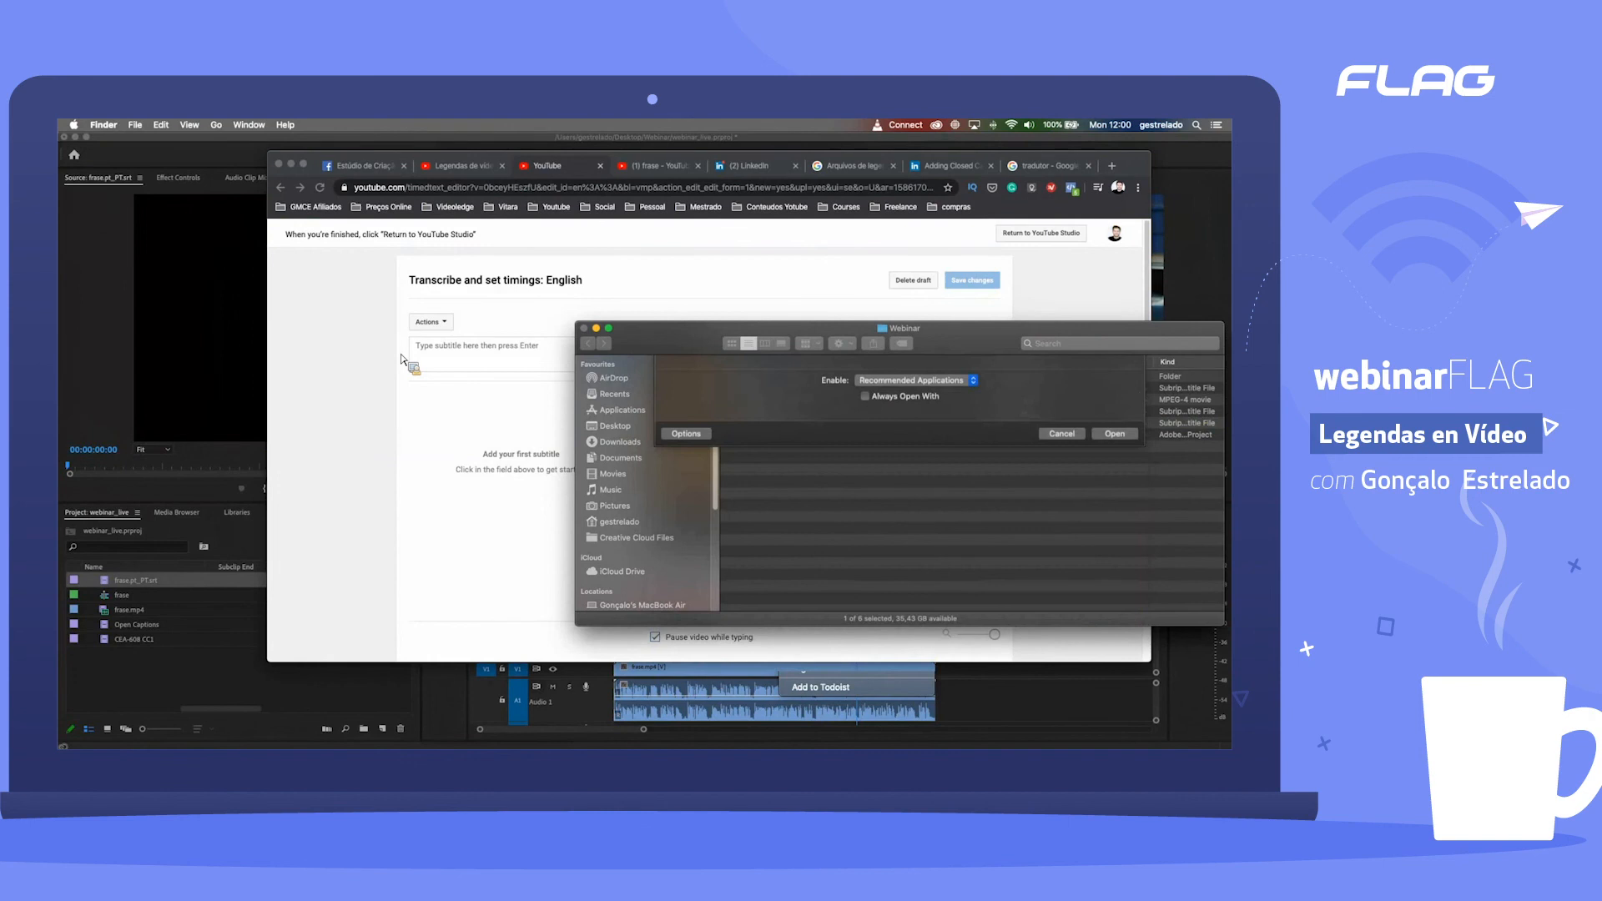
Step: Replace all text in frase2.pt_PT.srt with the copied English captions, save the file and close it
key("super+a")
key("super+v")
key("super+s")
key("super+w")
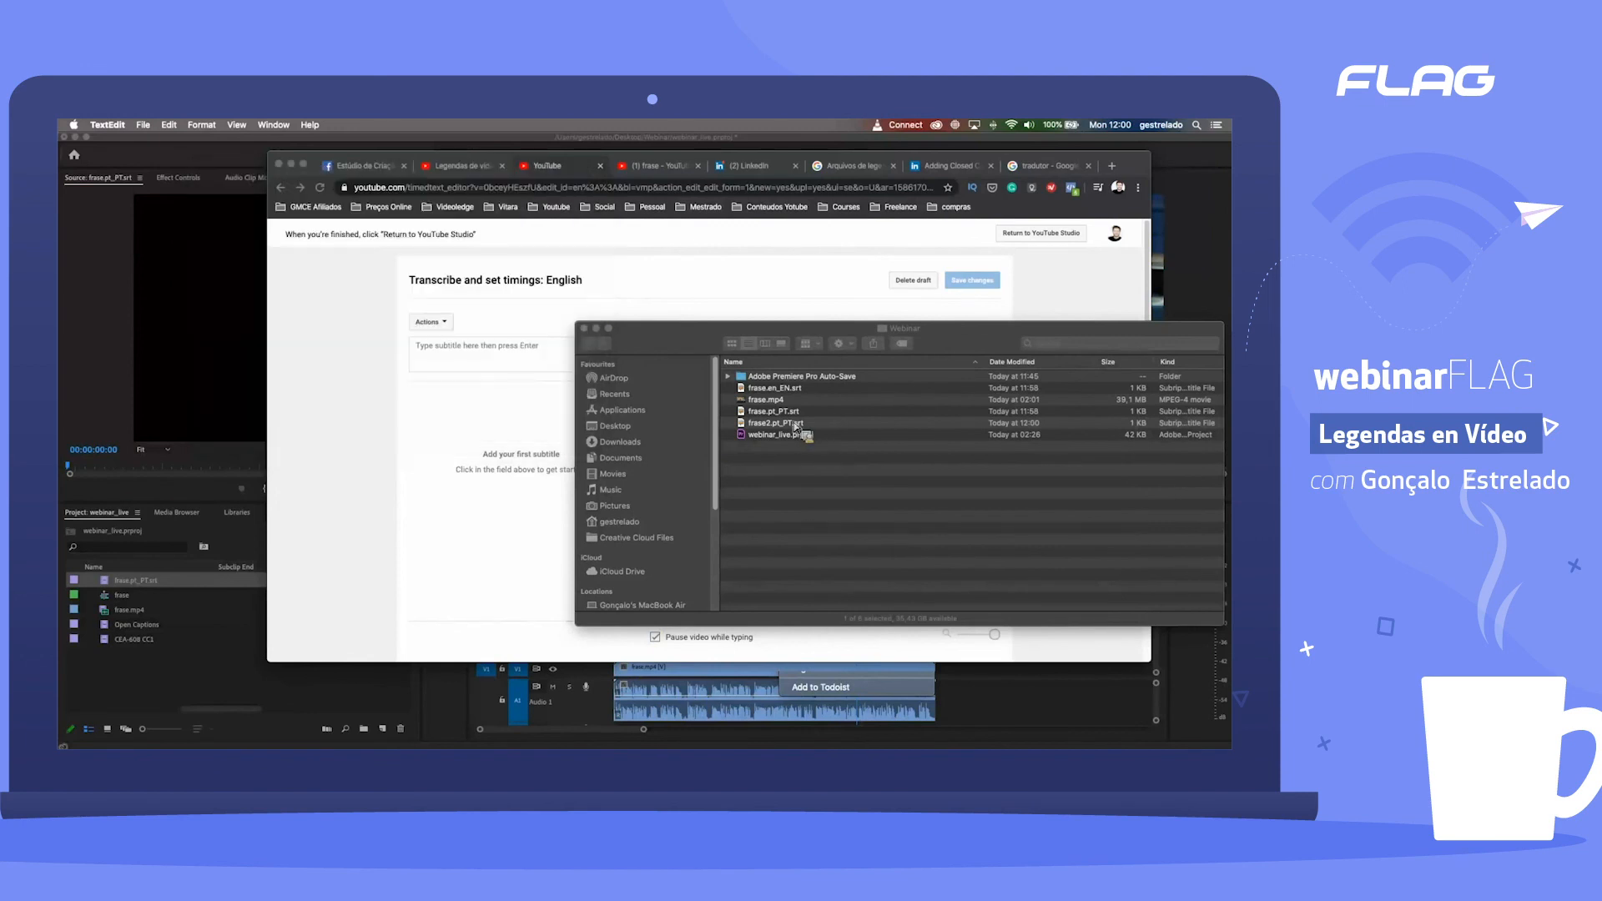
Step: Return to YouTube's caption editor in Chrome and permanently delete the English caption draft
left_click(527, 473)
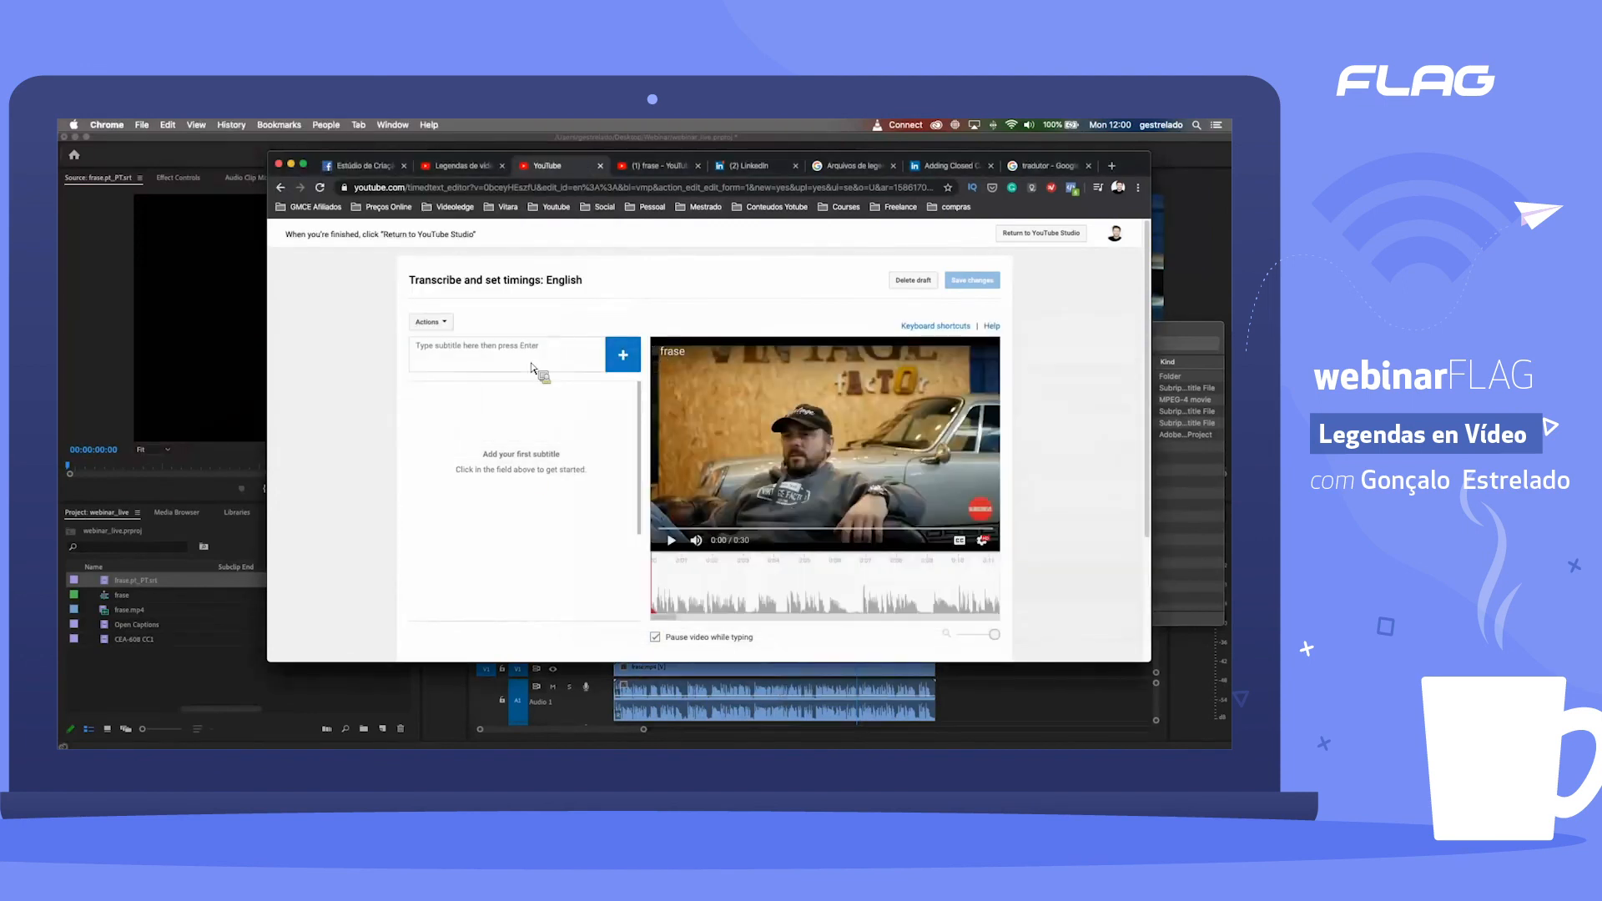
left_click(569, 363)
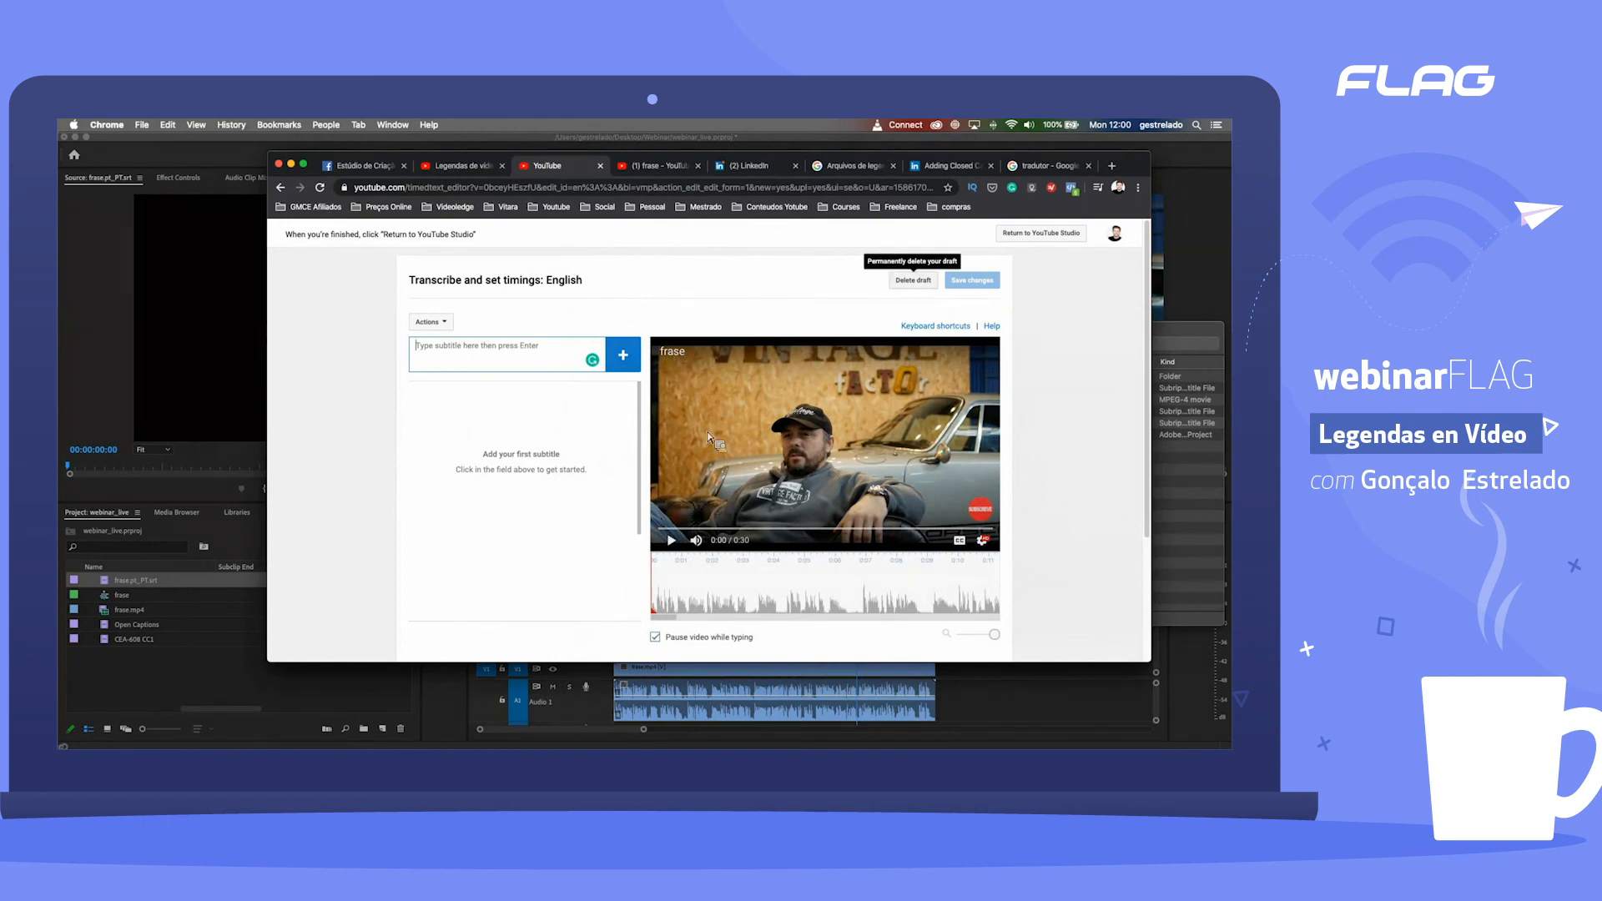
left_click(913, 280)
left_click(825, 479)
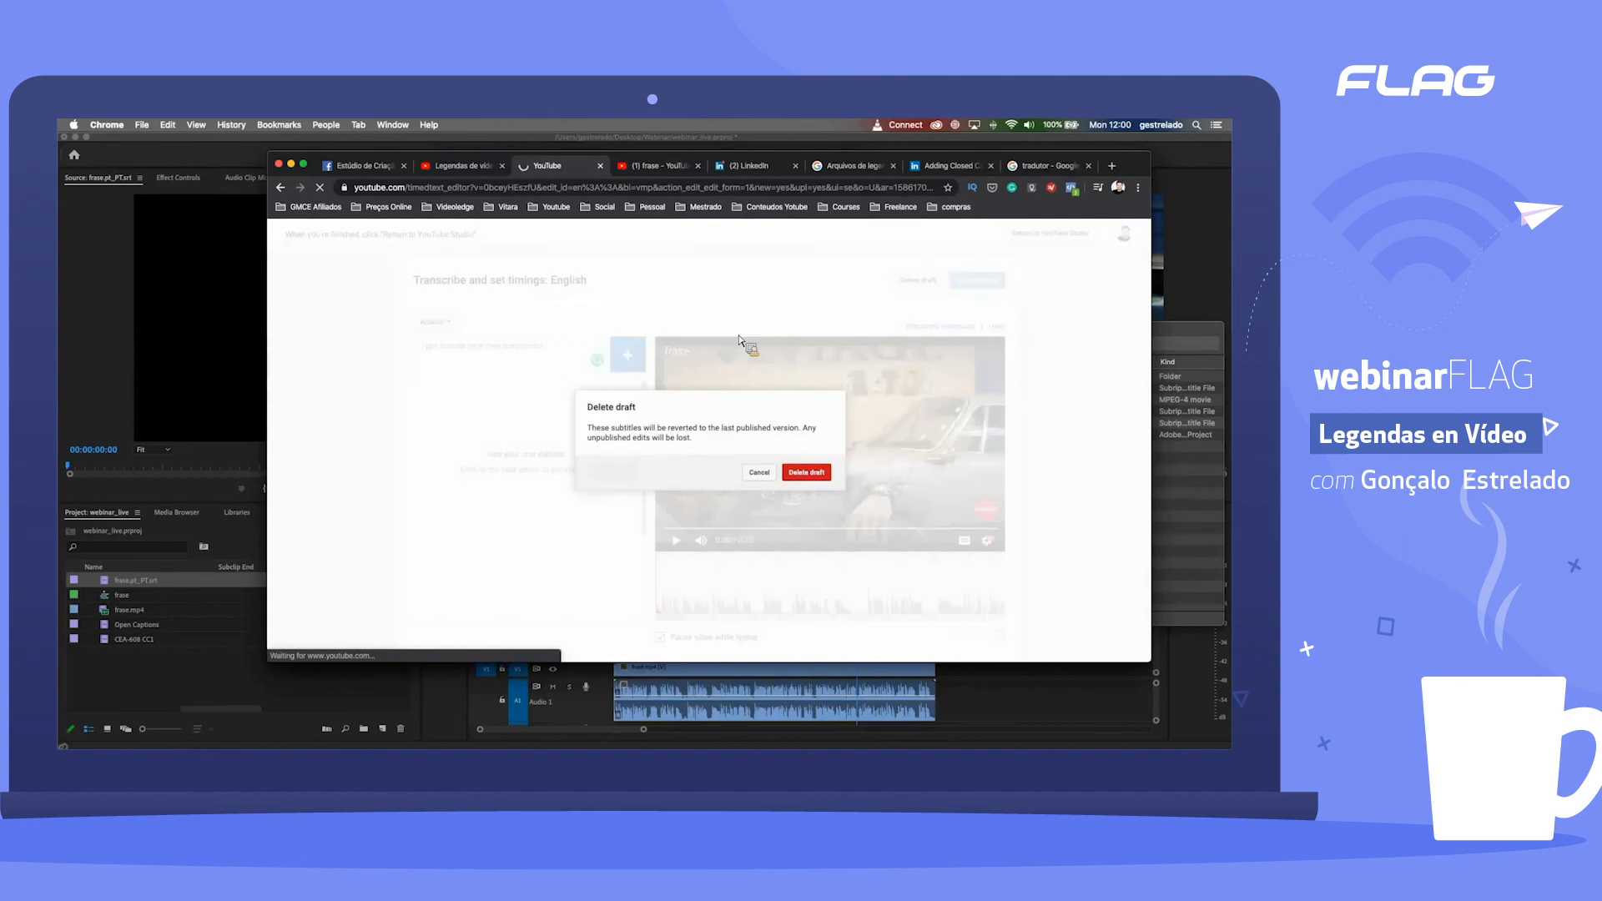
left_click(805, 472)
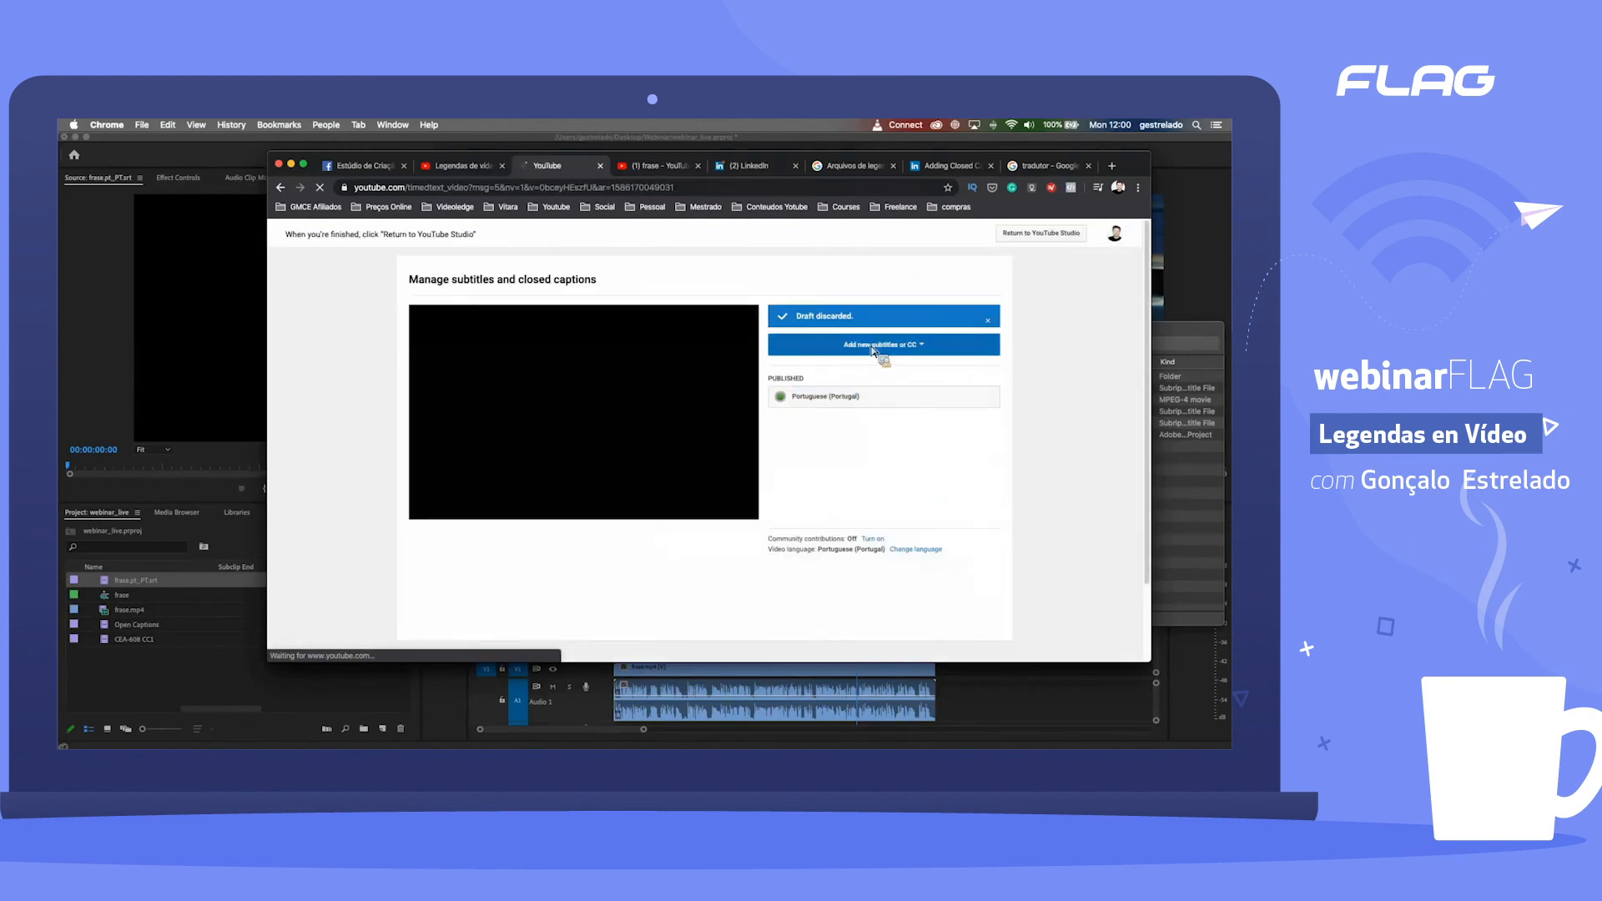
Step: Add English captions to the frase video and try to upload frase2.pt_PT.srt as the subtitles file
left_click(881, 345)
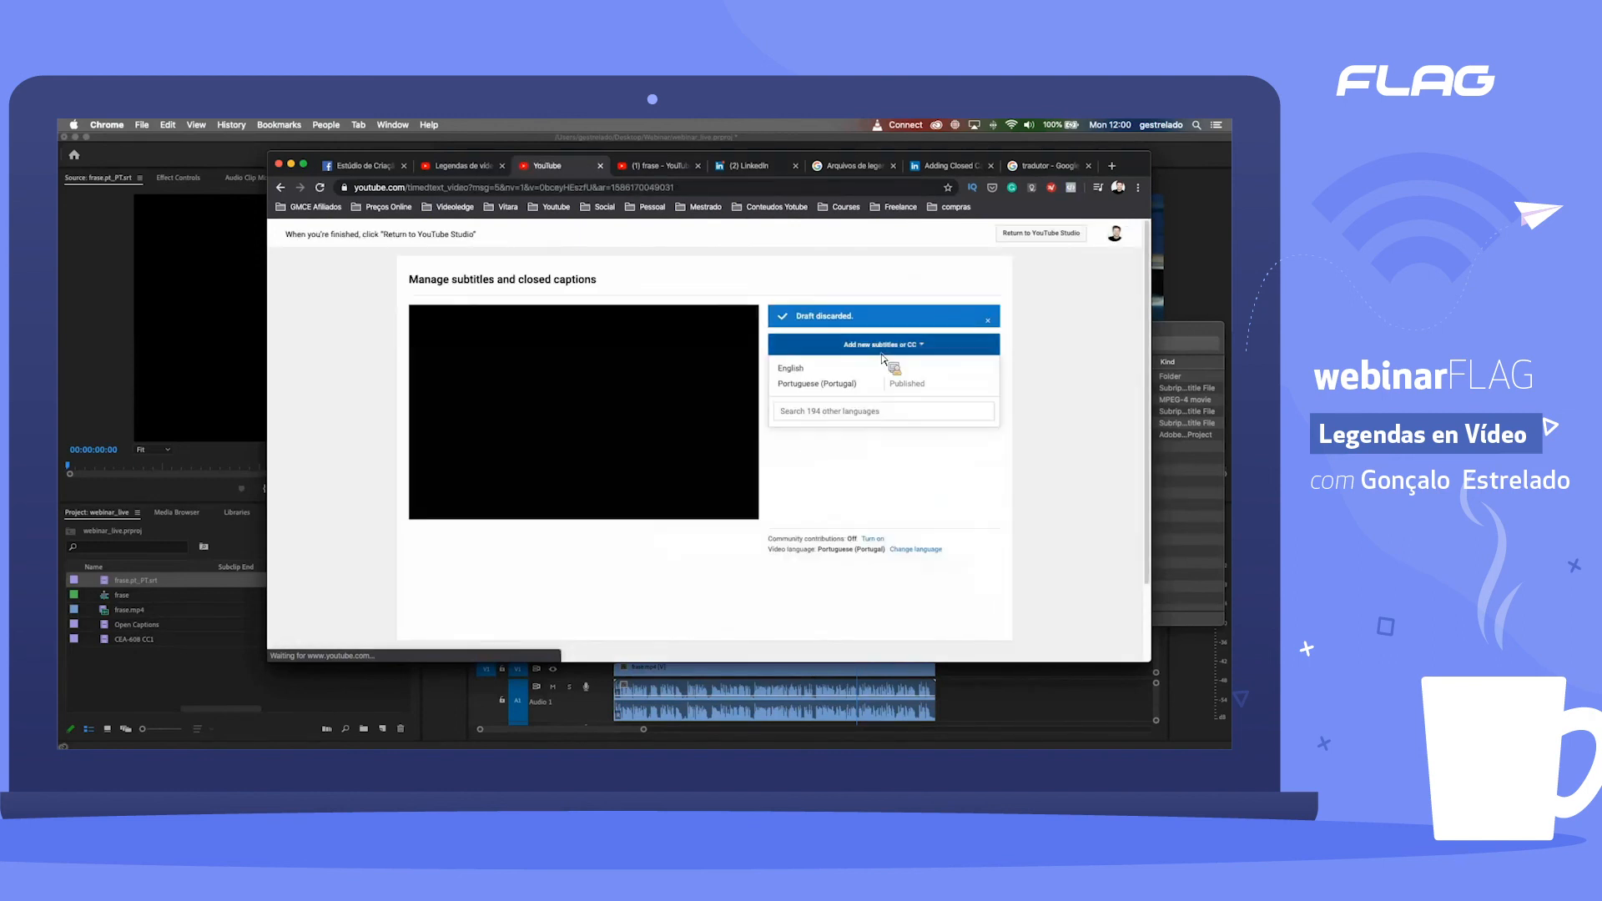
left_click(825, 370)
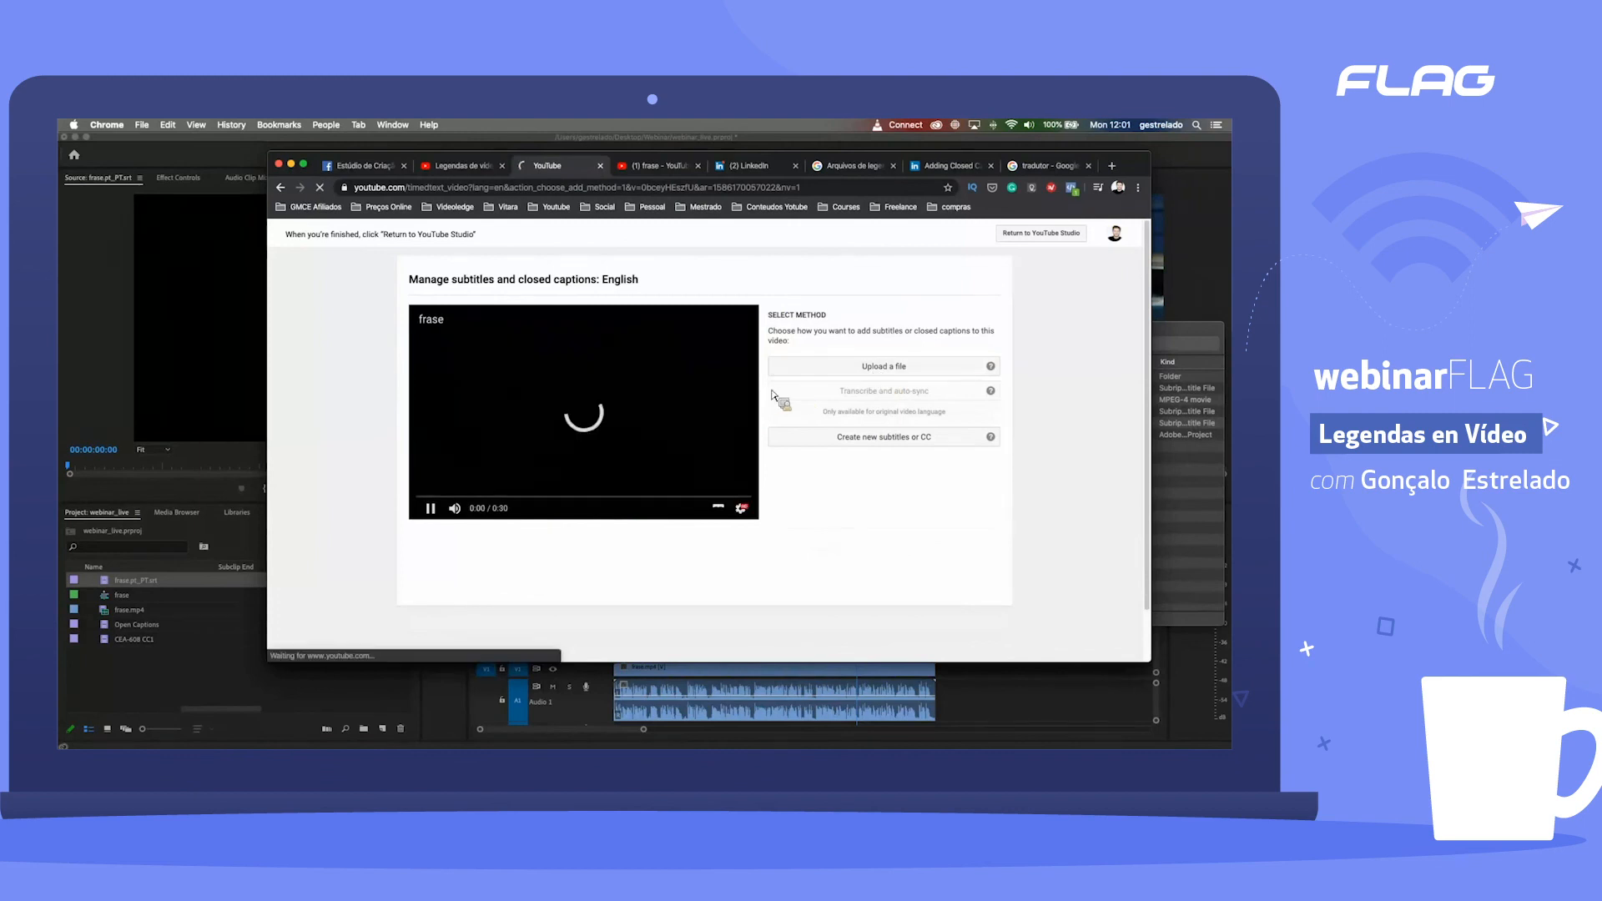
left_click(846, 376)
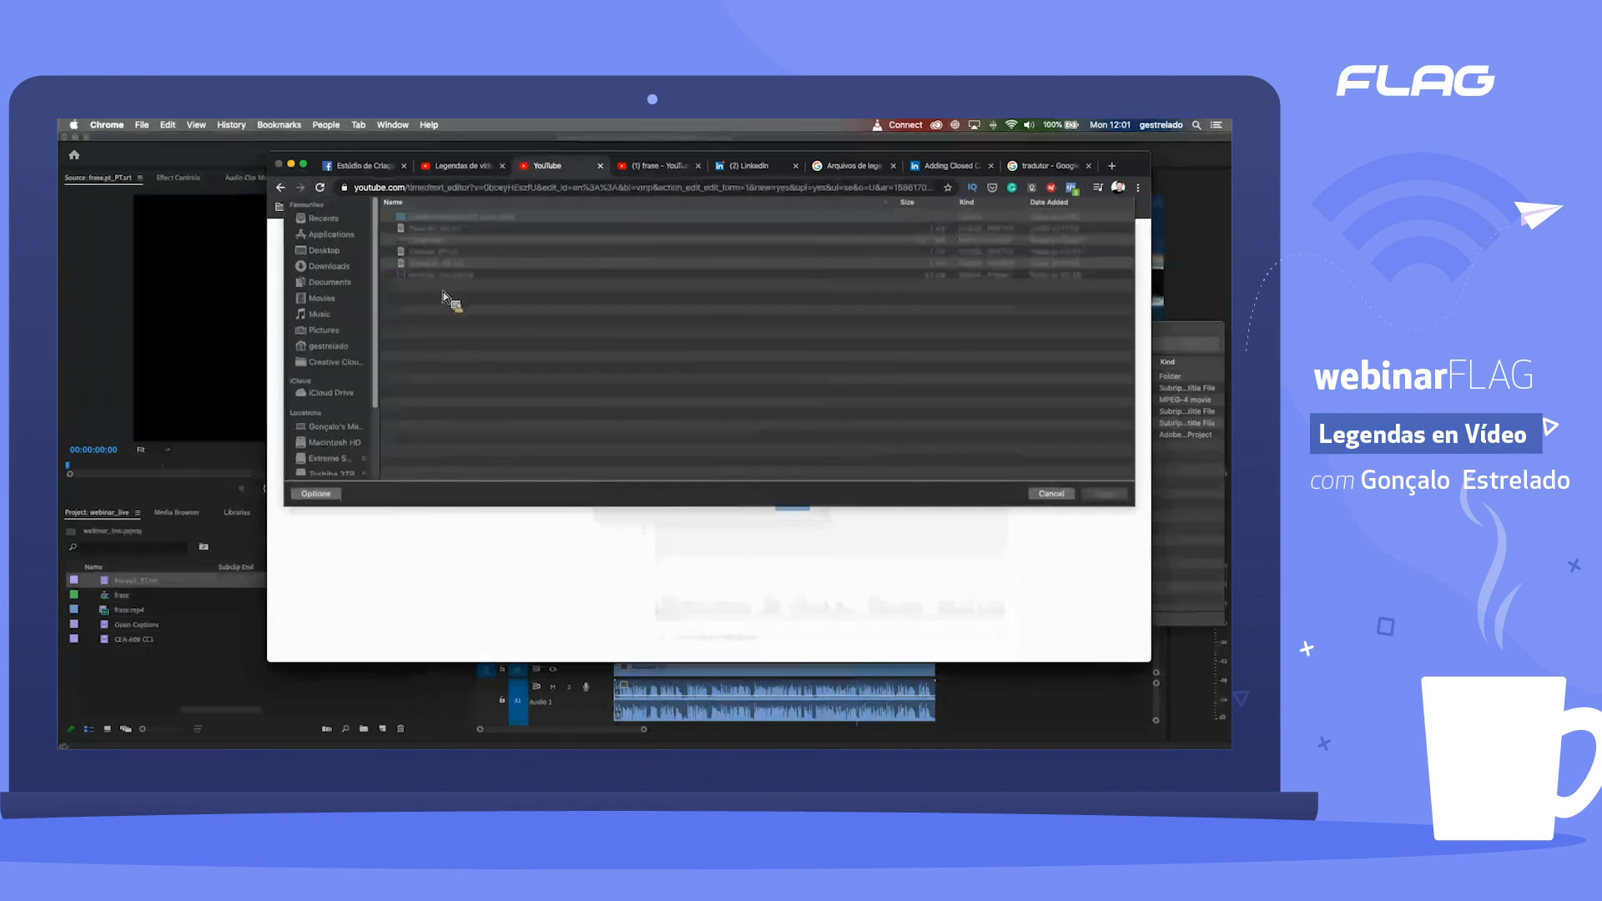
left_click(443, 291)
left_click(1104, 557)
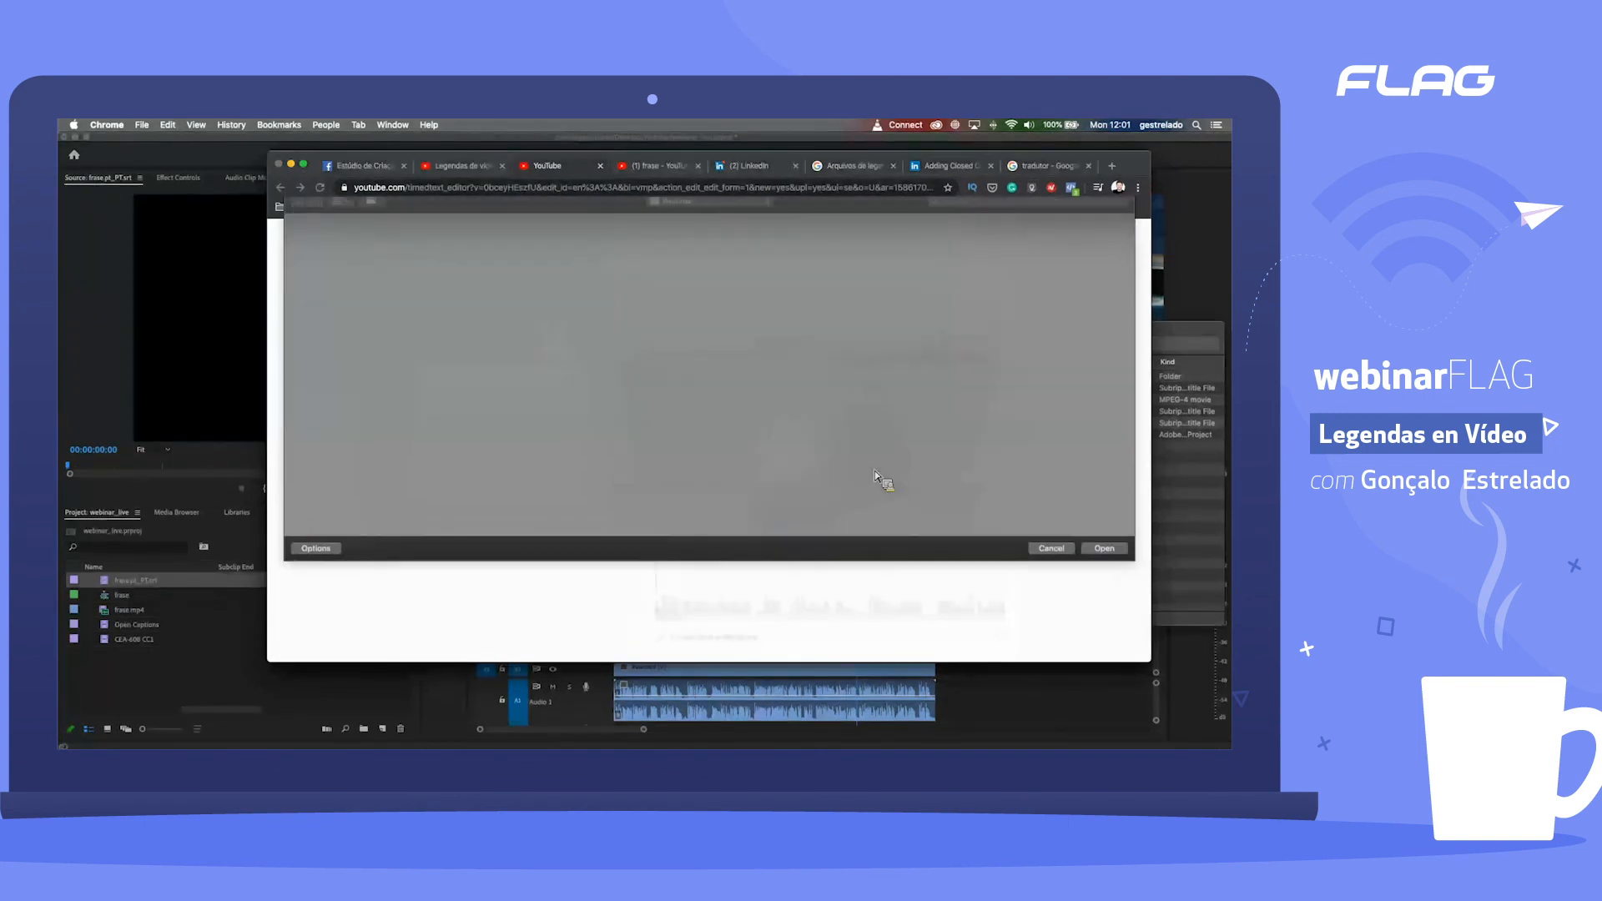
left_click(792, 502)
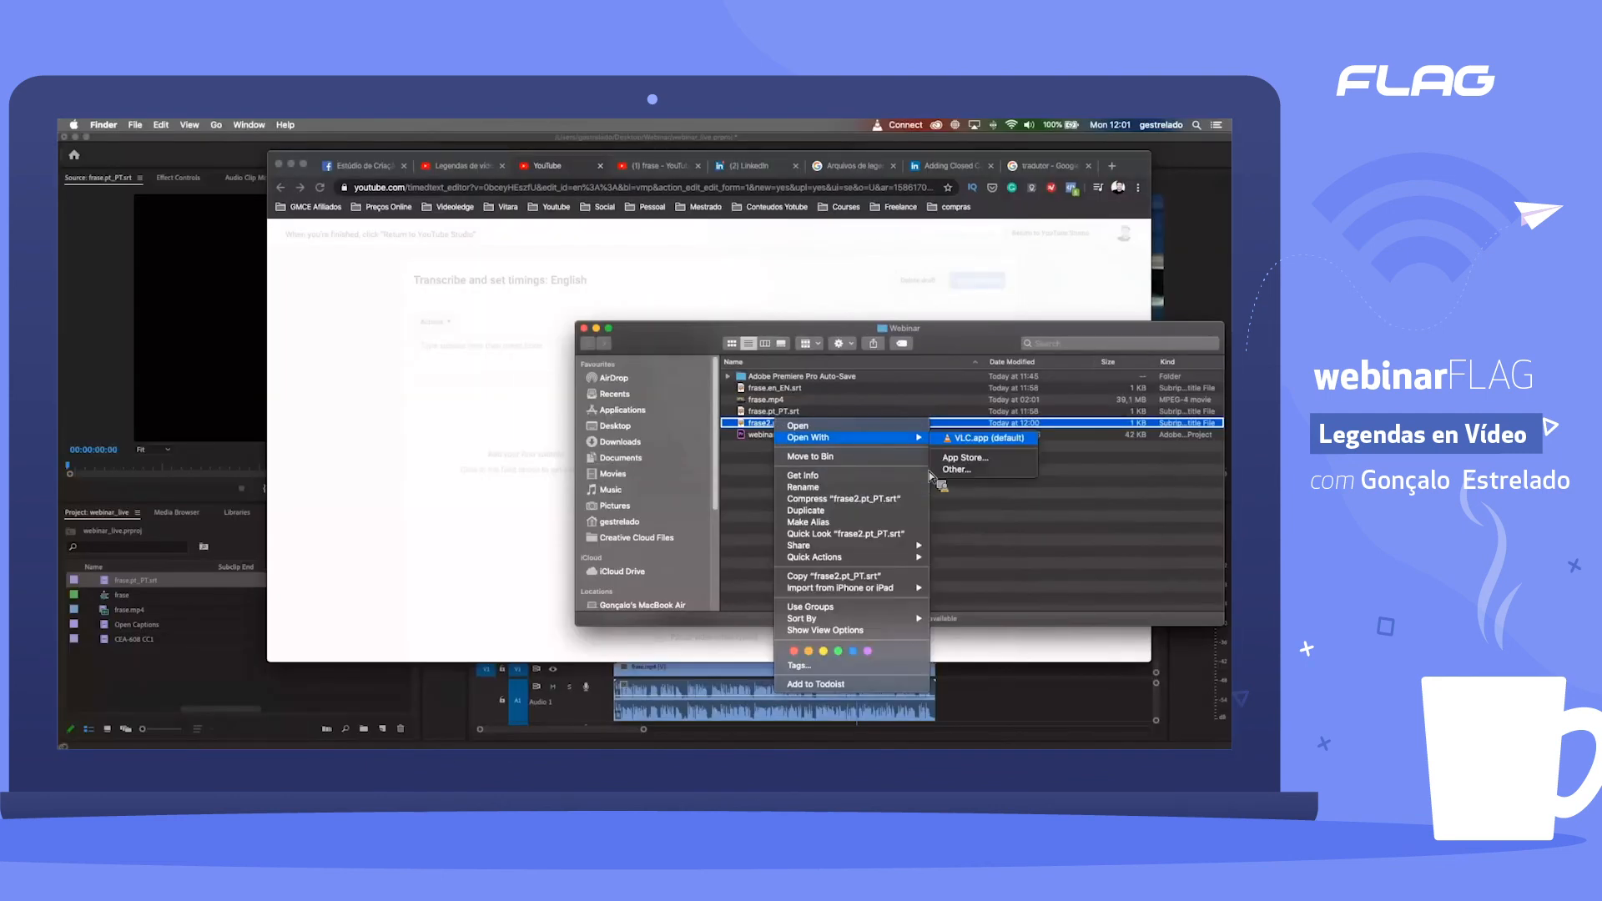
Step: Open frase2.pt_PT.srt from Finder's Webinar folder with TextEdit and check its caption numbering, timings and text
left_click(933, 471)
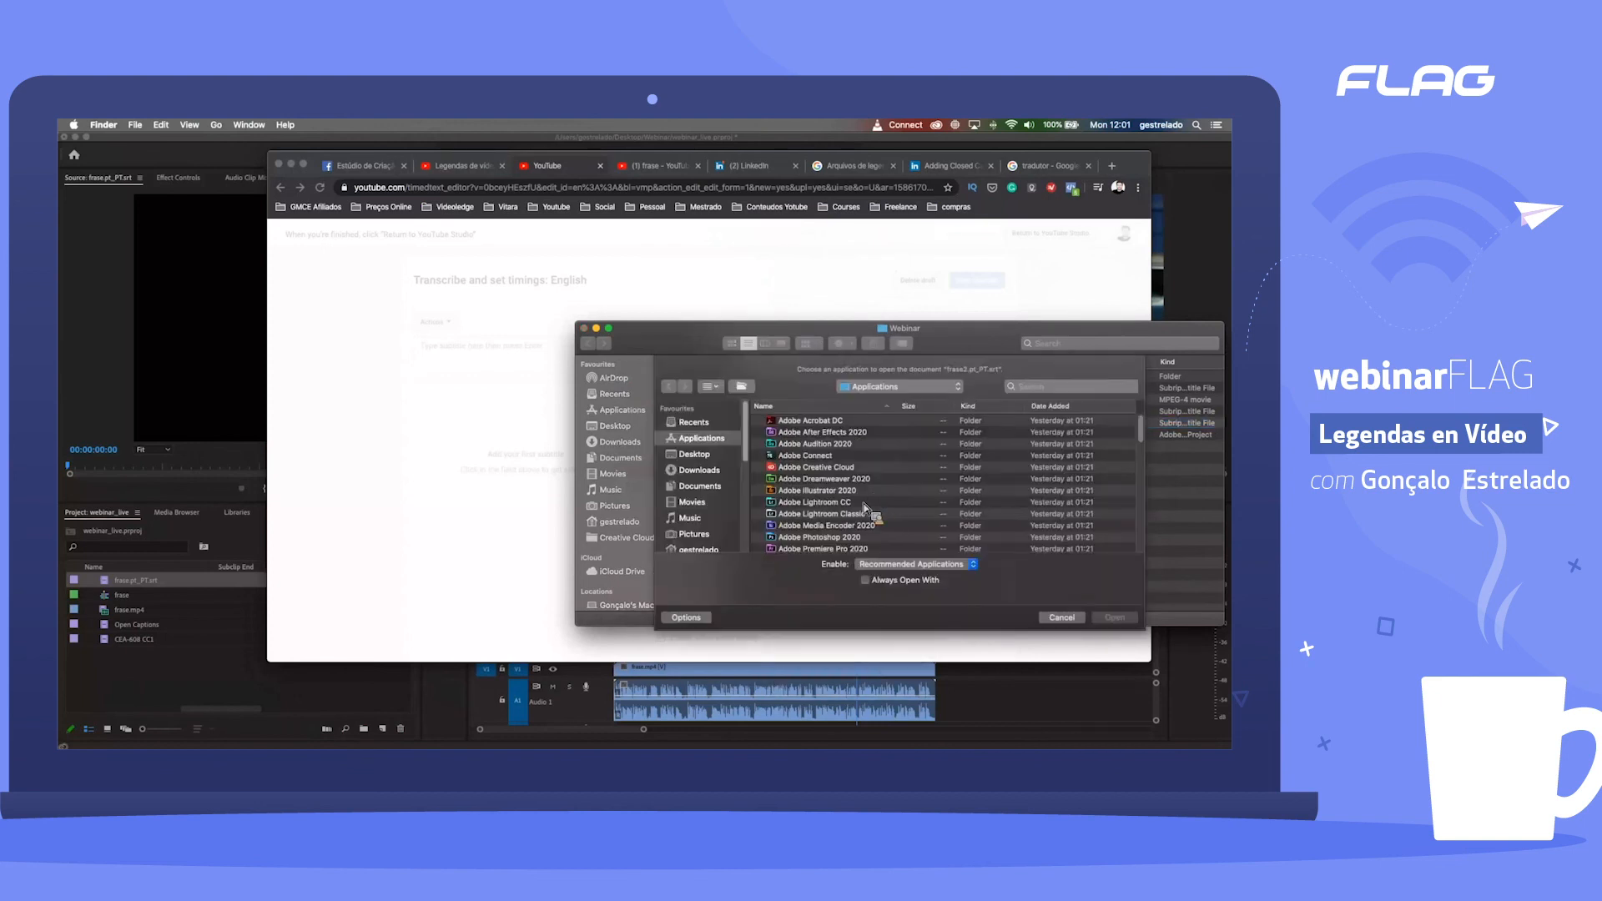
scroll(841, 501, "down", 15)
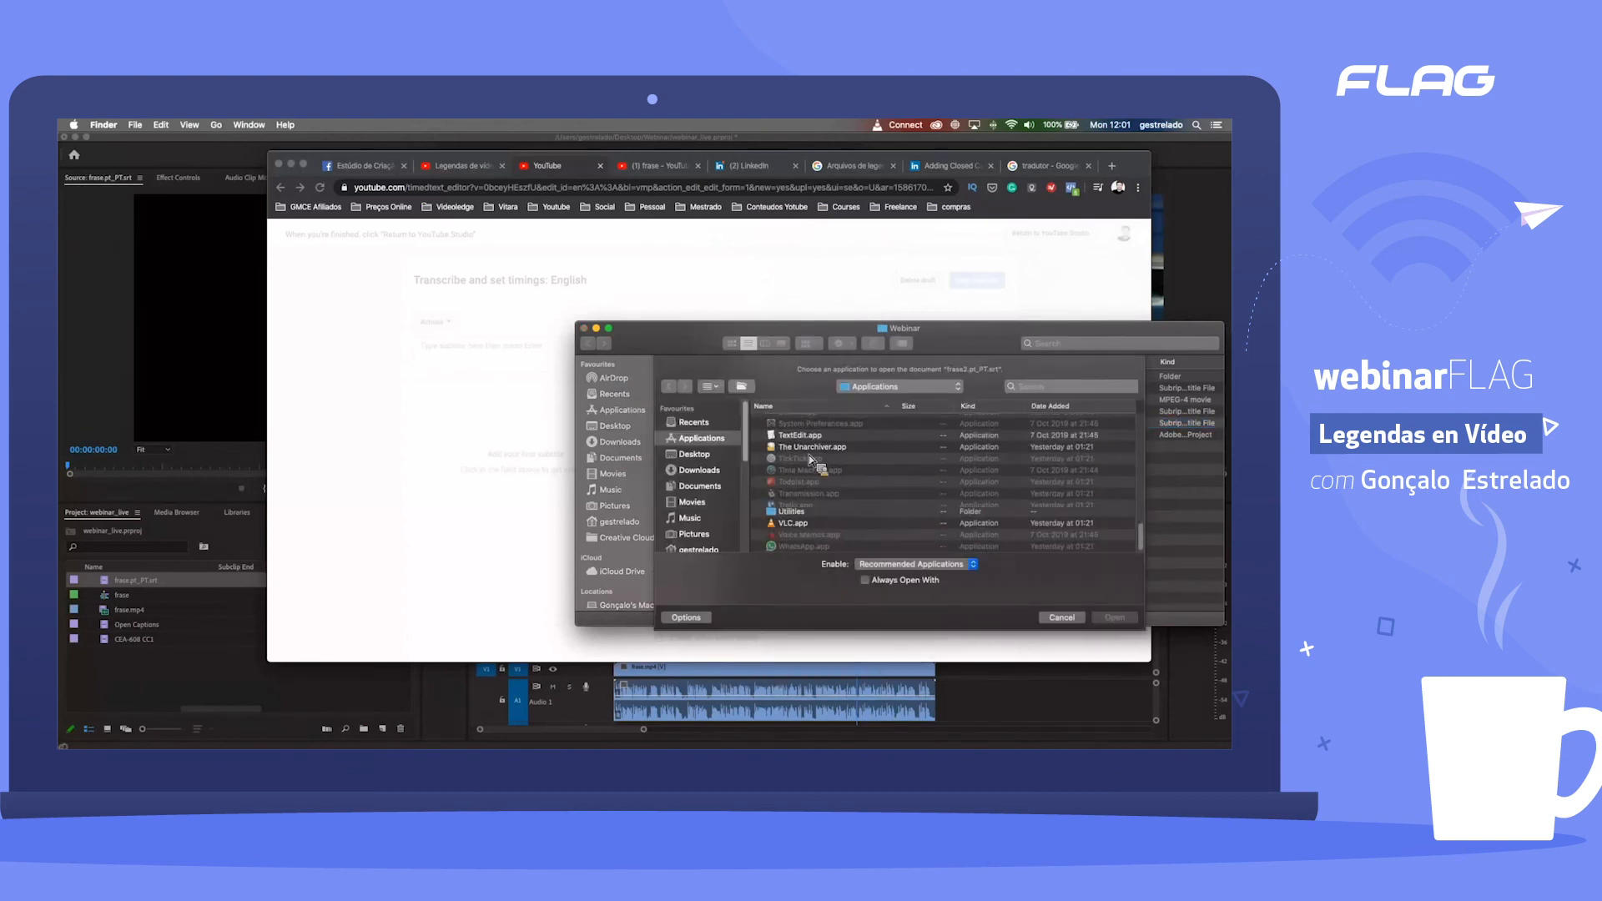
double_click(800, 436)
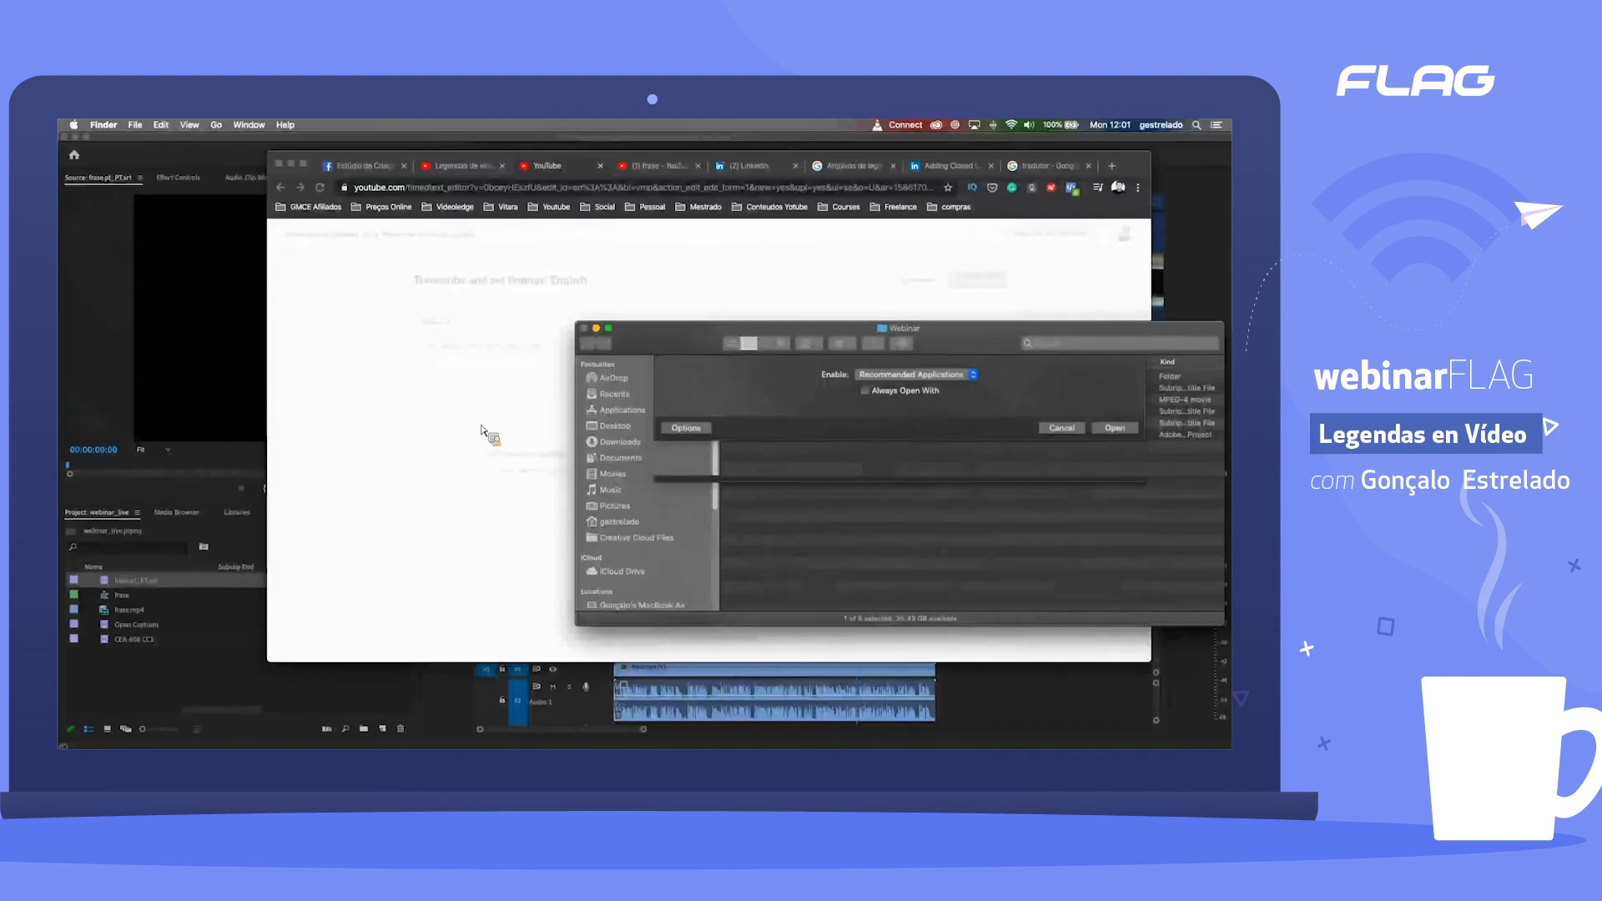
scroll(298, 268, "down", 10)
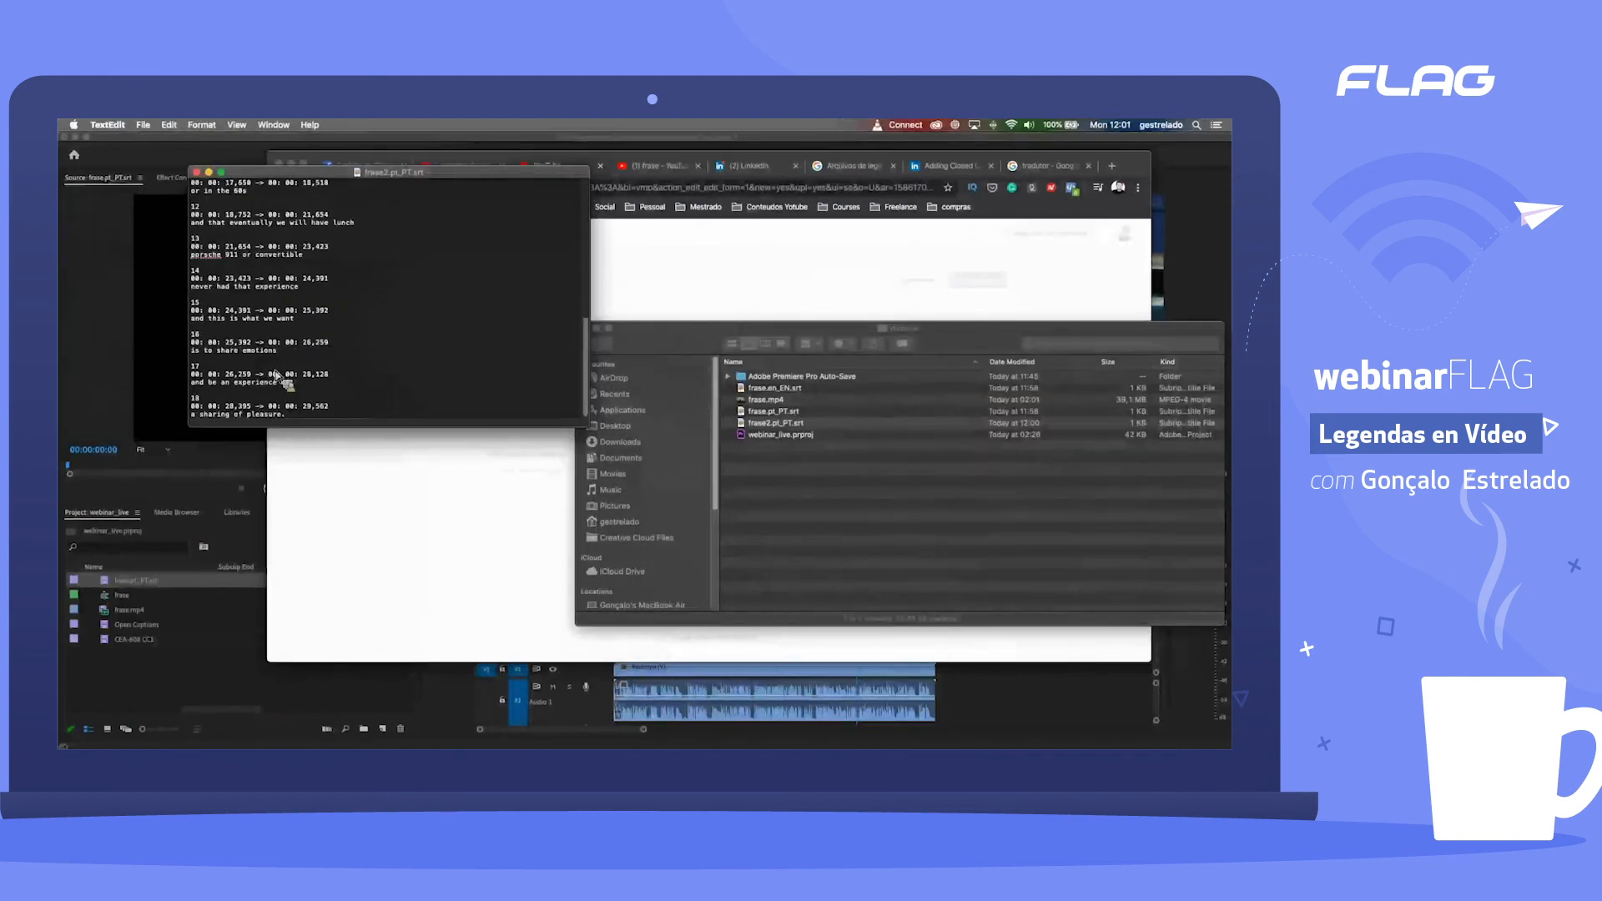
scroll(276, 376, "up", 10)
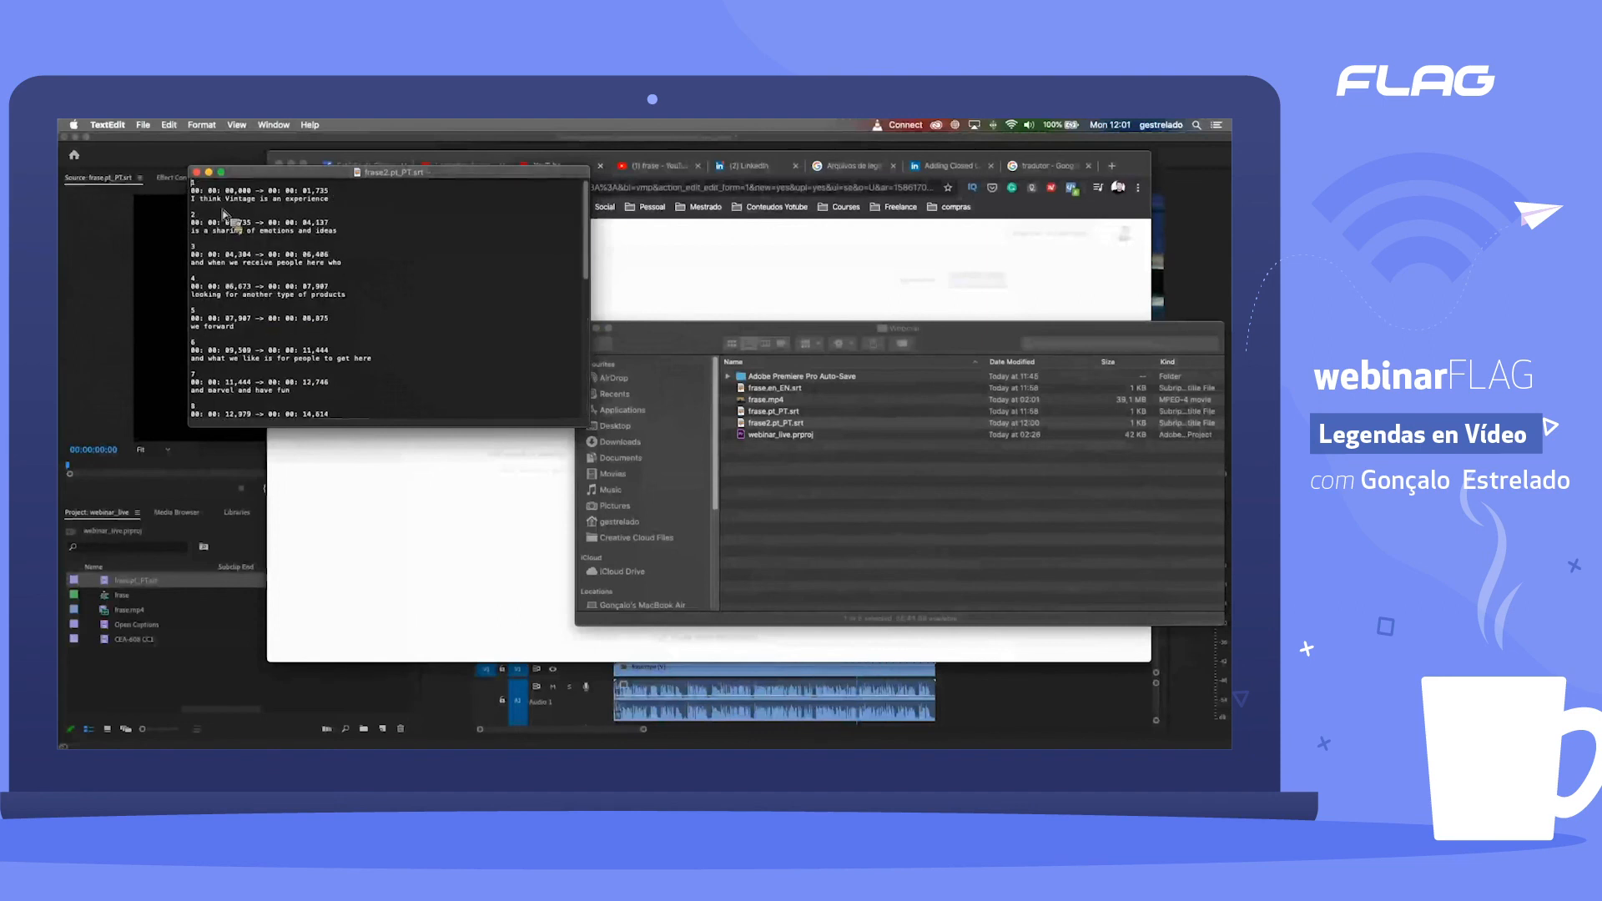
left_click_drag(235, 173, 239, 225)
Step: Convert the frase2.pt_PT caption file to rich text as frase2.pt_PT.rtf and put TextEdit out of view
left_click(189, 125)
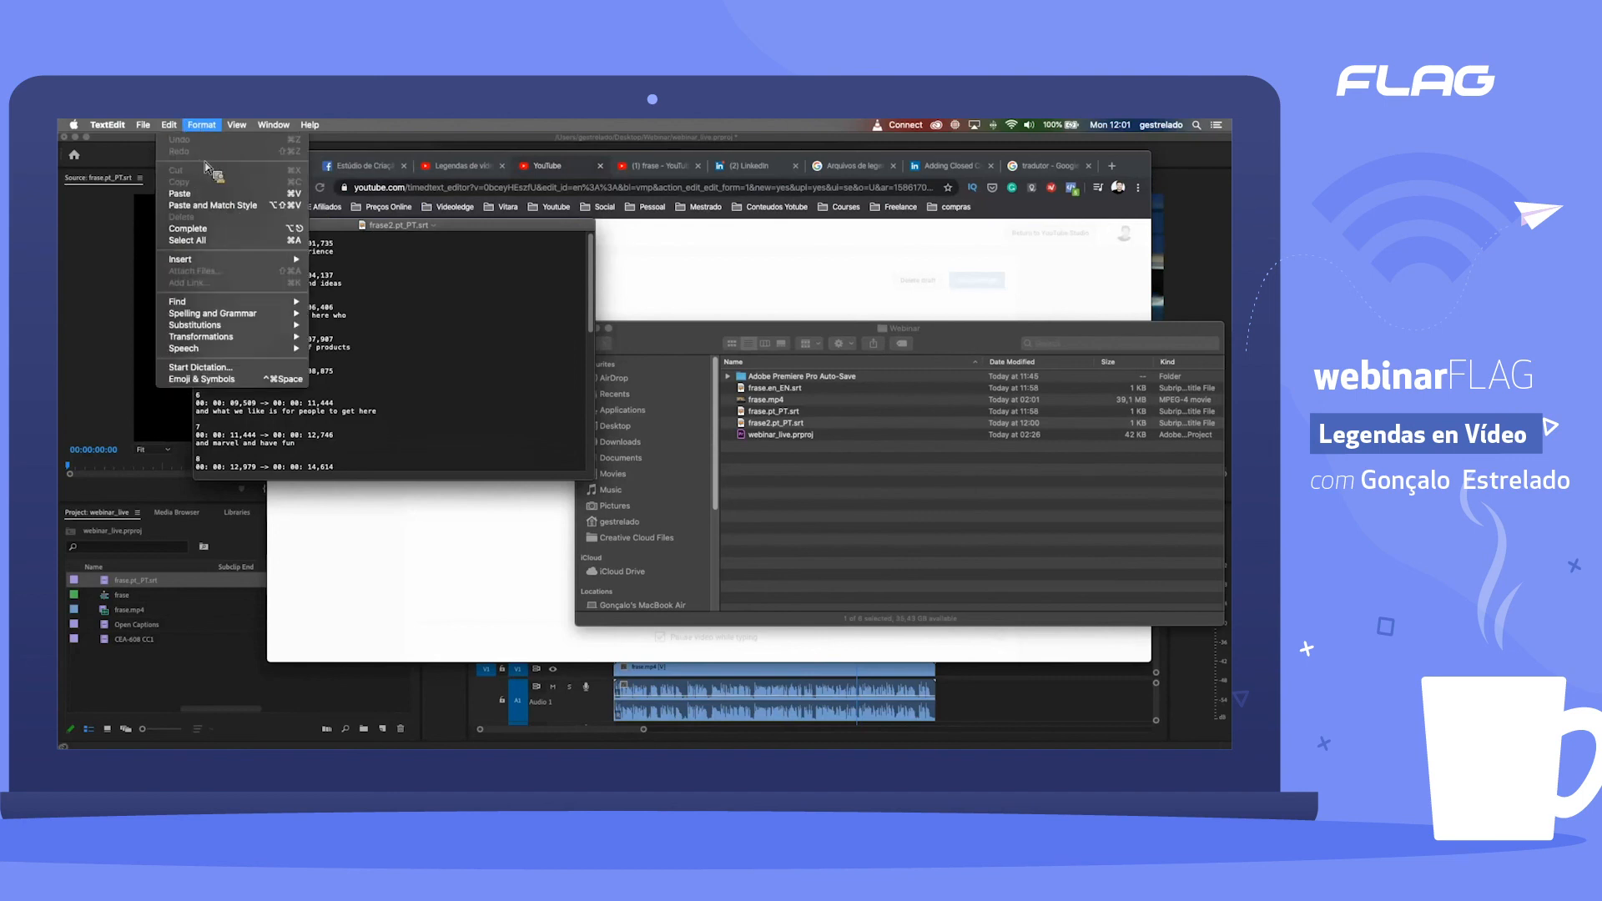
left_click(215, 172)
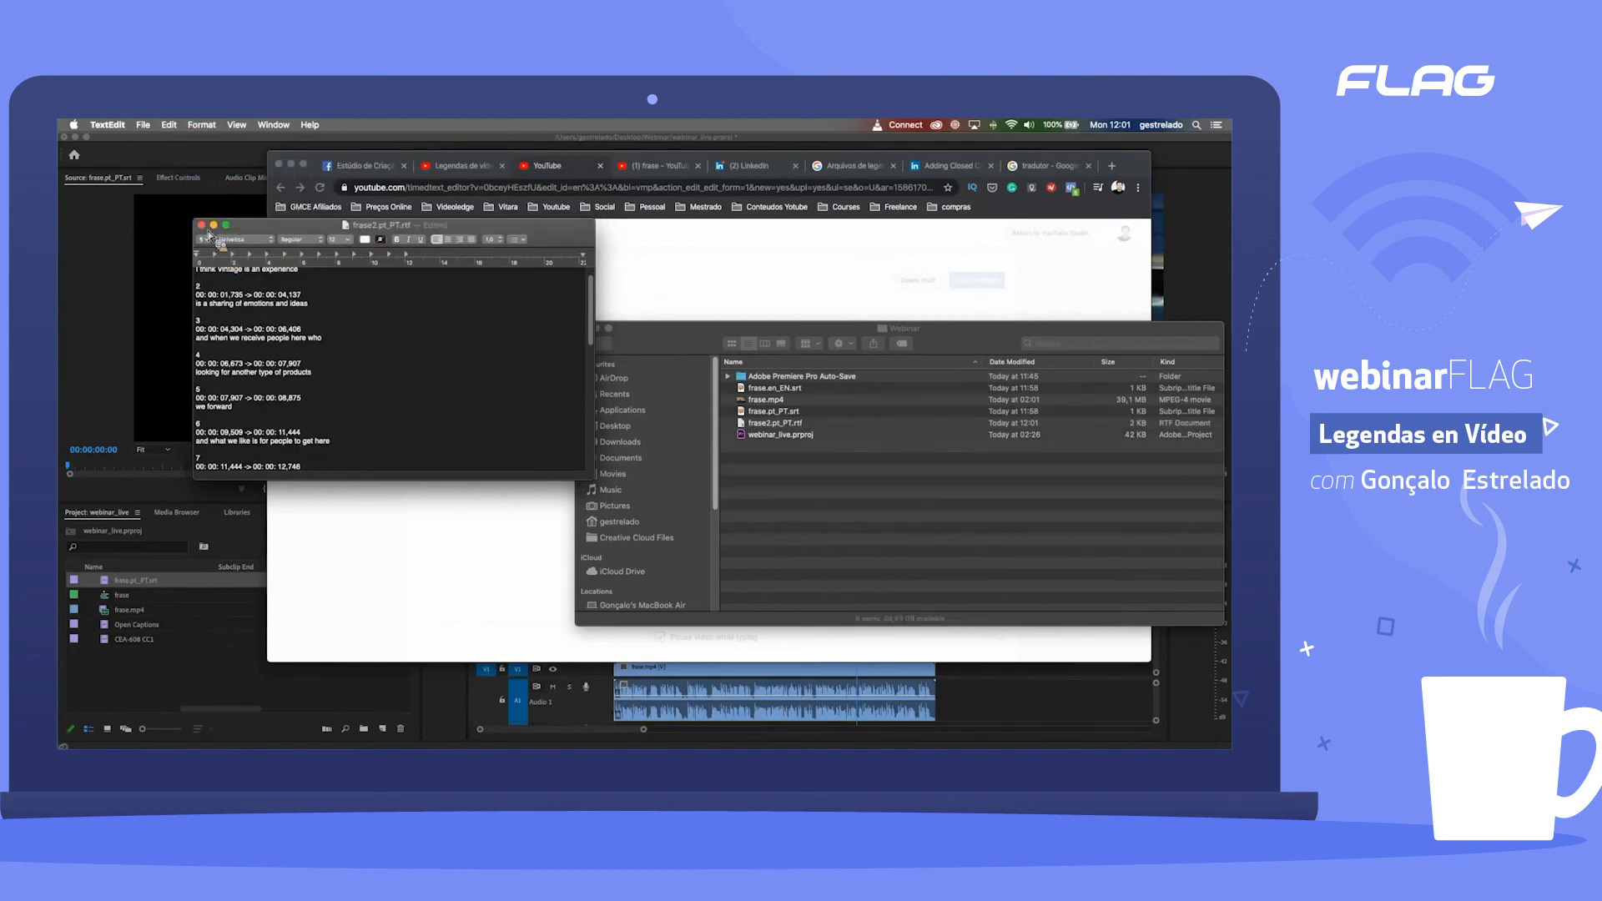
key("super+h")
Step: Return to Chrome, cancel the subtitle file upload and discard the English caption draft
left_click(781, 459)
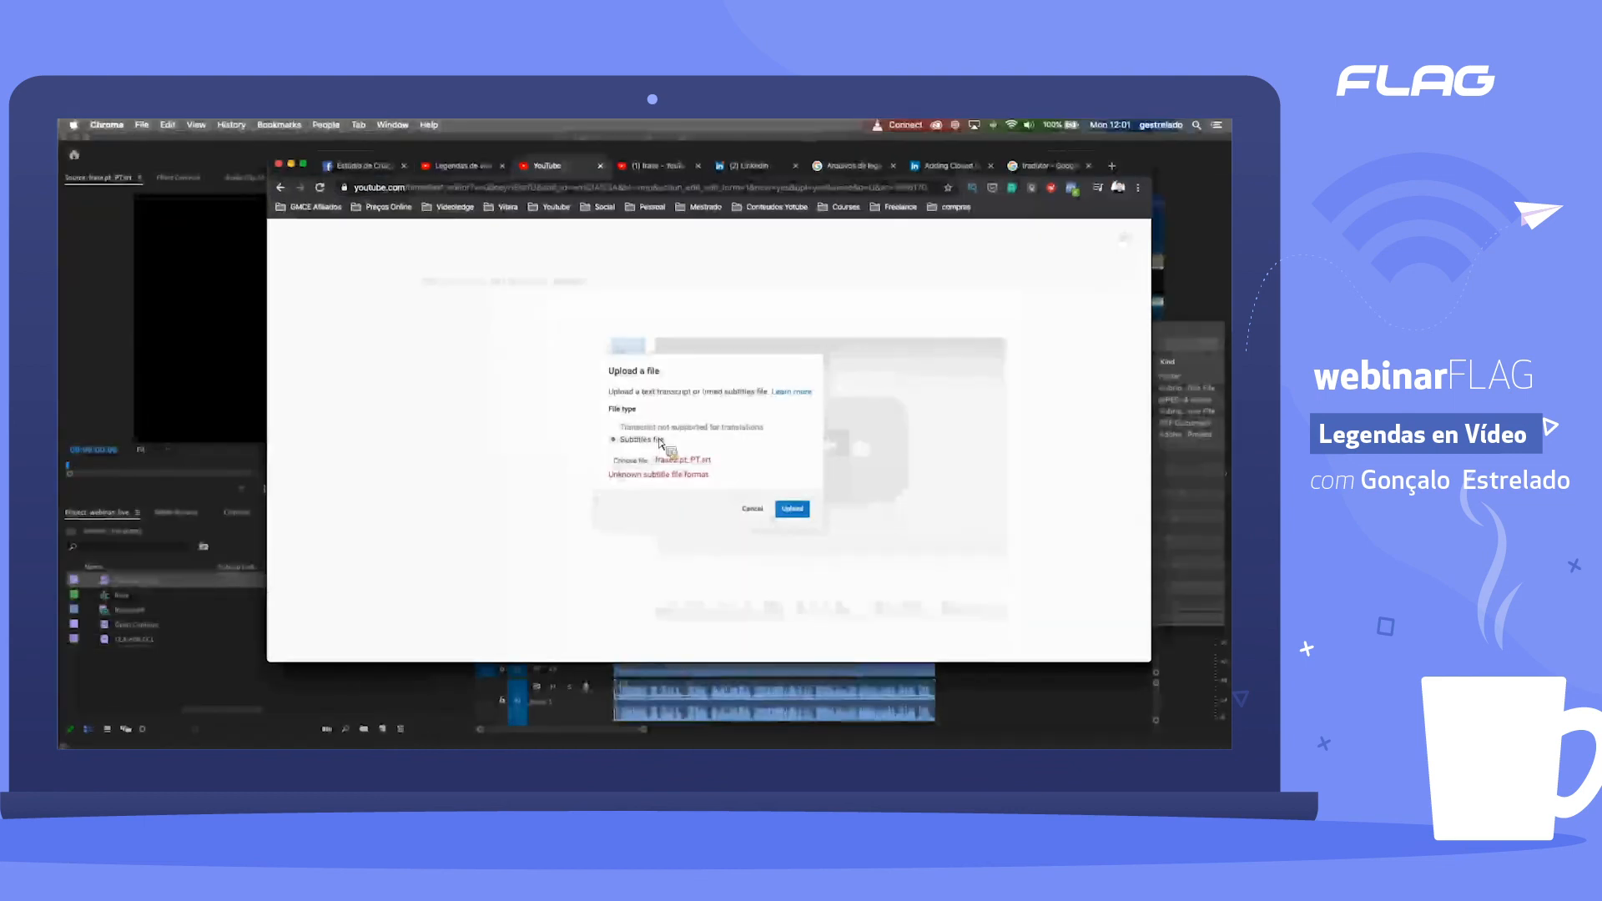
left_click(754, 509)
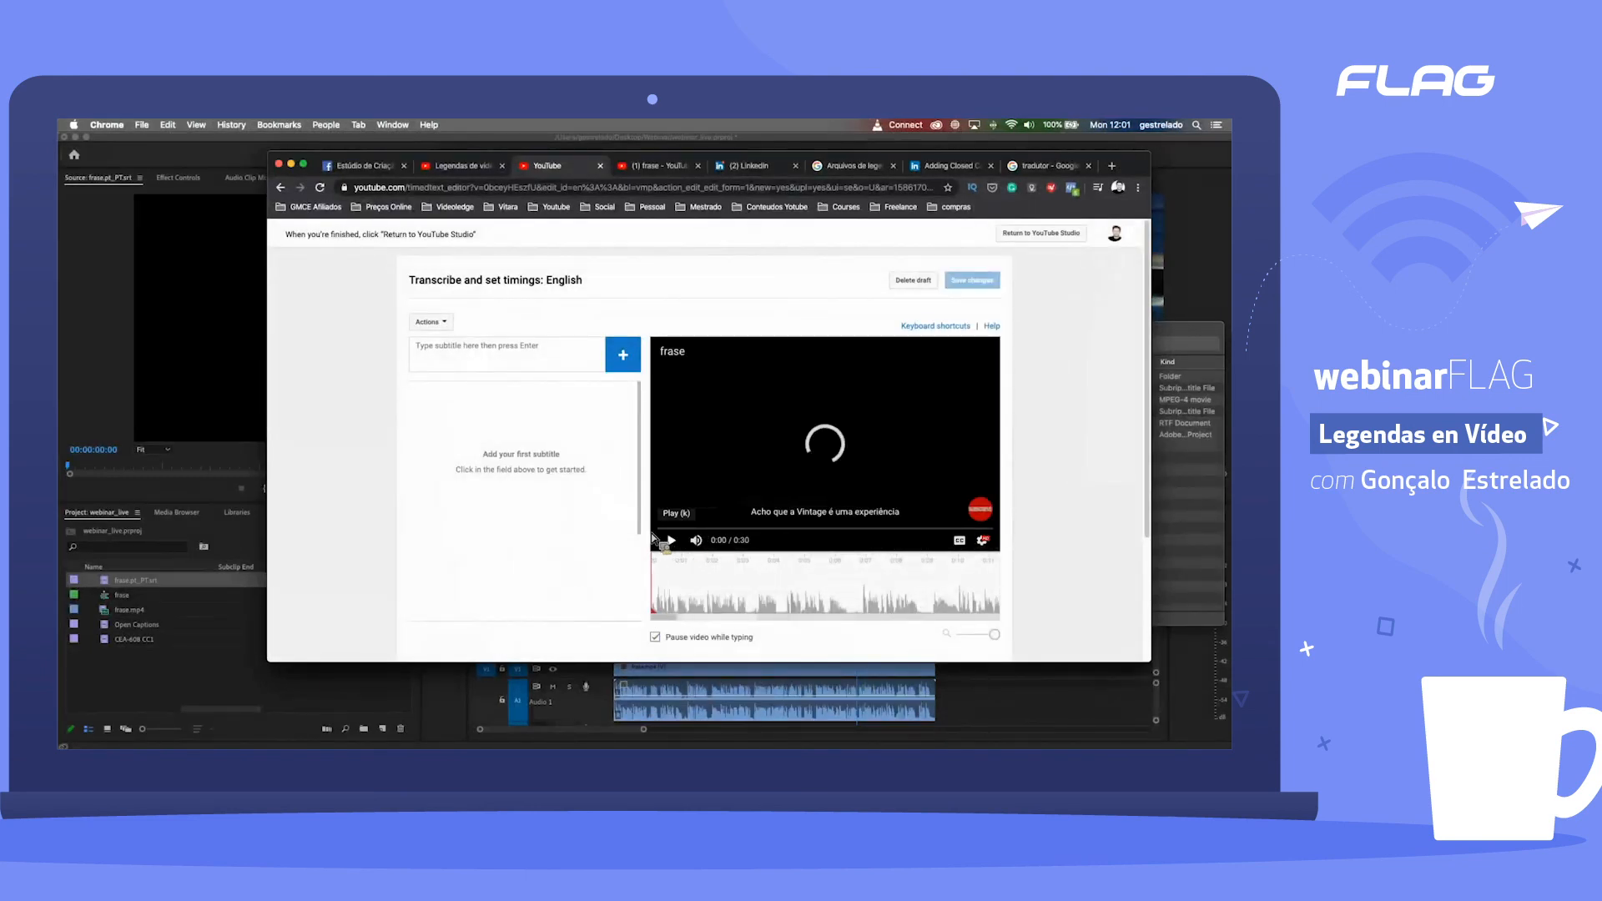
left_click(912, 281)
left_click(808, 468)
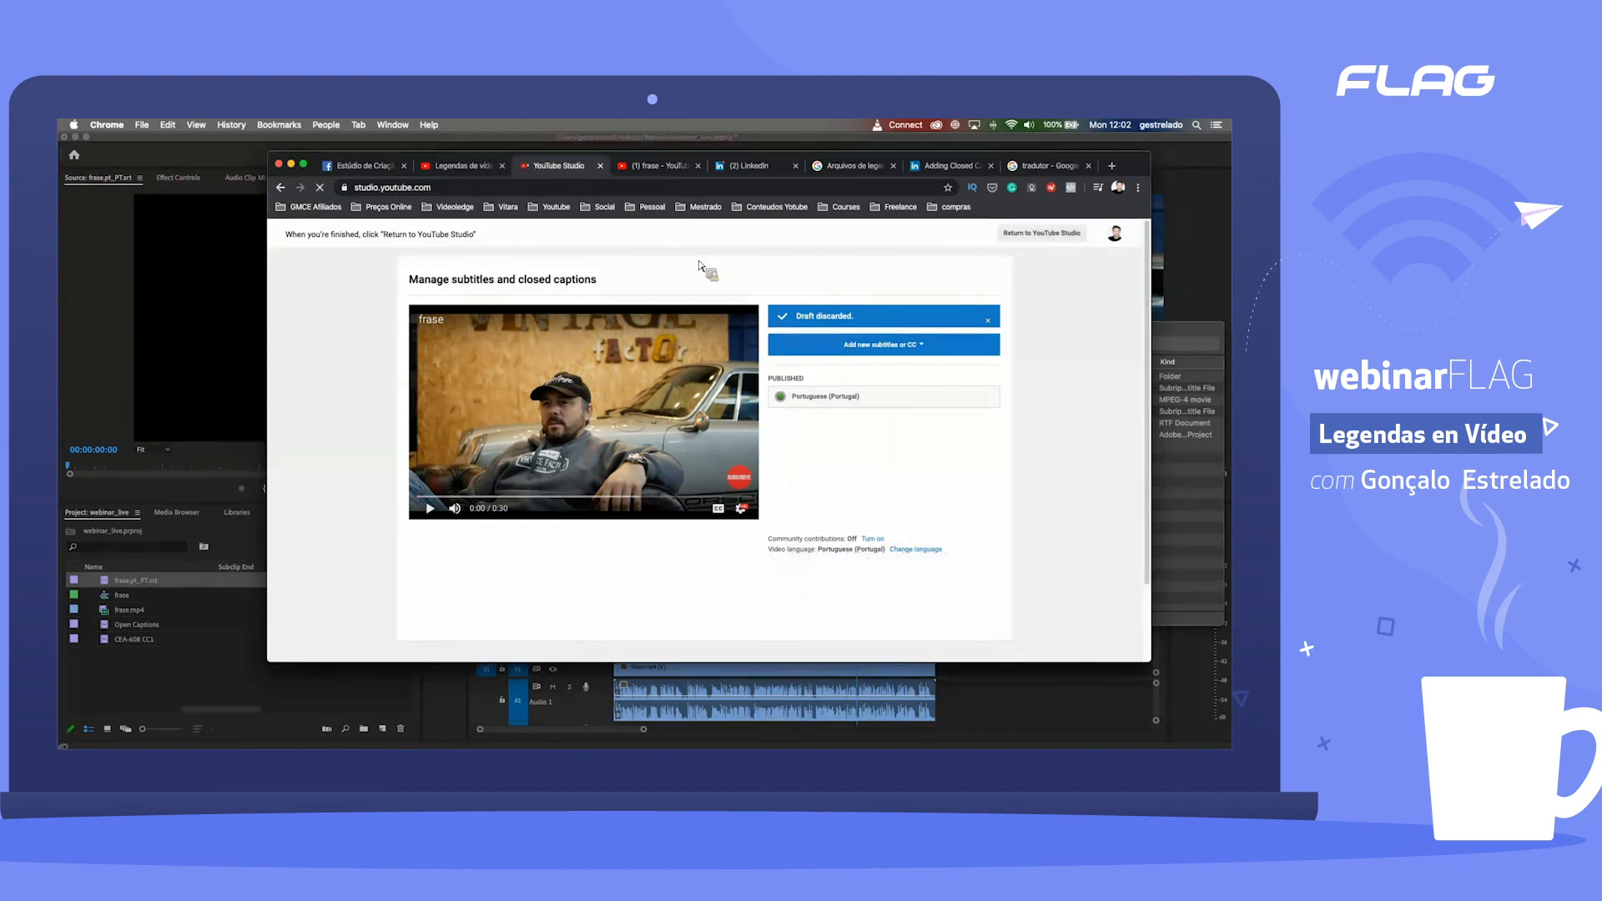
Step: Review the accepted basic caption file formats and their requirements on the YouTube help page
left_click(869, 177)
scroll(511, 415, "down", 2)
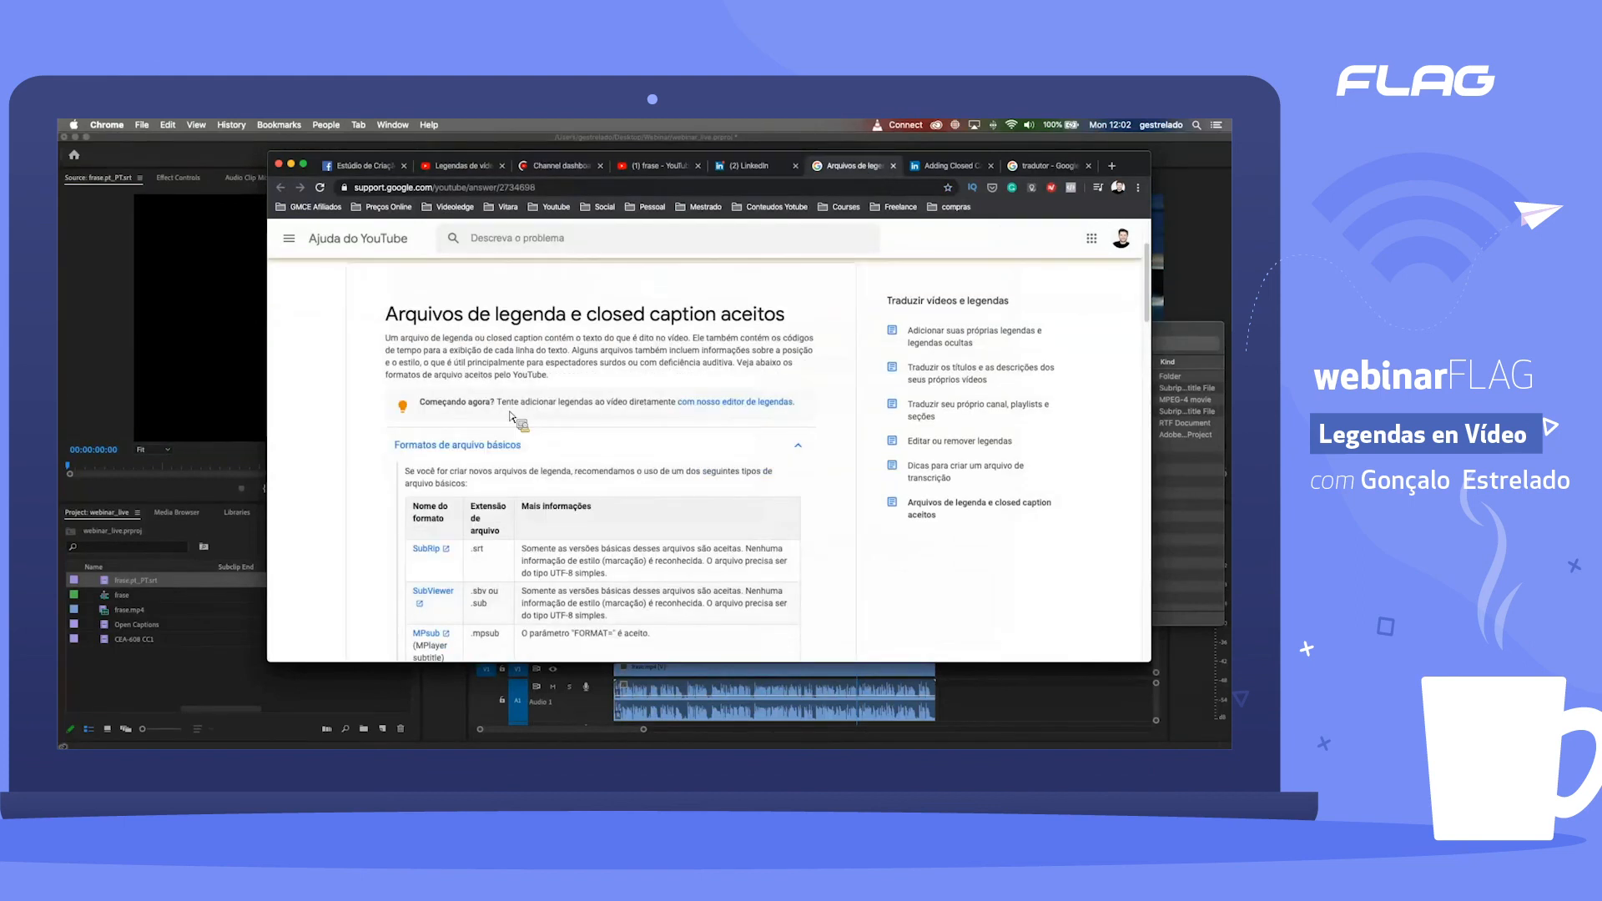
scroll(511, 417, "down", 5)
scroll(551, 422, "up", 1)
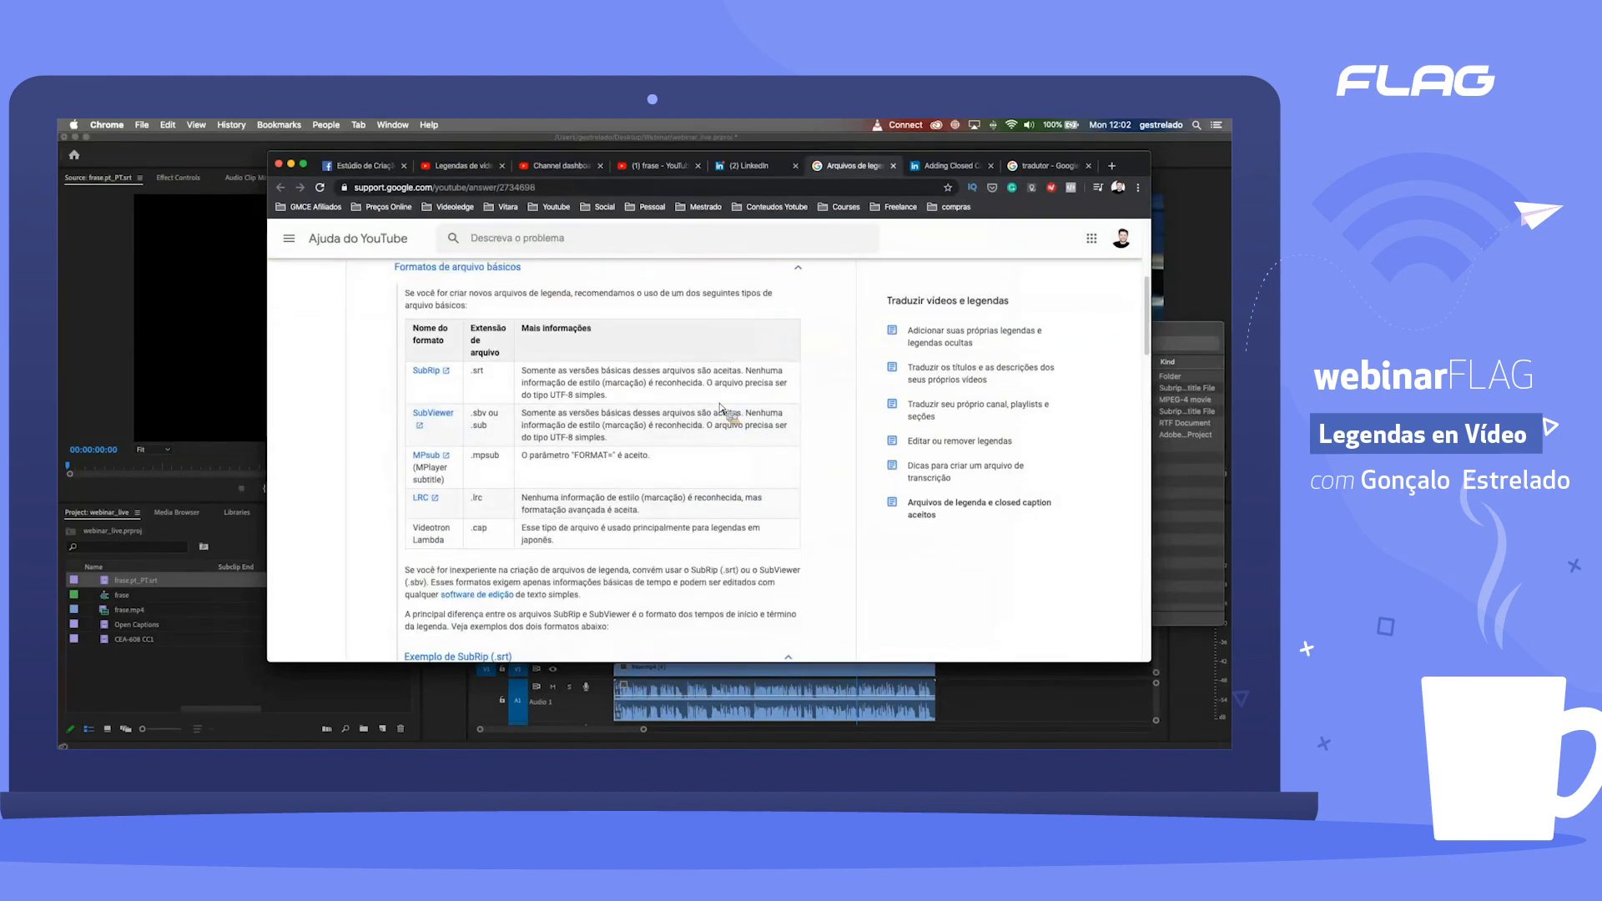
scroll(717, 674, "up", 3)
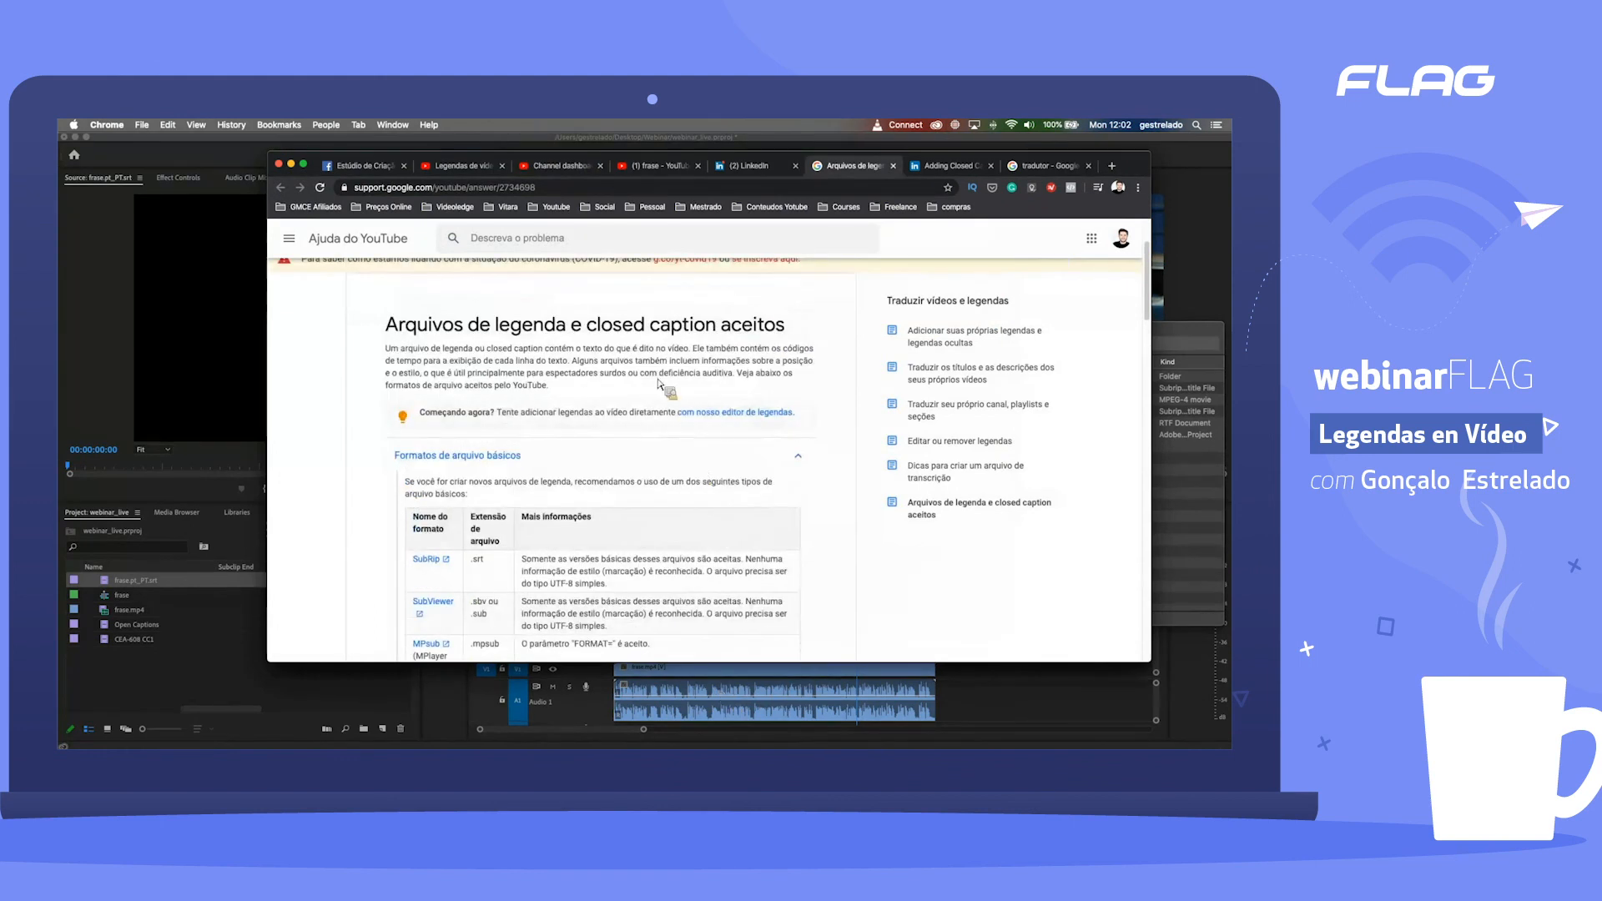
scroll(605, 464, "down", 5)
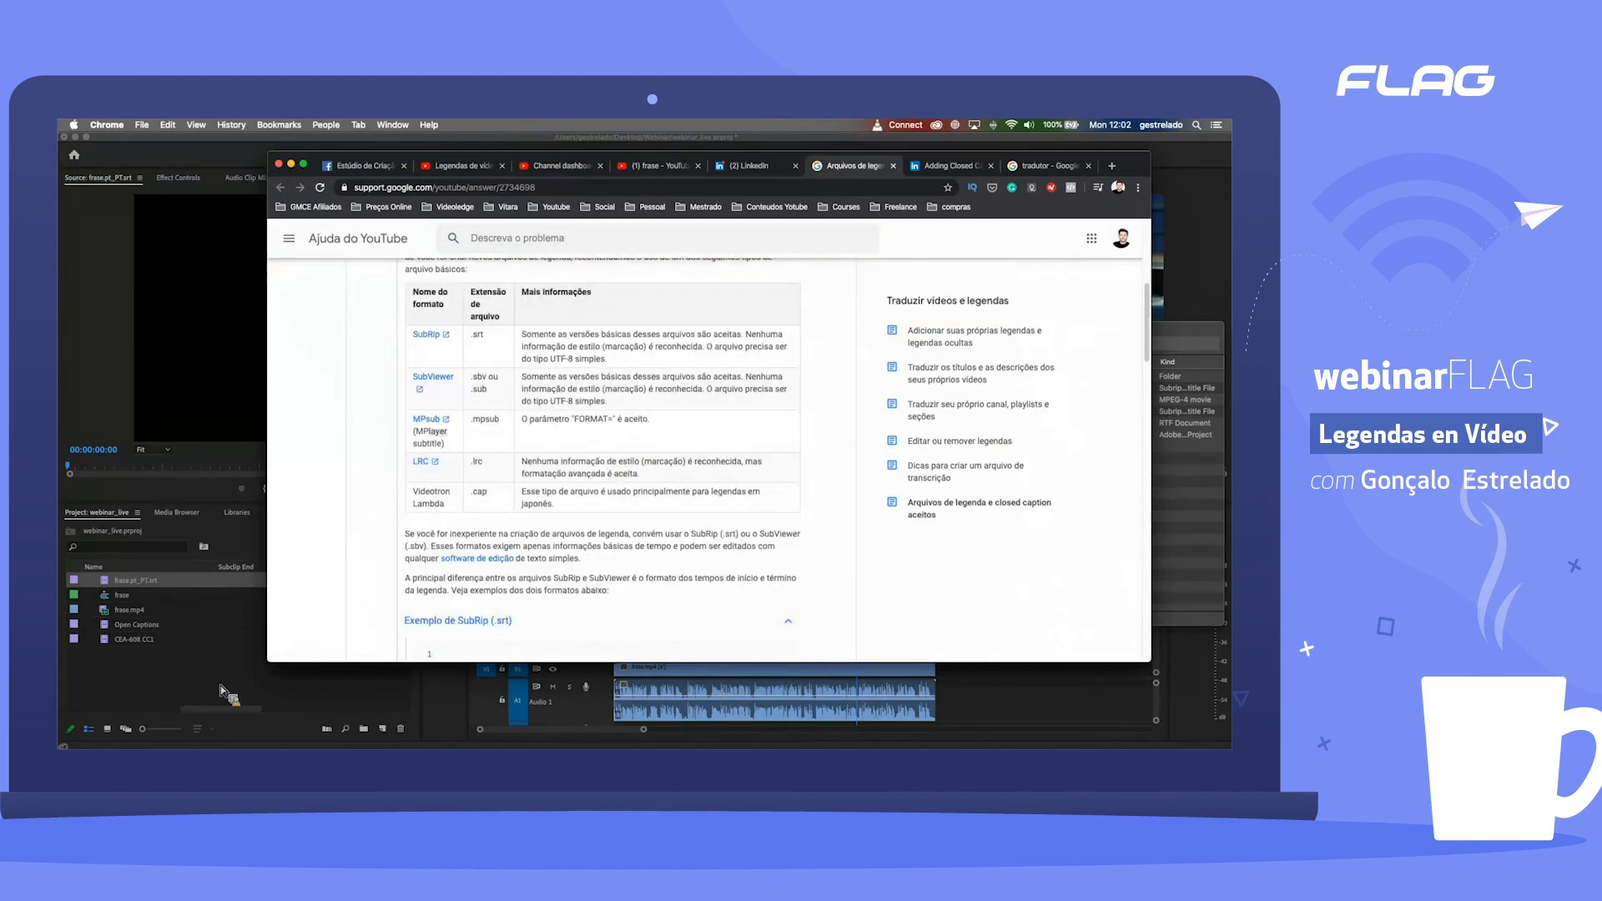
Step: Switch to Premiere Pro, cancel relinking the missing frase.pt_PT.srt, and open the Open Captions item's first caption text
left_click(177, 594)
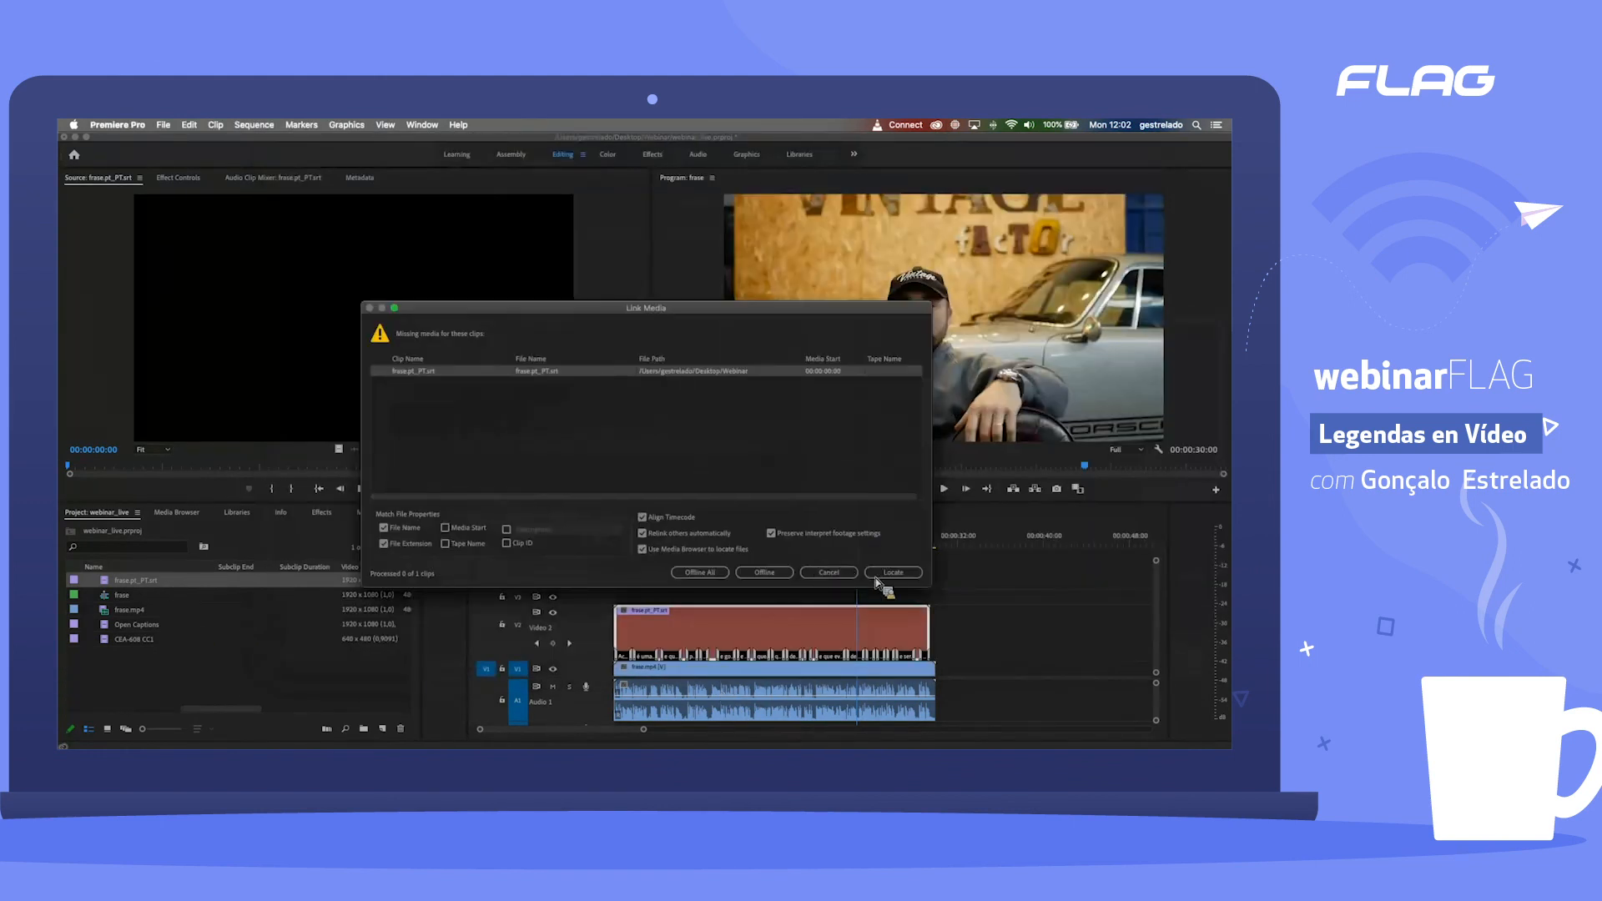
left_click(829, 574)
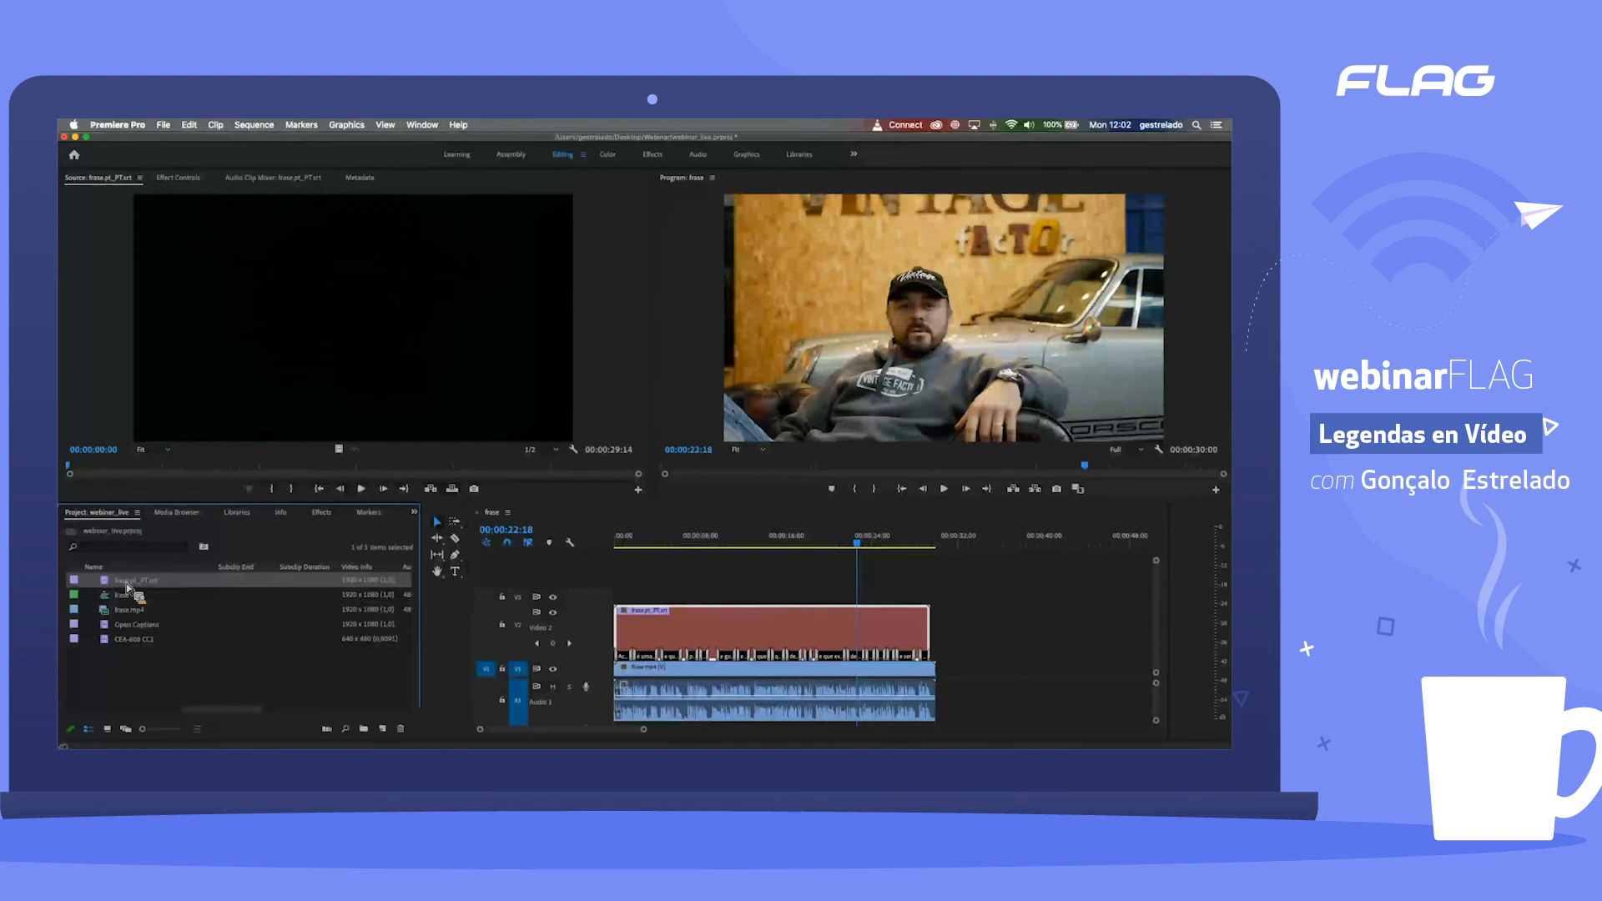
double_click(214, 625)
left_click(264, 617)
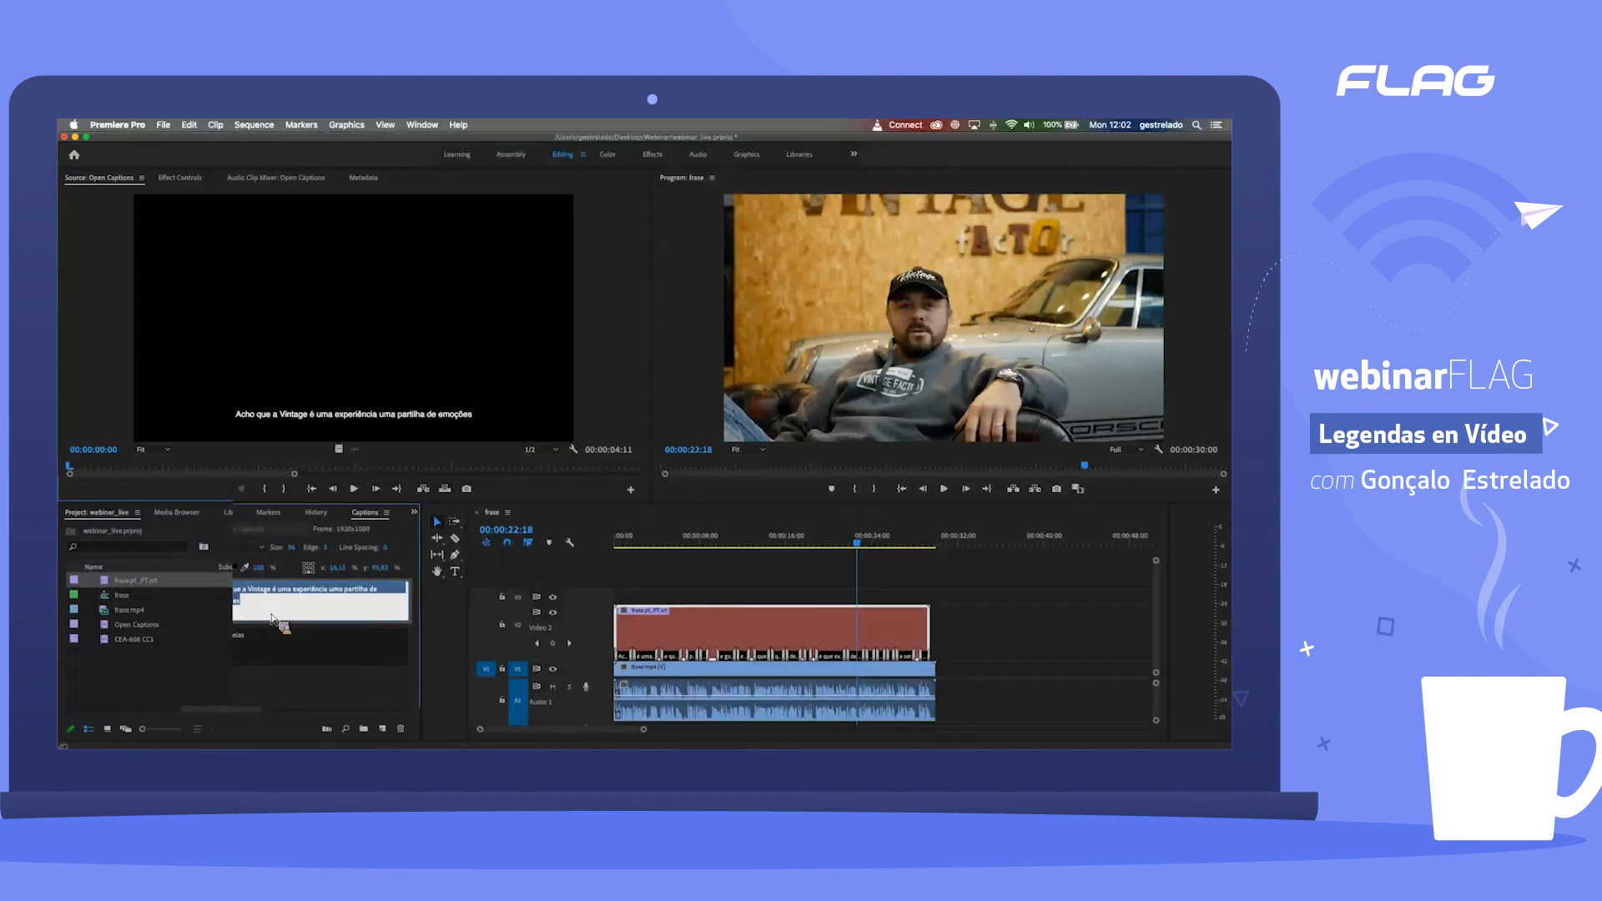
left_click(270, 618)
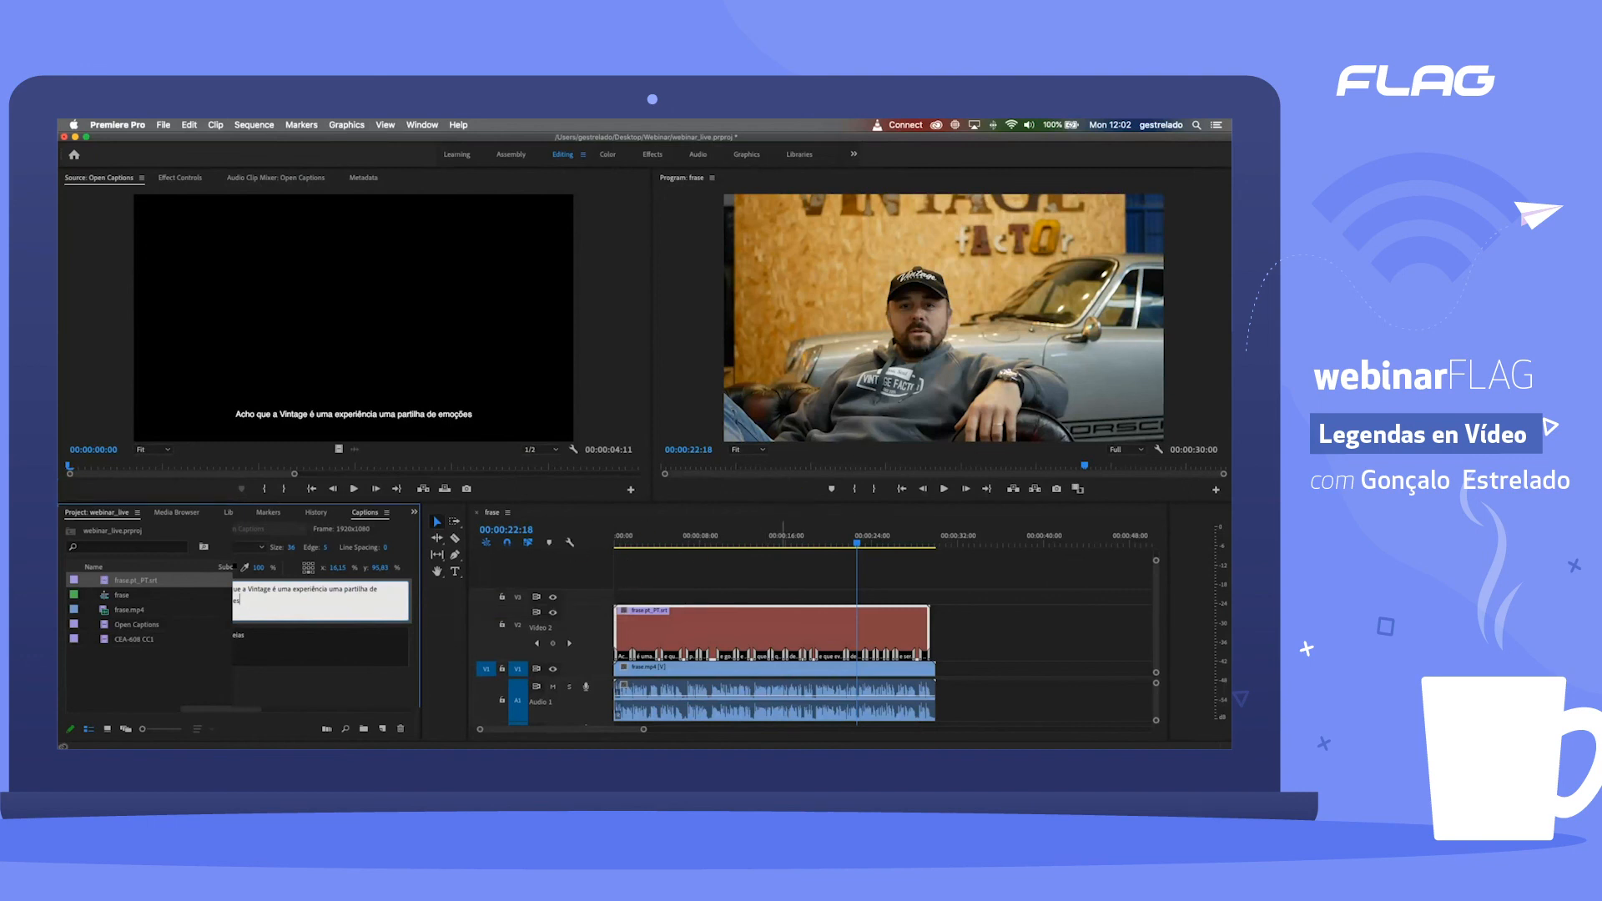
Step: Switch to Chrome and look over the LinkedIn closed captioning help, YouTube caption format help, frase video page and channel dashboard
key("ctrl+Up")
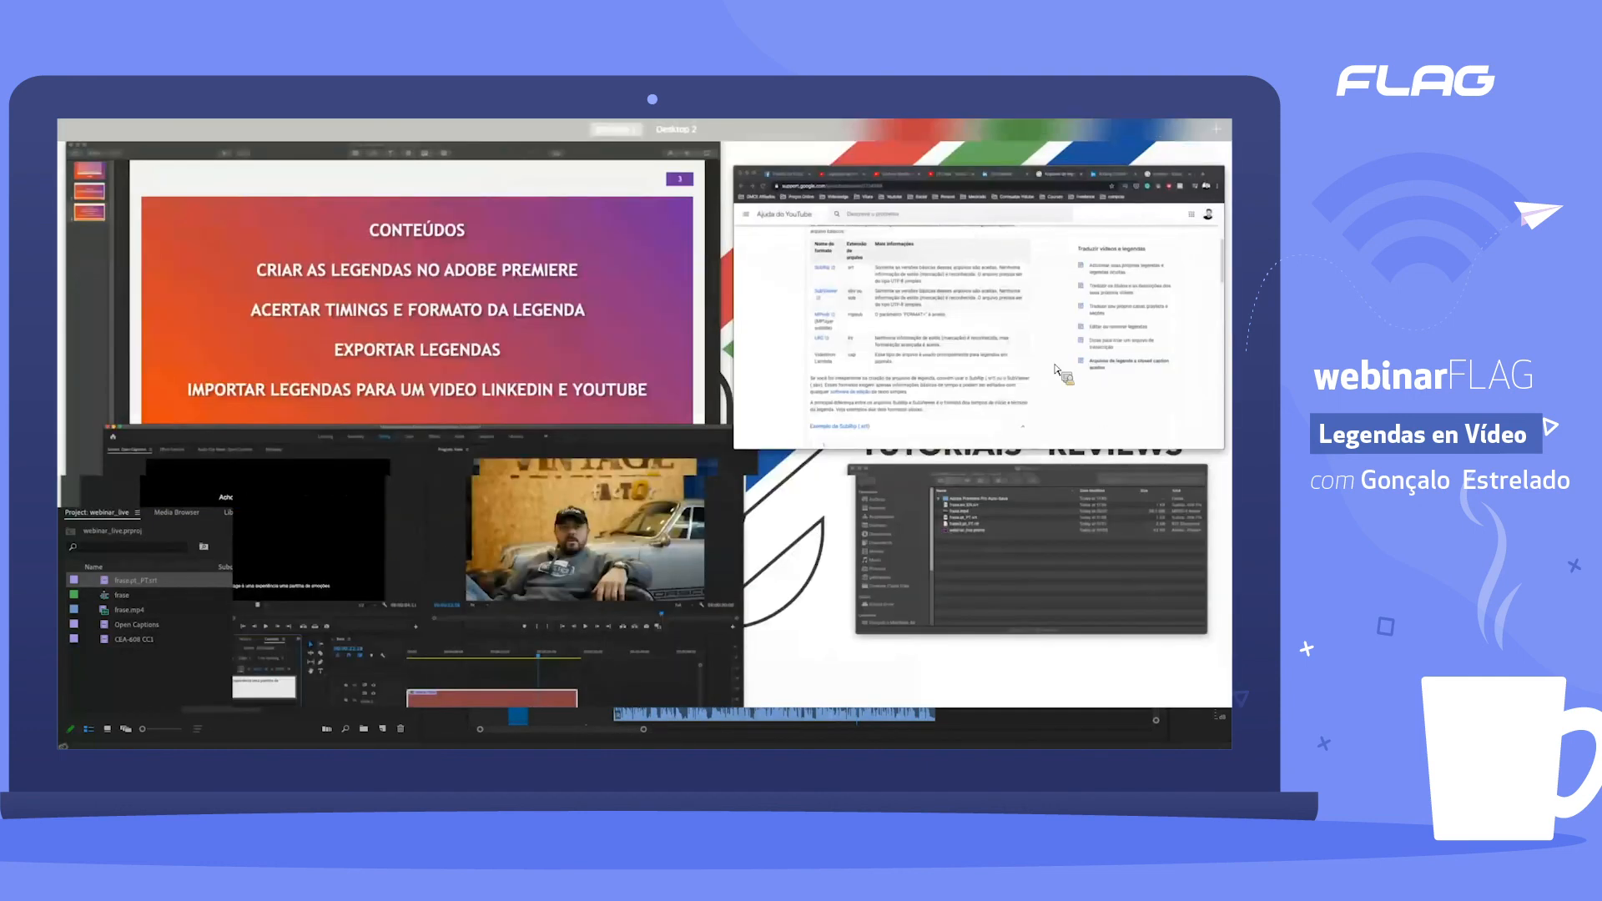
left_click(1059, 370)
left_click(952, 170)
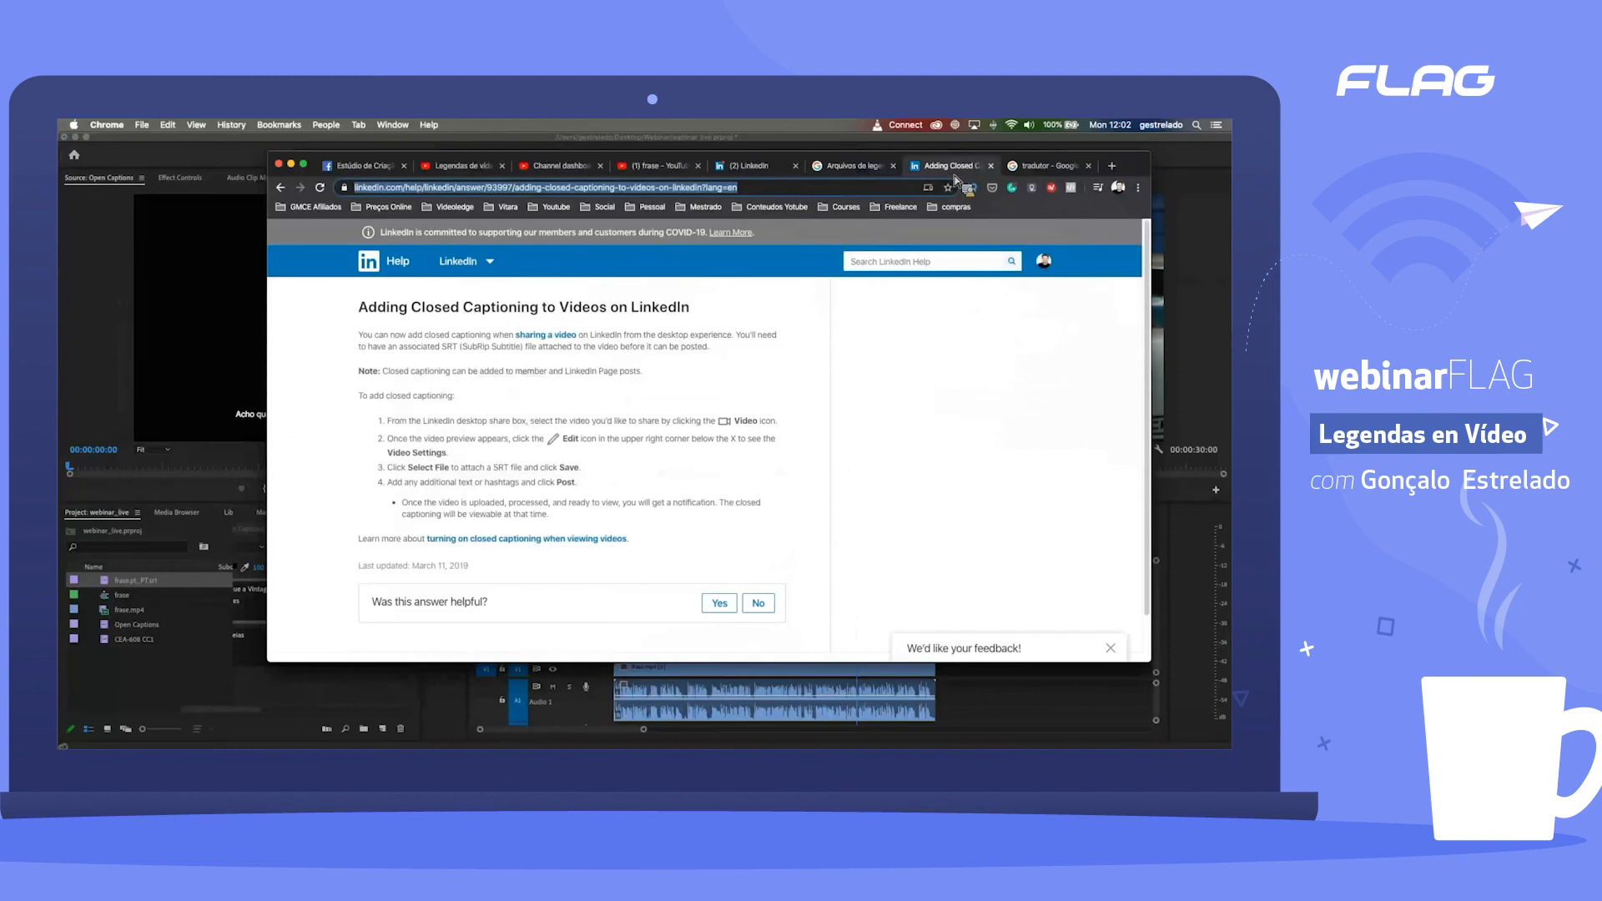
left_click(886, 167)
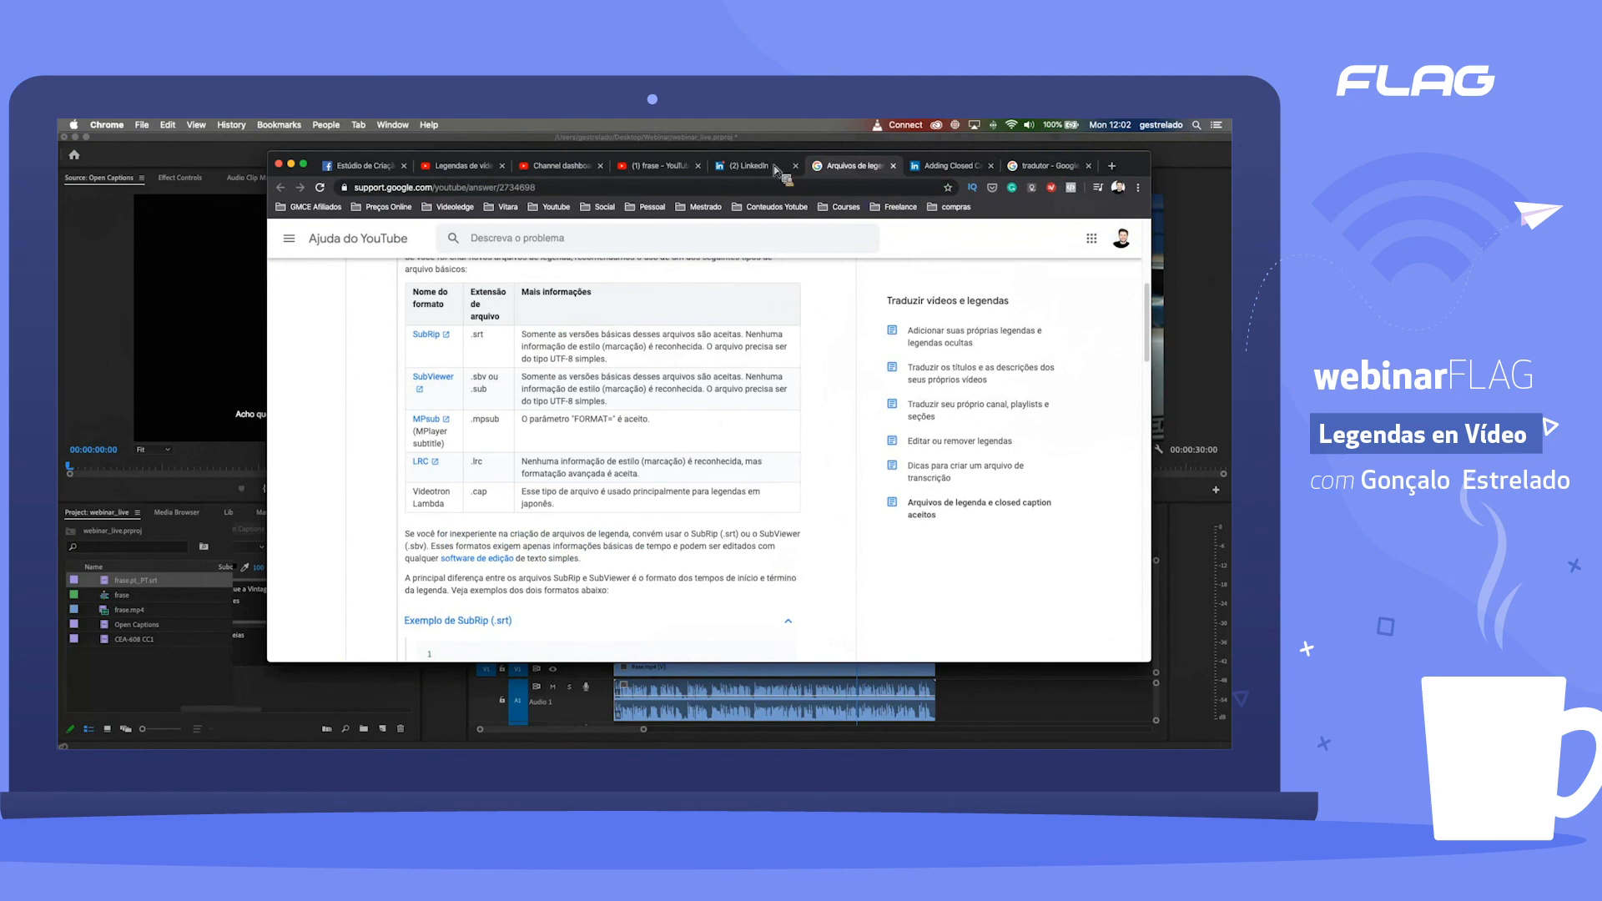
left_click(659, 167)
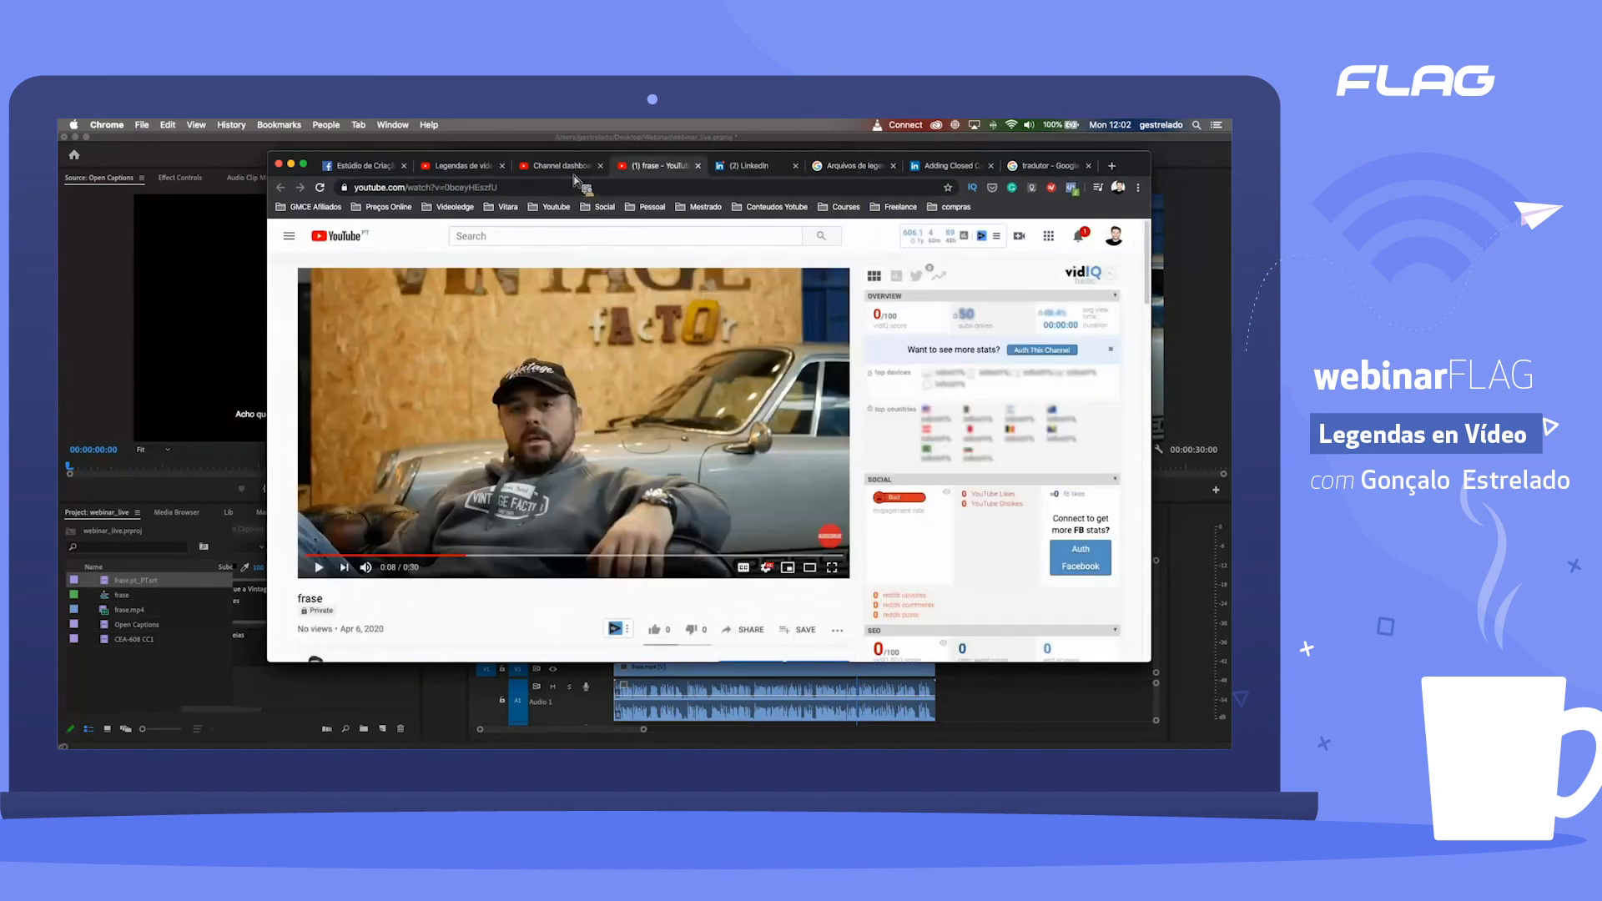
left_click(574, 170)
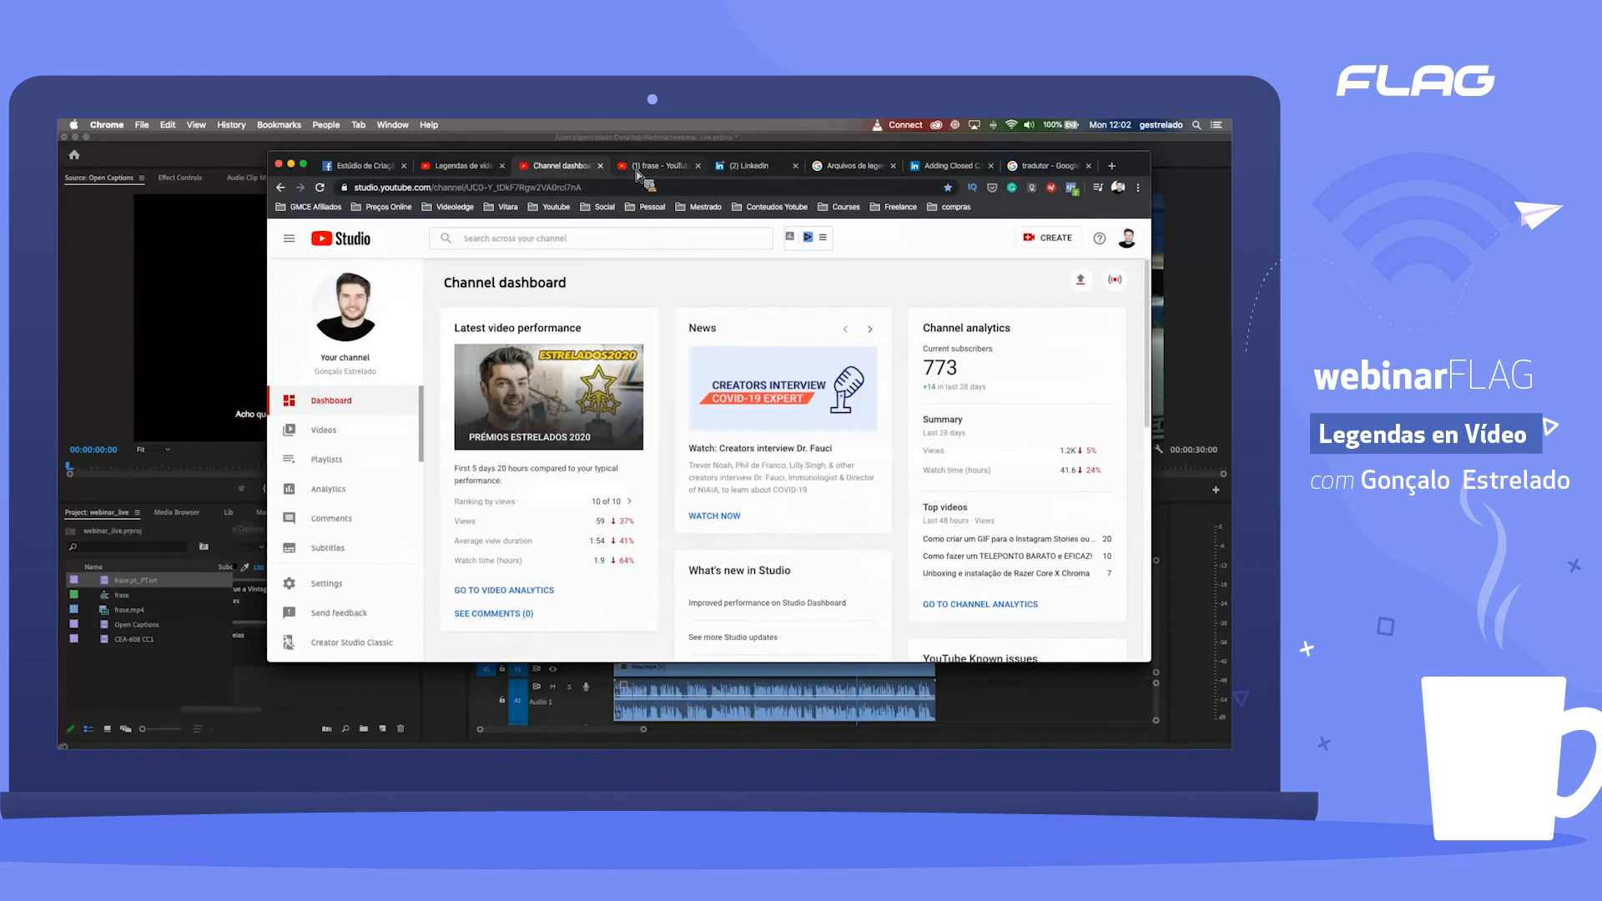
left_click(638, 174)
Step: Review the video's subtitle languages in YouTube Studio, the Facebook caption editor and the LinkedIn captioning instructions, ending on the YouTube subtitles page
left_click(467, 174)
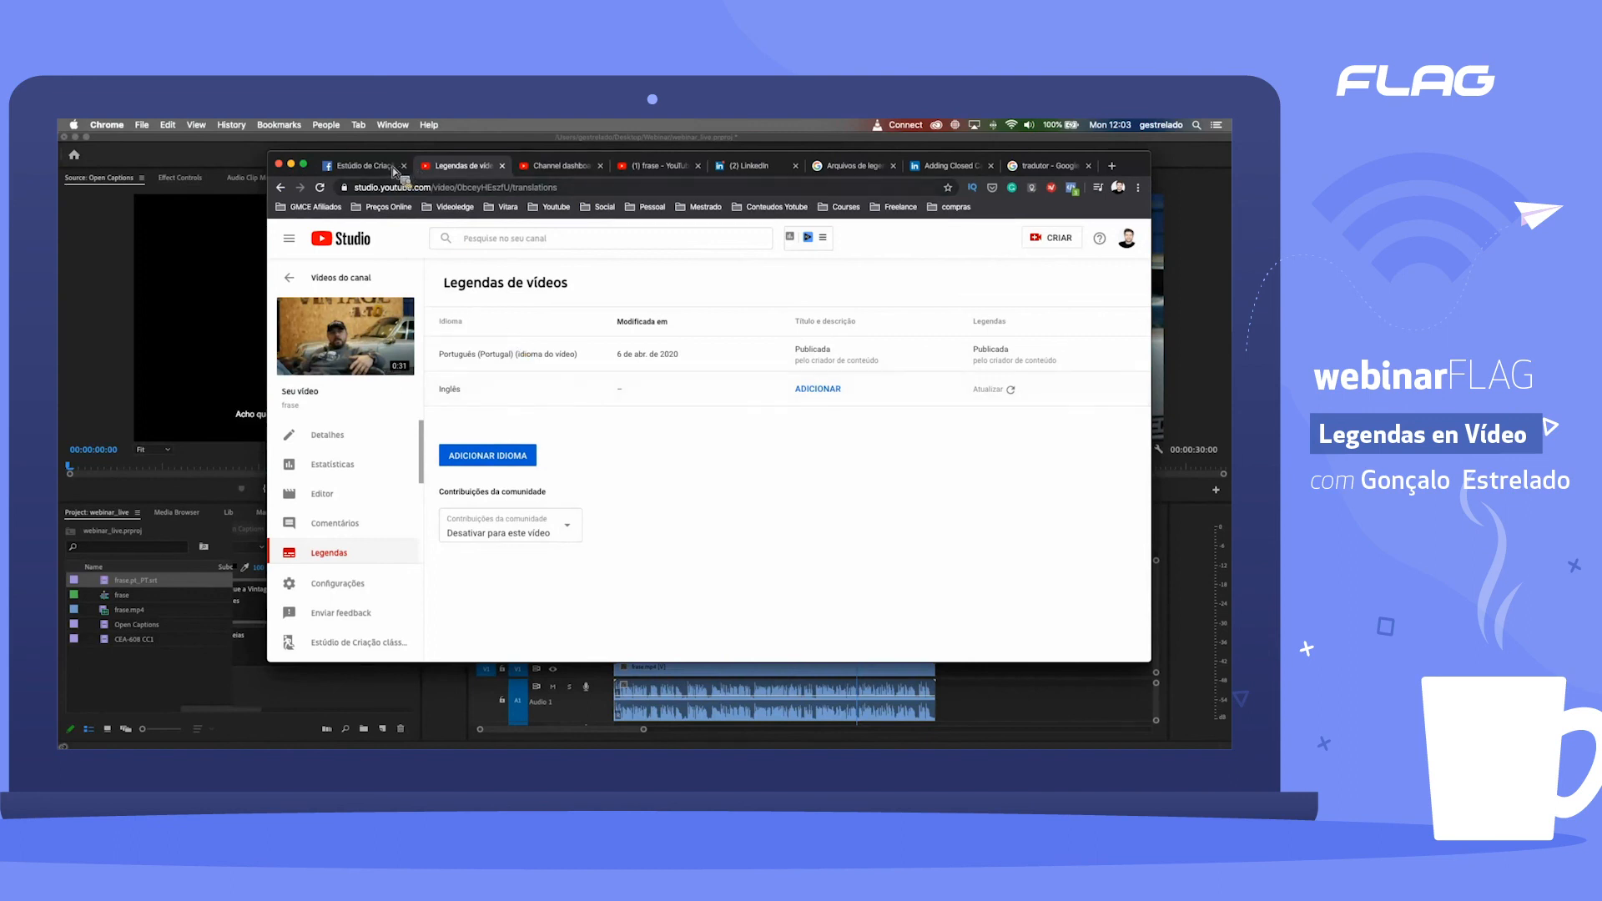
left_click(364, 165)
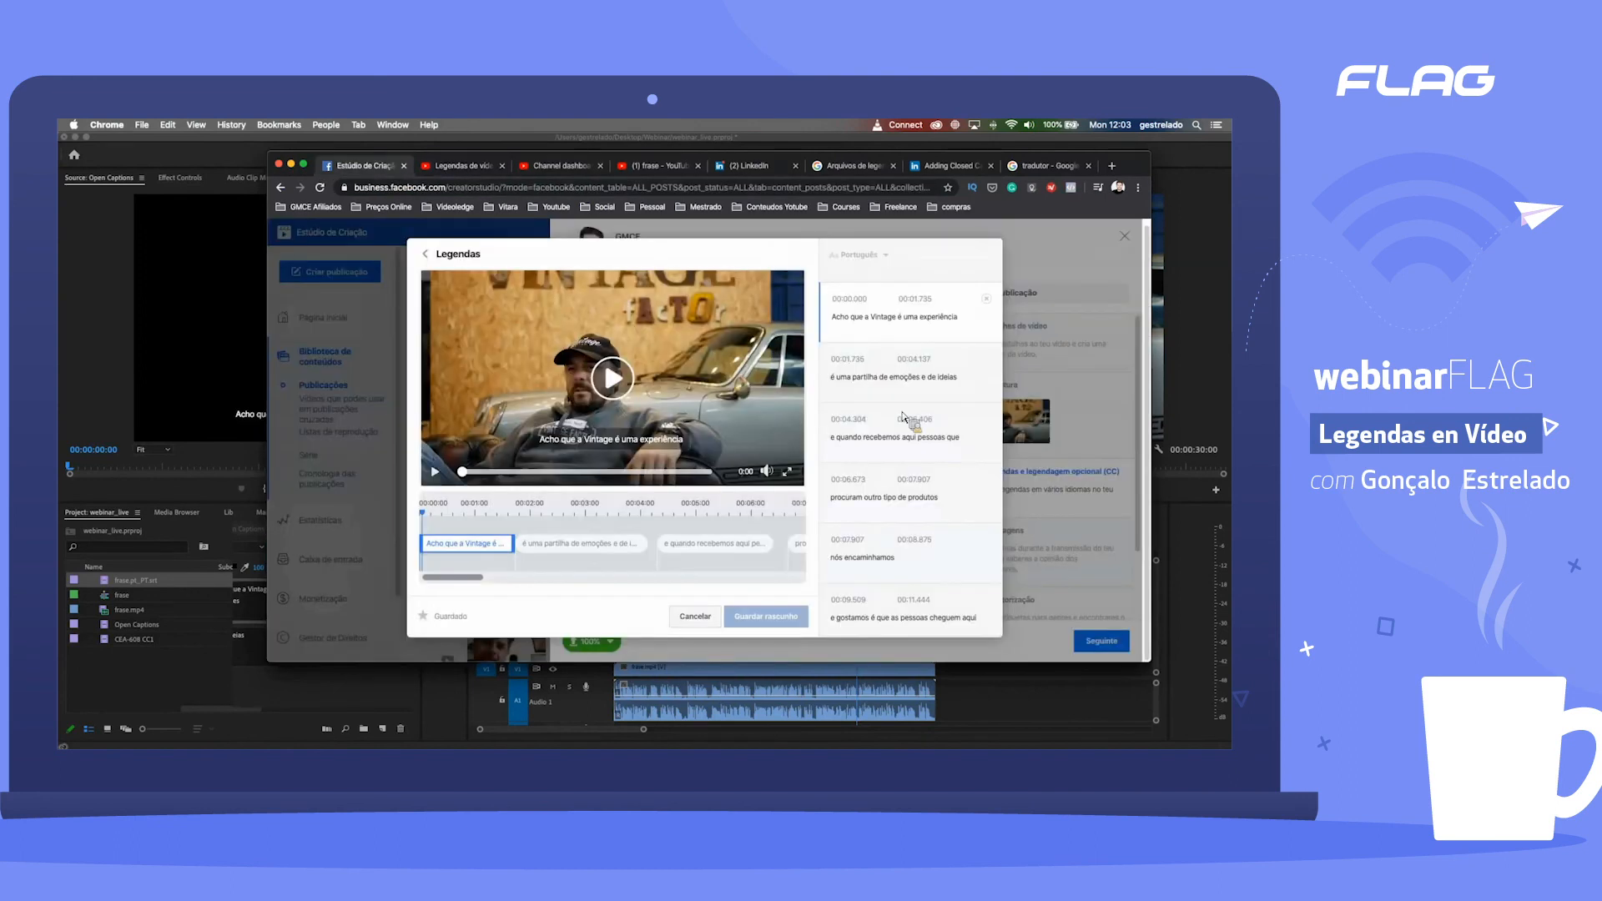
left_click(953, 166)
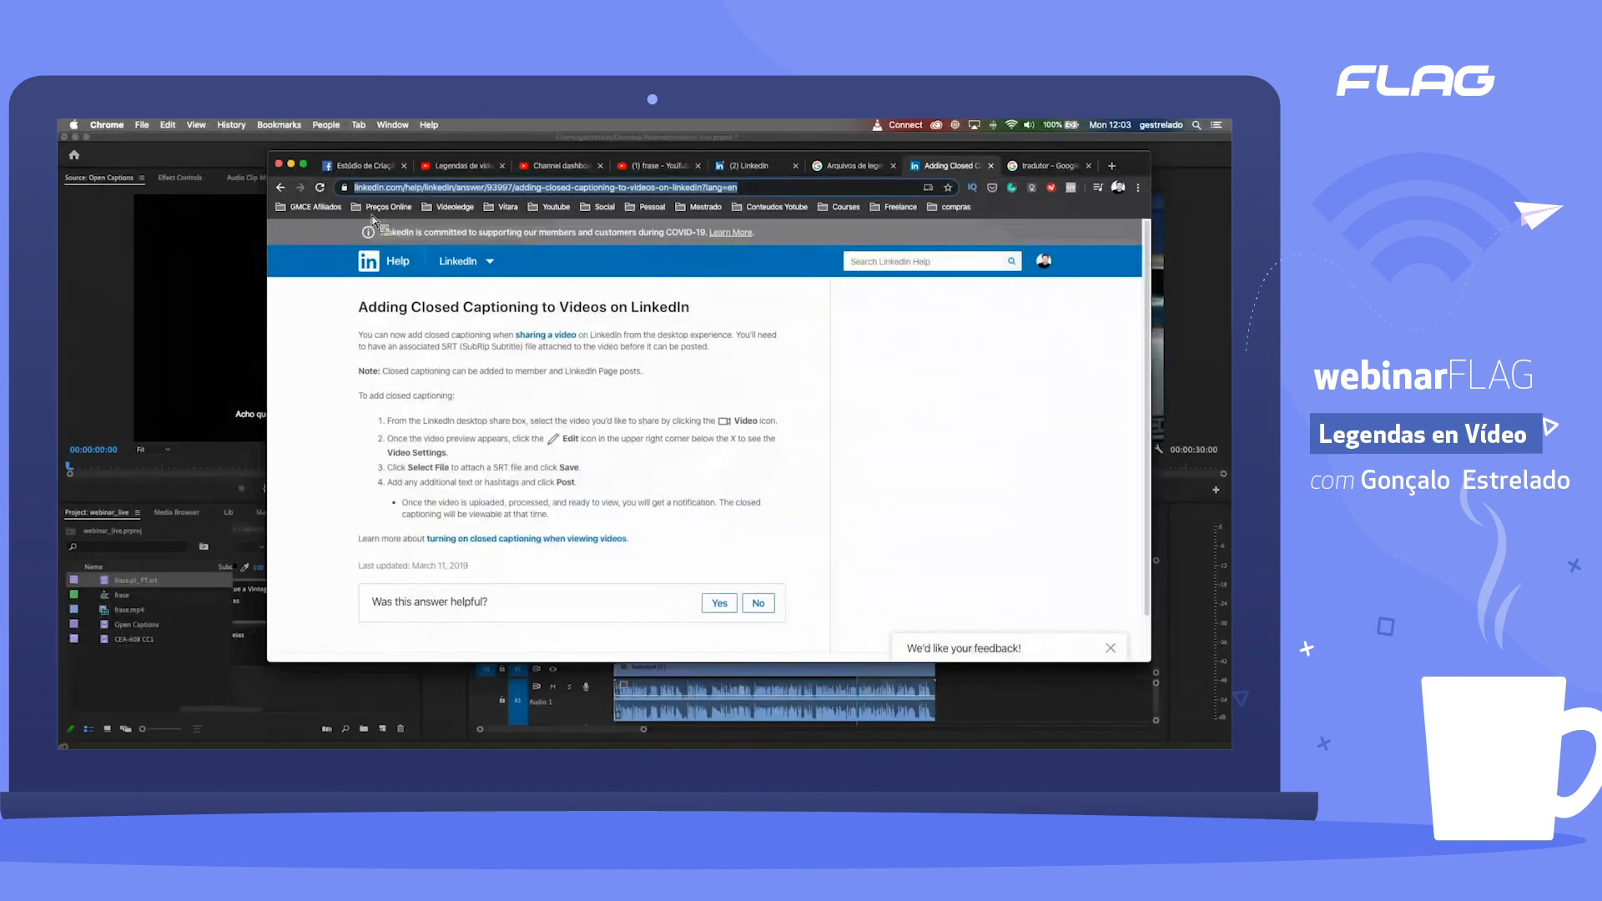
left_click(389, 167)
left_click(459, 167)
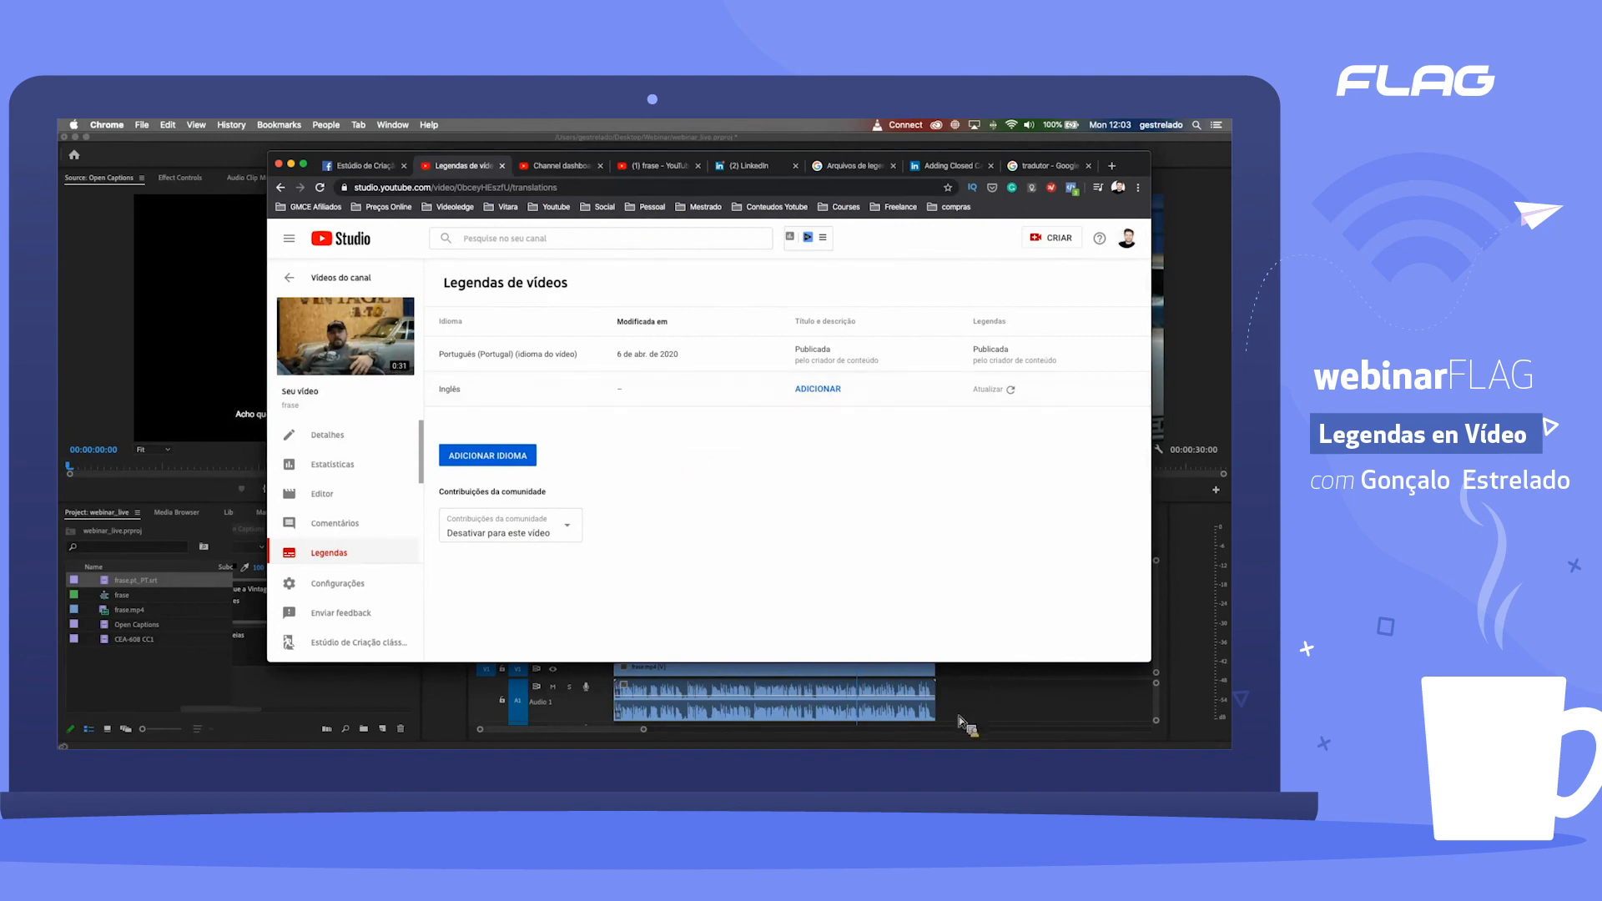
Step: Bring Premiere Pro forward and switch to Keynote to review the webinar's Conteúdos slide
left_click(243, 692)
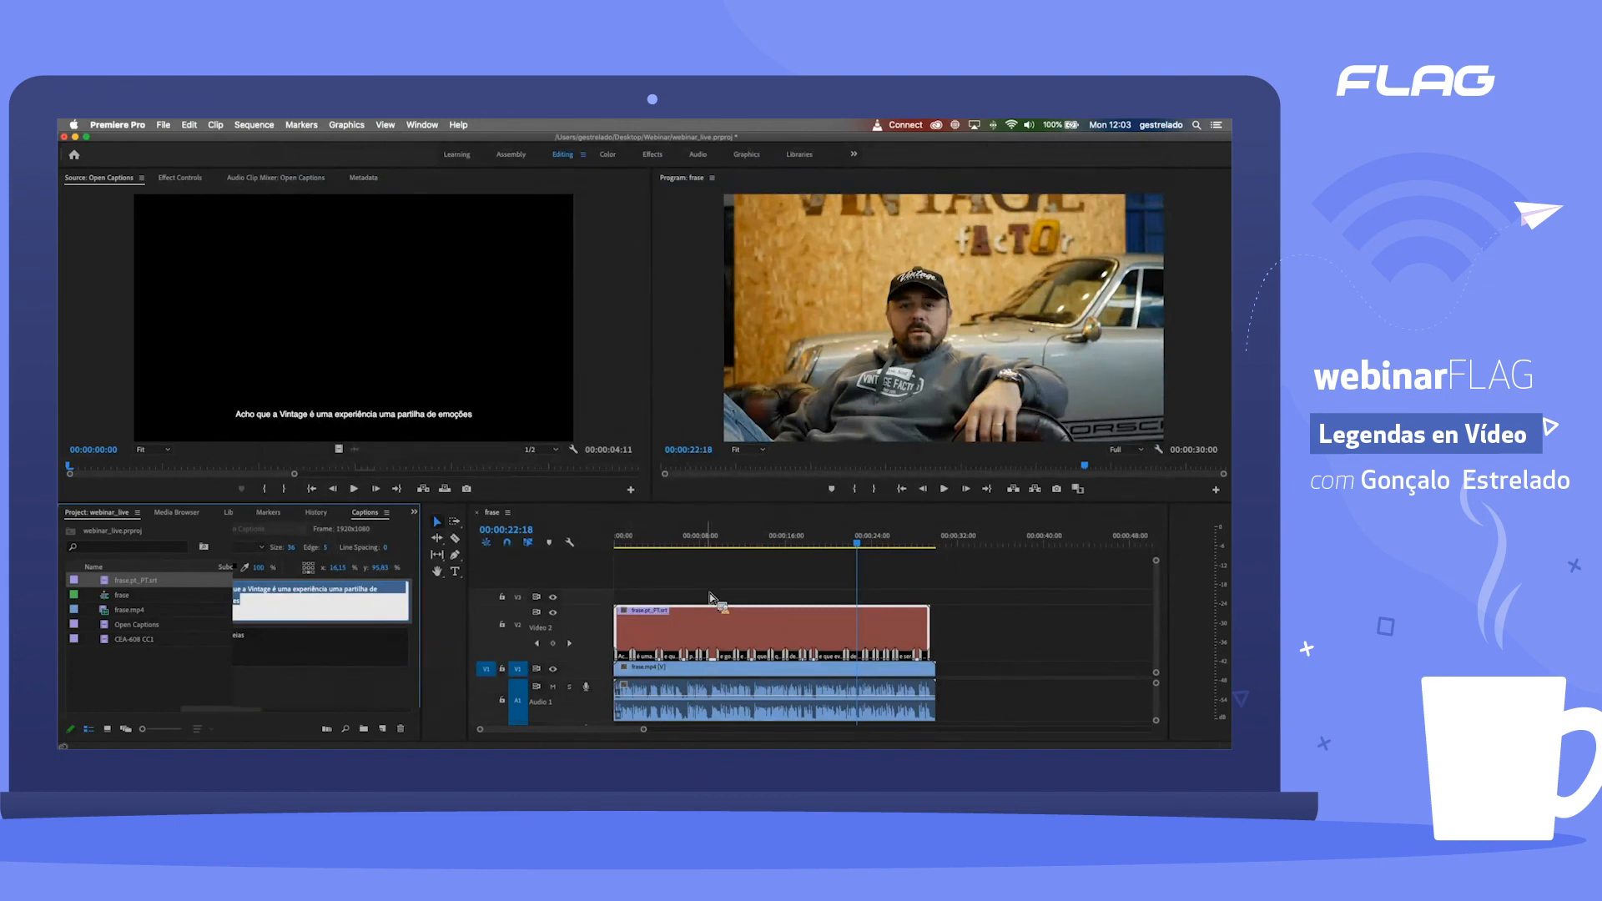
key("ctrl+Up")
left_click(683, 482)
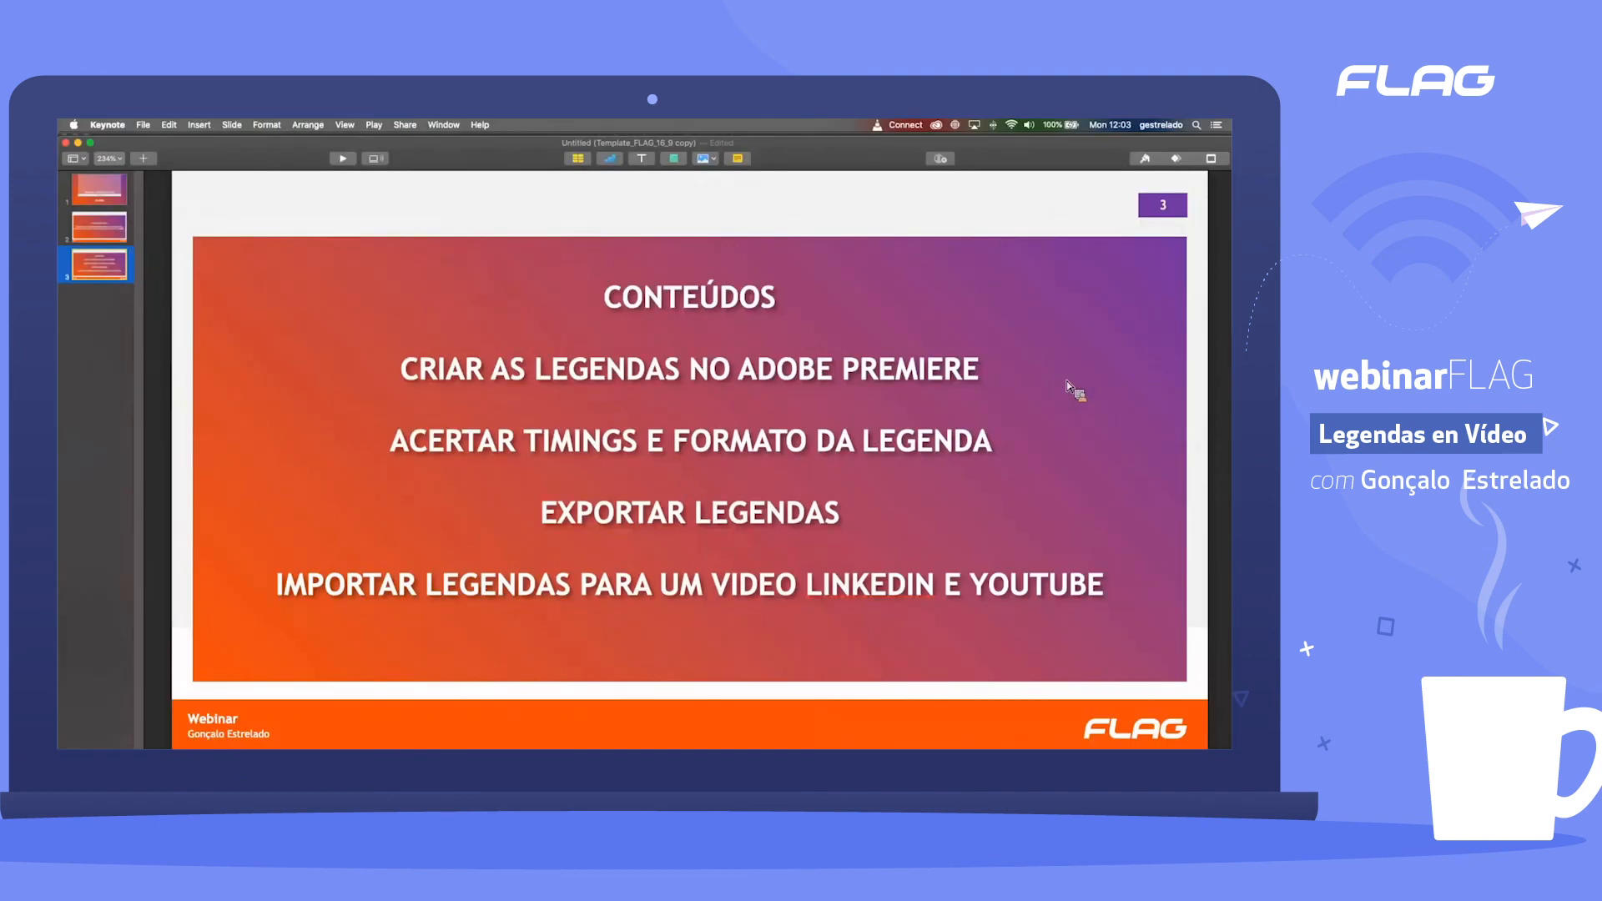
Step: Check the caption and project files in Finder's Webinar folder and return to the YouTube Studio subtitles page in Chrome
key("ctrl+Up")
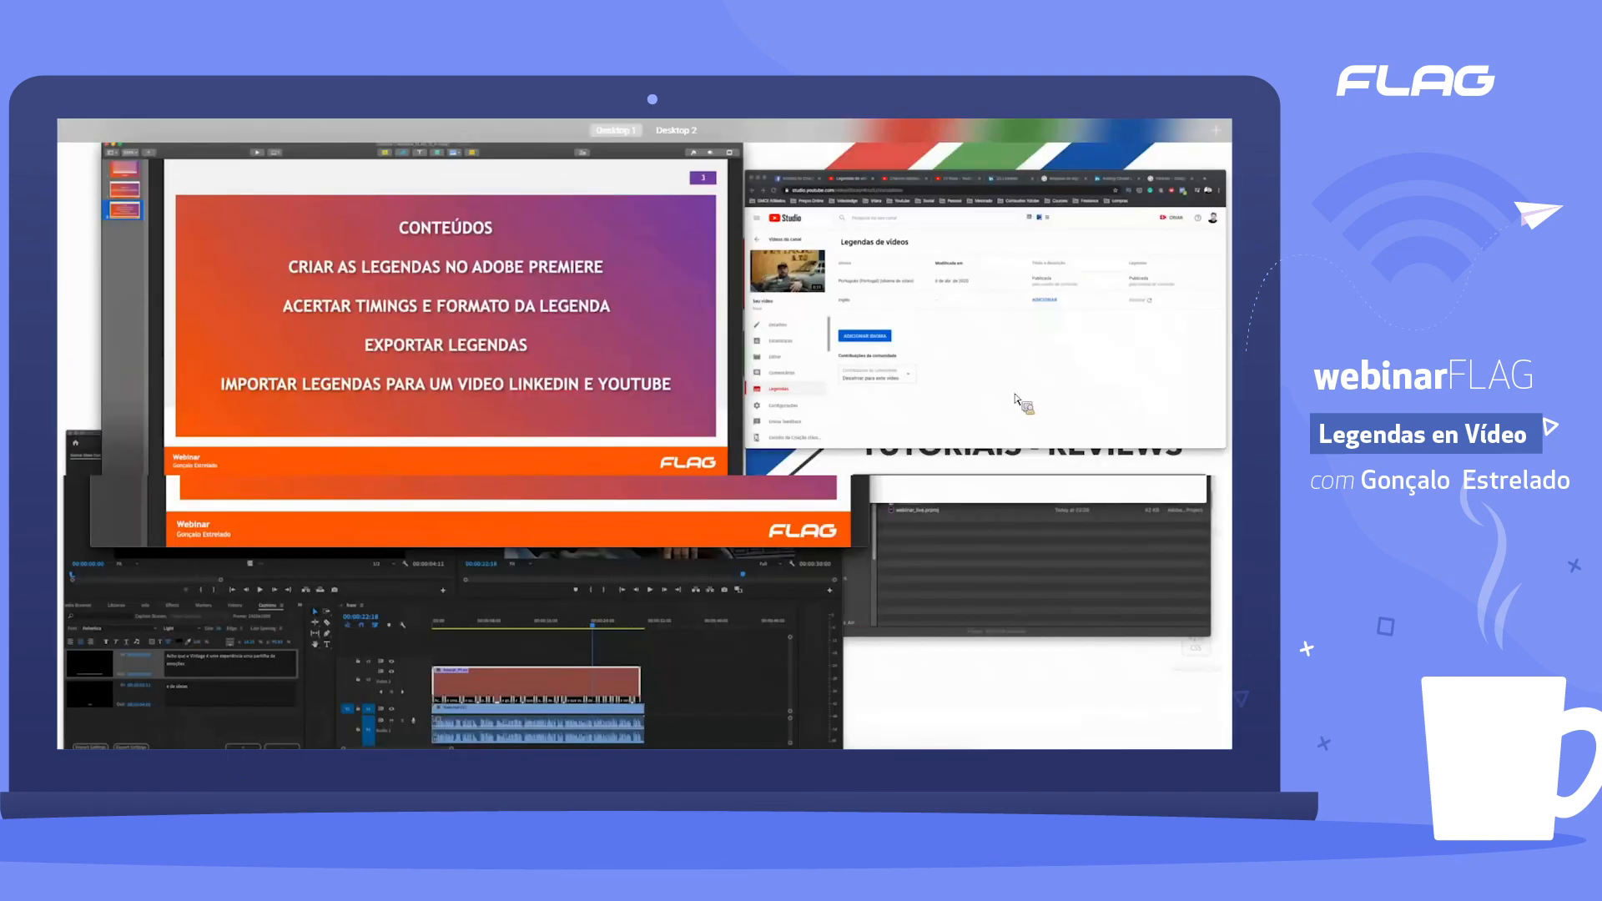
left_click(1026, 567)
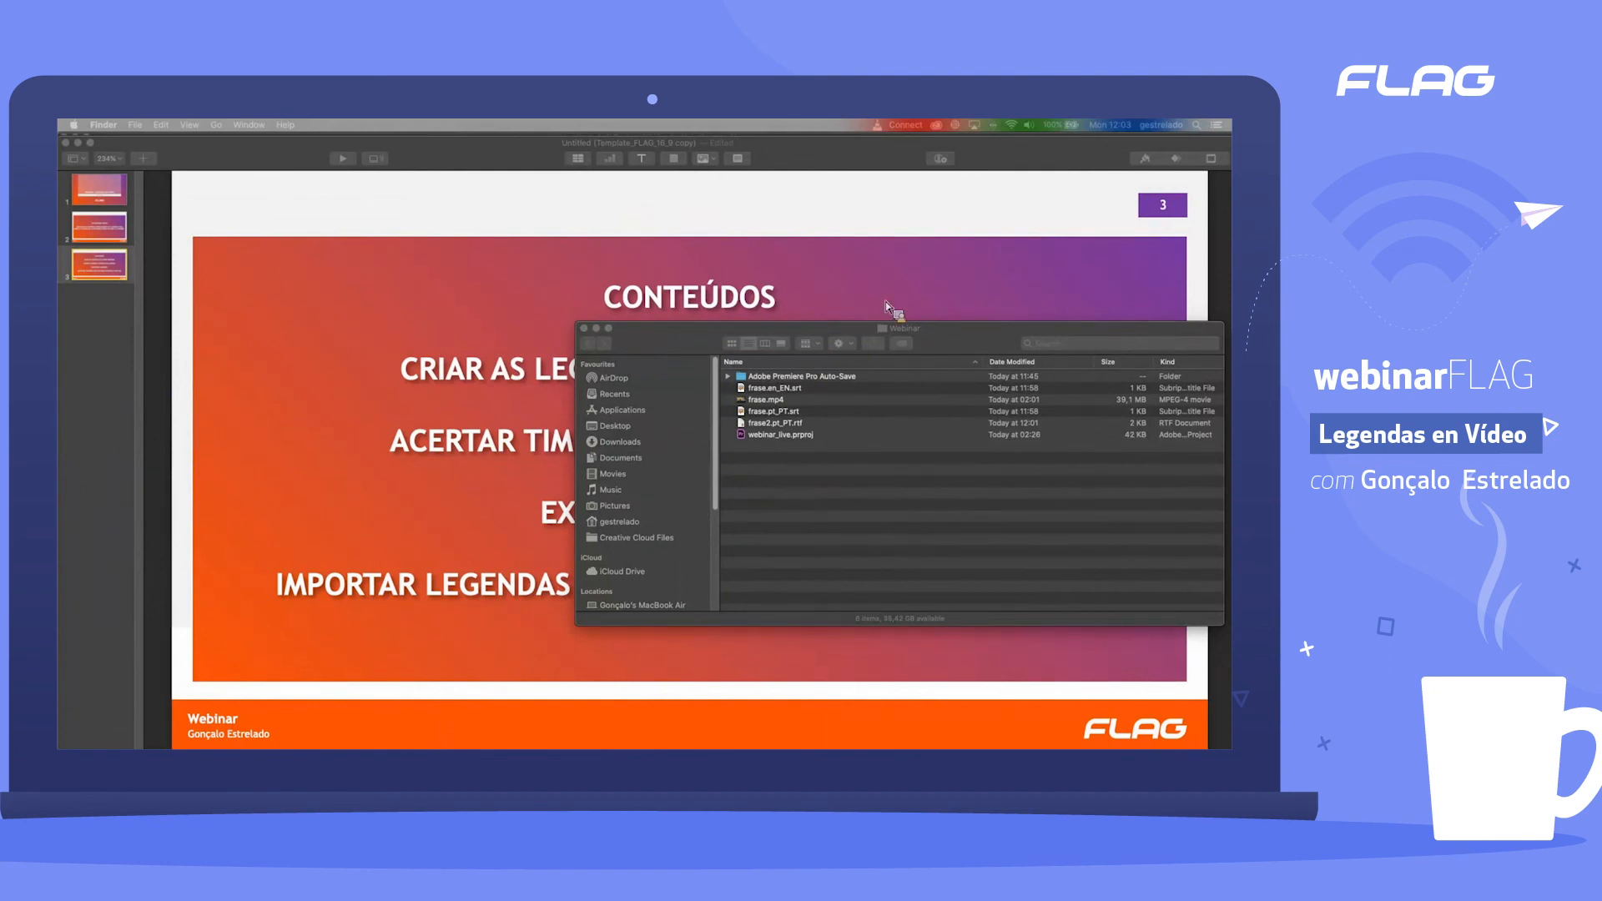
key("ctrl+Up")
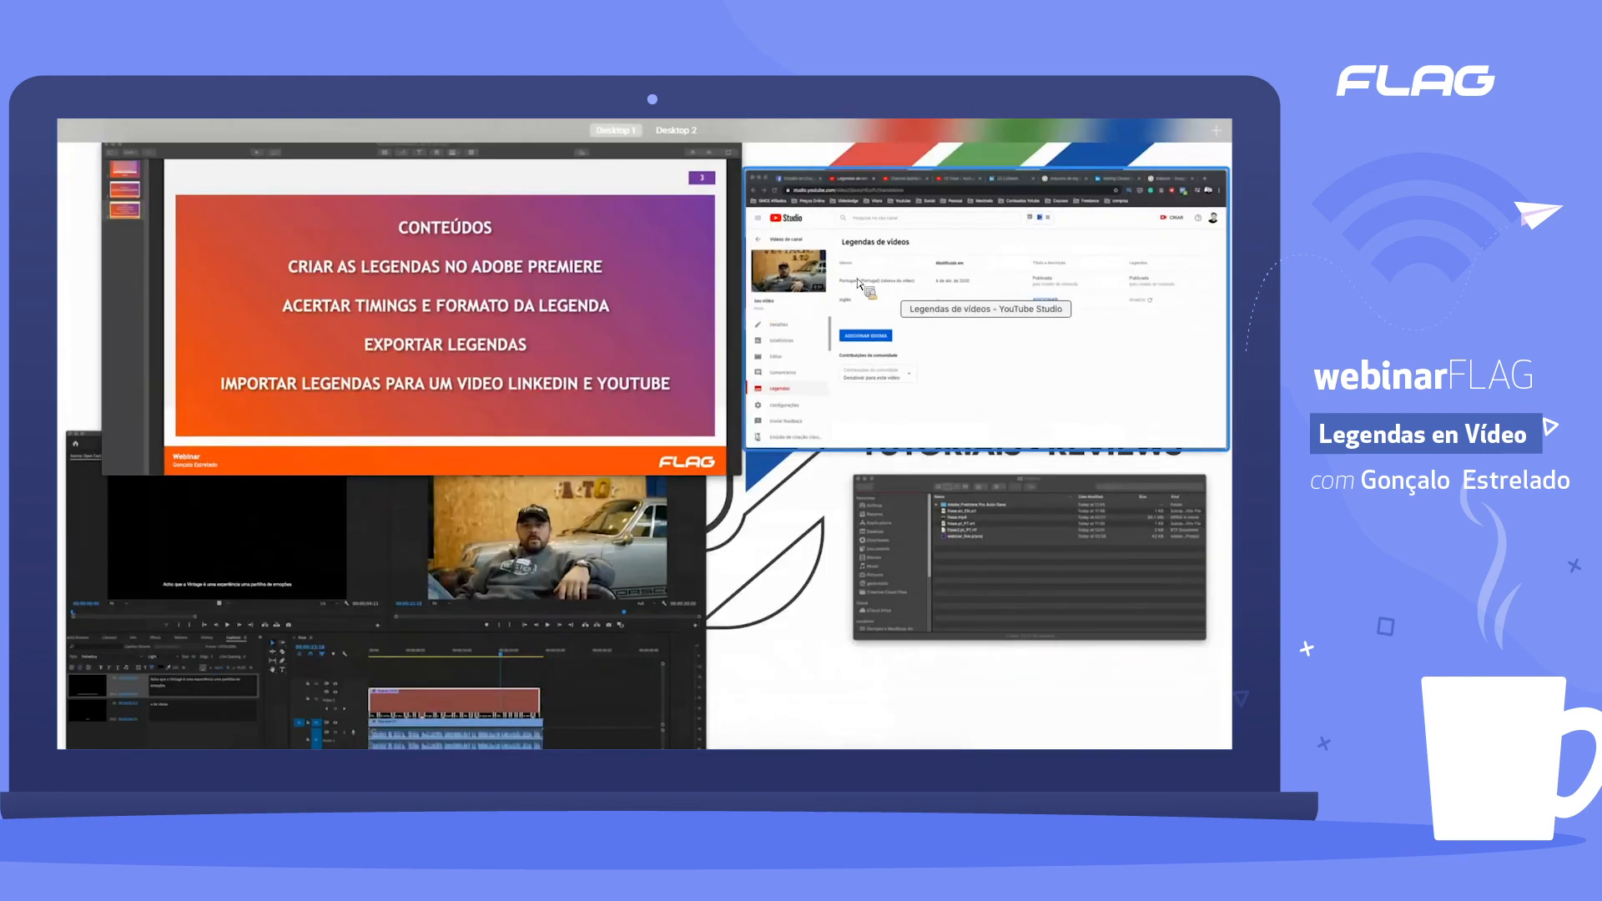
left_click(819, 342)
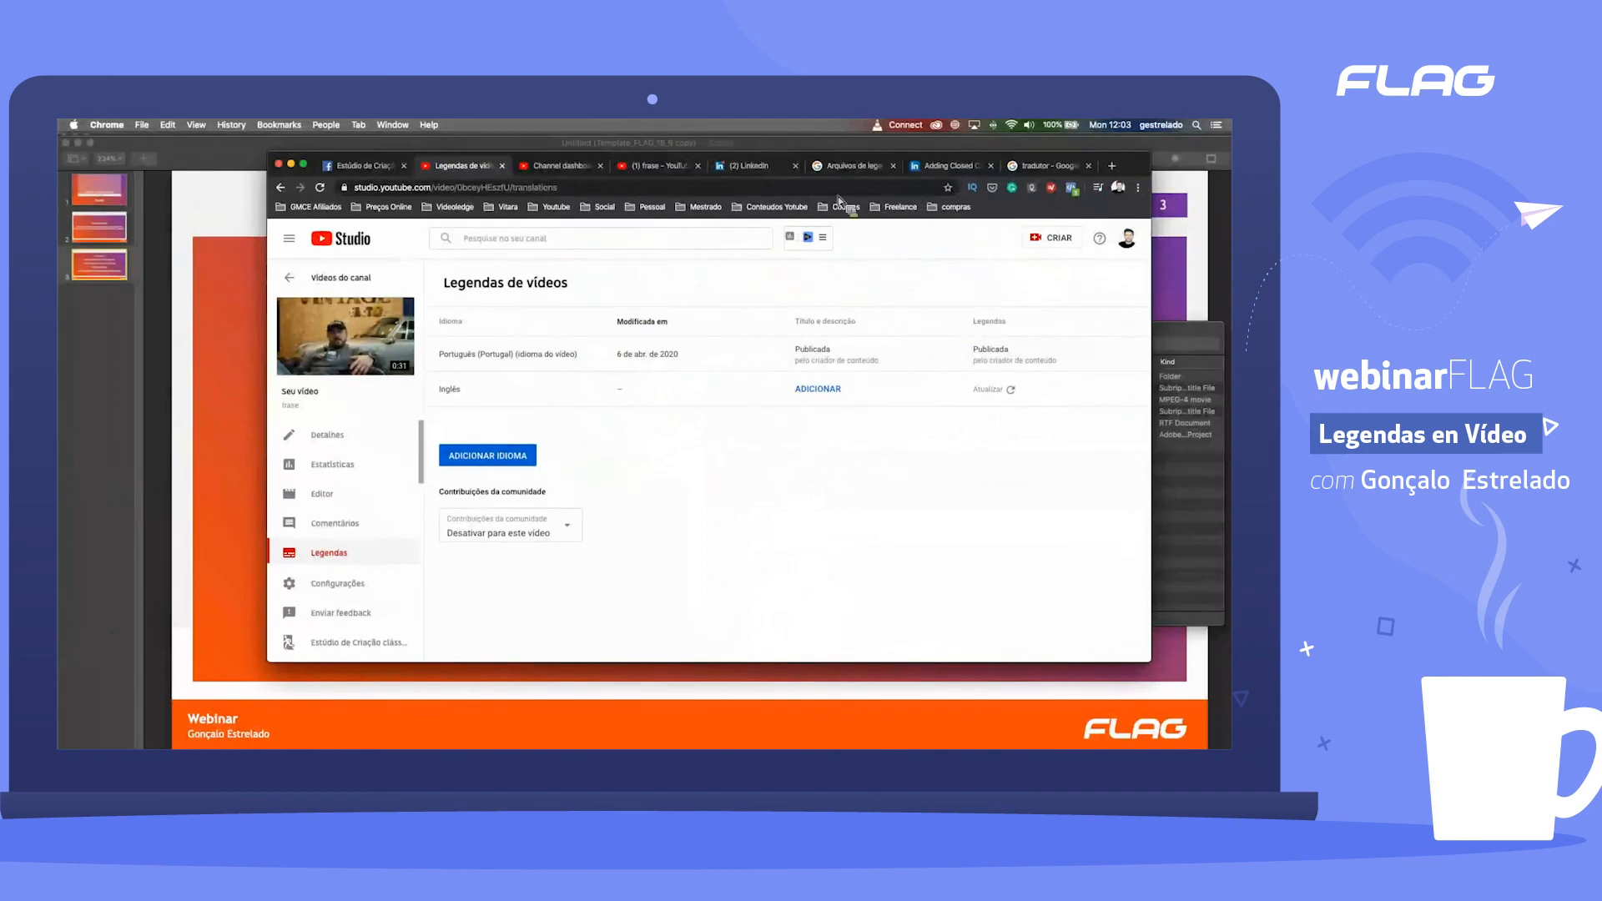